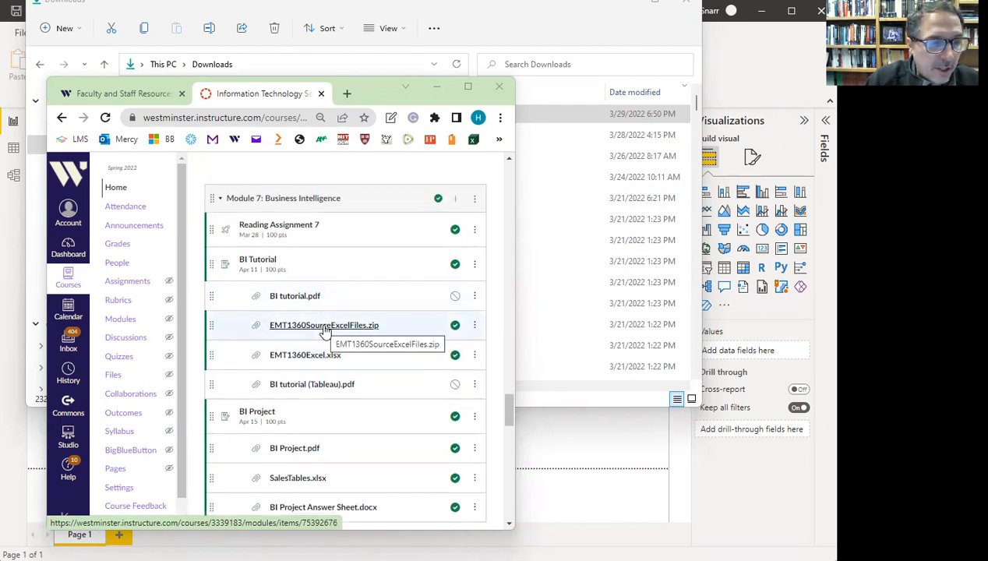
- Download EMT1360SourceExcelFiles.zip from the BI Tutorial module and return to Modules
click(325, 327)
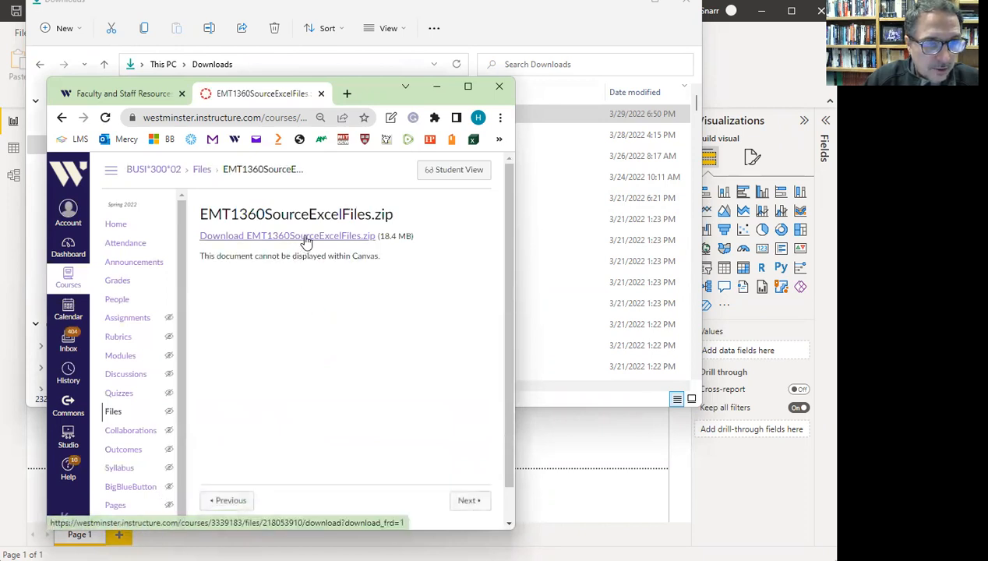
click(307, 236)
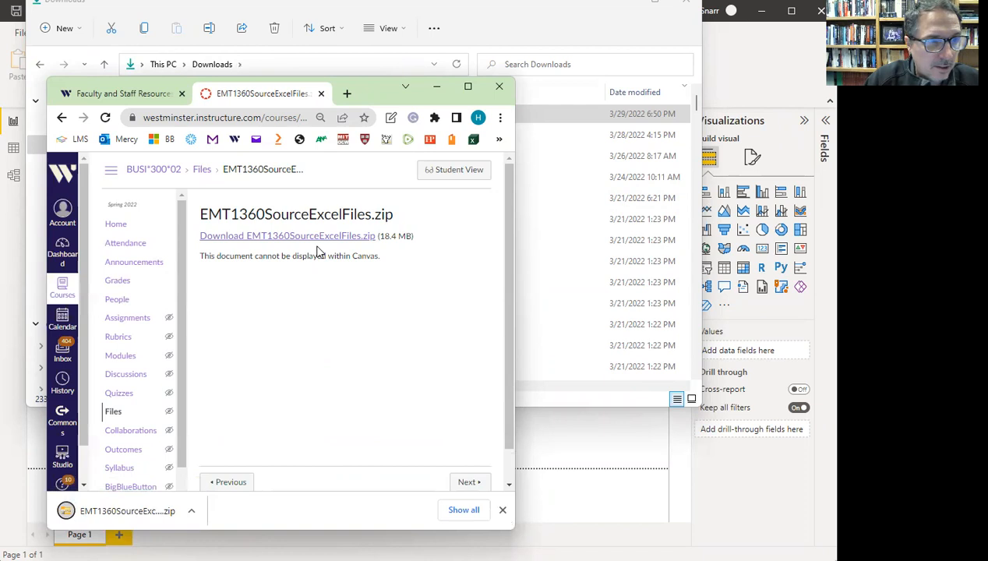
click(61, 118)
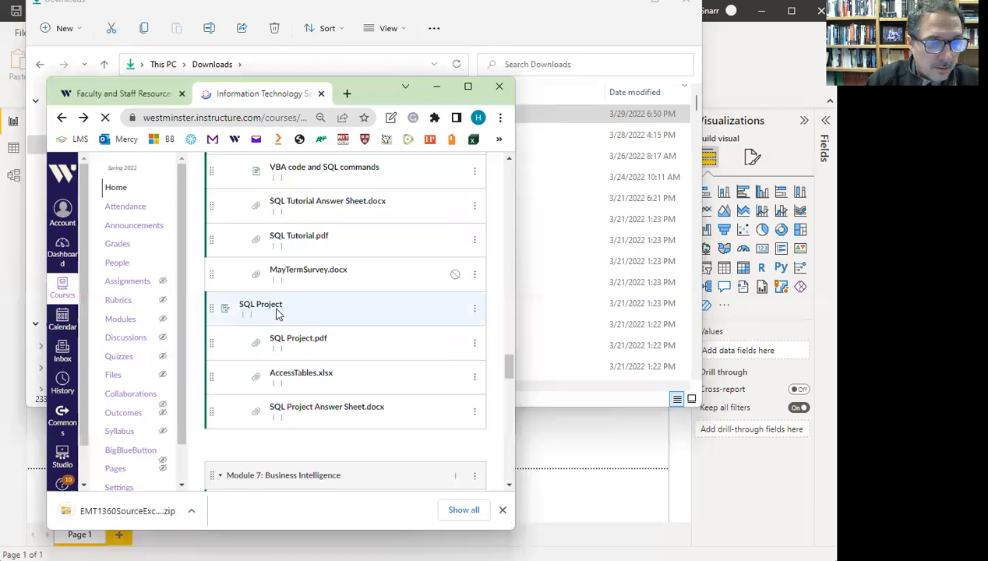
- Download the EMT1360Excel.xlsx workbook as well
scroll(277, 313, down, 4)
scroll(277, 316, down, 5)
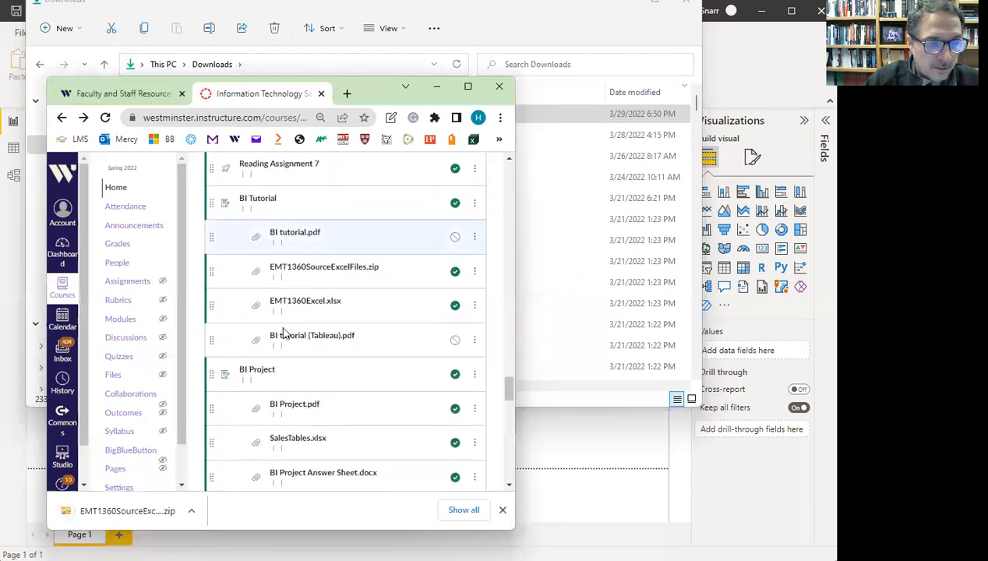
scroll(307, 319, up, 5)
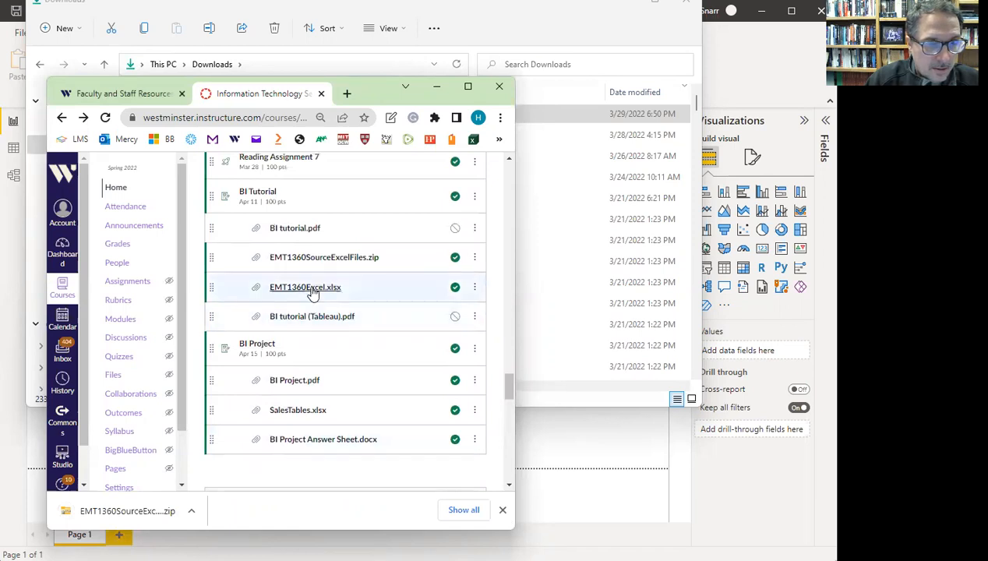
click(312, 290)
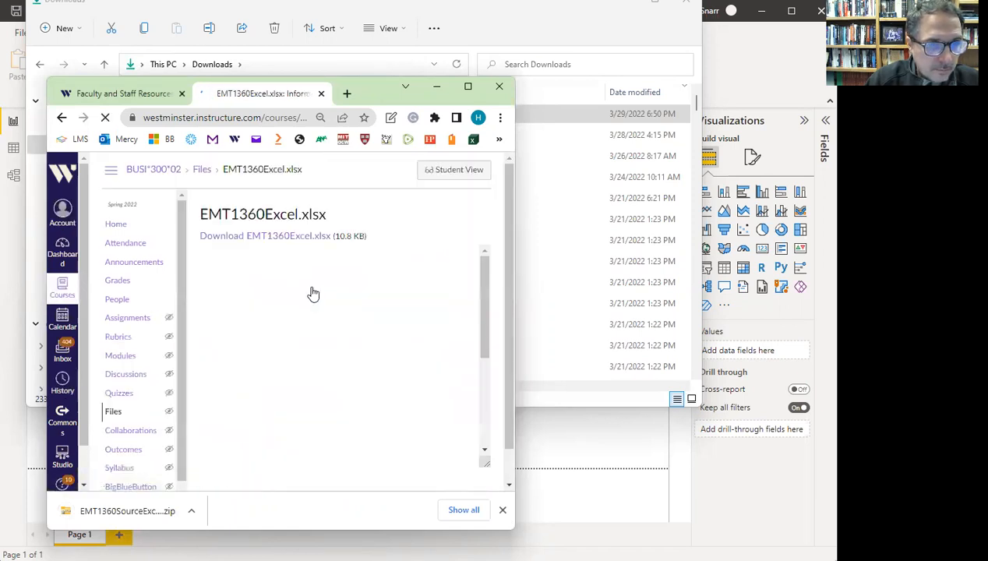
click(297, 236)
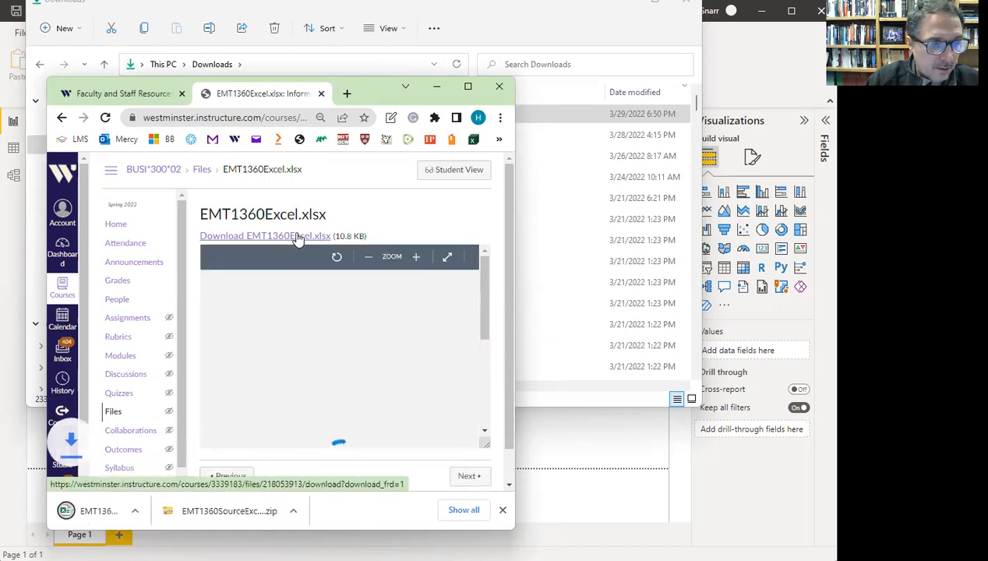
click(542, 28)
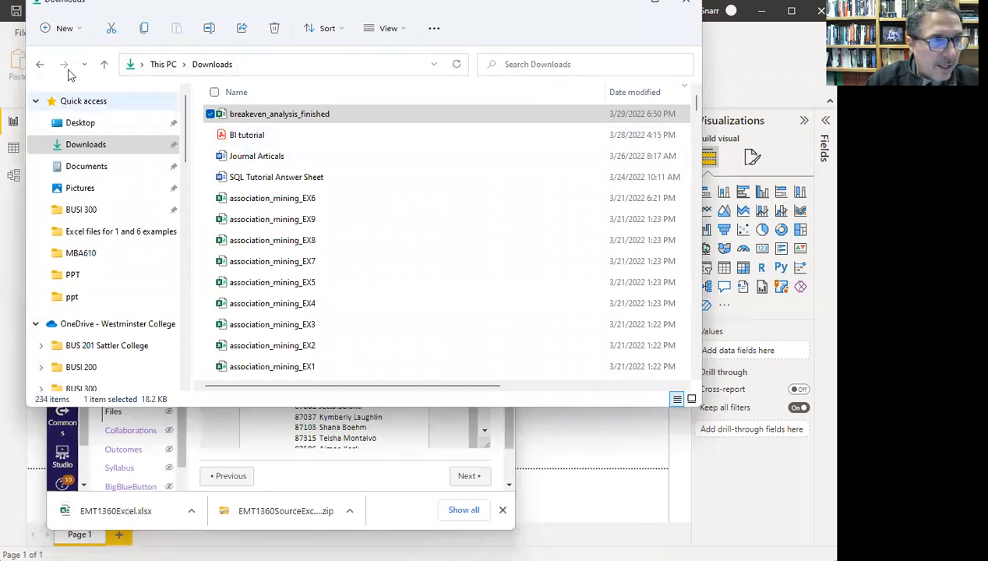
- Show the Downloads folder and select the EMT1360SourceExcelFiles zip
click(39, 64)
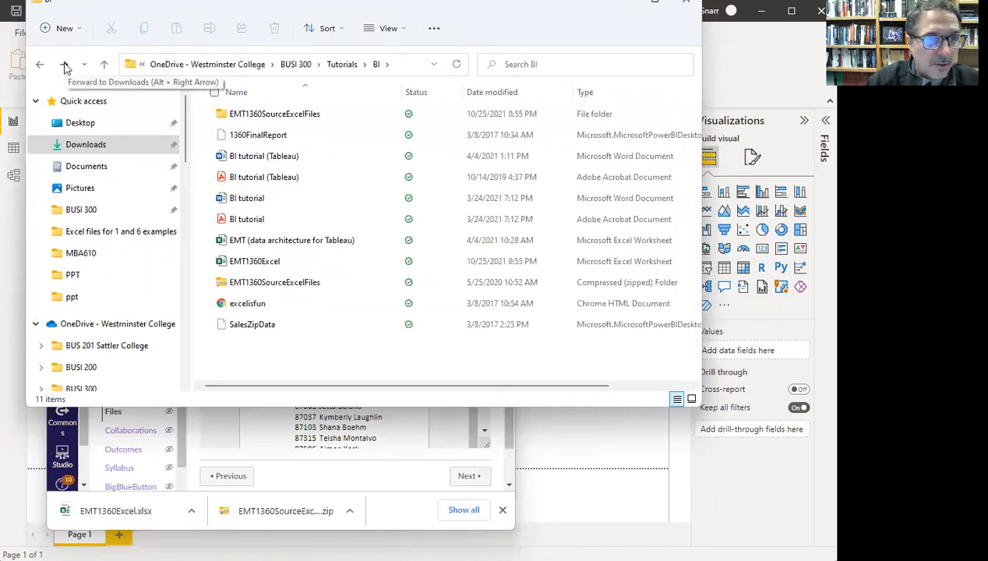
click(65, 67)
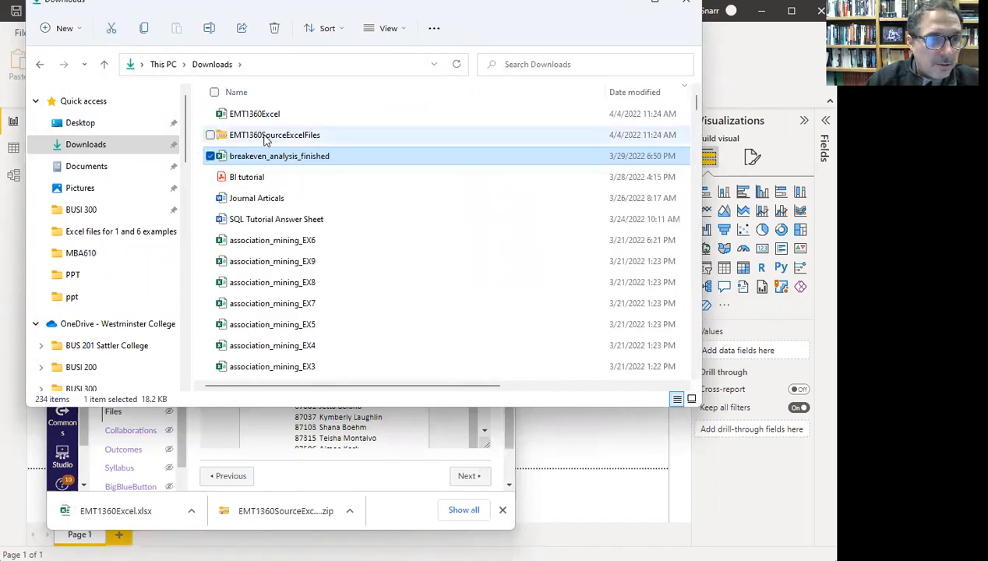
click(266, 138)
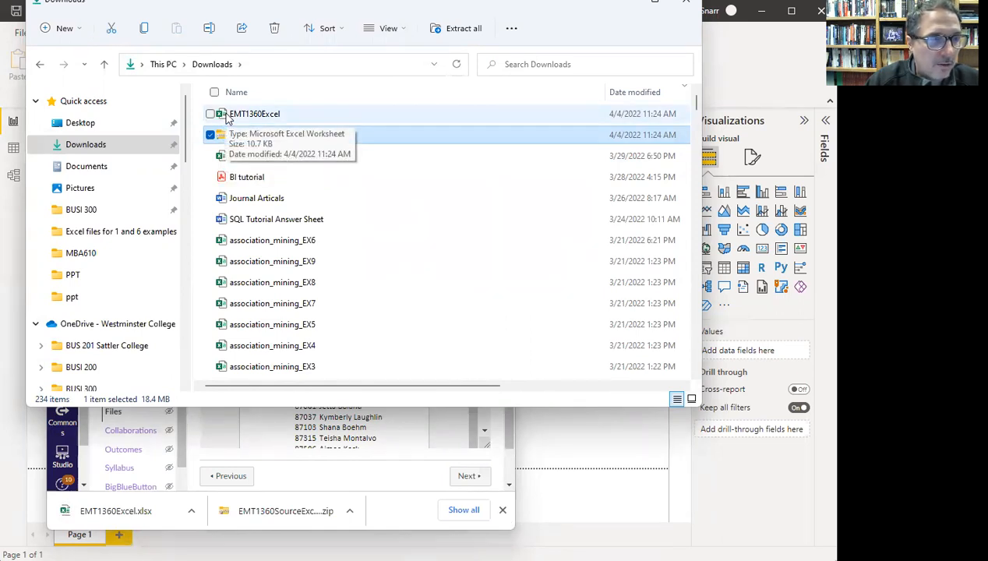
- Open the Desktop folder from Quick access in a new File Explorer window
click(85, 128)
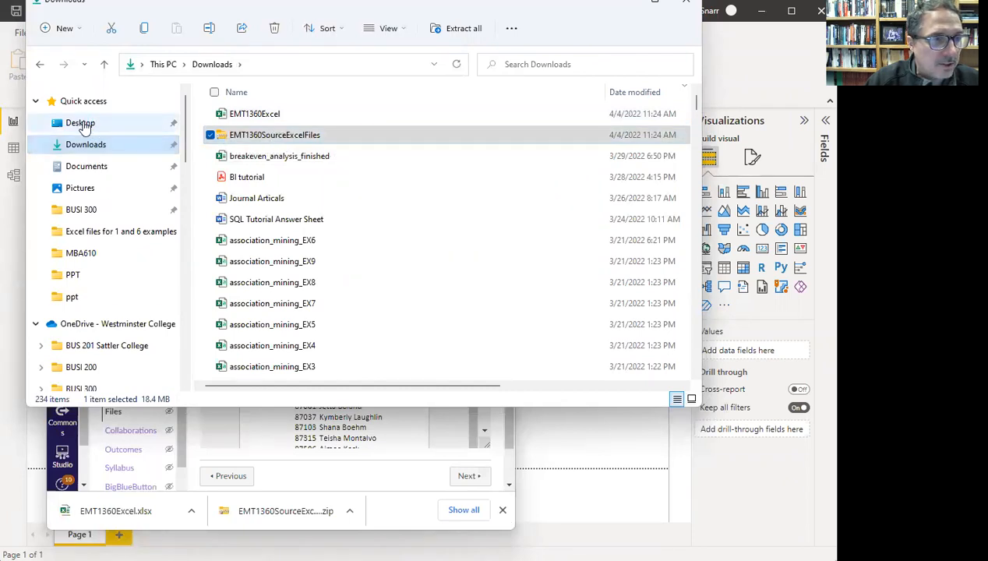
right_click(85, 127)
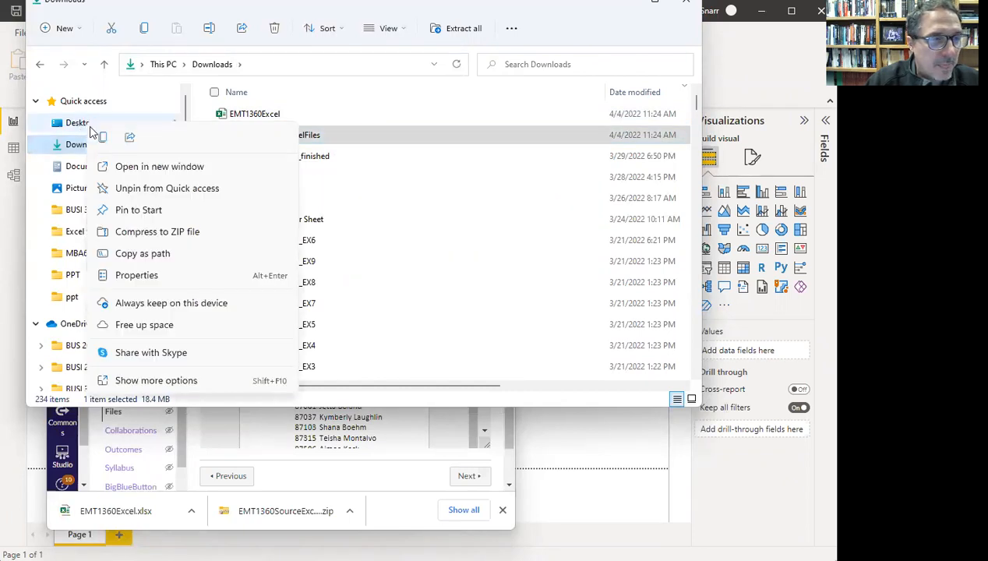
click(142, 168)
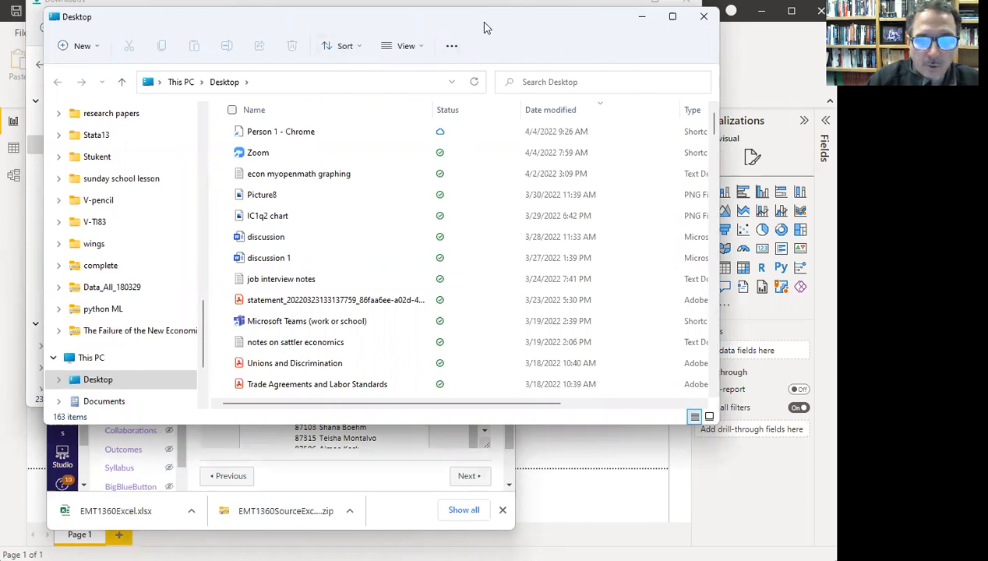
- Show the Windows-SSD (C:) drive in the second window, moved left and widened
drag(483, 28, 596, 161)
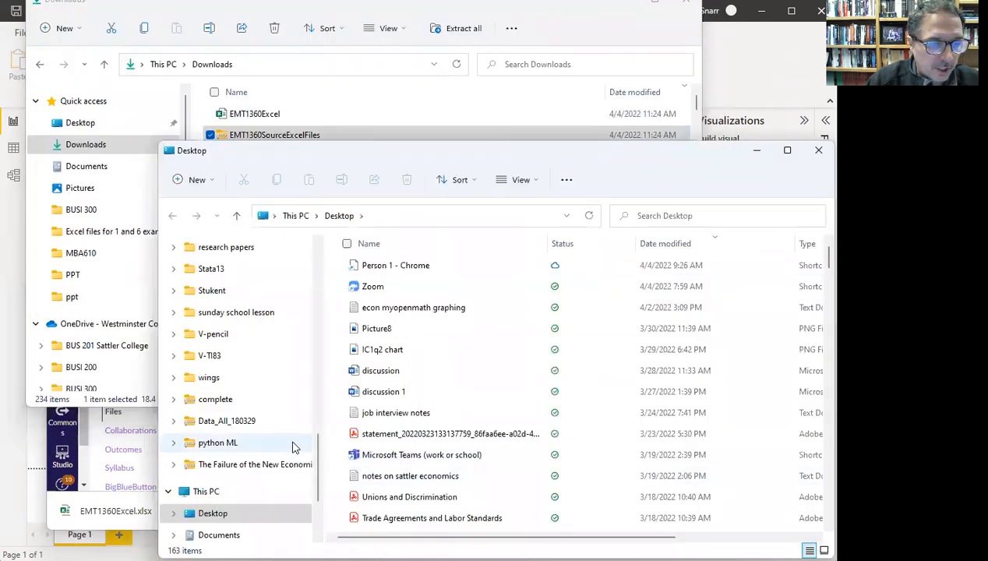
scroll(294, 435, down, 2)
scroll(295, 435, down, 1)
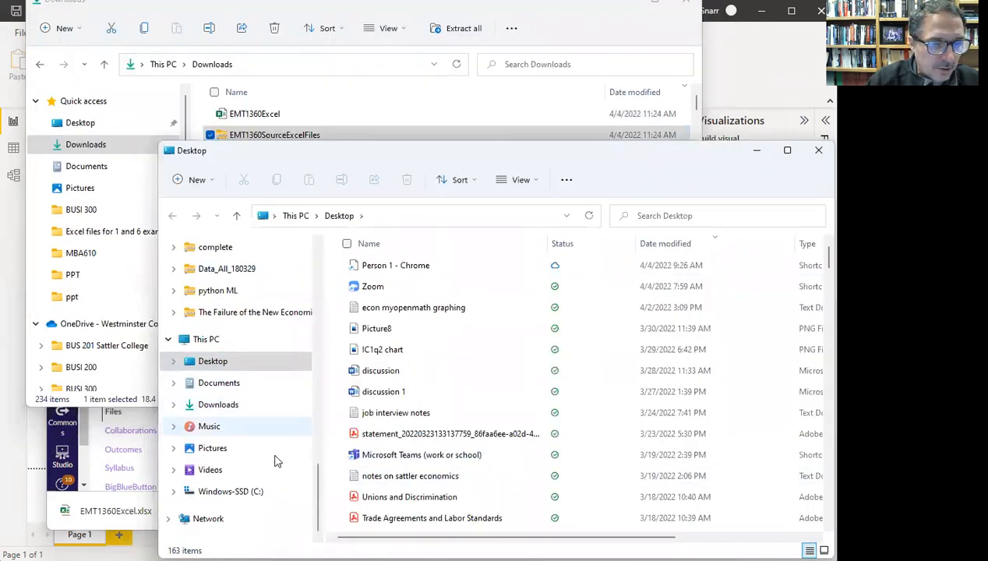
click(259, 497)
scroll(494, 421, down, 2)
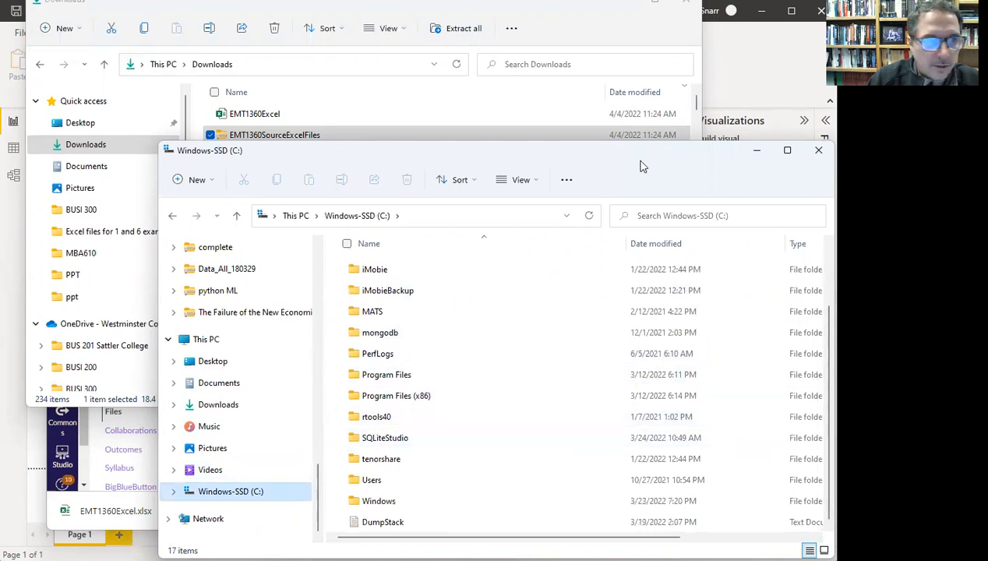
drag(514, 165, 375, 168)
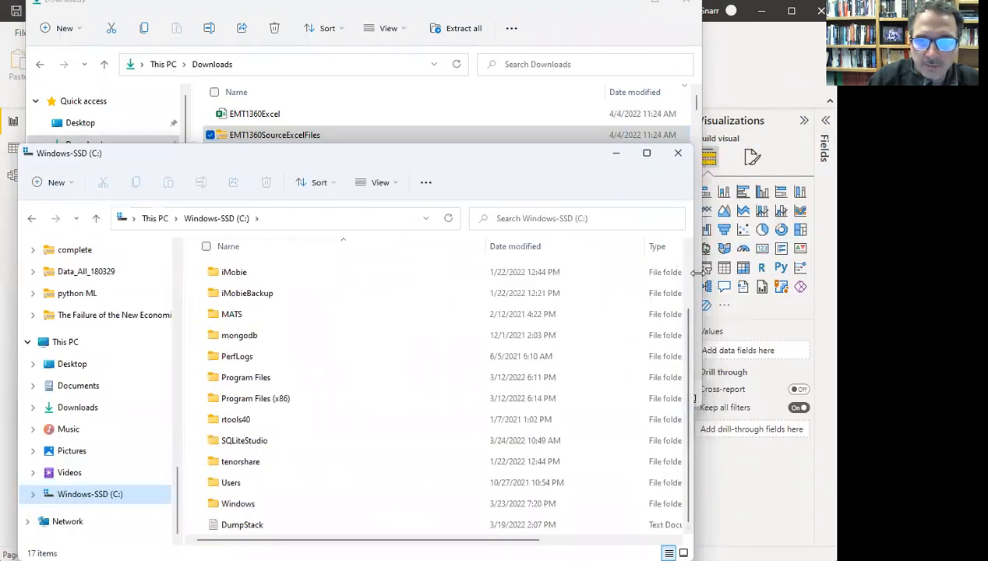
drag(694, 272, 824, 268)
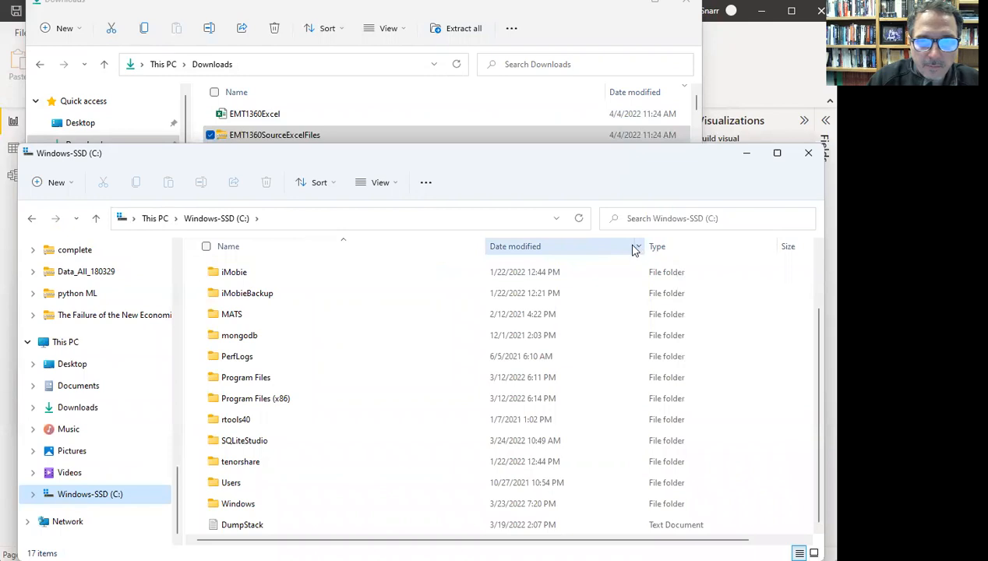
- Narrow the Date modified, Type and Size columns, then bring up the file list's context menu
drag(644, 247, 576, 251)
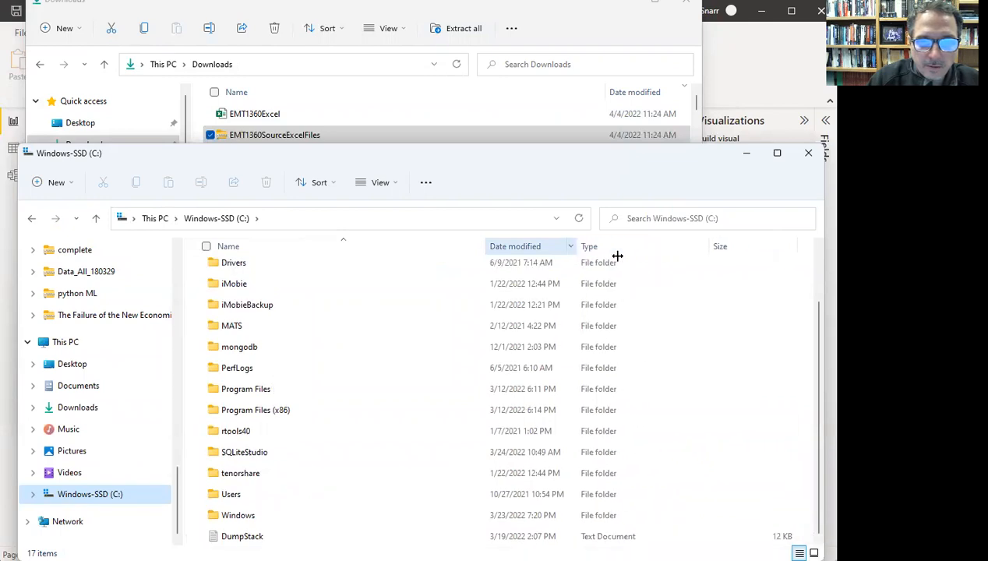
drag(710, 247, 645, 251)
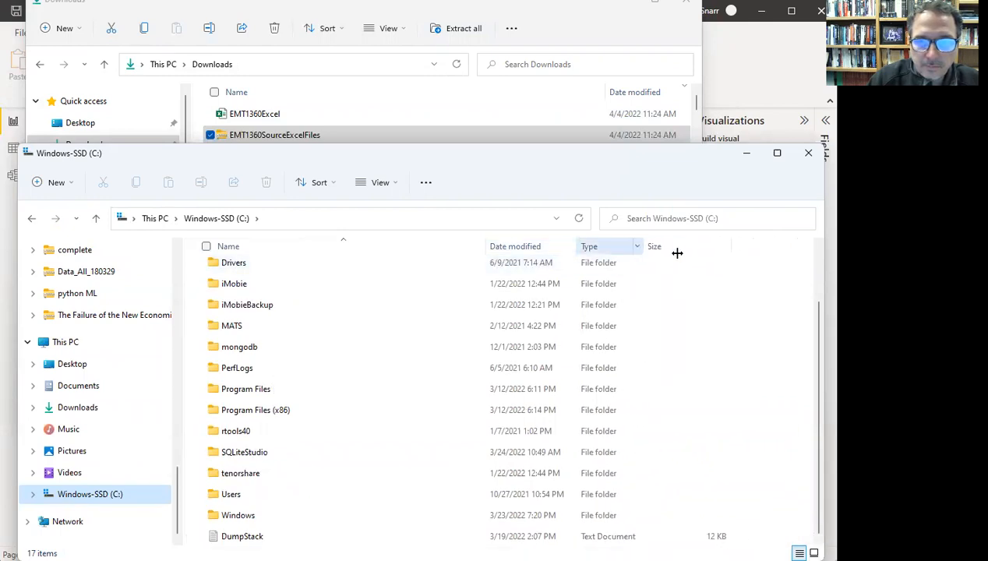
drag(705, 248, 692, 249)
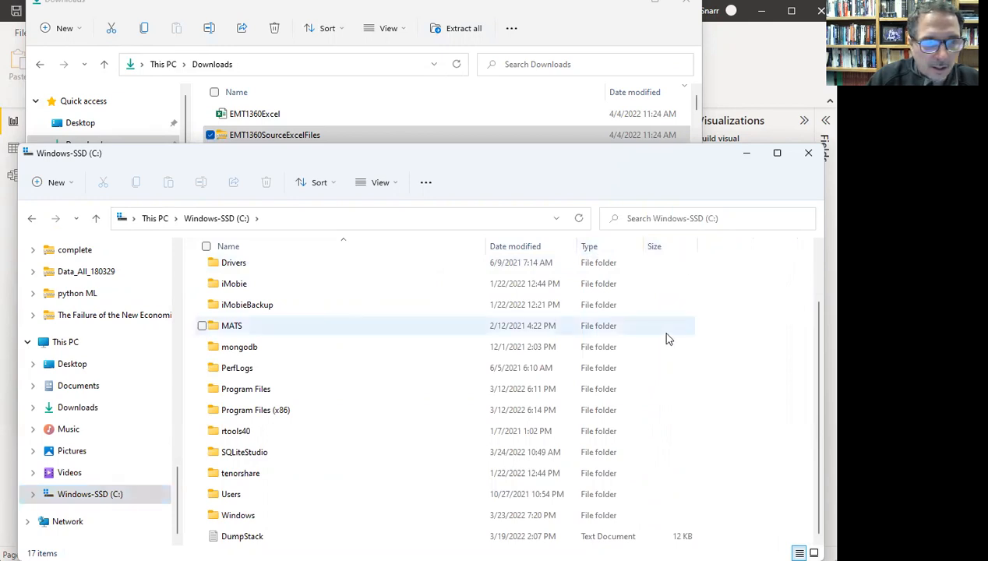
right_click(754, 336)
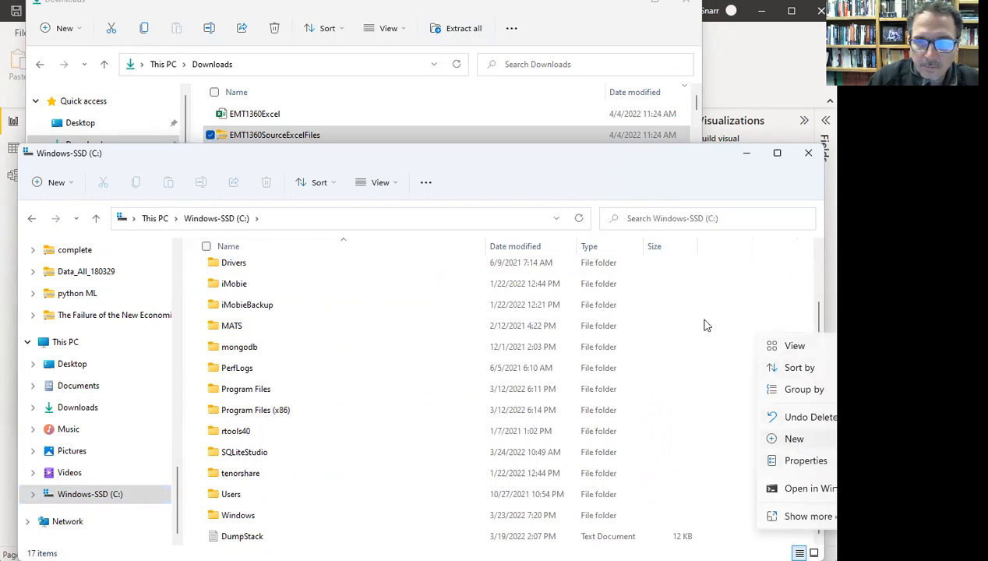
click(678, 162)
drag(678, 161, 436, 161)
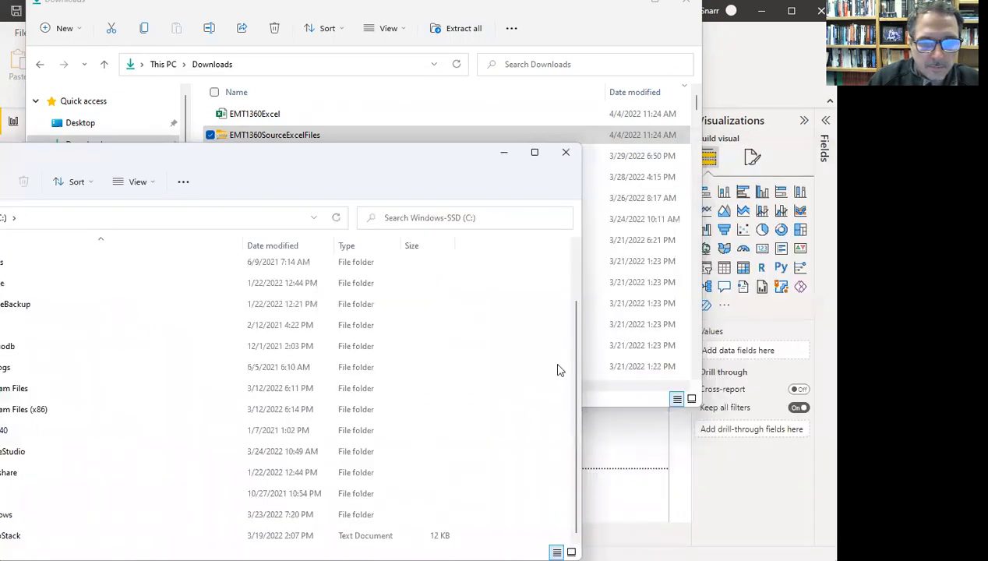
right_click(517, 377)
- Create a new folder at the root of the C: drive and reposition the window
mouse_move(569, 478)
click(765, 485)
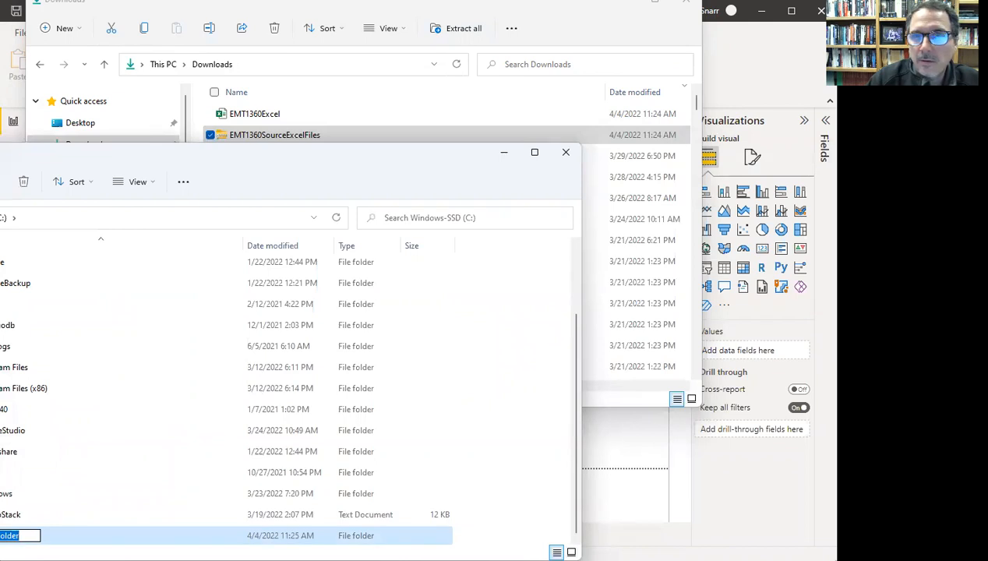
key(Return)
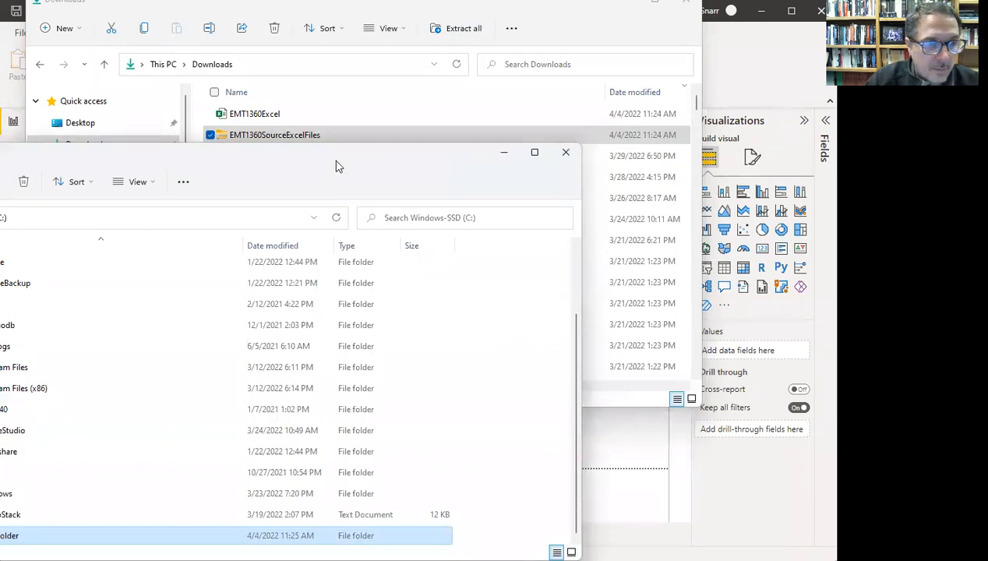
drag(338, 165, 563, 112)
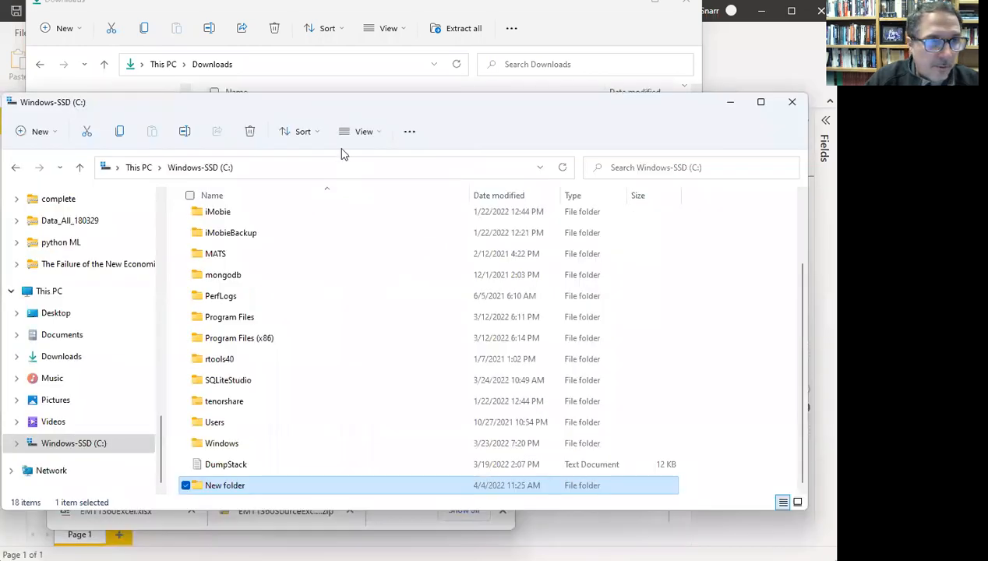
drag(411, 112, 464, 113)
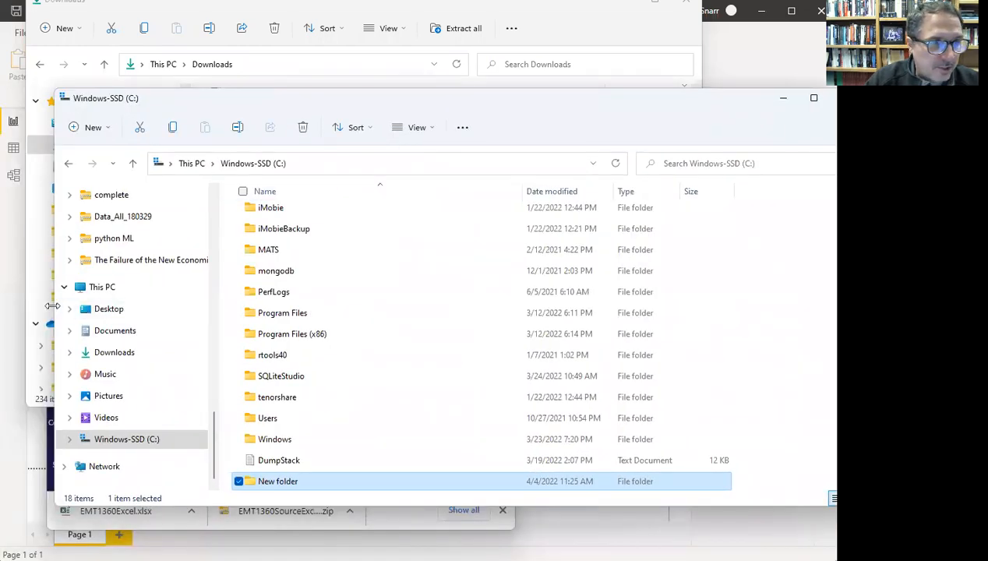
drag(52, 306, 318, 285)
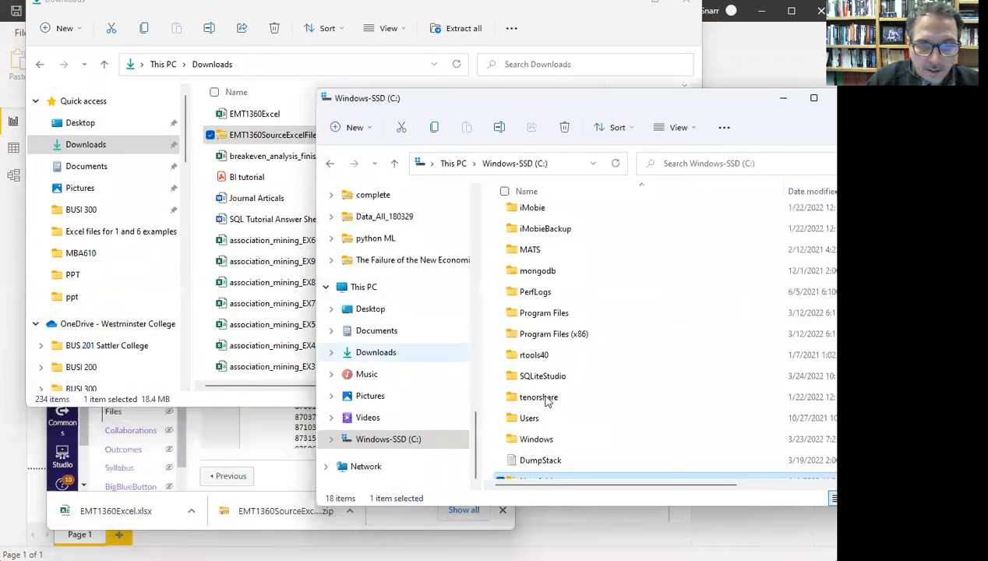
scroll(511, 378, down, 1)
- Rename the folder 'PowerBI tutorial', open it and show its full path
click(538, 472)
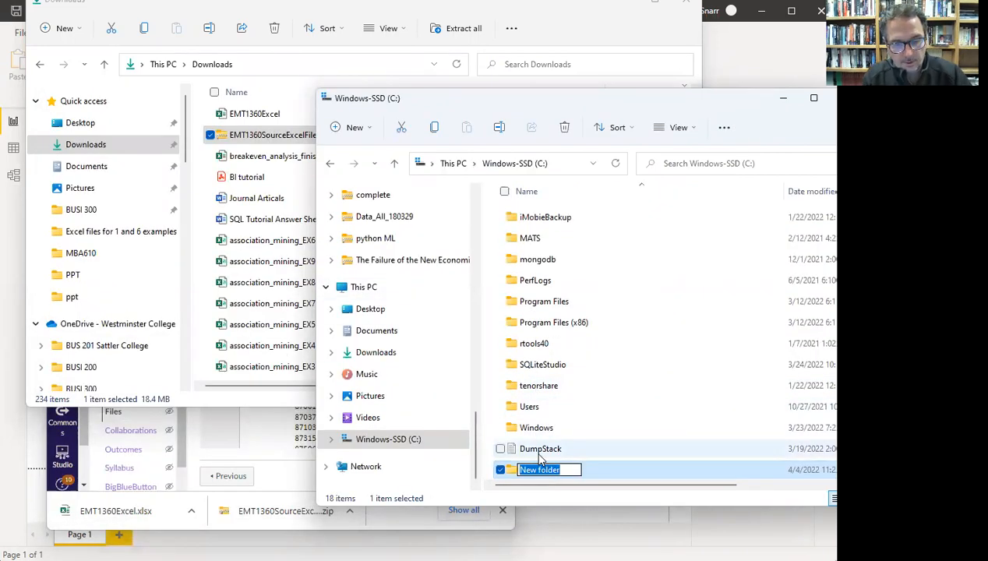
text(PowerBI)
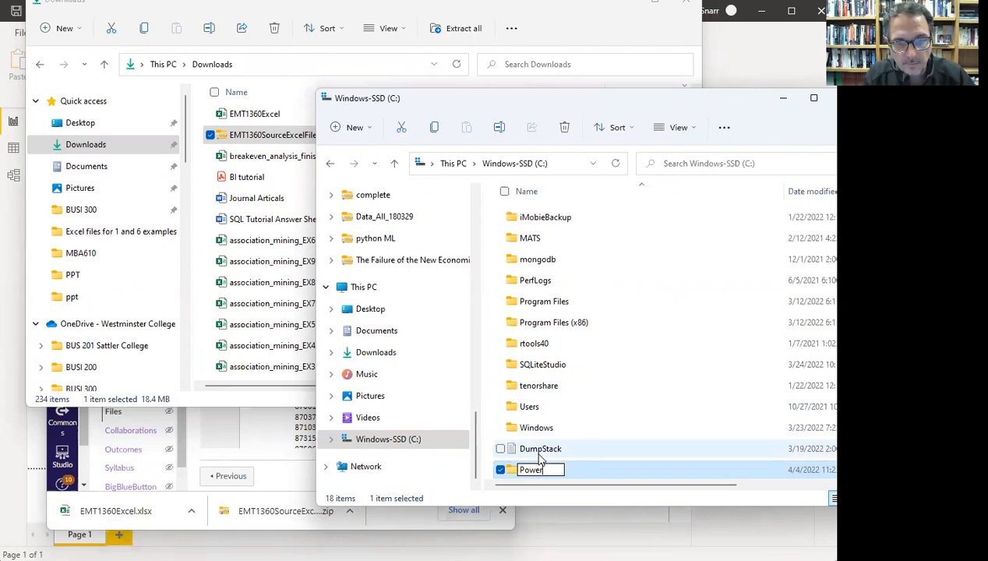
text( tutorial)
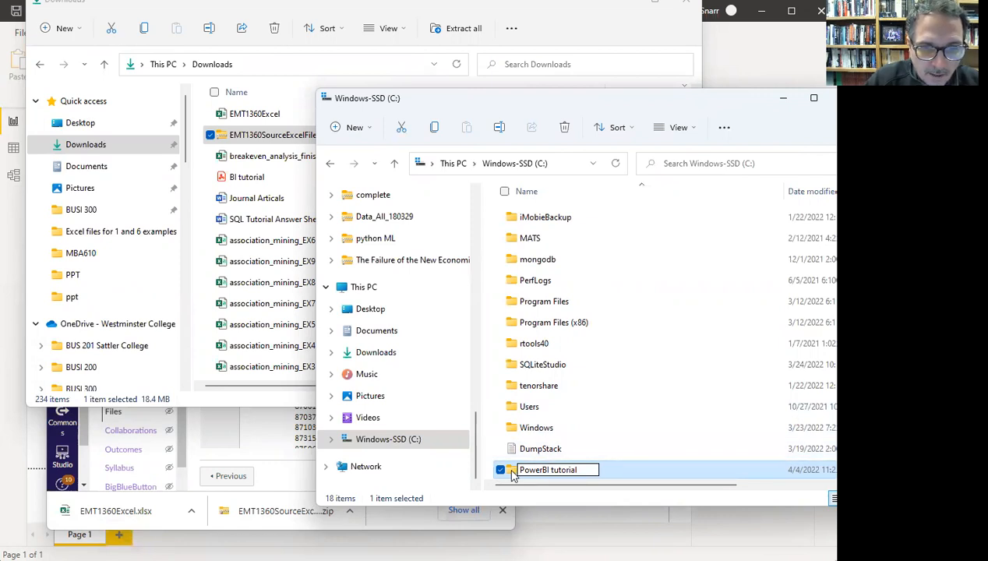
key(Return)
double_click(512, 473)
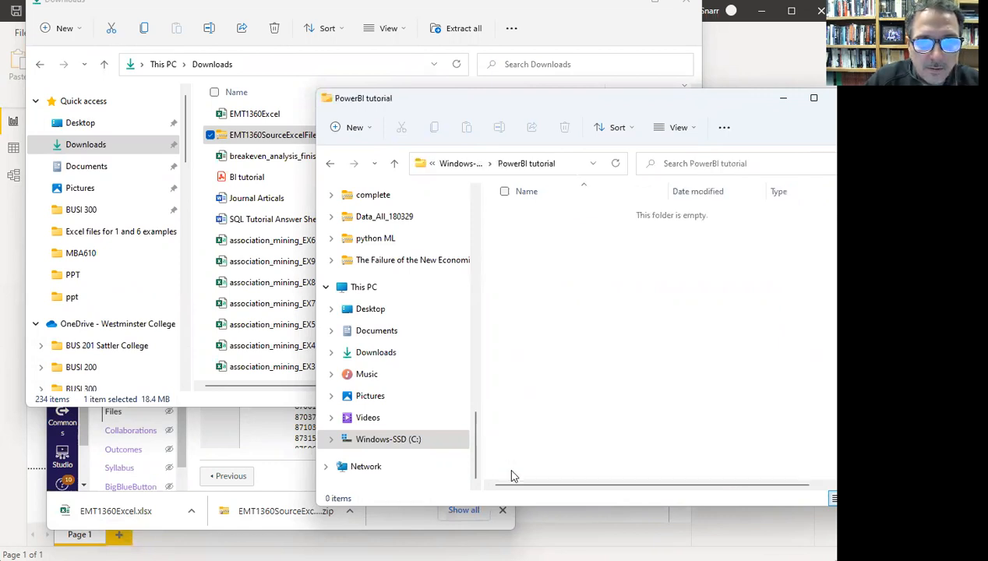
click(561, 162)
- Move the EMT1360Excel workbook from Downloads into the PowerBI tutorial folder
click(562, 163)
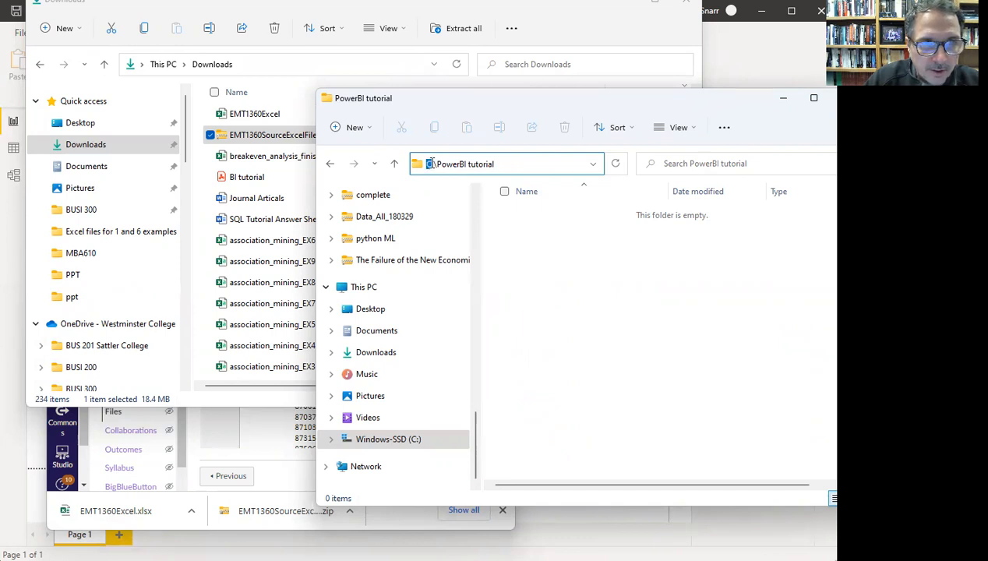
drag(434, 164, 510, 163)
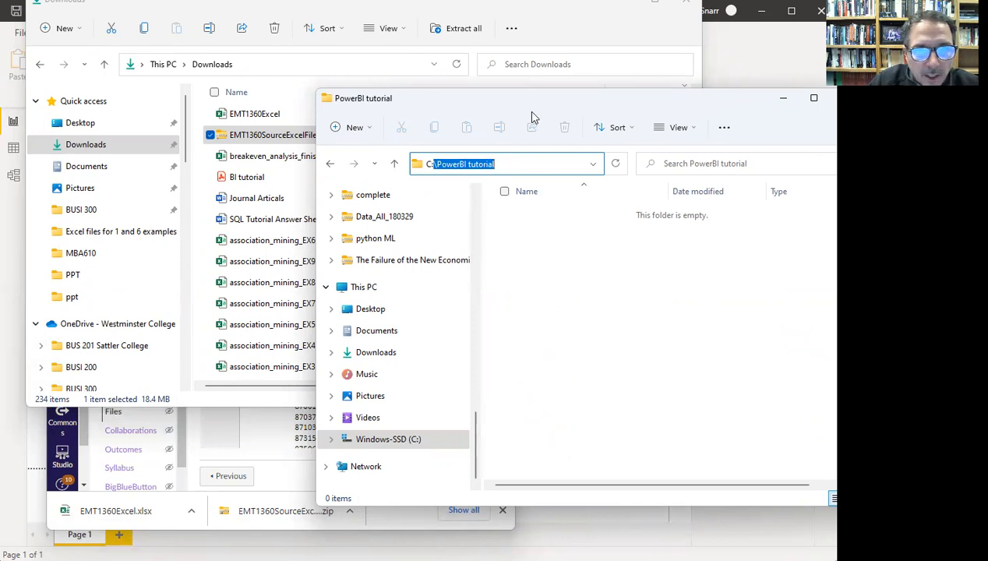
drag(551, 103, 611, 104)
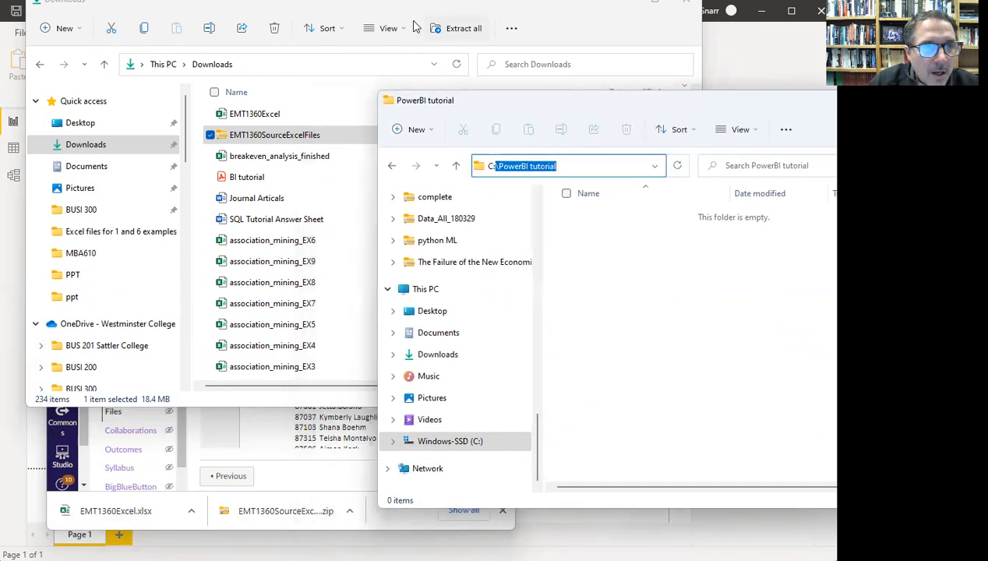
click(249, 117)
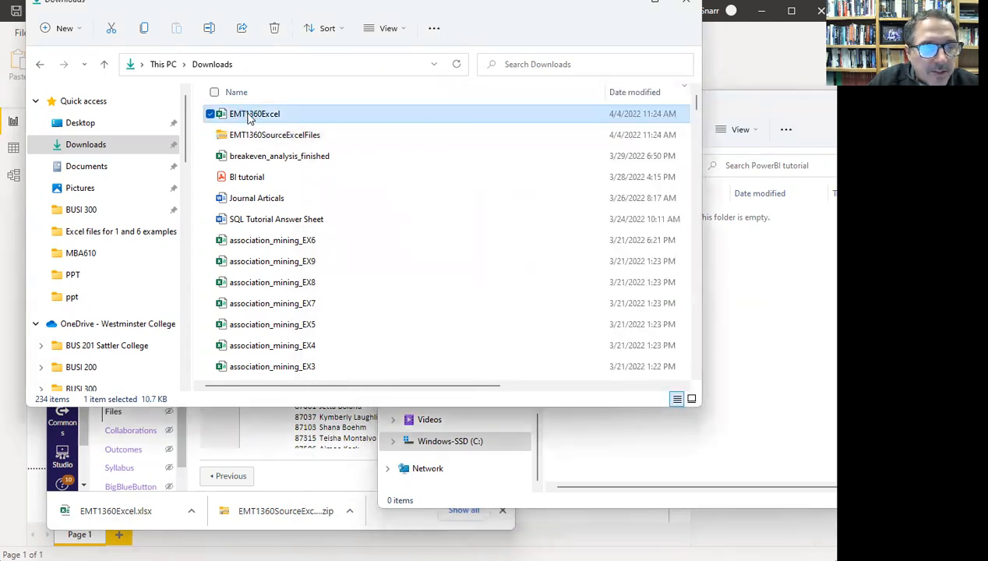
drag(260, 119, 765, 356)
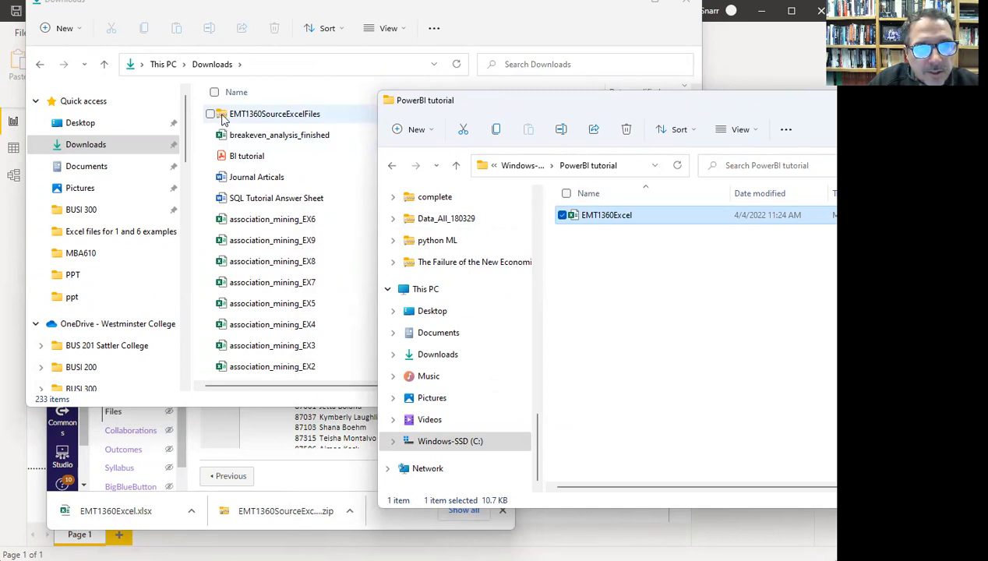
- Extract the EMT1360SourceExcelFiles folder from the zip into PowerBI tutorial and close the archive
double_click(224, 117)
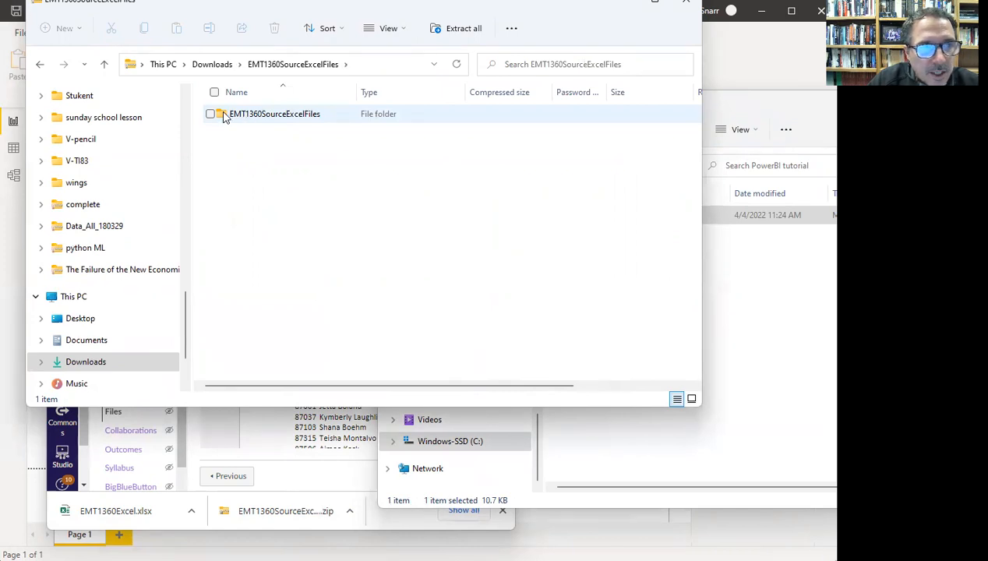
click(223, 115)
drag(726, 291, 750, 294)
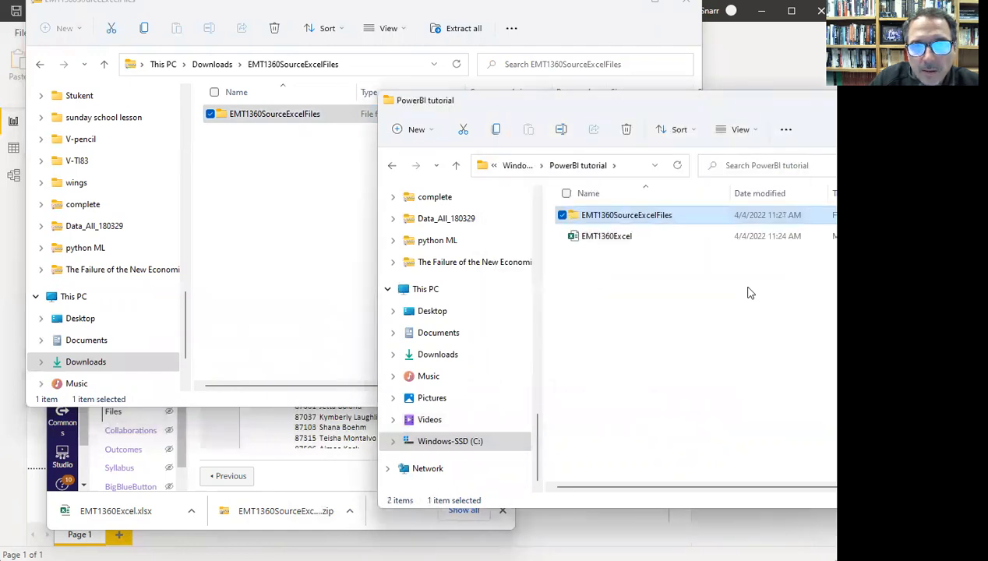
click(587, 31)
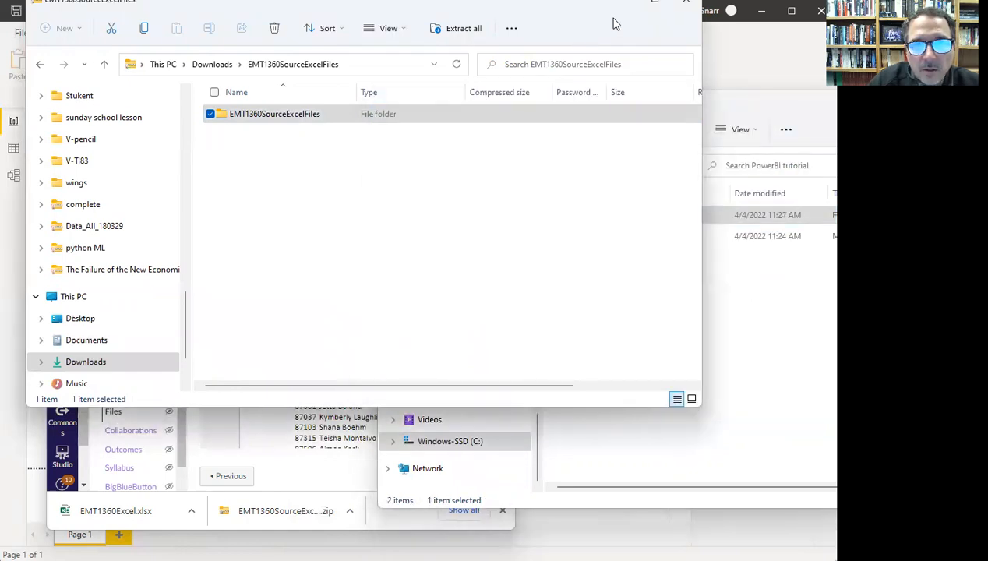
click(685, 10)
- Open the EMT1360Excel workbook from the PowerBI tutorial folder
drag(482, 100, 251, 70)
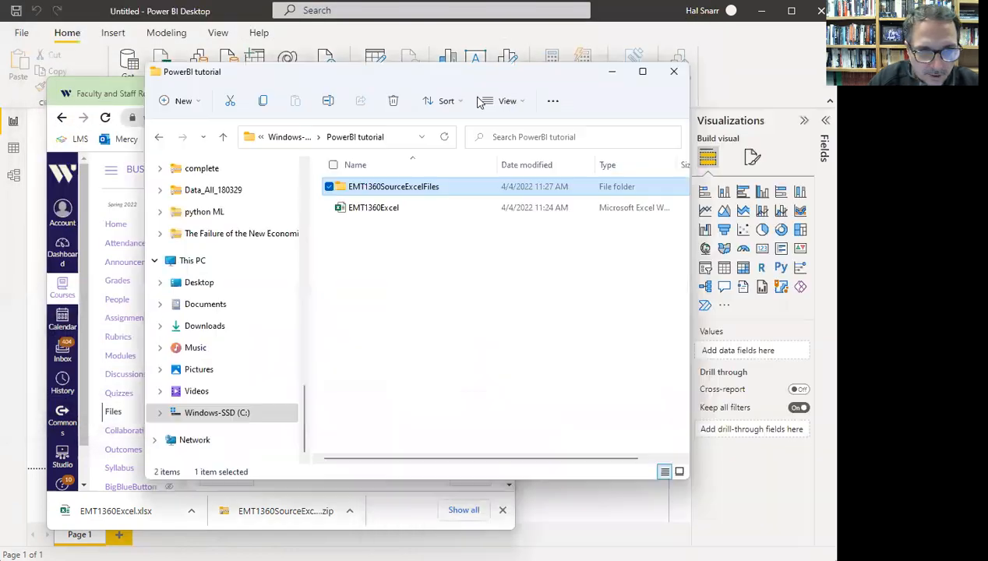
click(388, 215)
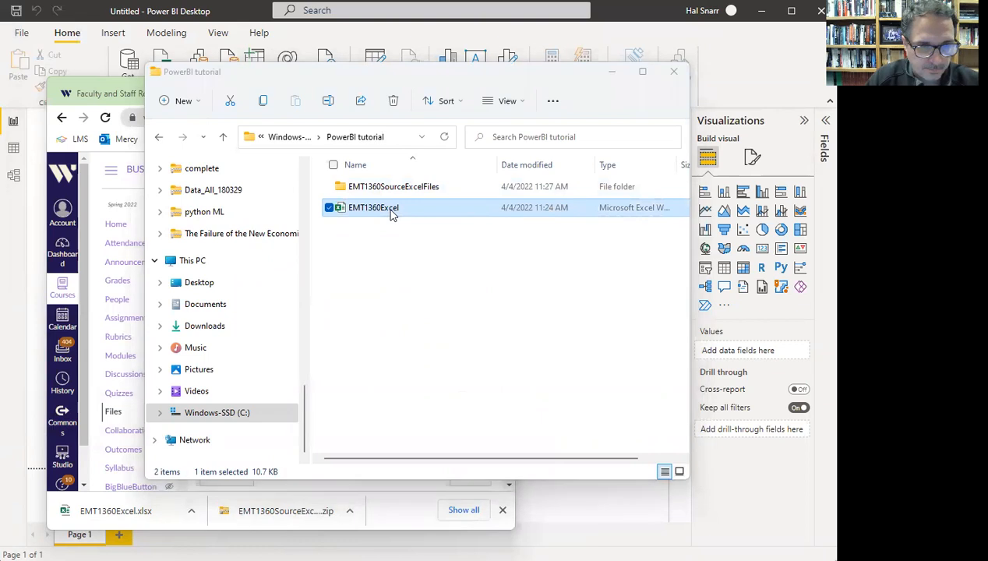
double_click(392, 209)
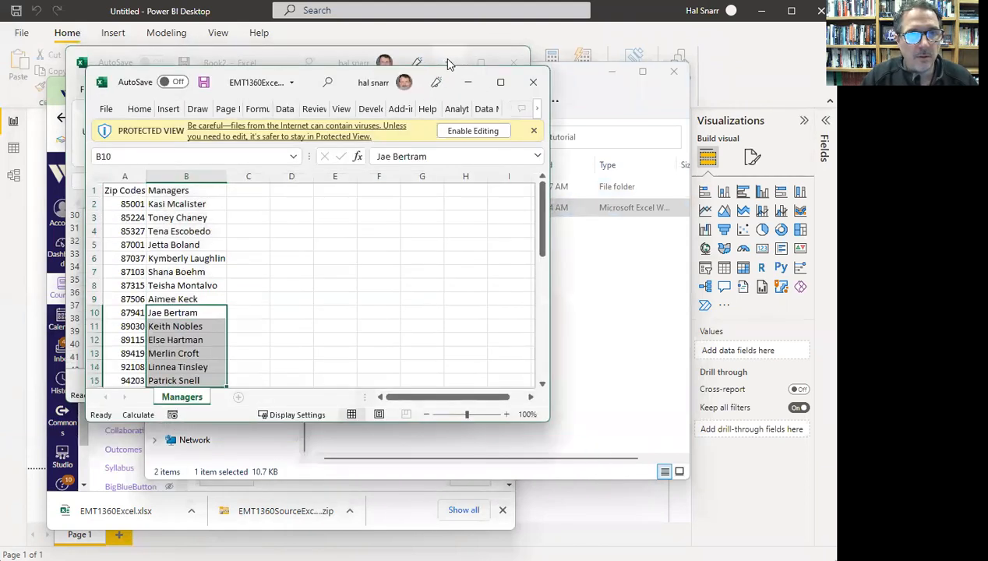
click(471, 132)
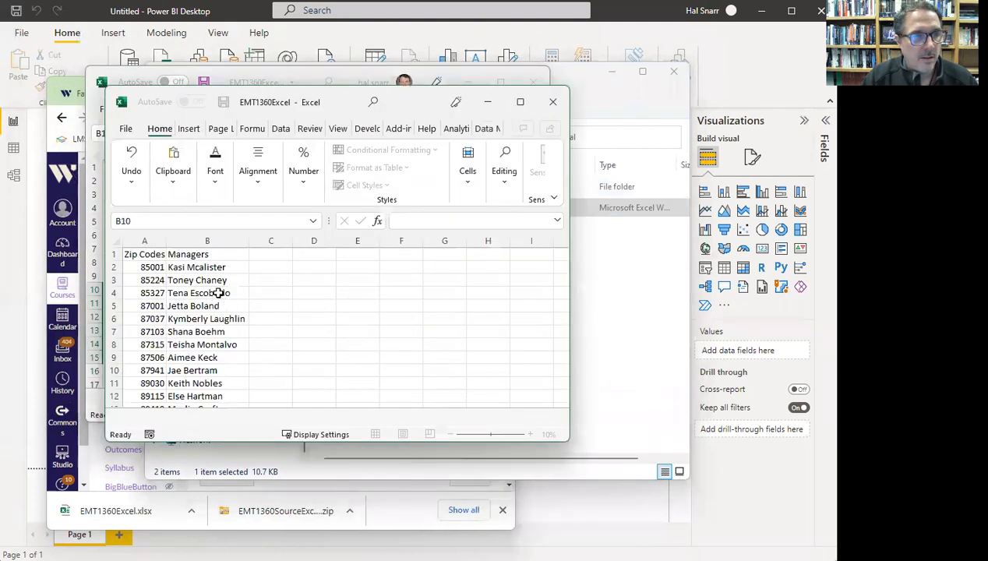
click(147, 241)
click(182, 240)
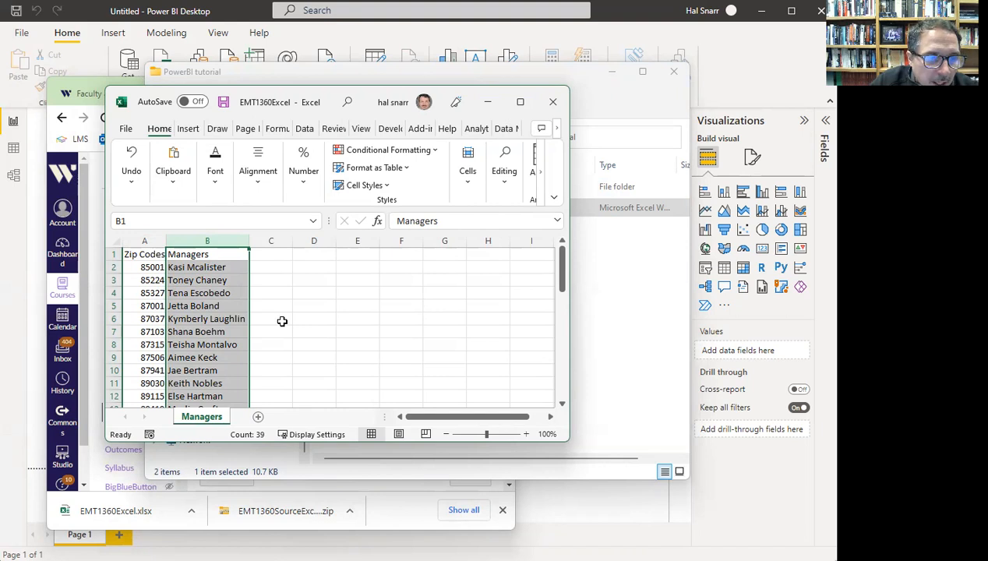
click(216, 268)
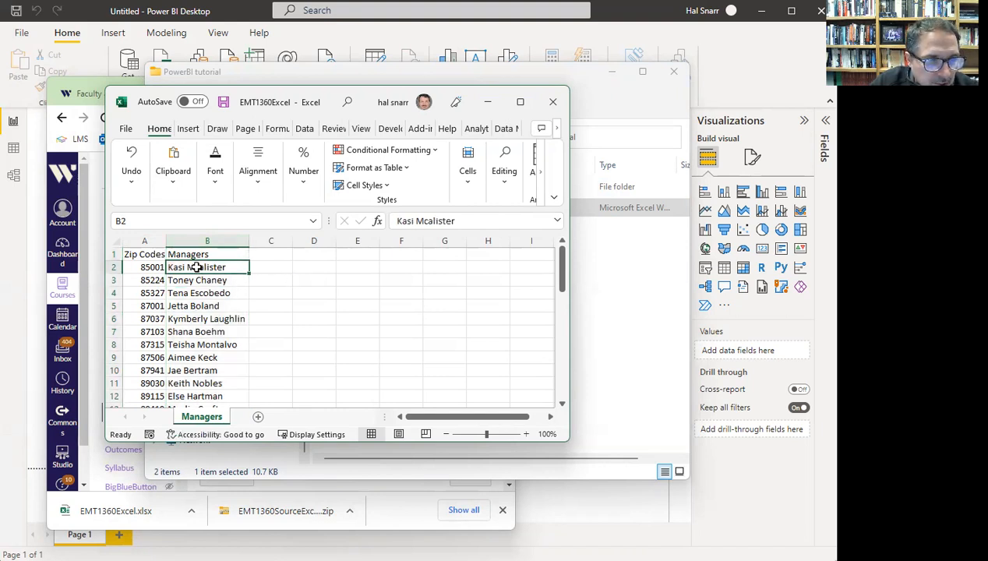
click(550, 102)
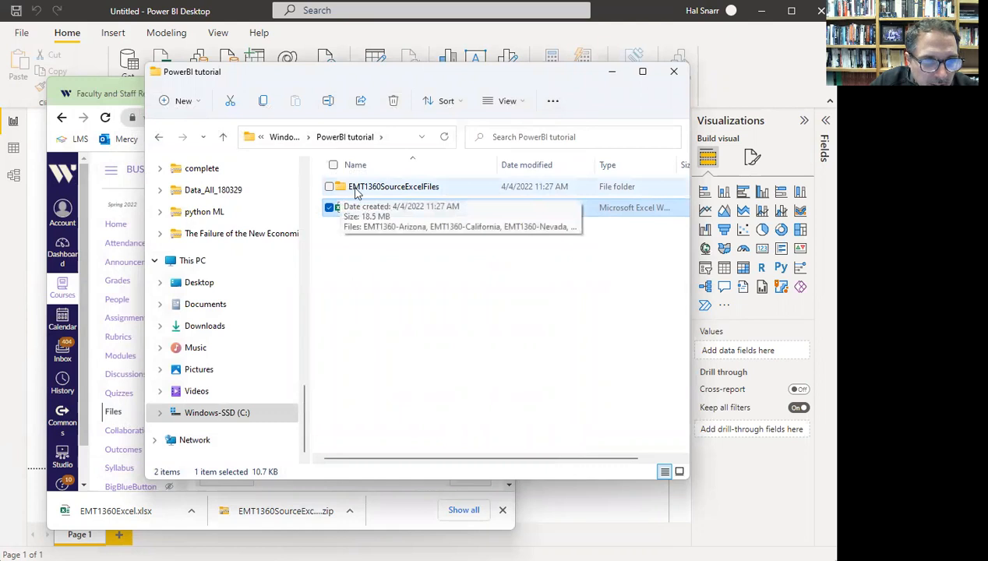
- Open the EMT1360SourceExcelFiles folder and select the EMT1360-NewMexico workbook
double_click(344, 188)
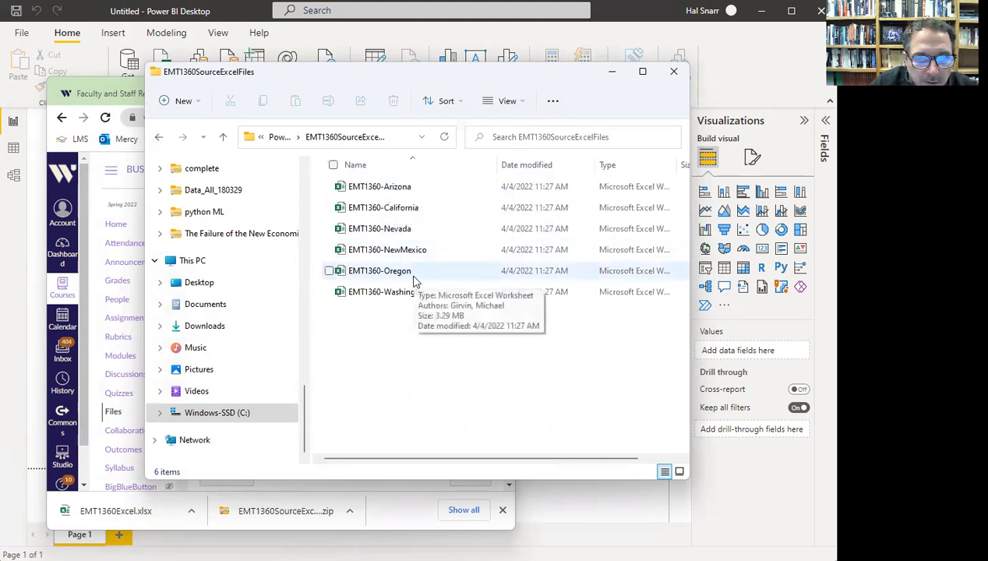
click(366, 256)
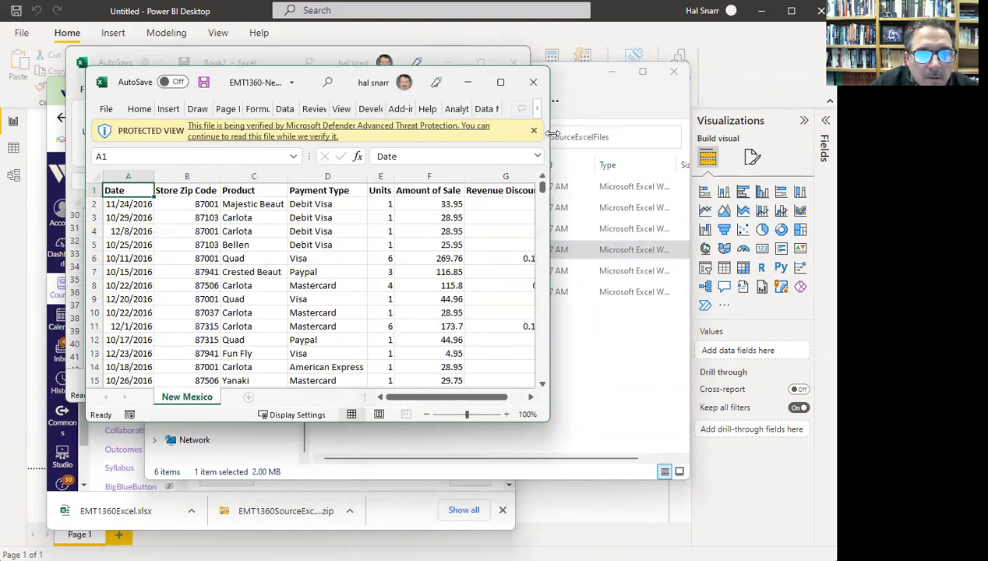
- Enable editing and inspect the Date, Store Zip Code, Product and Payment Type columns
drag(551, 134, 706, 134)
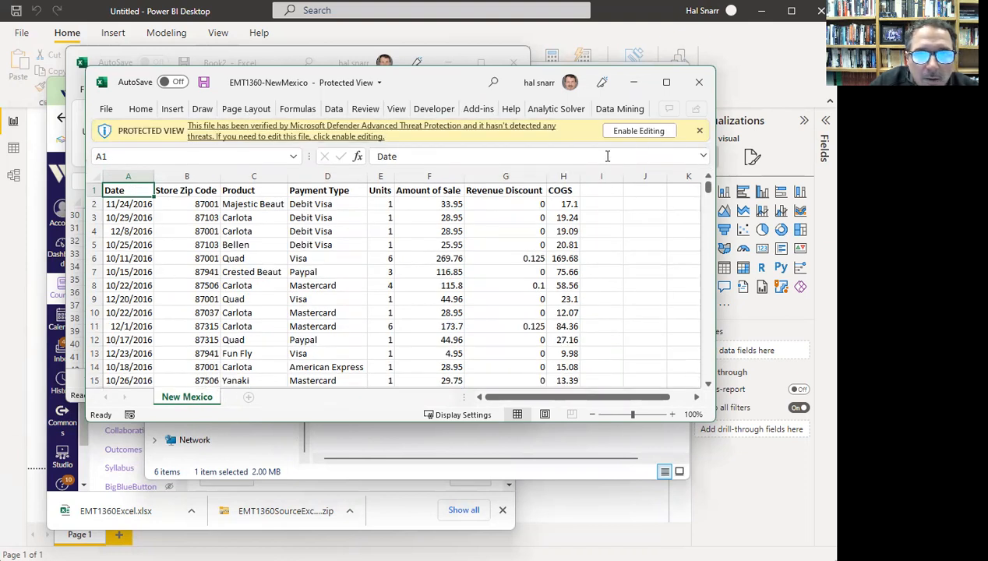
click(632, 132)
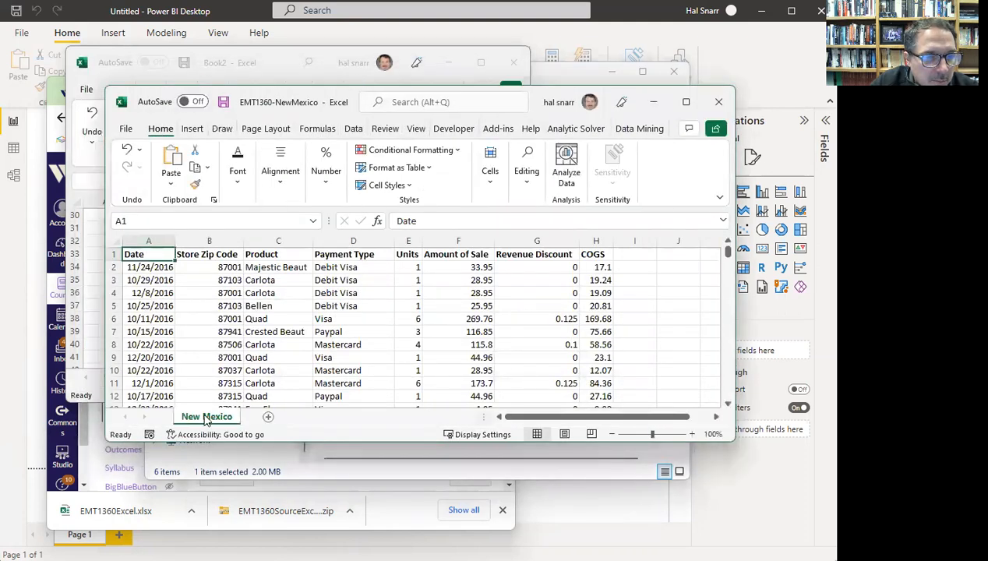
click(152, 238)
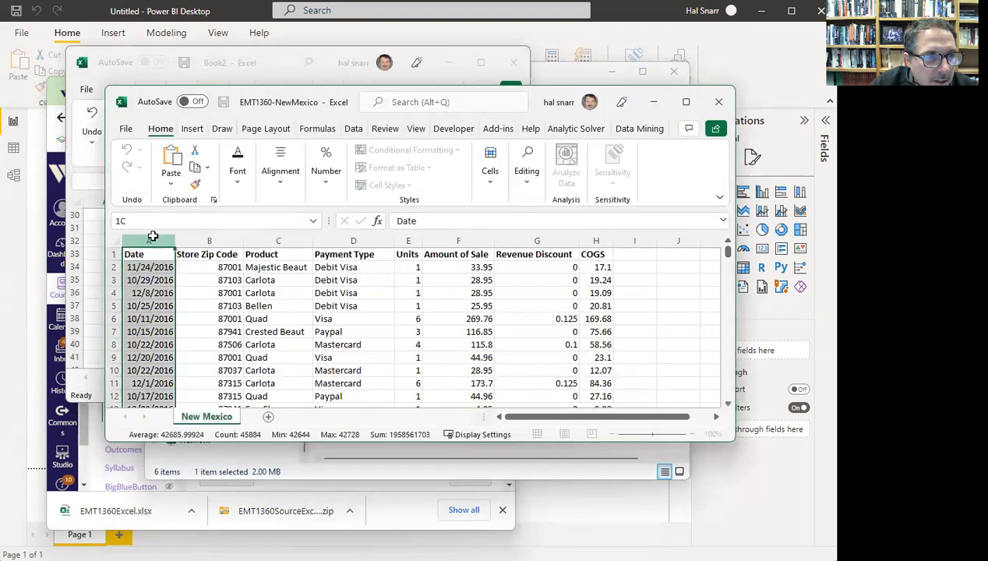
click(204, 240)
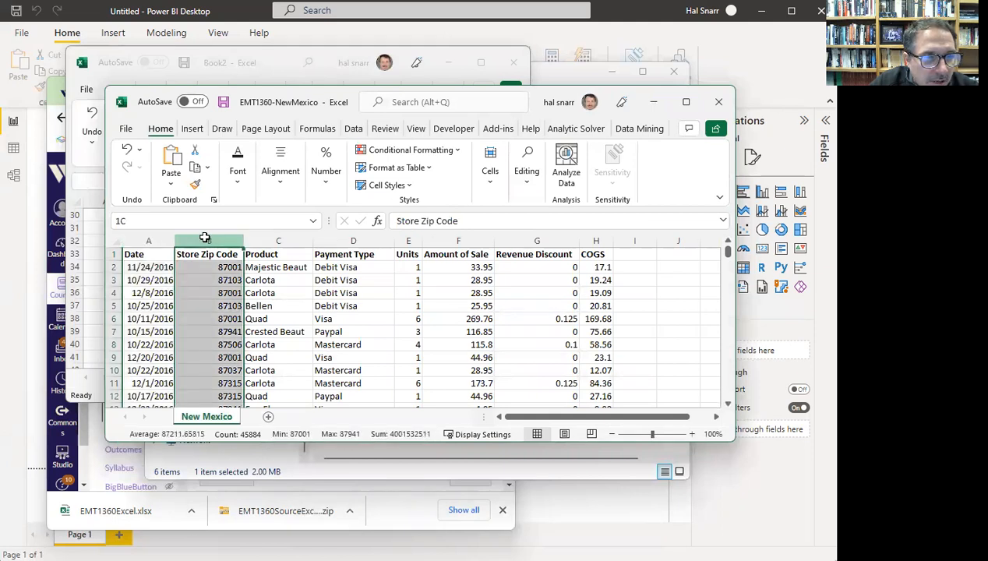
click(274, 239)
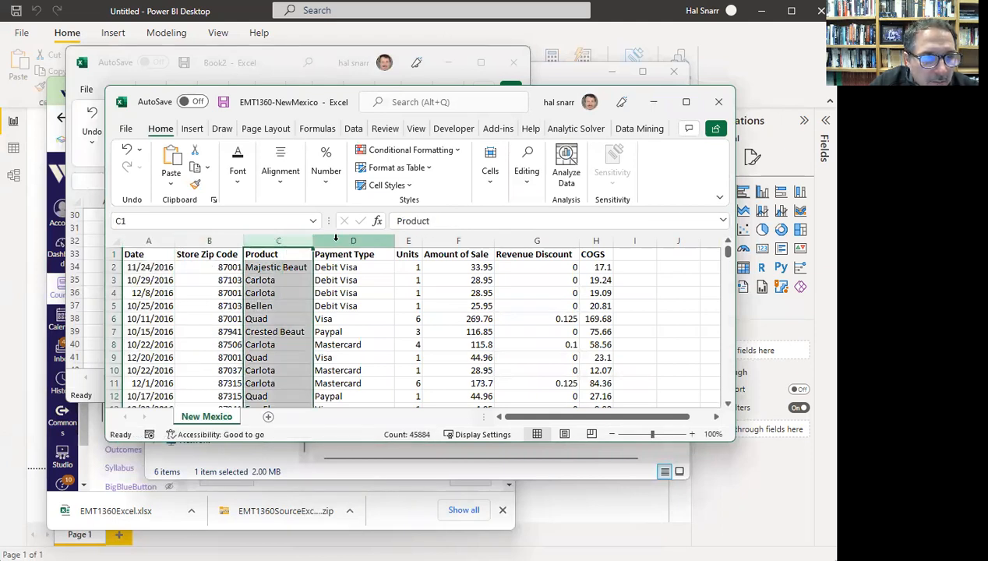
click(353, 237)
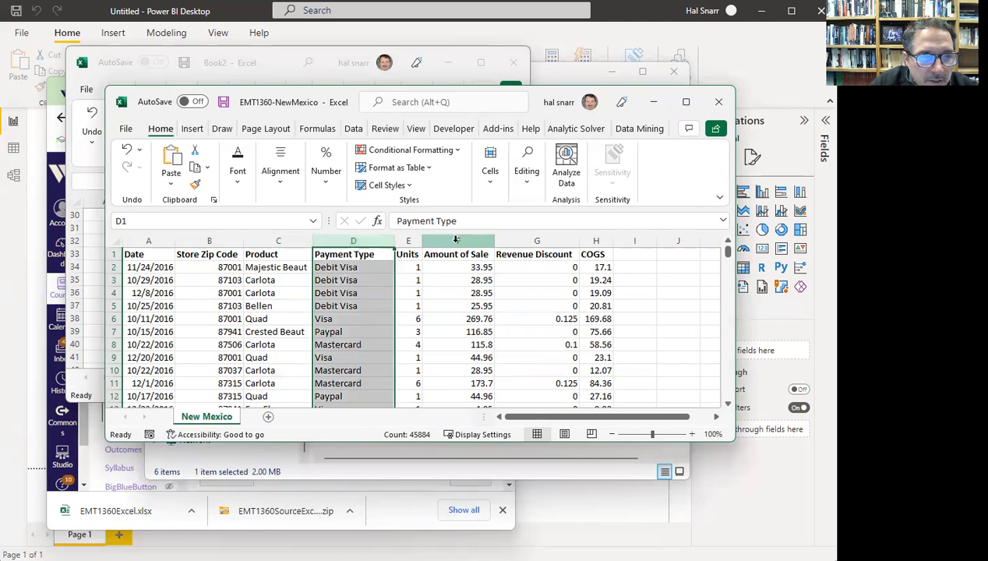
- Inspect the Units, Amount of Sale, Revenue Discount and COGS columns and the New Mexico sheet name
click(409, 240)
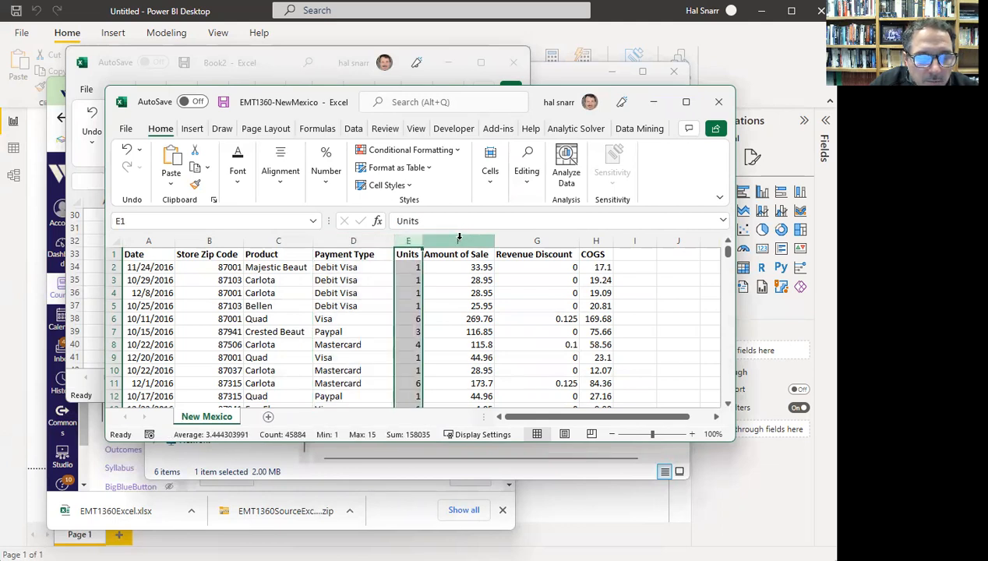
click(460, 238)
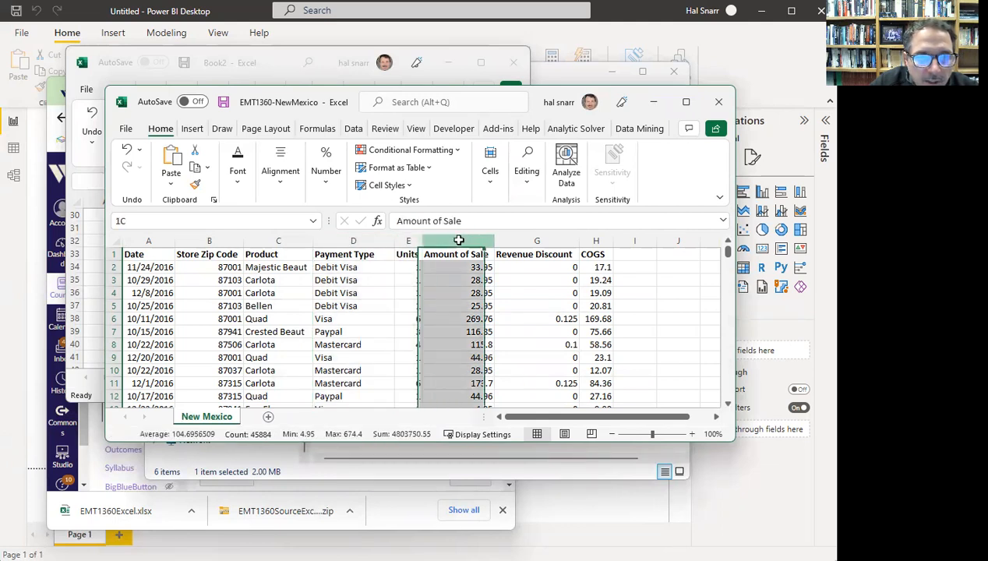
click(524, 237)
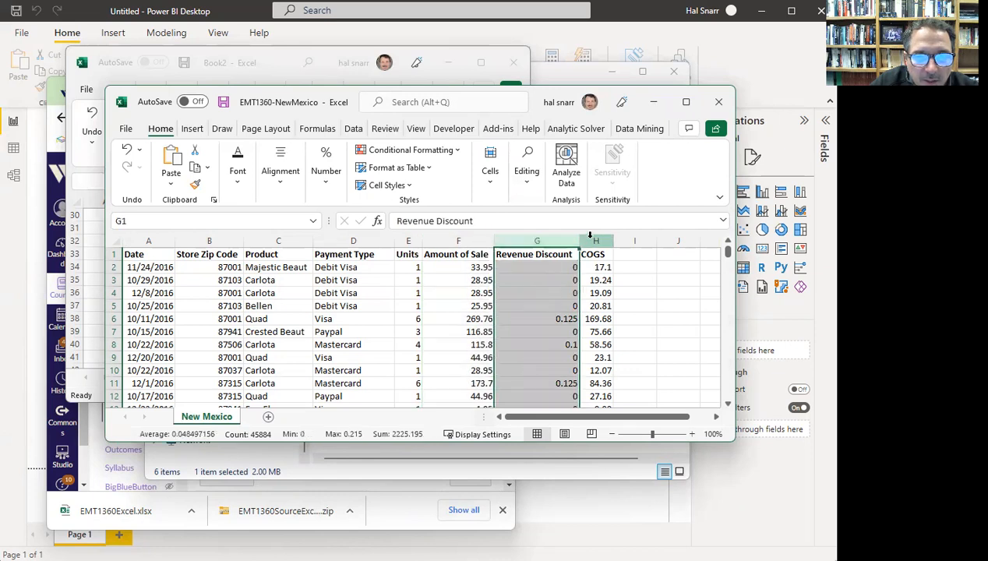
click(591, 238)
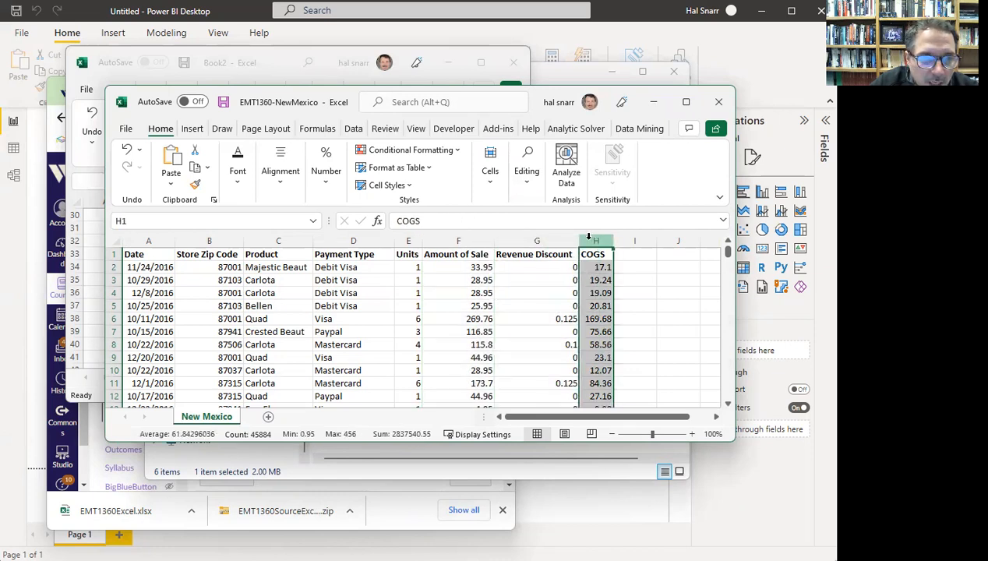
double_click(216, 420)
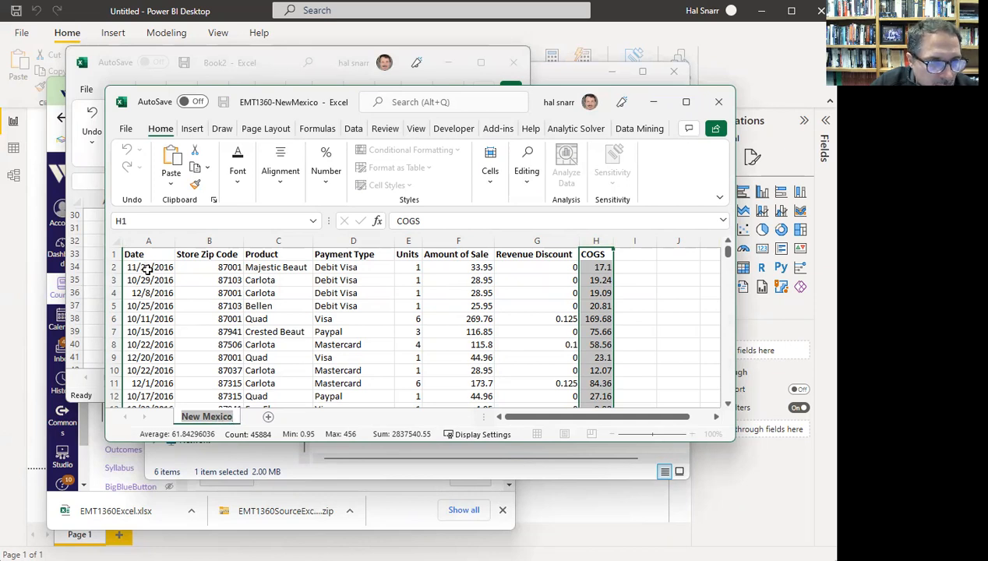
click(148, 240)
click(209, 240)
click(278, 240)
click(353, 240)
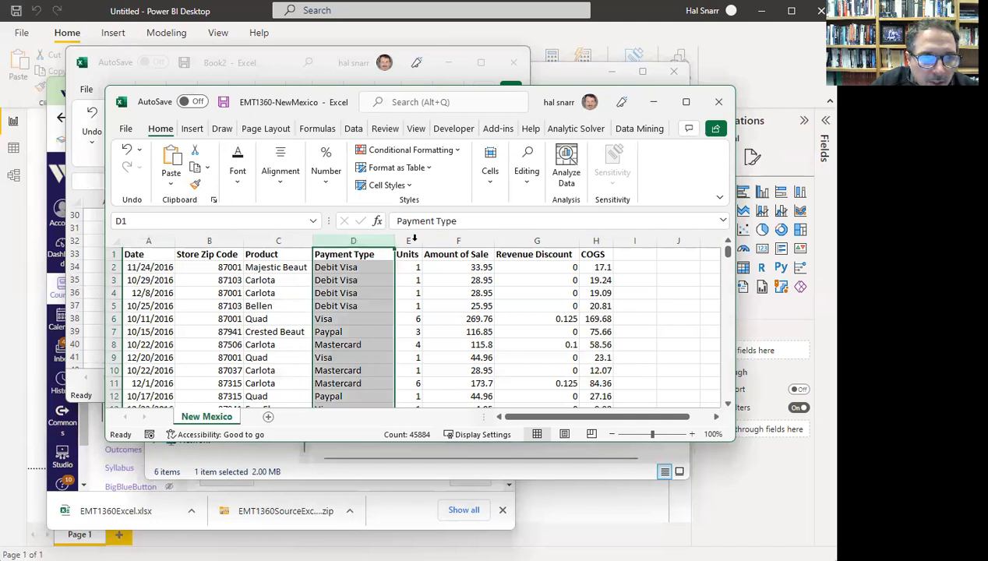
click(408, 240)
click(470, 235)
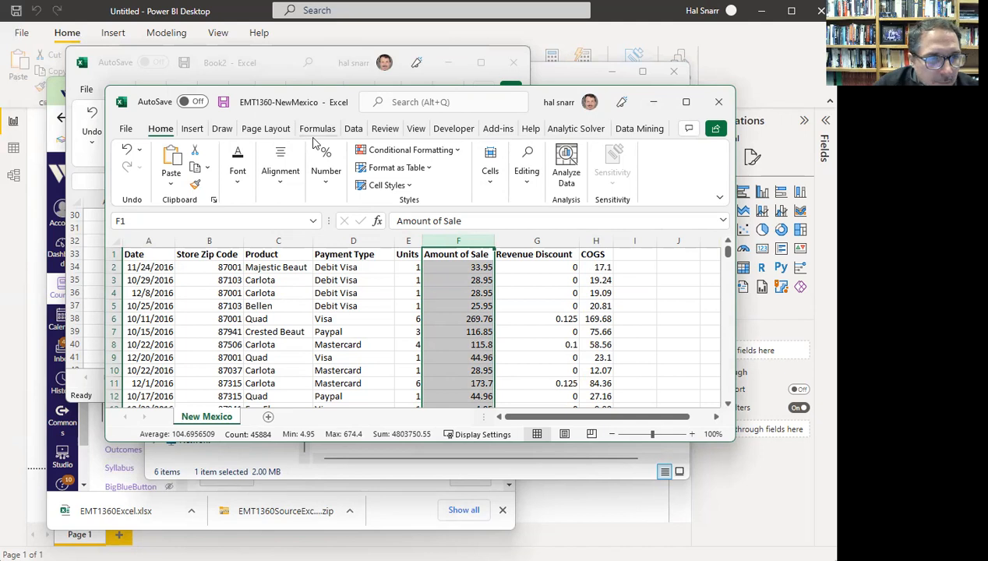
click(146, 237)
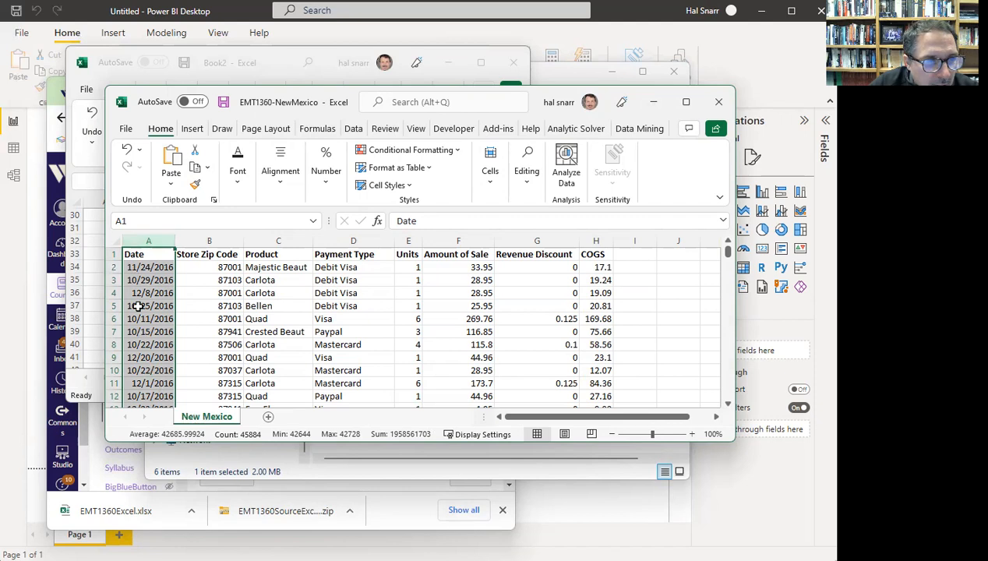
click(148, 254)
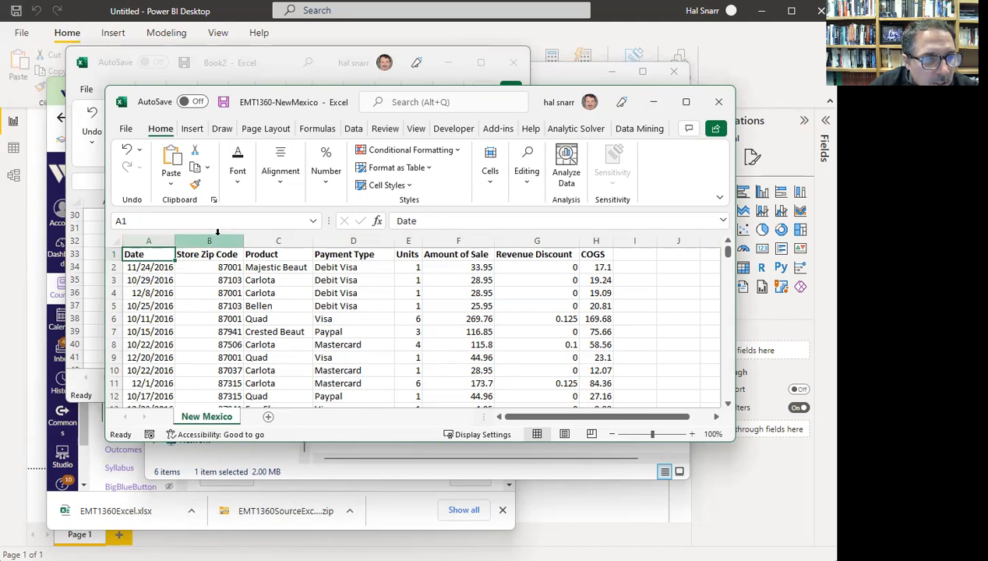
click(149, 239)
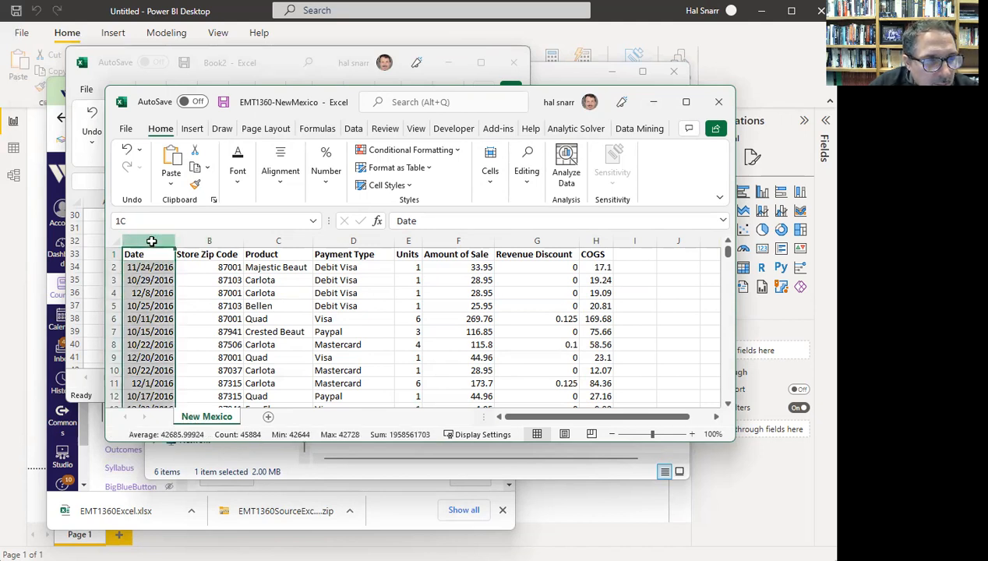
click(207, 238)
click(266, 238)
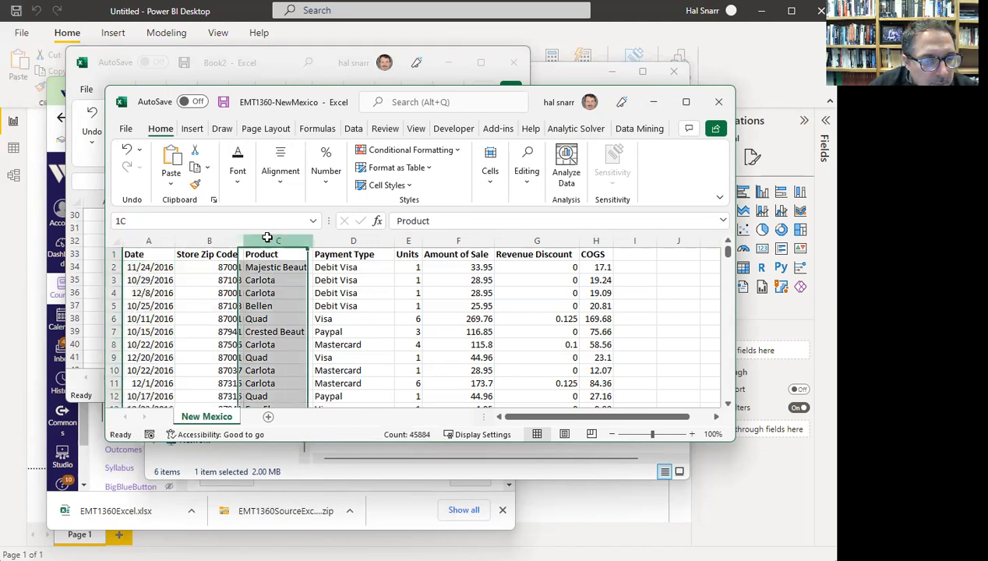
drag(343, 236, 346, 239)
click(346, 239)
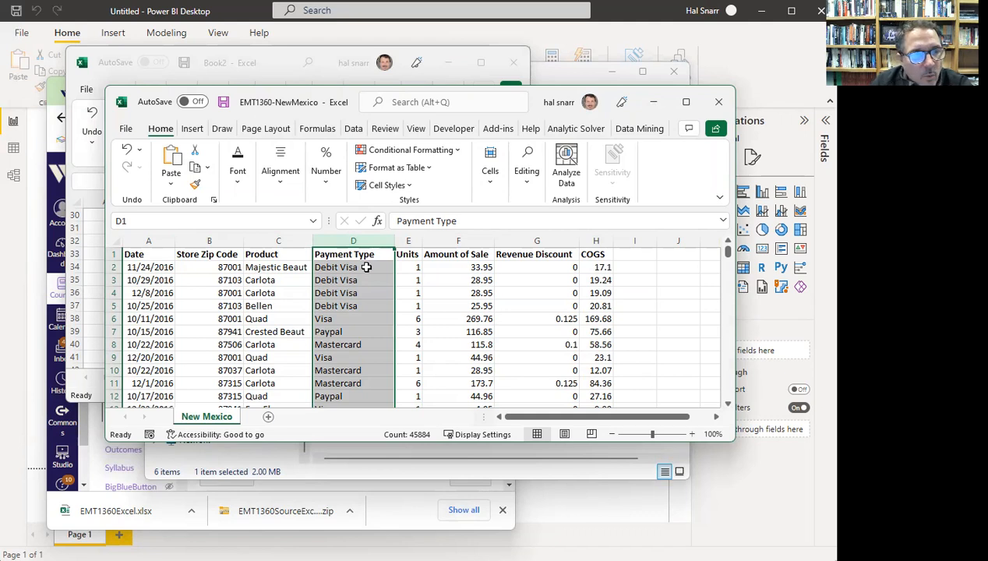
click(150, 240)
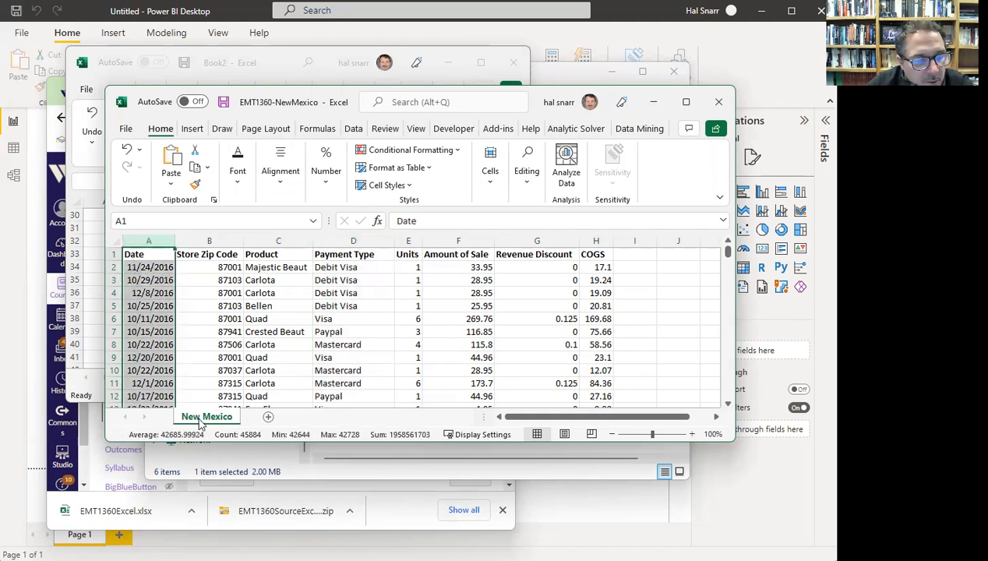
- Close the New Mexico workbook and close Book2 without saving
click(719, 107)
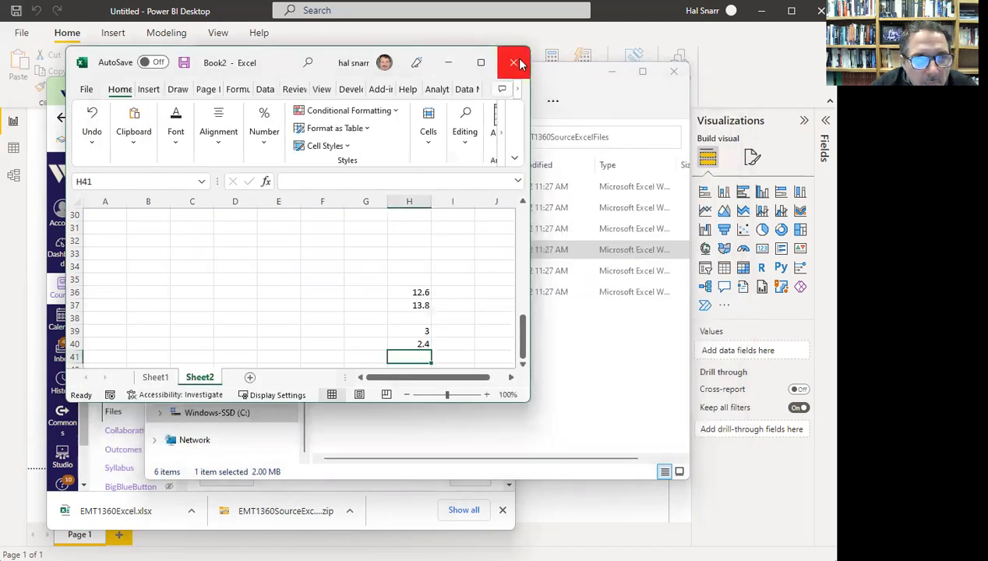
click(518, 63)
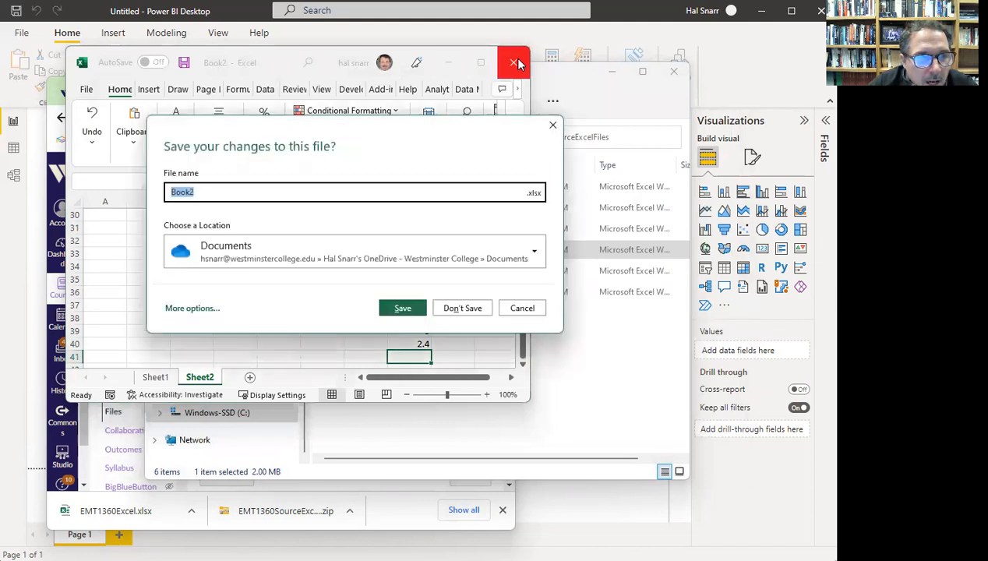
click(468, 307)
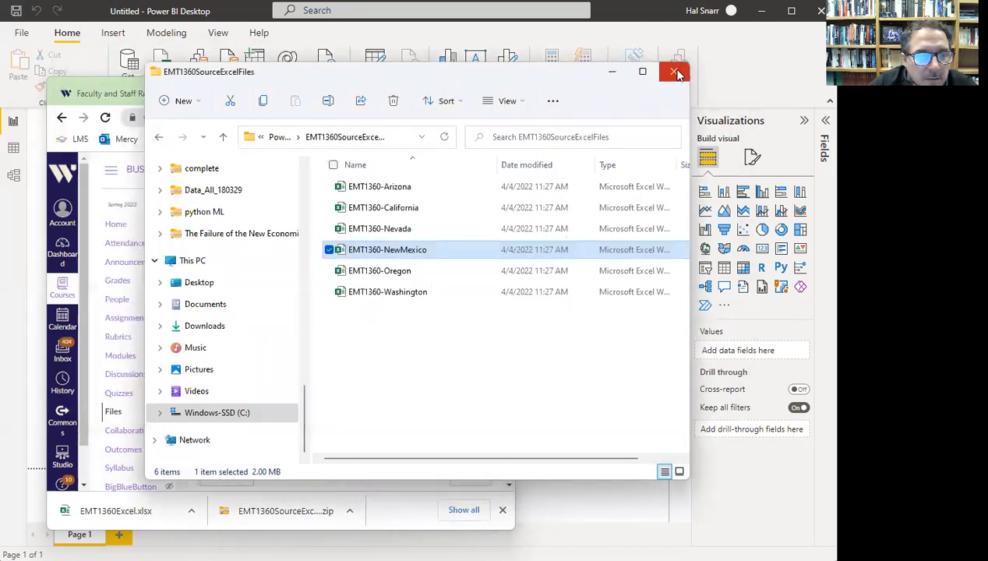
- Return to the PowerBI tutorial folder, then close File Explorer and the browser
click(158, 137)
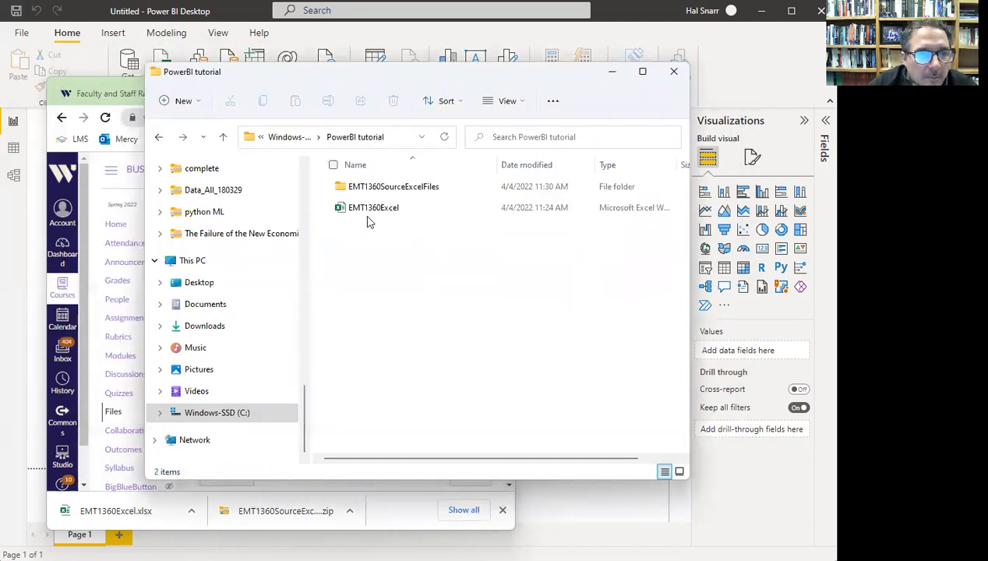
click(368, 212)
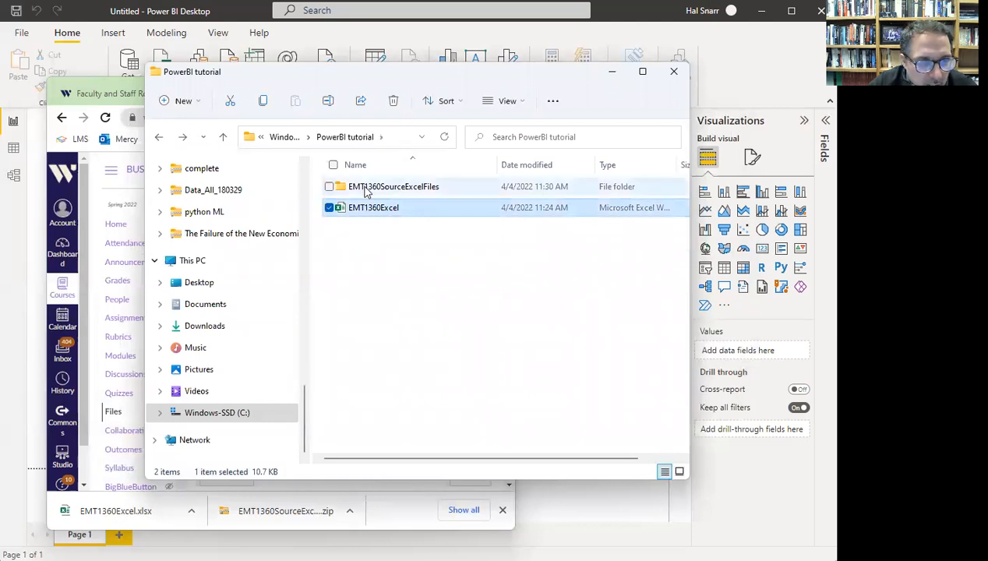
click(346, 191)
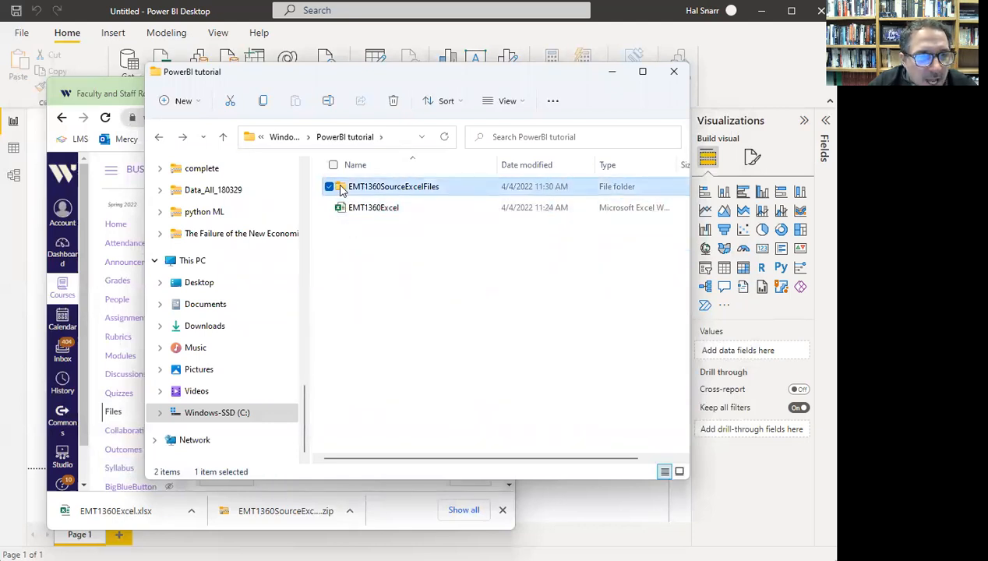
click(675, 72)
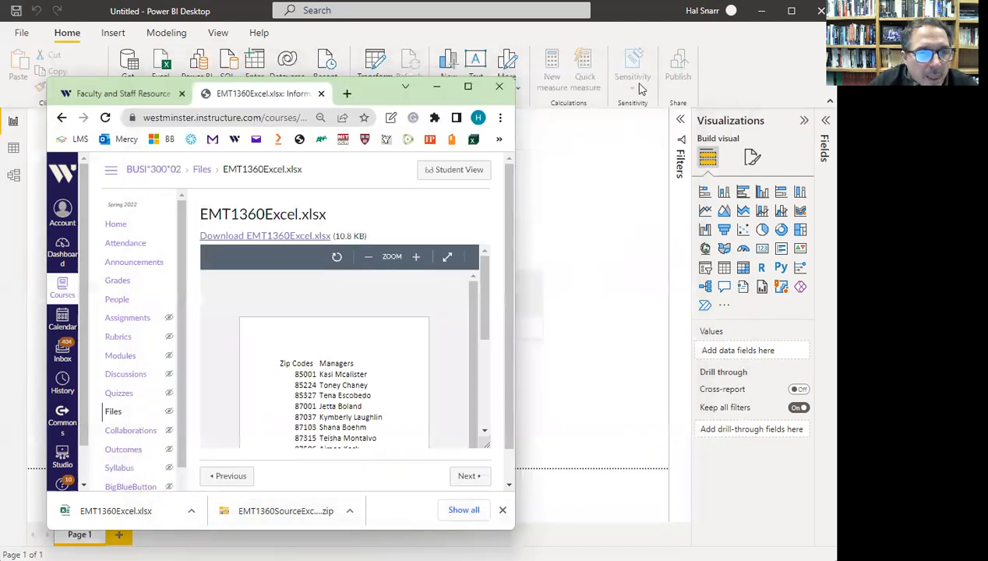
click(500, 87)
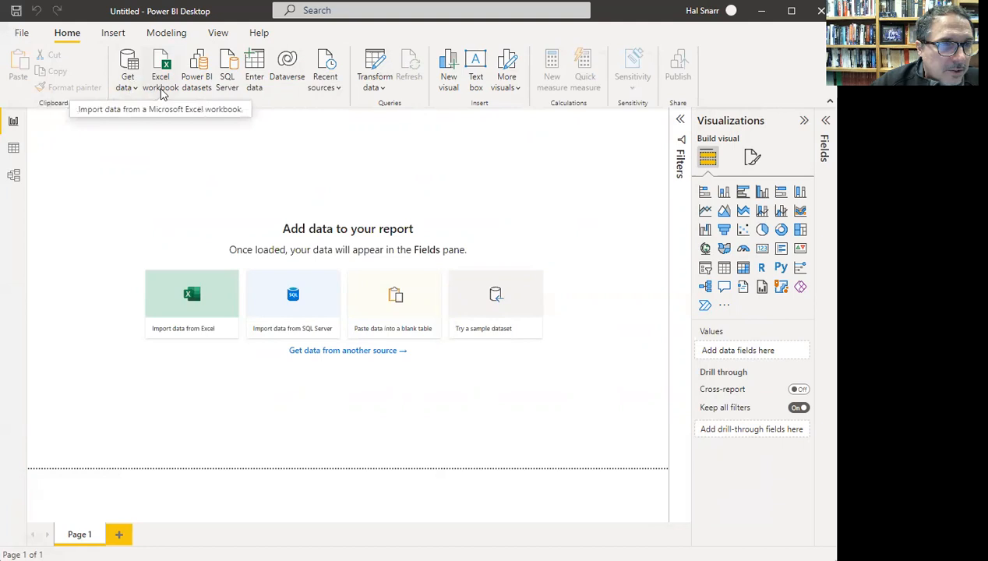
- Import the Excel workbook C:\PowerBI tutorial\EMT1360Excel.xlsx into Power BI
click(165, 91)
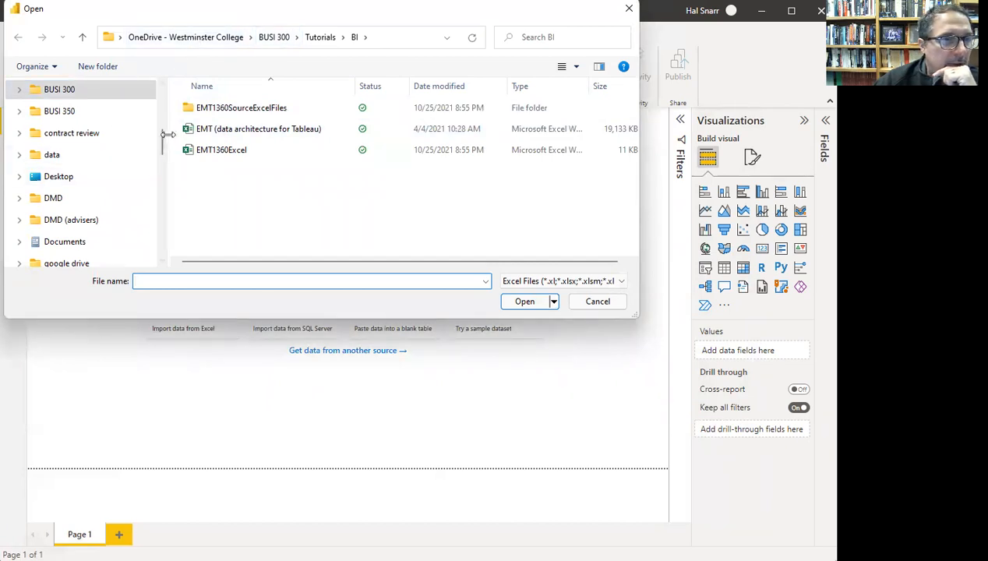
drag(166, 146, 170, 260)
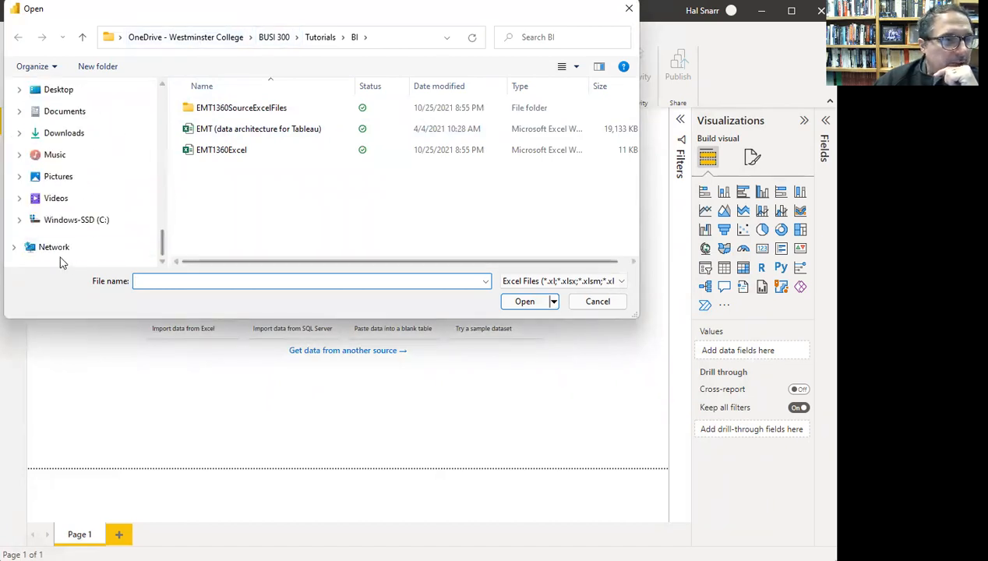
click(77, 221)
scroll(212, 191, down, 5)
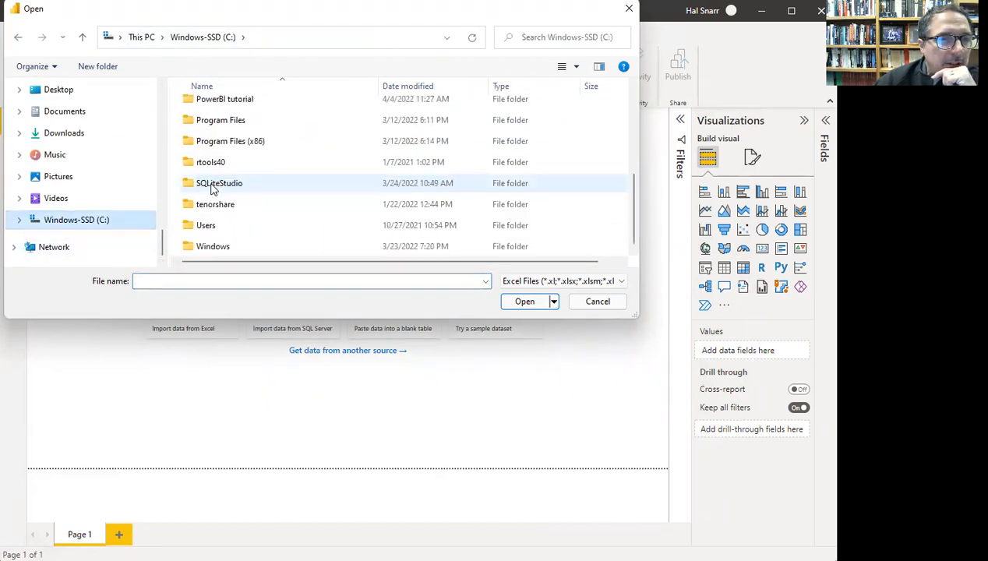
double_click(235, 104)
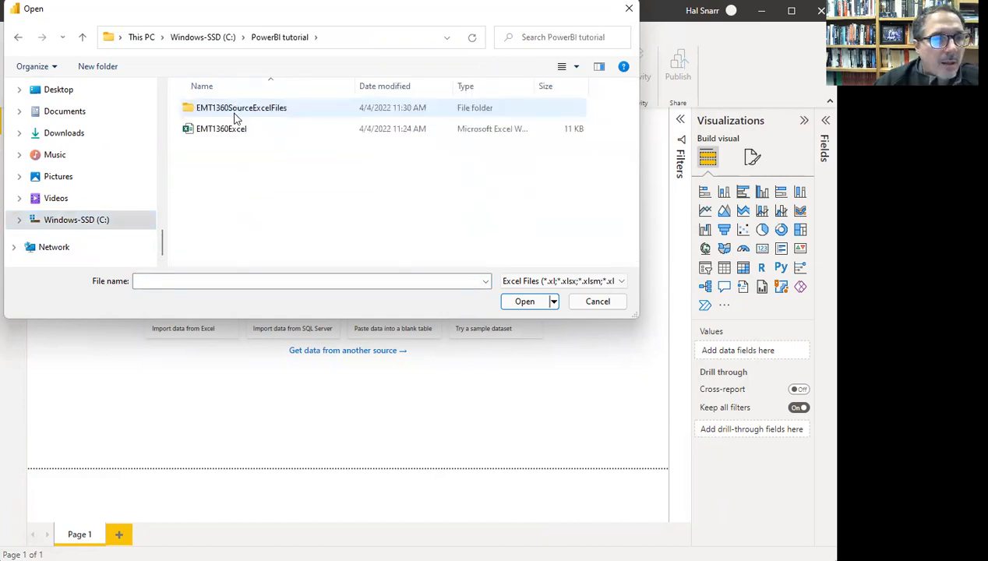
click(221, 134)
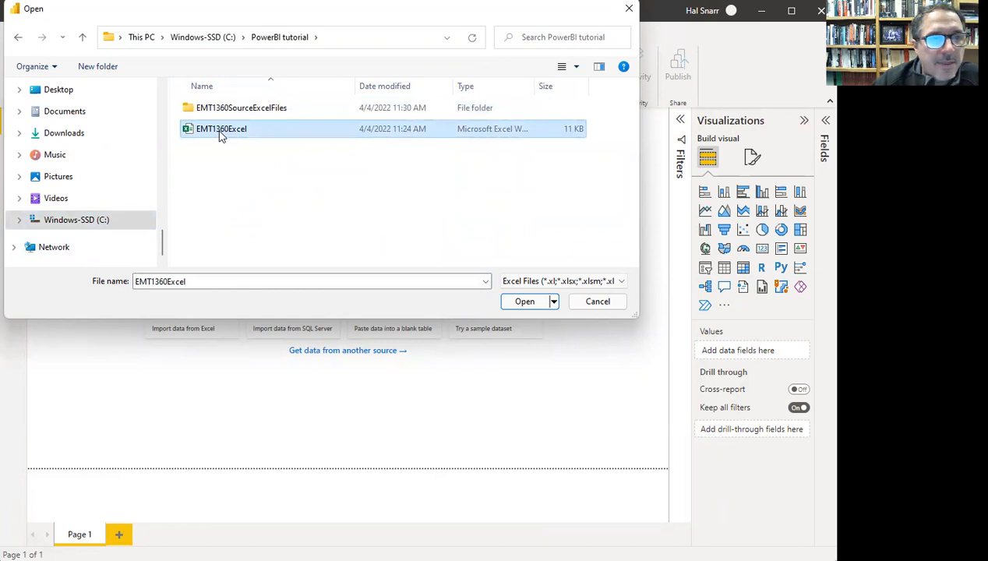
click(526, 303)
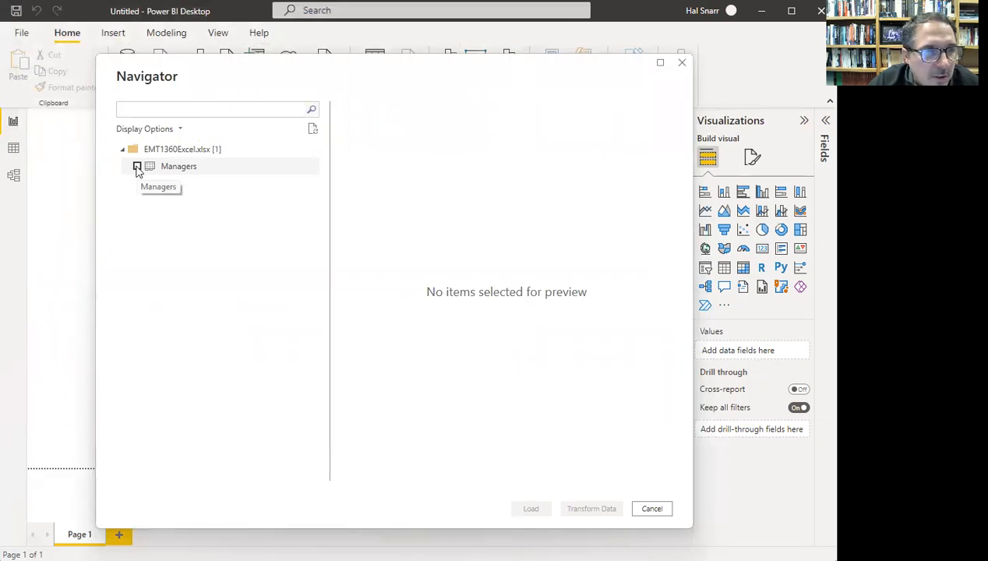
- Tick the Managers table in Navigator and load it
click(137, 168)
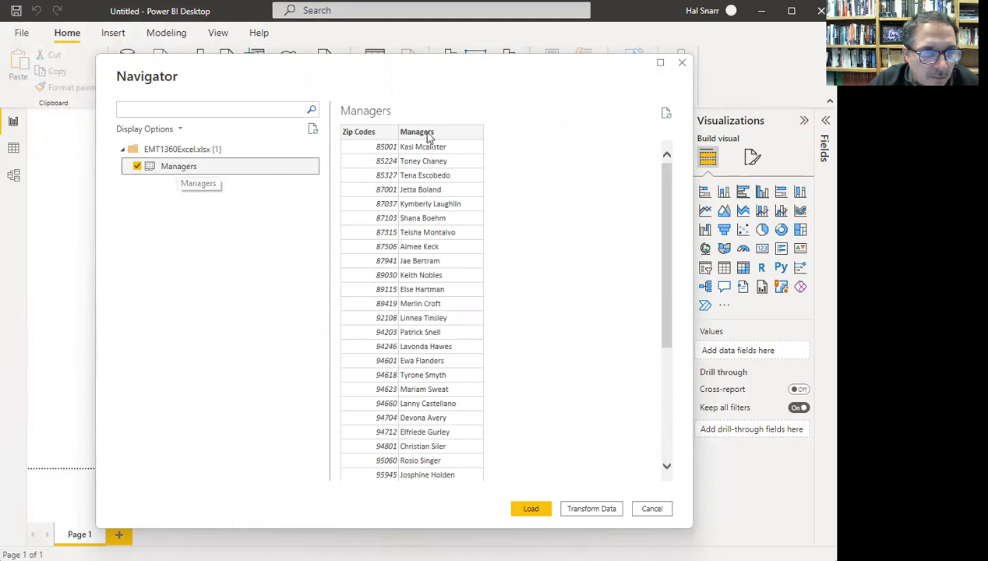
click(532, 510)
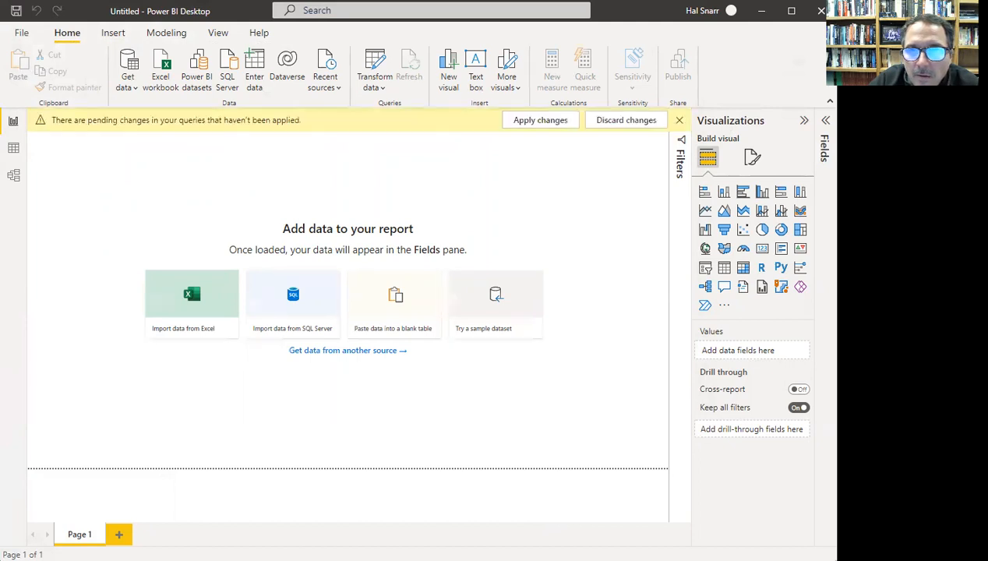
- Apply the pending query changes and expand Managers to show its Managers and Zip Codes fields
click(552, 124)
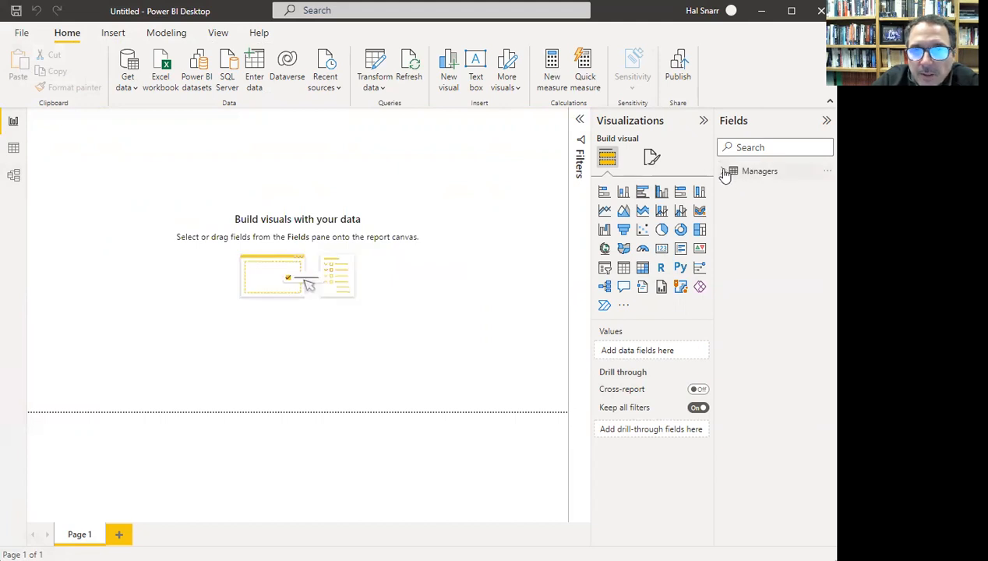
click(724, 172)
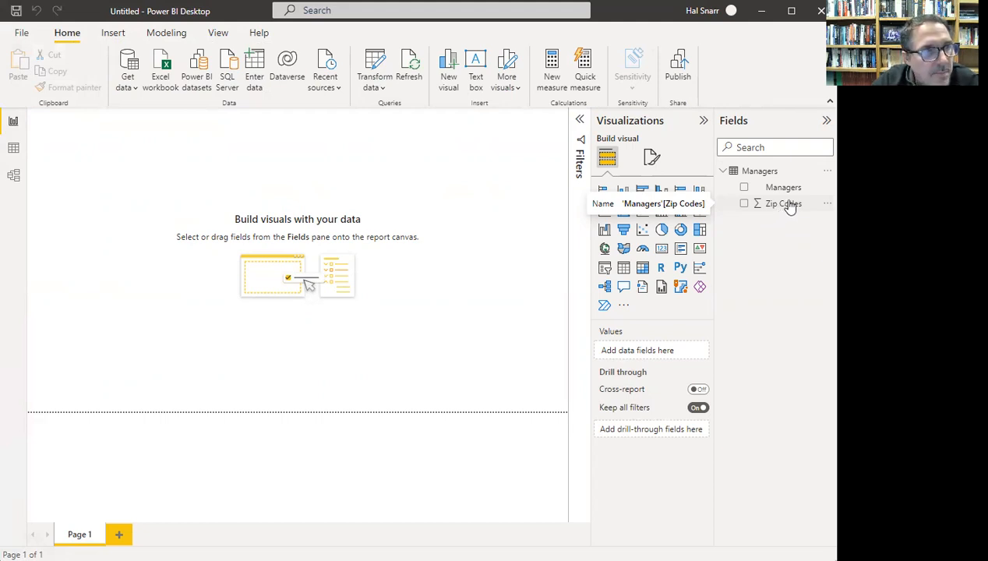
- Resize and reposition the Managers card in model view, then show its rows in Data view
click(14, 176)
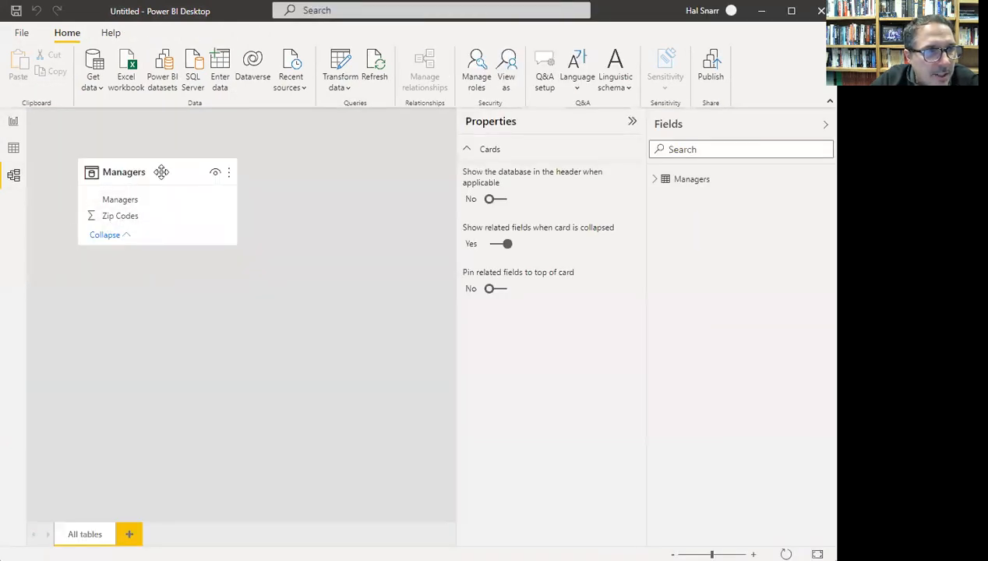
drag(239, 263, 177, 264)
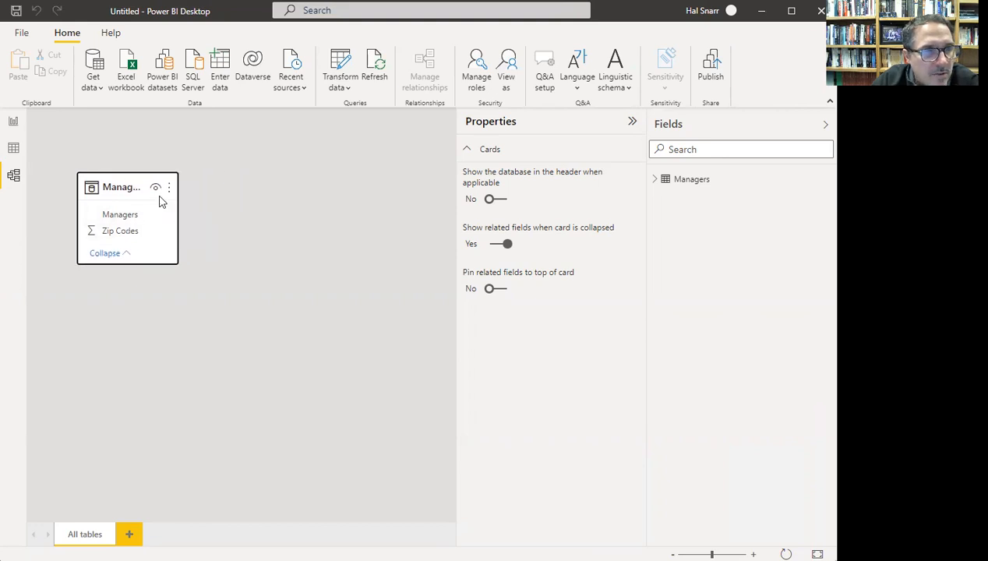
drag(178, 209, 201, 215)
drag(152, 190, 122, 187)
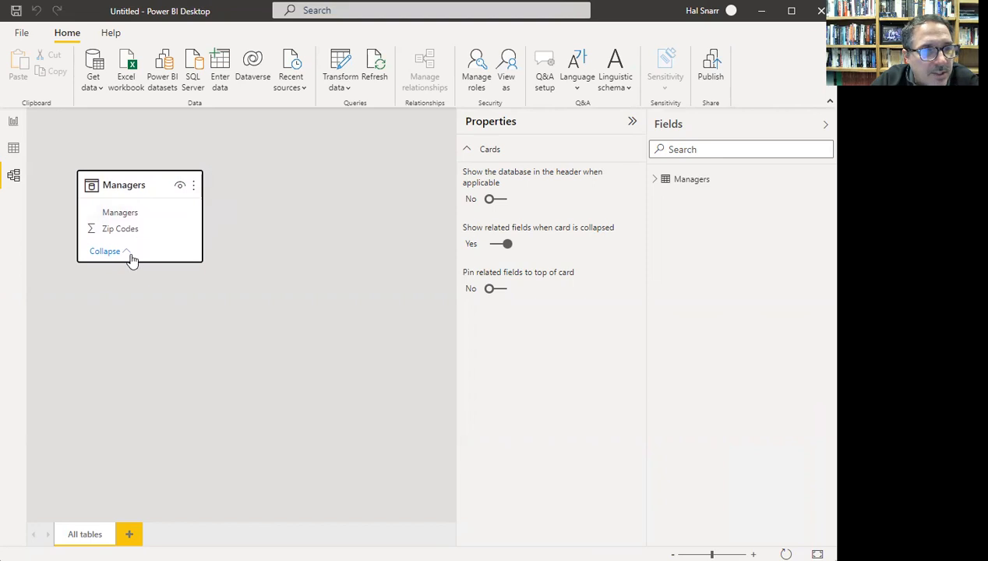
mouse_move(147, 188)
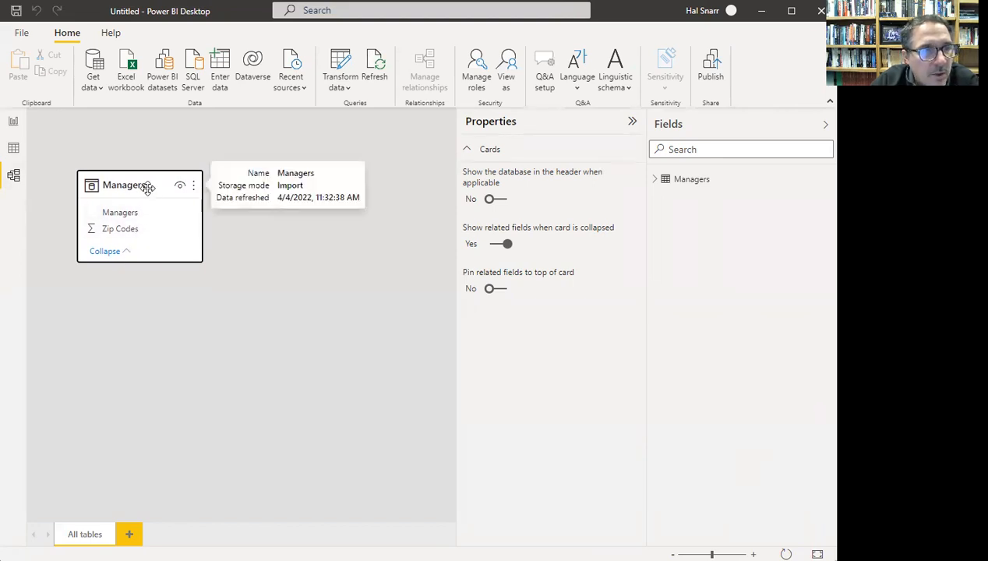
click(15, 149)
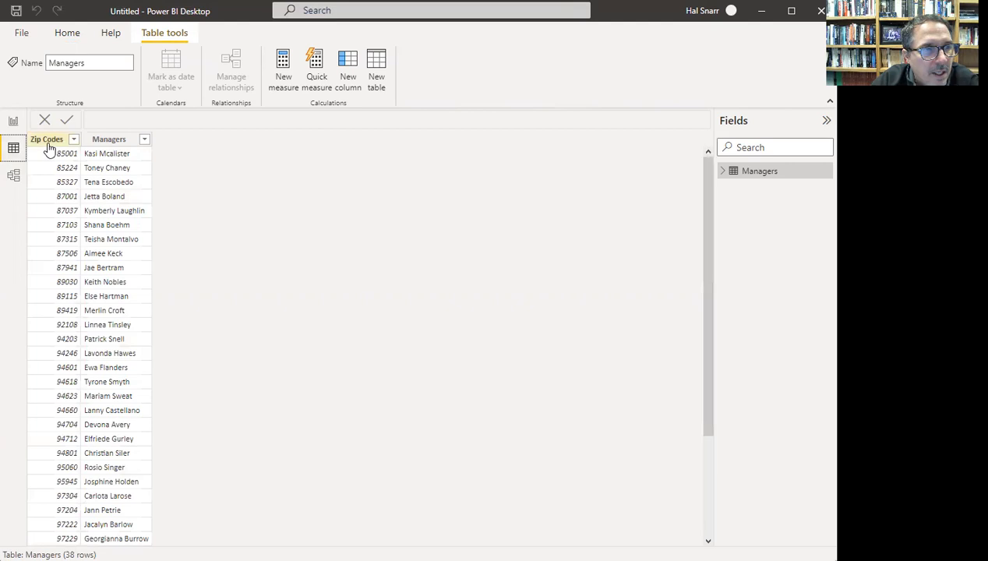
- Return to the empty Page 1 report canvas in Report view
click(13, 123)
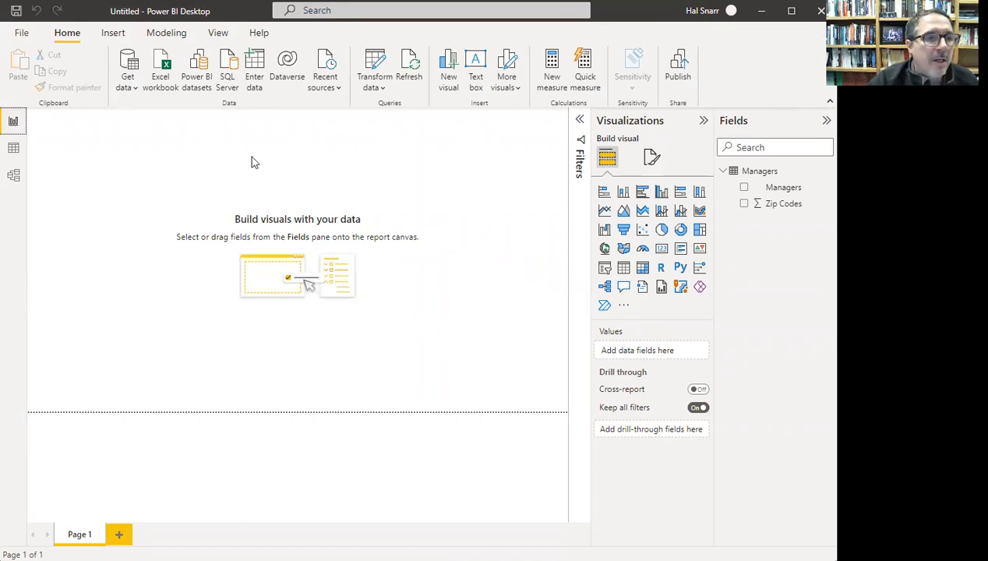
- Pick Folder from the full Get Data connector list and connect to it
click(131, 90)
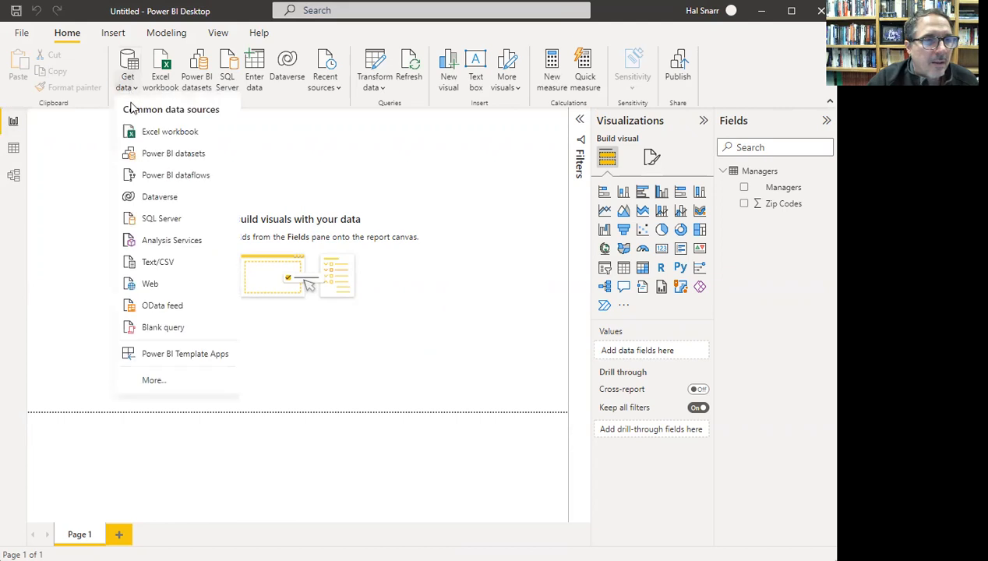
click(153, 381)
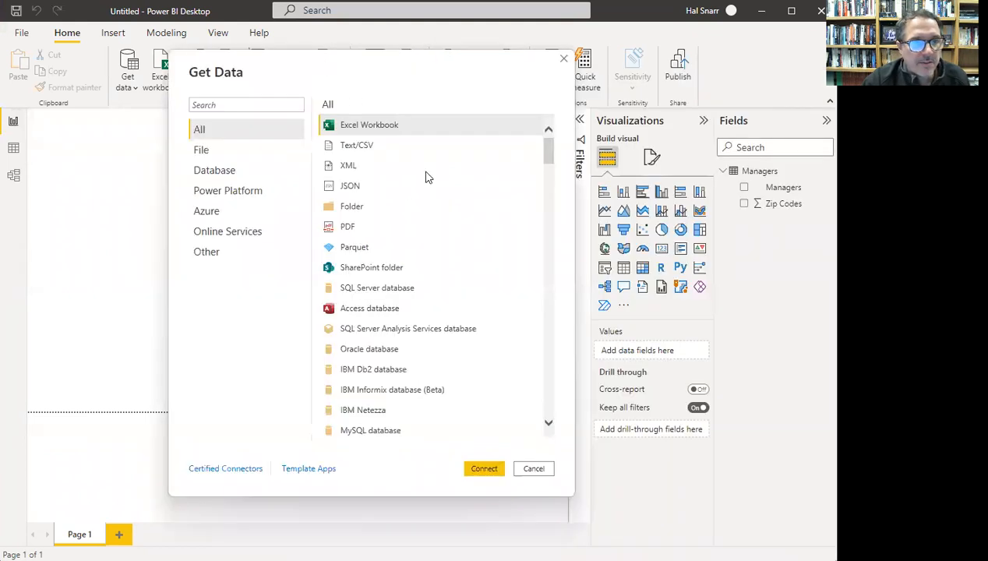
click(341, 207)
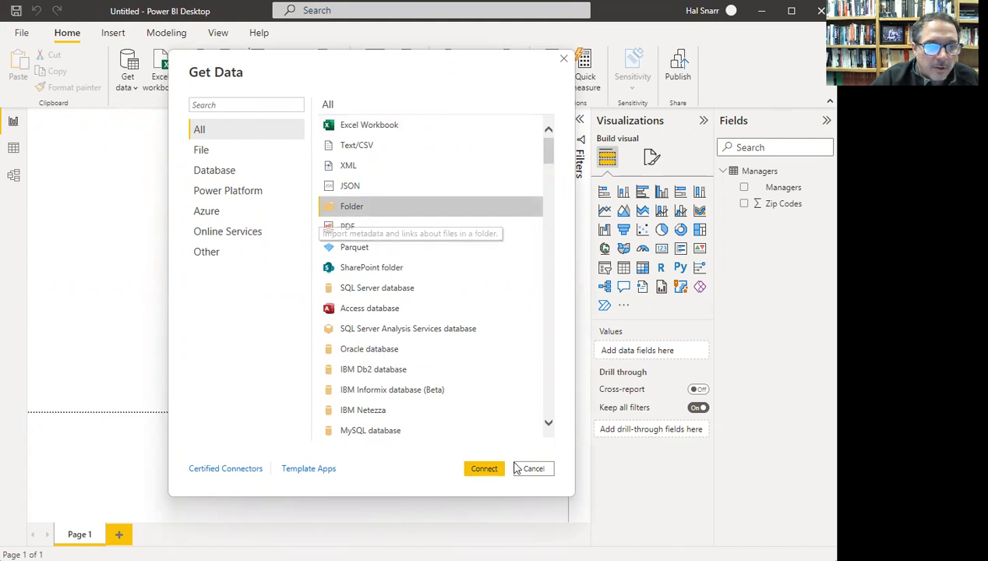
click(483, 469)
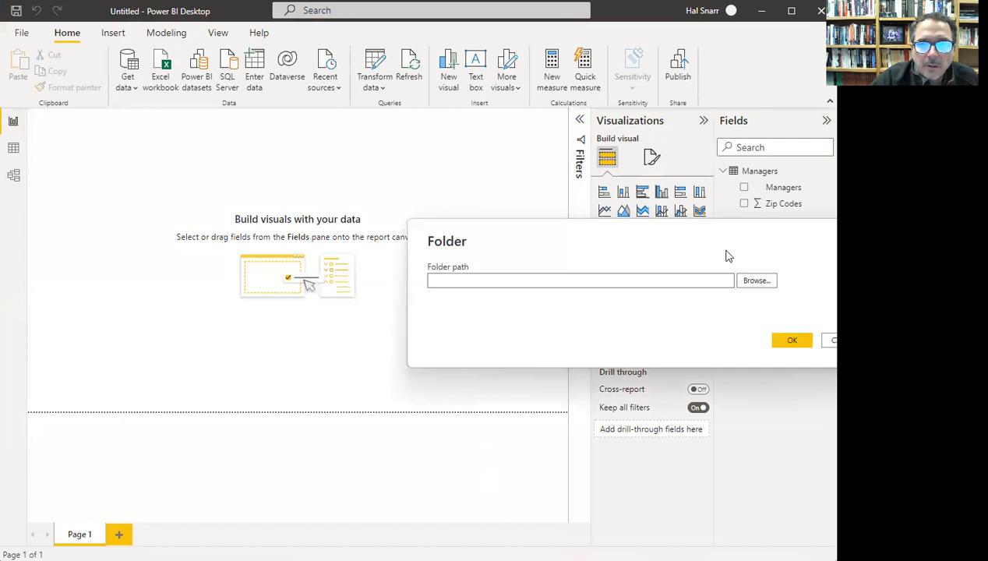
- Browse to This PC > Windows-SSD (C:) > PowerBI tutorial and choose EMT1360SourceExcelFiles
click(563, 268)
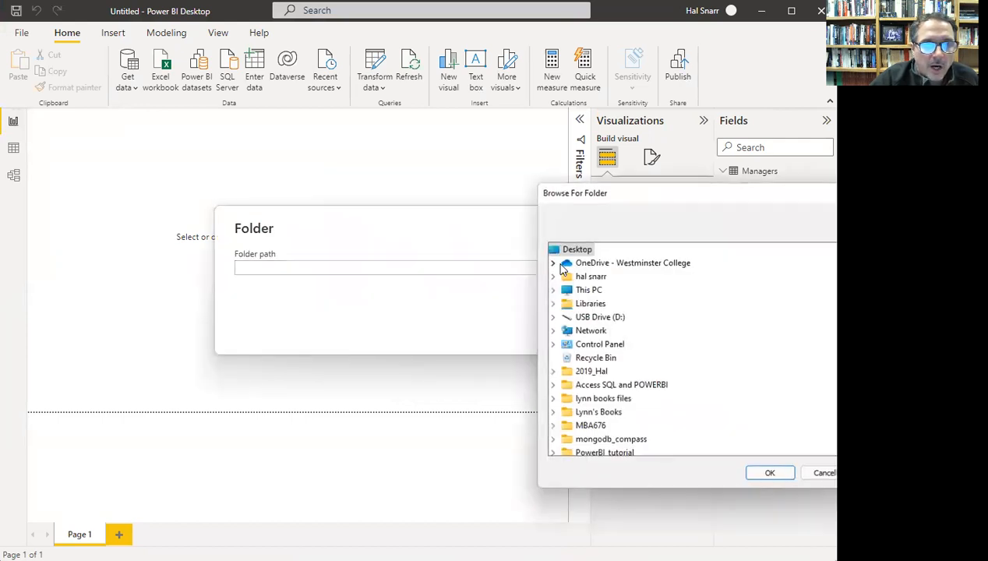
drag(658, 206, 391, 170)
scroll(386, 327, down, 1)
scroll(331, 374, up, 1)
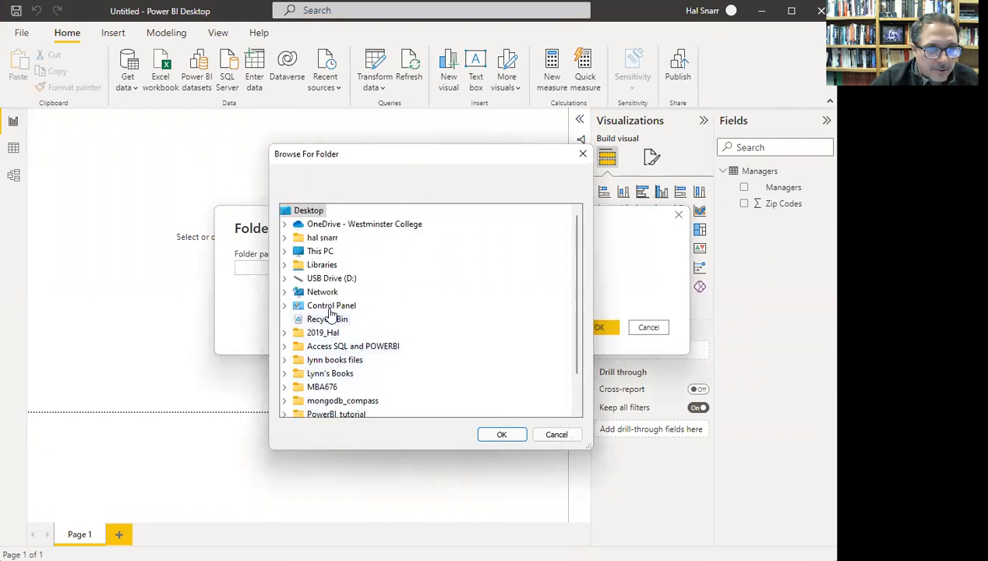
click(316, 252)
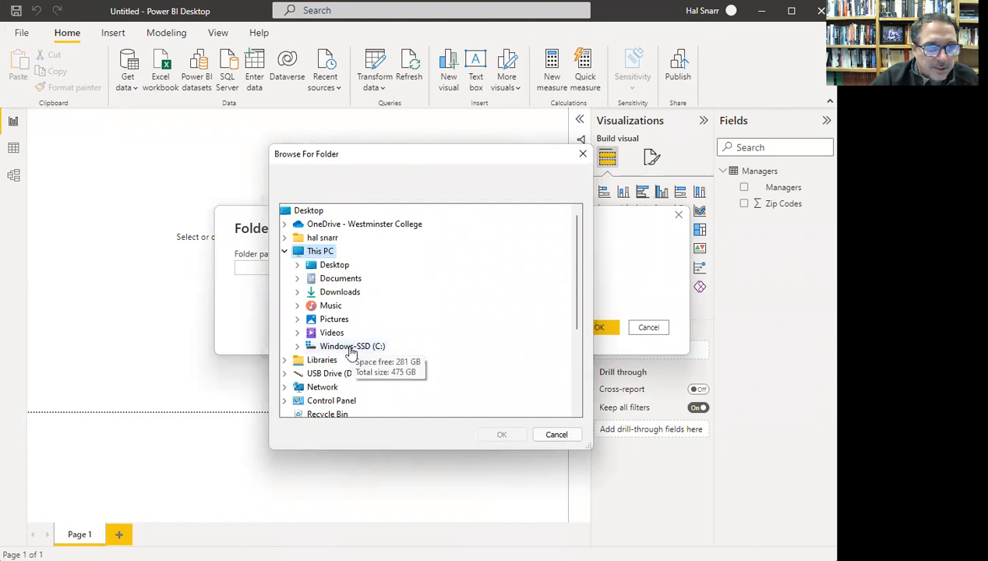
click(351, 353)
scroll(431, 341, down, 1)
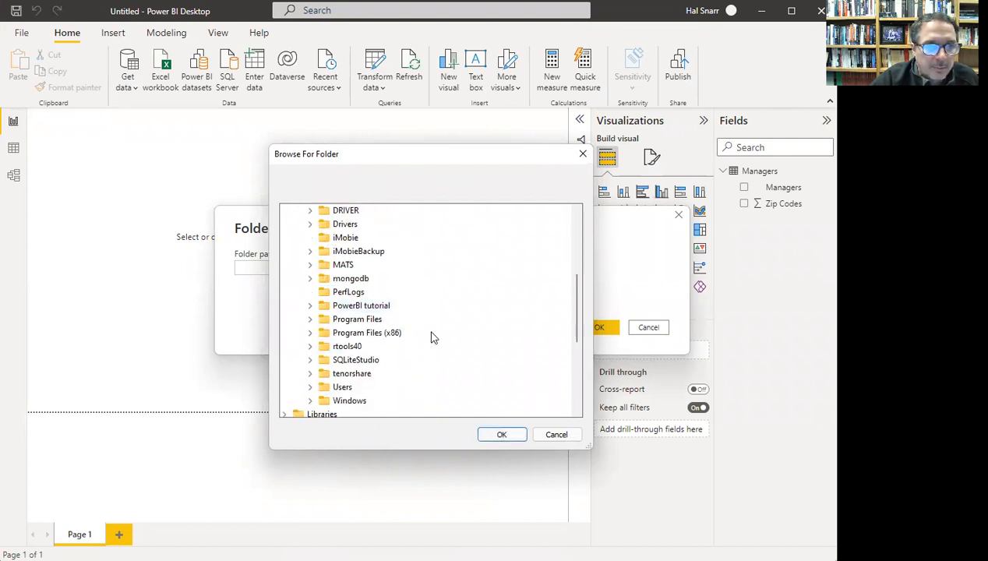
scroll(434, 339, up, 1)
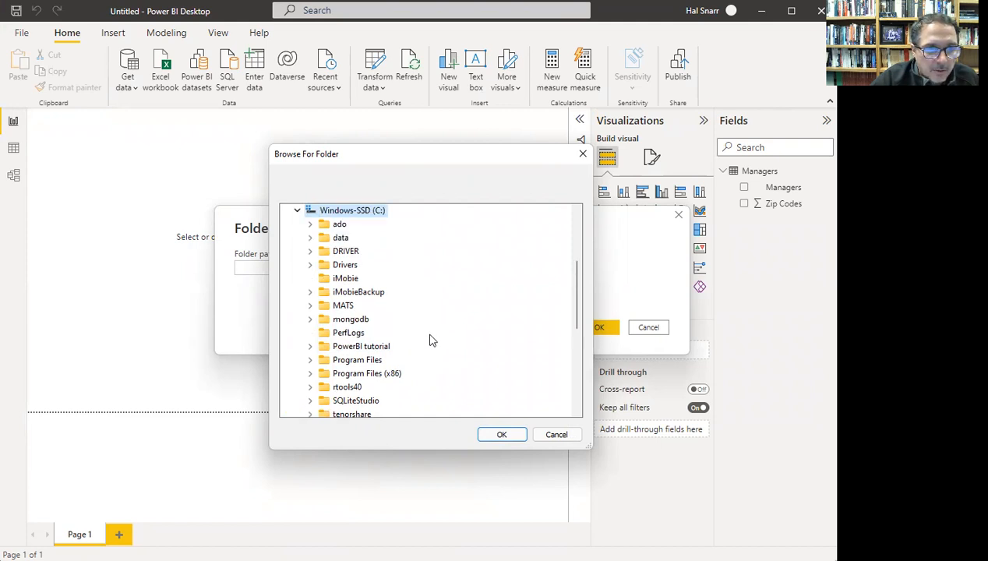
click(341, 348)
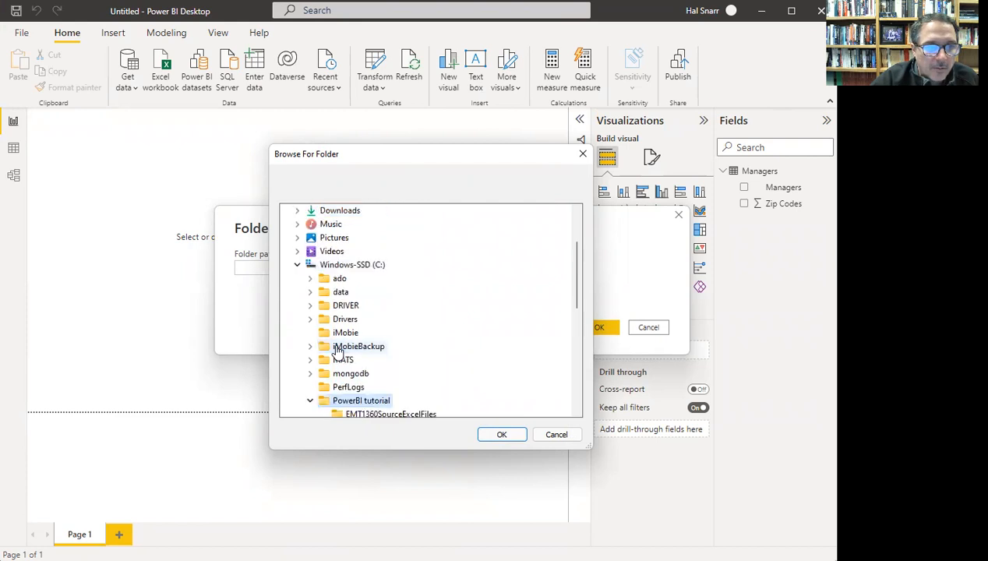
scroll(421, 353, down, 2)
click(351, 335)
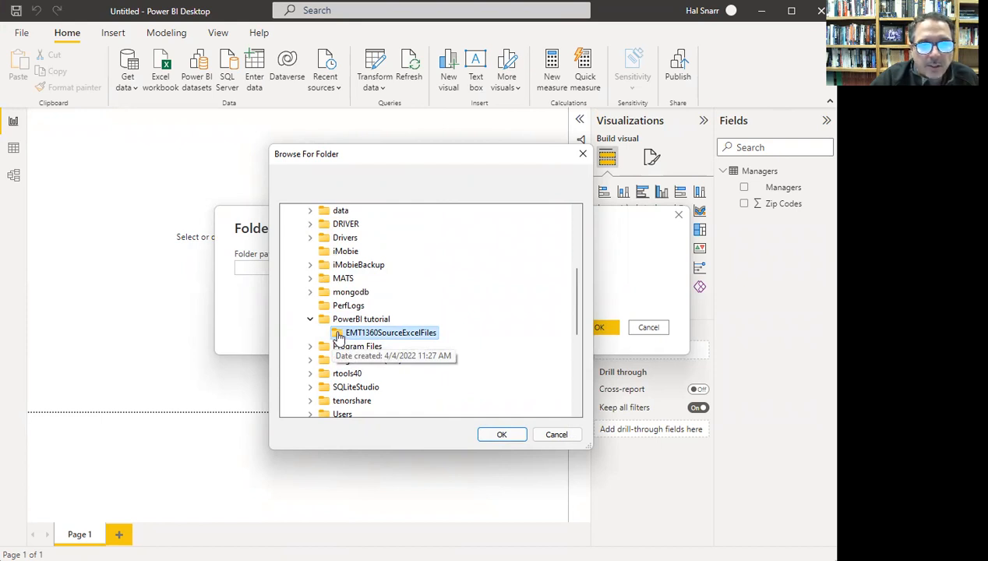
click(502, 434)
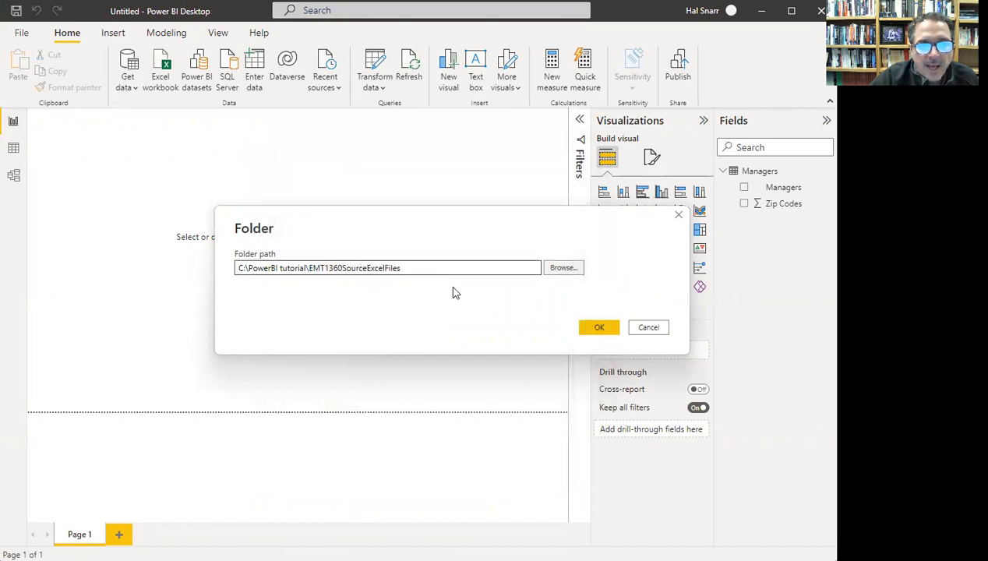
- Check the C:\PowerBI tutorial\EMT1360SourceExcelFiles path and confirm it
click(247, 268)
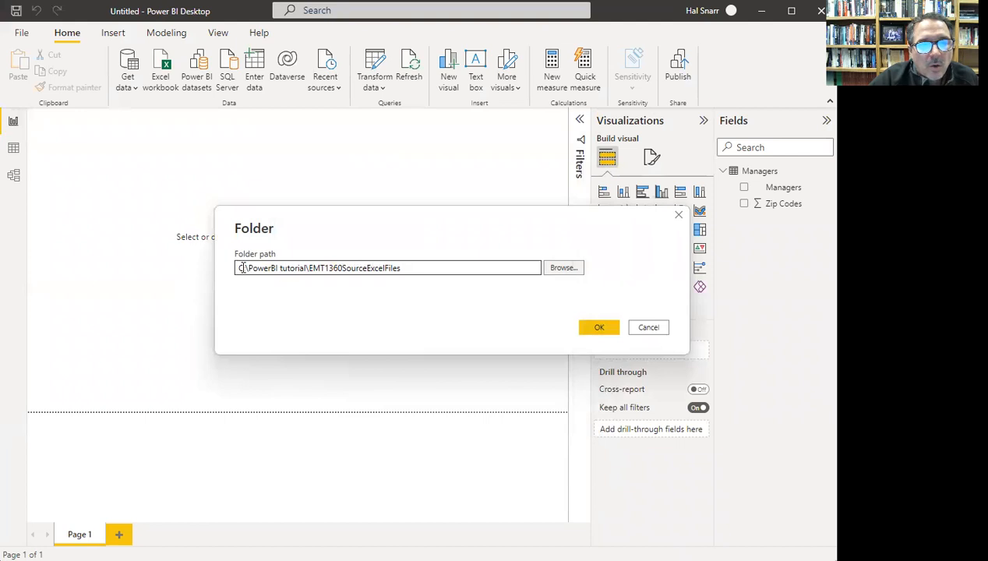
drag(243, 268, 294, 278)
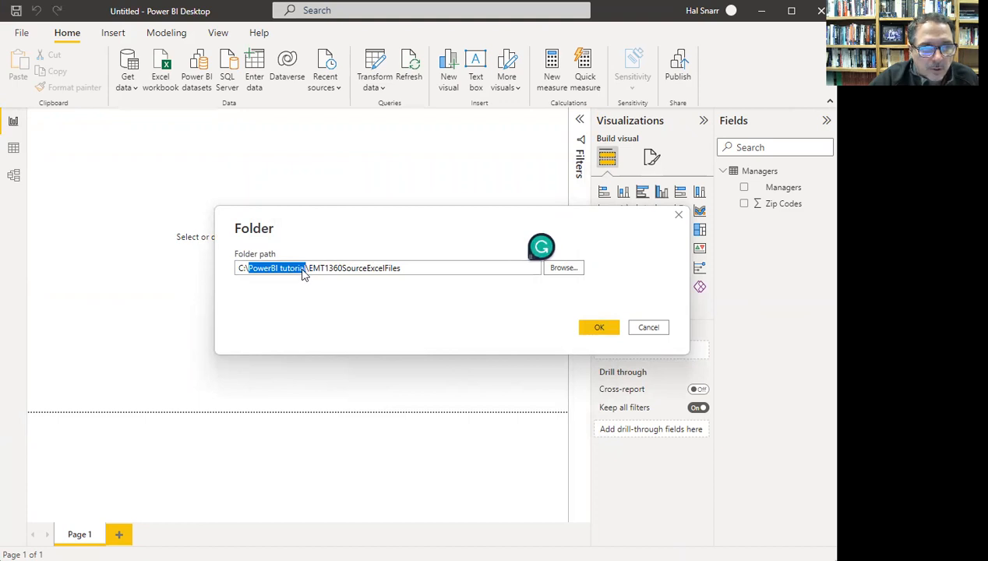
click(594, 331)
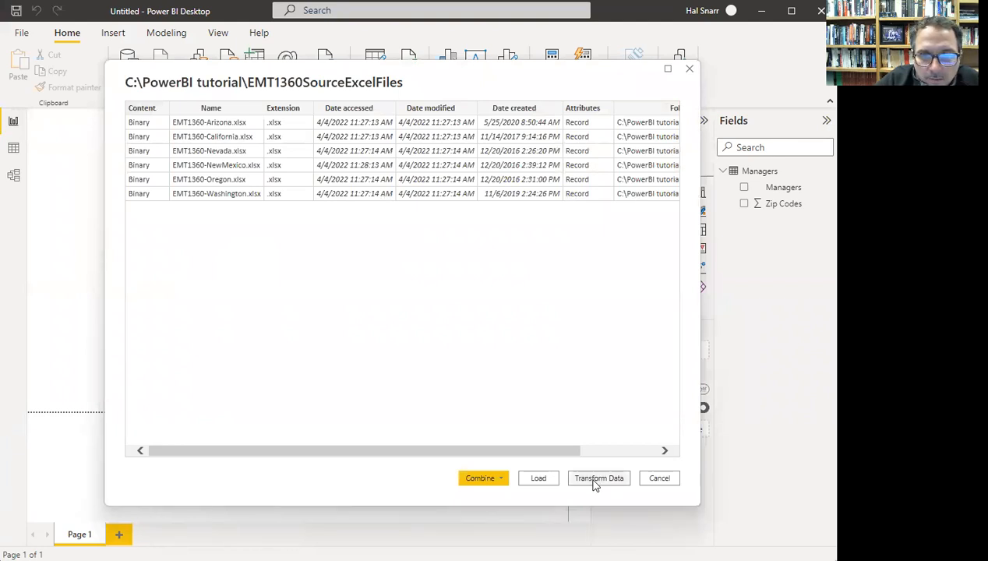
- Load the six-file folder list into Power Query Editor and widen the editor window
click(596, 482)
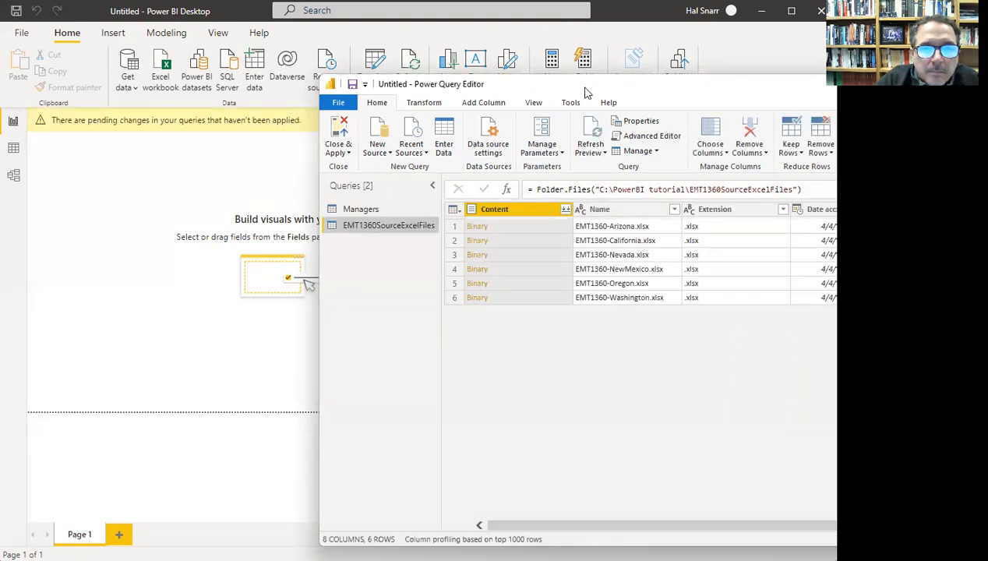
drag(633, 88, 354, 91)
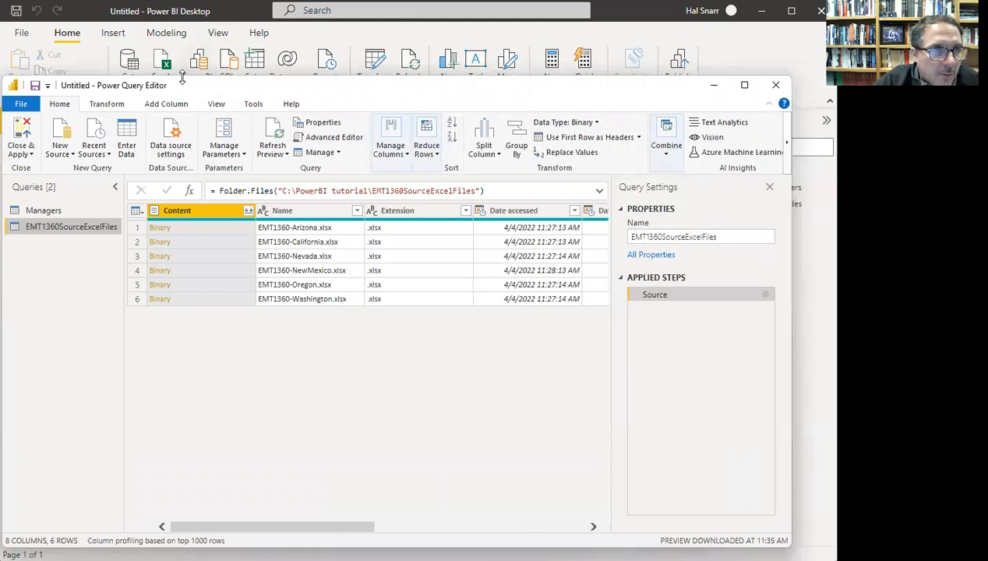
- Change Managers' Zip Codes column to Text, replacing the current type, then reselect the folder query
click(44, 210)
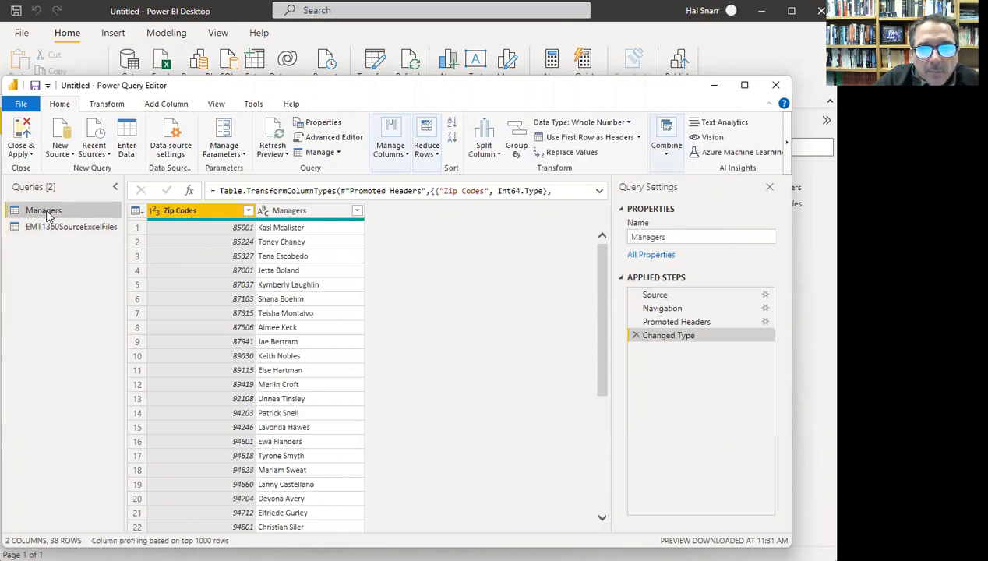
click(154, 213)
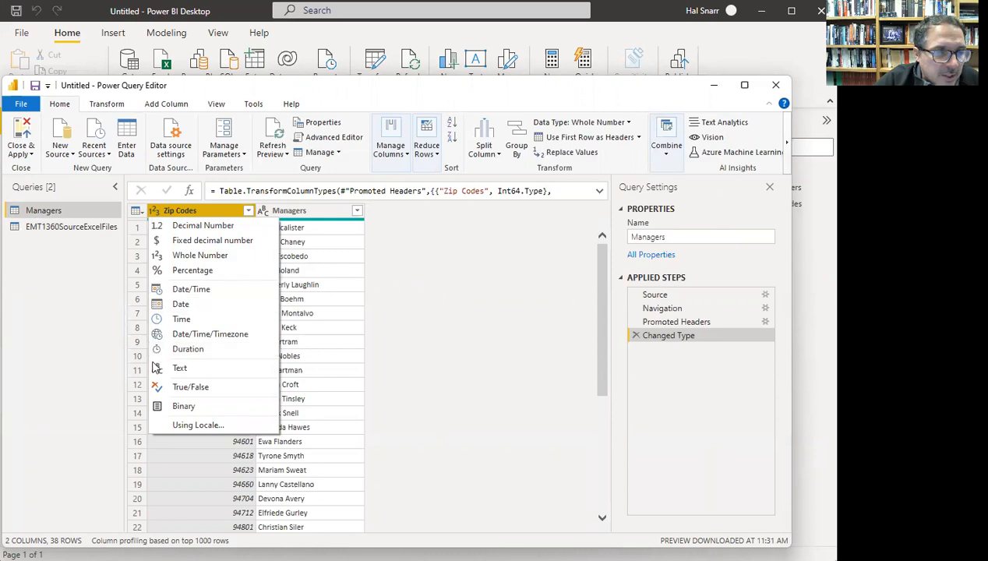
click(178, 368)
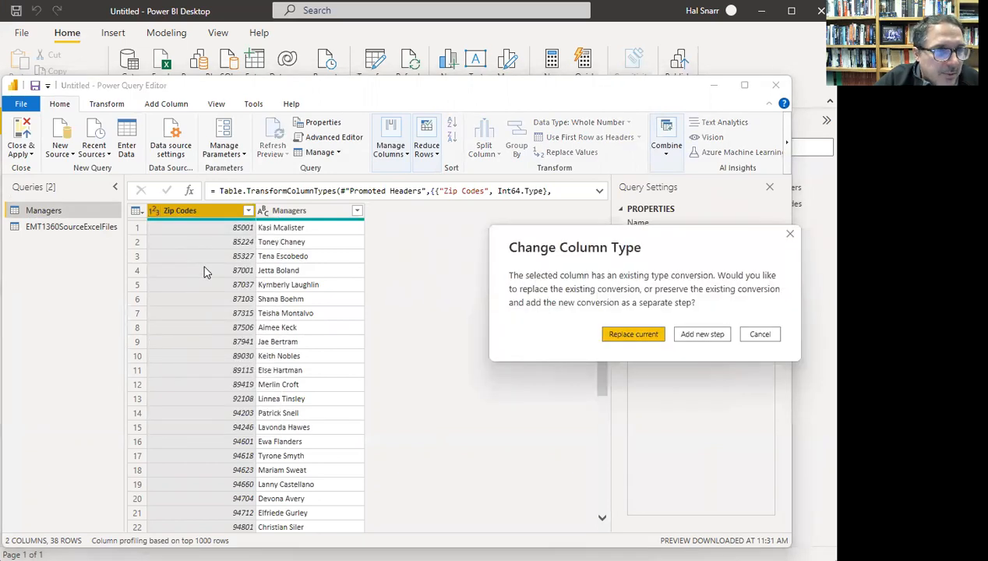
click(633, 334)
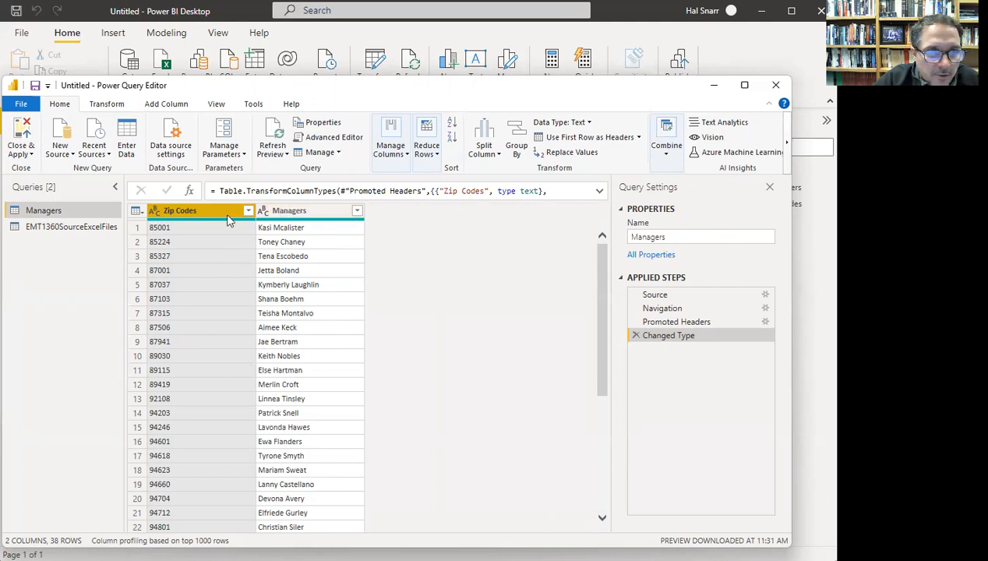
click(81, 227)
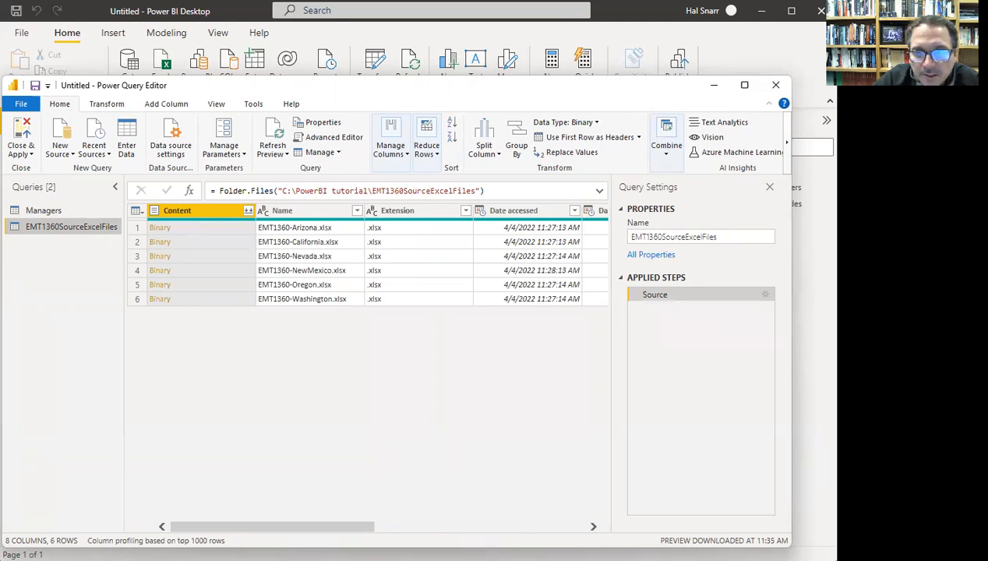
- Rename the folder query to SalesData and keep only its Content column
click(742, 236)
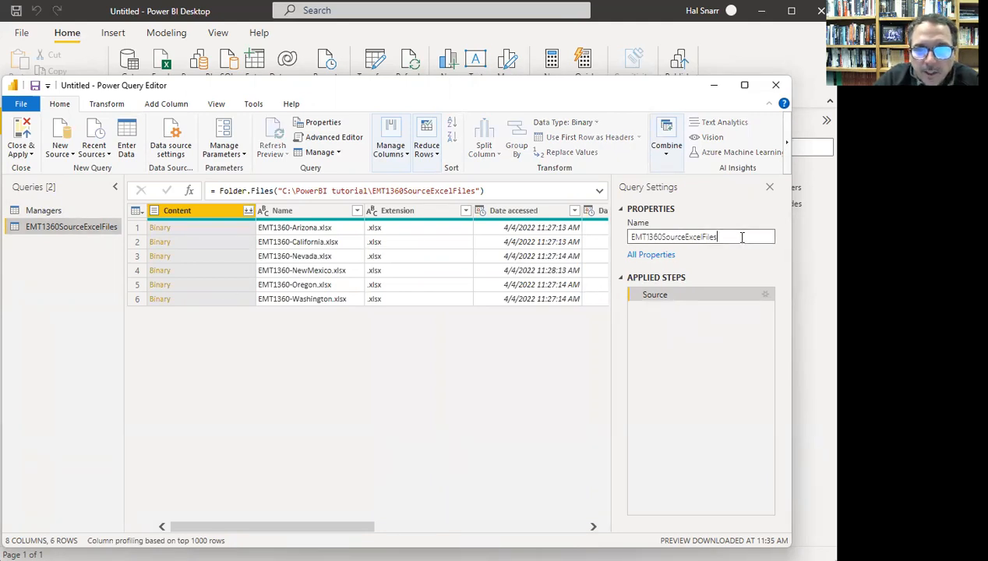
key(BackSpace)
key(BackSpace)
key(BackSpace)
key(BackSpace)
key(BackSpace)
key(BackSpace)
key(BackSpace)
key(BackSpace)
key(BackSpace)
key(BackSpace)
key(BackSpace)
key(BackSpace)
key(BackSpace)
key(BackSpace)
key(BackSpace)
key(BackSpace)
key(BackSpace)
key(BackSpace)
key(BackSpace)
key(BackSpace)
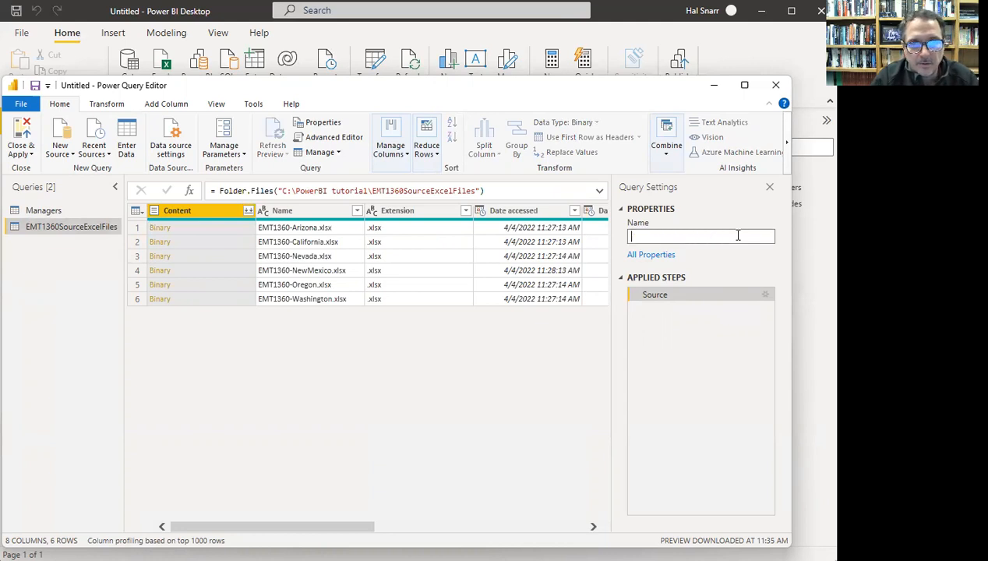
text(SalesData)
key(Return)
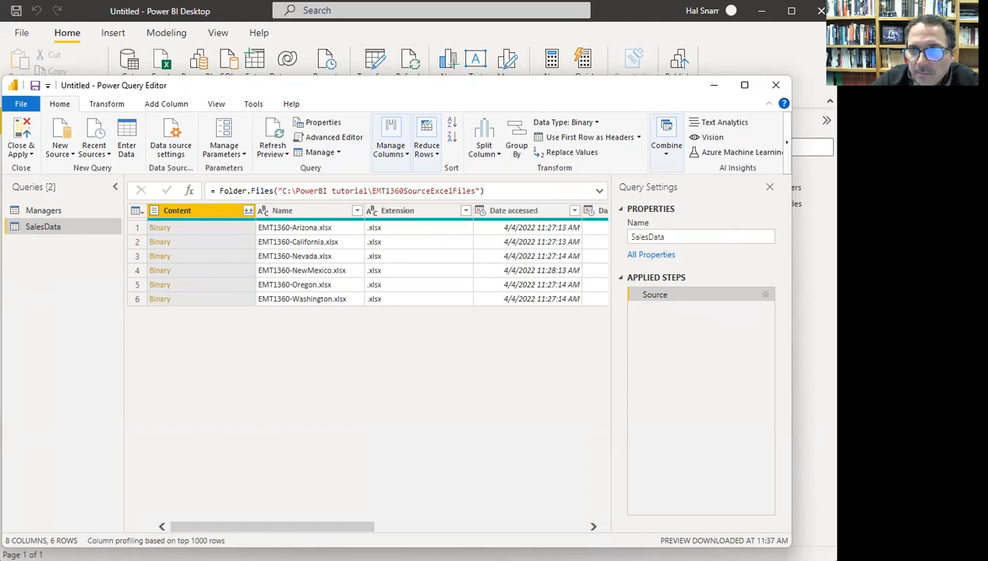
right_click(209, 217)
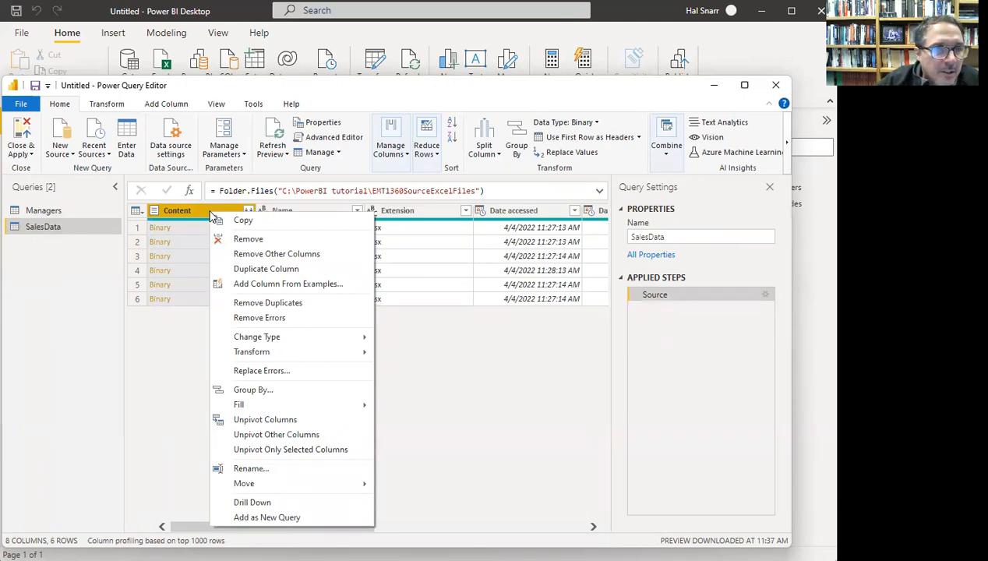
click(258, 255)
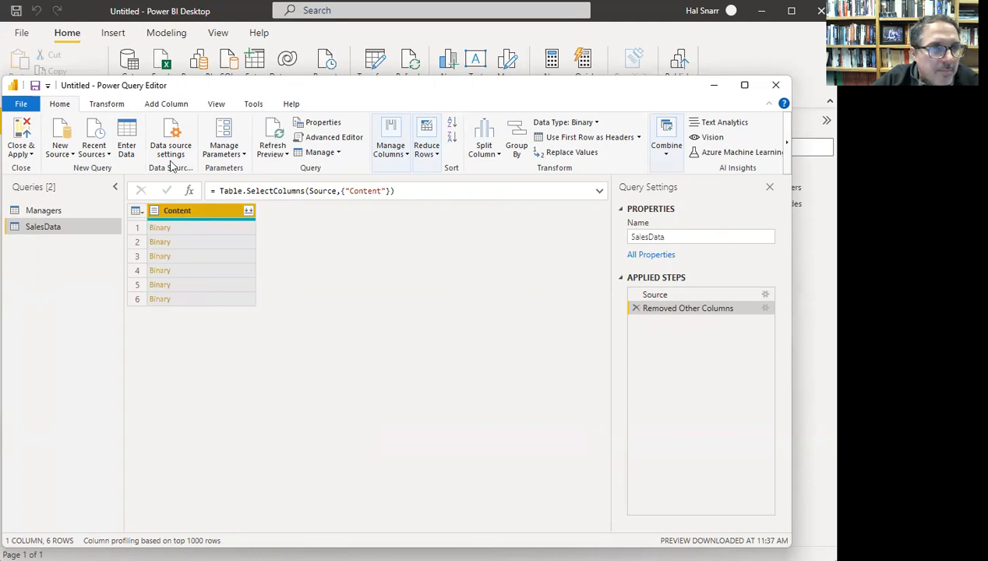
- Start a new custom column on SalesData named GetExcelObjects
click(167, 106)
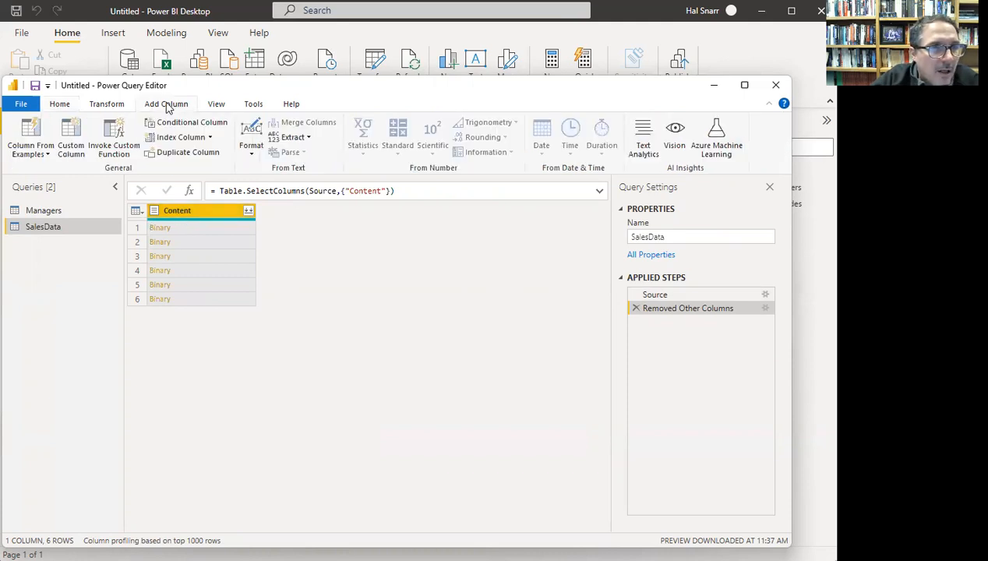
click(78, 150)
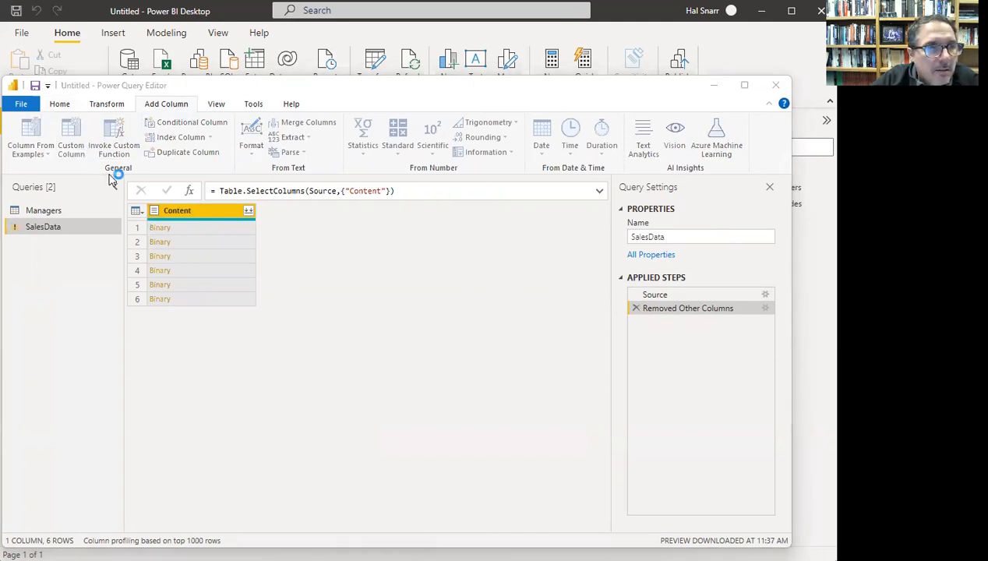
drag(558, 165, 353, 164)
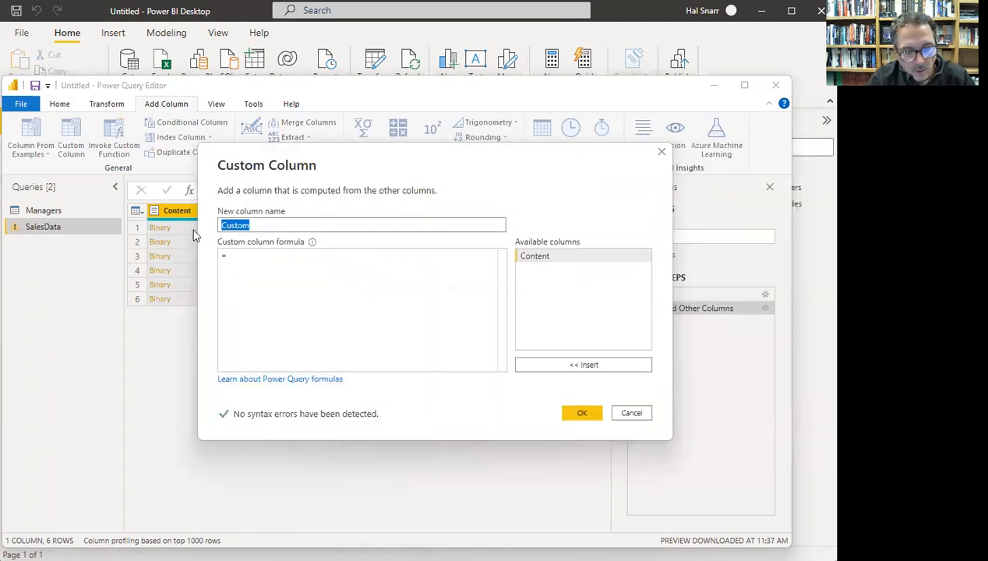
text(GetExcelD)
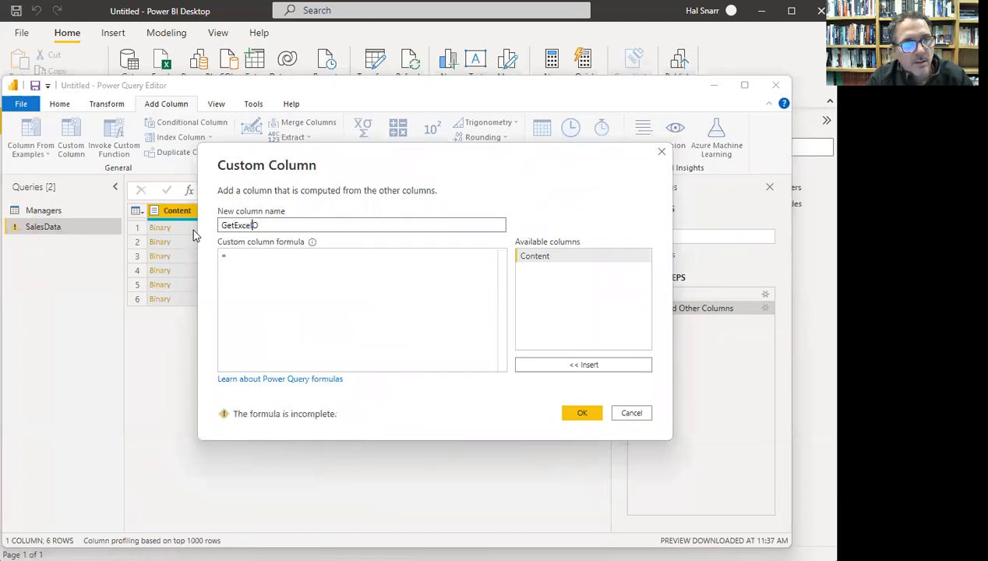
text(bjects)
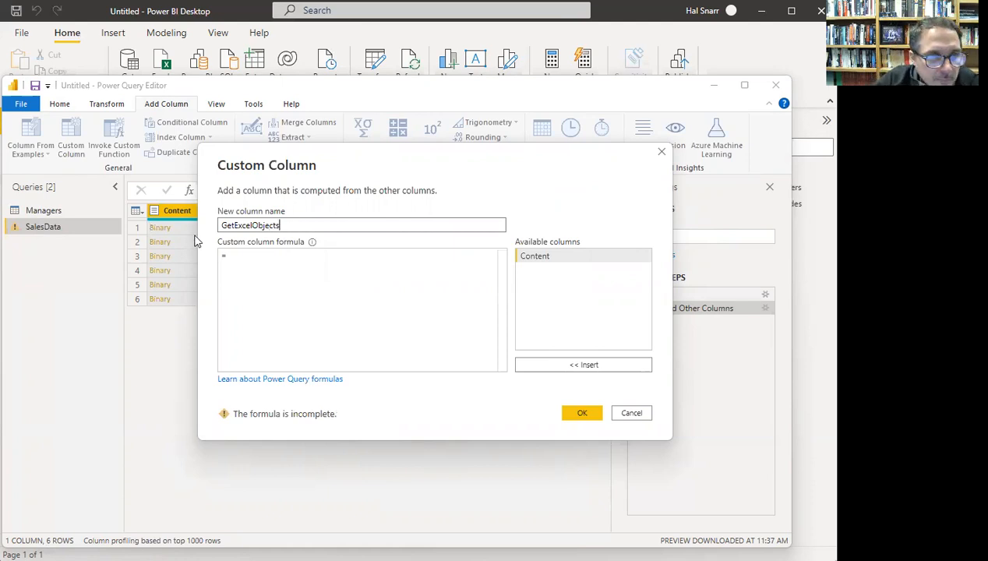
- Give it the formula Excel.Workbook([Content],true) and add the column
click(247, 256)
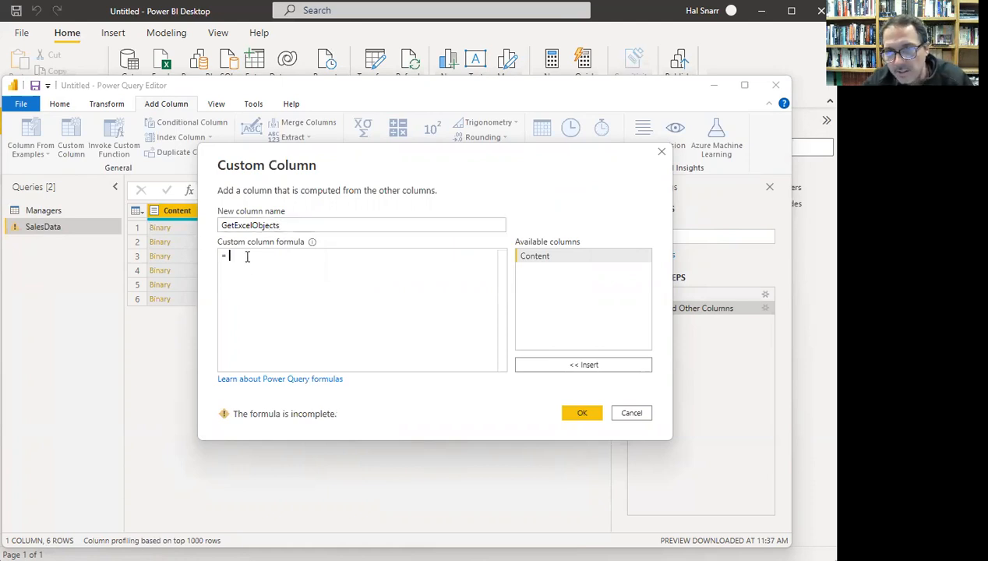
text(Excel)
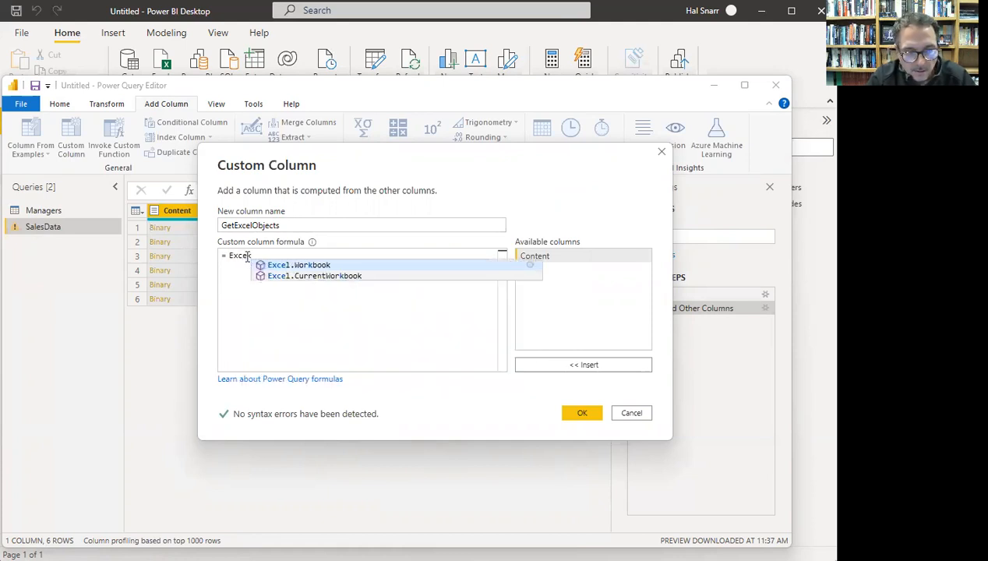
key(BackSpace)
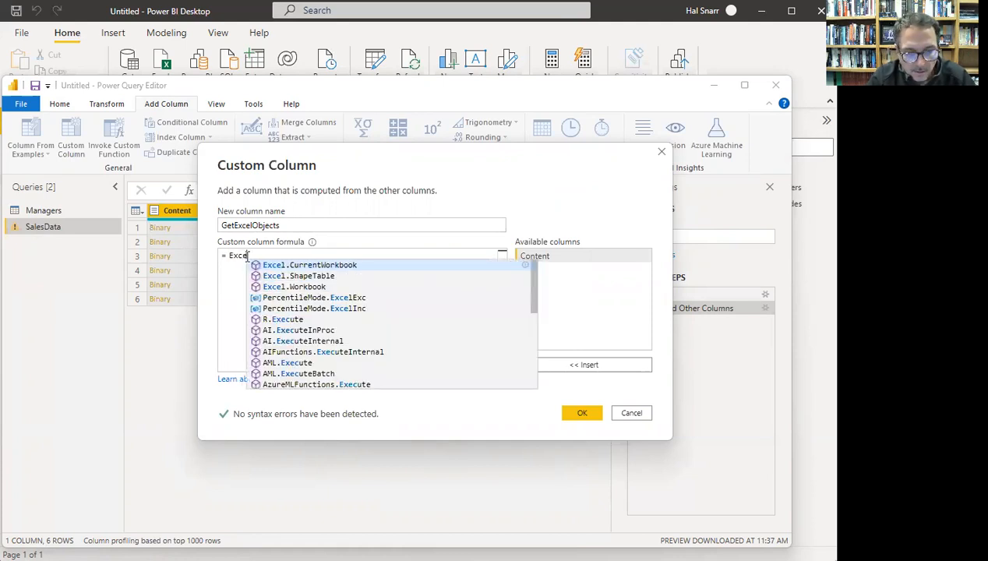
text(.)
key(BackSpace)
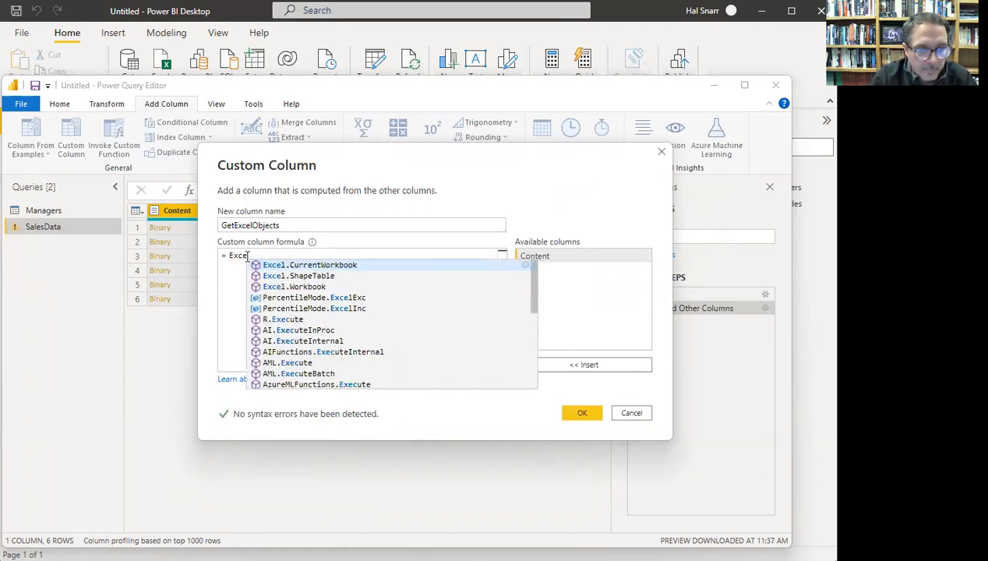
text(l.)
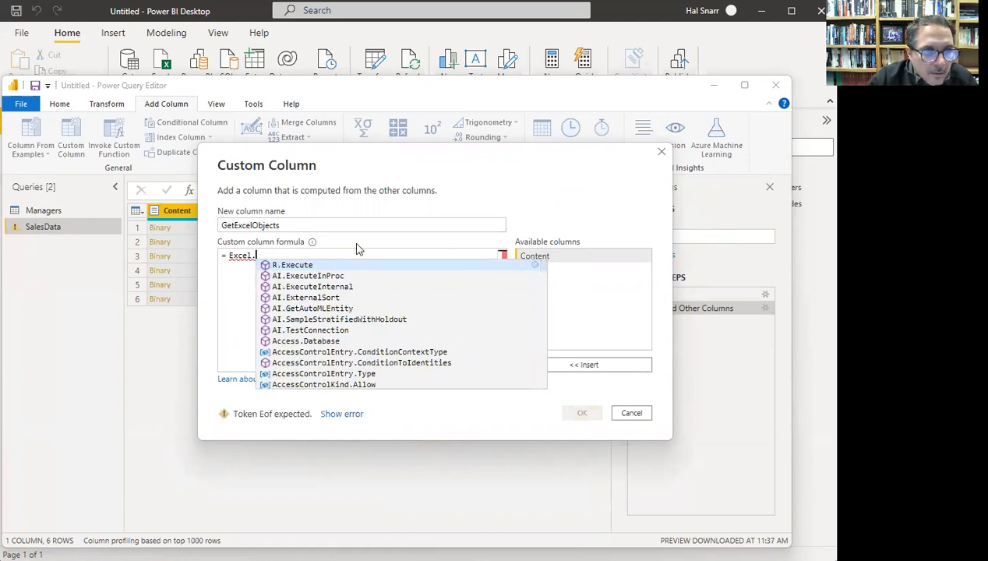
text(W)
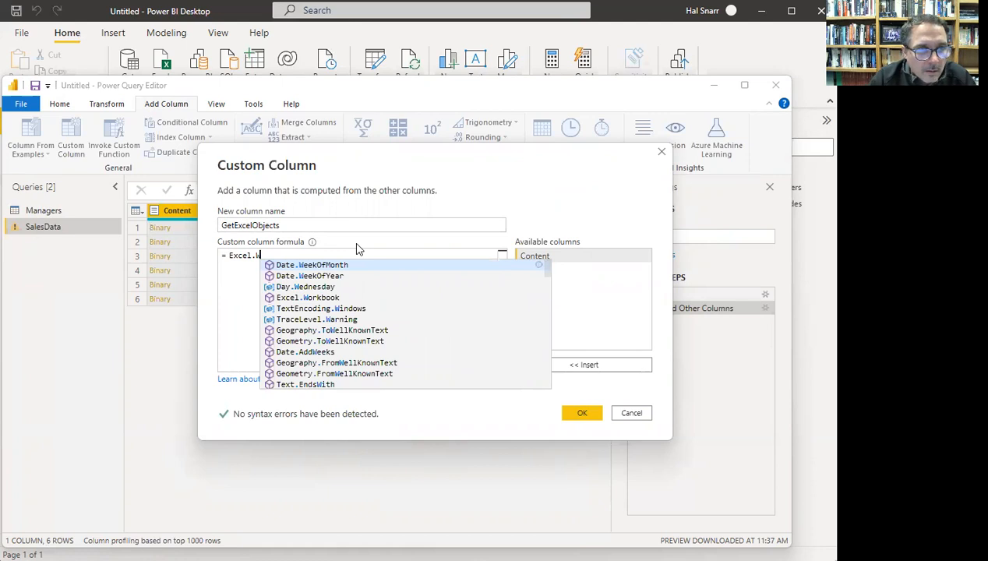
text(ir)
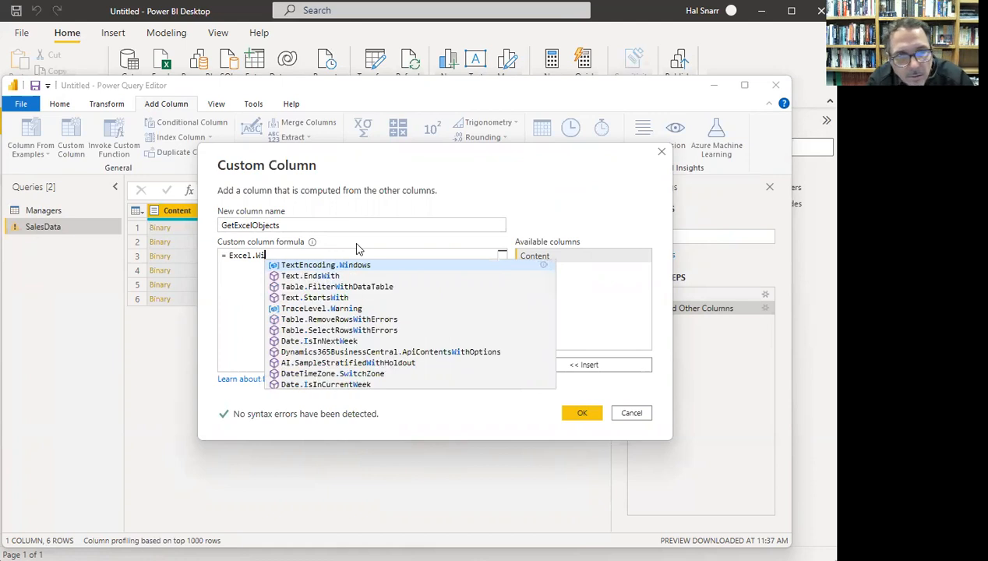
key(BackSpace)
key(BackSpace)
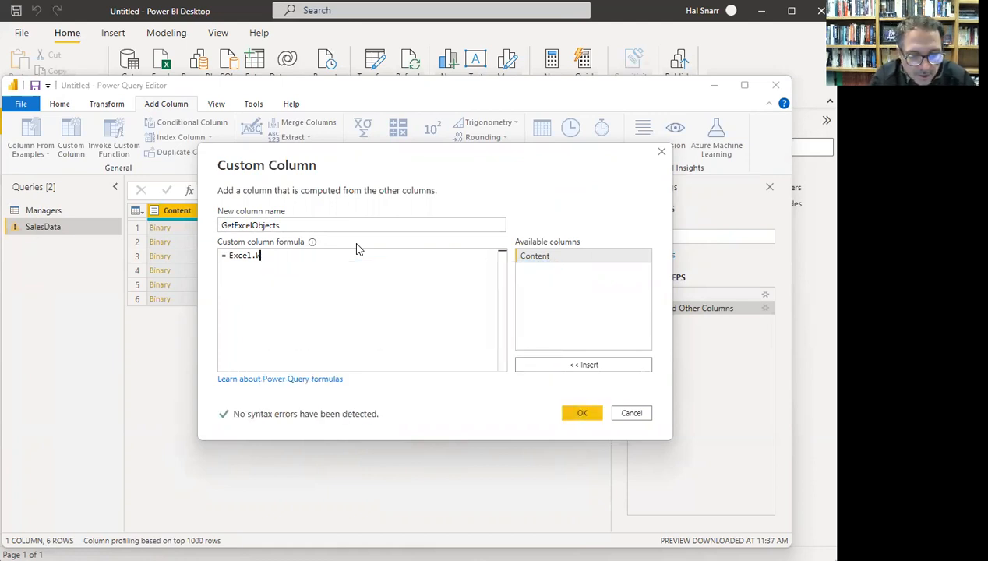
text(o)
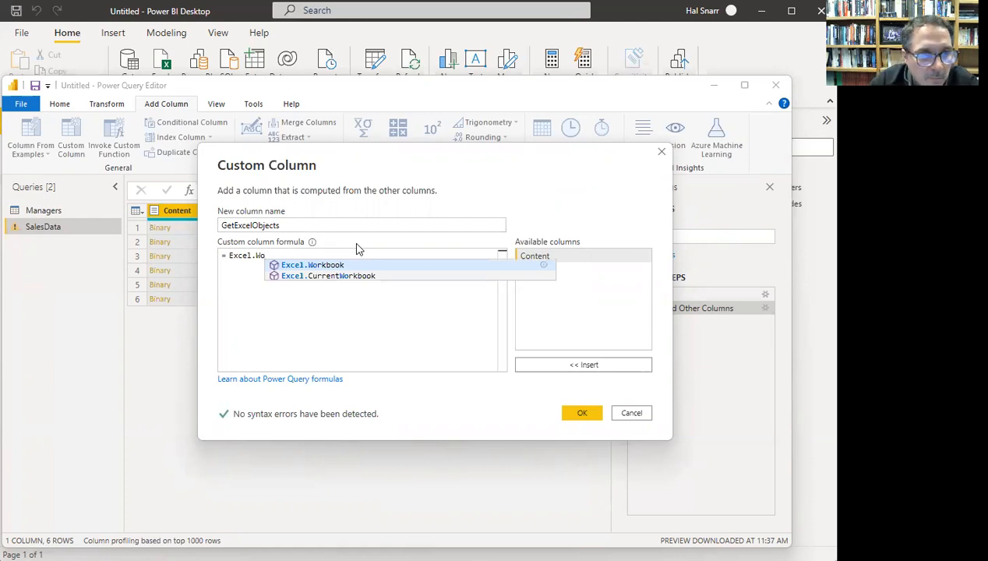
click(314, 265)
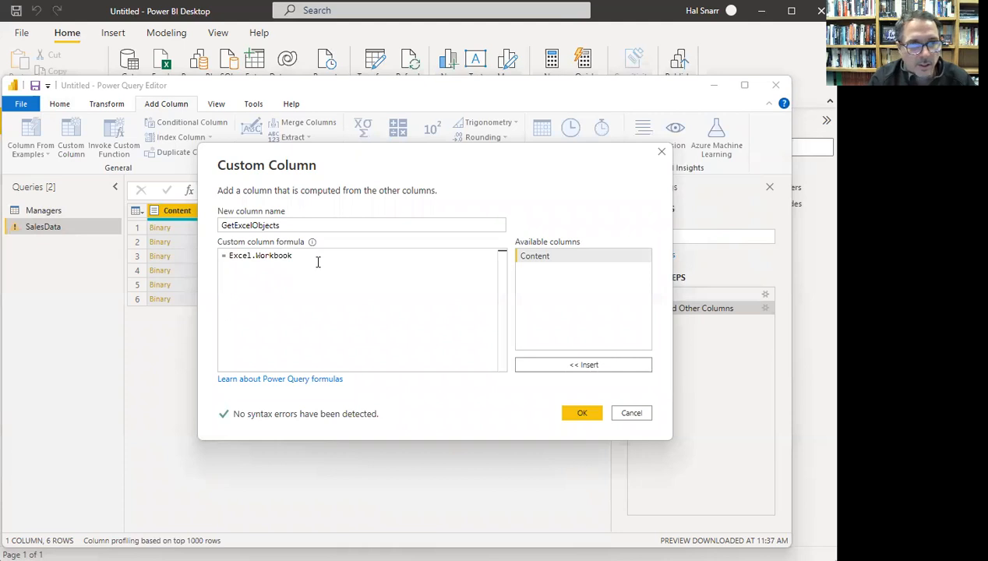
text(()
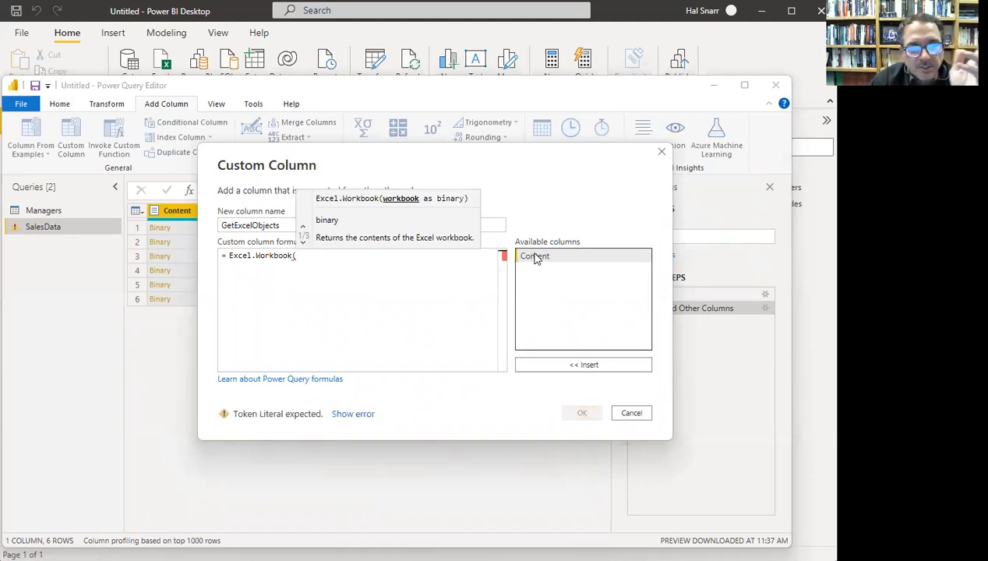
drag(483, 170, 568, 184)
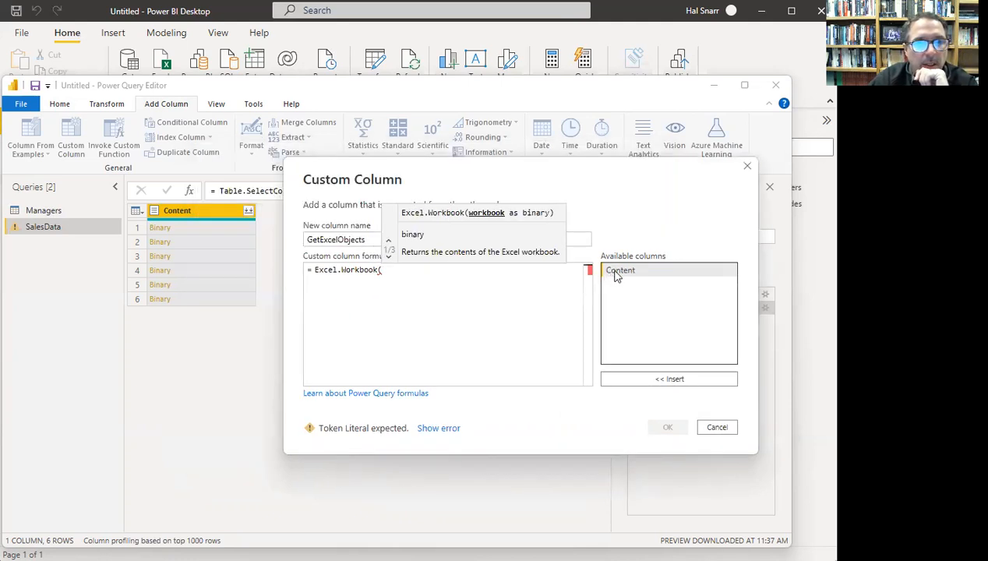
double_click(616, 273)
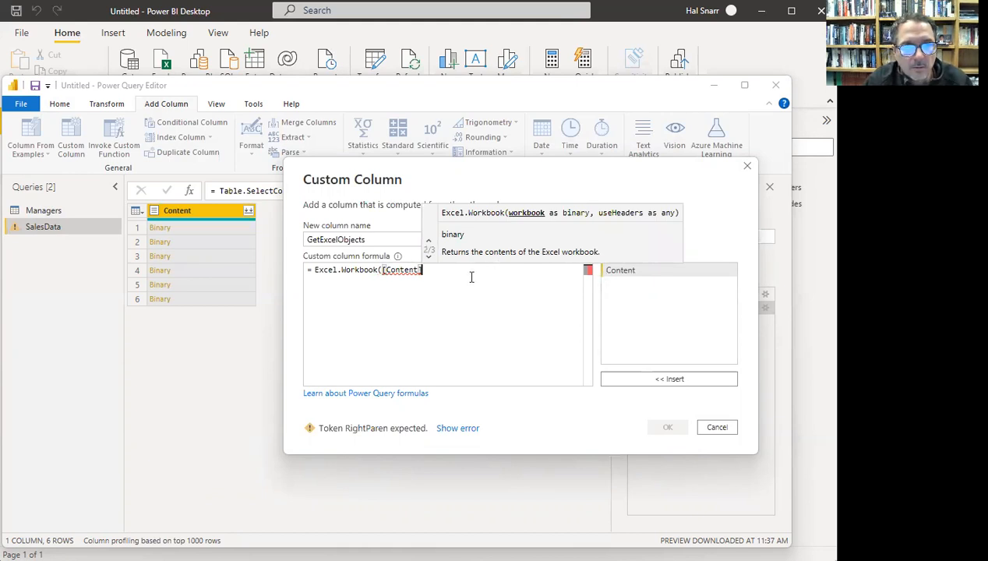
text(,)
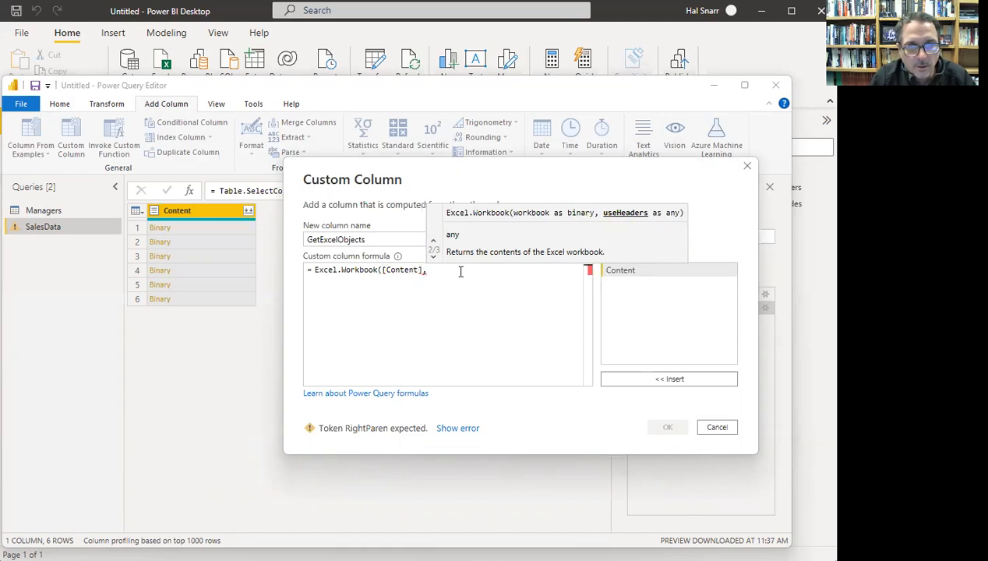
text(t)
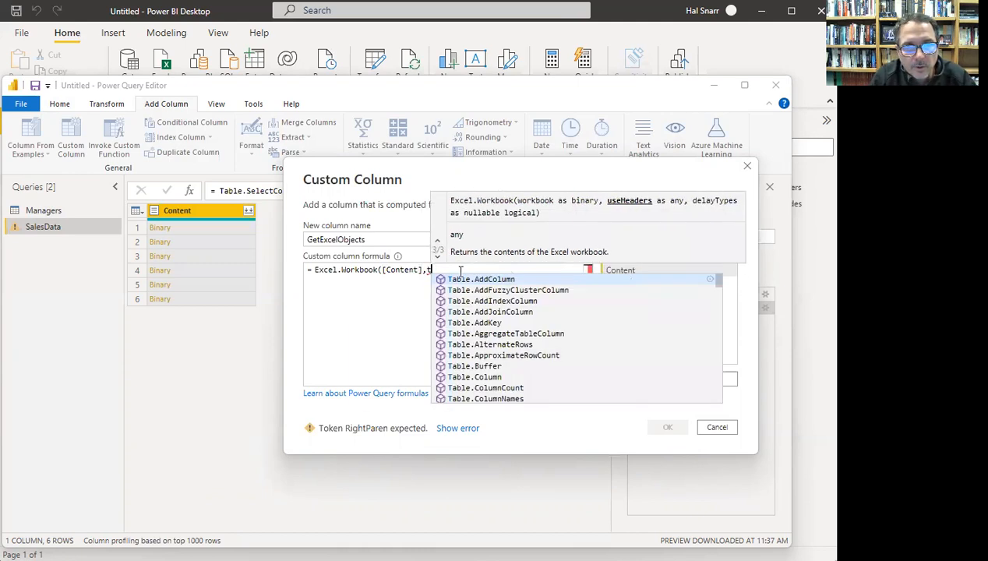
text(rue)
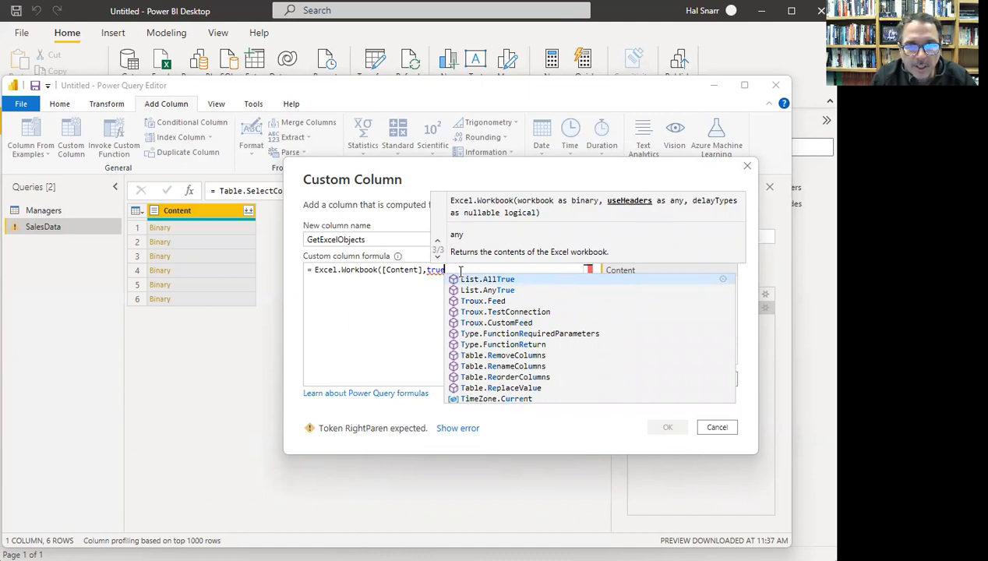
text())
click(668, 427)
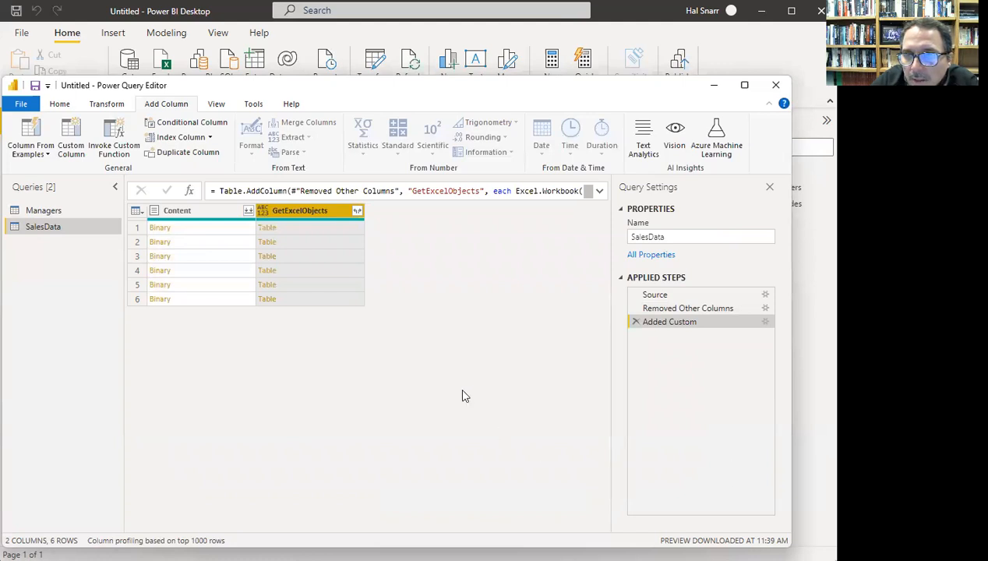
- Remove the Content column from SalesData
click(200, 212)
right_click(198, 206)
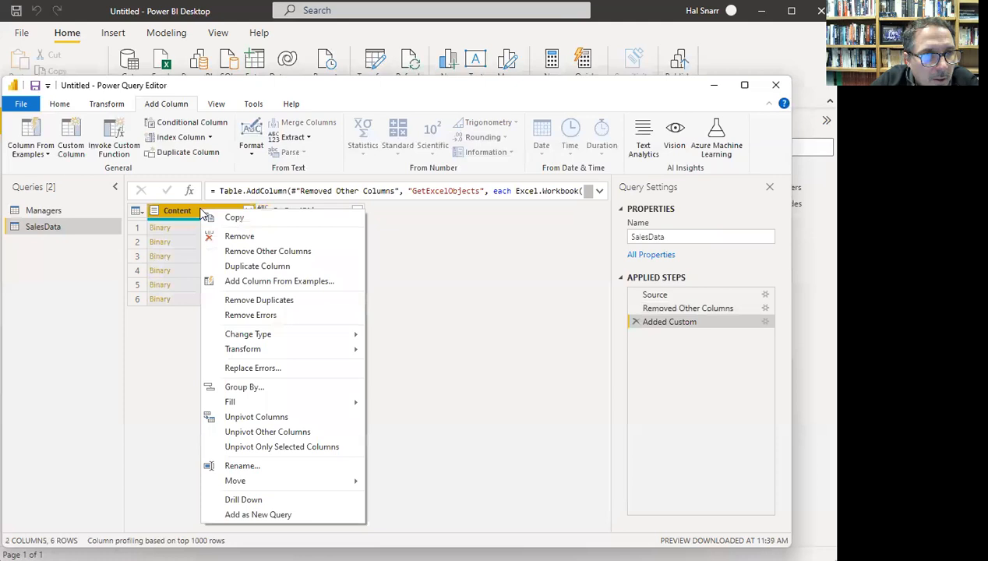
click(237, 236)
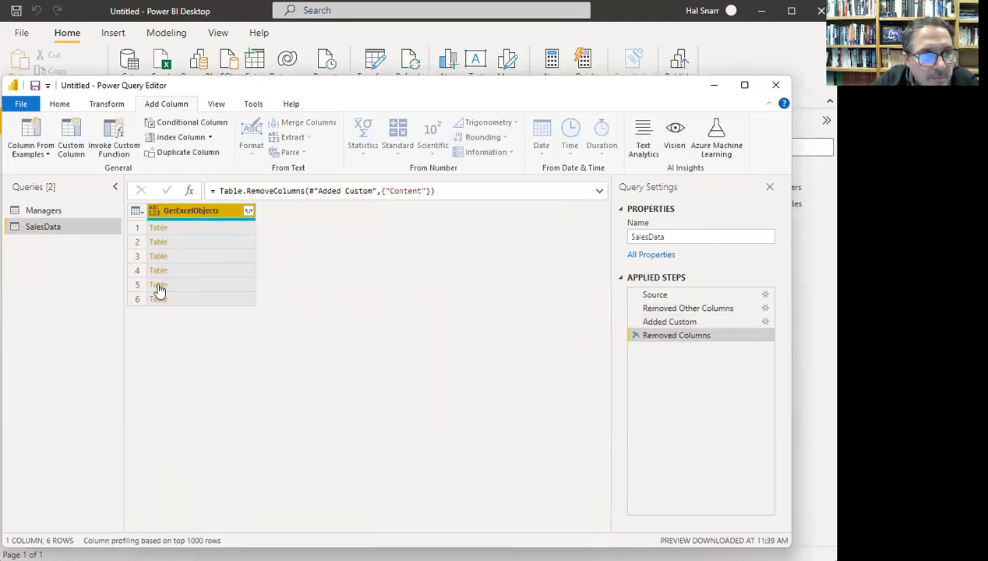
- Expand GetExcelObjects without the column-name prefix, then select the Name and Data columns
click(248, 213)
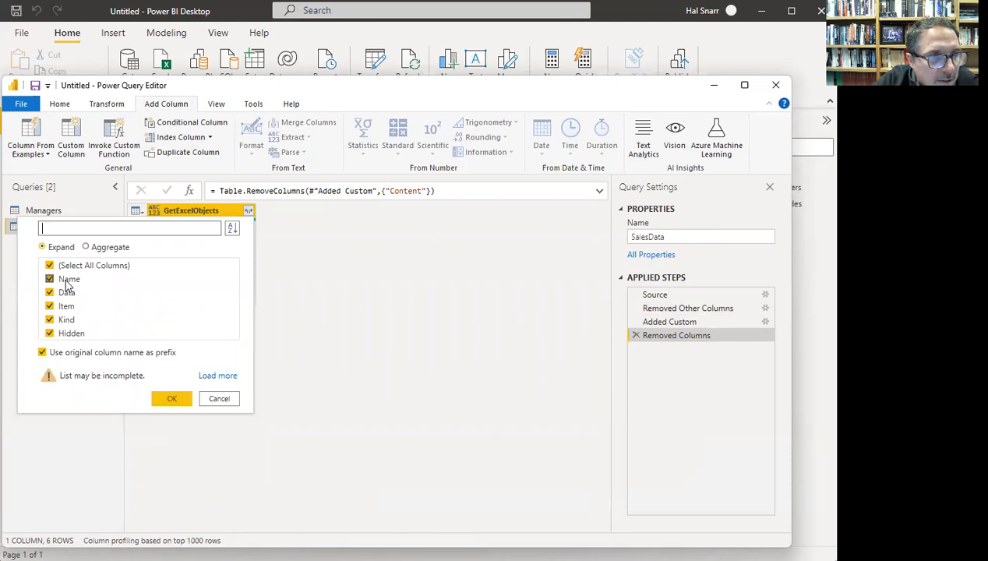
click(42, 353)
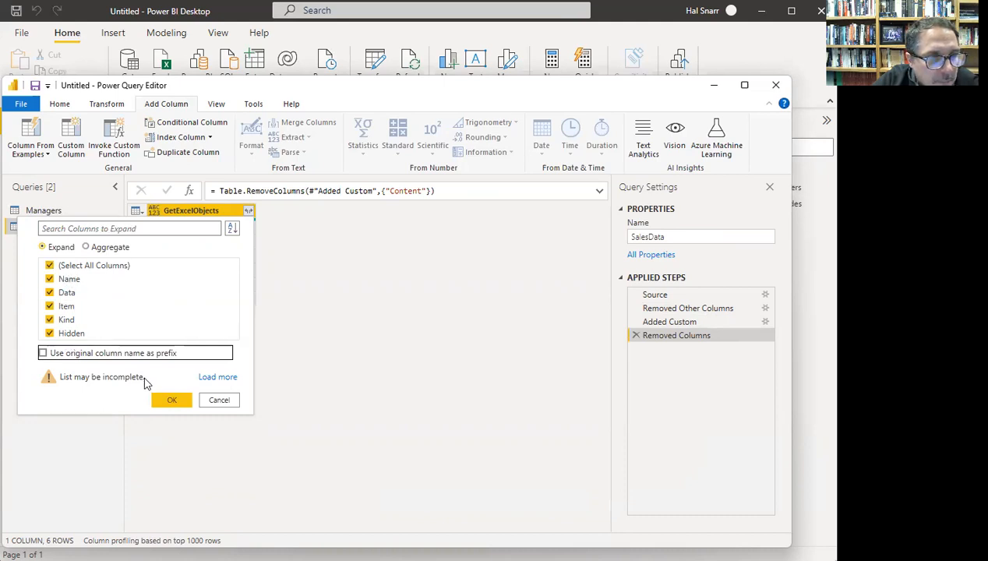
click(173, 400)
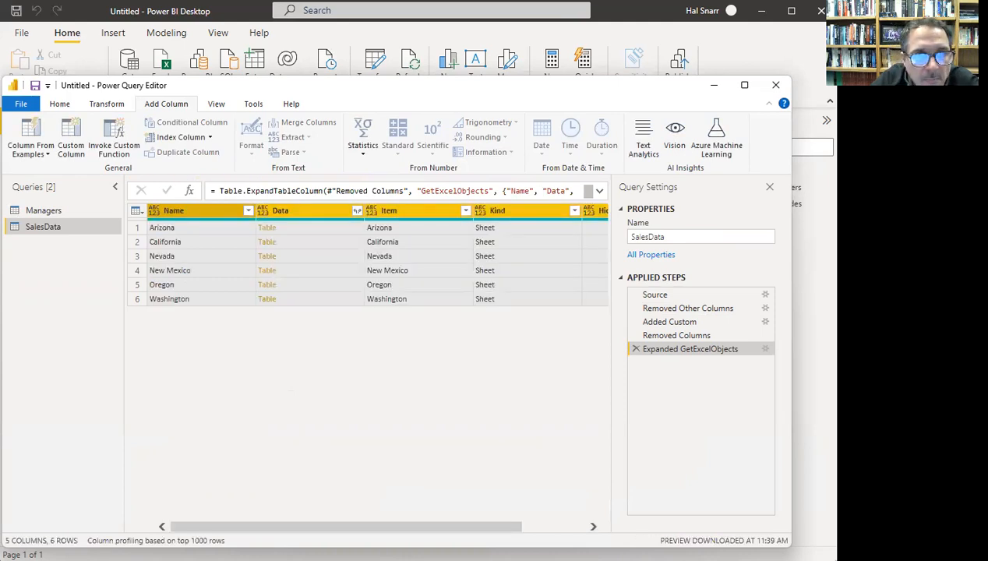
click(214, 213)
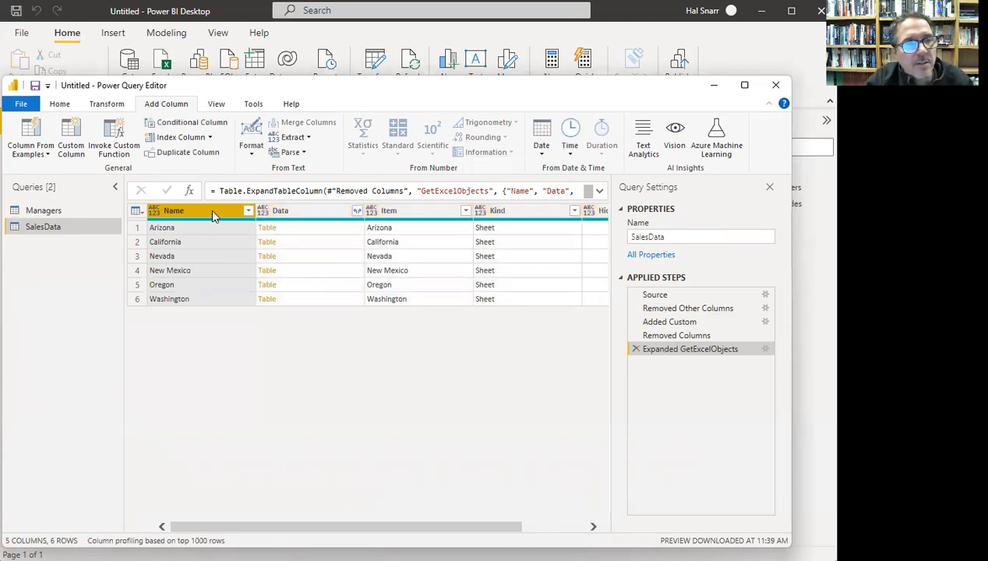
ctrl+click(305, 215)
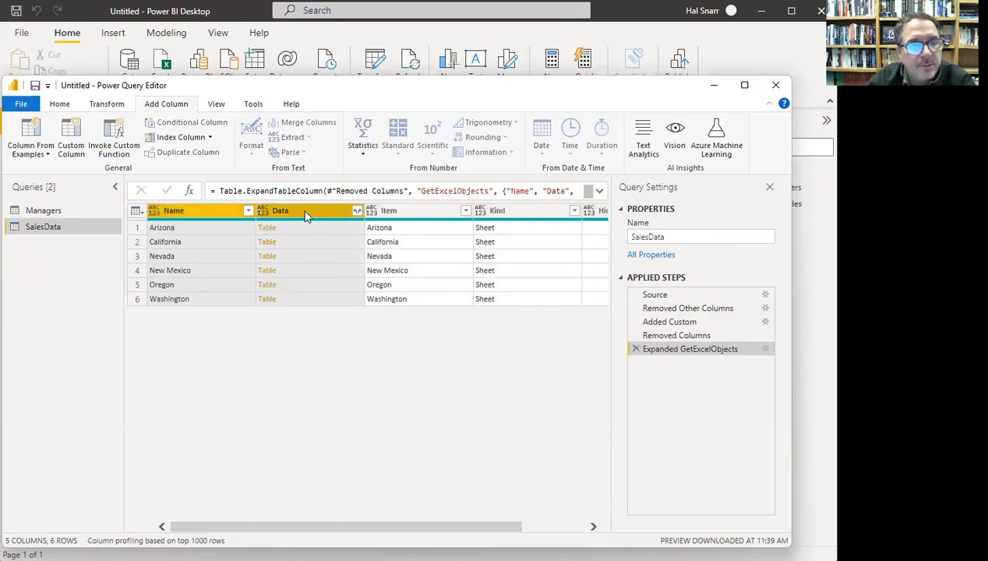
- Remove all columns except Name and Data from SalesData
right_click(306, 216)
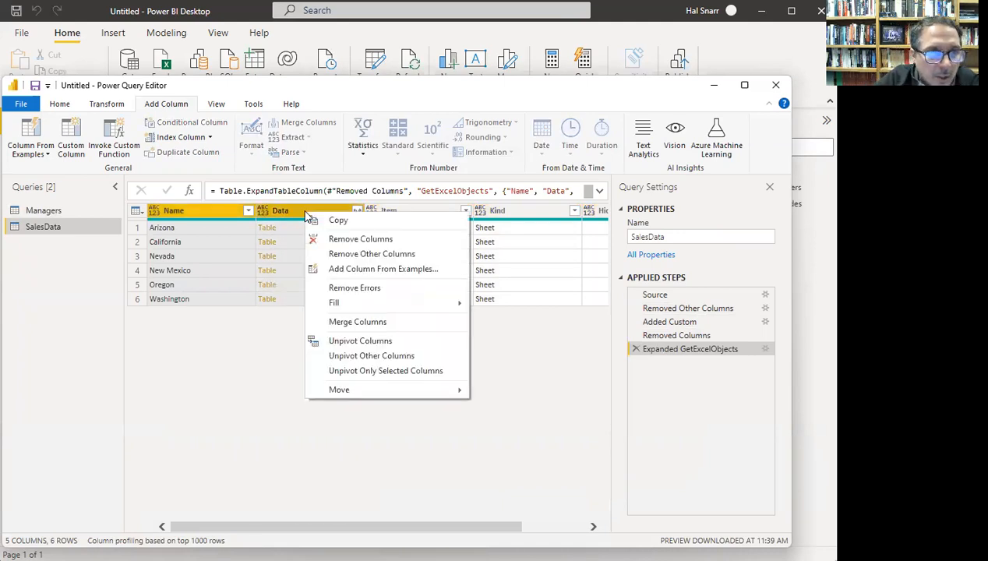
click(360, 254)
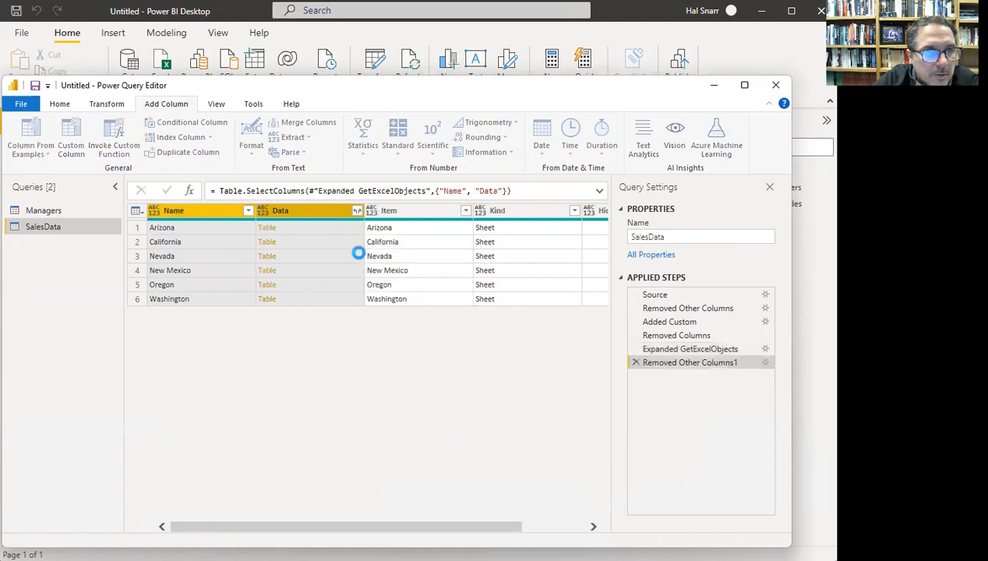
click(316, 218)
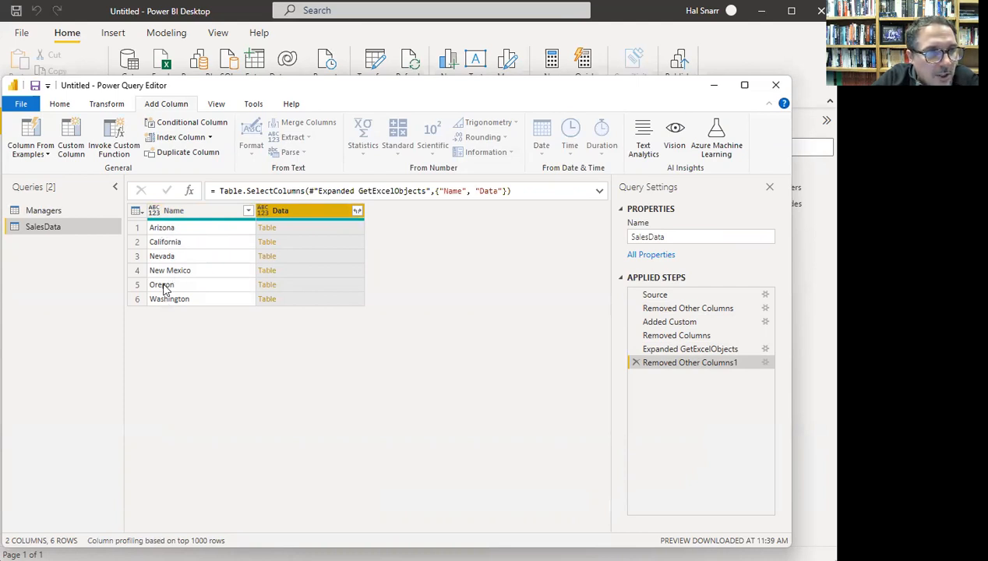
- Rename the Name column to State
right_click(189, 212)
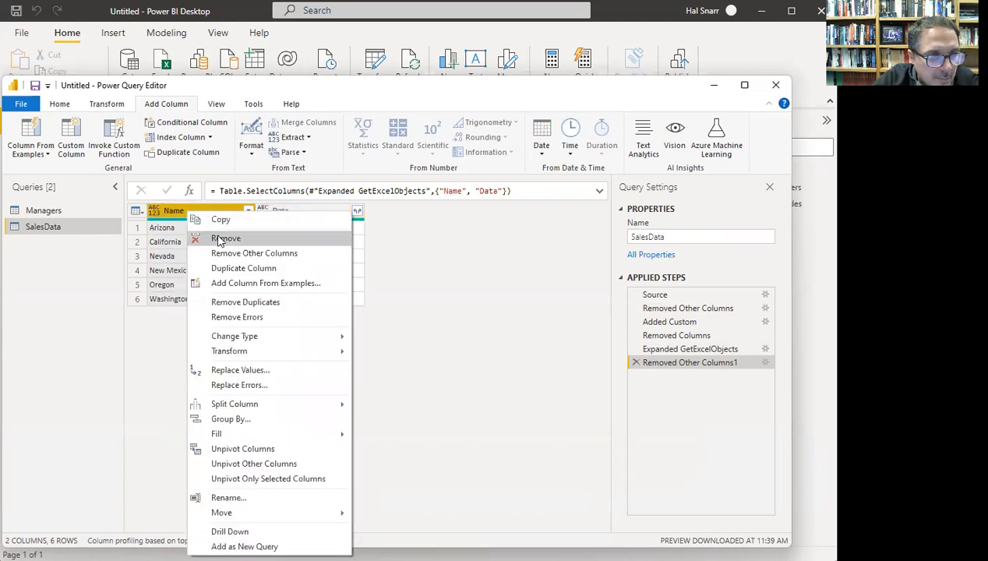
click(259, 499)
text(State)
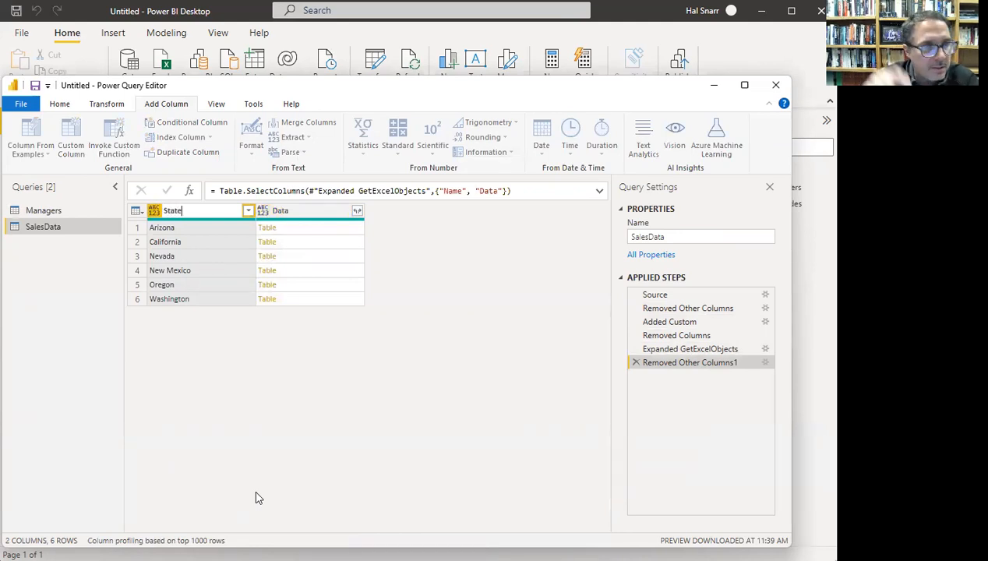
key(Return)
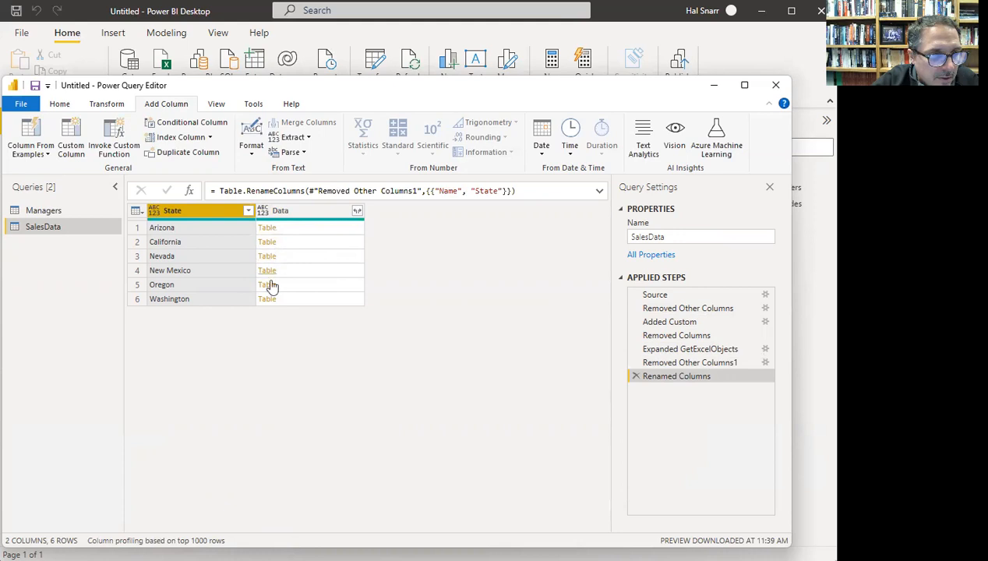
- Expand the Data column into all its sales columns (Date, Store Zip Code, Product, etc.) without prefixes
click(357, 212)
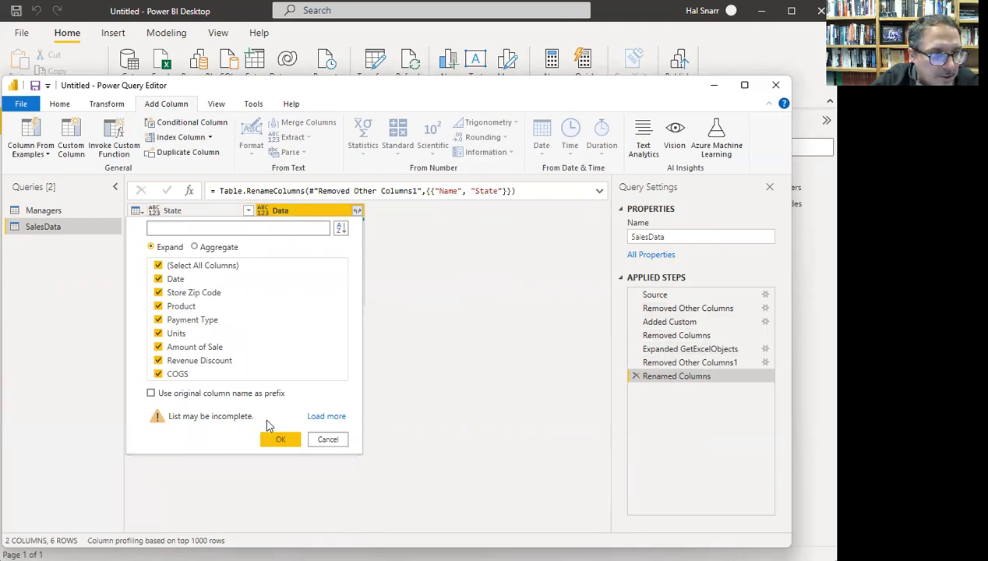
click(281, 442)
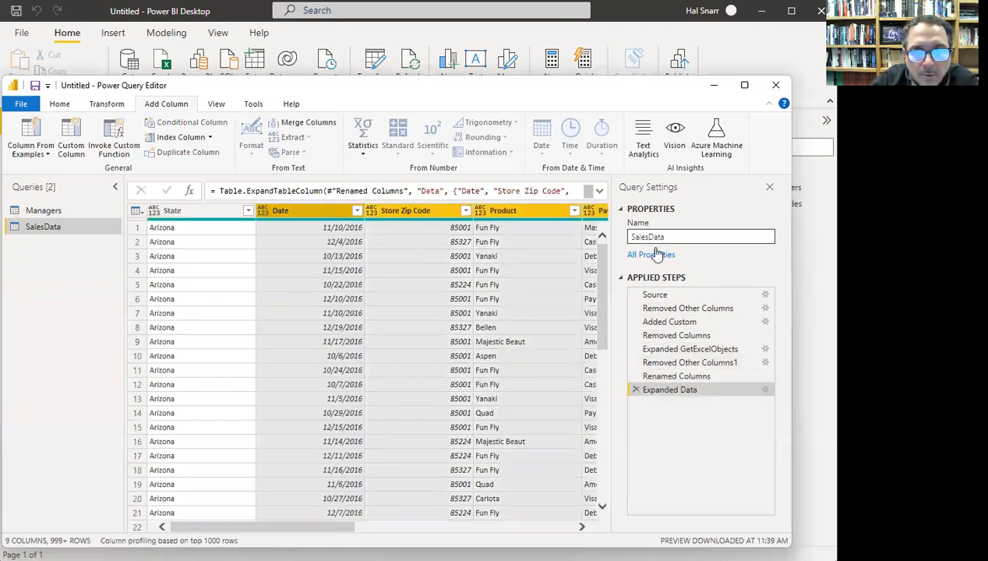
mouse_move(324, 527)
mouse_down()
mouse_move(569, 536)
mouse_move(328, 537)
mouse_up()
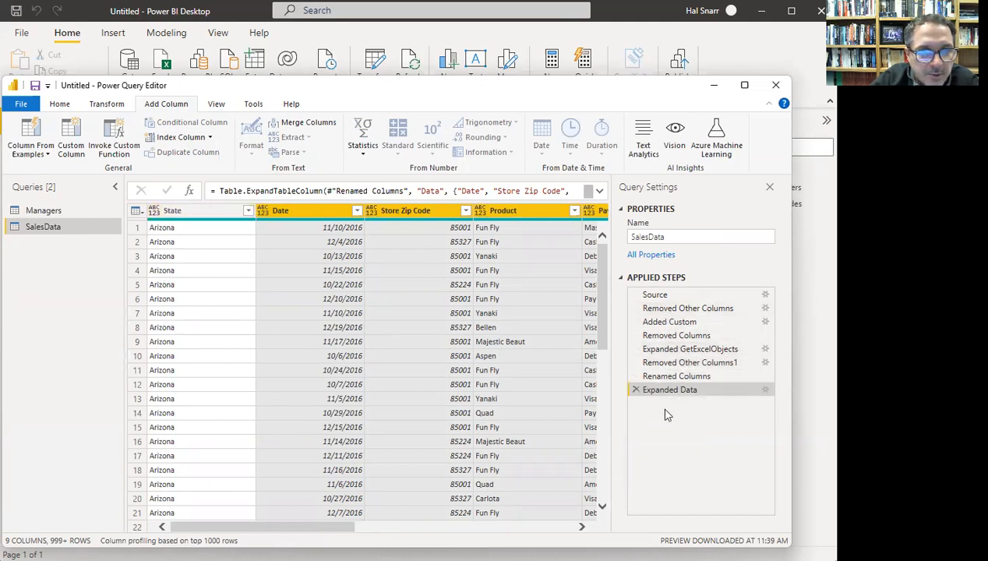
click(249, 212)
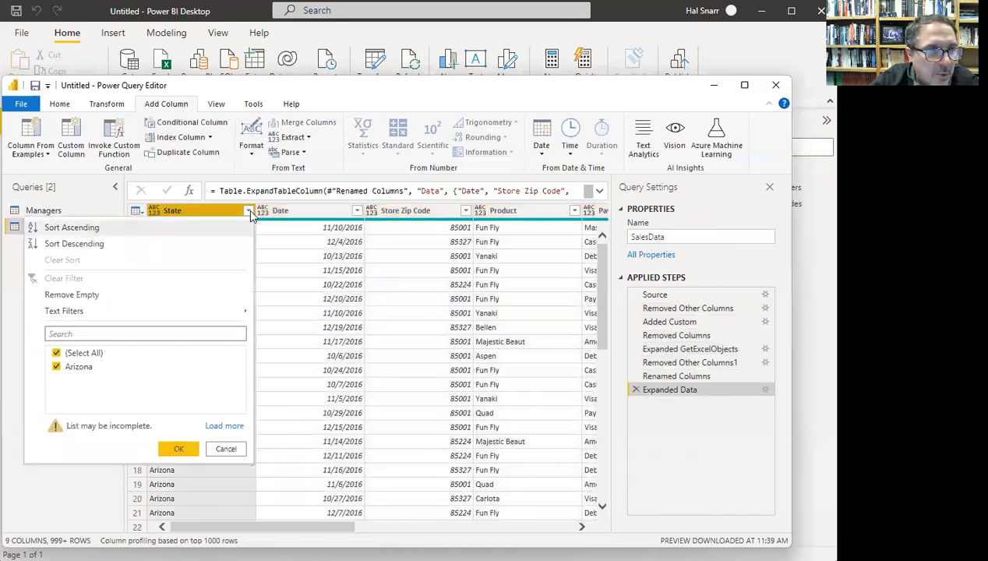
click(74, 244)
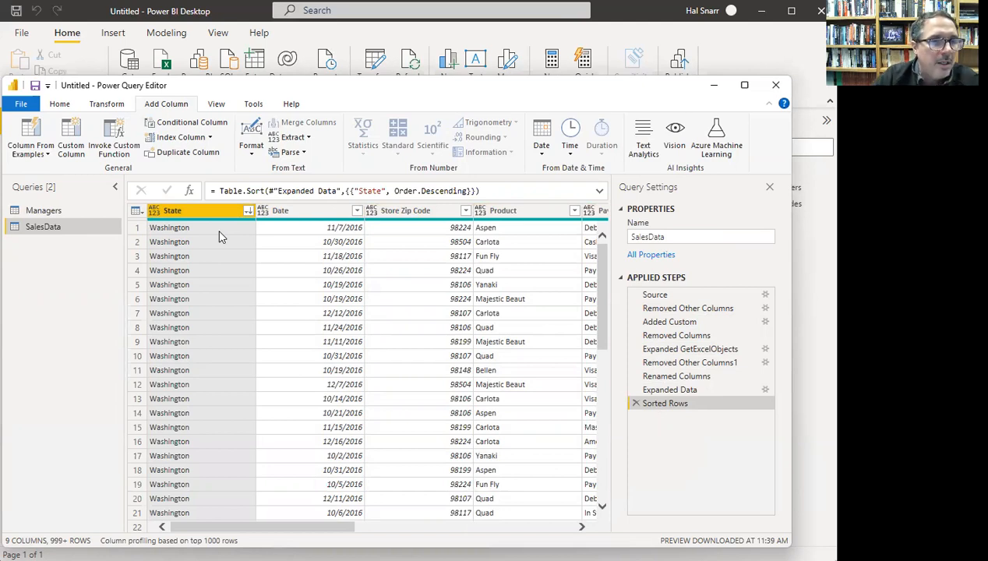
click(636, 404)
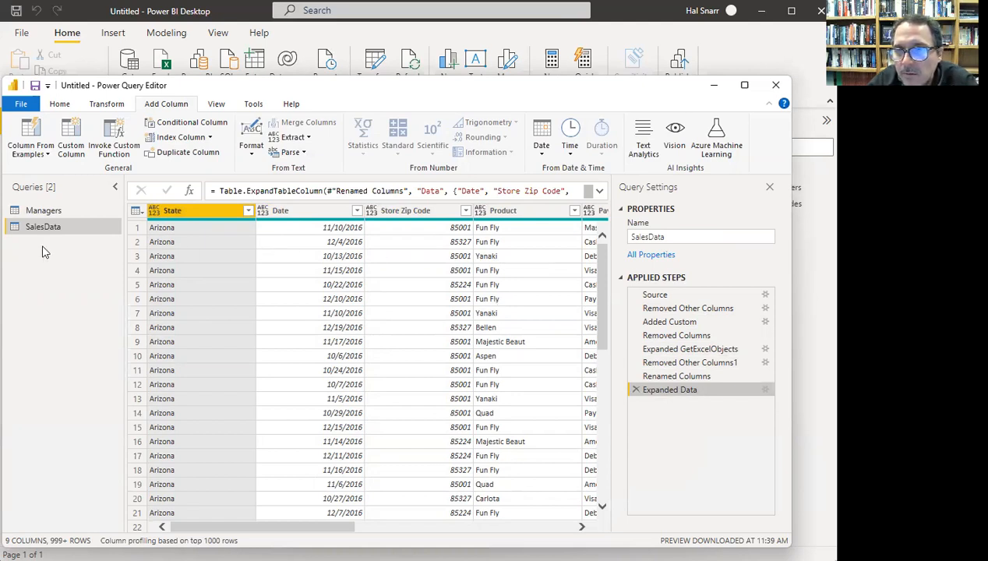
- Set State to text and Date to a date type
click(154, 210)
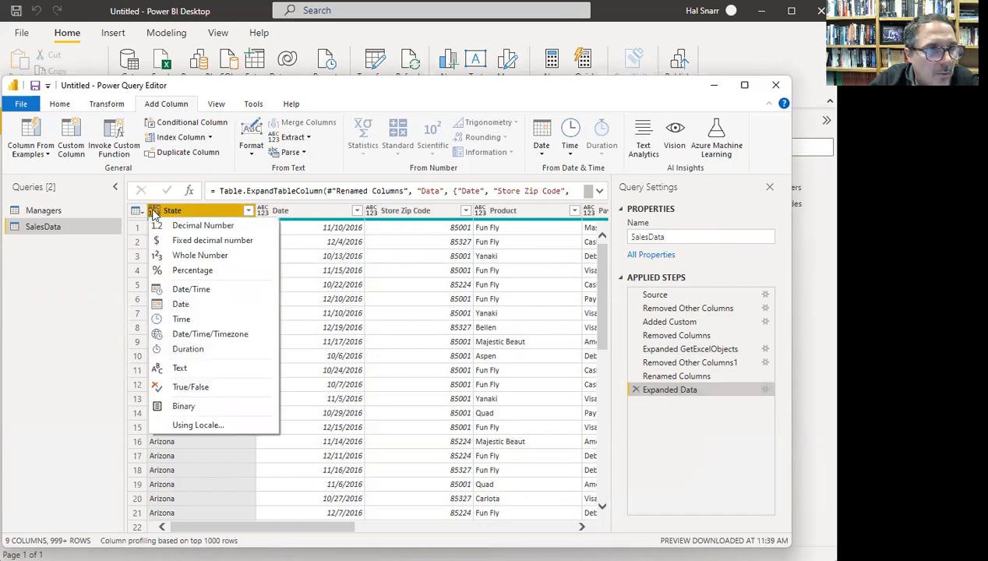
click(158, 213)
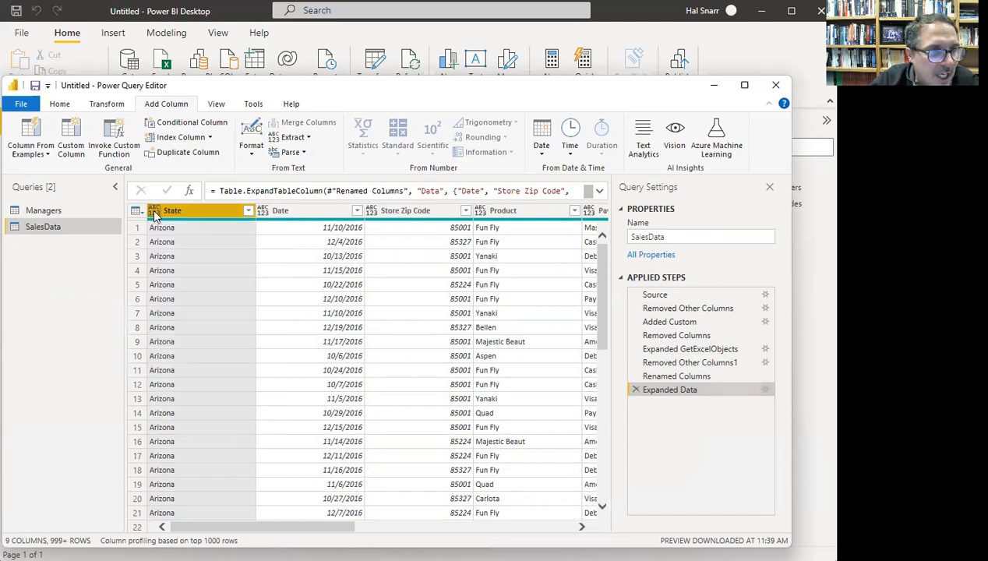
click(154, 215)
click(155, 365)
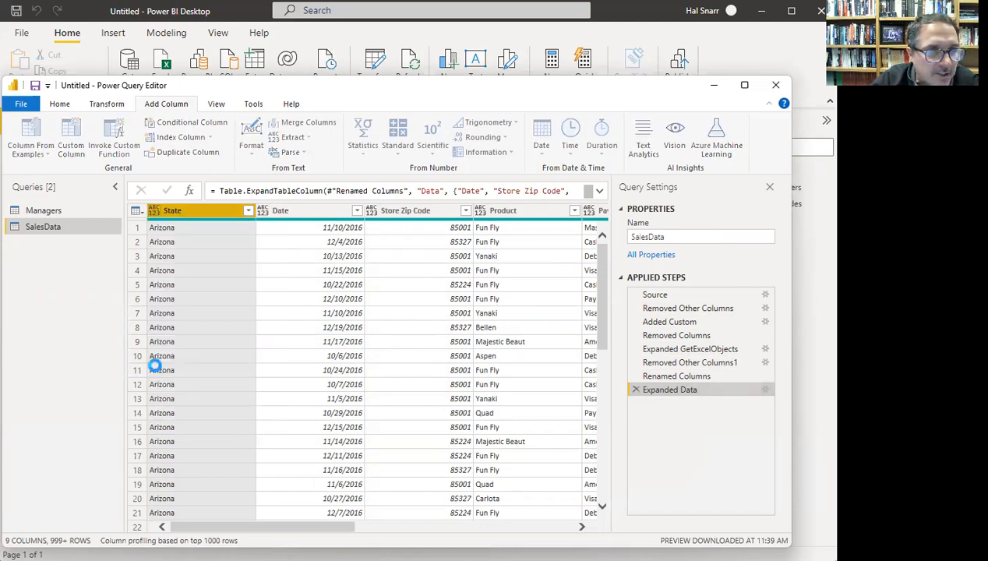
click(262, 213)
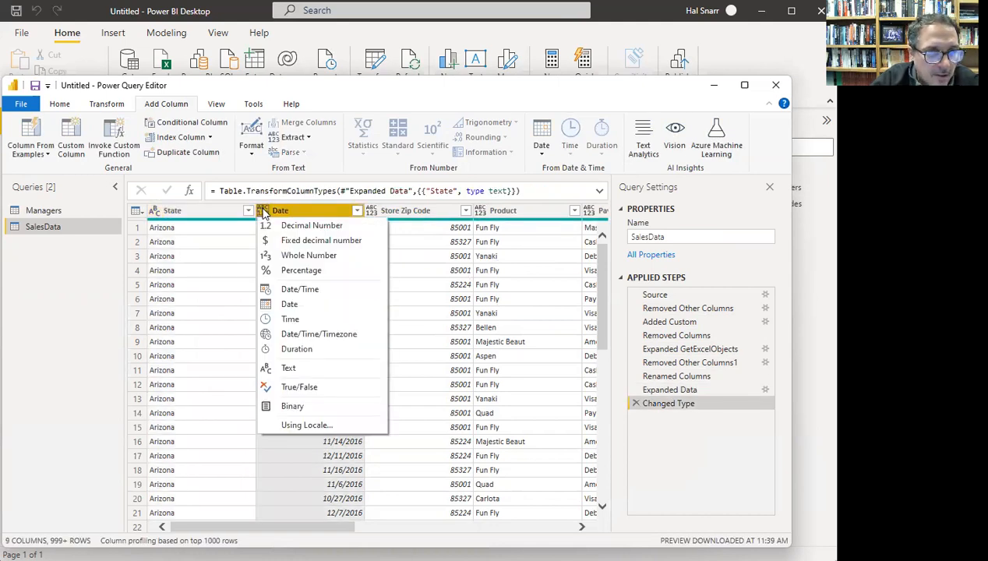
click(265, 305)
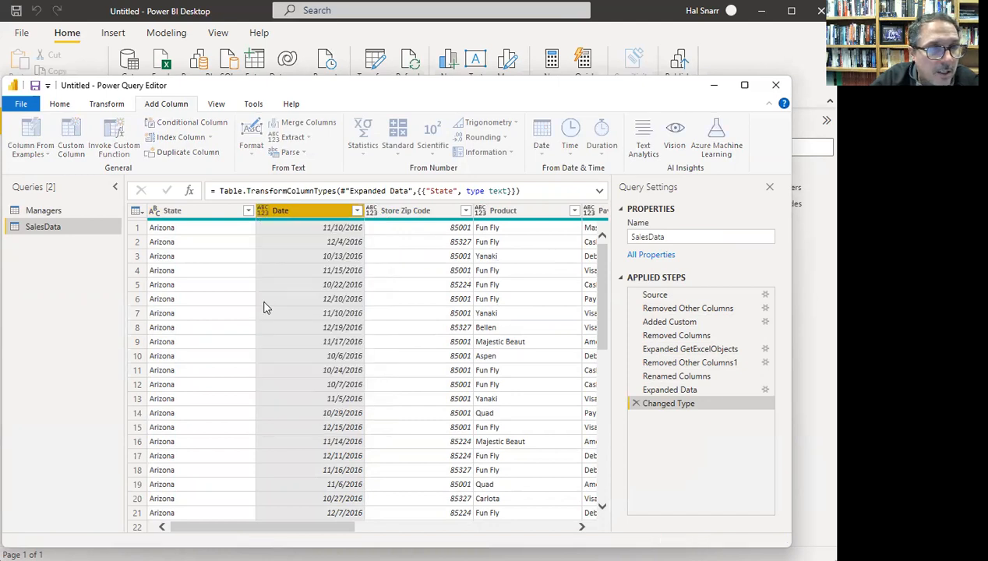
- Change Store Zip Code, Product and Payment Type together to text
click(369, 210)
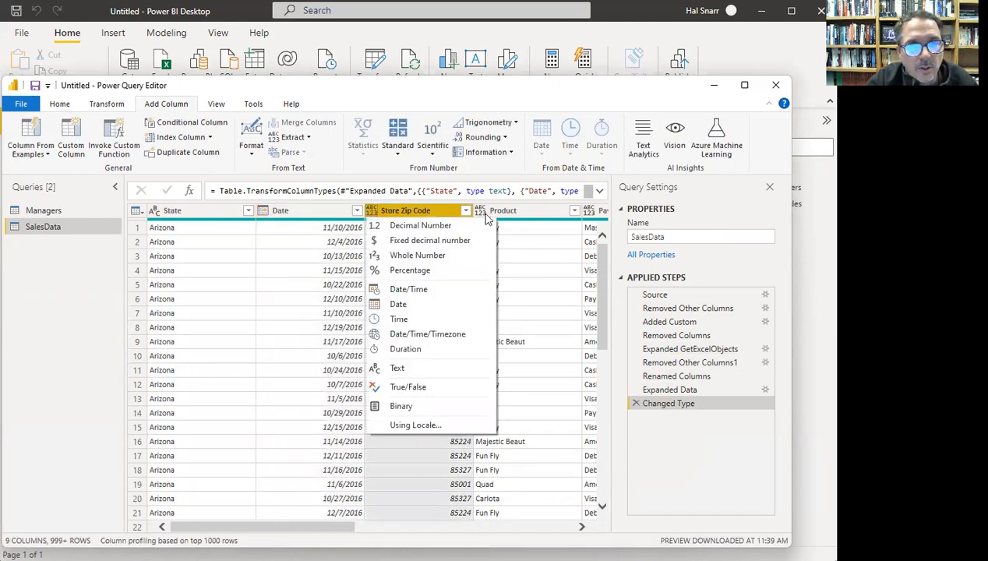
ctrl+click(546, 211)
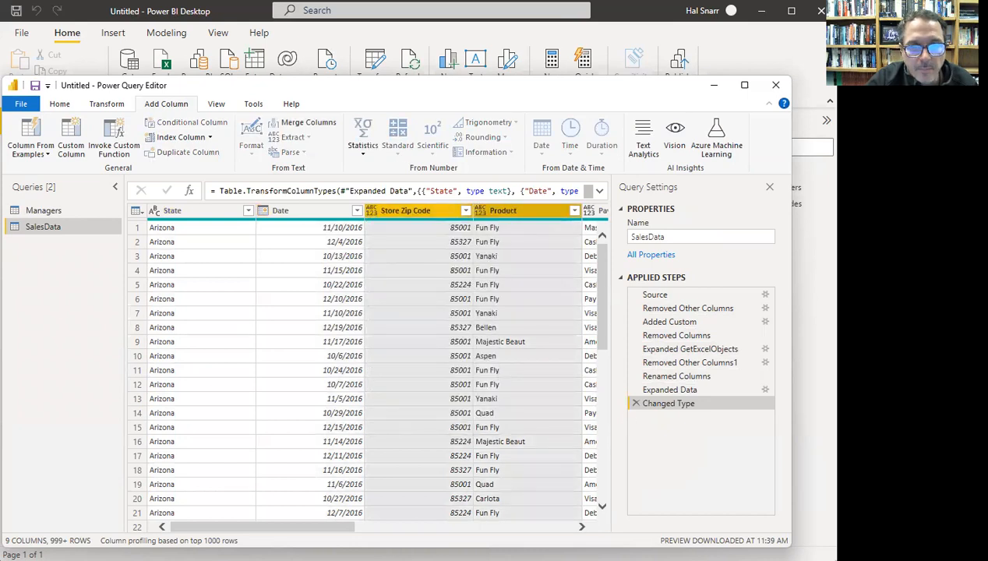
click(582, 527)
click(582, 527)
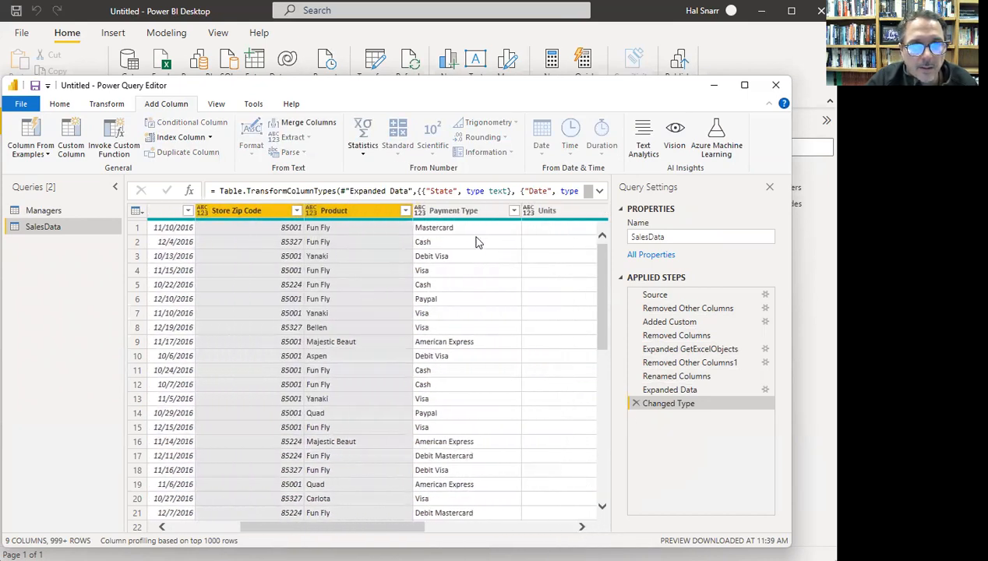
ctrl+click(467, 212)
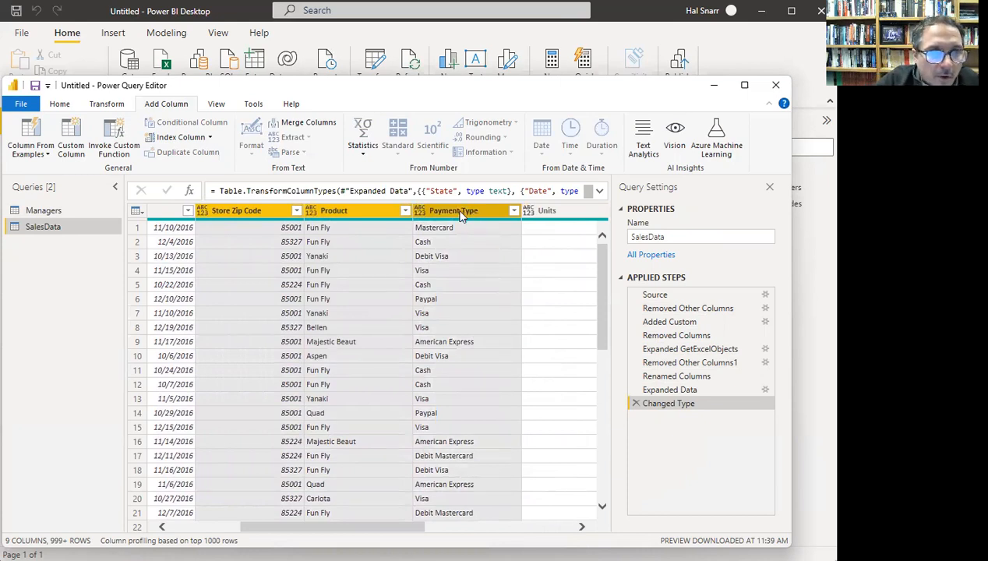
right_click(462, 215)
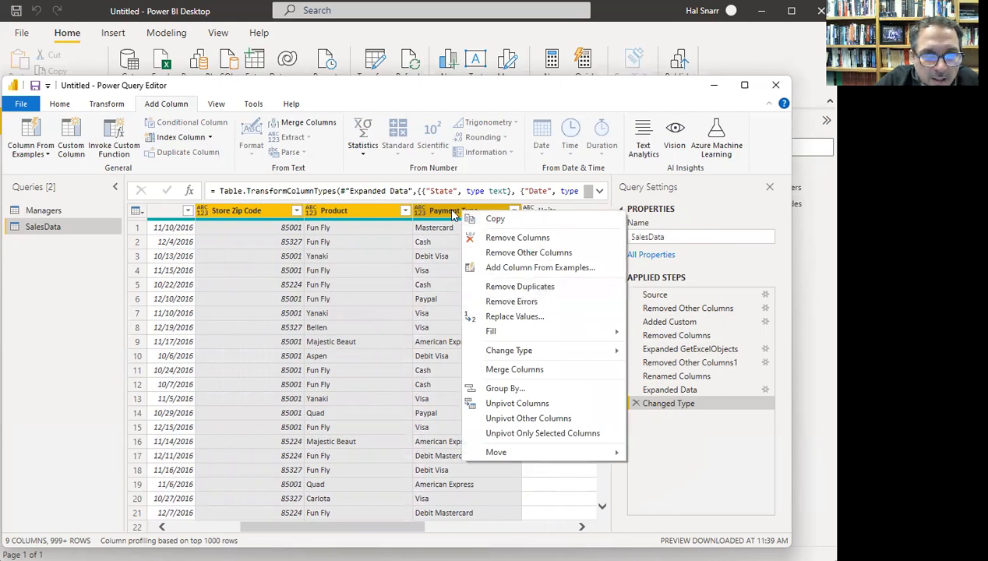
right_click(452, 210)
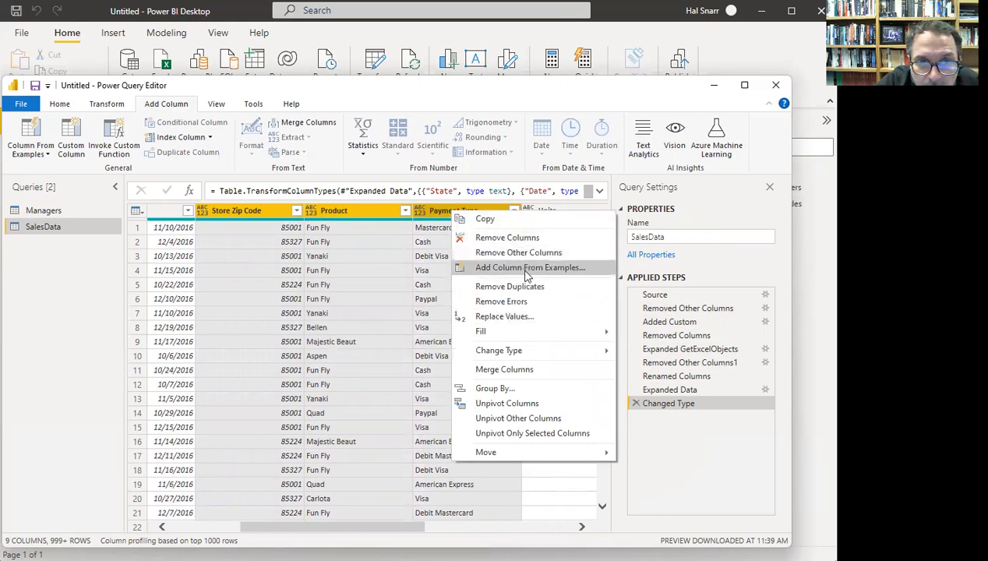
mouse_move(523, 351)
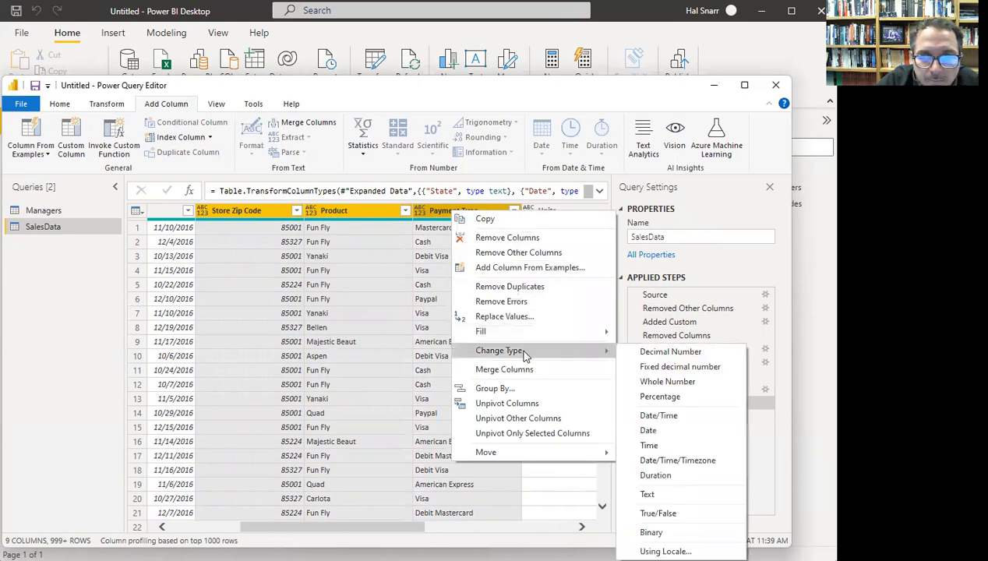
click(653, 494)
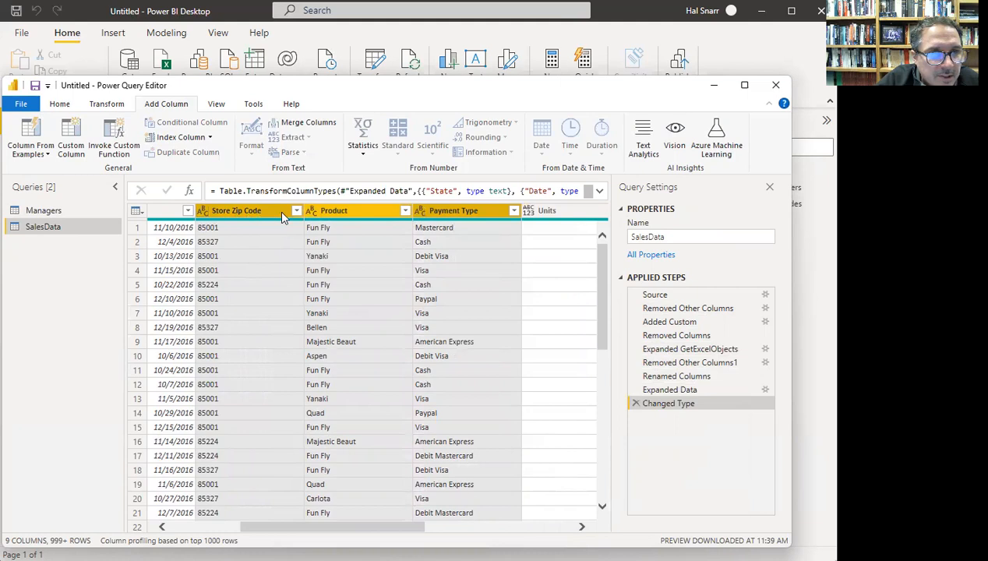
click(584, 529)
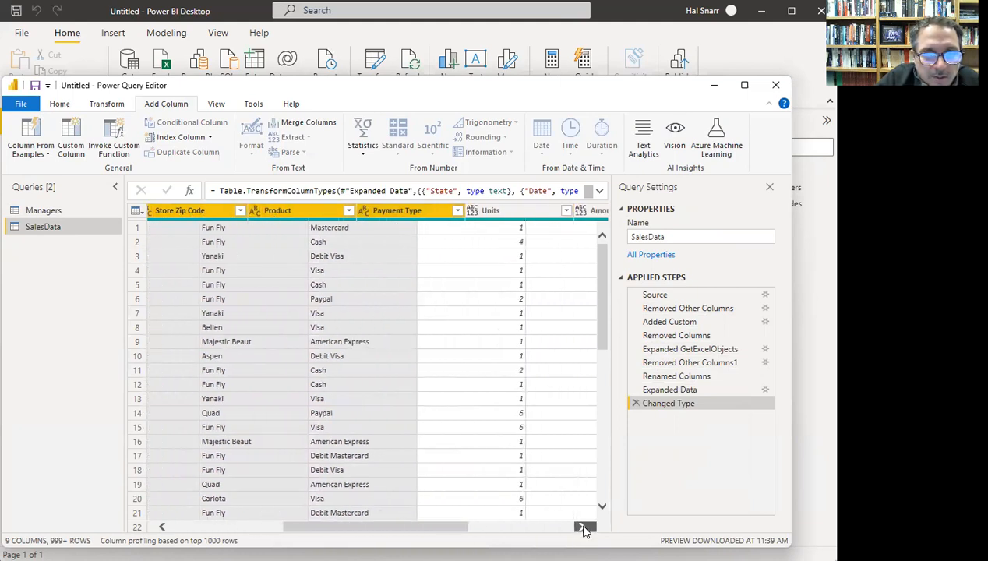
- Make Units a whole number, and Amount of Sale and COGS fixed decimal currency
click(191, 216)
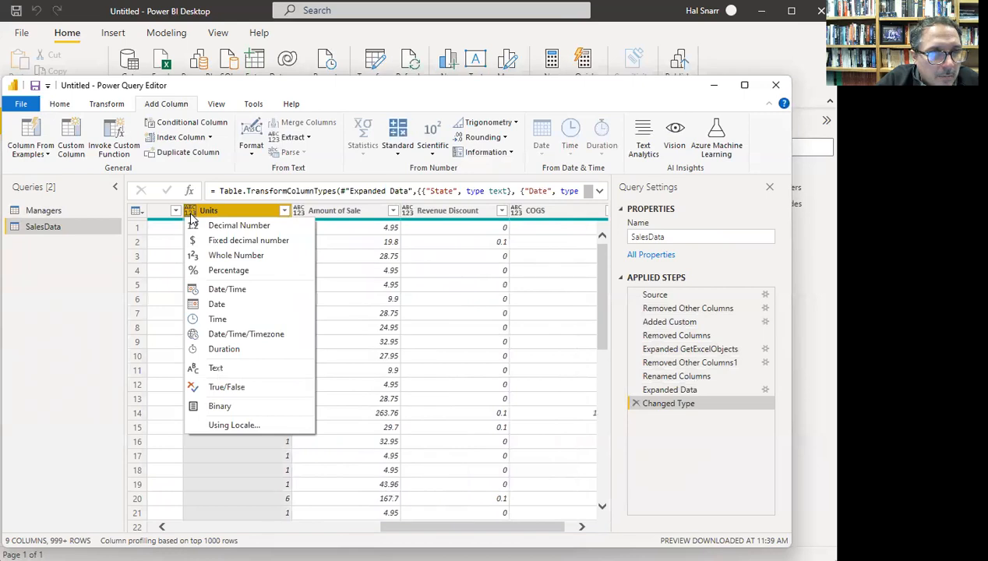
click(220, 255)
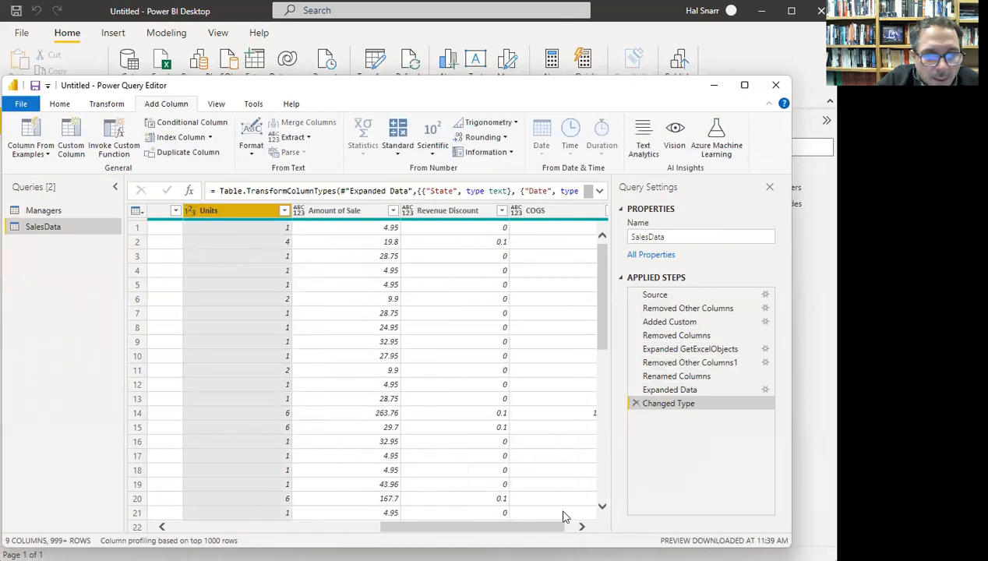
click(582, 529)
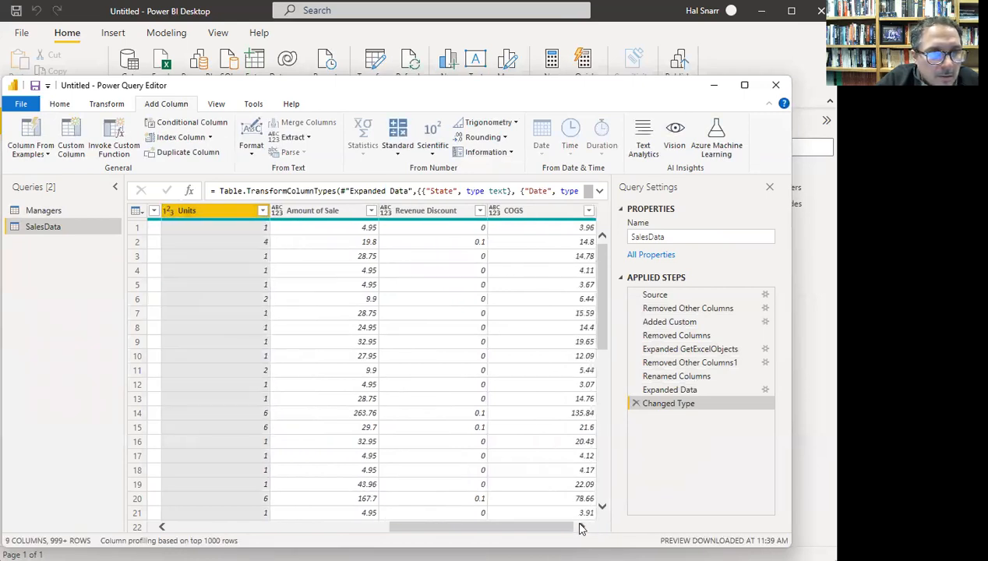
click(274, 212)
click(275, 212)
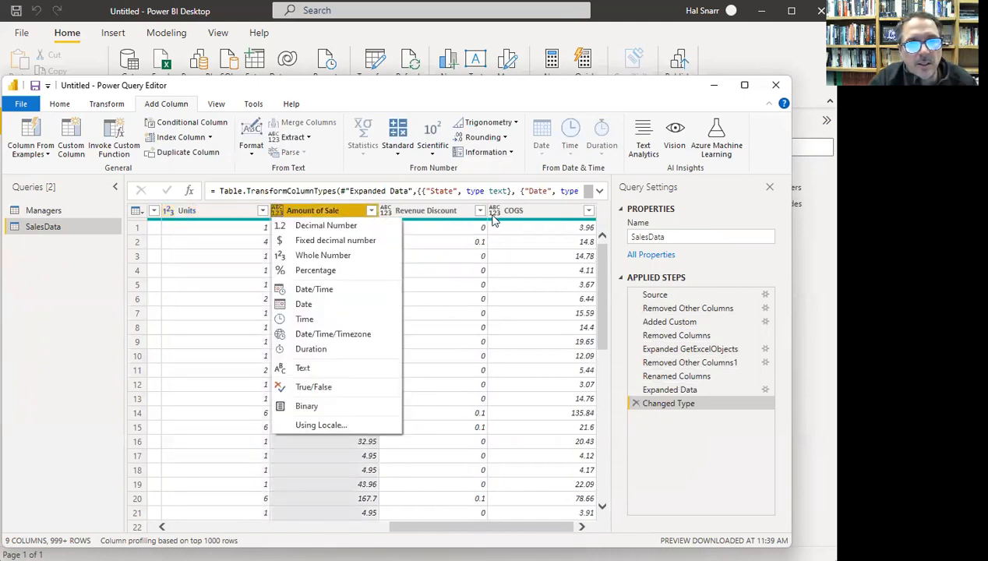
ctrl+click(529, 216)
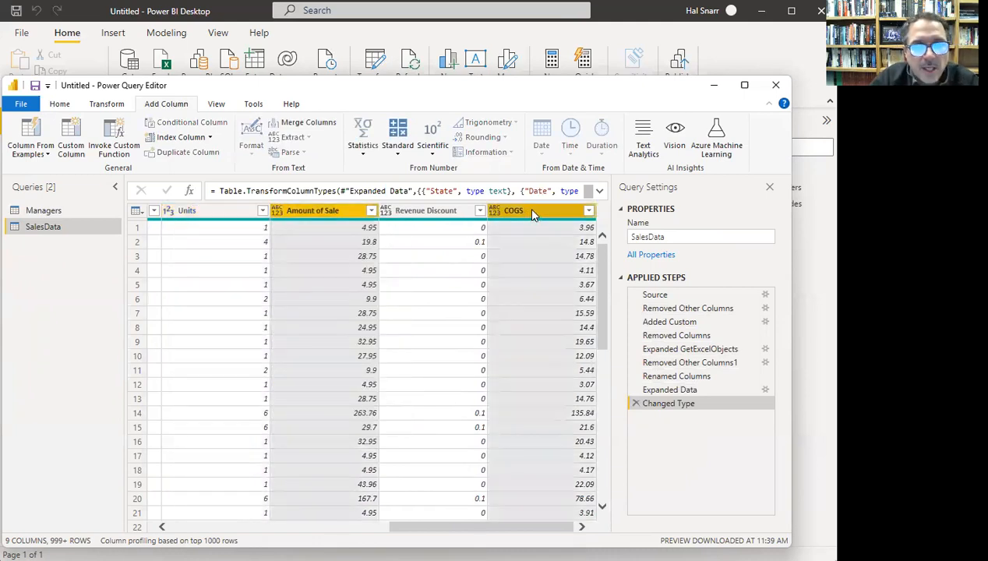
right_click(527, 207)
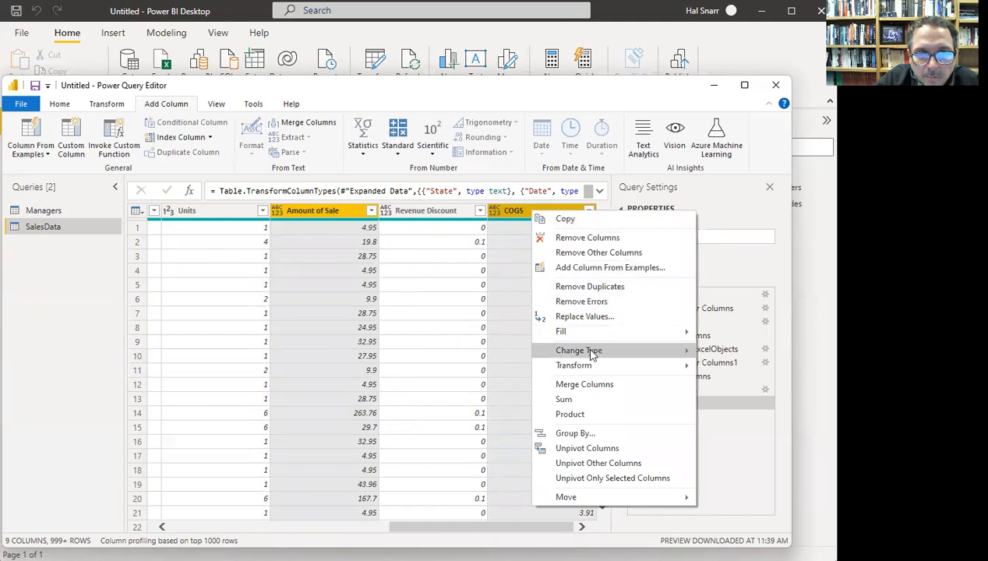
mouse_move(594, 351)
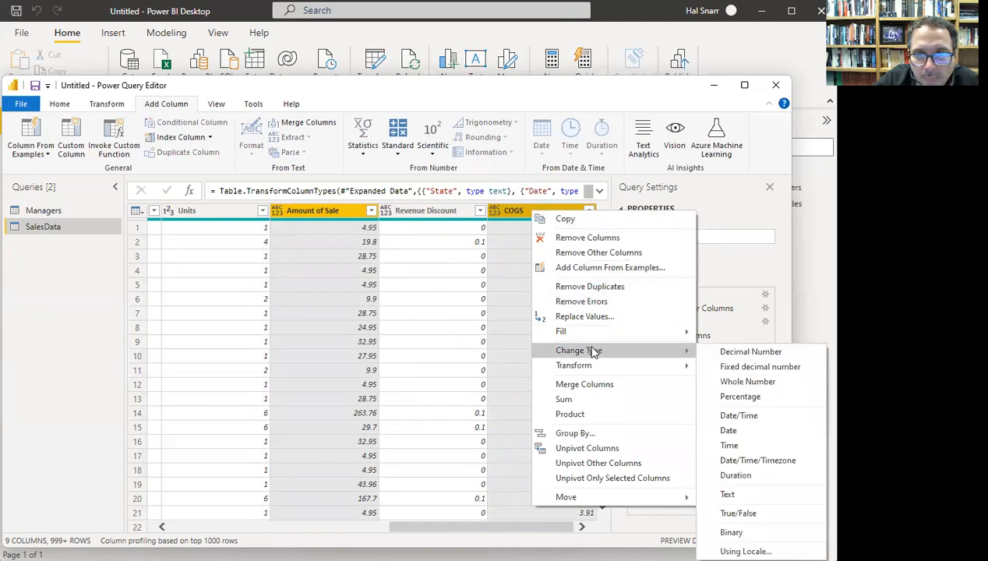
click(750, 367)
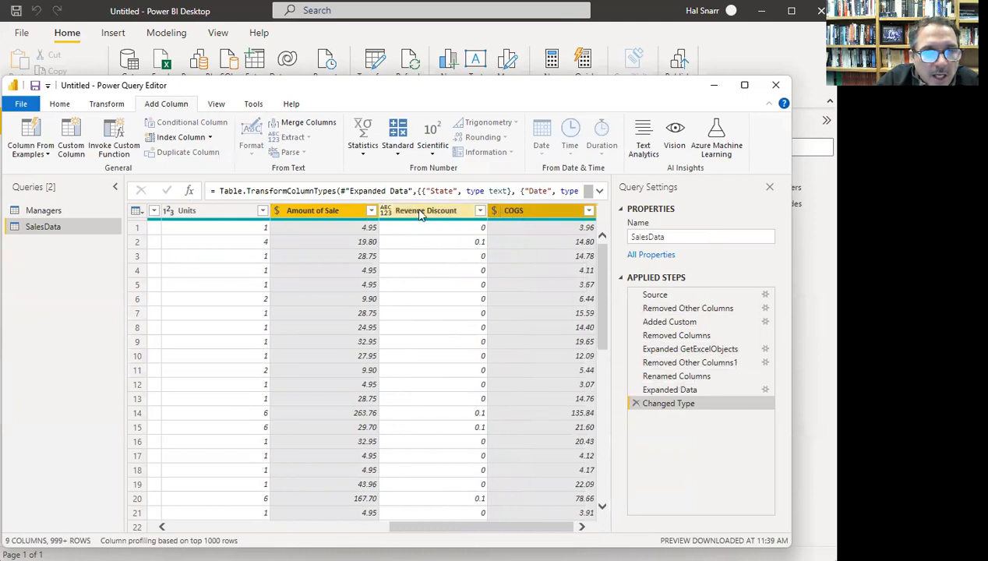
- Set Revenue Discount to a percentage column
click(386, 214)
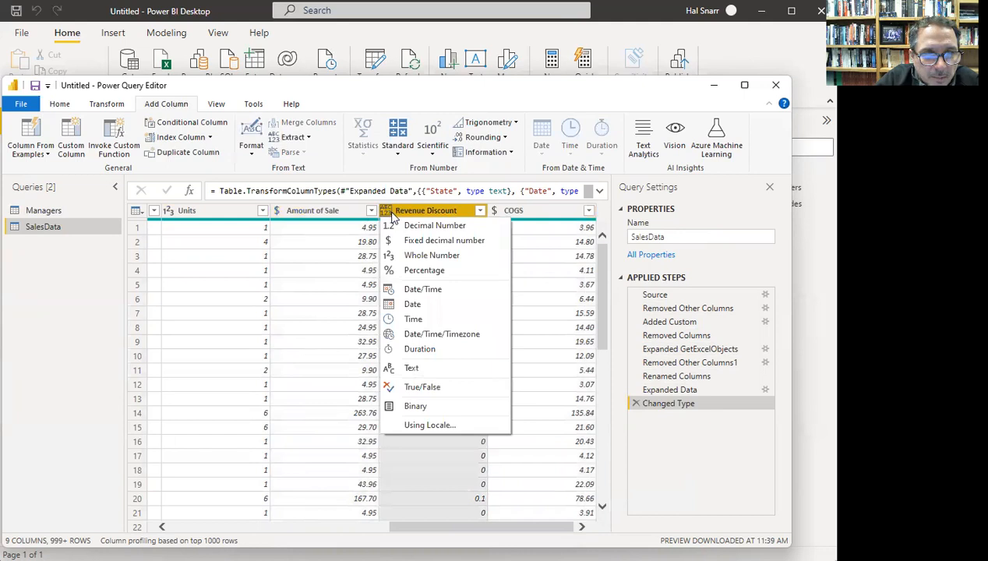
click(419, 270)
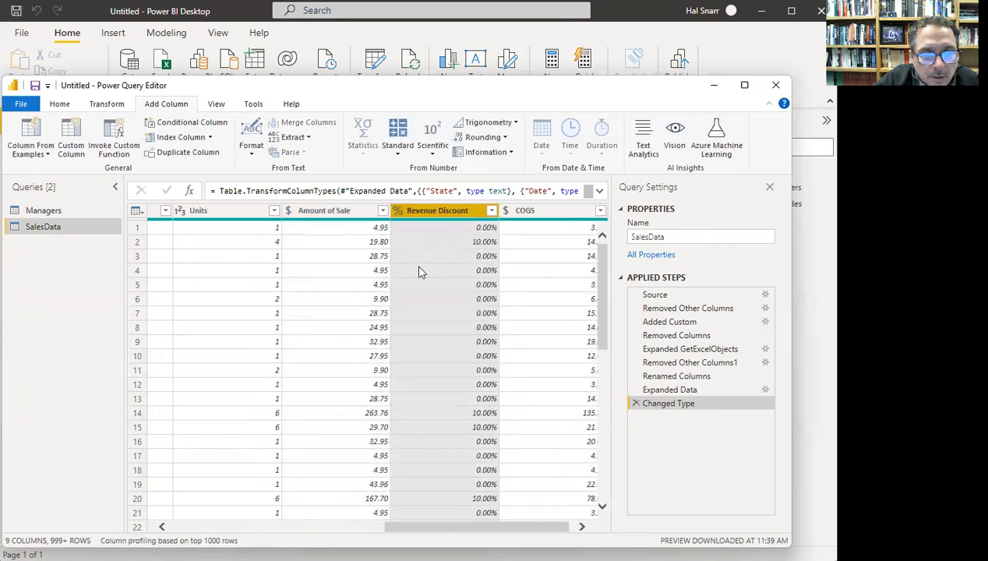
drag(484, 530, 231, 524)
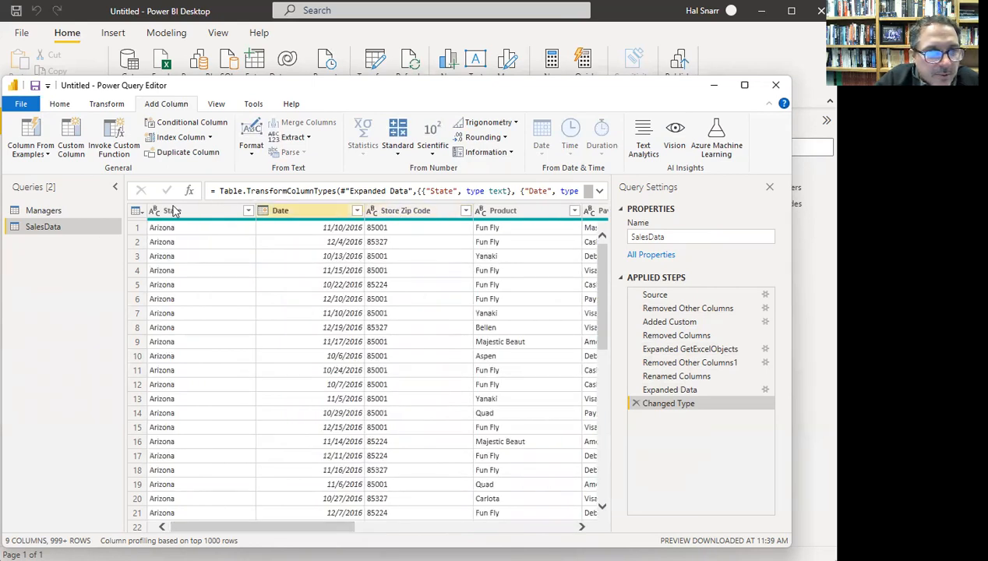
- Rename the Managers query's Zip Codes column to Zip Code
click(53, 210)
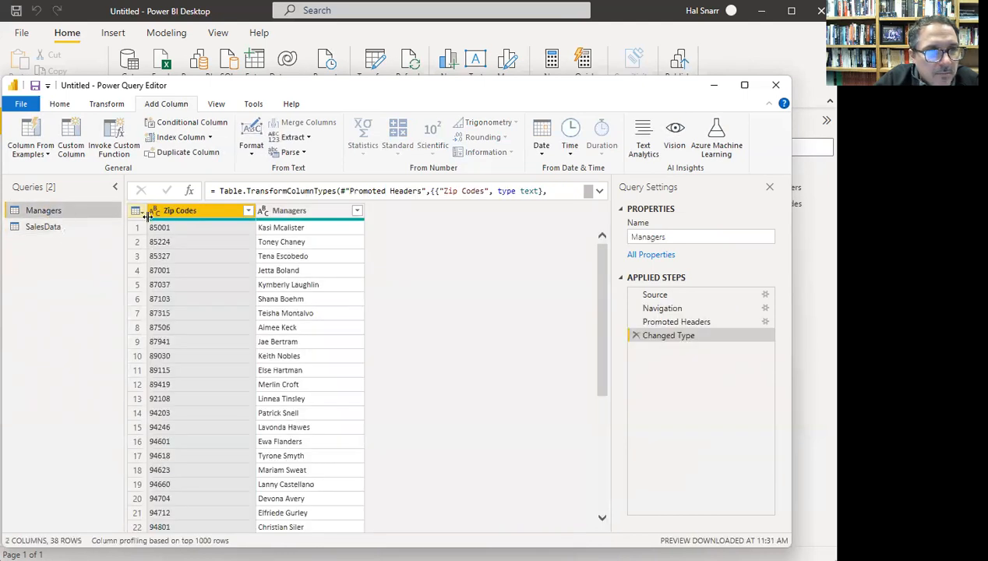
click(176, 210)
right_click(195, 217)
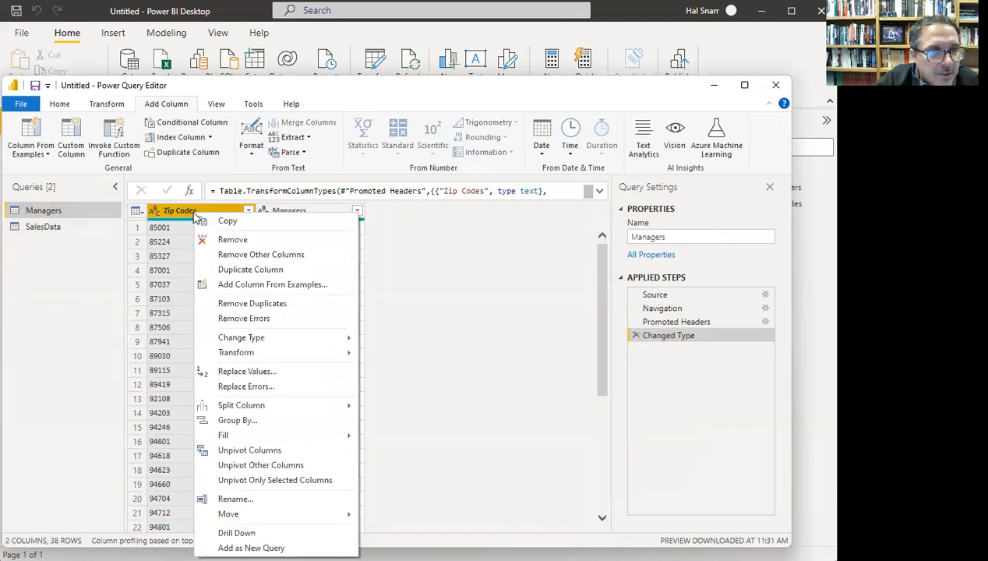
click(284, 502)
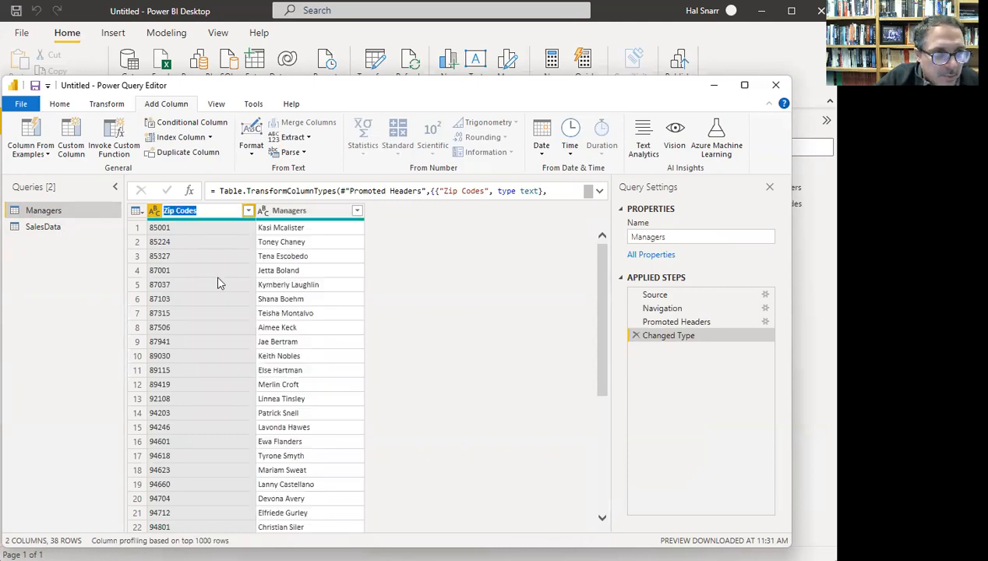
click(207, 210)
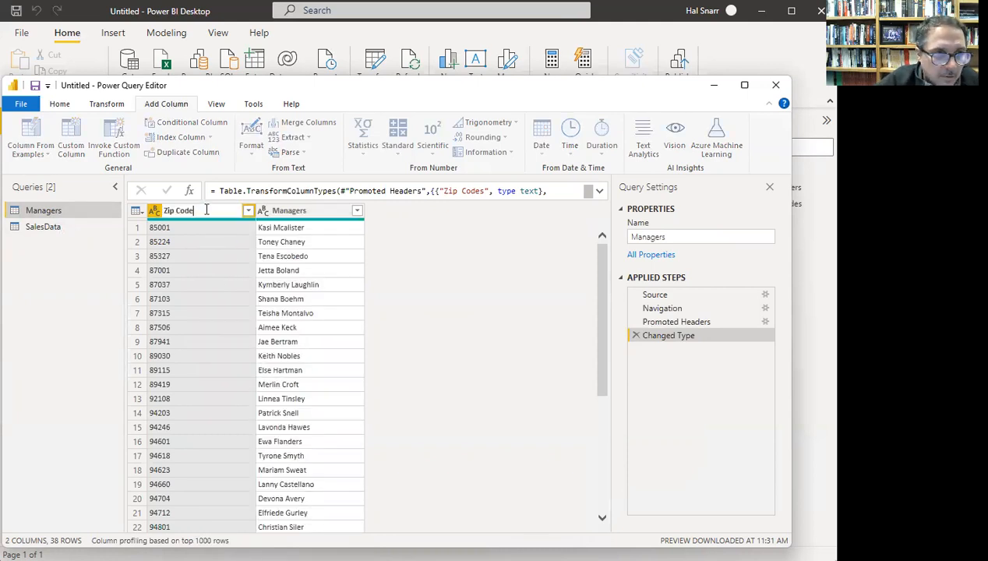
key(Return)
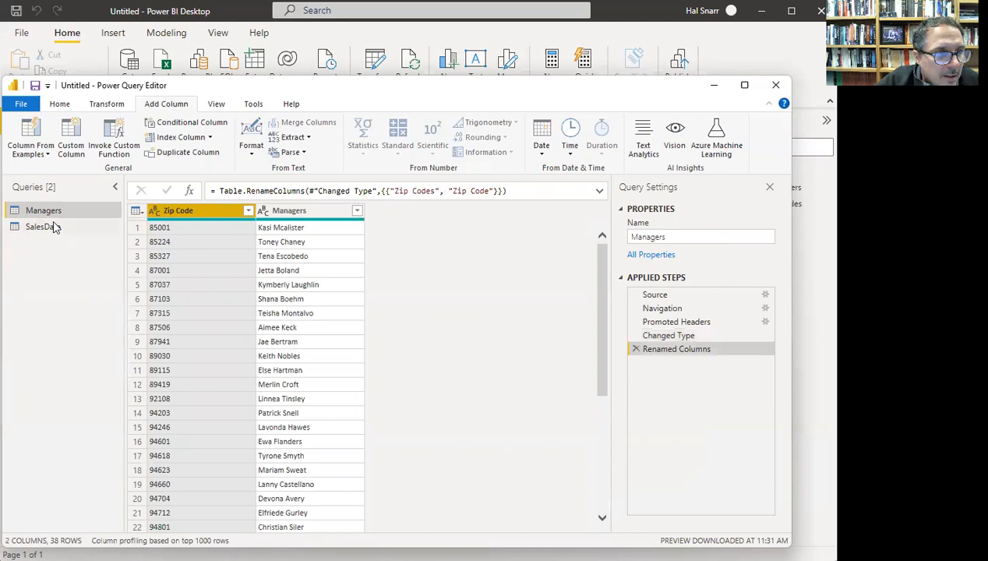
- Rename SalesData's Store Zip Code column to Zip Code
click(47, 227)
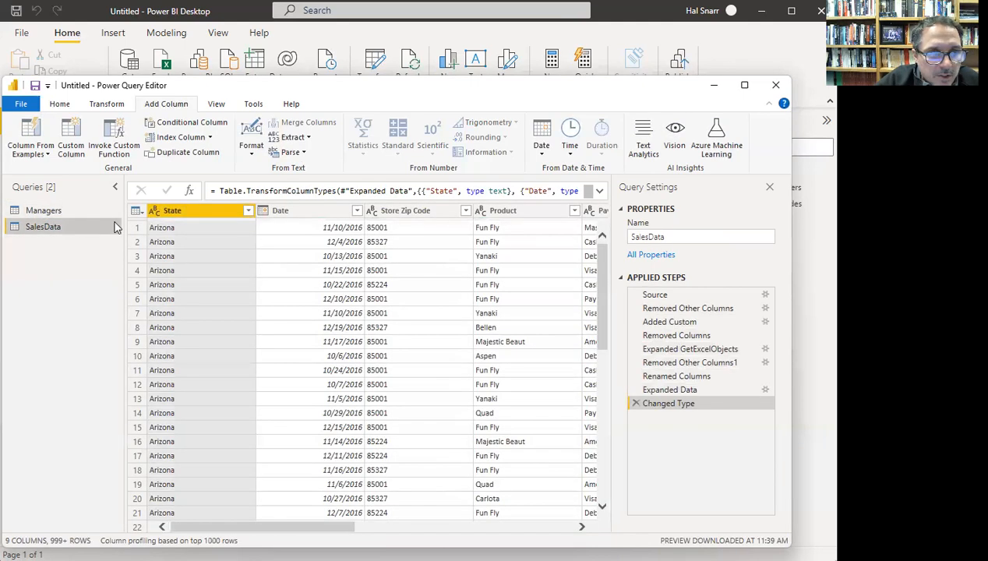
click(405, 216)
right_click(411, 213)
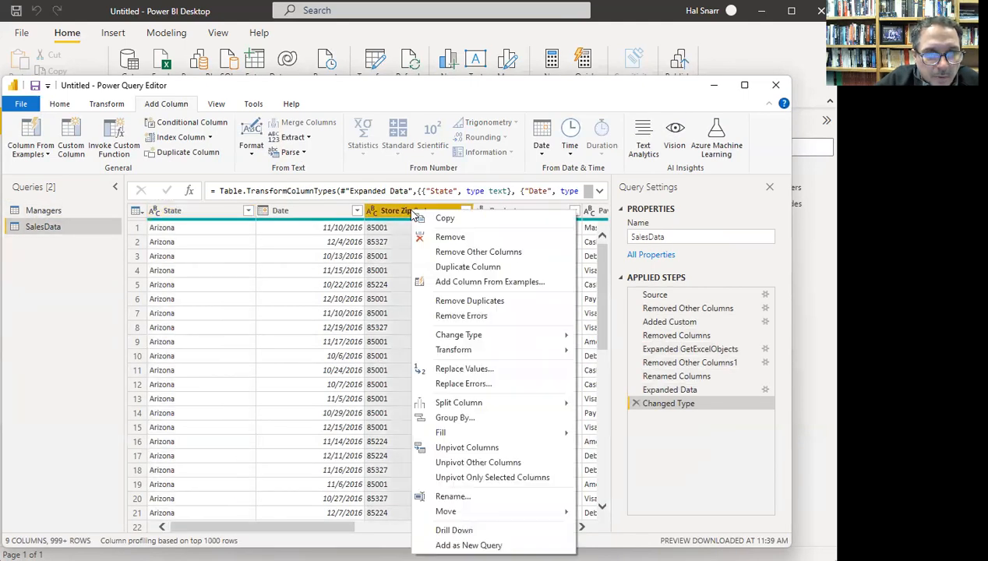
click(466, 497)
click(400, 209)
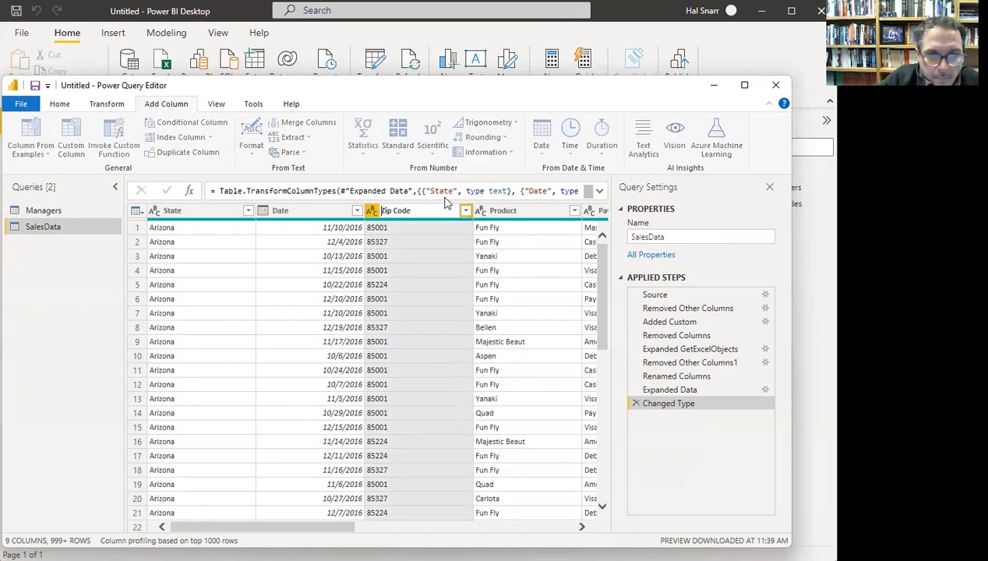
key(Return)
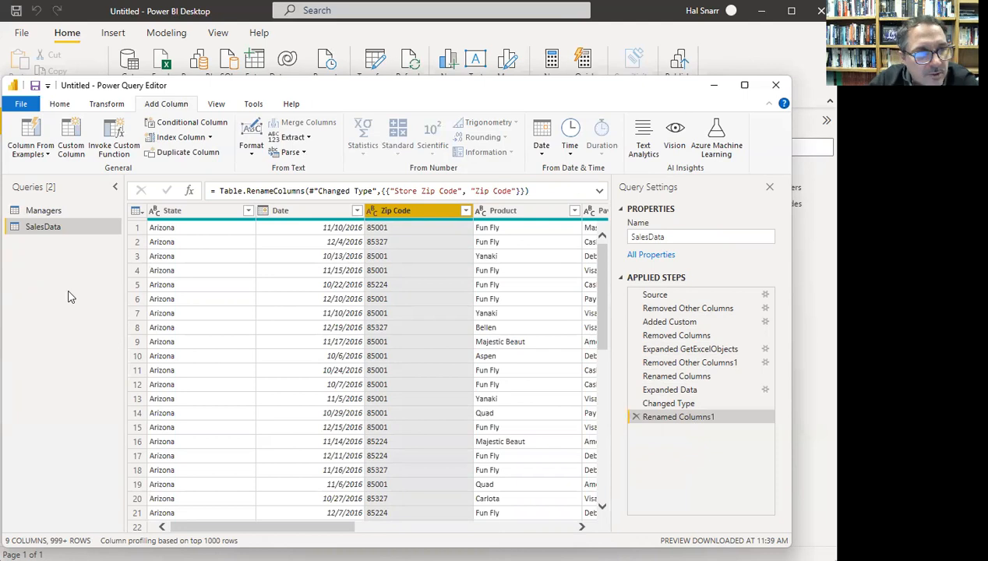
- Compare the Managers and SalesData queries, ending on Managers
click(49, 210)
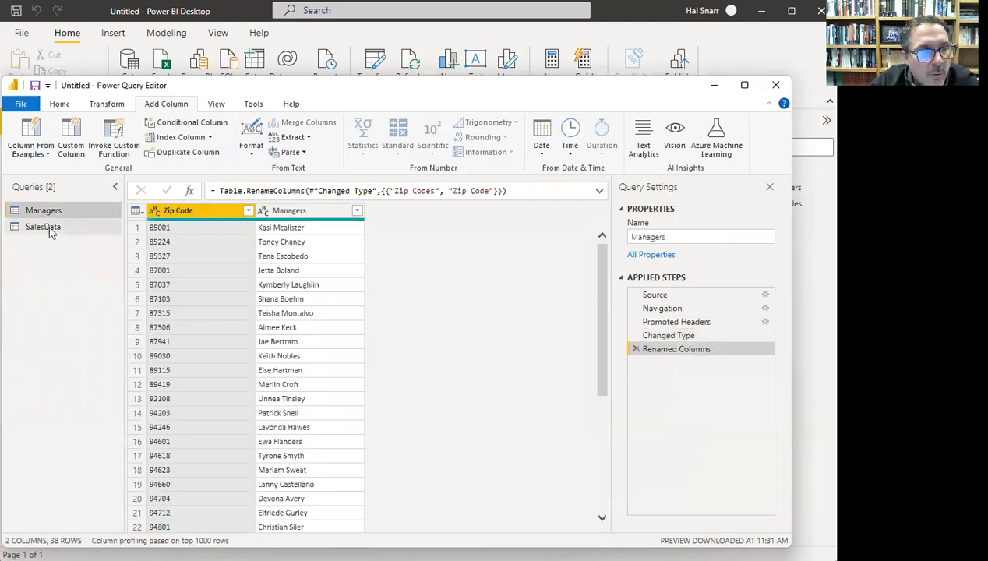
click(48, 227)
click(47, 212)
click(46, 226)
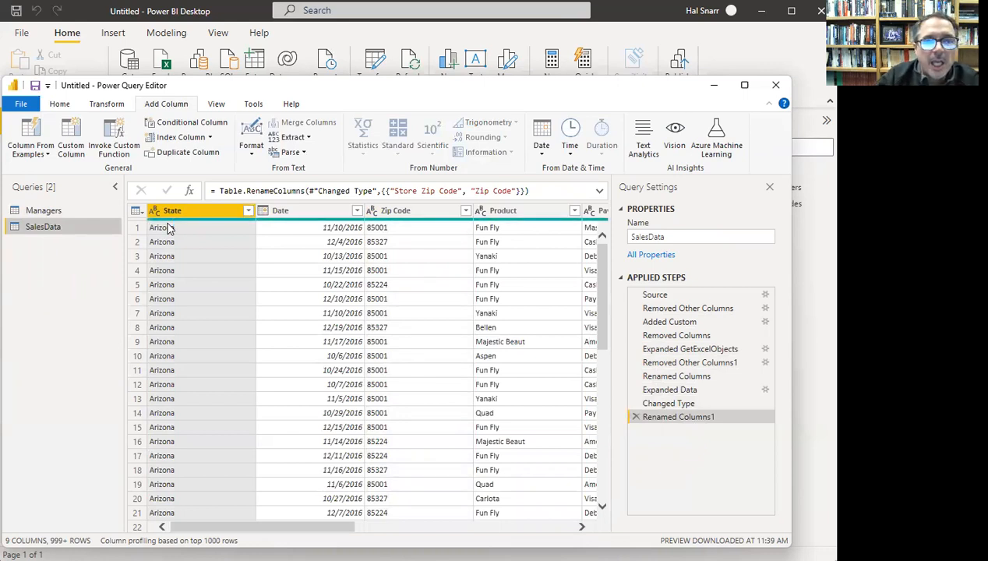
click(381, 229)
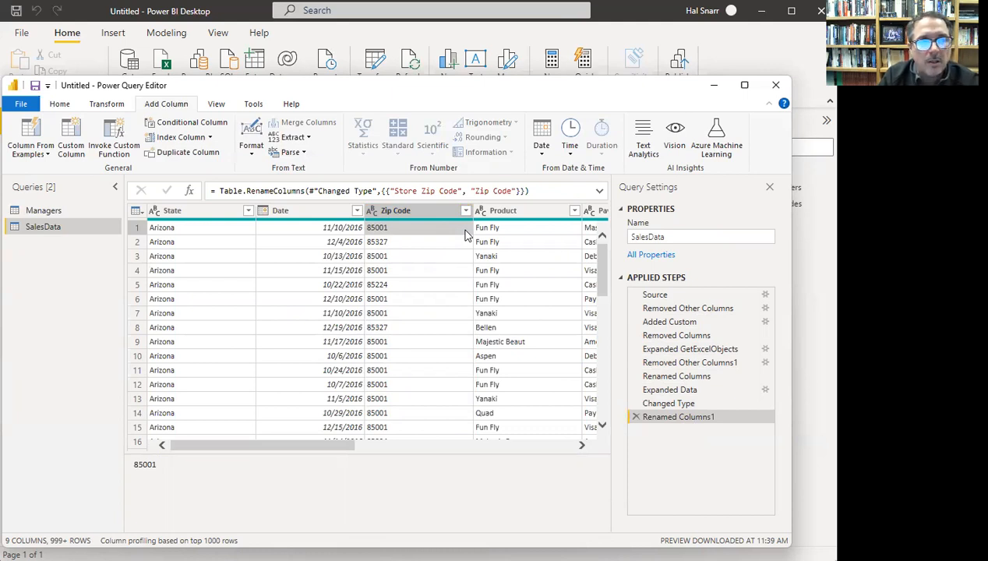
click(62, 213)
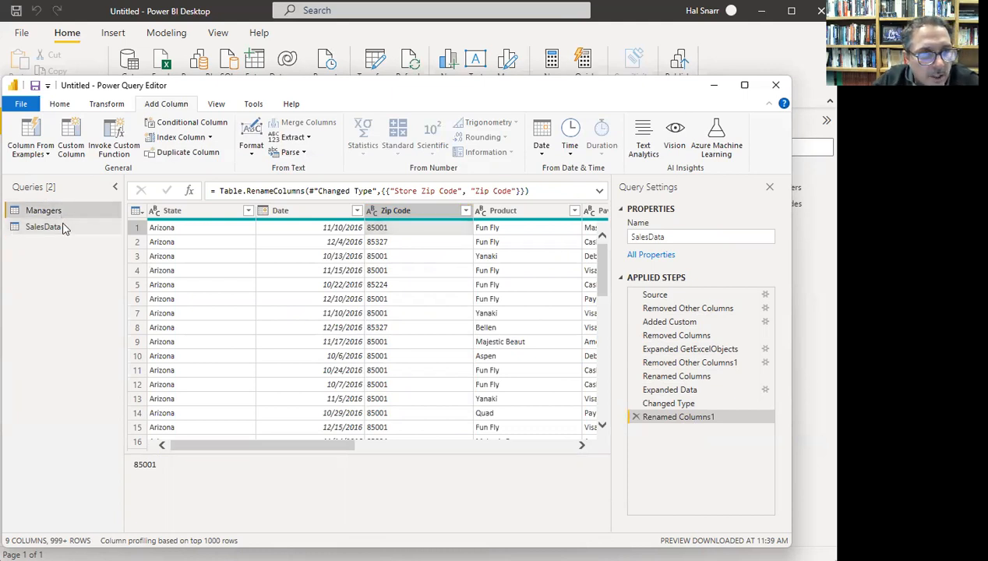
click(62, 228)
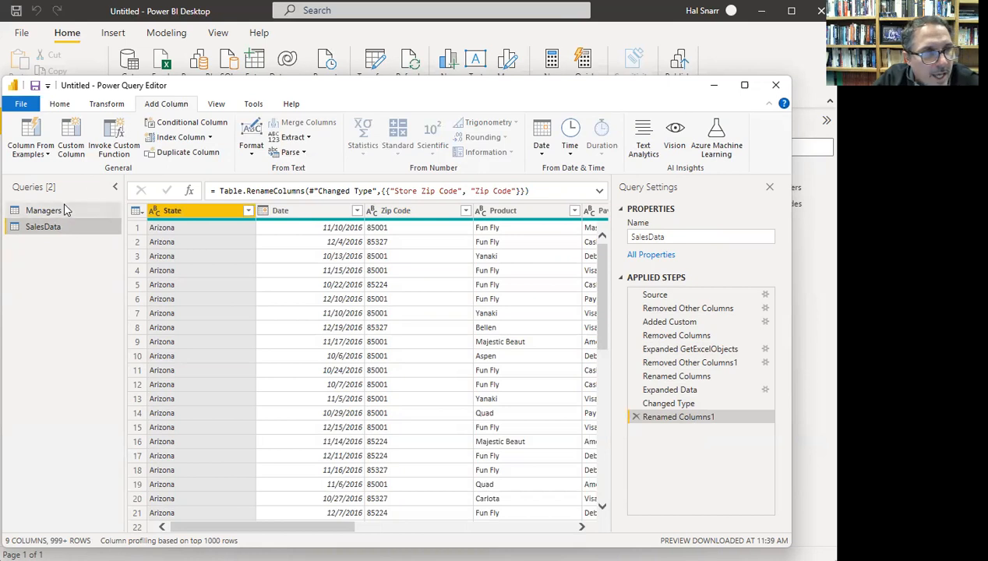
click(56, 215)
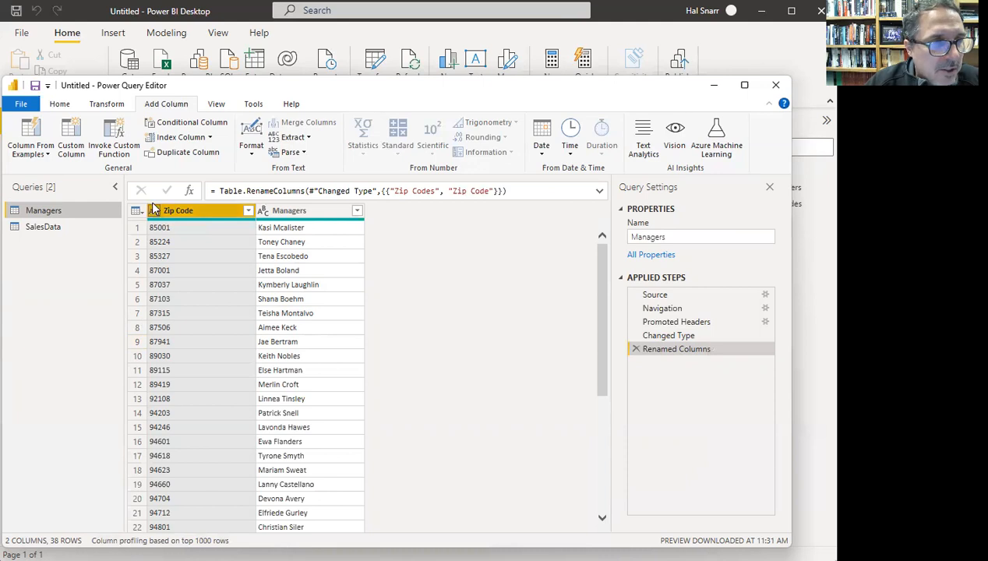
click(55, 230)
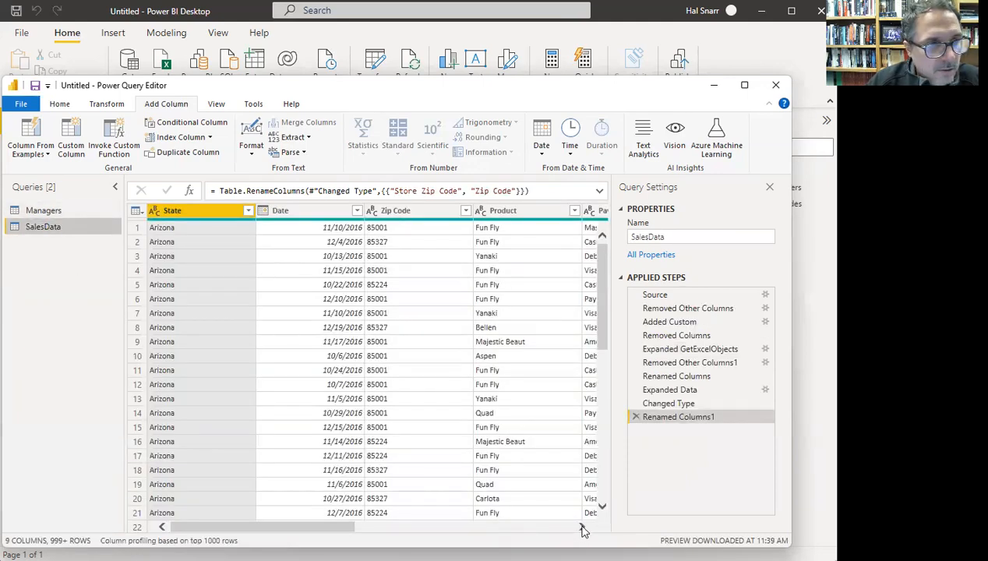
click(583, 528)
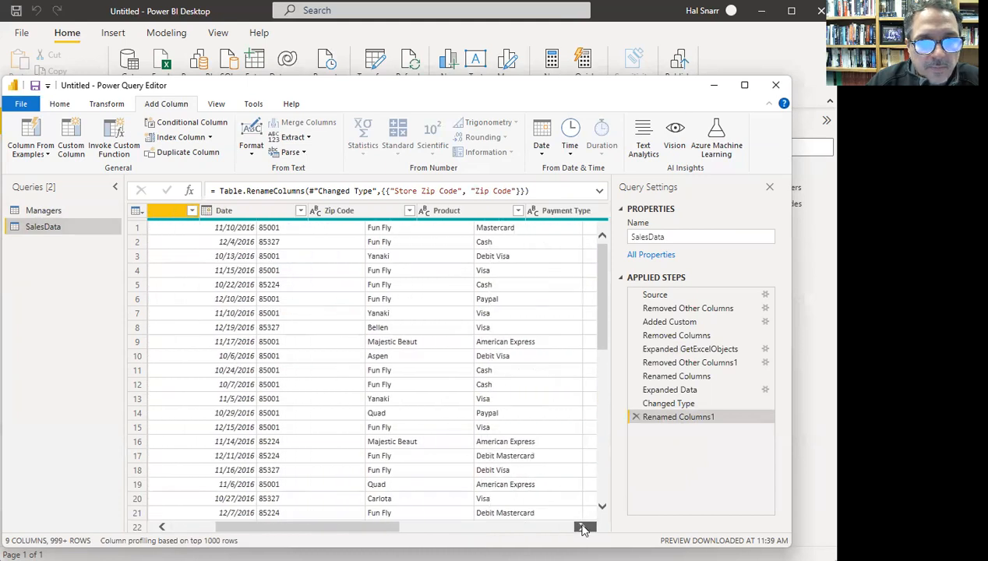
click(582, 528)
click(582, 528)
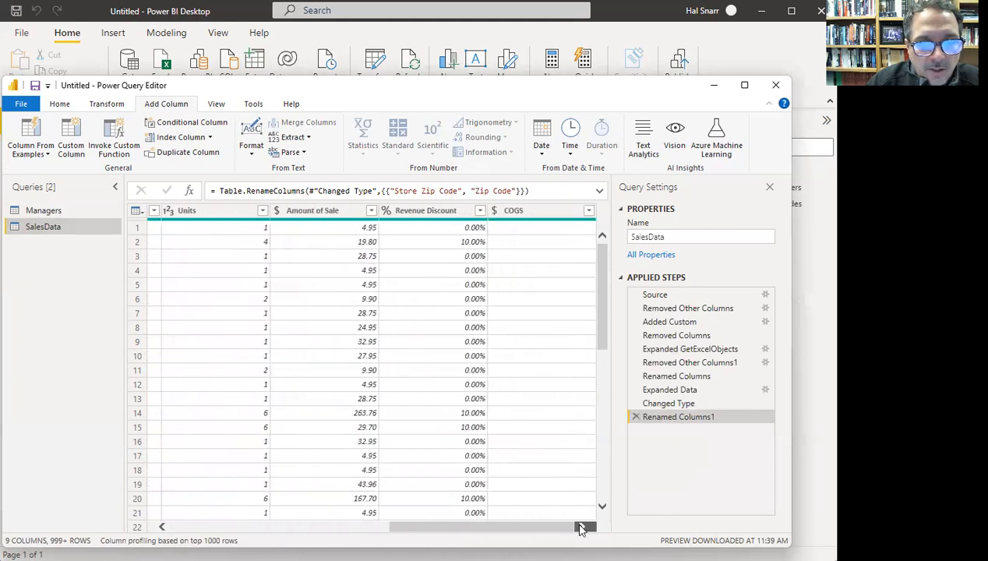
click(425, 211)
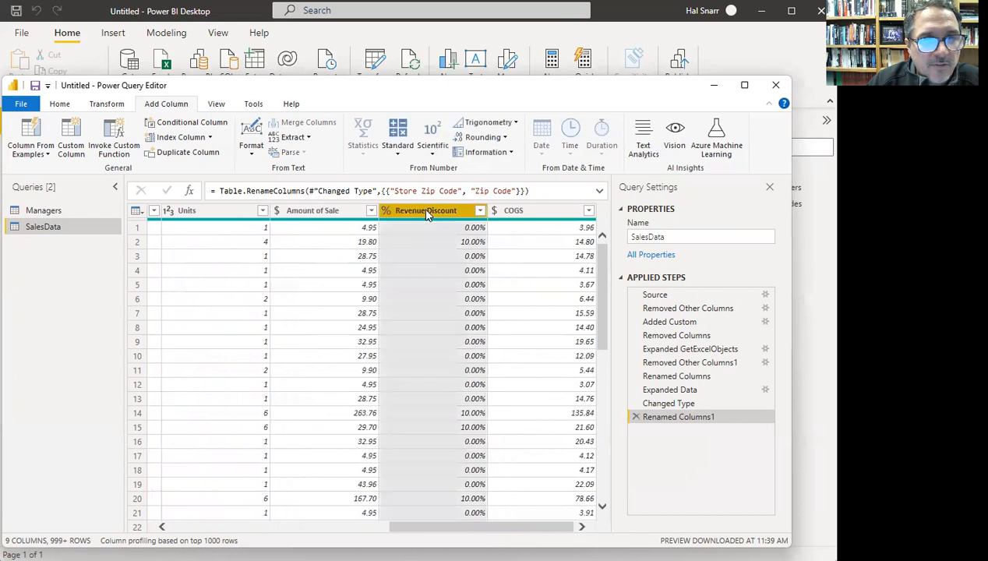
click(323, 212)
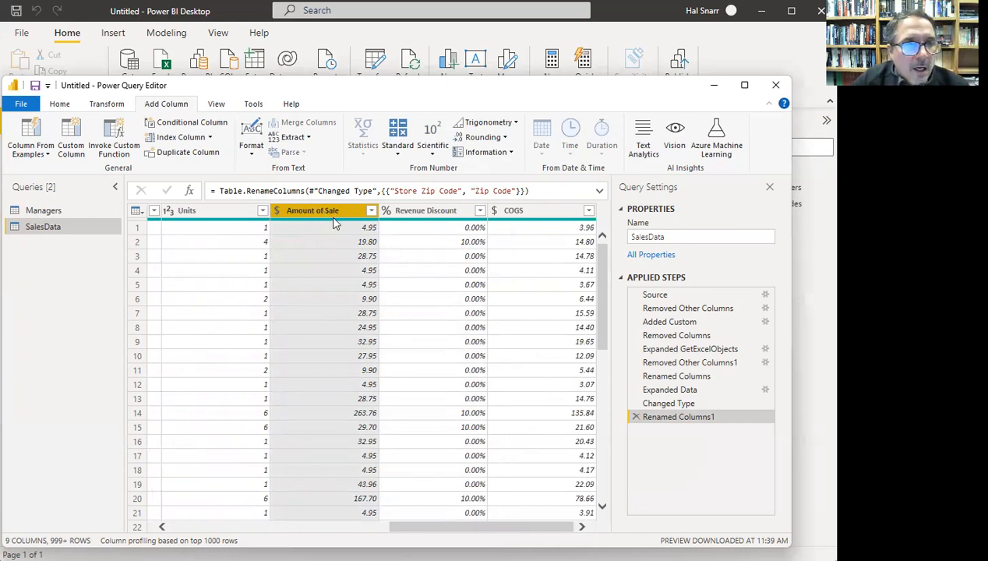
click(365, 229)
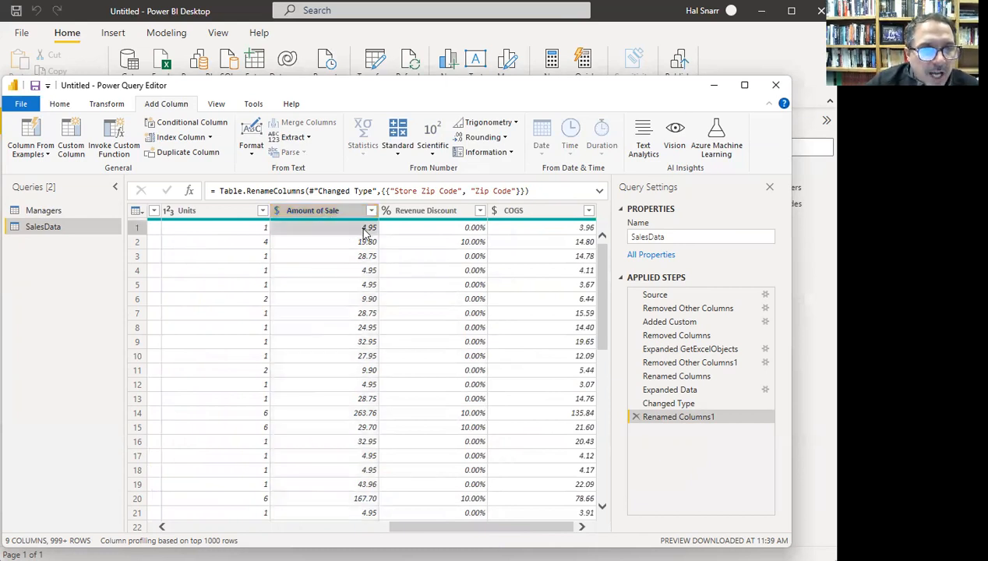
click(476, 229)
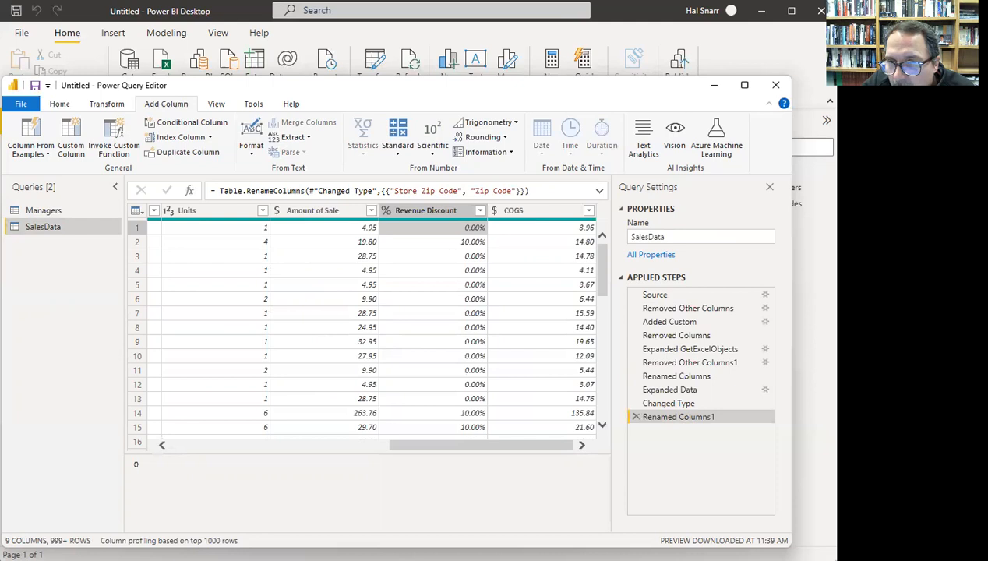
click(366, 231)
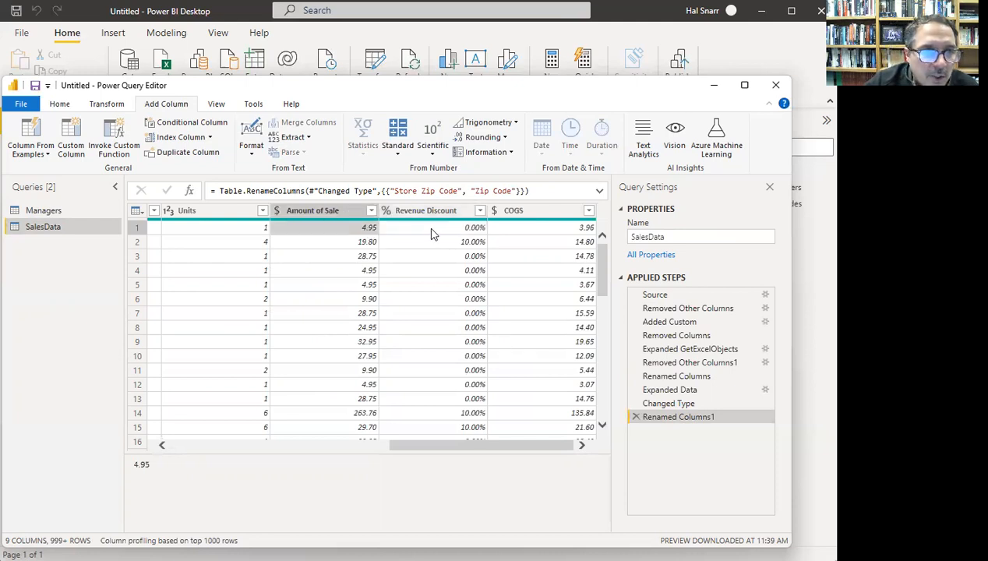
click(365, 243)
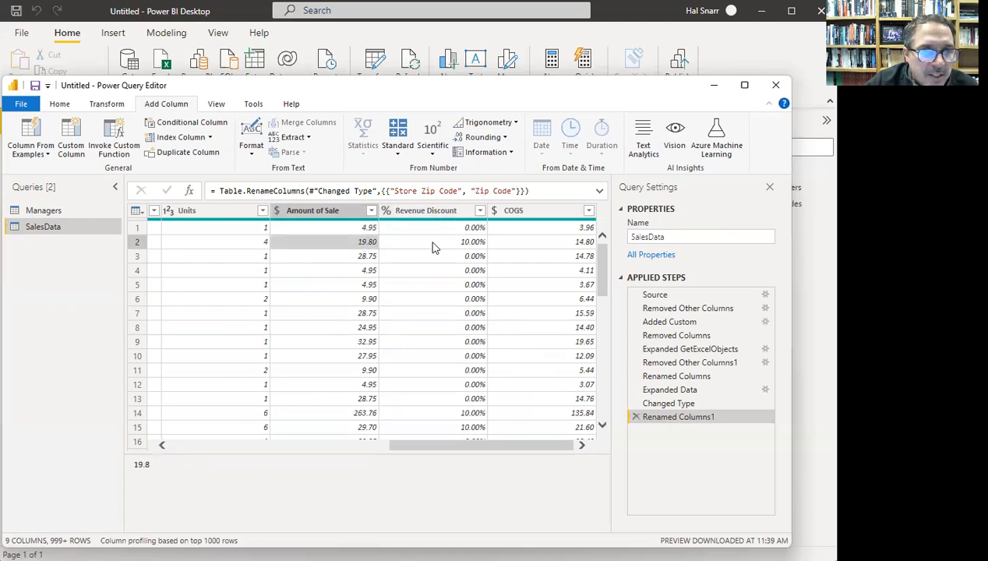
click(430, 242)
click(350, 248)
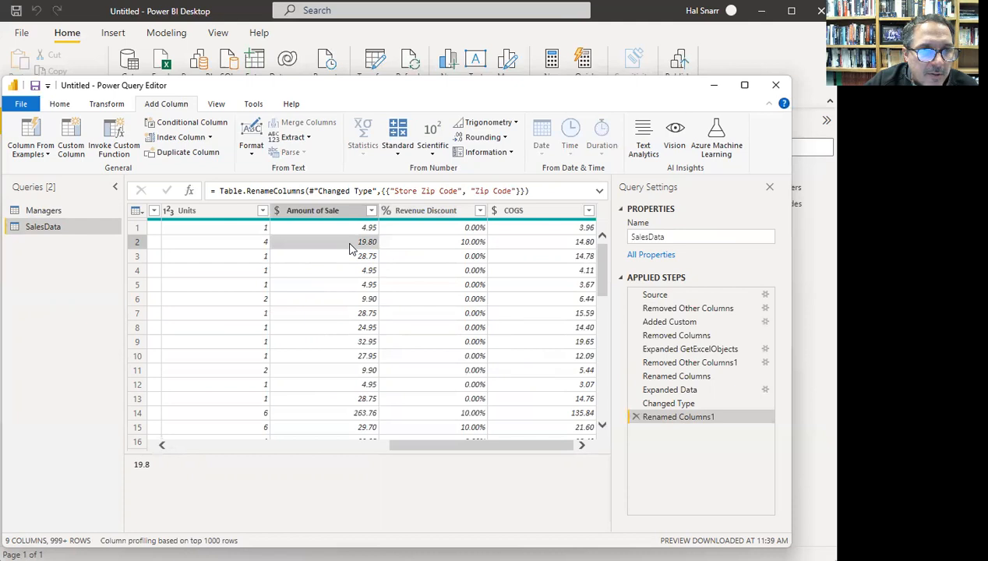
click(438, 246)
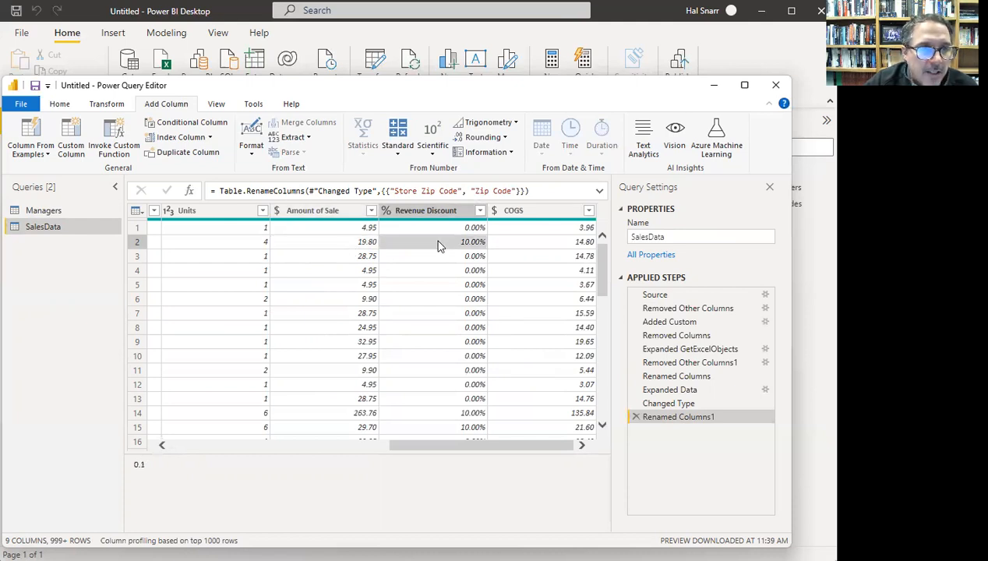
click(366, 246)
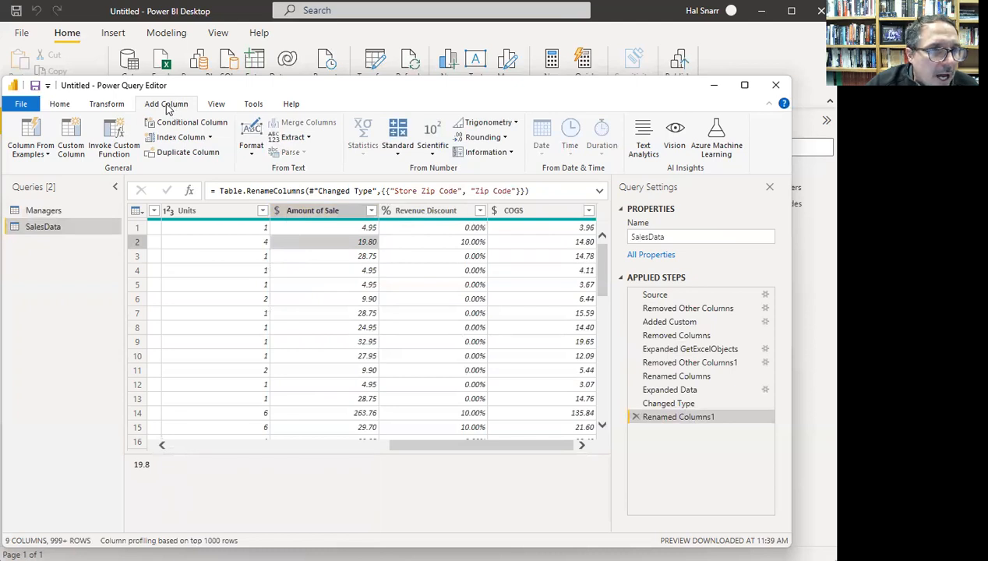
- Start a custom column named Net Revenue
click(76, 156)
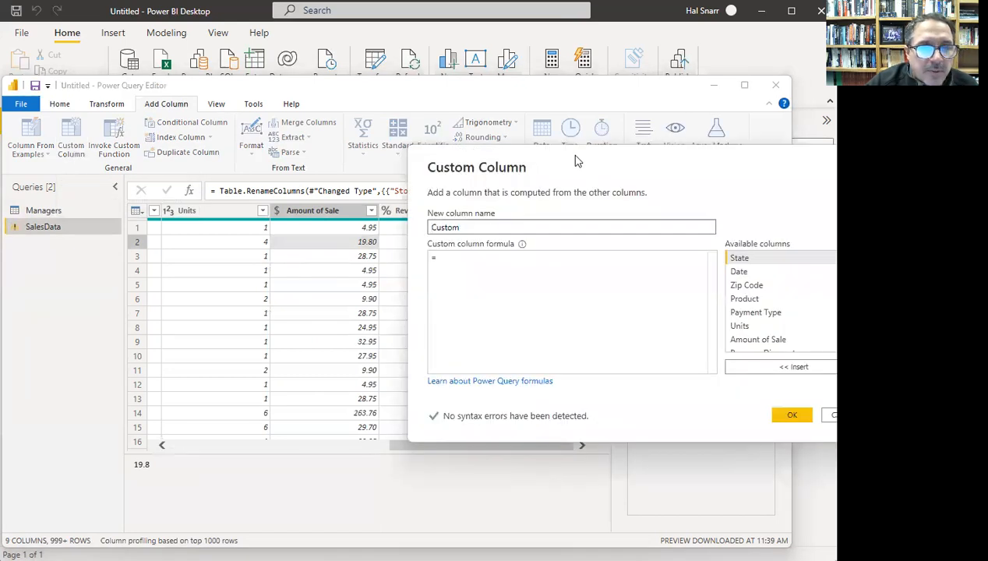
drag(284, 249, 186, 258)
text(Net)
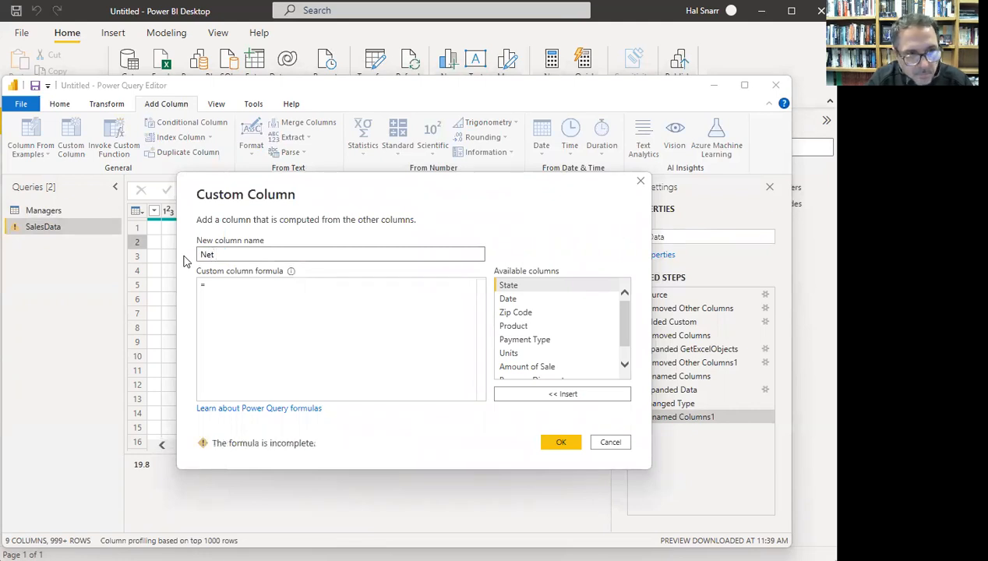
text( Revenue)
key(BackSpace)
key(BackSpace)
key(BackSpace)
text(nue)
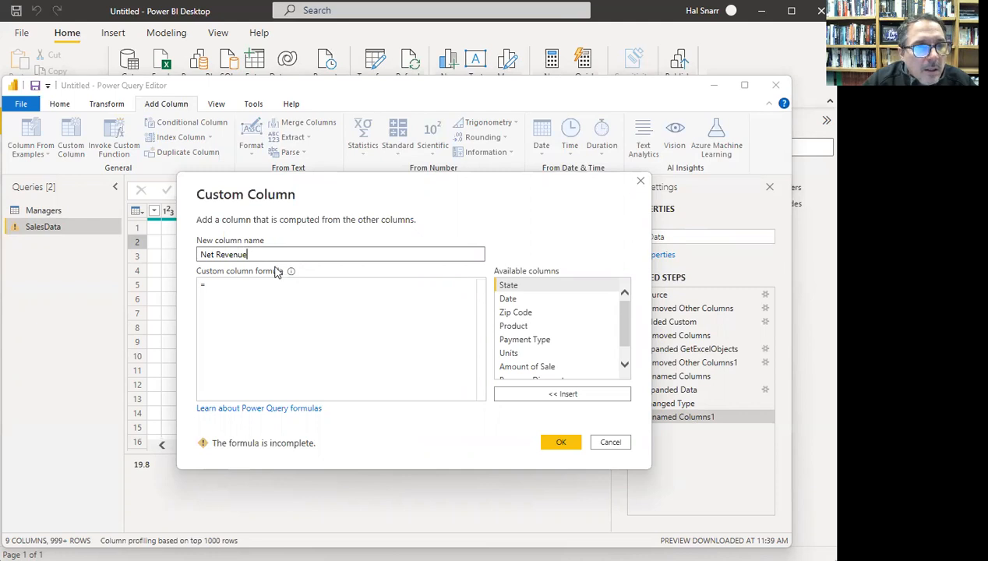
- Insert the Amount of Sale and Revenue Discount references into the formula
drag(622, 331, 622, 347)
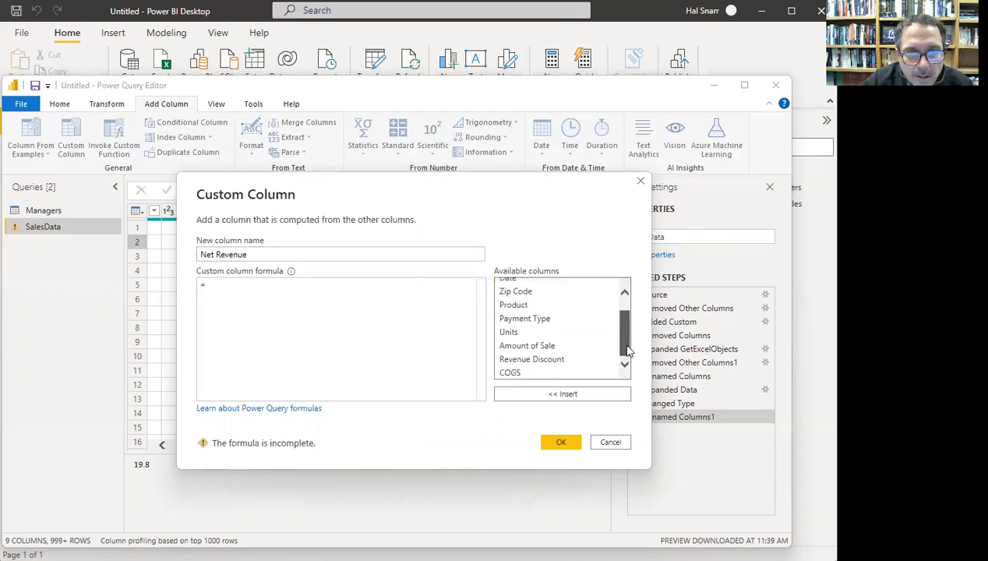
double_click(536, 347)
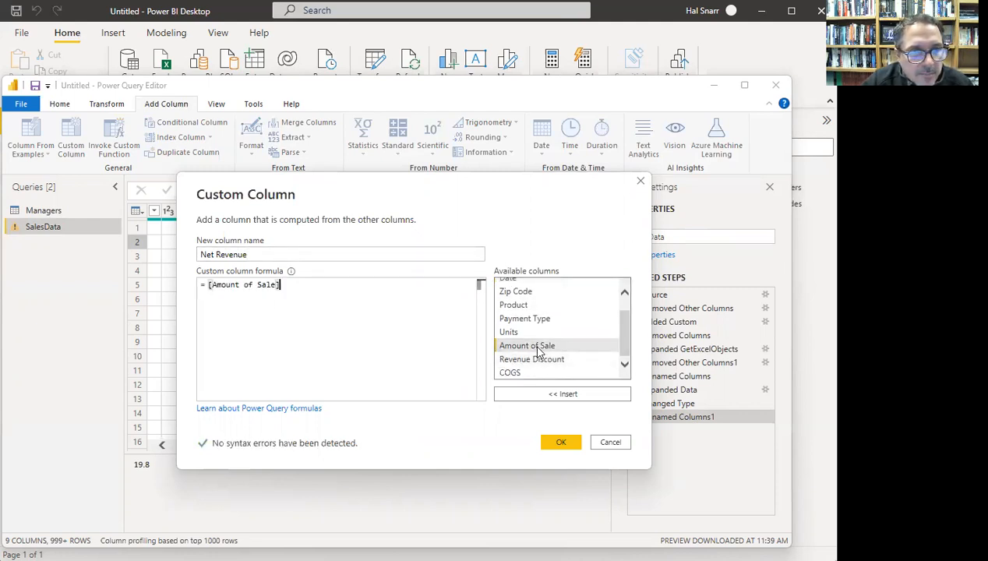
text(-)
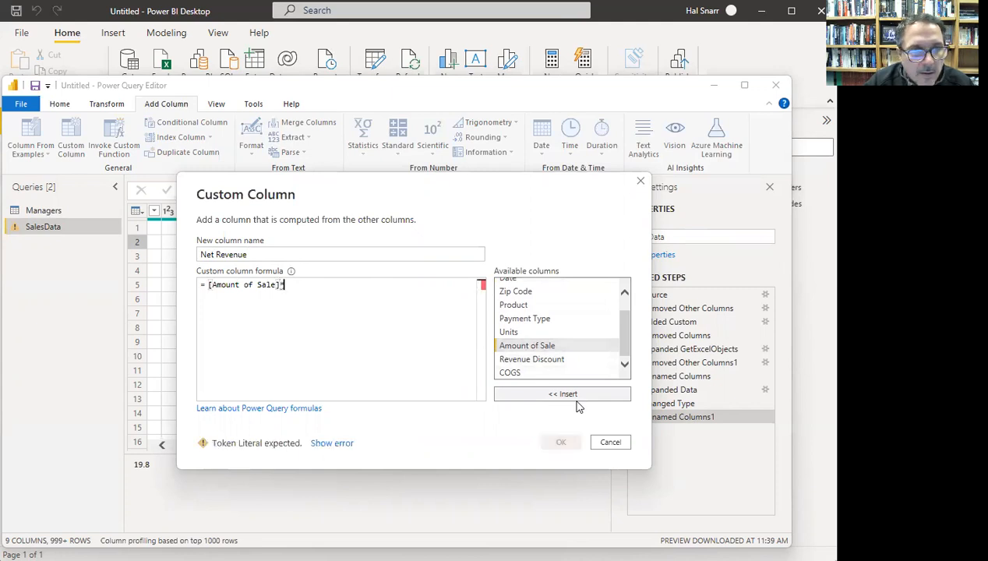
double_click(546, 362)
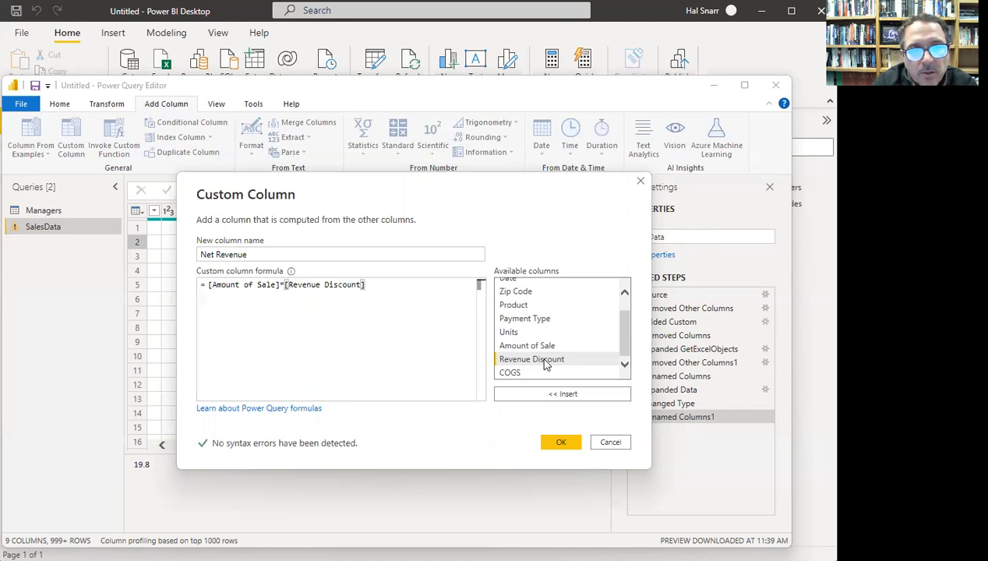
- Edit the formula into [Amount of Sale]*(1-[Revenue Discount])
click(209, 284)
text(()
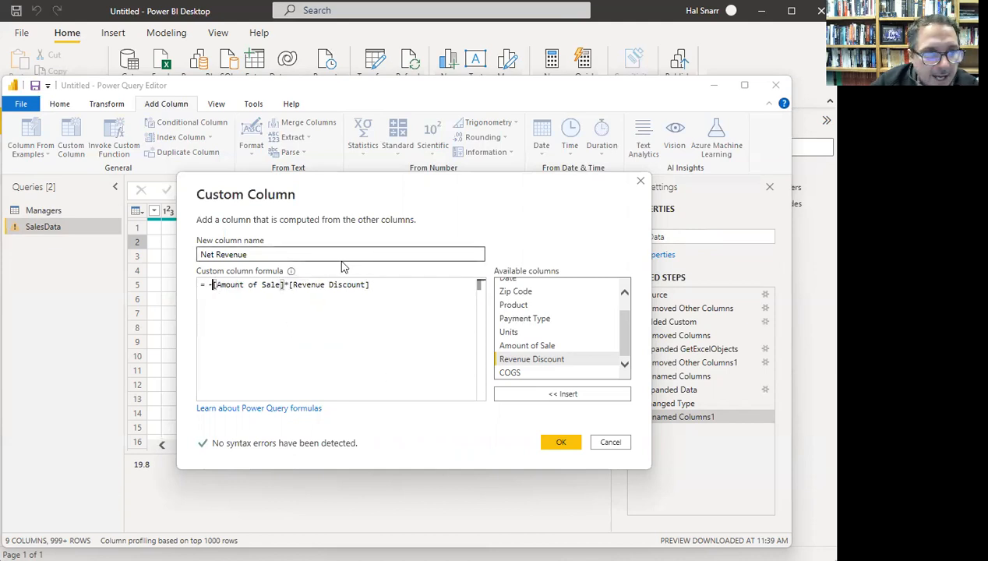
double_click(528, 346)
text(-)
drag(209, 285, 443, 286)
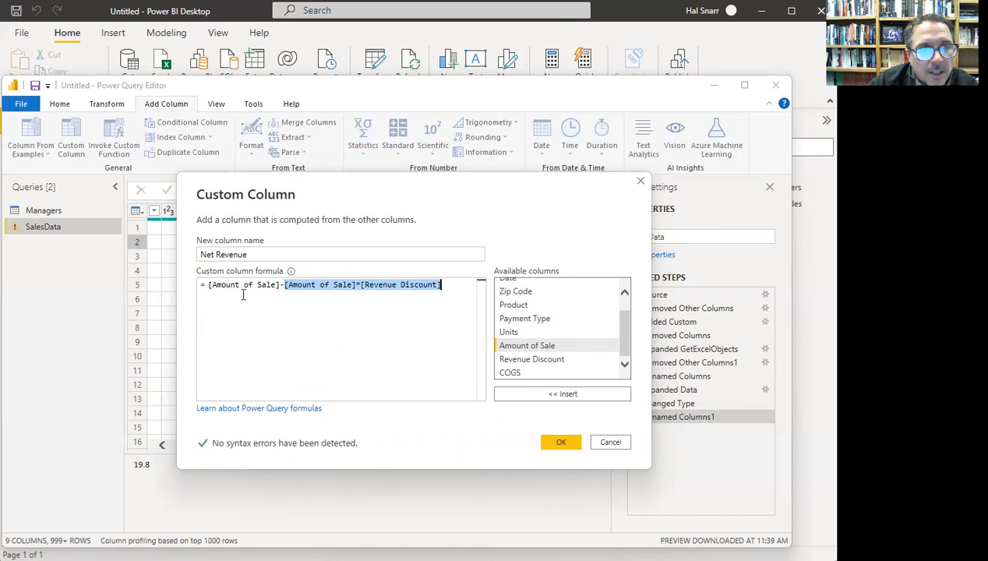
drag(206, 285, 281, 284)
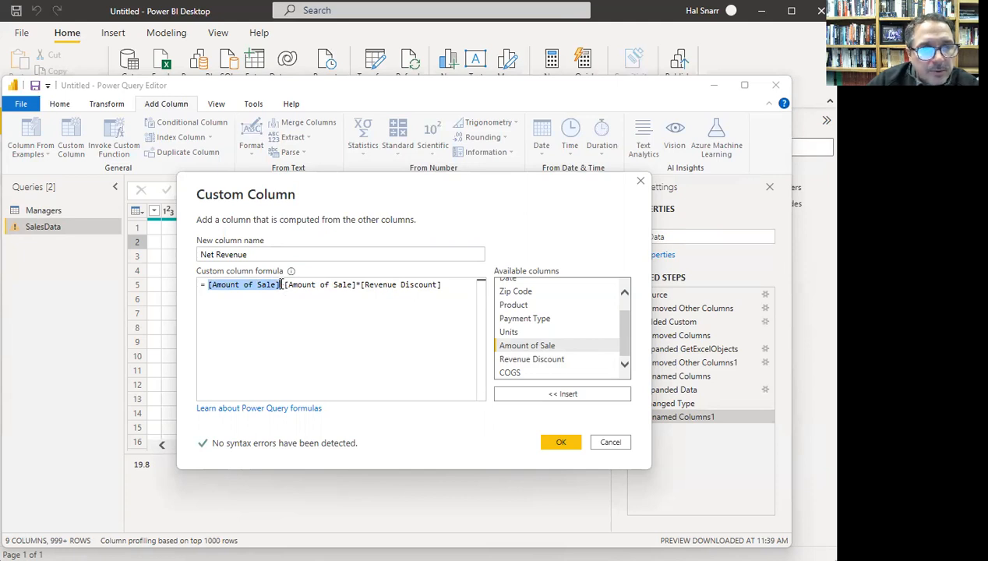
click(281, 284)
text(-)
key(BackSpace)
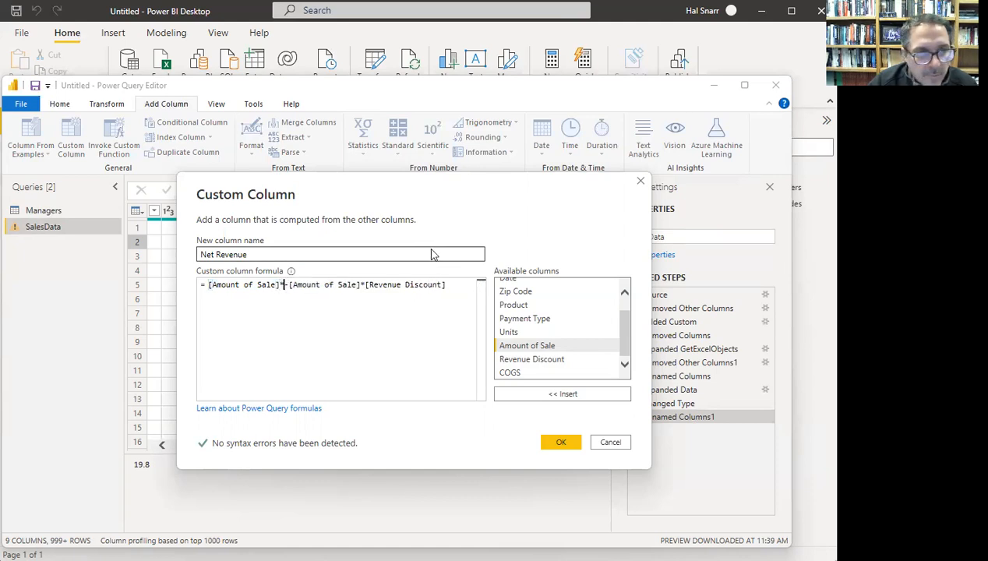
text(()
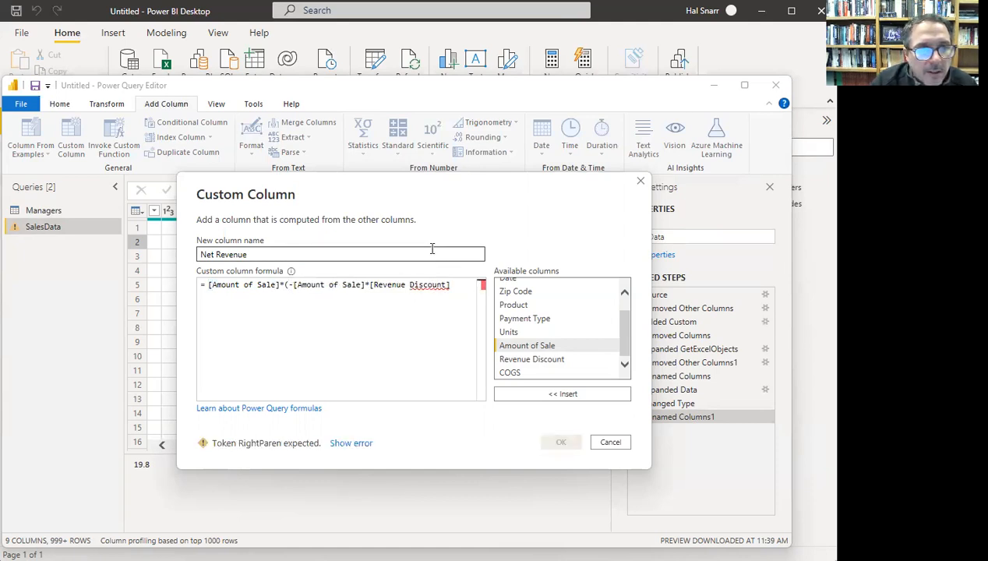
text(1)
key(Right)
key(Delete)
key(Delete)
key(Delete)
key(Delete)
key(Delete)
key(Delete)
key(Delete)
key(Delete)
key(Delete)
key(Delete)
key(Delete)
key(Delete)
key(Delete)
key(Delete)
key(Delete)
key(Delete)
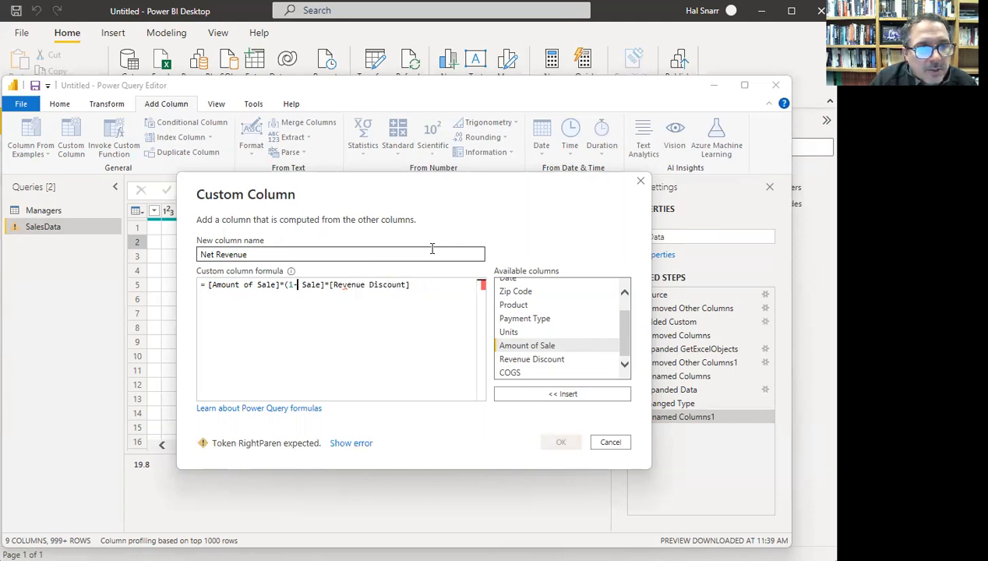
key(Delete)
key(Left)
key(Left)
key(Right)
key(Right)
key(Right)
key(Right)
key(Right)
key(Right)
key(Right)
key(Right)
key(Right)
key(Right)
key(Right)
key(Right)
key(Right)
key(Right)
key(Right)
key(Right)
key(Right)
key(Right)
key(Right)
key(Right)
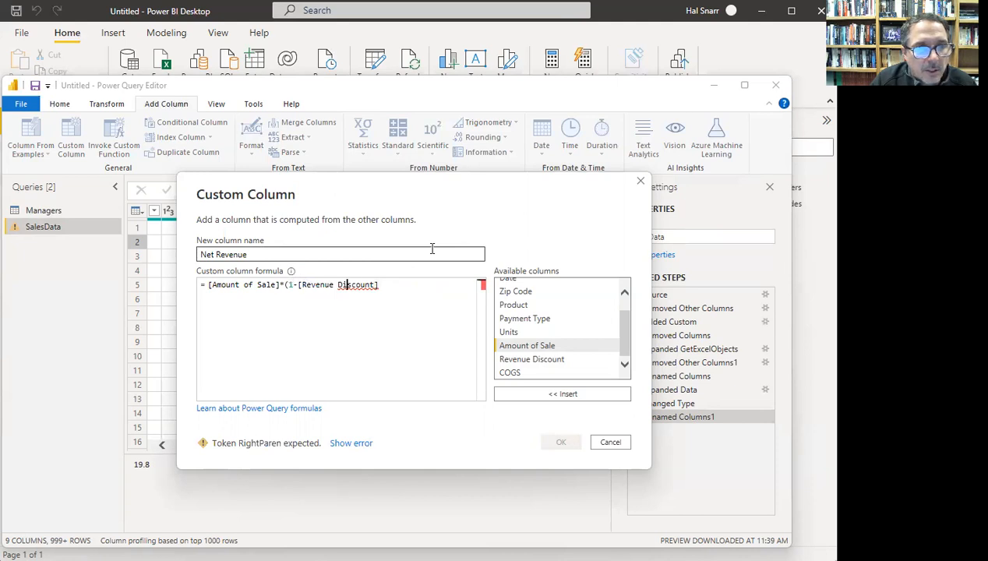
text())
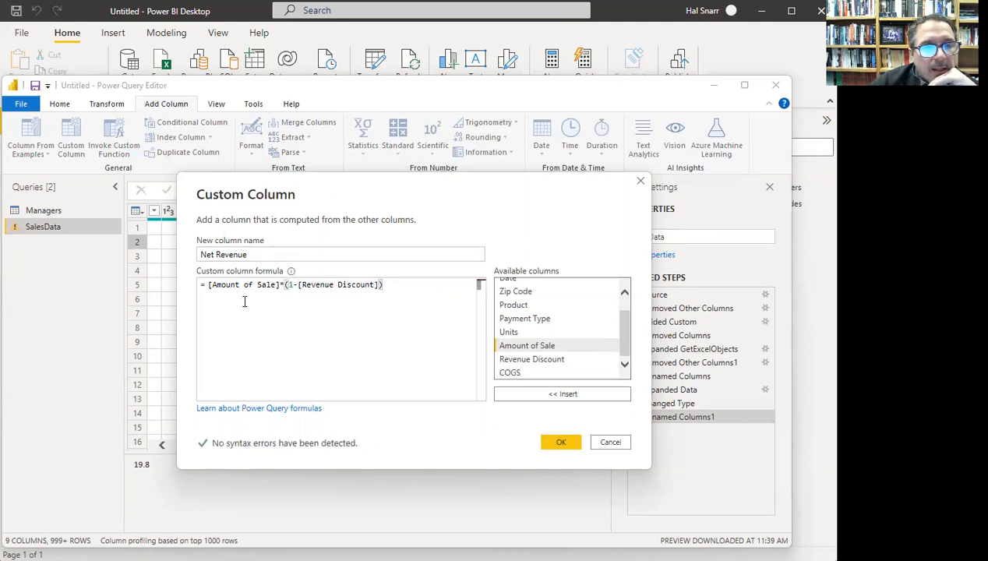
- Review the (1-[Revenue Discount]) discount factor in the formula
drag(209, 285, 382, 284)
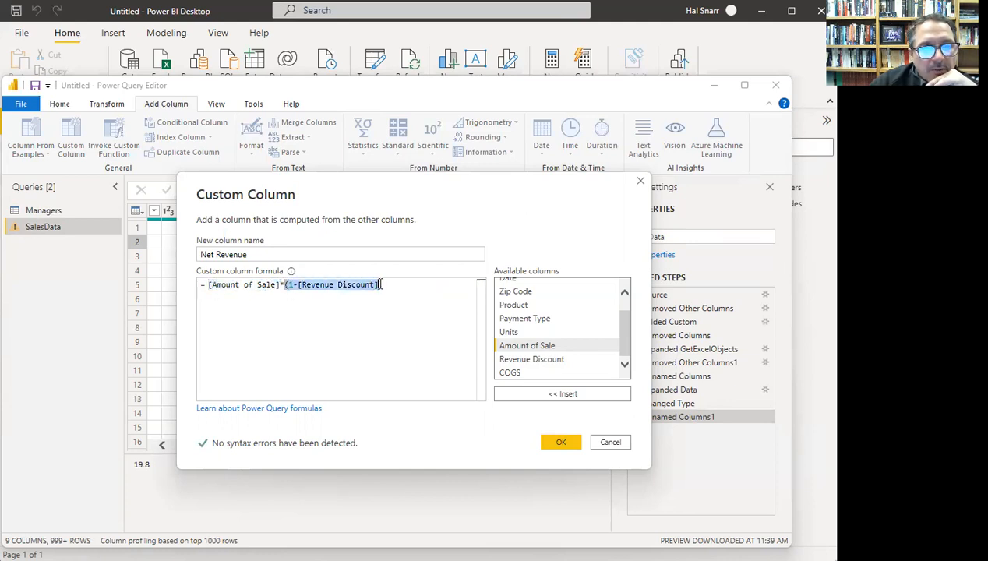
click(332, 295)
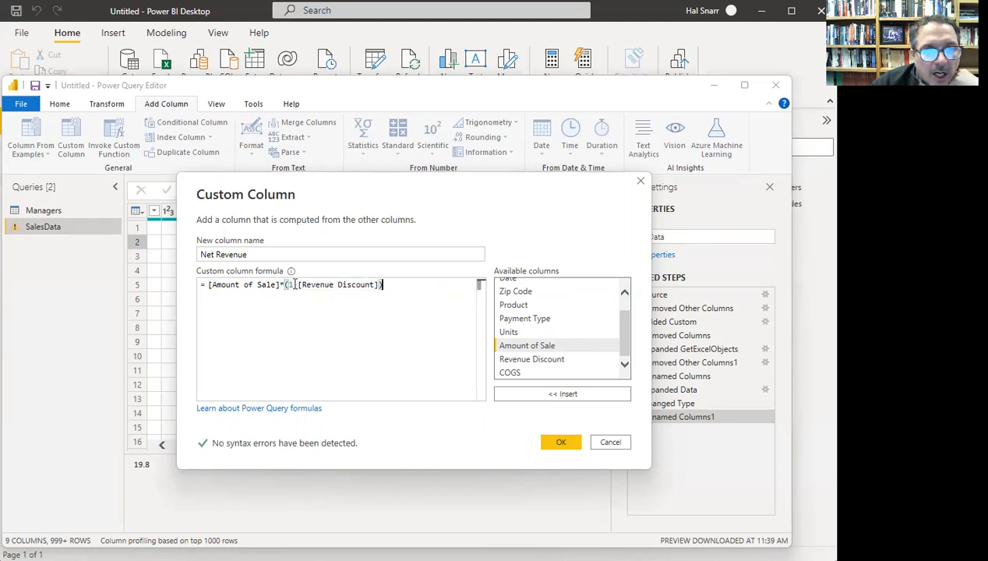
drag(284, 285, 383, 285)
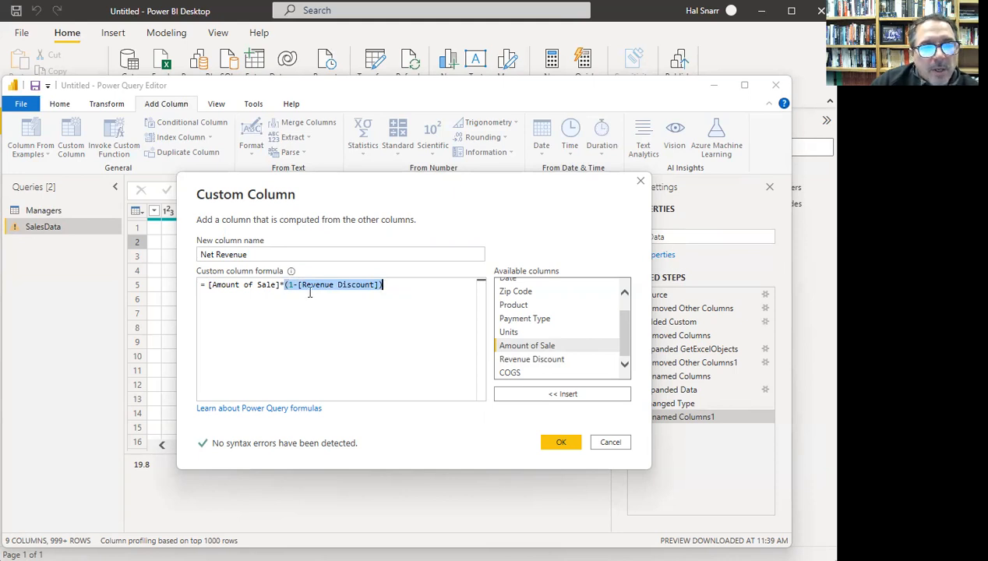
key(Right)
drag(298, 284, 375, 287)
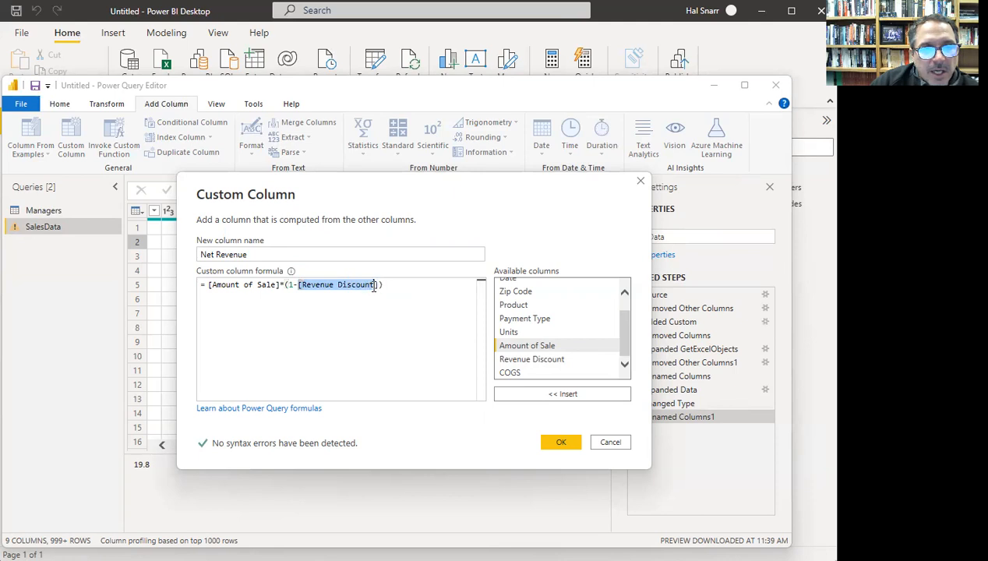
drag(285, 285, 384, 288)
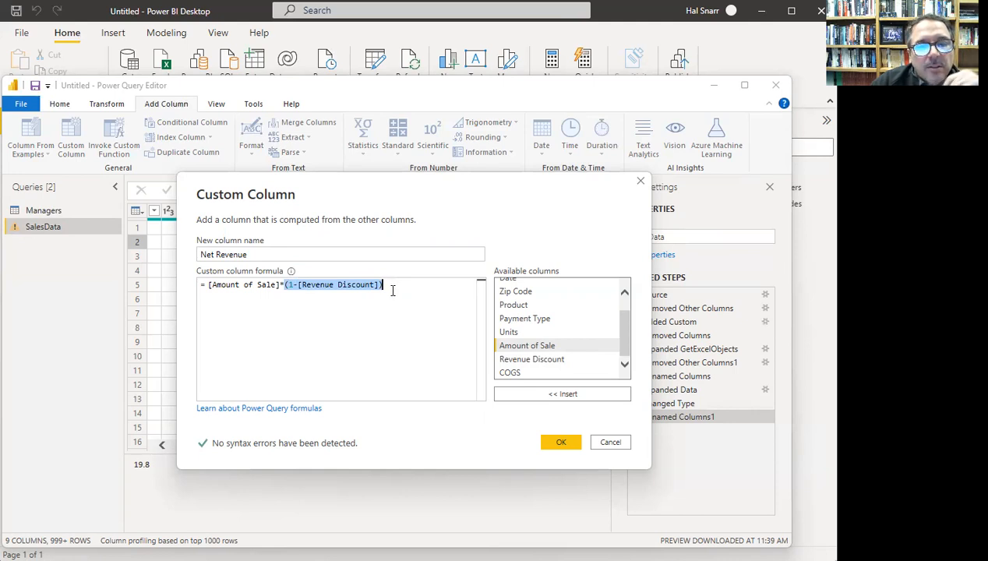
click(393, 285)
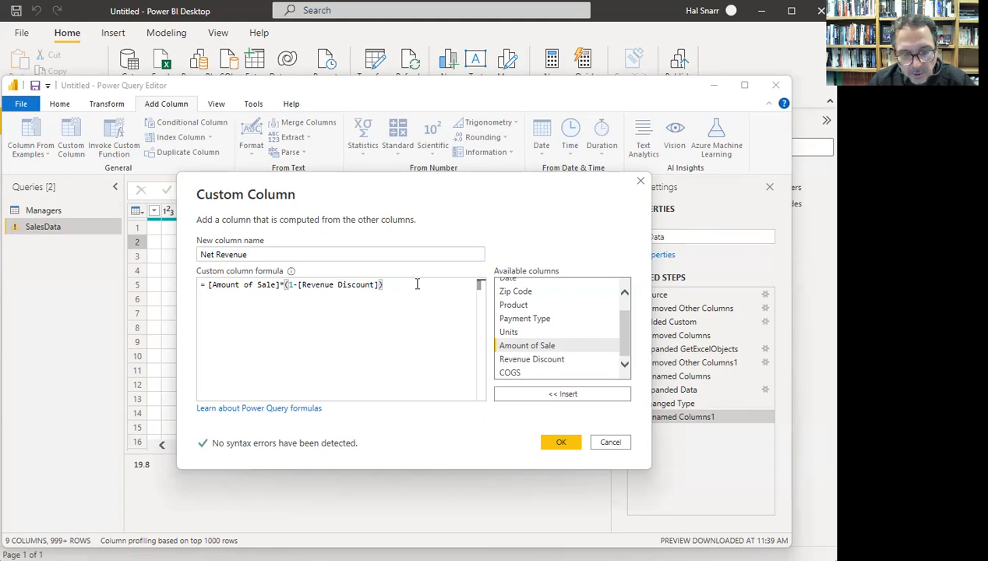
- Wrap the Net Revenue formula in Number.Round(..., 2) to round to two decimals
text(,2)
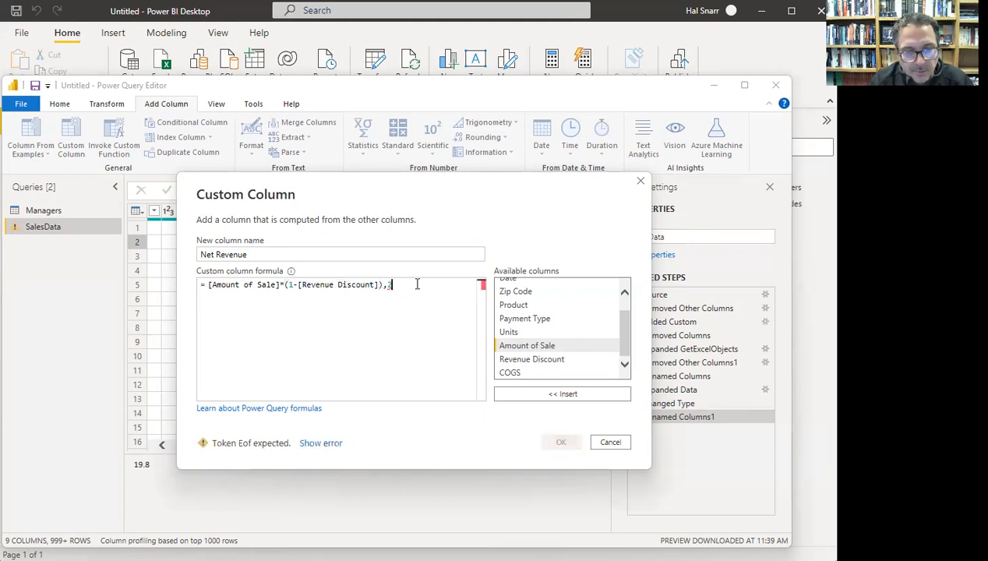
key(Left)
key(Left)
key(Right)
key(Left)
key(Right)
key(Right)
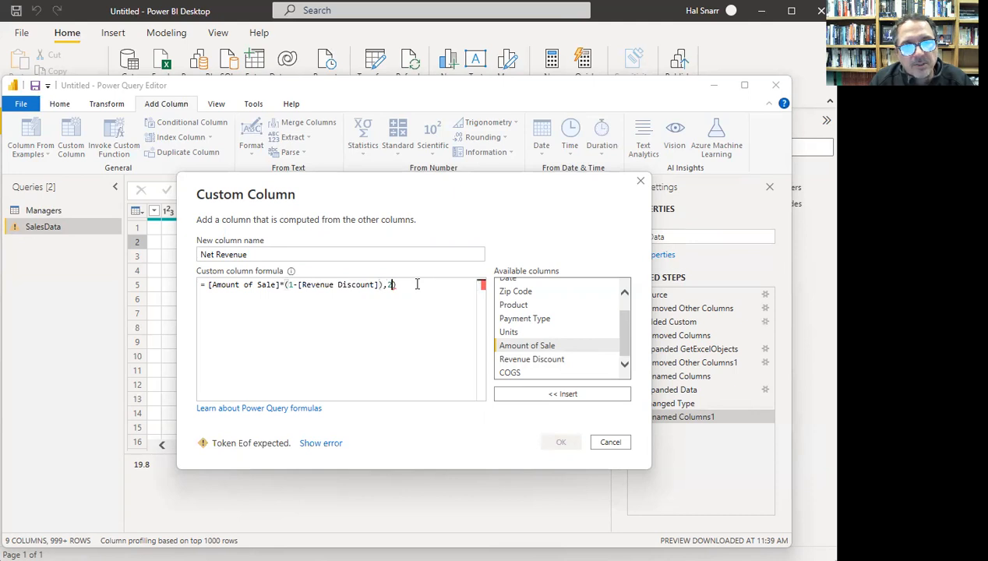
key(Left)
key(Left)
key(Left)
key(Left)
key(Left)
key(Left)
key(Left)
key(Left)
key(Left)
key(Left)
key(Left)
key(Left)
key(Left)
key(Left)
key(Left)
key(Left)
key(Left)
key(Left)
key(Left)
key(Left)
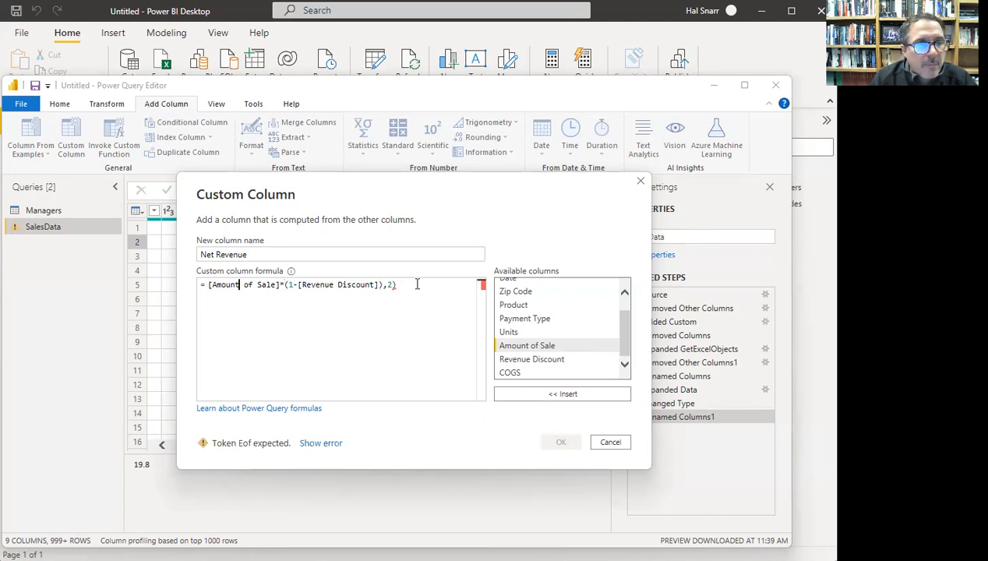
key(Left)
text(()
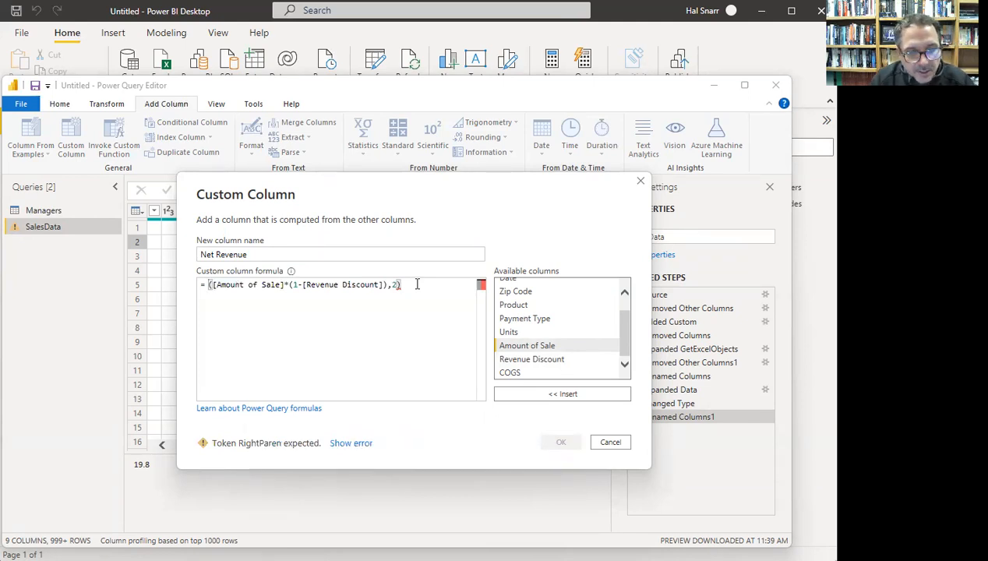
text(Number.)
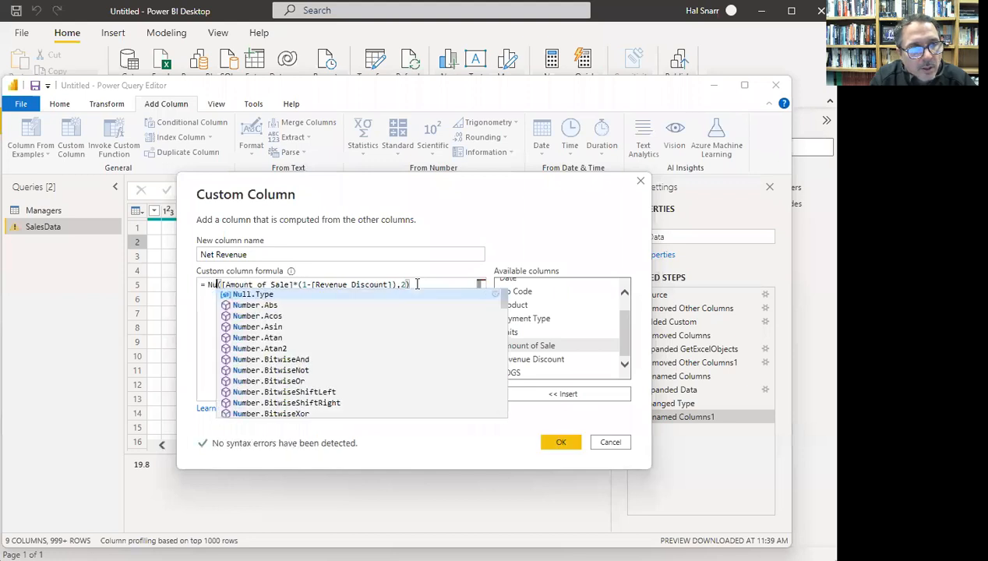
text(Round)
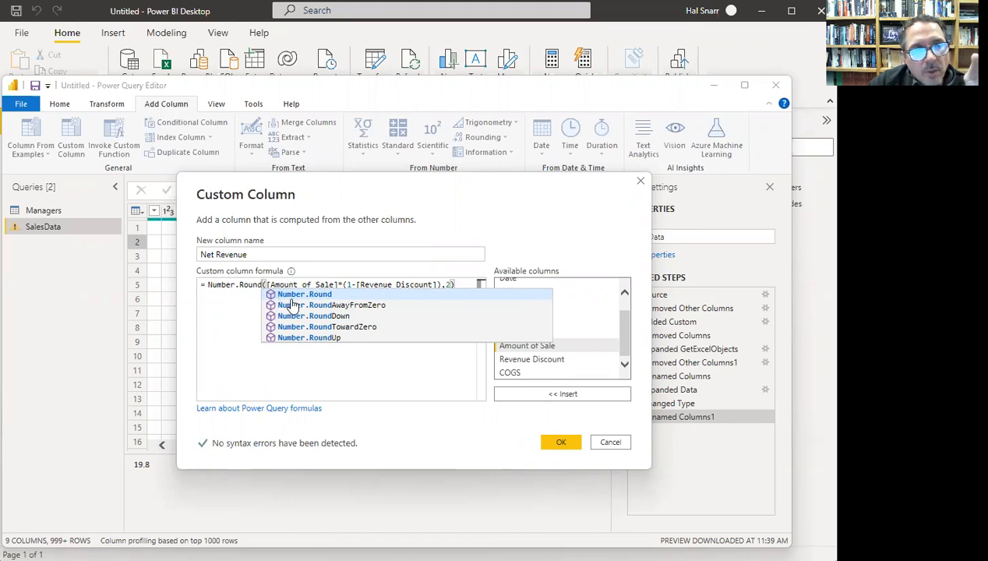
click(459, 281)
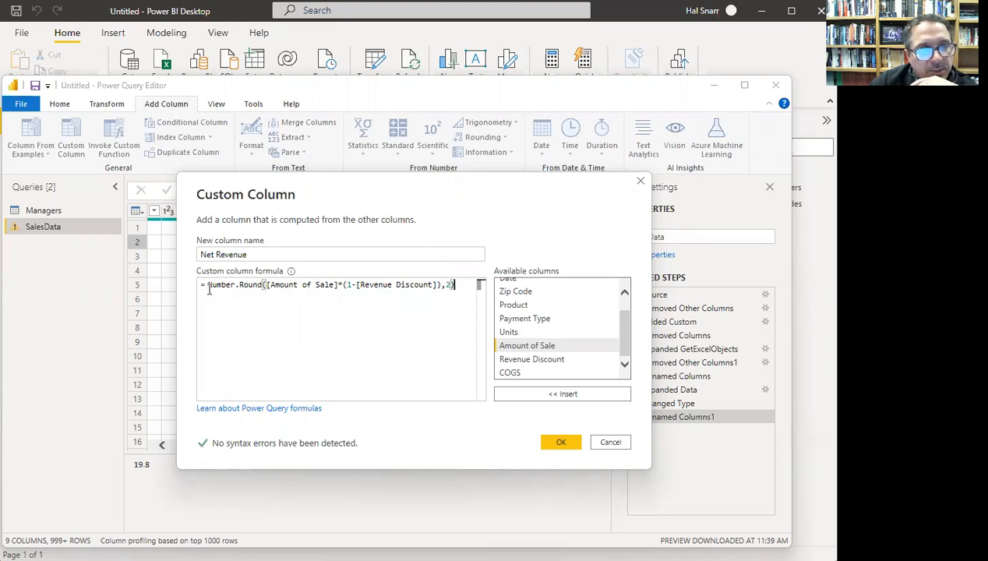
- Check the Number.Round([Amount of Sale]*(1-[Revenue Discount]),2) formula and add the Net Revenue column
drag(209, 285, 262, 284)
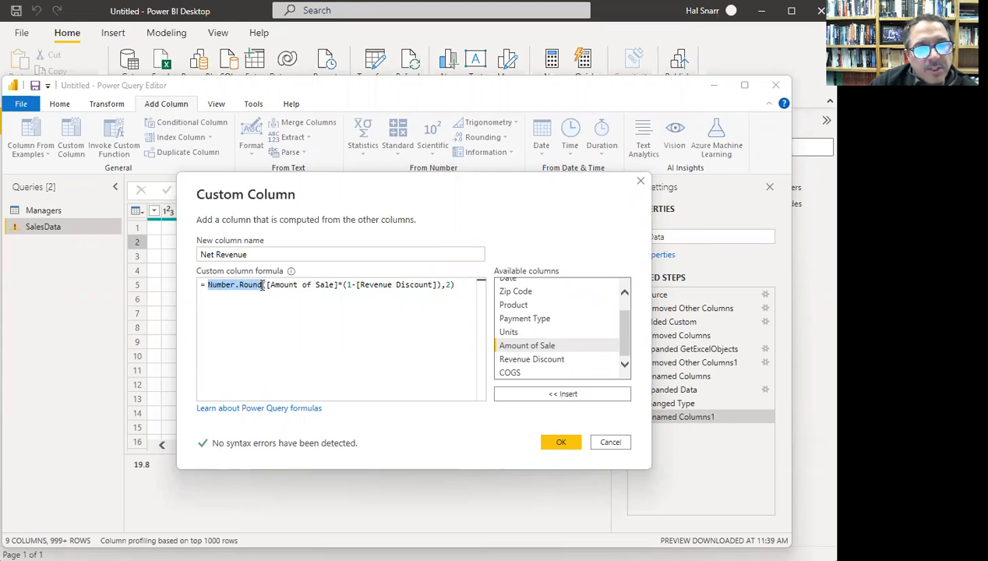
drag(267, 285, 335, 285)
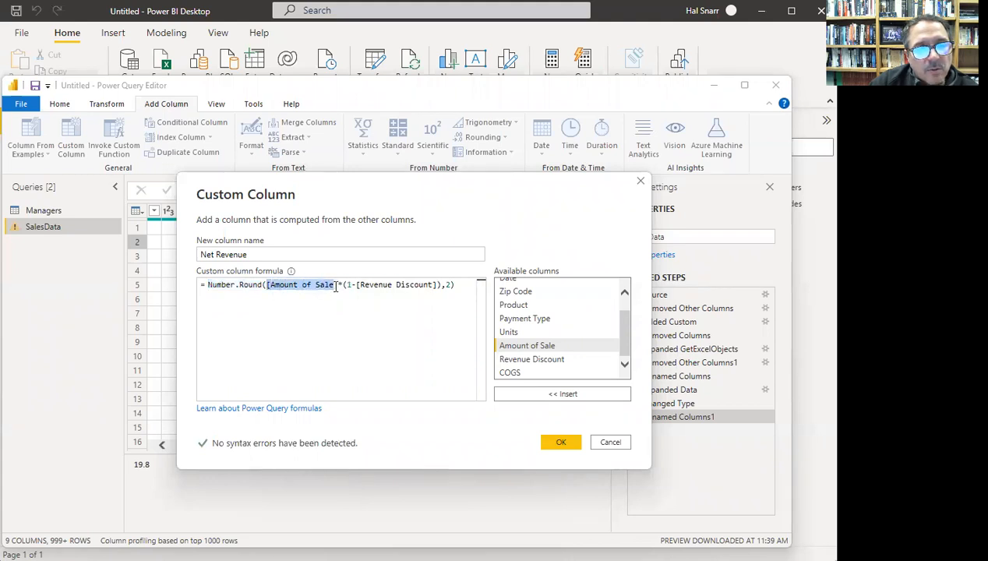
click(333, 299)
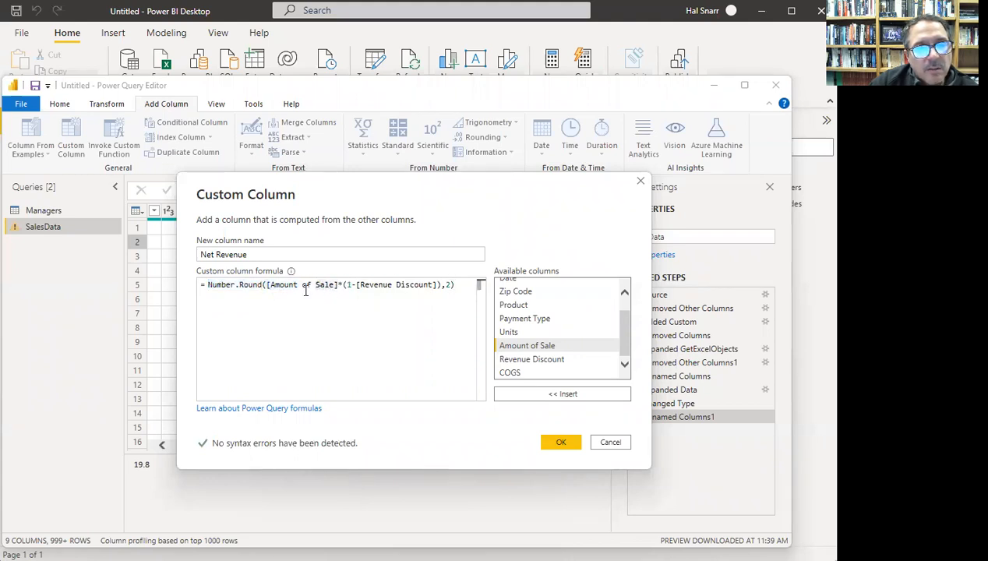
click(268, 286)
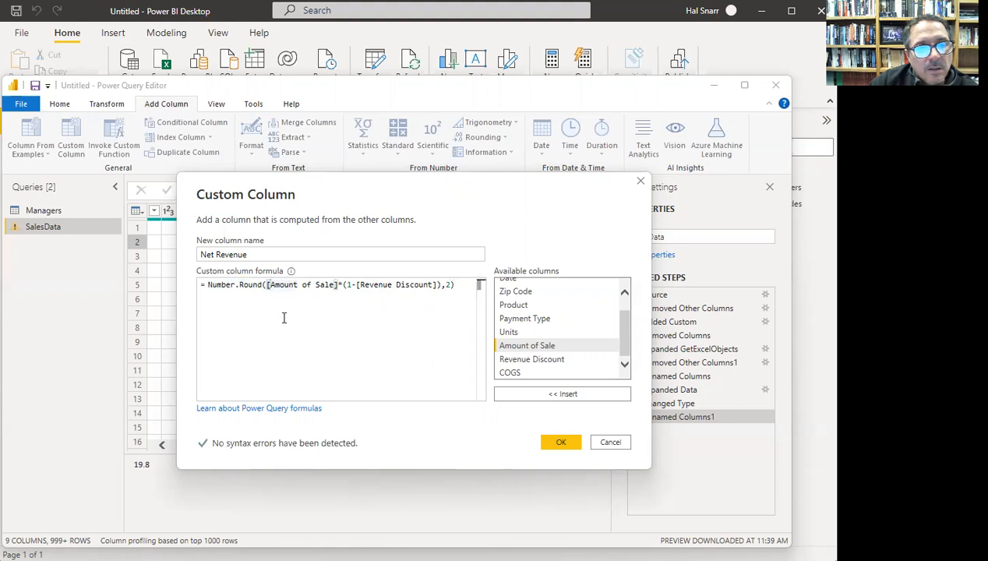
click(357, 286)
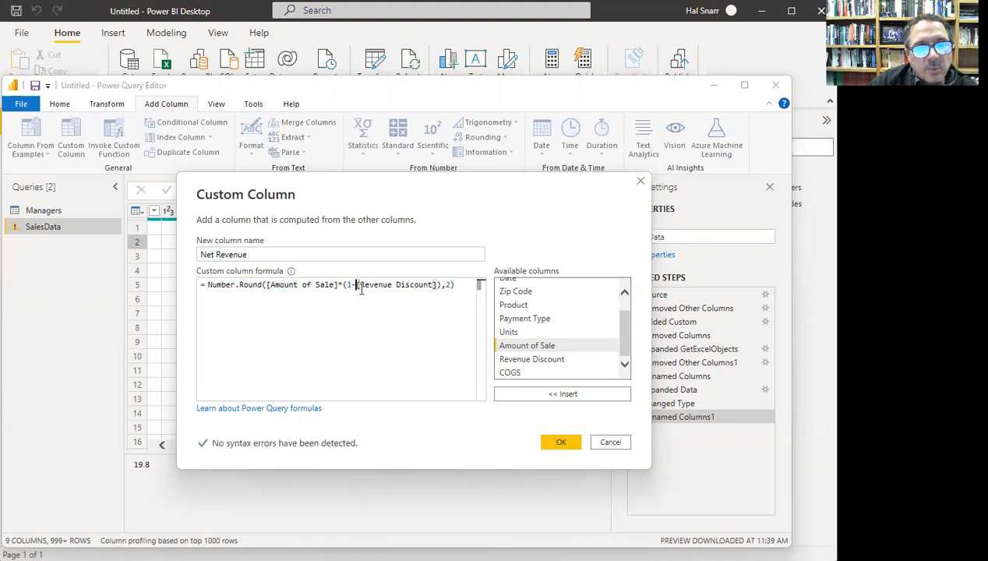
click(467, 285)
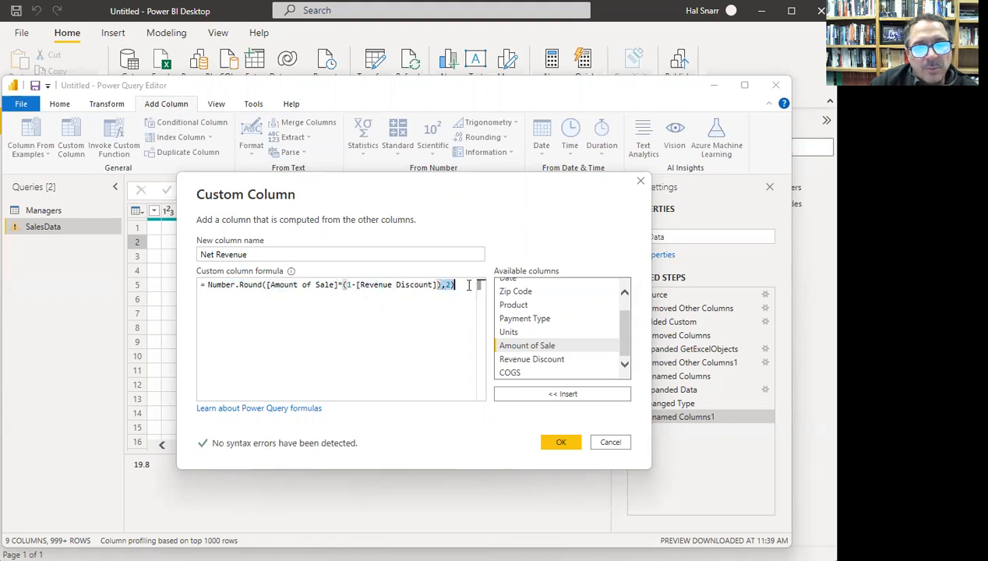
click(207, 286)
click(263, 285)
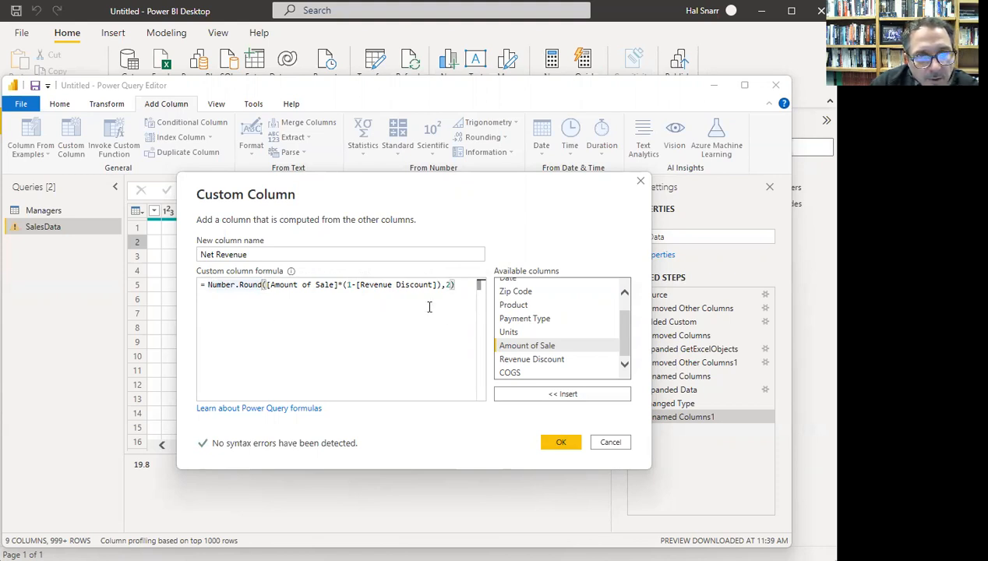
click(268, 285)
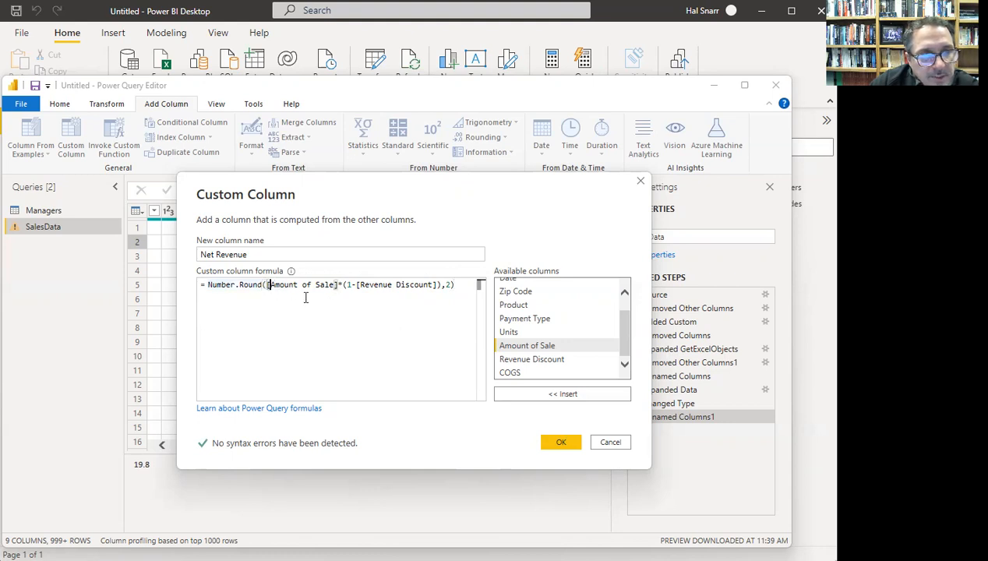
click(343, 285)
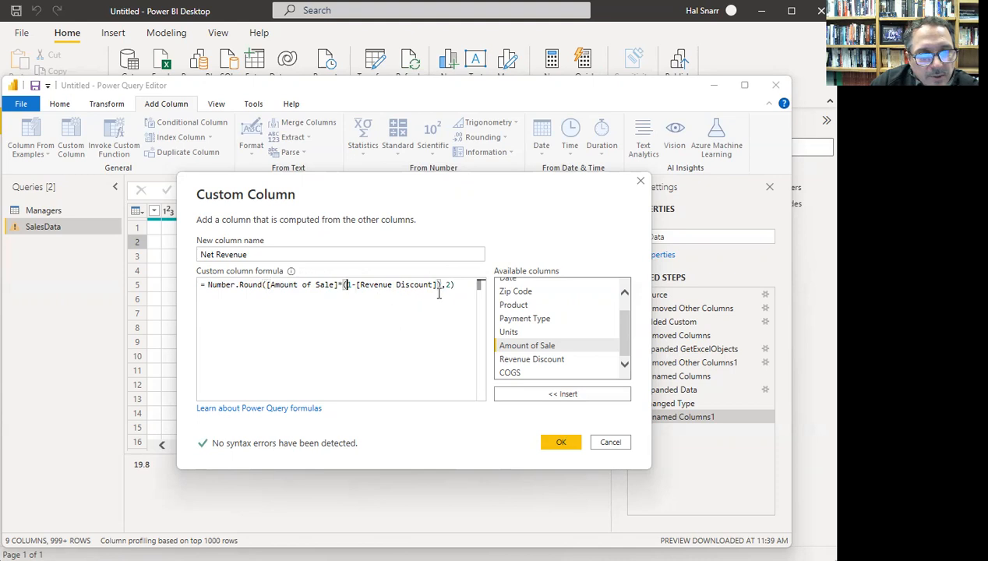
click(357, 285)
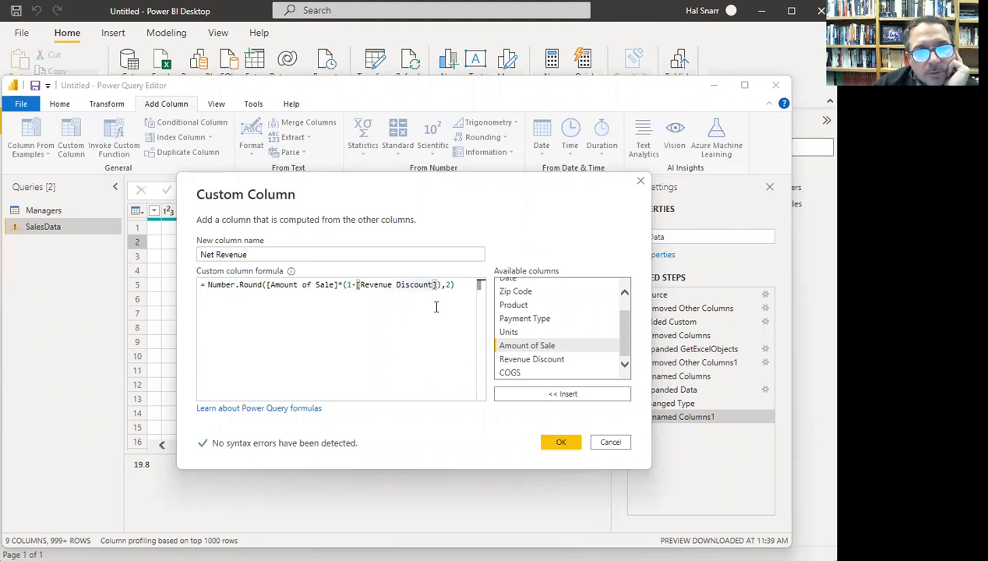
drag(439, 285, 457, 285)
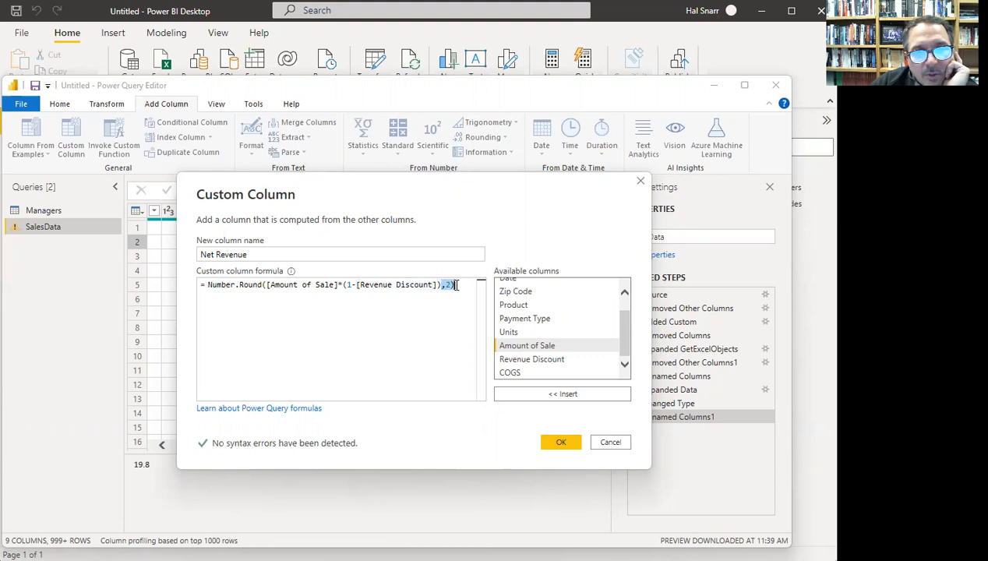
click(559, 443)
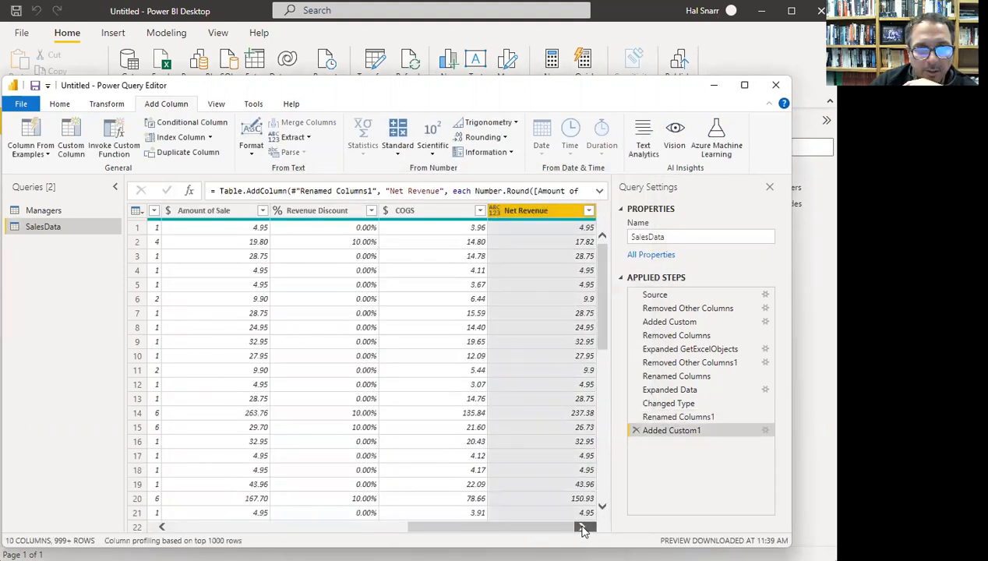
- Inspect Net Revenue values like 17.82 and set the column to fixed decimal currency
click(581, 228)
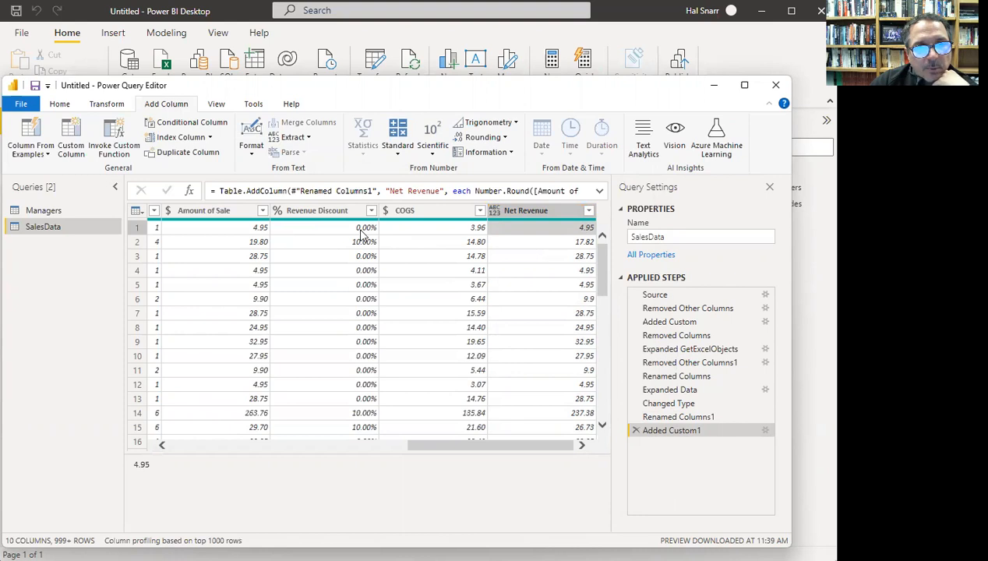
click(568, 243)
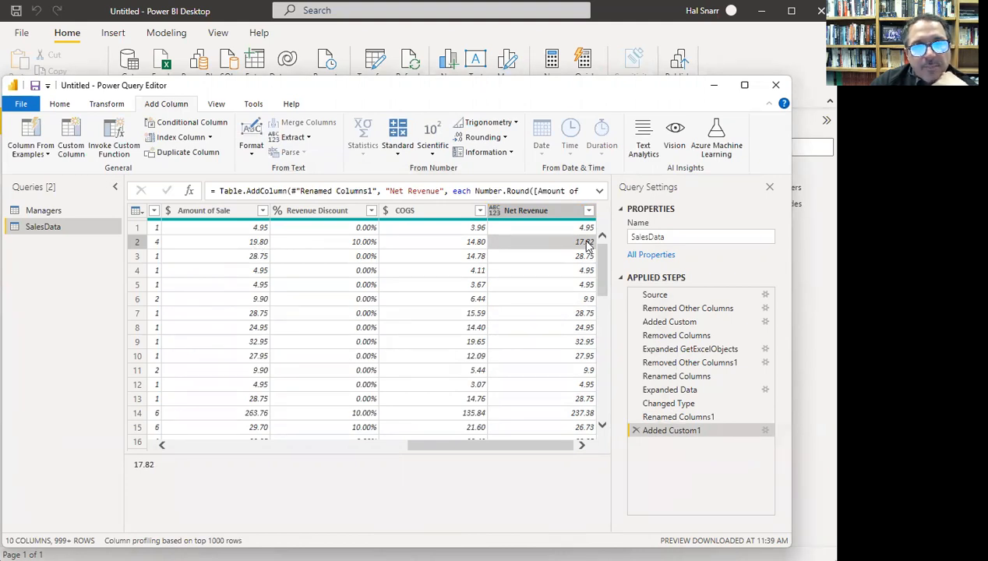
click(494, 212)
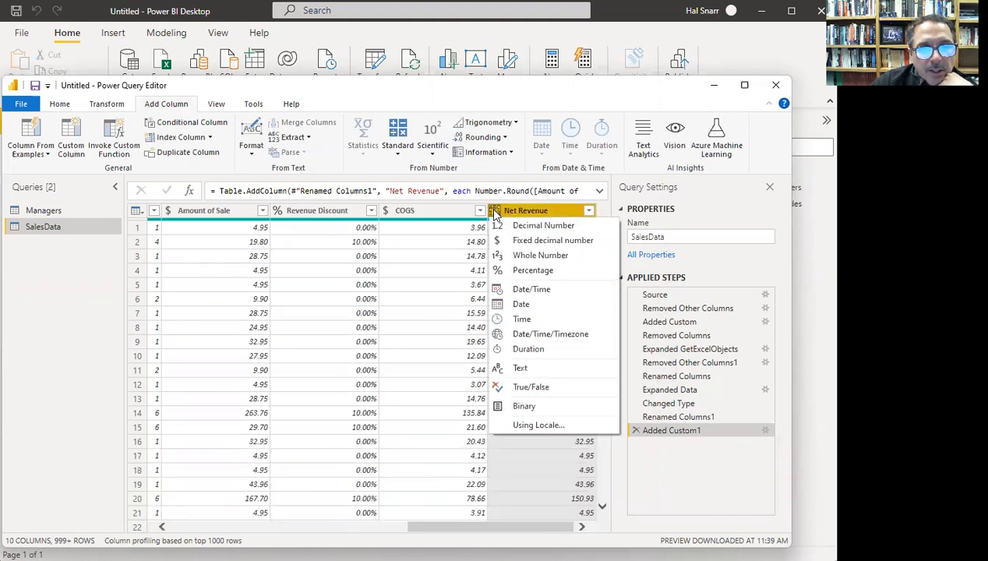
click(500, 242)
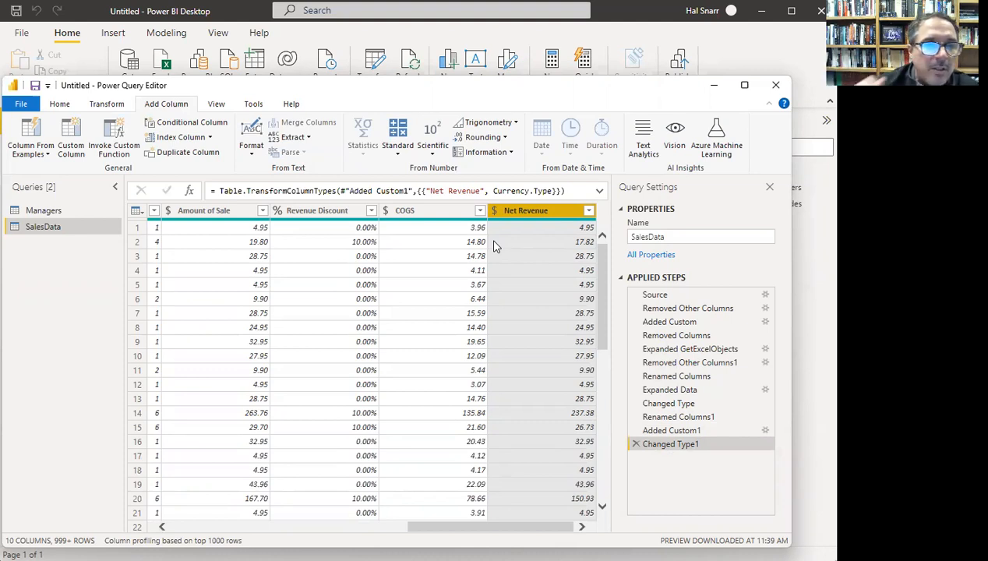
- Delete the Amount of Sale and Revenue Discount columns, leaving 8 columns in SalesData
click(222, 210)
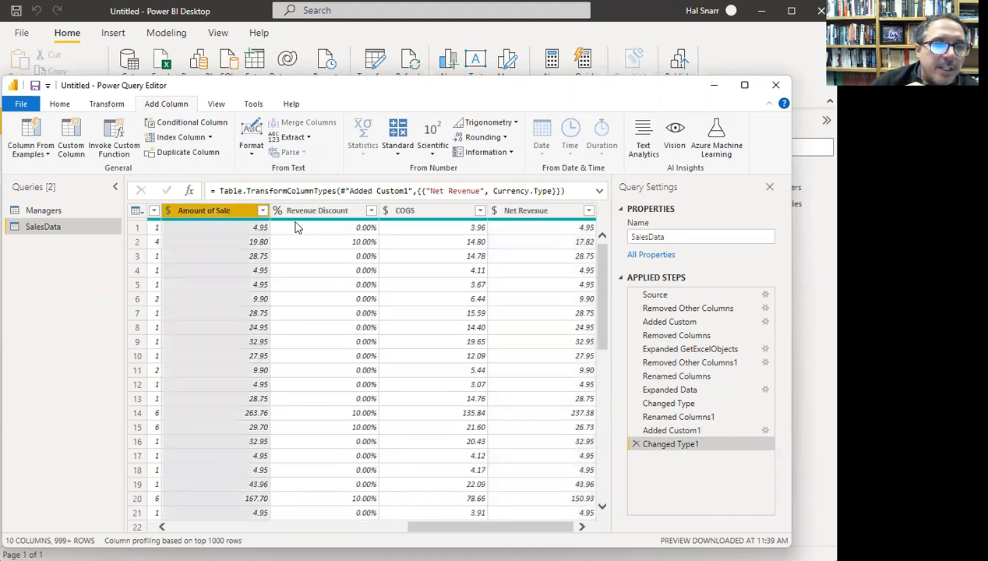
click(316, 212)
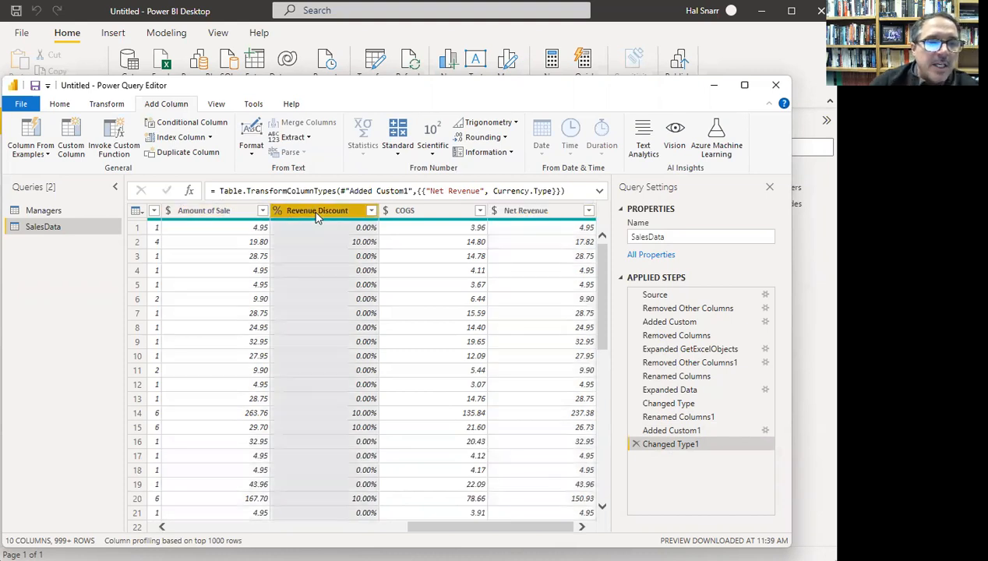
ctrl+click(228, 210)
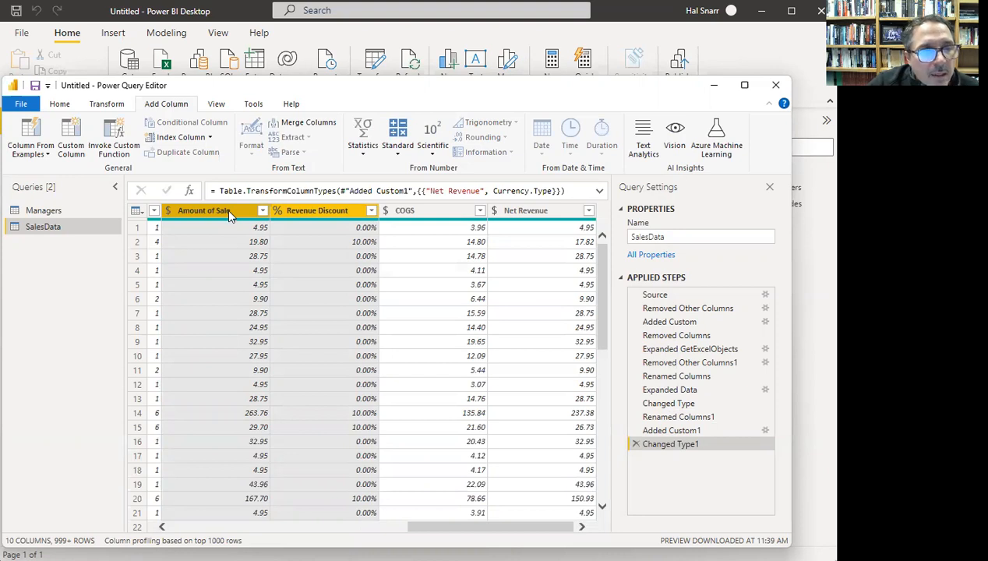
right_click(229, 216)
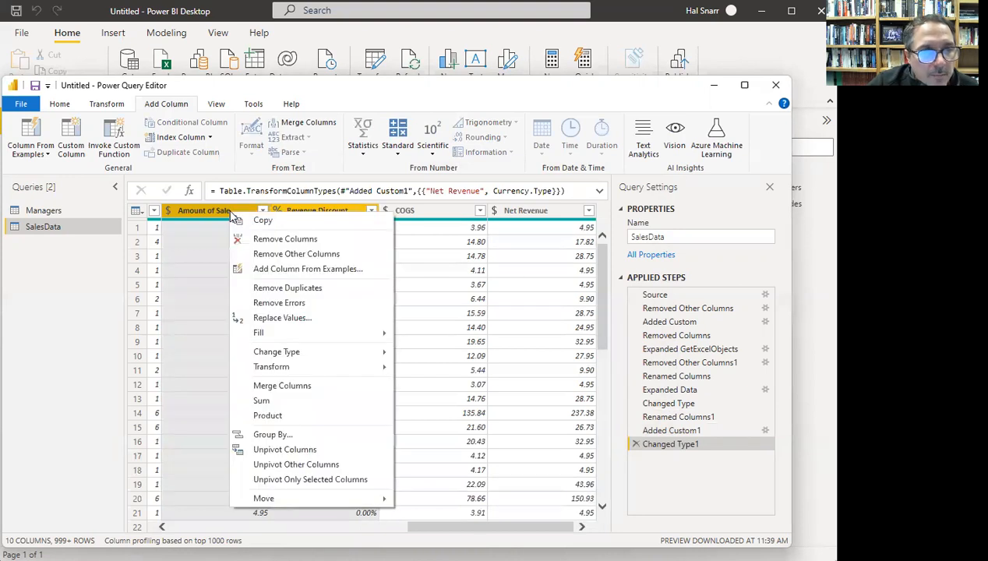
click(294, 242)
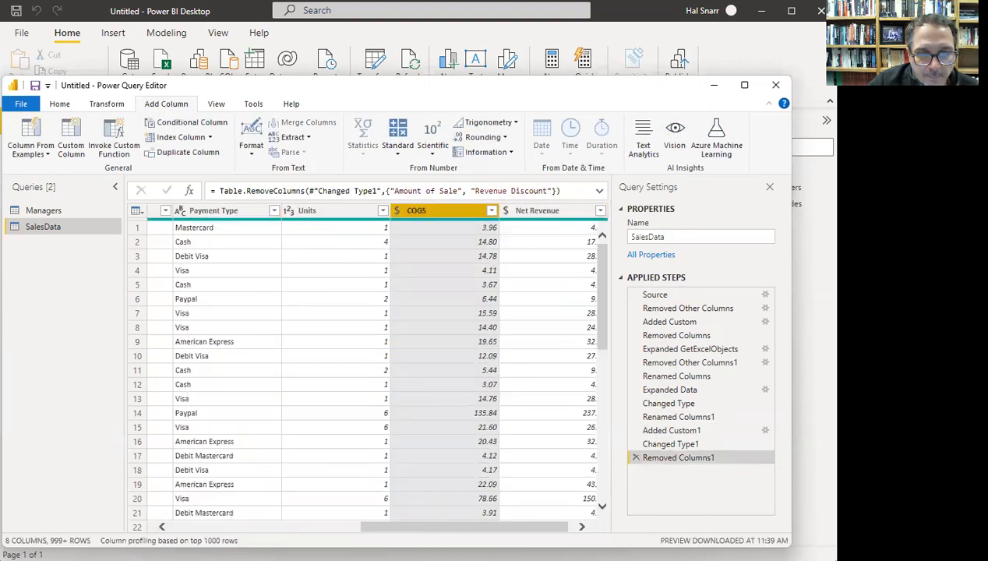
drag(491, 528, 530, 528)
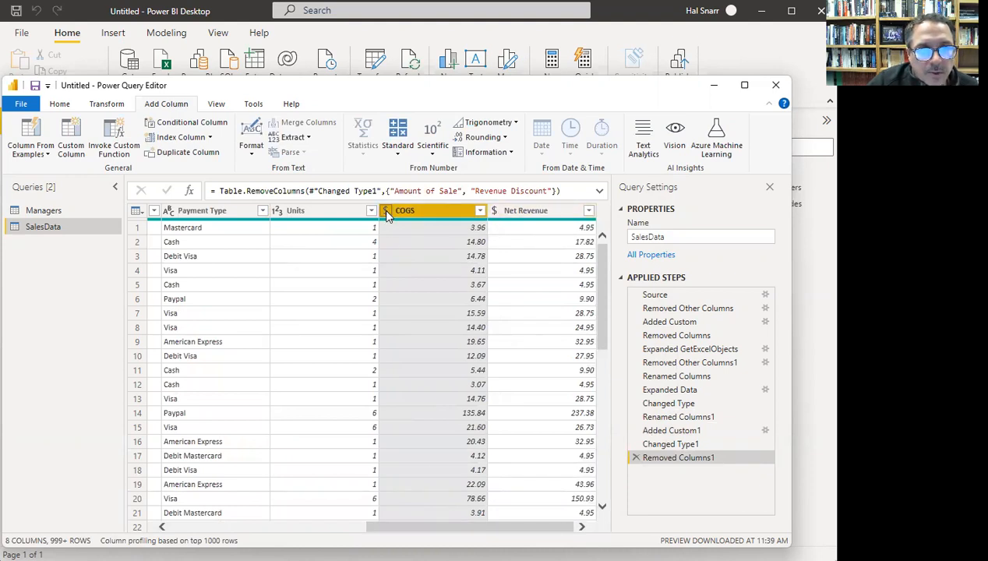
drag(404, 533, 297, 532)
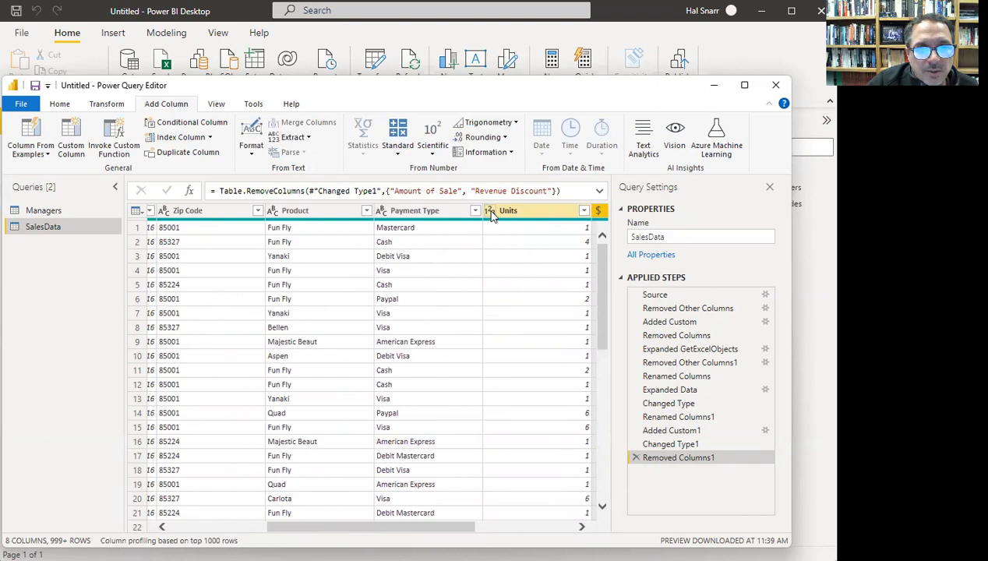
drag(412, 529, 394, 533)
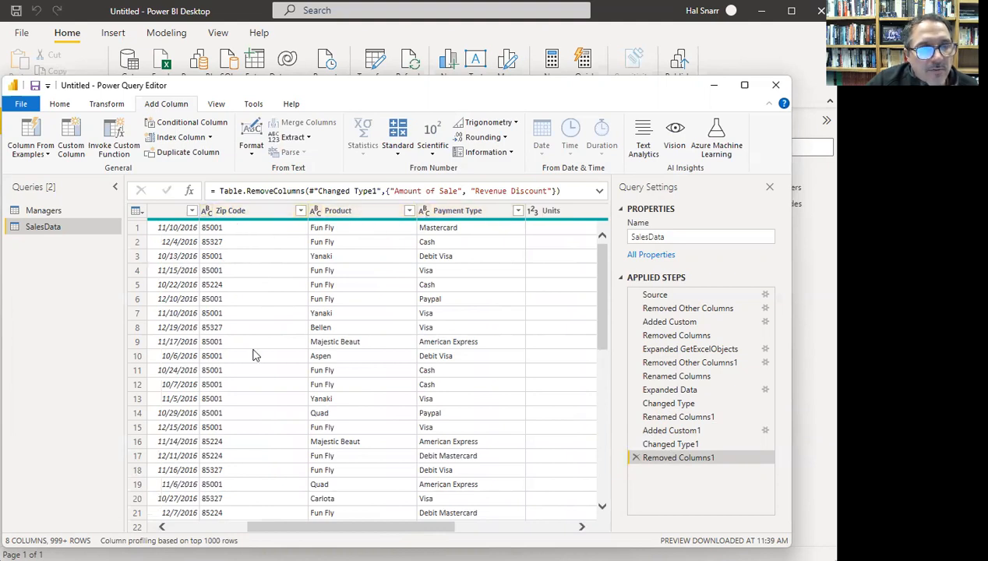
drag(316, 527, 209, 524)
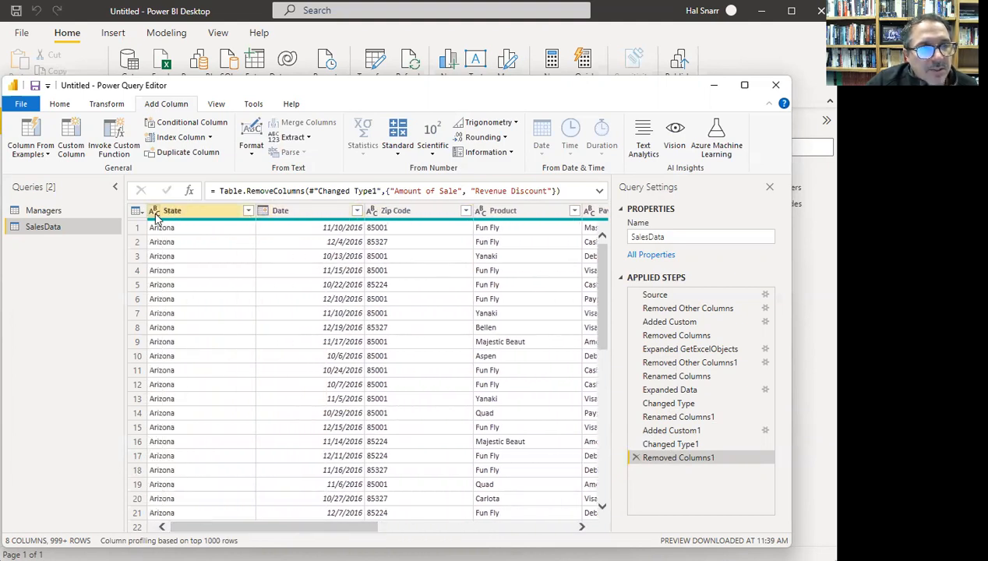
- Close the Power Query Editor with Close & Apply
click(61, 106)
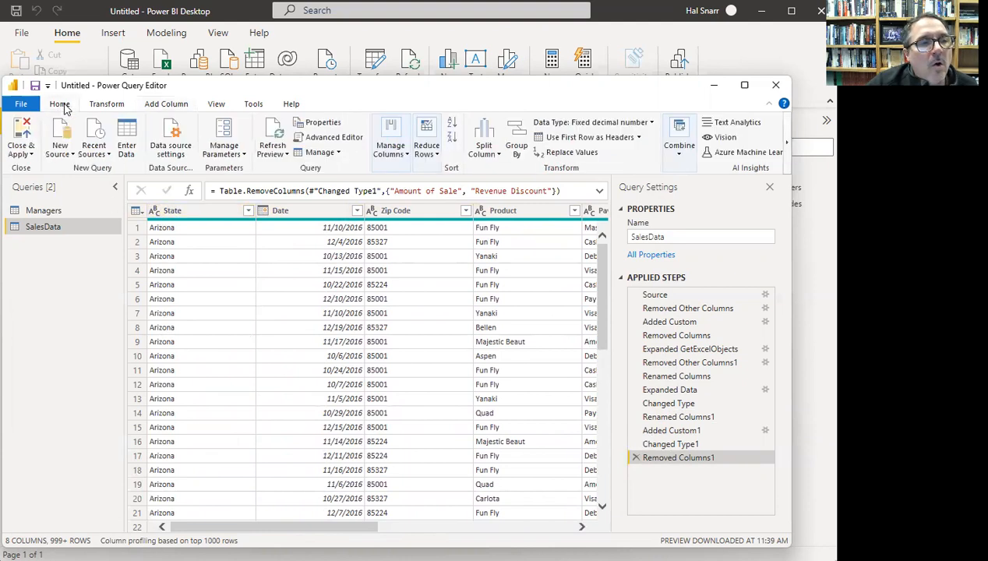
click(23, 134)
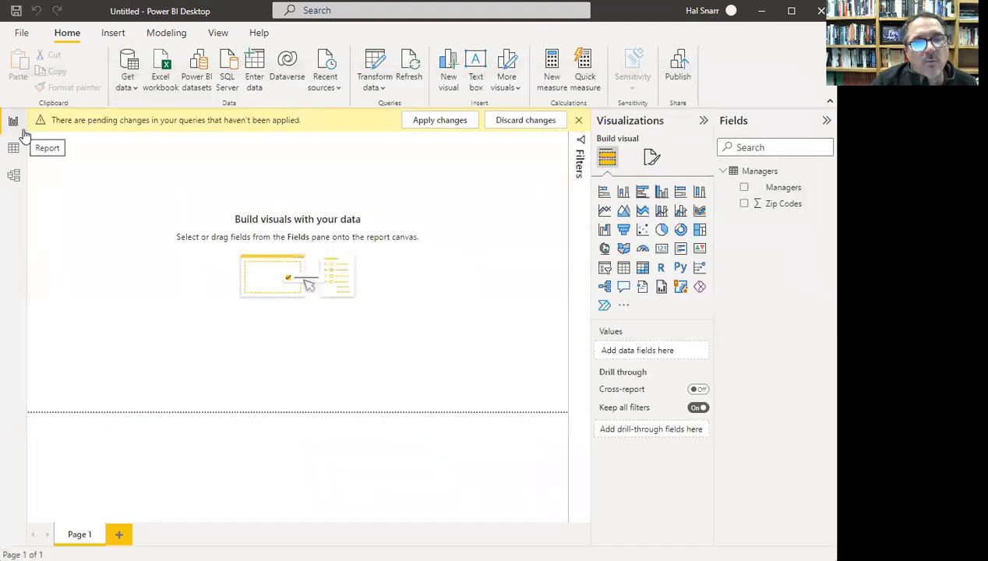
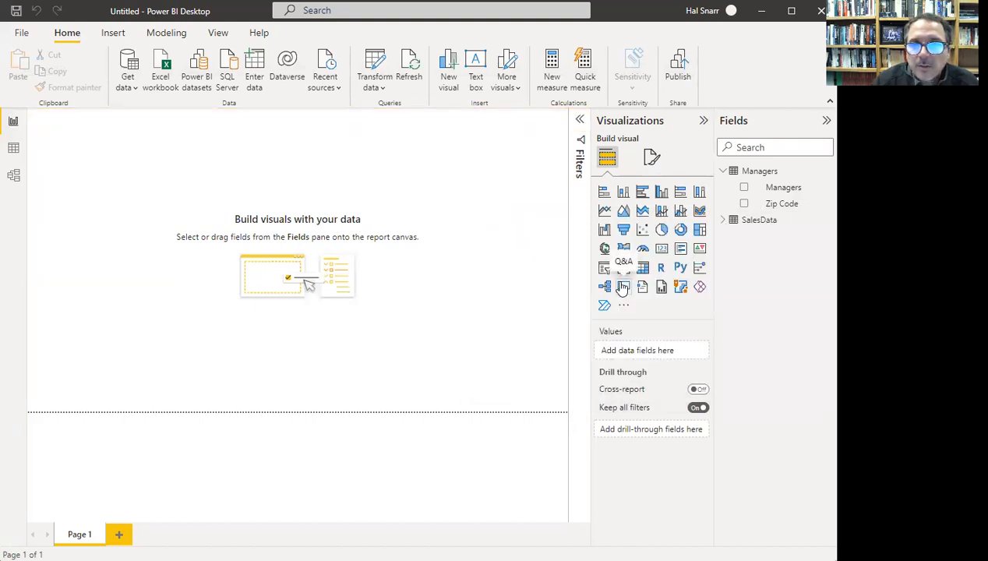
- Inspect the Managers and SalesData field lists, including SalesData's Zip Code field
click(724, 173)
click(724, 173)
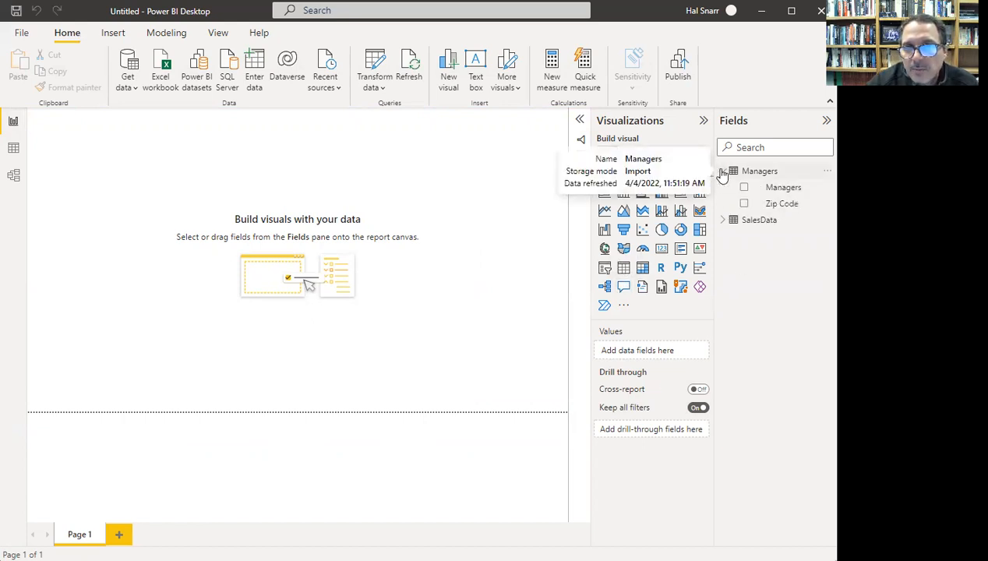
click(724, 173)
click(723, 188)
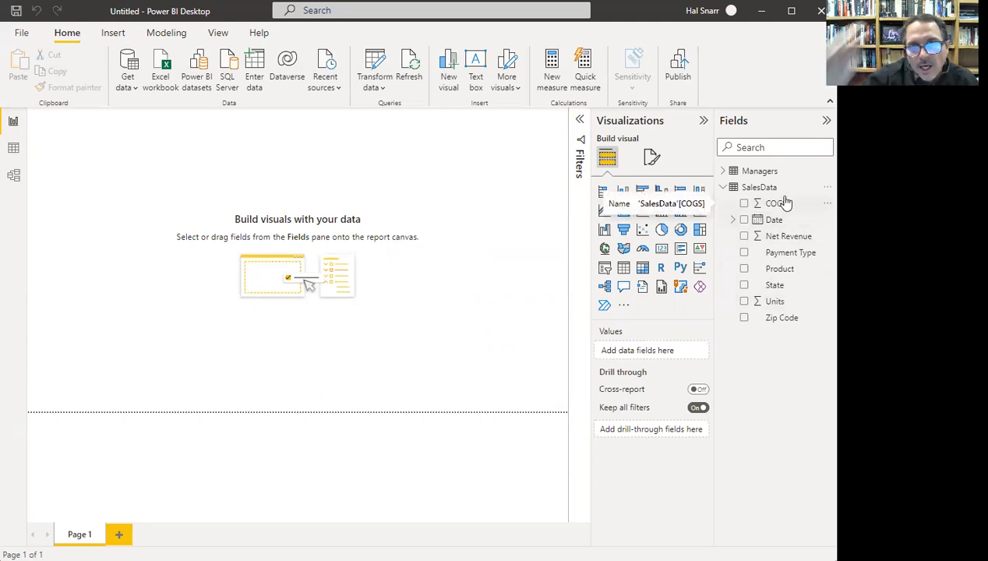
click(781, 320)
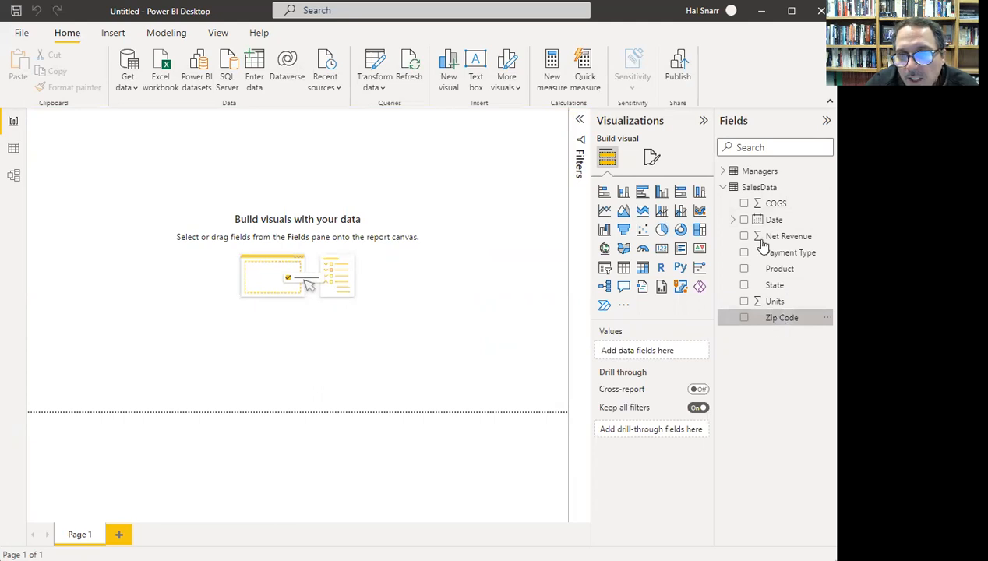
click(735, 189)
click(725, 172)
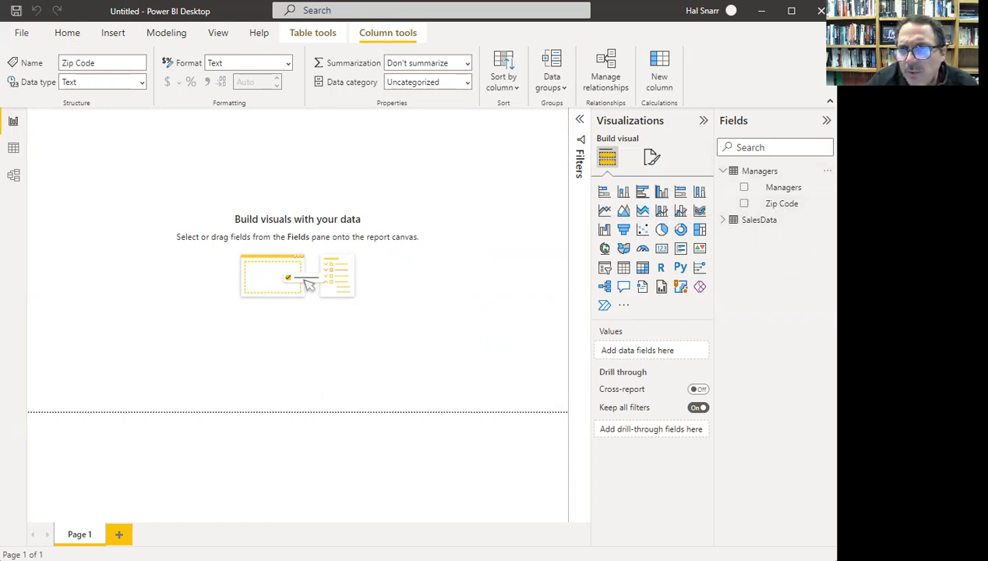
- In Model view, hide Properties, rearrange both table cards and select their relationship line
click(14, 176)
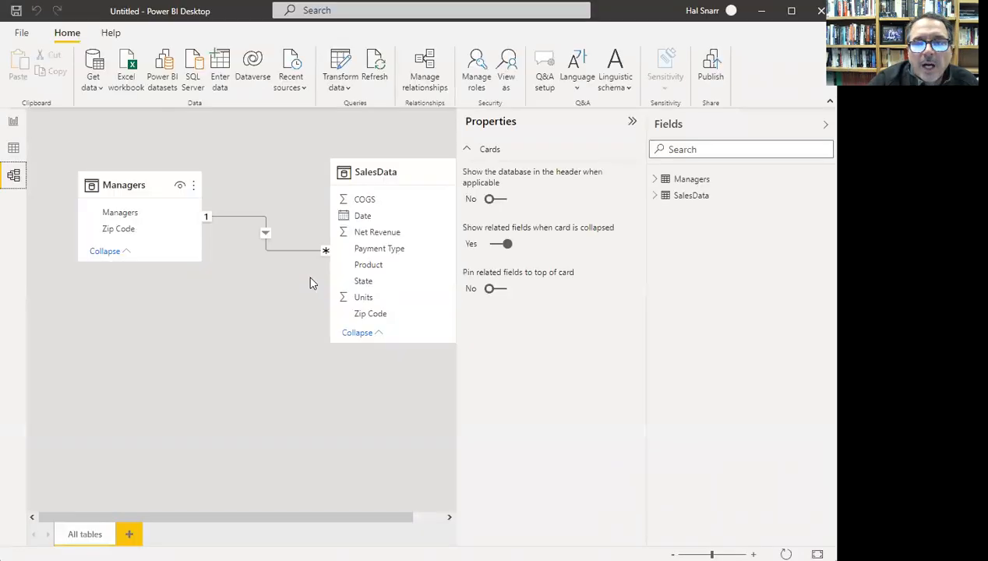
click(632, 122)
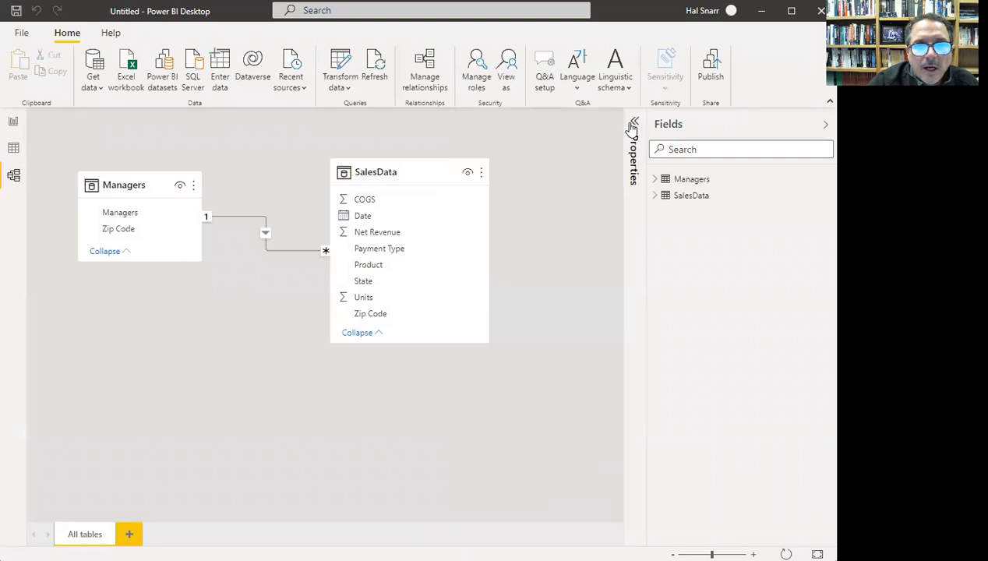
drag(426, 163, 329, 191)
drag(155, 186, 175, 188)
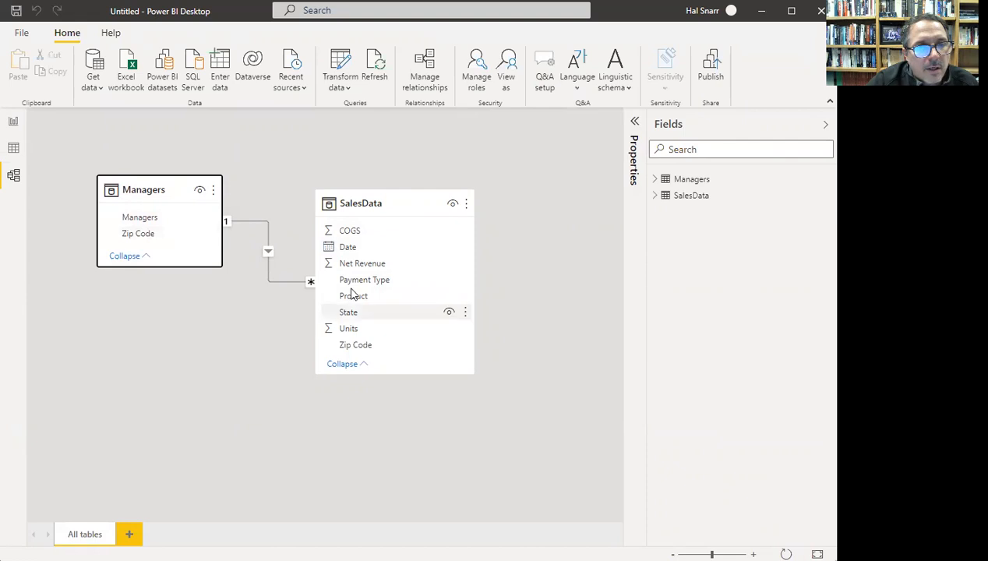
click(269, 256)
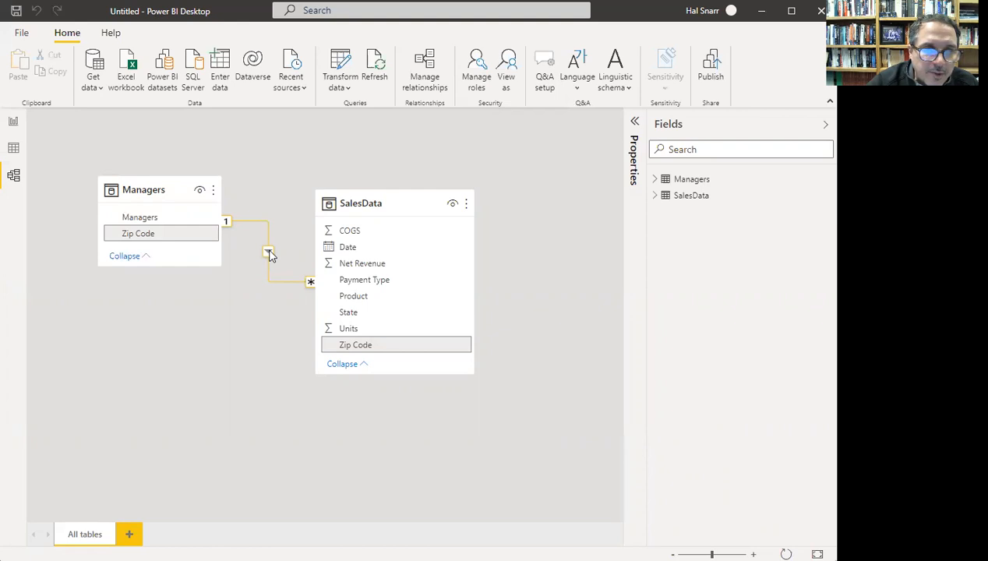
- Remove the Zip Code relationship line between Managers and SalesData and confirm with Yes
right_click(269, 255)
key(Escape)
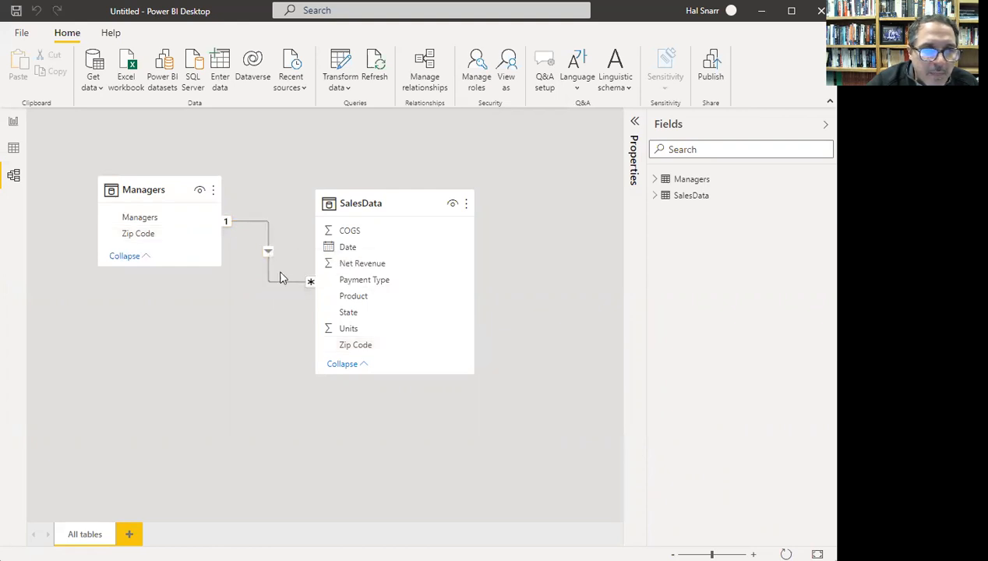
key(Delete)
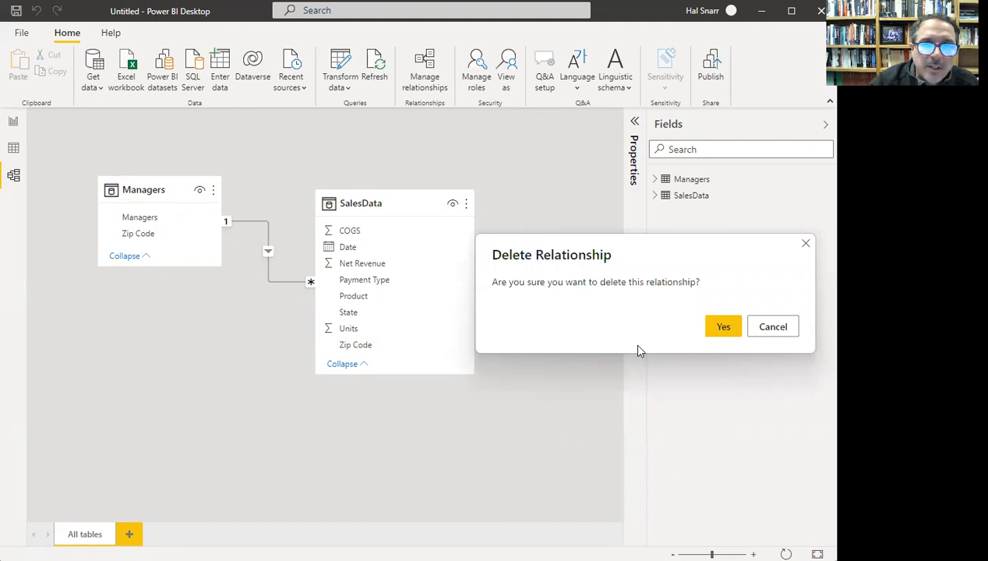
click(723, 337)
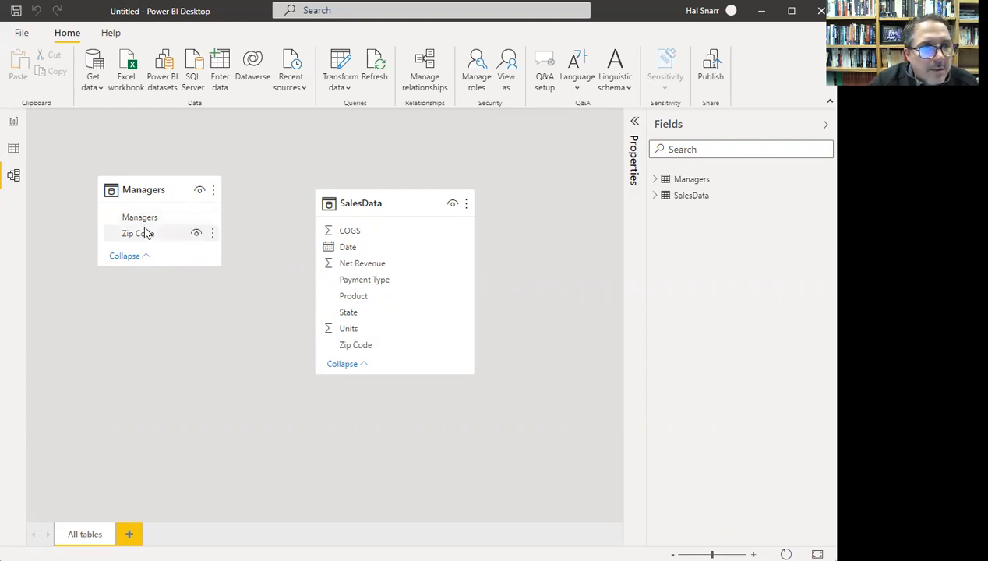
- Link Managers Zip Code to SalesData Zip Code and confirm both Zip Code columns in Edit relationship
drag(134, 232, 357, 350)
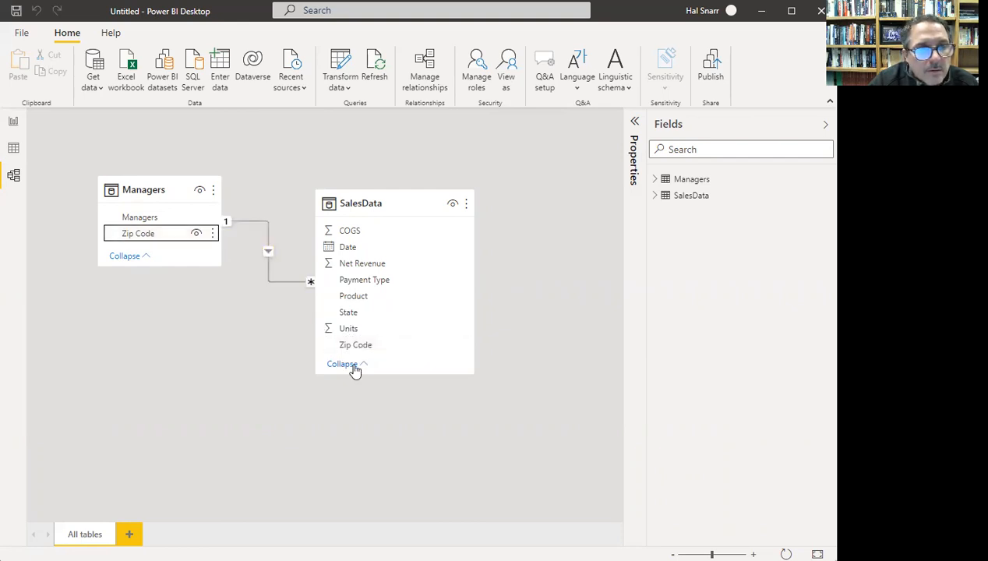
double_click(268, 279)
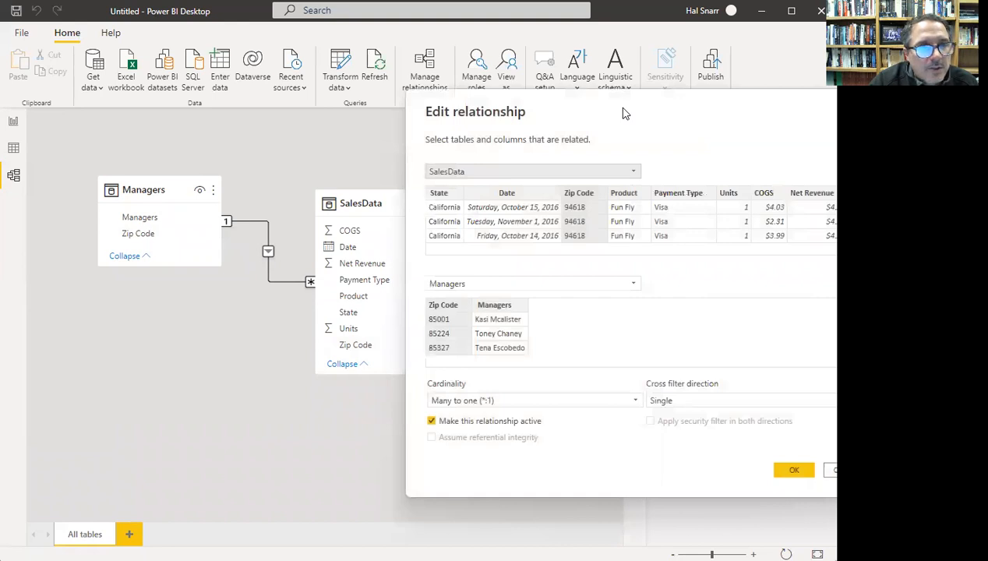
drag(624, 114, 318, 131)
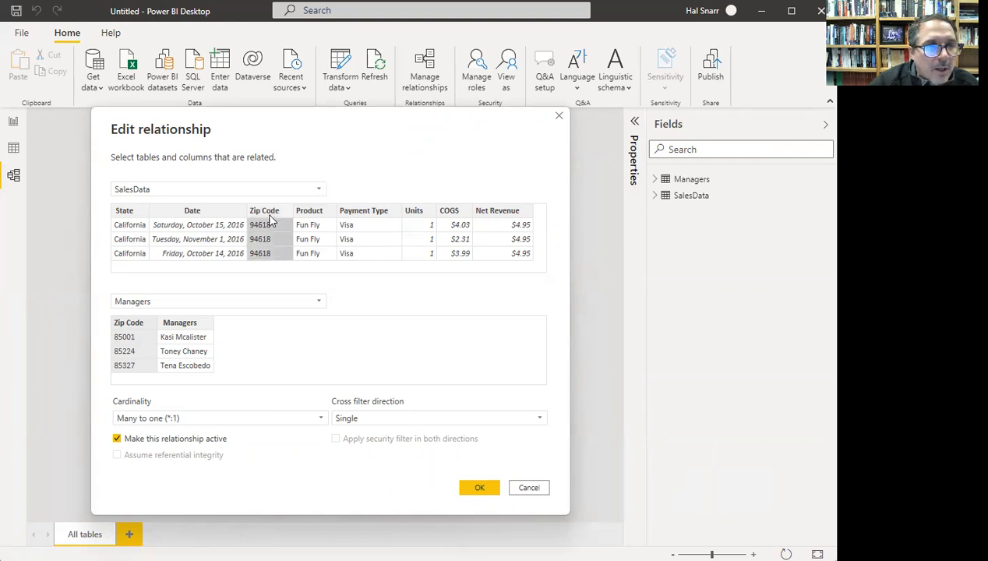
click(135, 323)
click(265, 211)
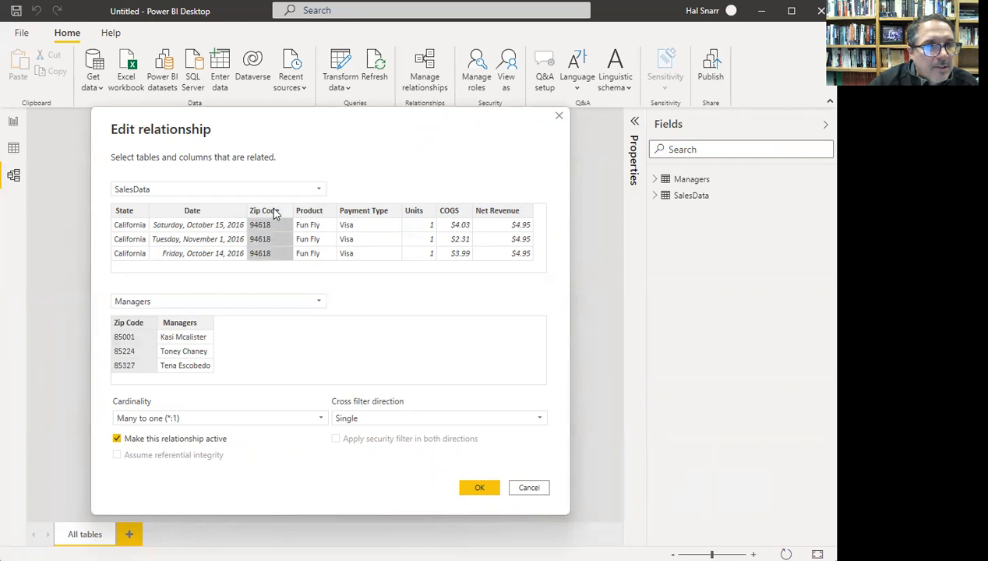
click(137, 322)
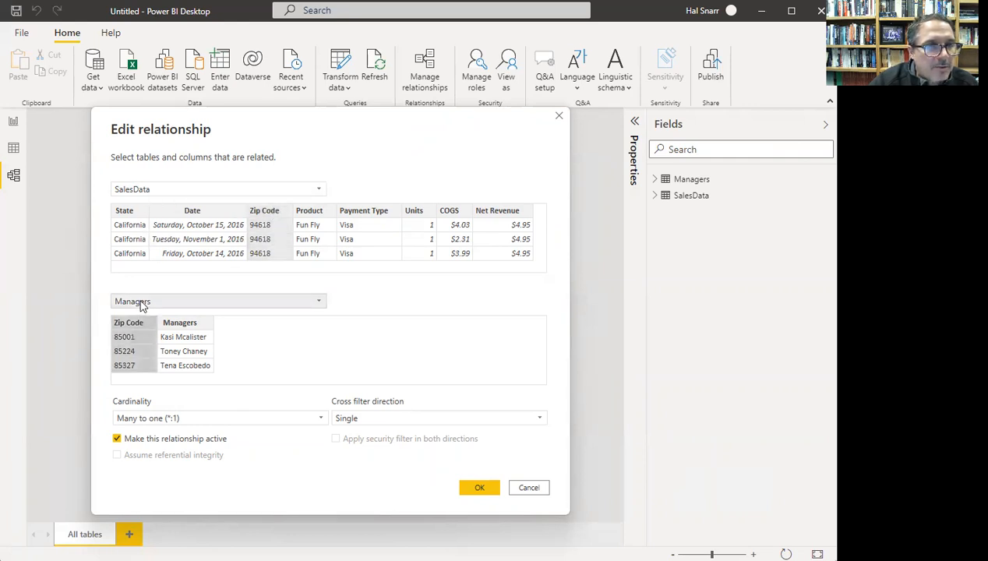
click(272, 211)
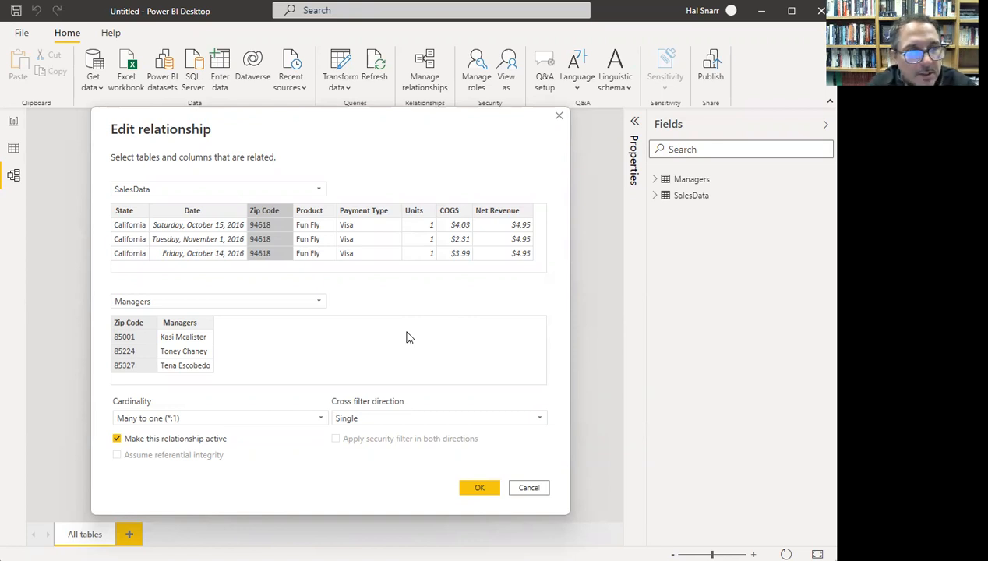
click(476, 492)
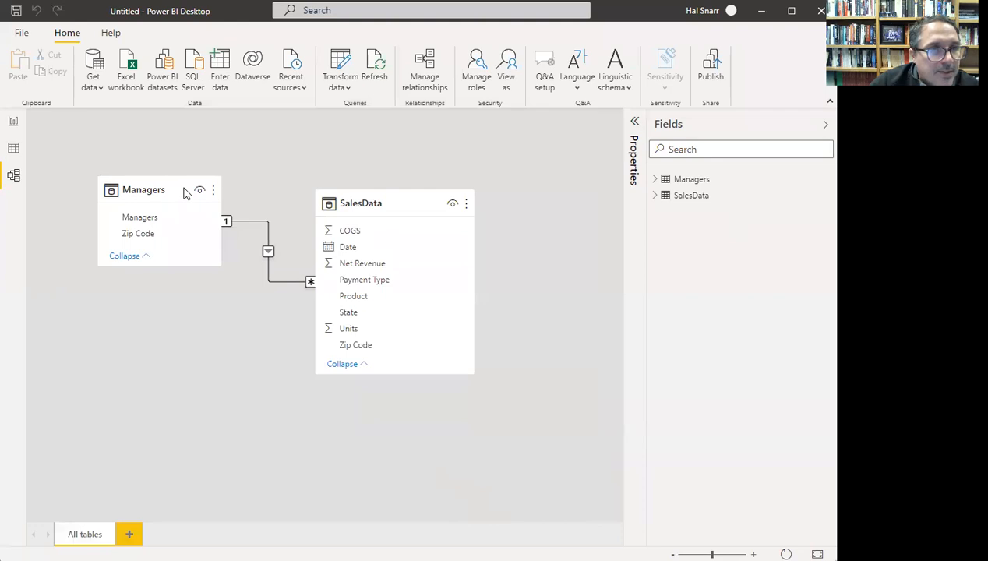
- Rearrange the diagram so the SalesData card sits below Managers
click(173, 193)
drag(173, 194, 153, 201)
drag(364, 201, 290, 243)
drag(141, 192, 141, 168)
click(294, 251)
drag(295, 252, 212, 283)
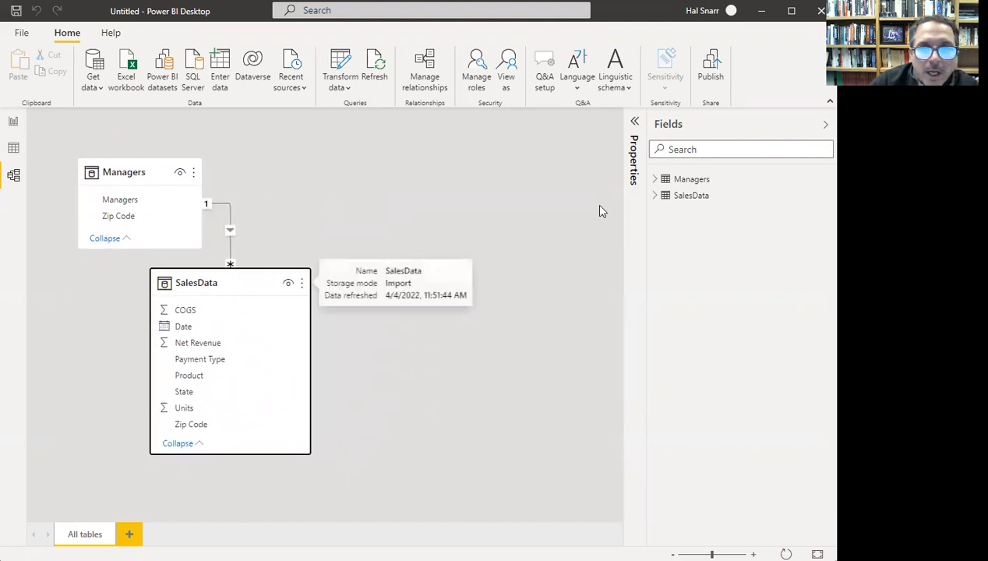
- With the Properties pane shown, give COGS 2 decimal places, then select the Date field
click(633, 138)
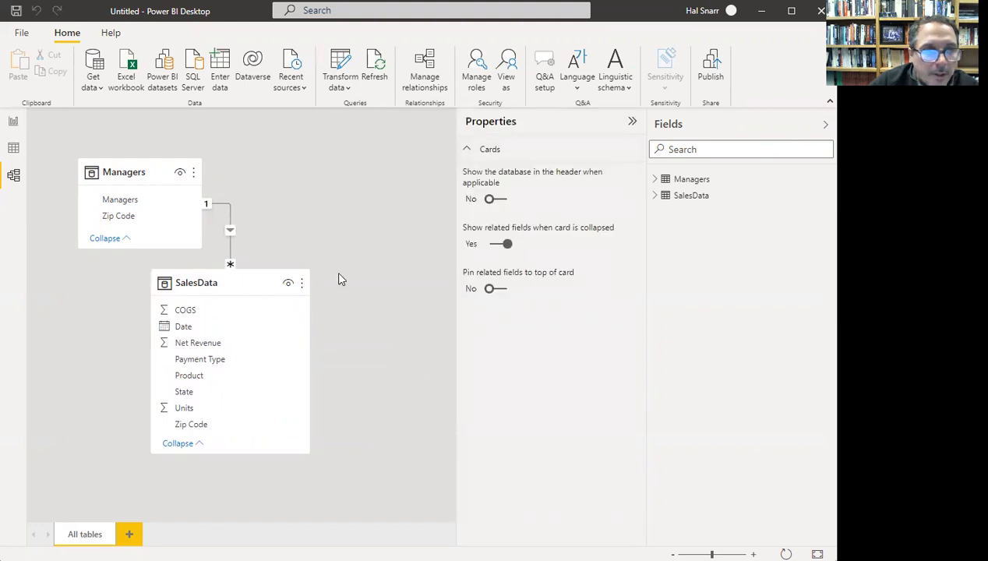
click(132, 202)
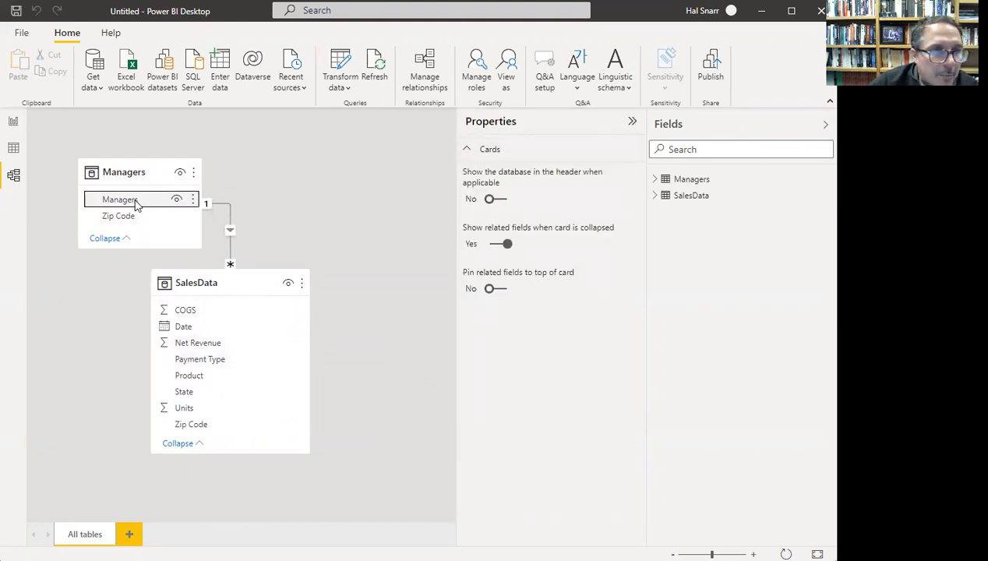
scroll(561, 280, down, 2)
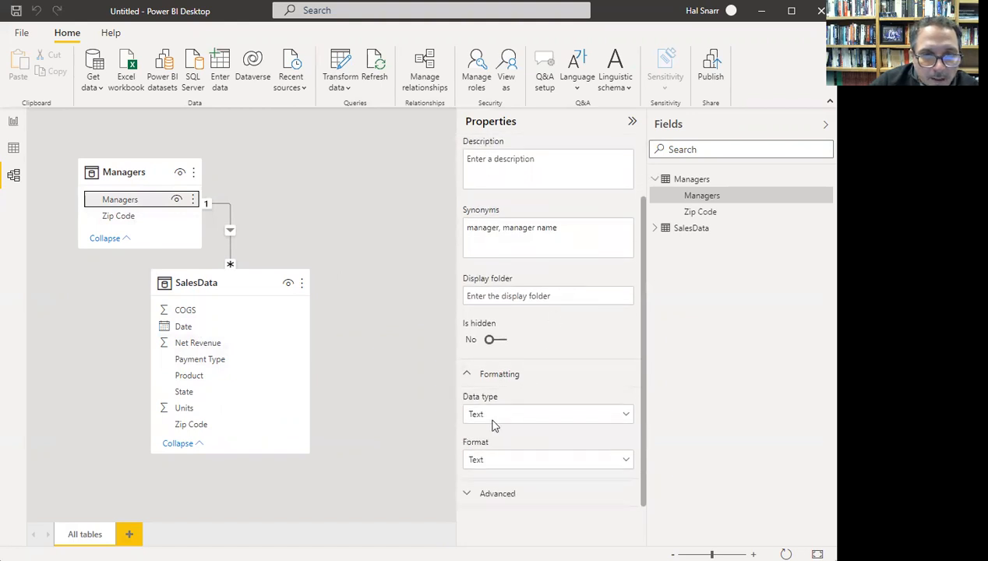
click(128, 218)
scroll(534, 296, down, 2)
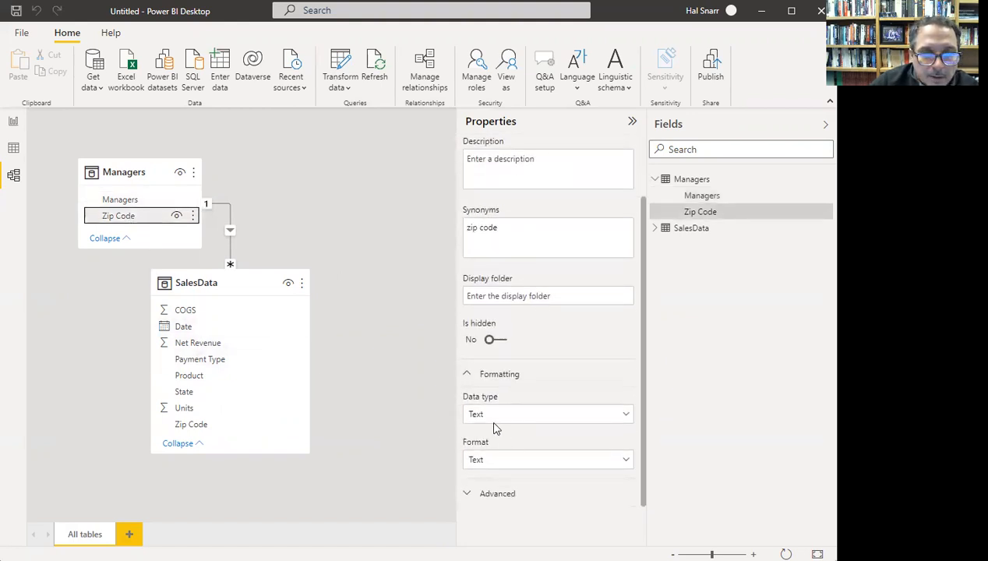
click(197, 312)
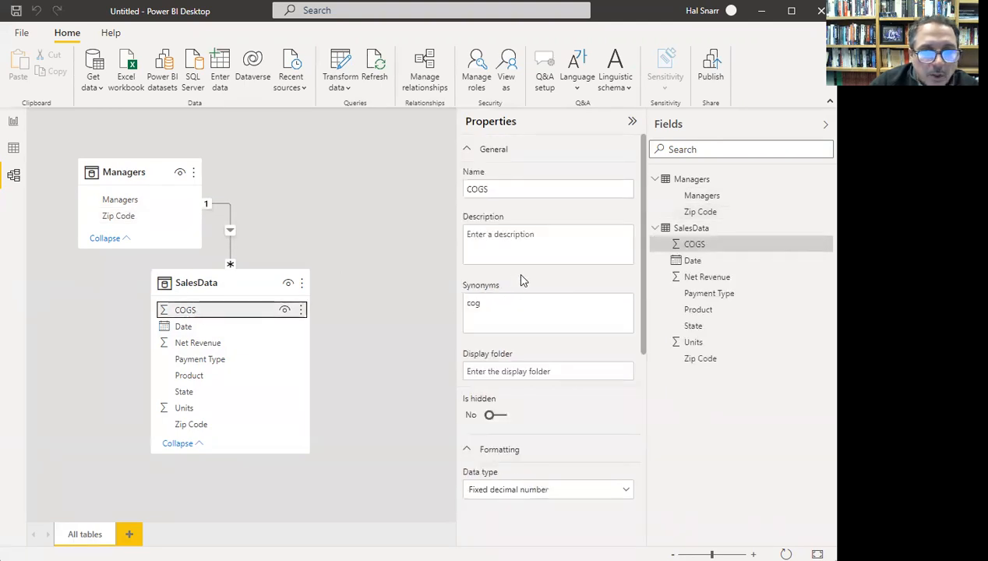
scroll(483, 234, down, 4)
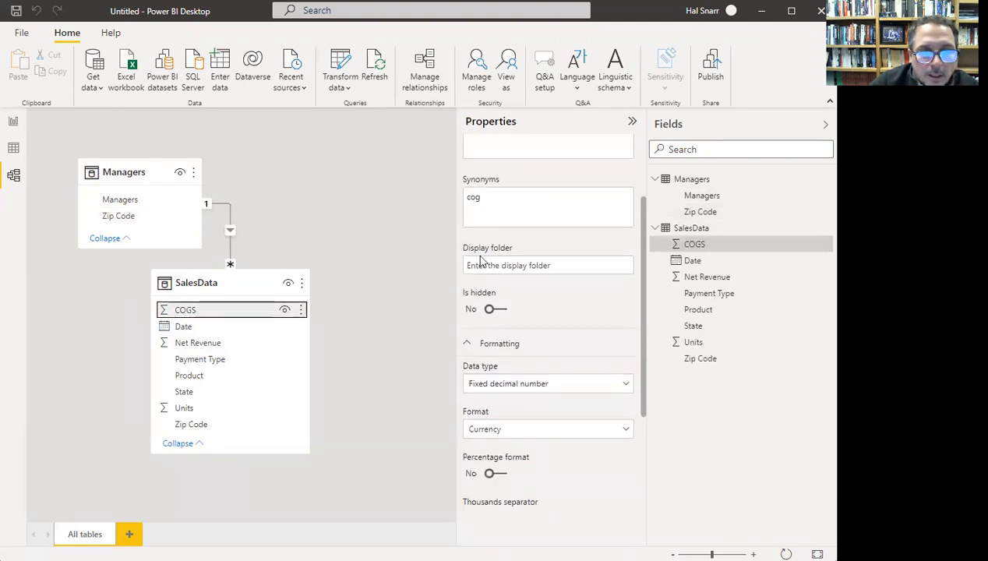
scroll(491, 227, down, 2)
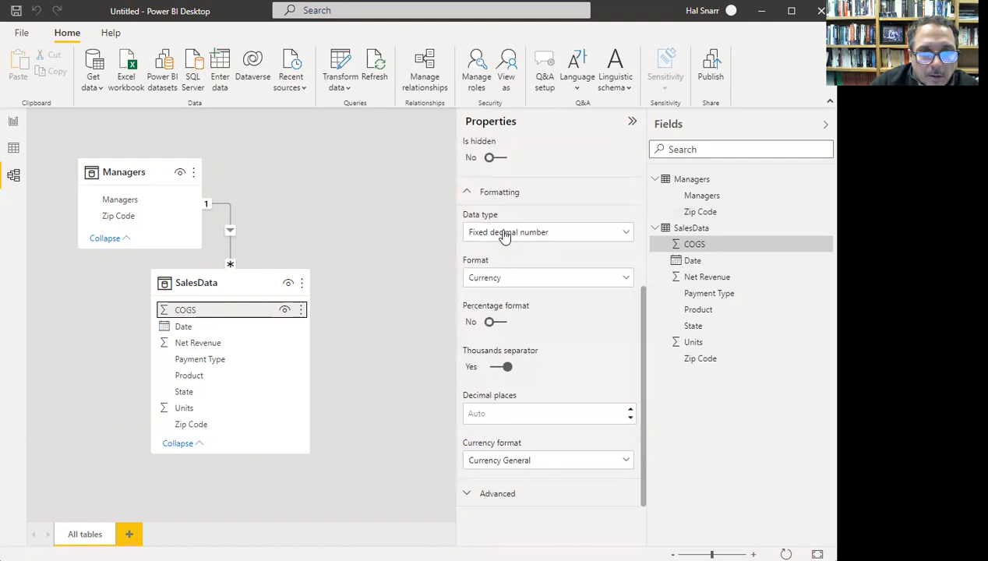
click(631, 410)
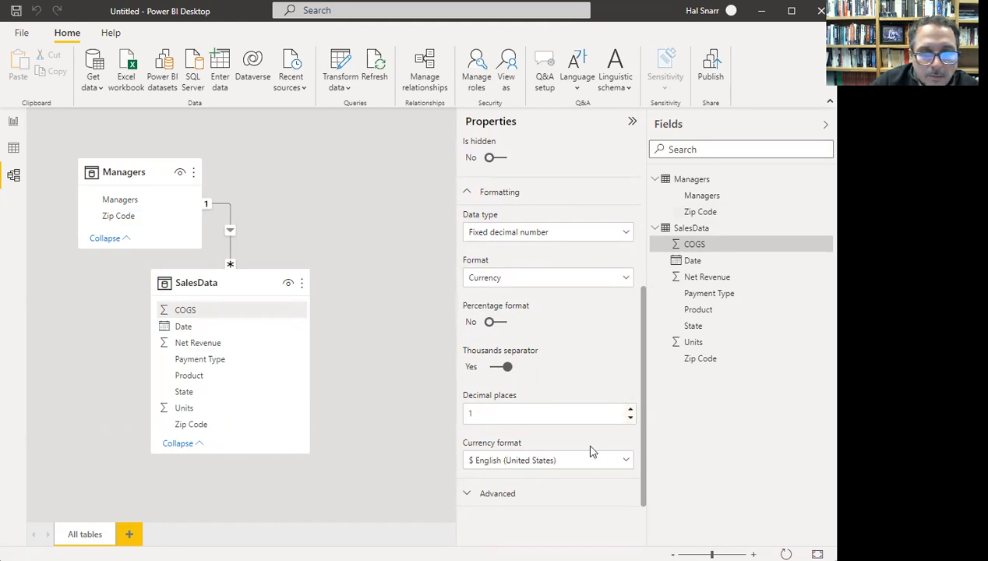
click(632, 410)
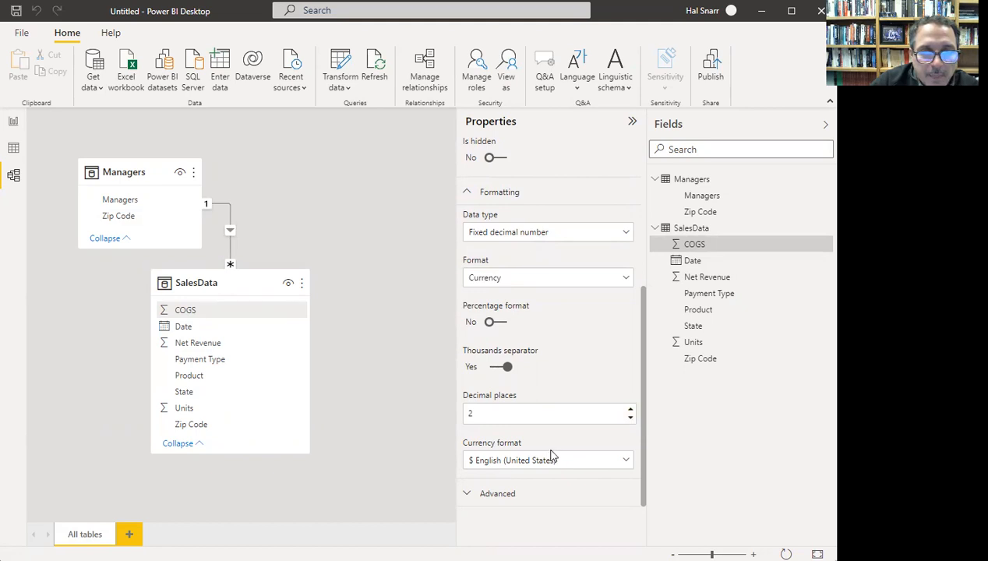
click(205, 329)
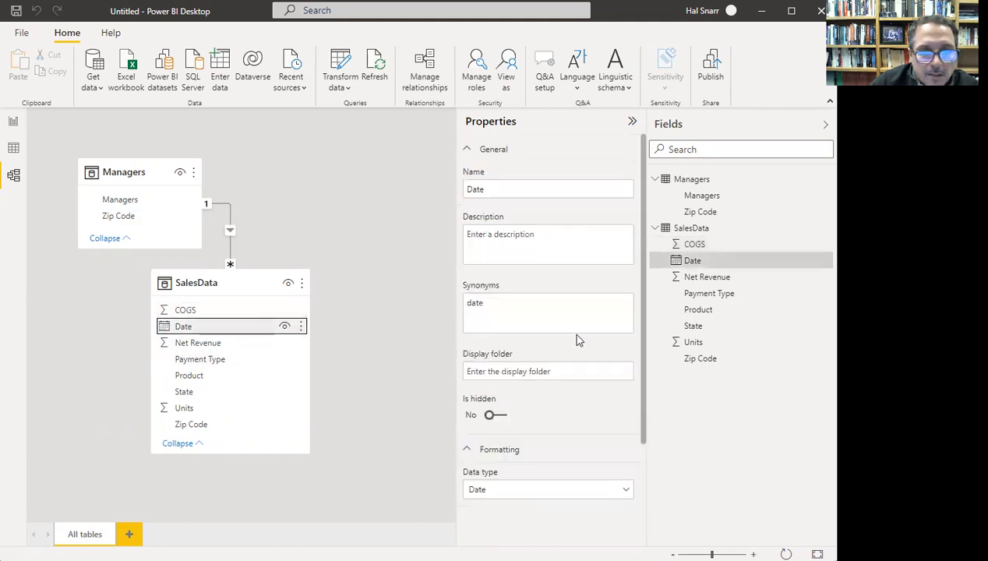
scroll(577, 341, down, 1)
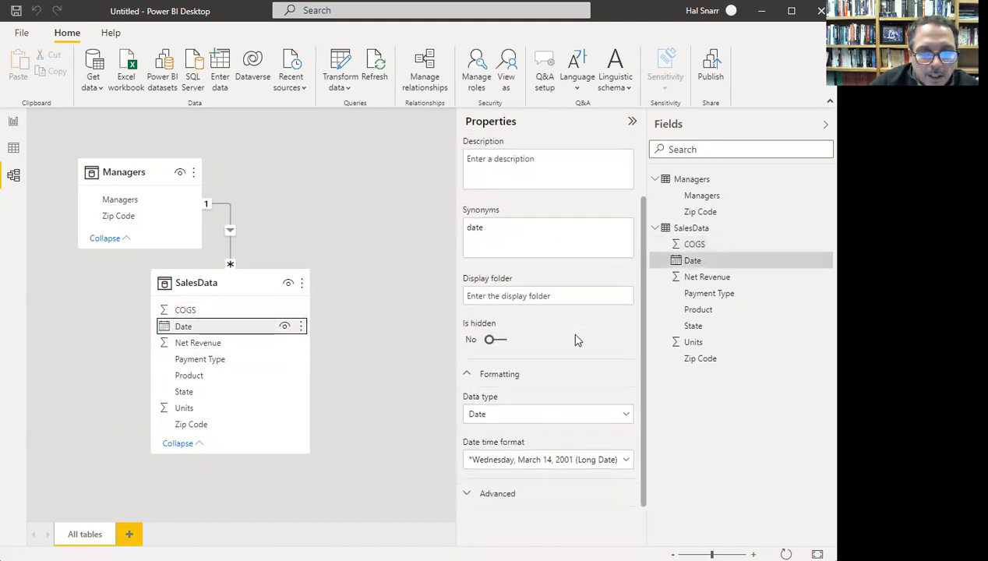
- Set Date to Short Date format and give Net Revenue 2 decimal places
click(625, 461)
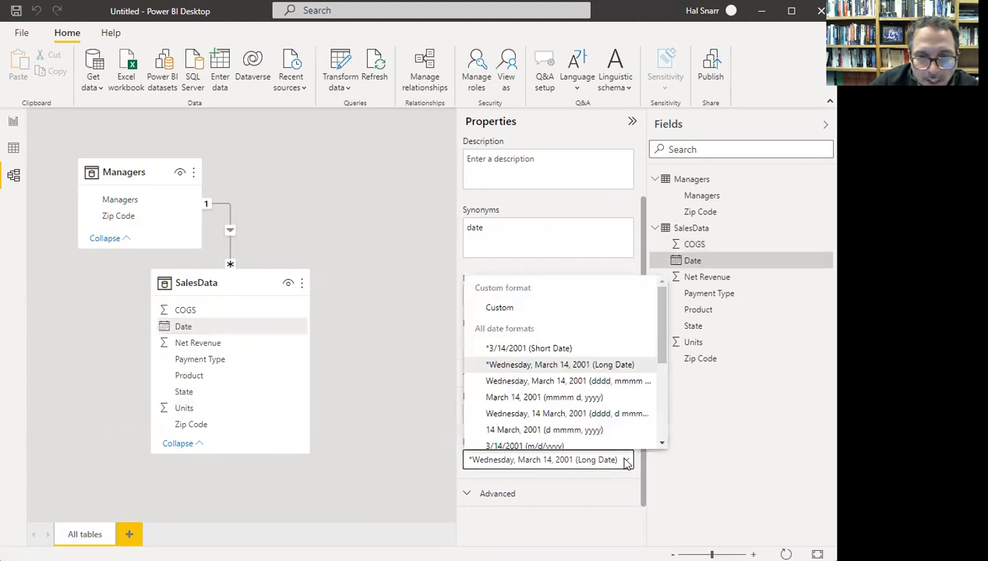
click(514, 350)
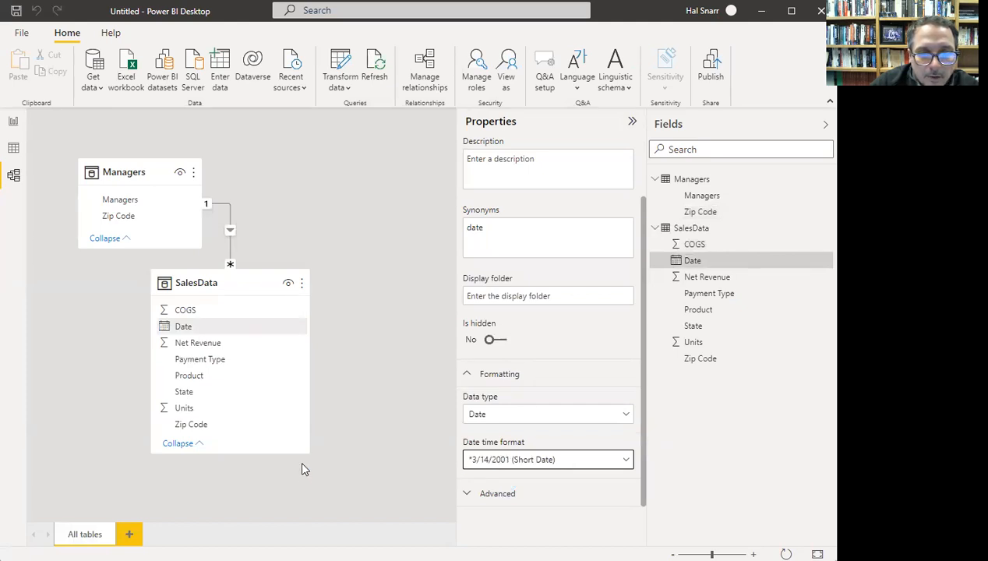
click(230, 346)
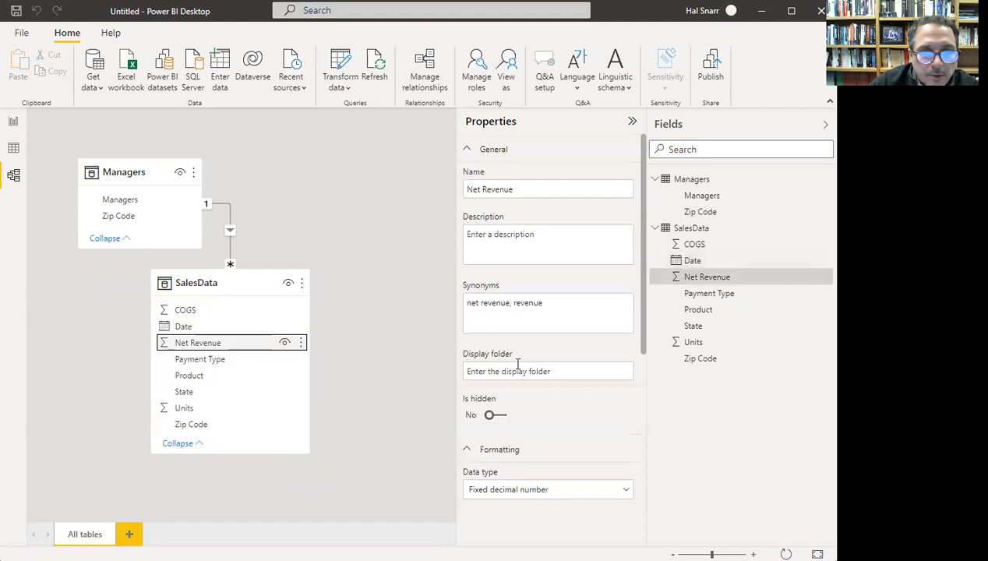
scroll(538, 362, down, 3)
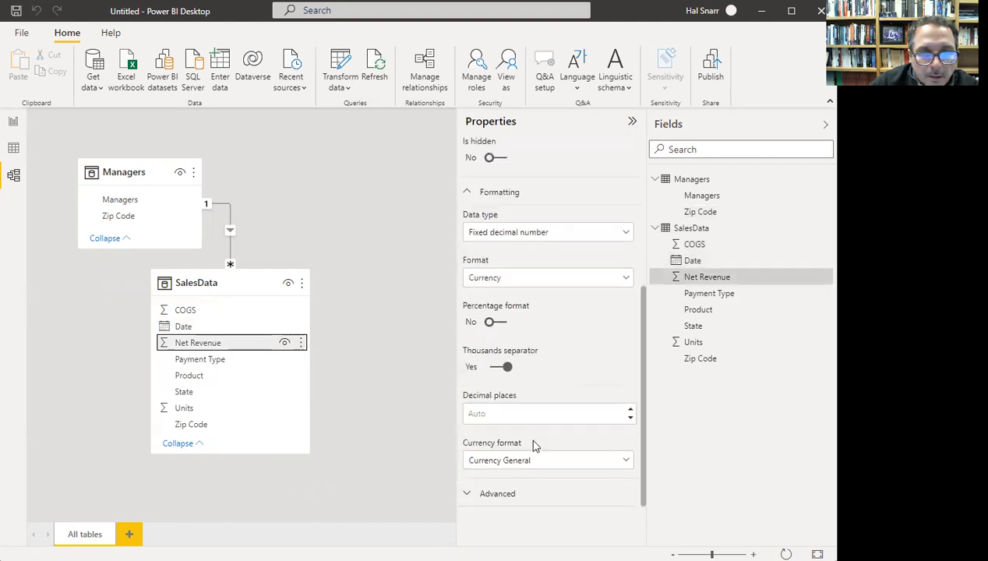
click(633, 411)
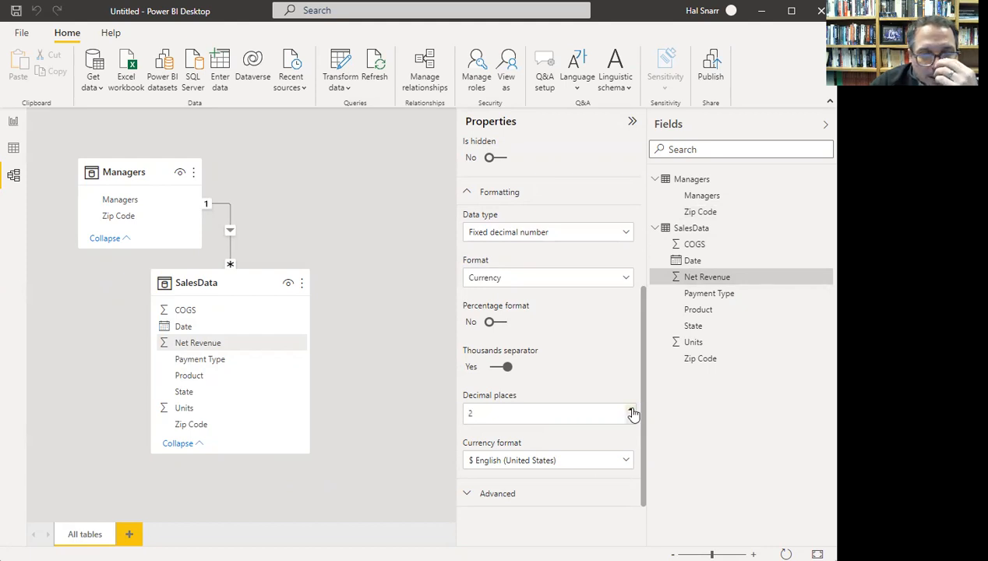
- Review the properties of Payment Type, Product, State, Units and Zip Code
click(200, 364)
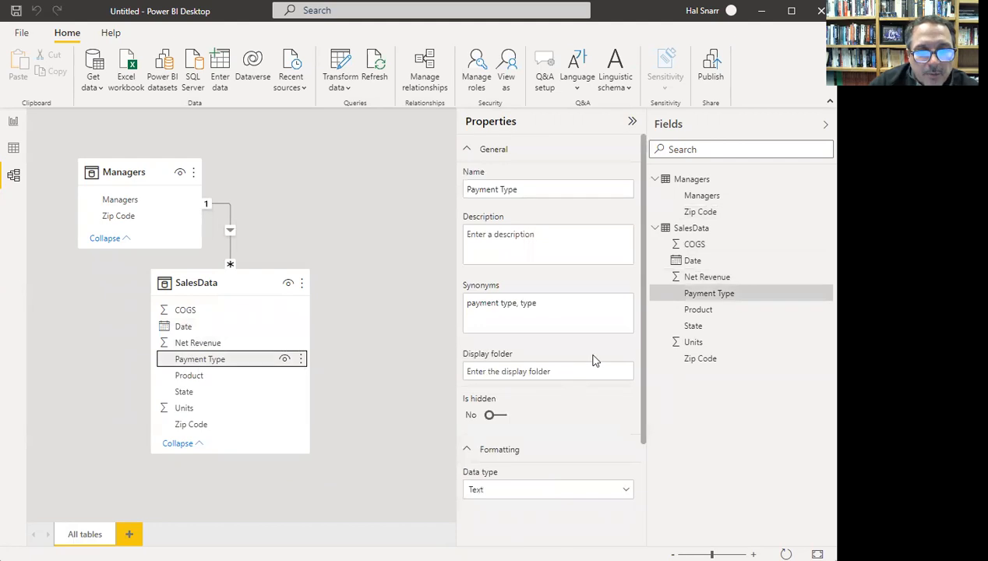
scroll(591, 358, down, 2)
click(225, 380)
scroll(565, 327, down, 3)
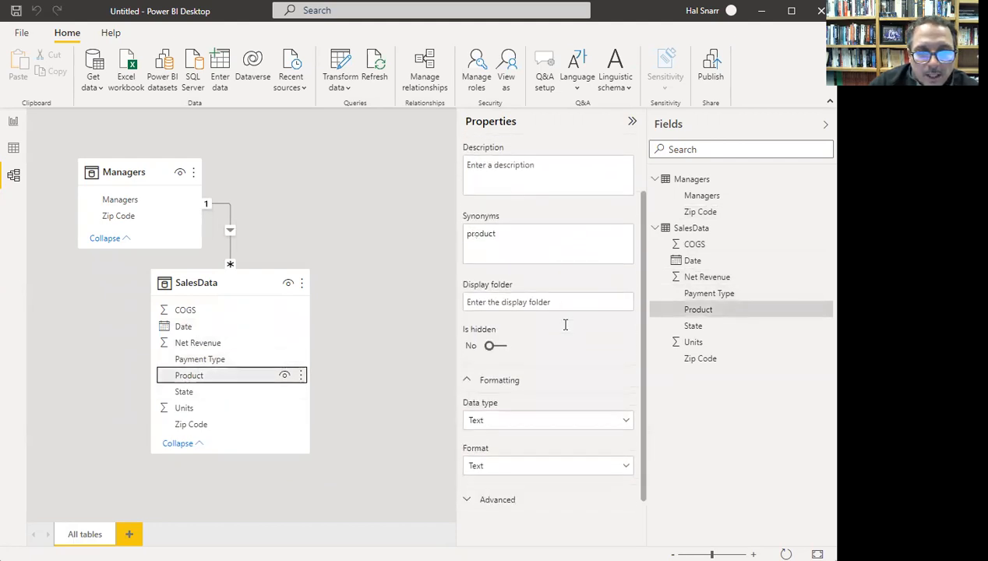
click(259, 392)
scroll(591, 302, down, 3)
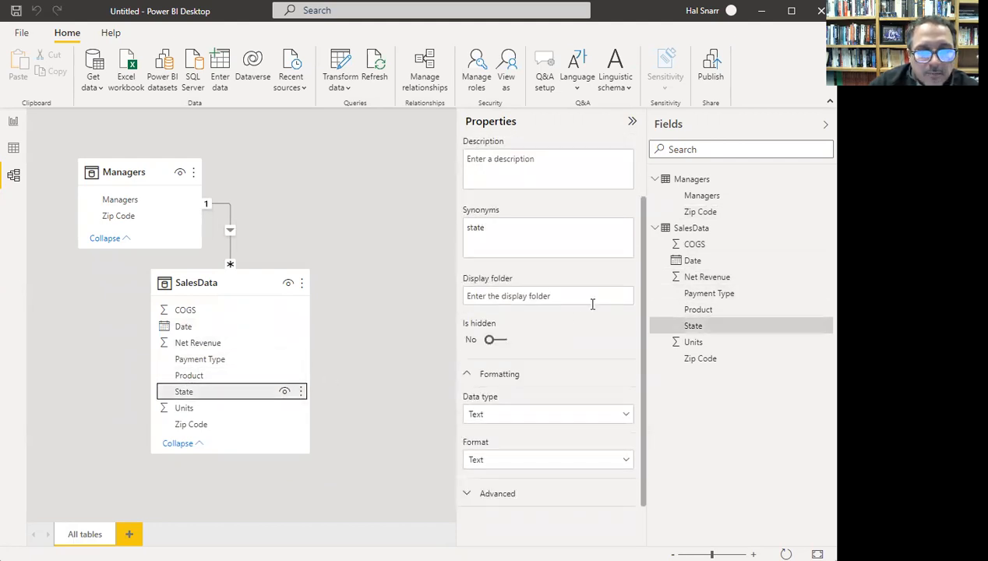
click(207, 411)
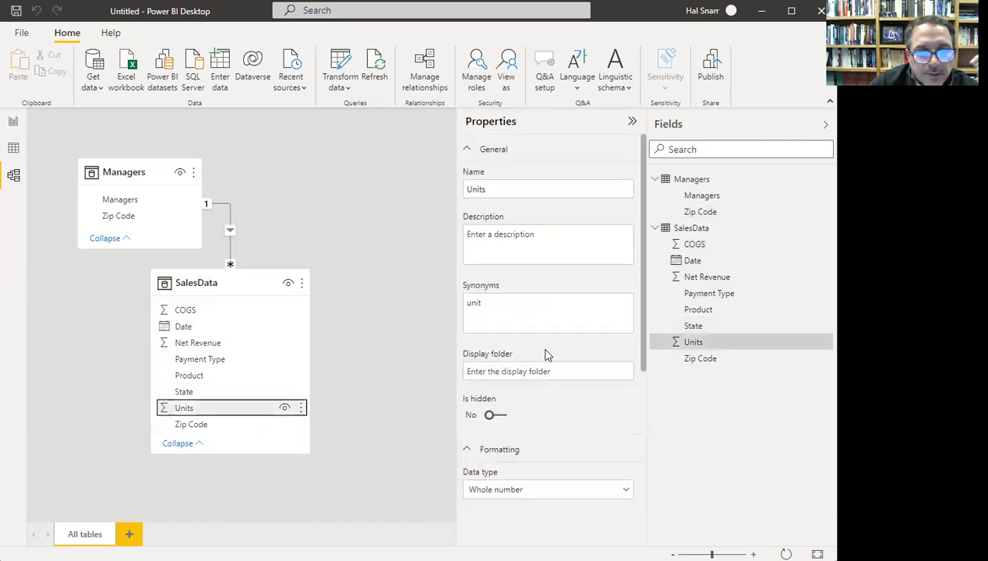
scroll(550, 355, down, 3)
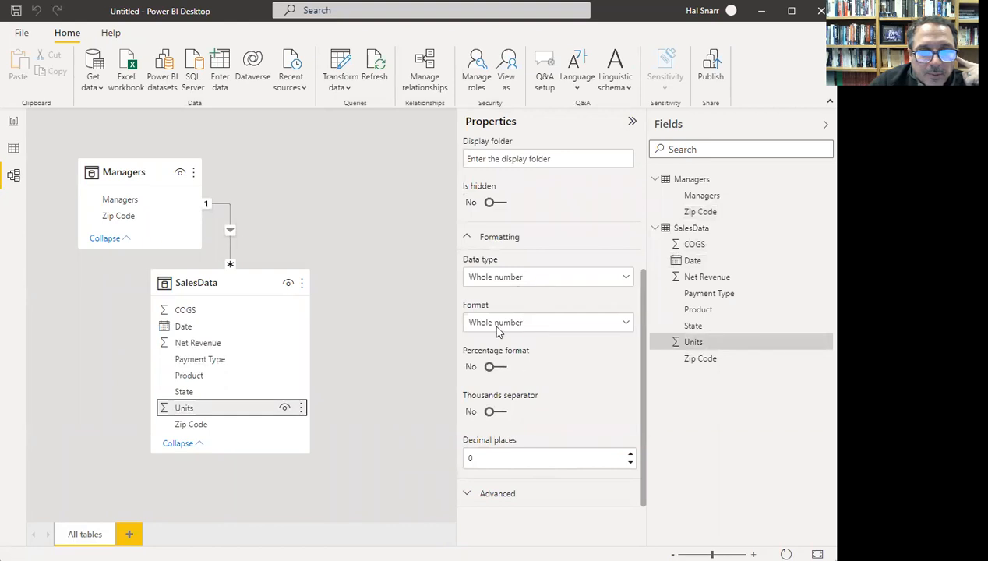
click(209, 425)
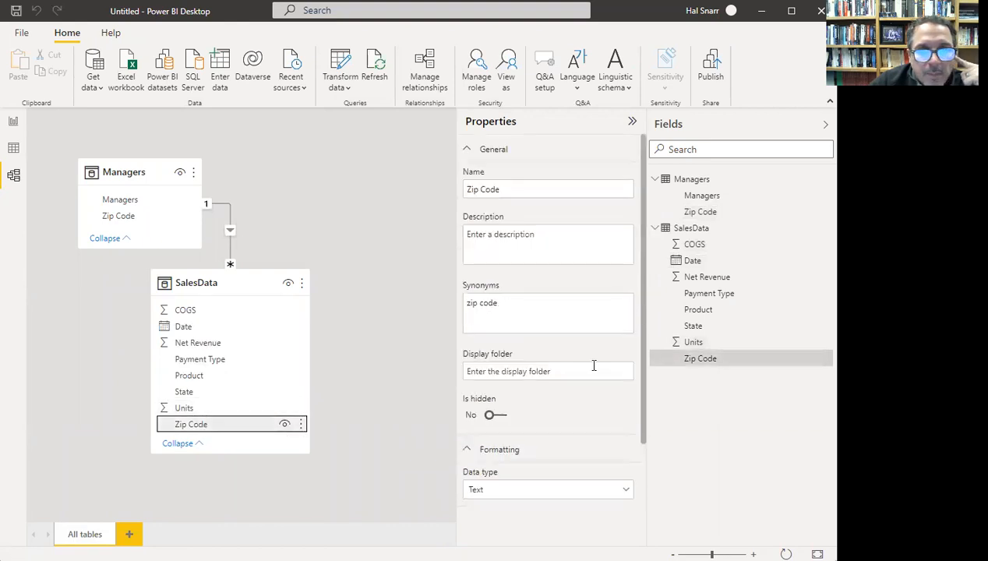
scroll(597, 363, down, 1)
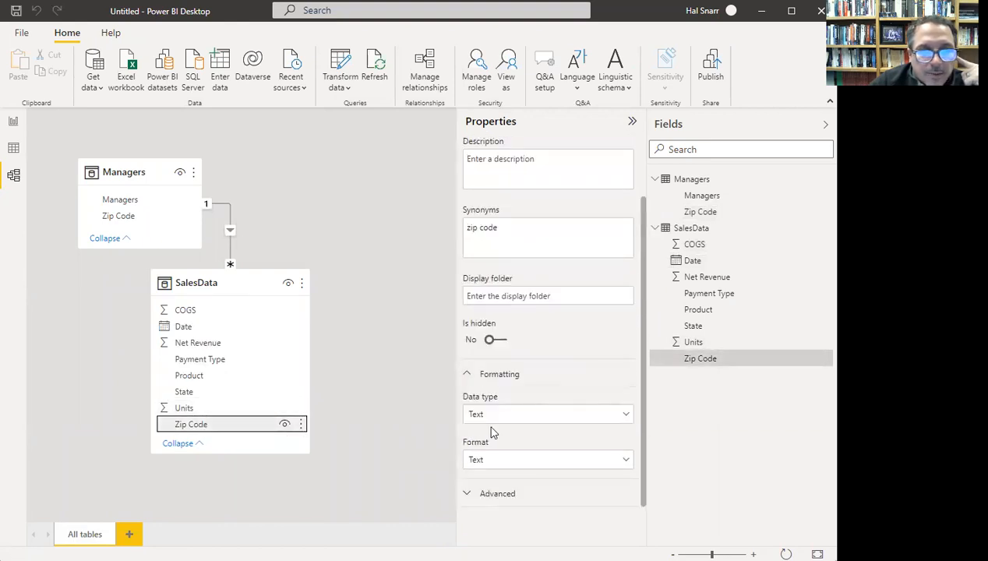
- Make the SalesData and Managers cards taller, clear the selection and open File Explorer
drag(212, 452, 214, 484)
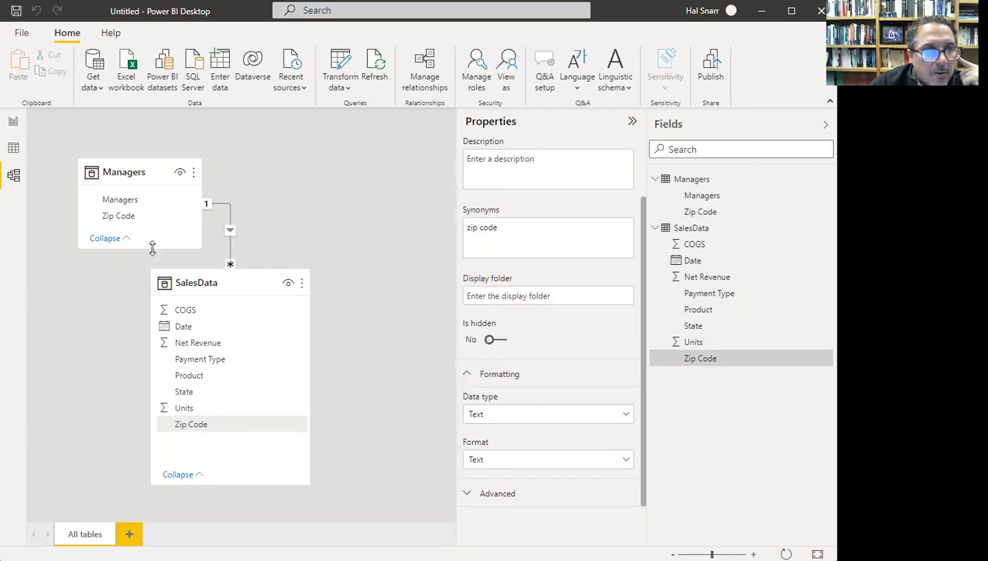
drag(152, 247, 152, 259)
click(427, 265)
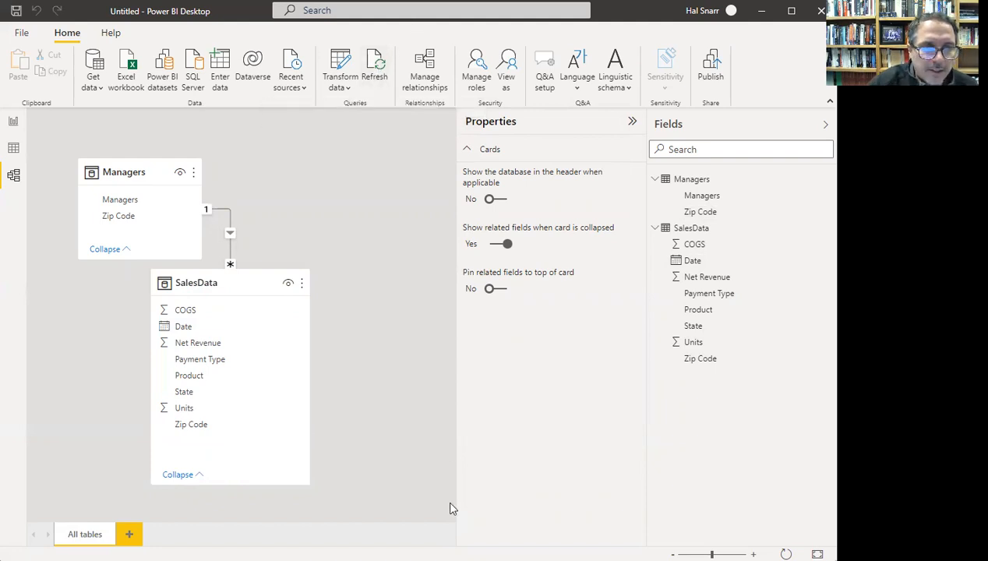
key(super+e)
- Browse to C:\PowerBI tutorial\EMT1360SourceExcelFiles, check the six workbooks' sizes, then close Explorer
scroll(258, 417, down, 6)
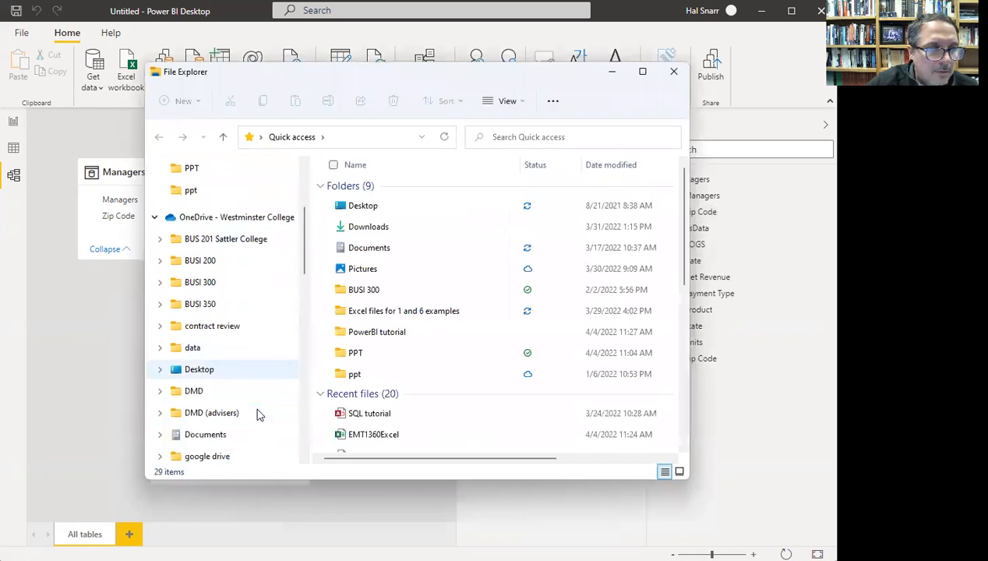
scroll(248, 422, down, 8)
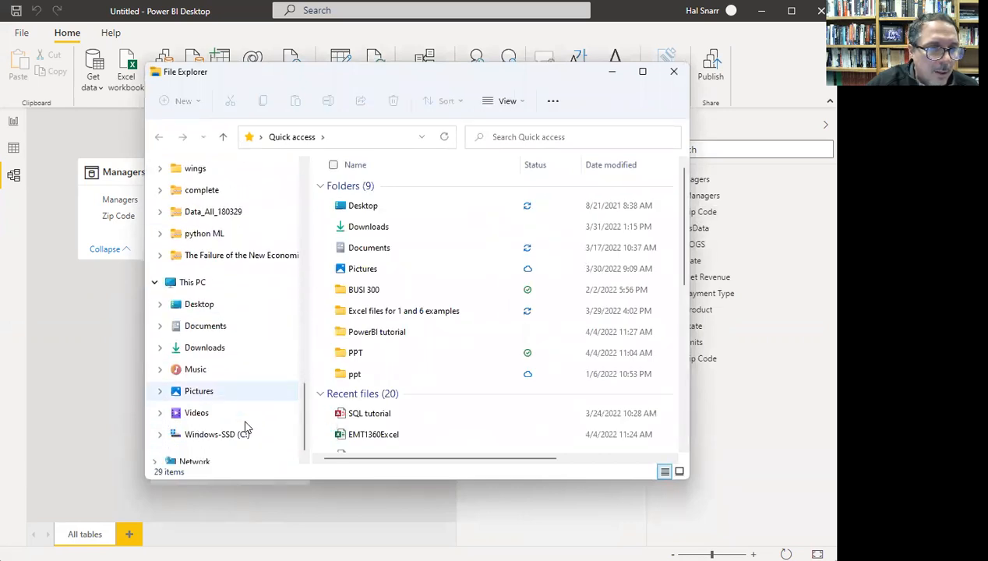
click(234, 418)
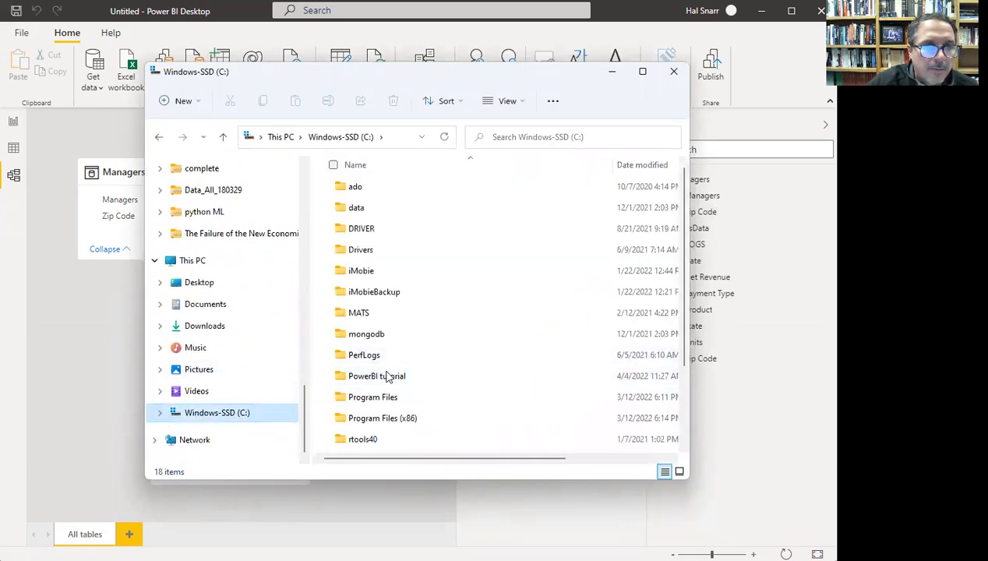
double_click(387, 377)
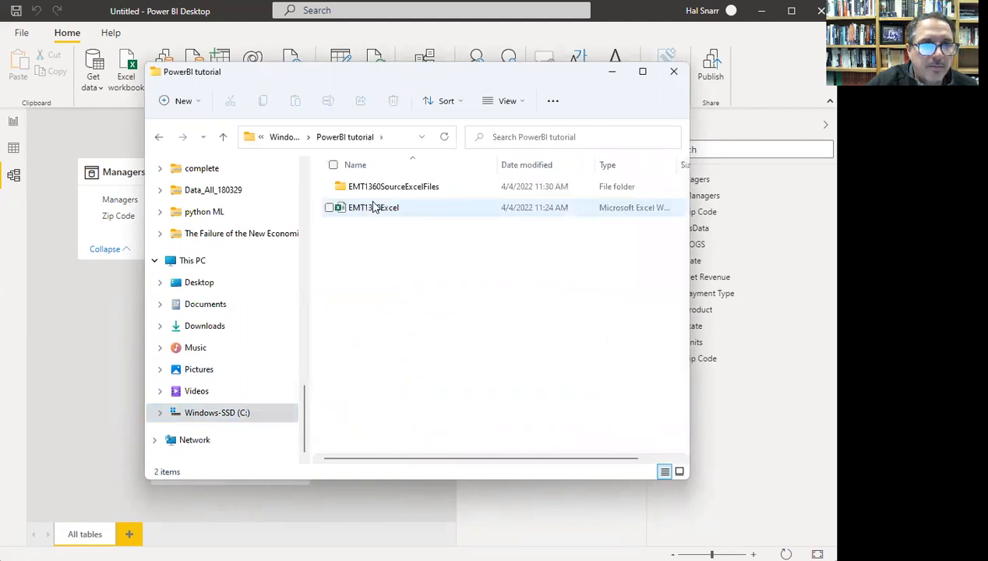
double_click(367, 192)
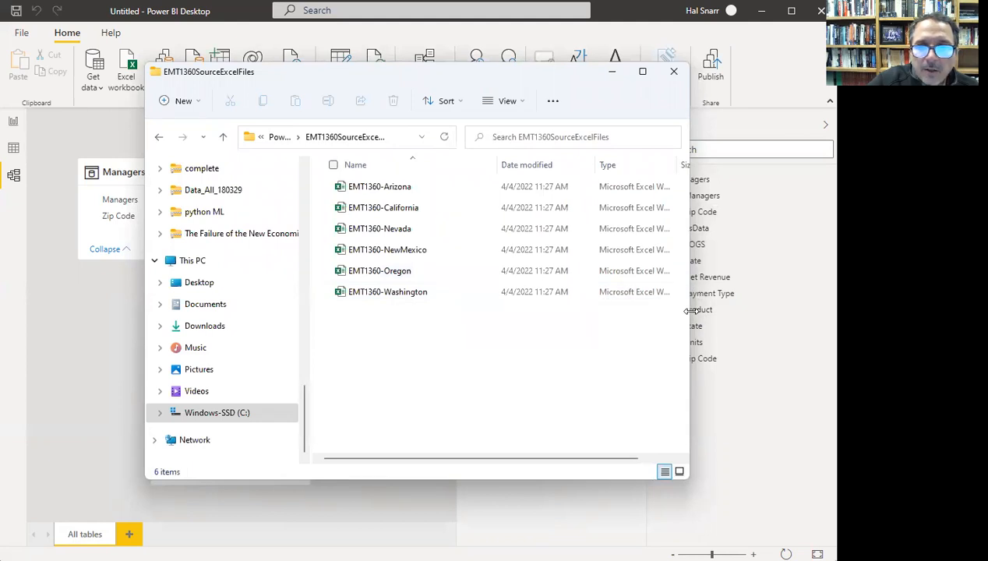
drag(689, 311, 833, 310)
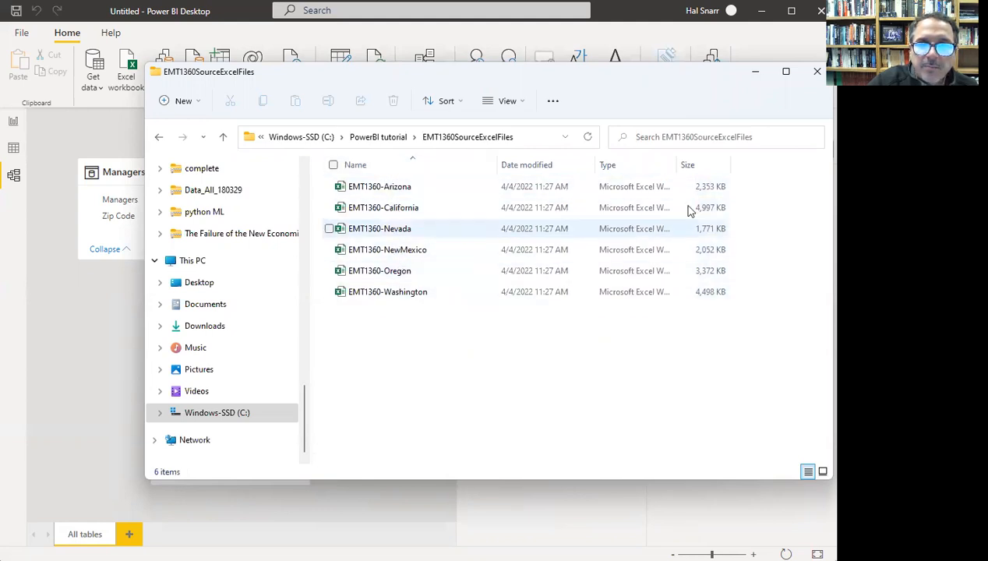
click(817, 71)
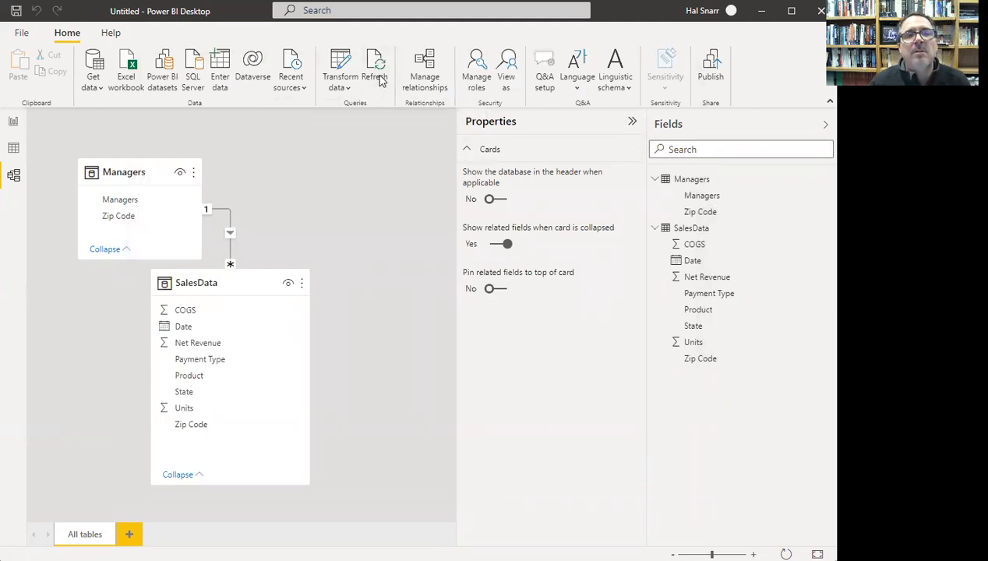
- Refresh Managers and SalesData from their sources, dismissing a stray Acrobat window
click(376, 77)
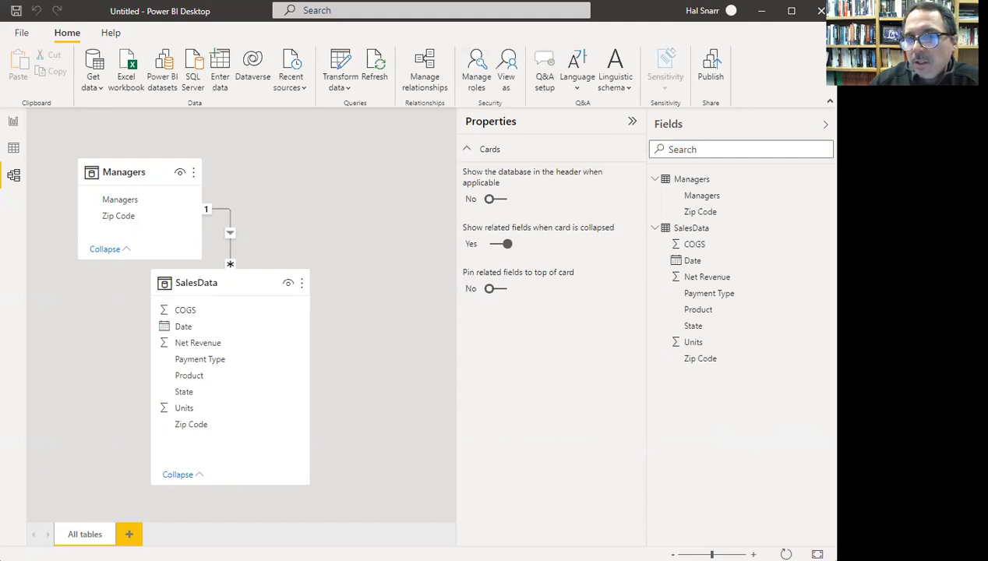
key(alt+Tab)
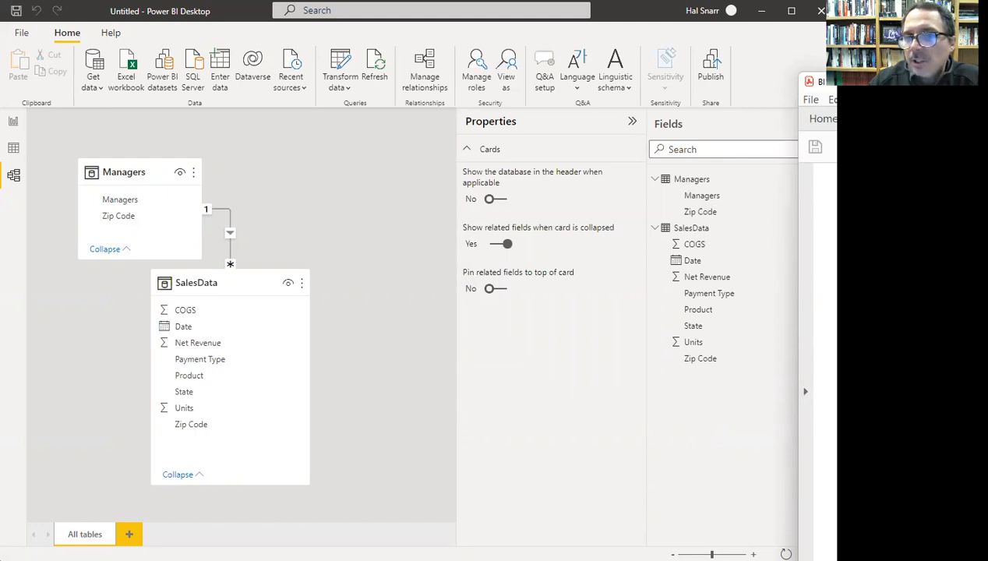
key(alt+Tab)
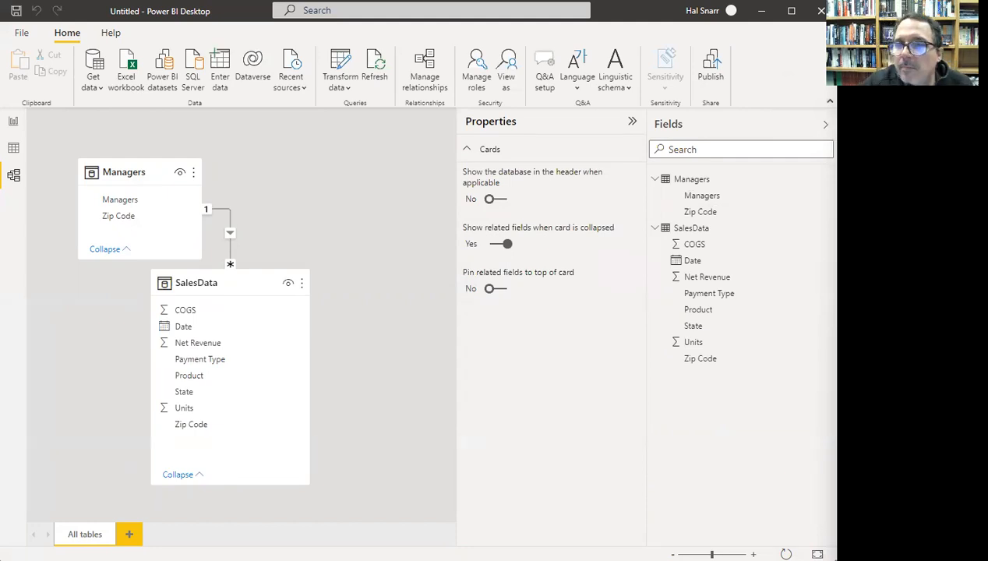
- Display SalesData's 434,612 rows in Data view and add a new calculated column
click(13, 149)
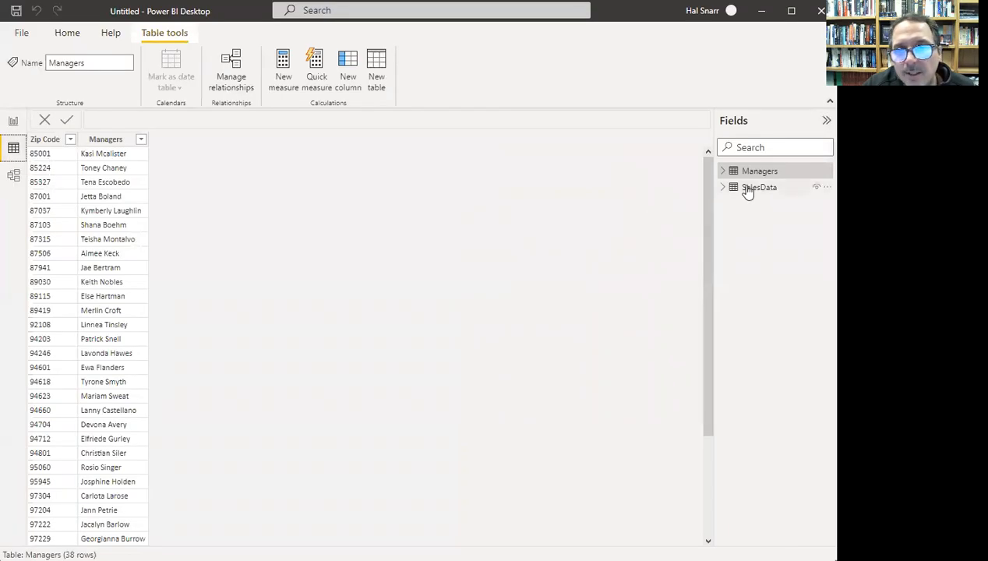
mouse_move(754, 195)
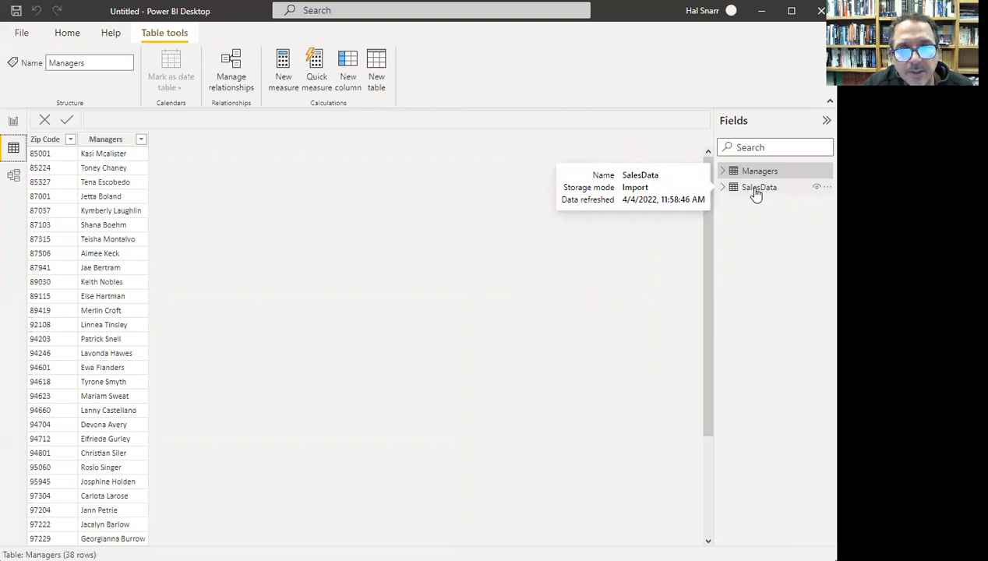
click(758, 188)
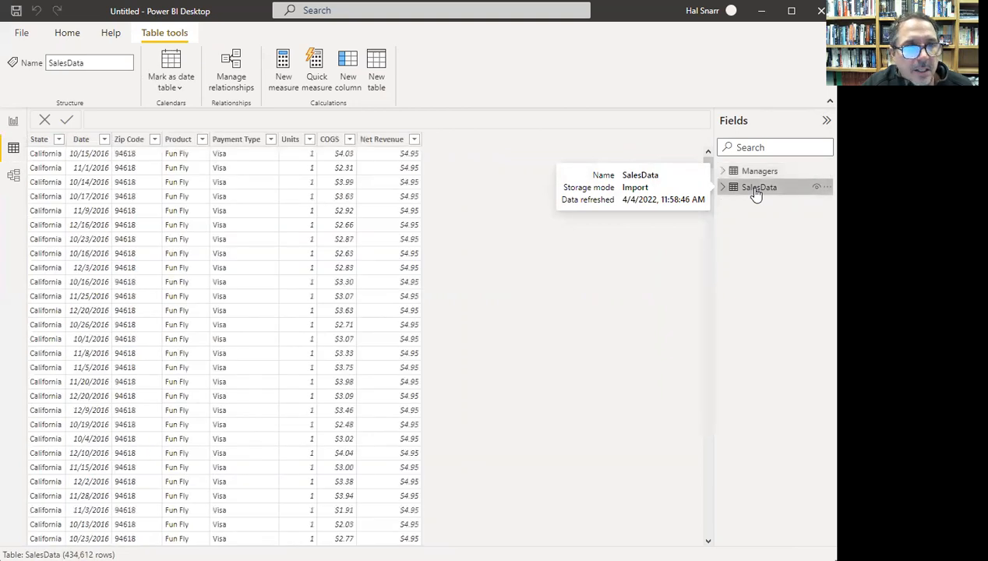
click(348, 78)
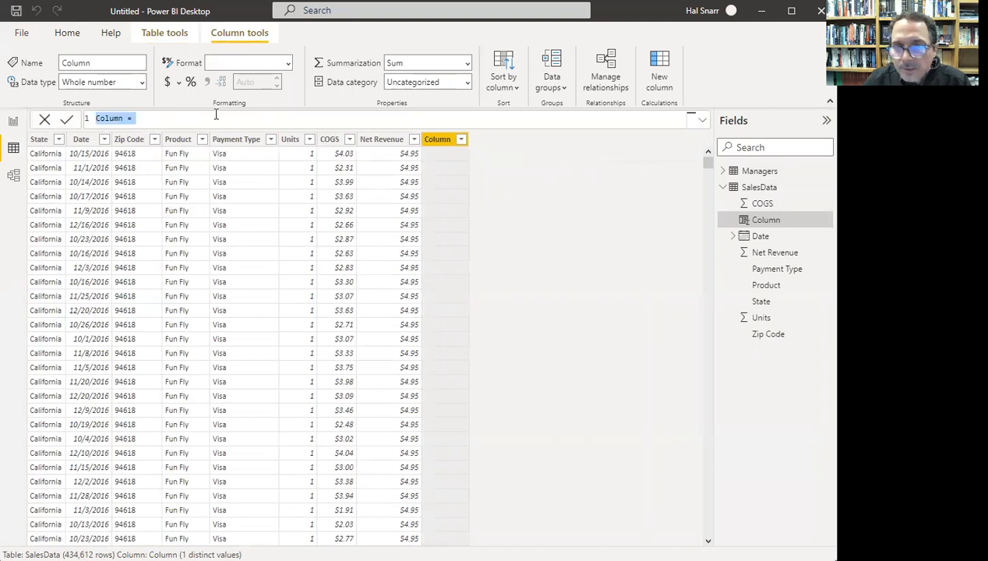
- Name the column Sales Type and start its formula with if(Sales
text(Sales Type = if()
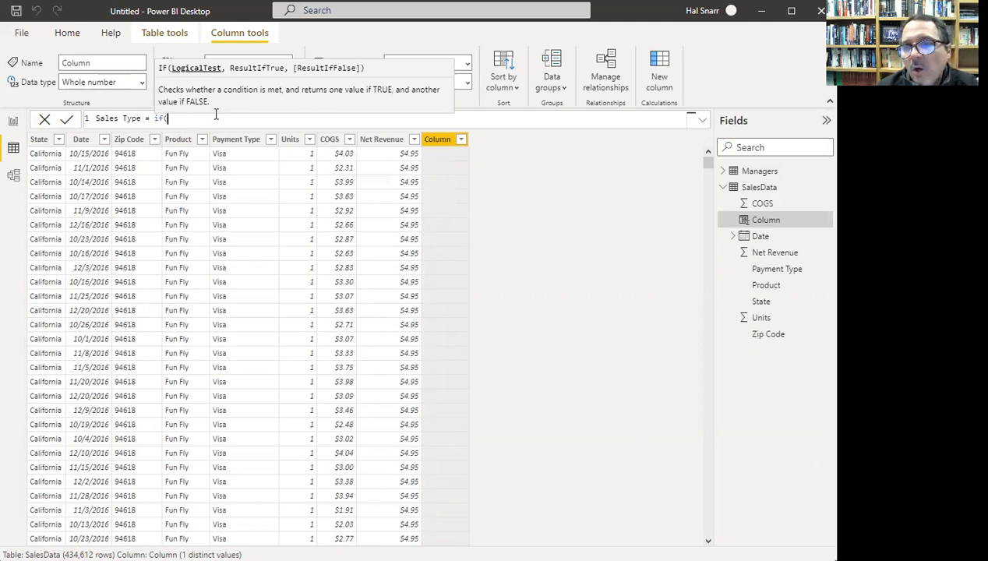
text(Sales)
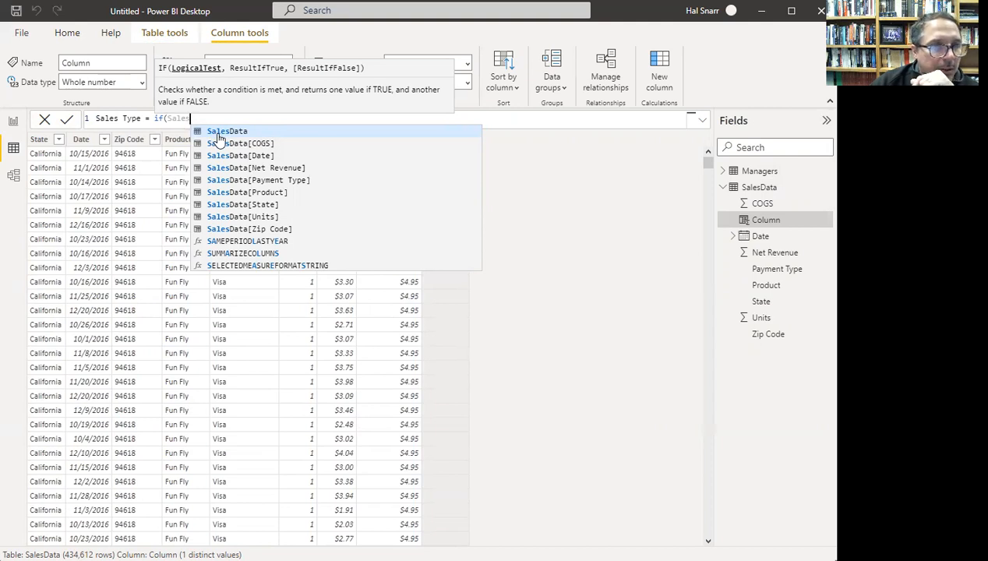
- Complete the formula as Sales Type = if(SalesData[Units]<6,"retail","wholesale")
click(226, 217)
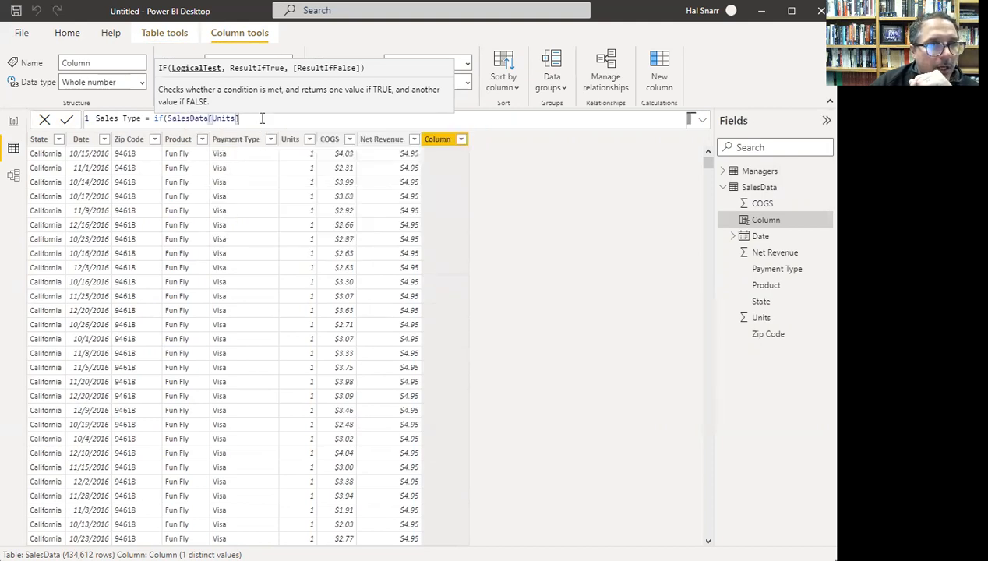
text(>)
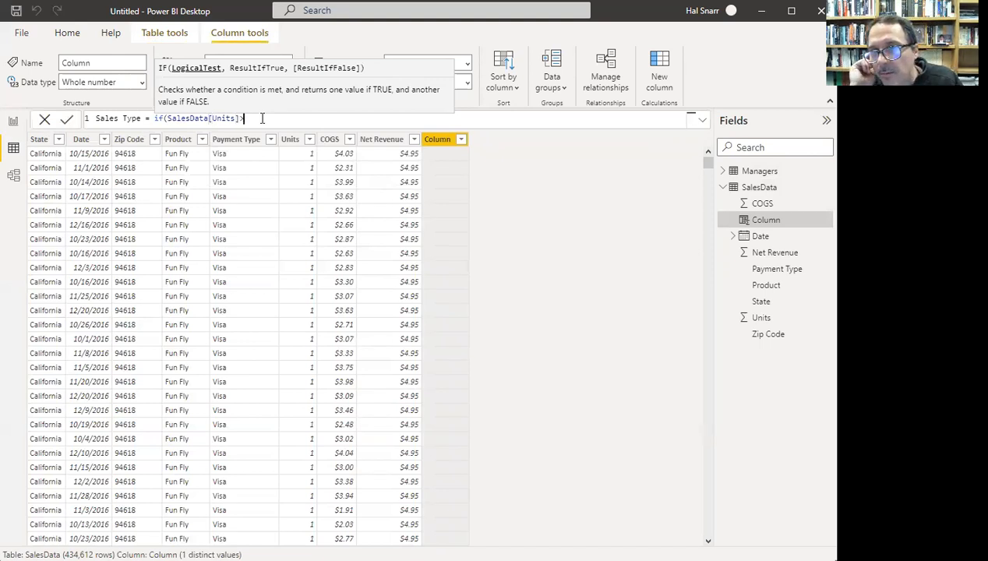
key(BackSpace)
text(<)
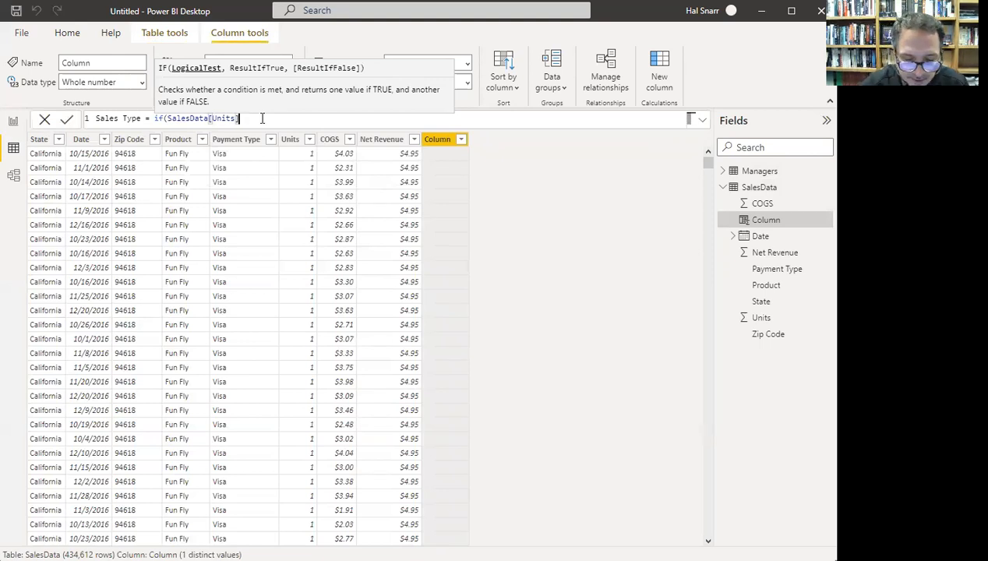
text(6)
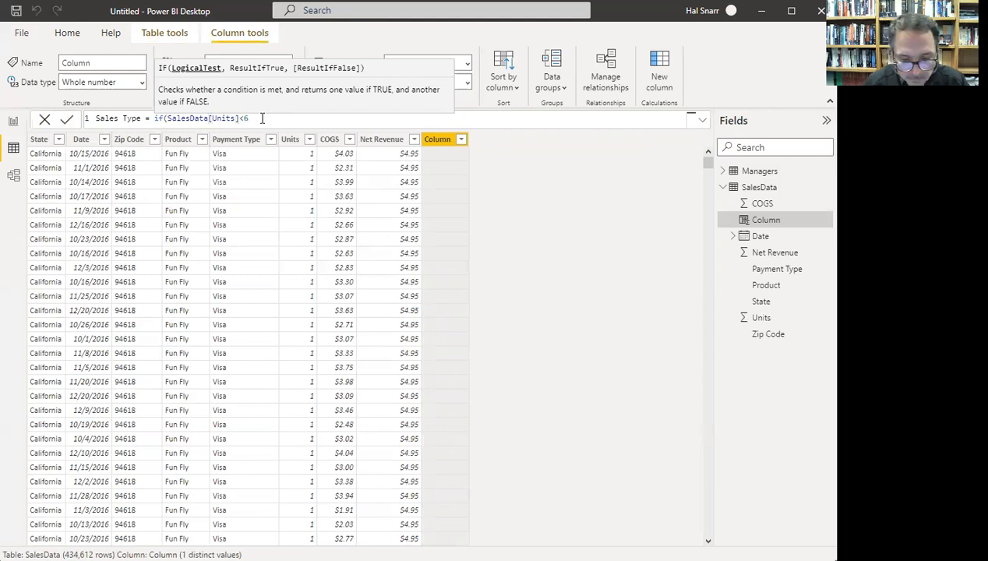
text(,)
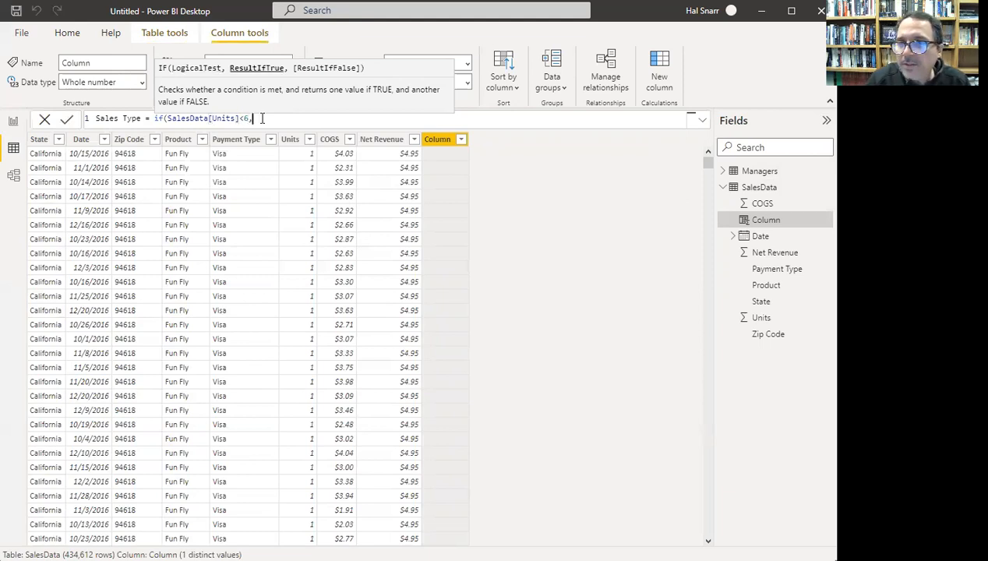
text("retail)
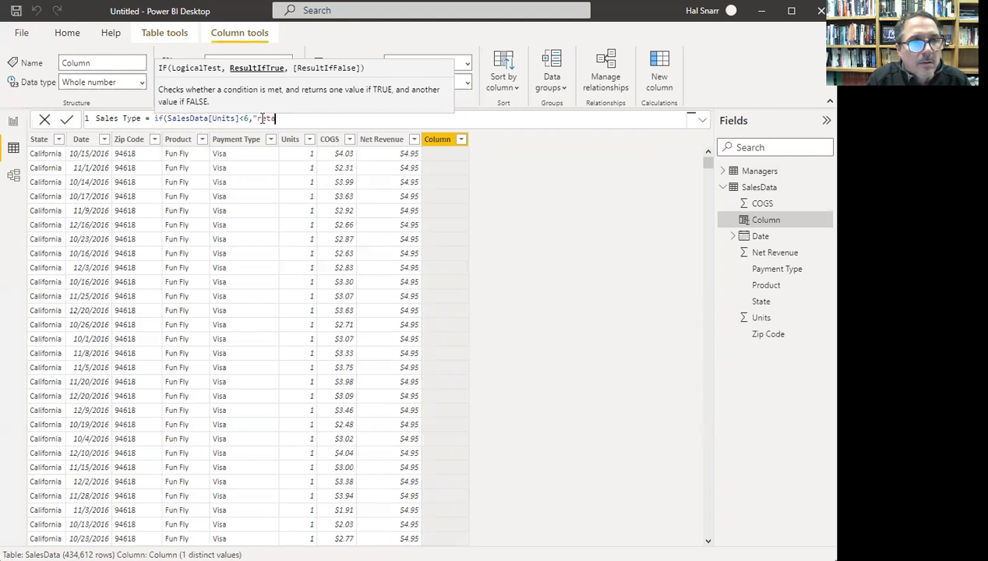
text(",)
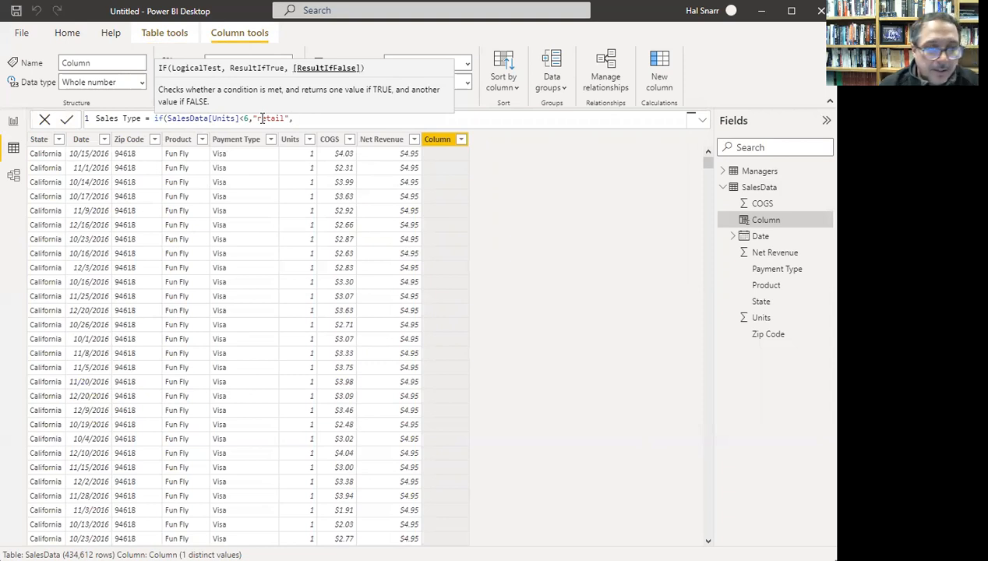
text(","whol)
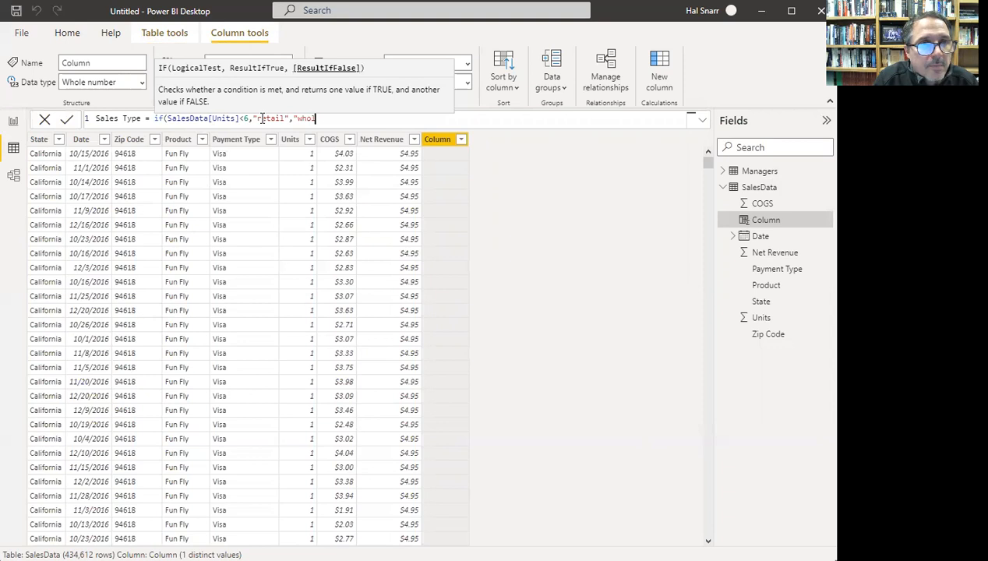
text(esale")
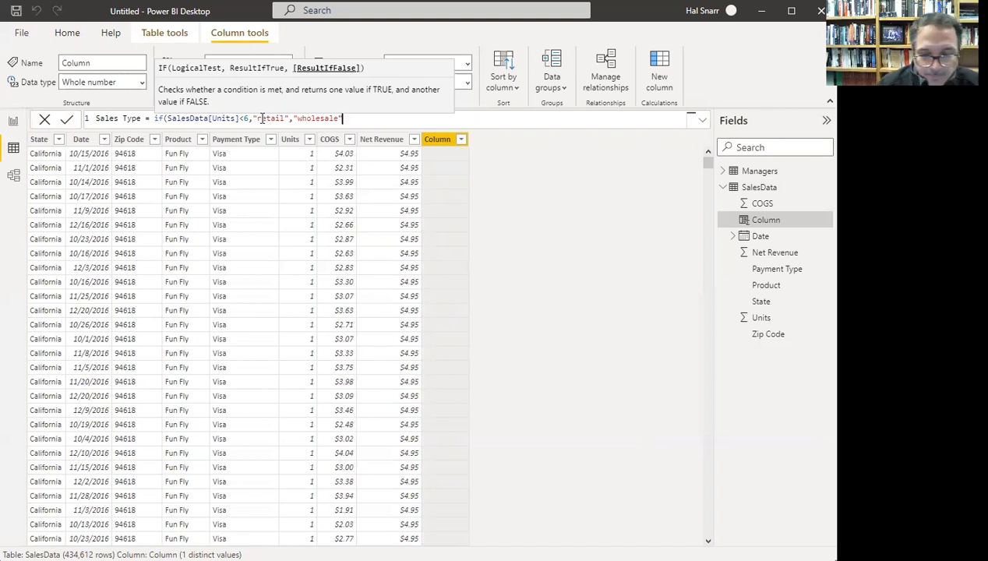
text())
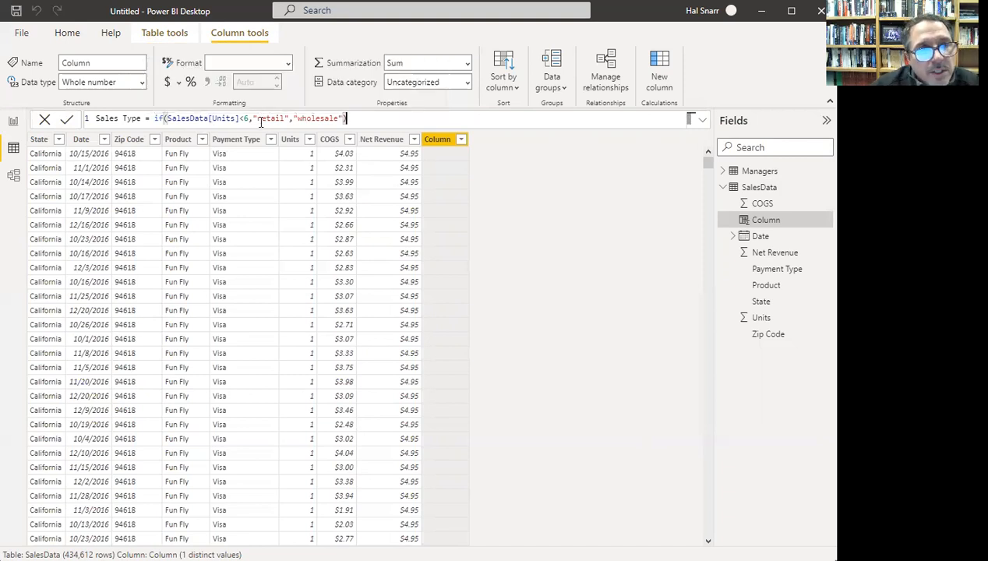
- Check the "retail" argument and place the cursor at the formula's end
drag(251, 119, 288, 119)
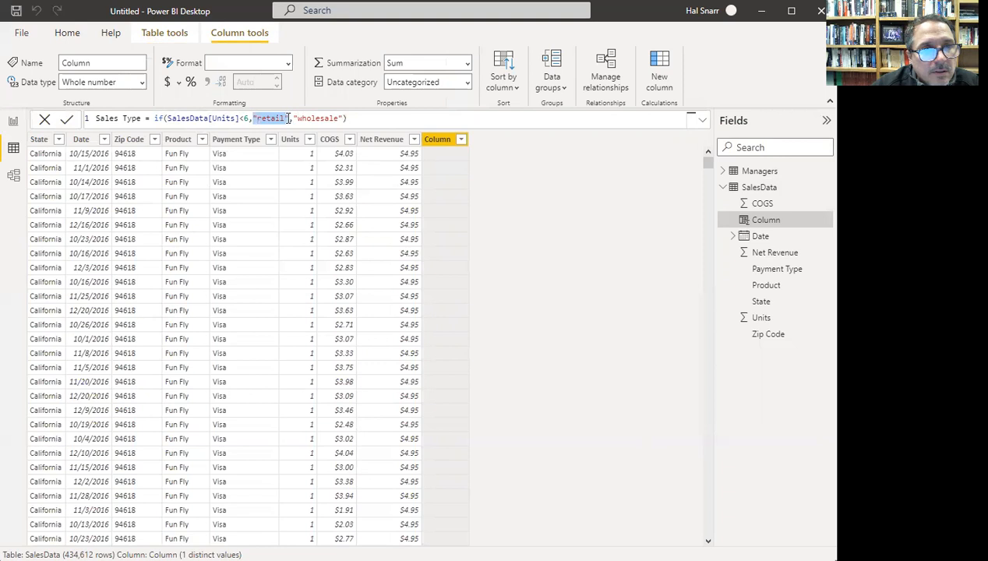
click(247, 119)
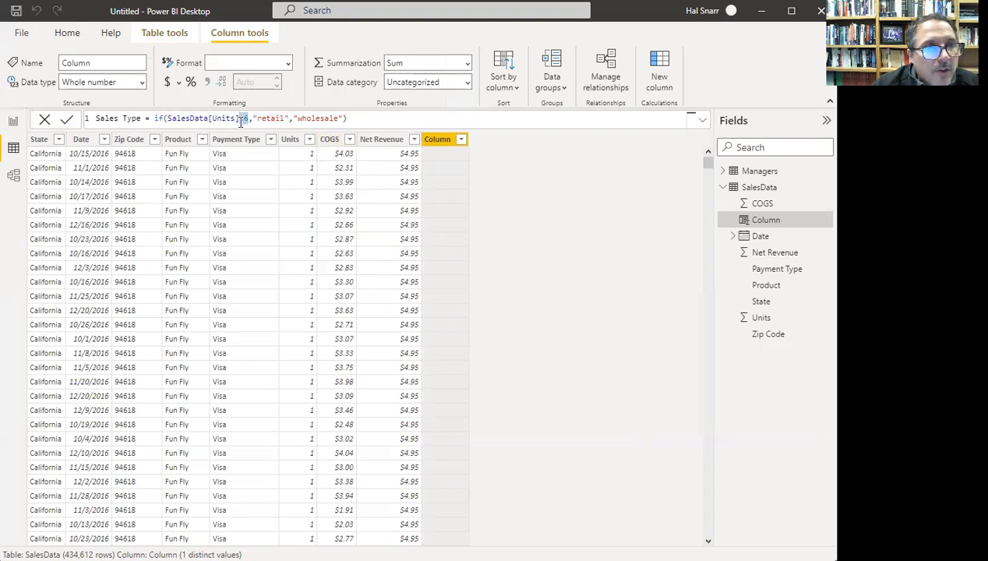
double_click(268, 118)
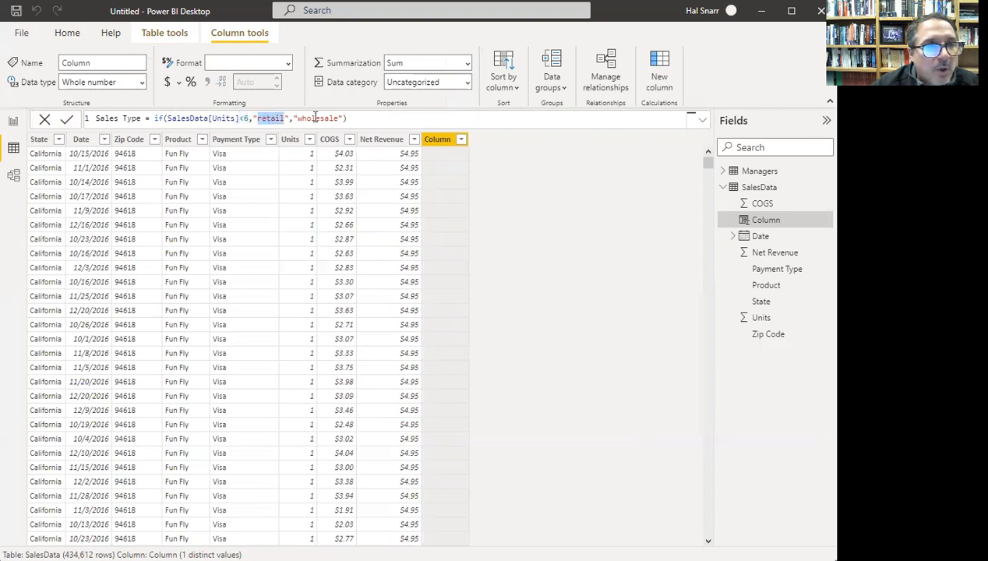
click(316, 119)
click(376, 119)
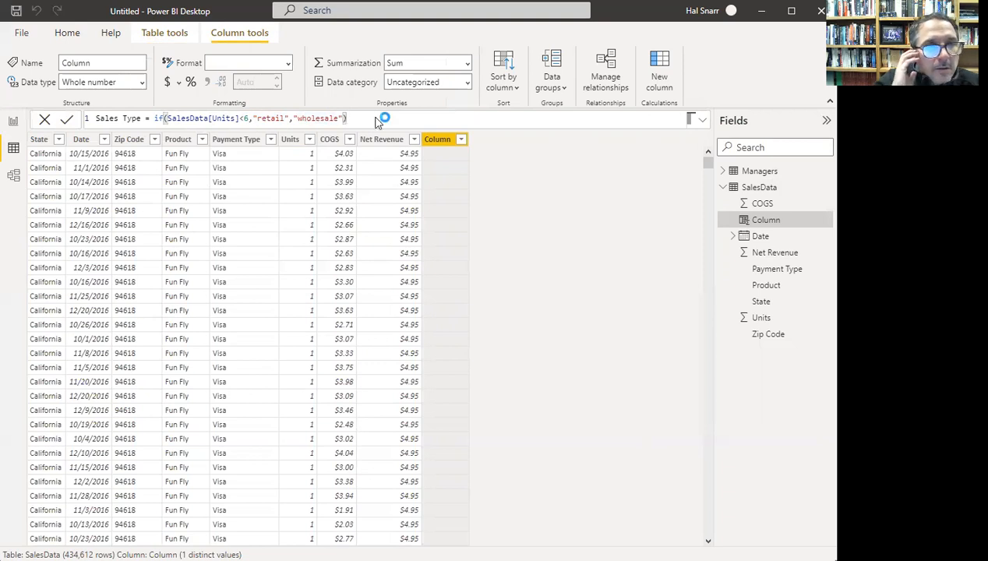
- Commit the Sales Type calculated column and compare it with the Net Revenue column
click(435, 148)
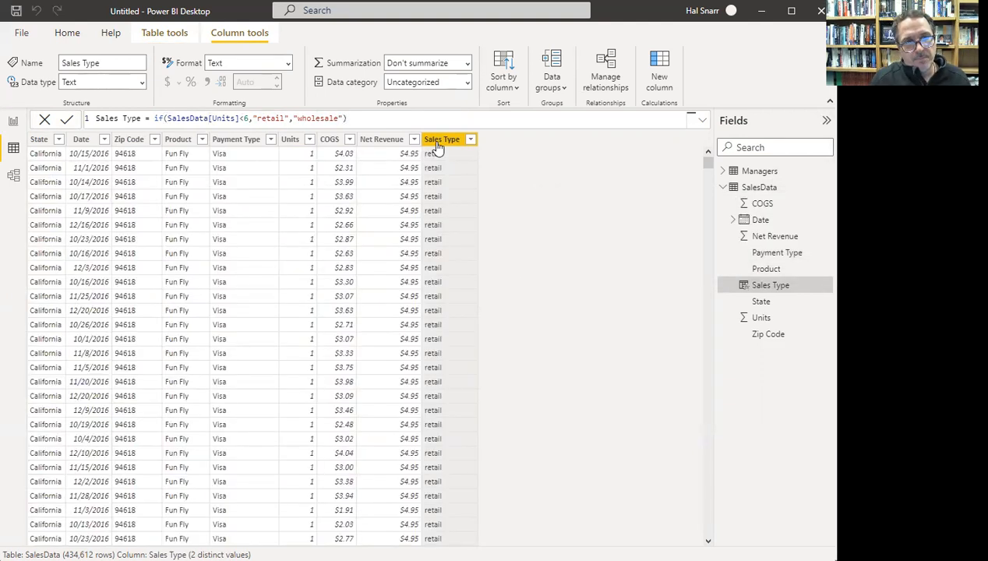
click(397, 142)
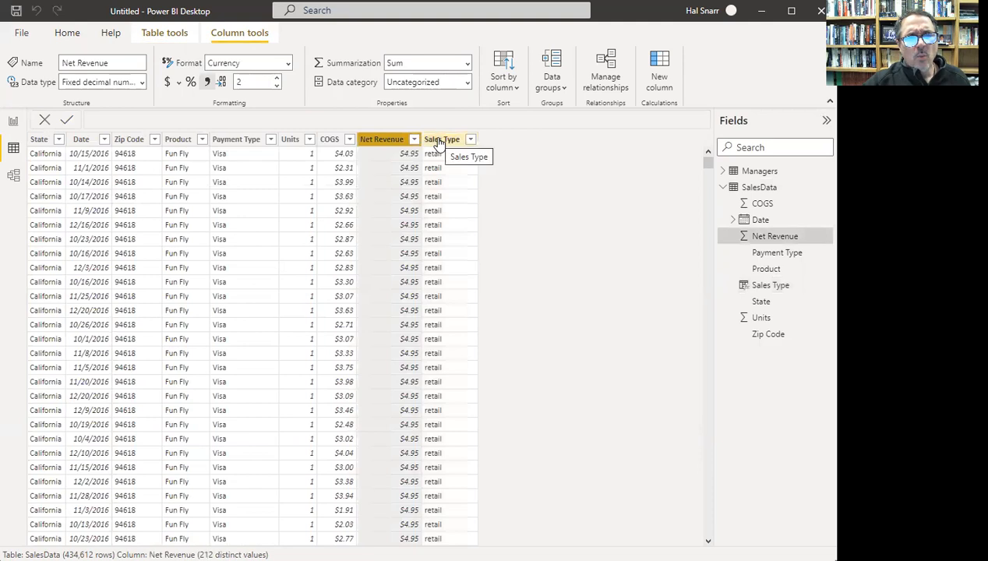
click(438, 144)
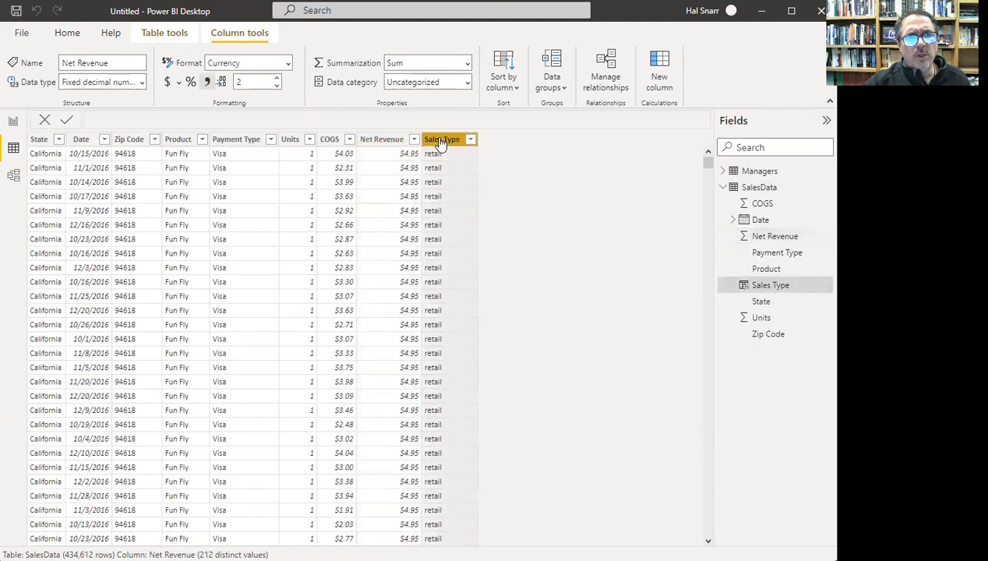
click(383, 145)
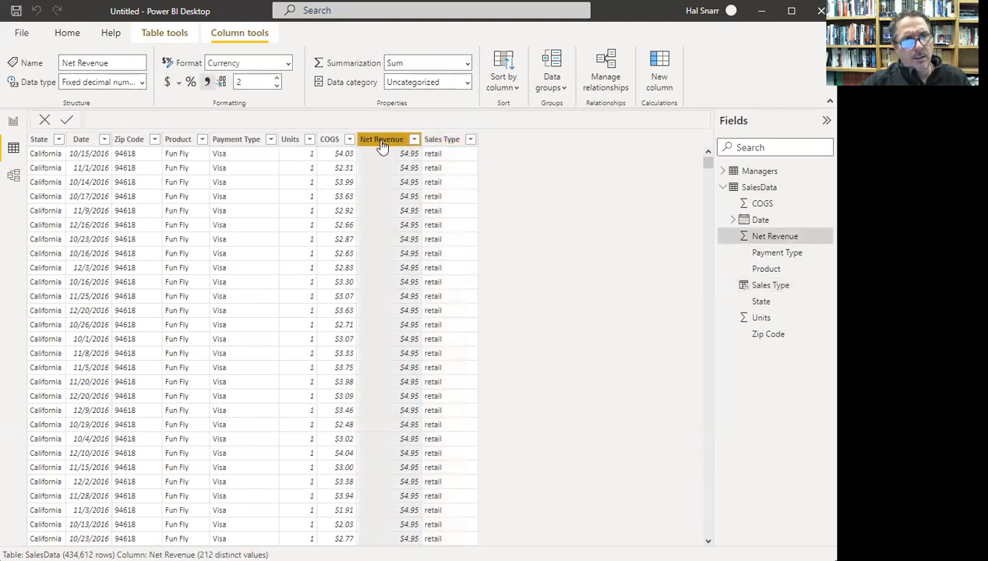
click(446, 142)
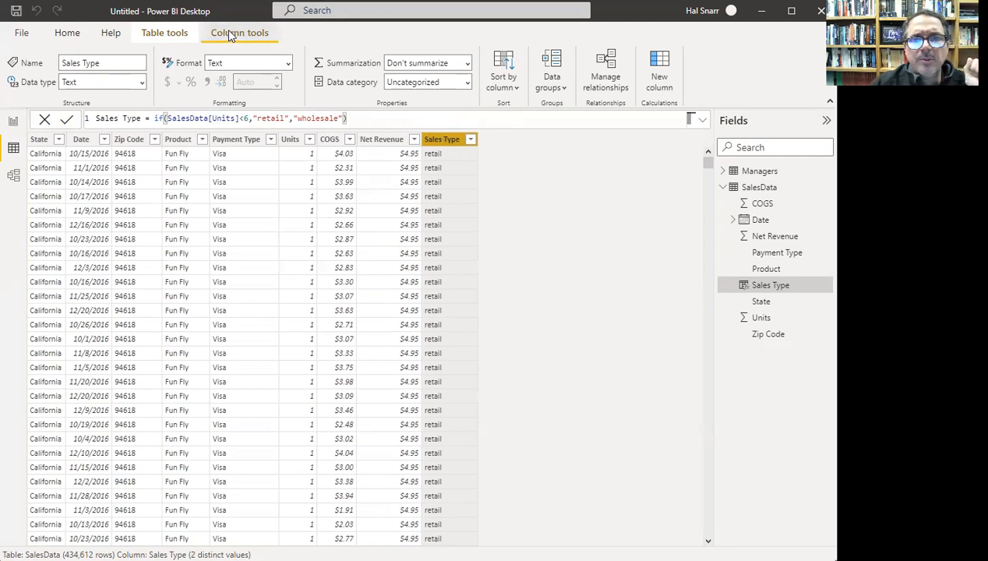
- Create a Total Revenue measure in SalesData as SUM(SalesData[Net Revenue])
click(172, 35)
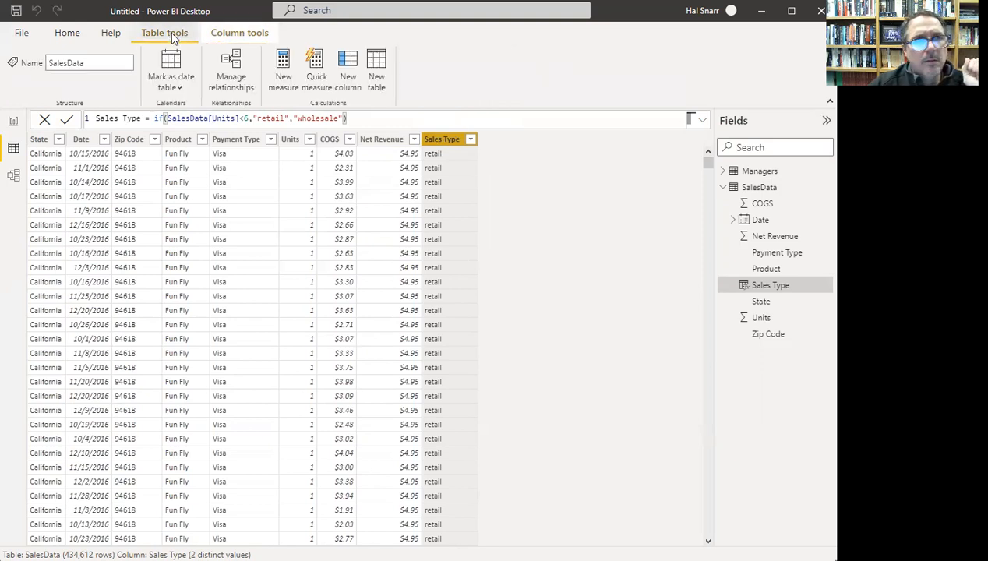
click(286, 81)
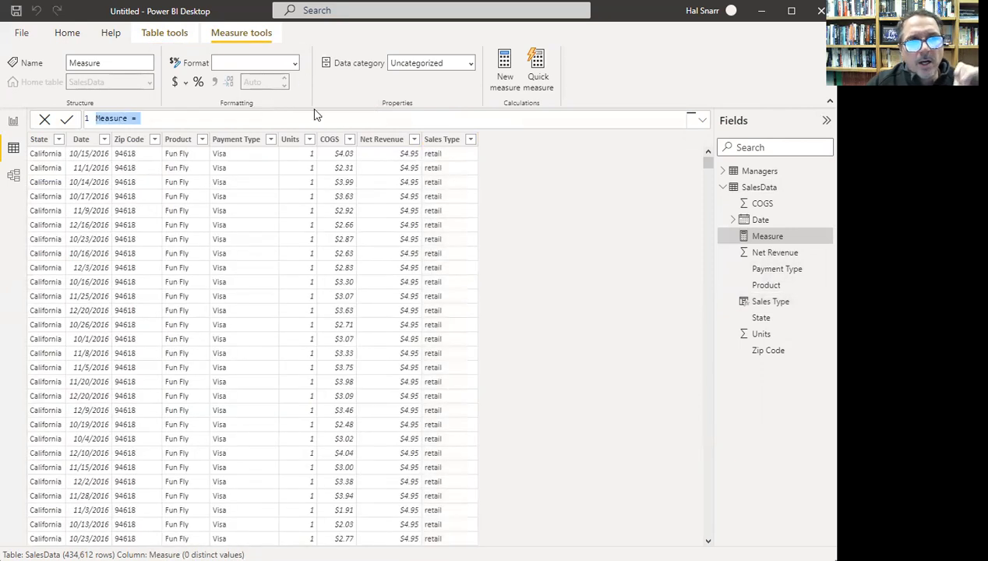
text(T)
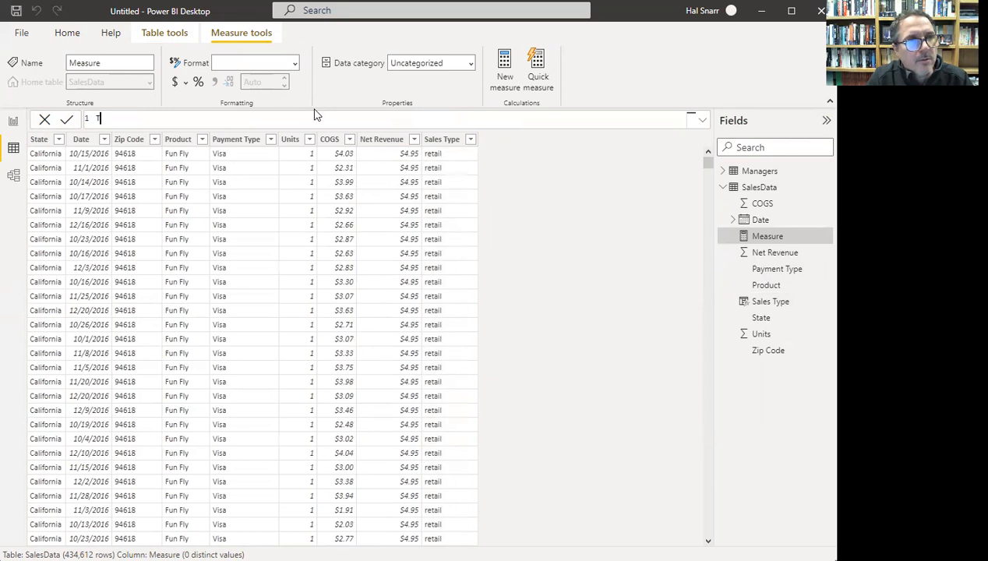
text(otal Revenue = )
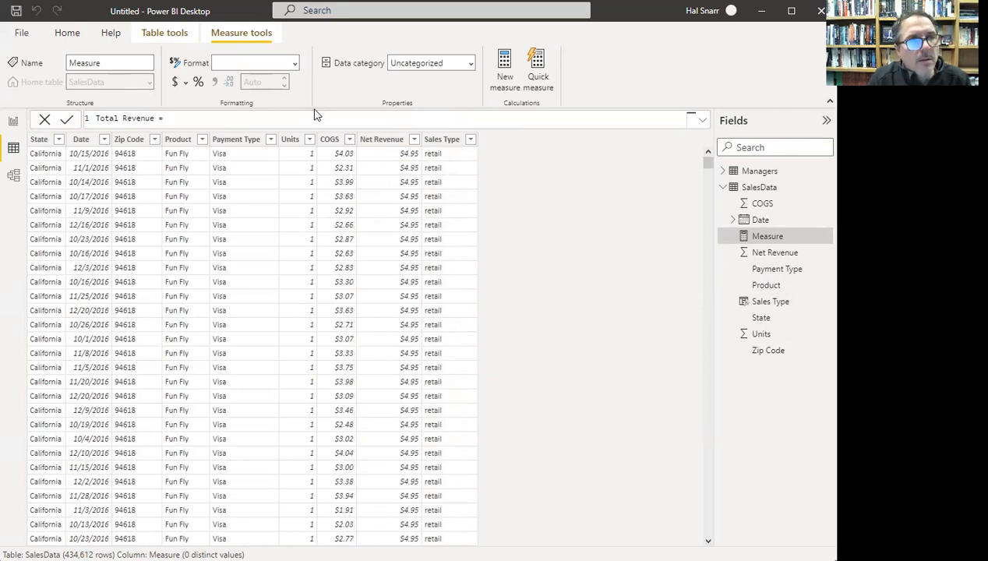
text(sum()
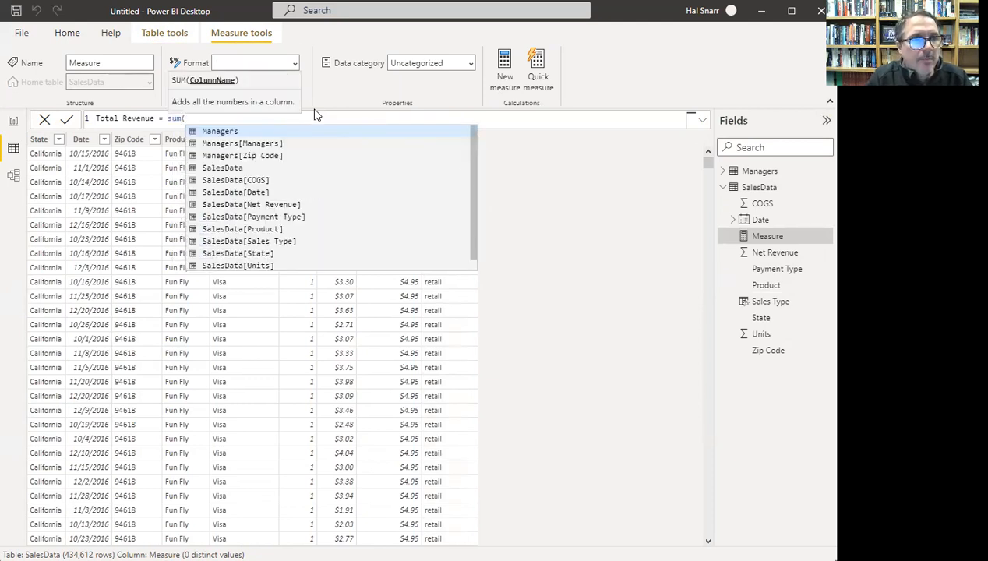
text(sales)
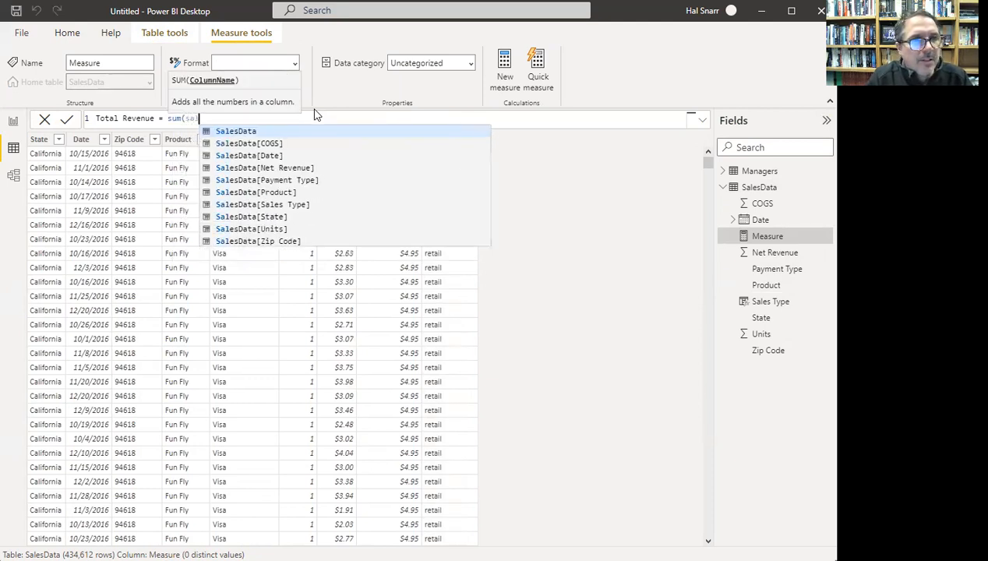
text(data)
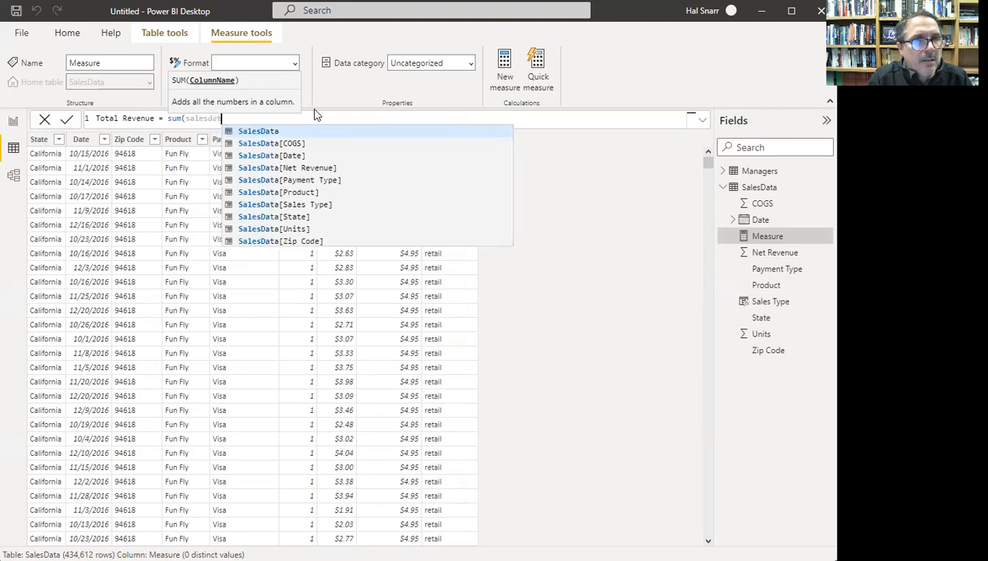
click(297, 169)
click(226, 119)
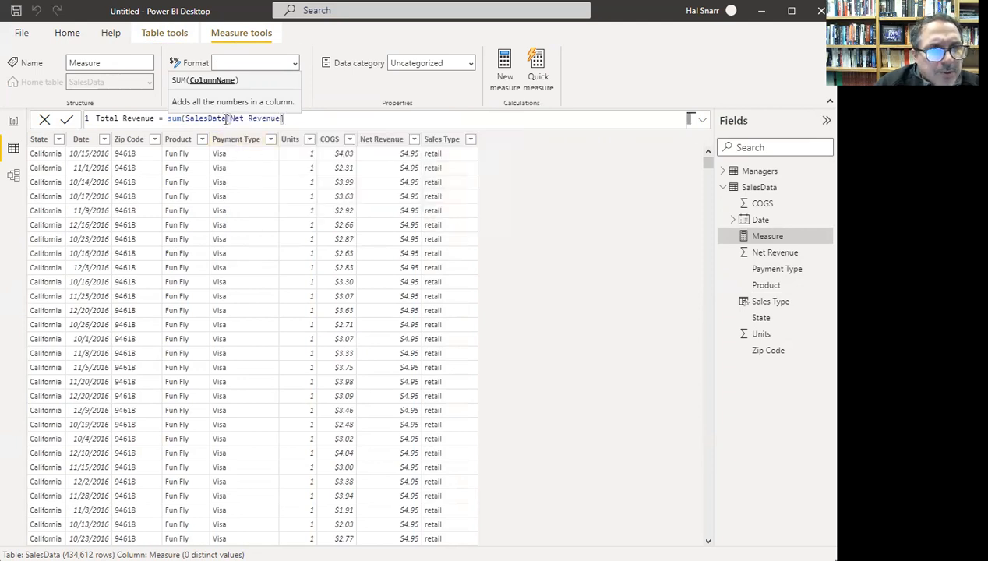
drag(166, 118, 289, 119)
click(292, 118)
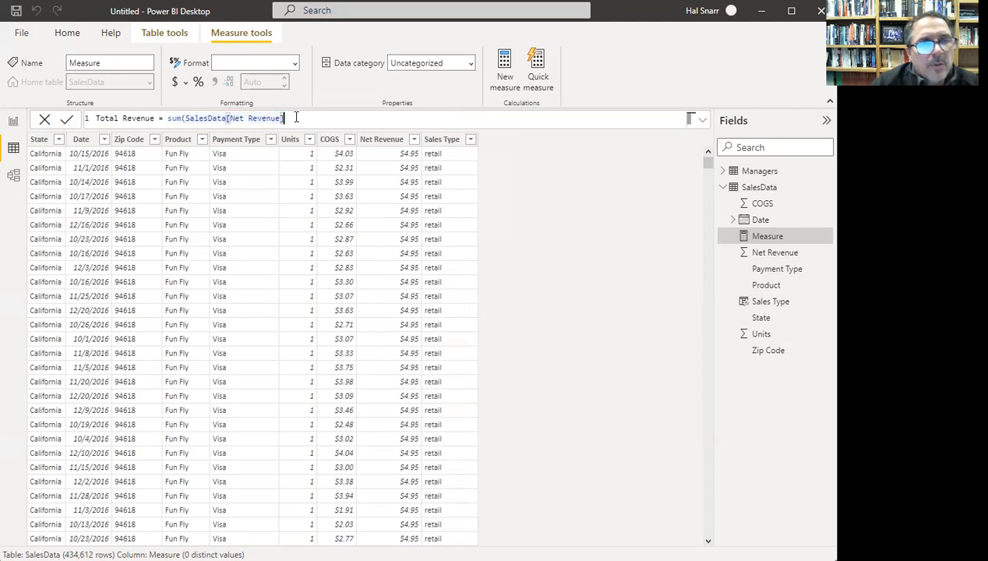
text())
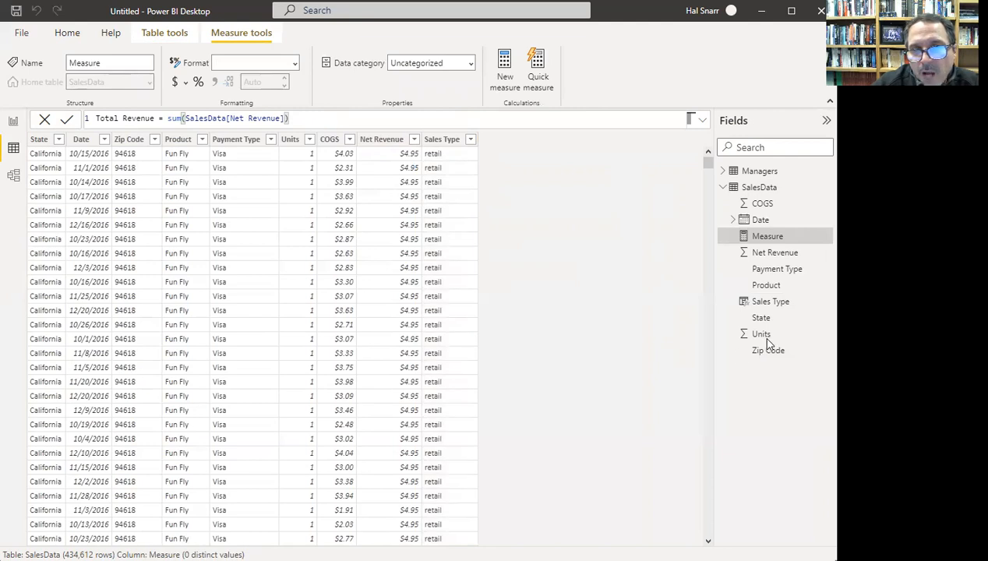
key(Return)
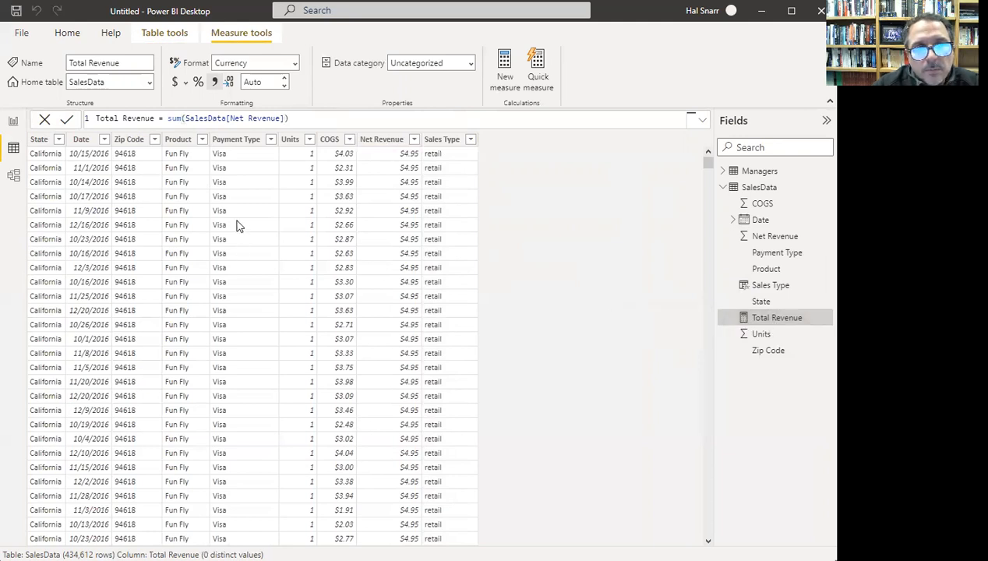
- Add a Total COGS measure defined as SUM(SalesData[COGS])
click(518, 89)
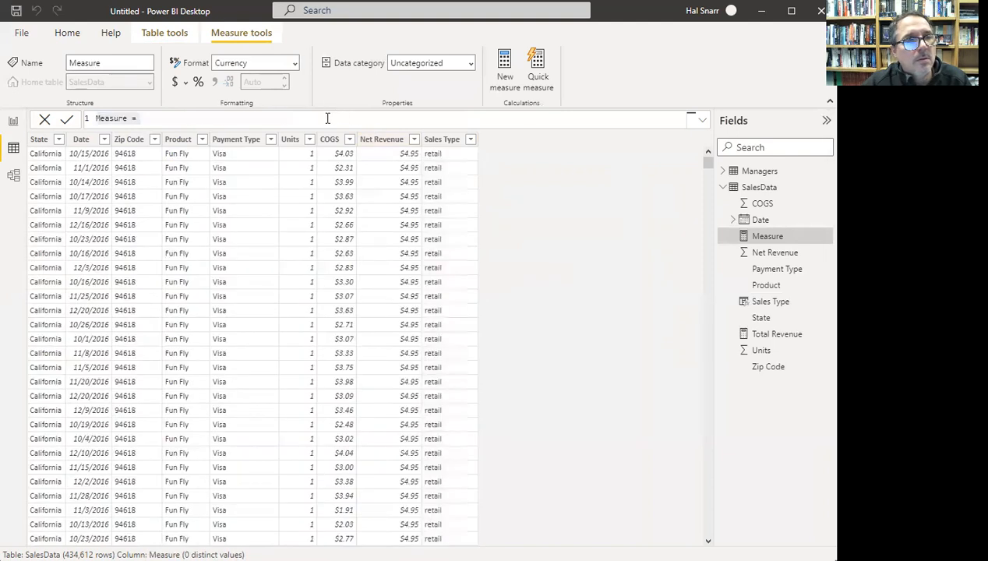
text(Total )
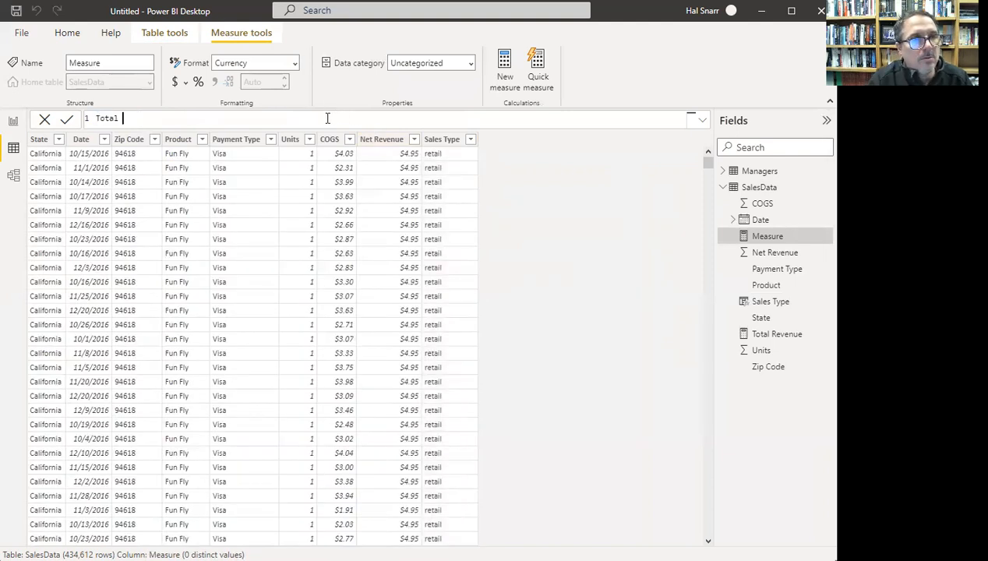
text(COGS = sum)
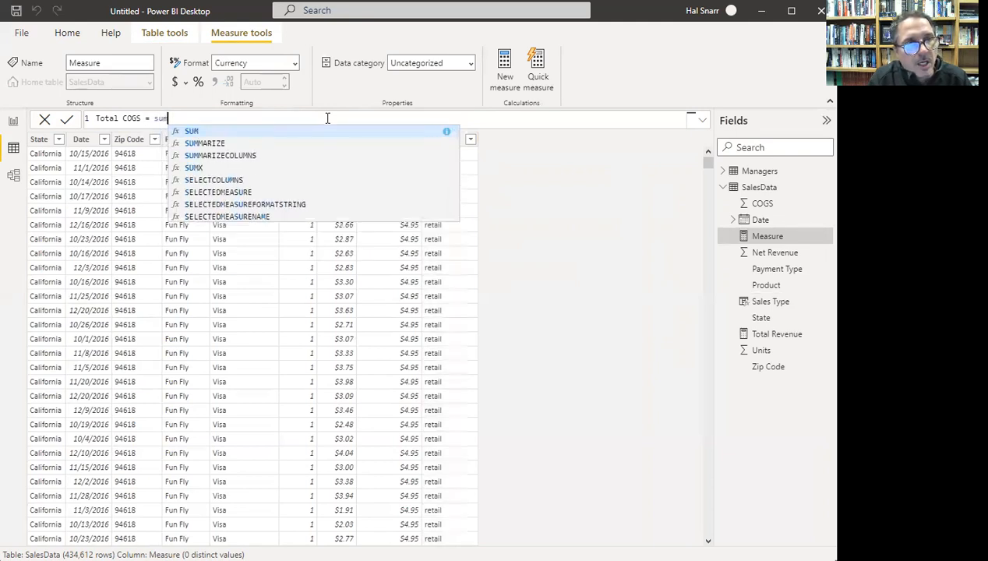
text((sales)
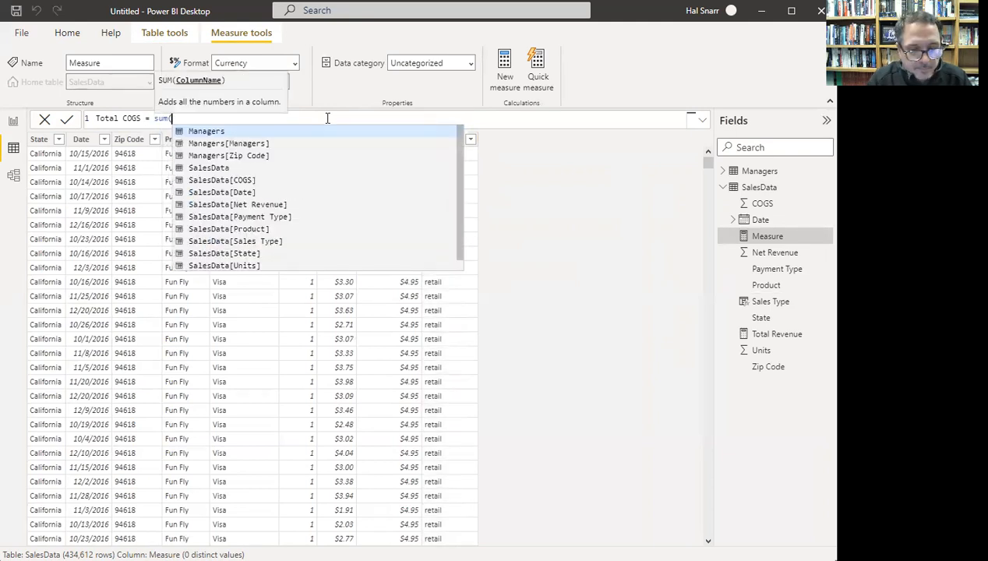
text(data)
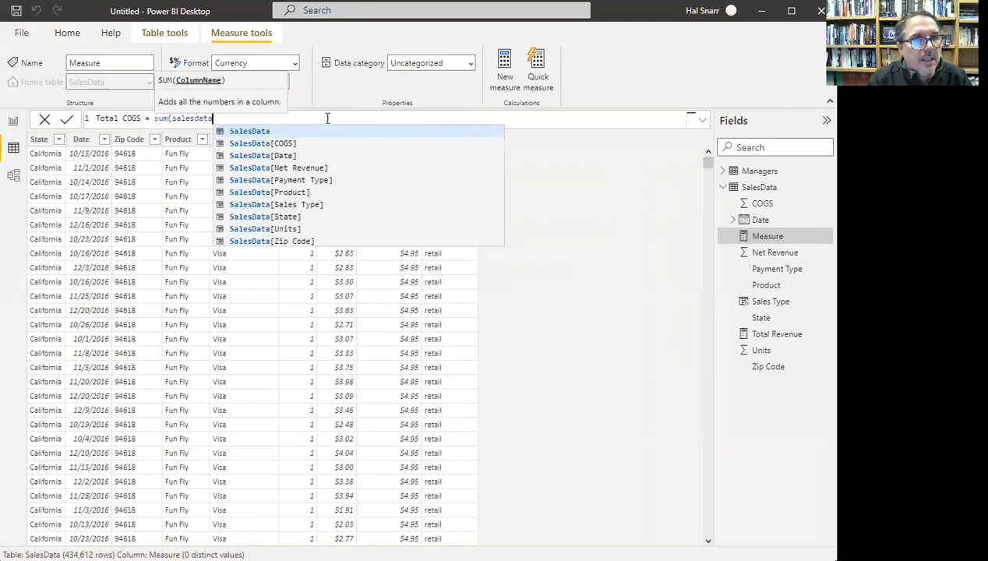
double_click(287, 146)
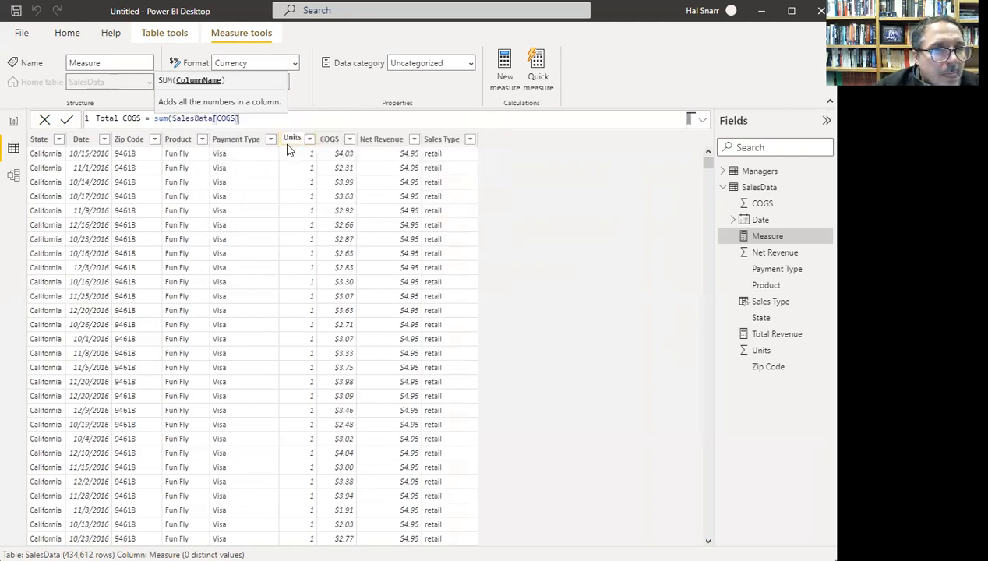
key(Return)
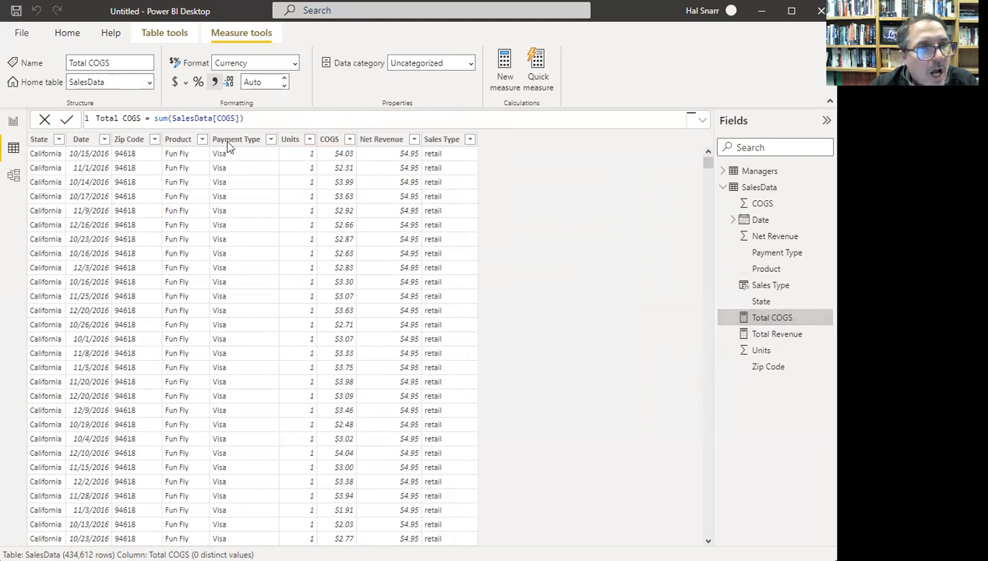
click(172, 34)
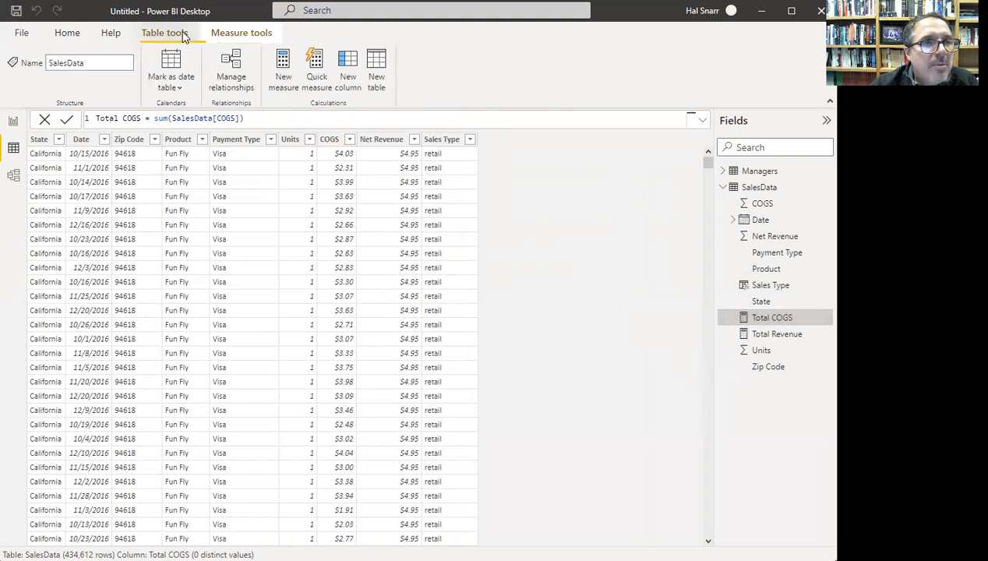
- Create the measure Gross Profit = [Total Revenue] - [Total COGS]
click(287, 84)
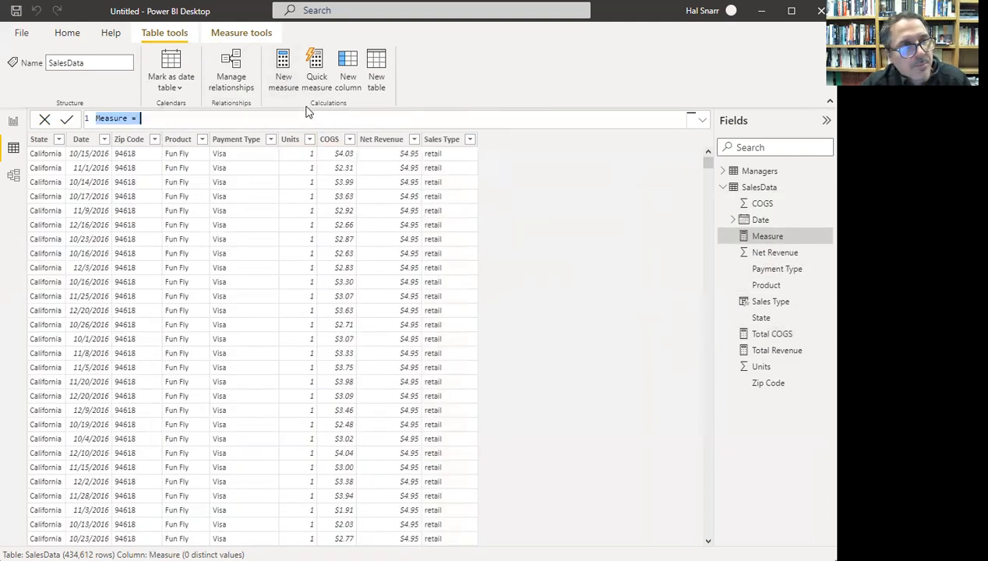
text(Gros)
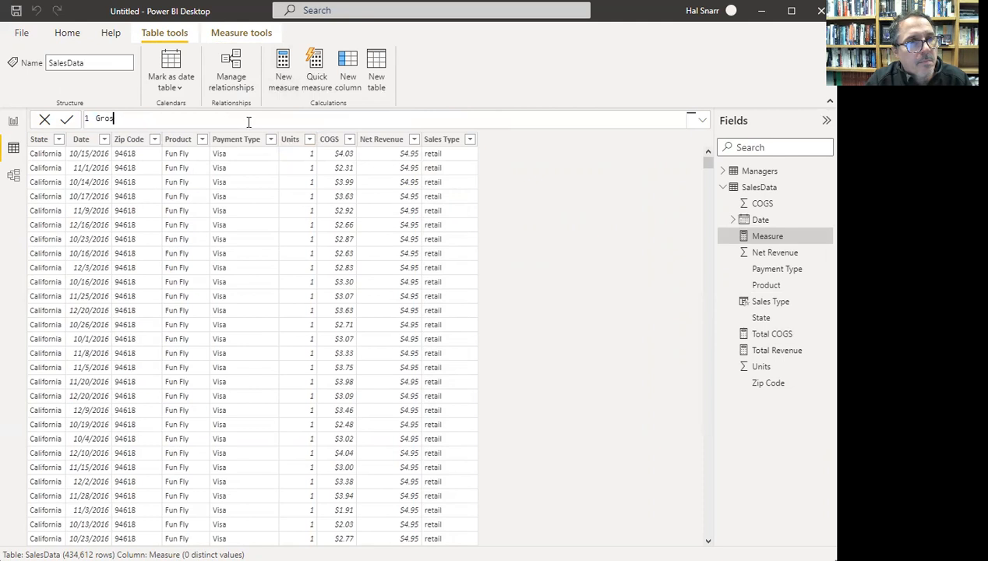
text(s Profit=)
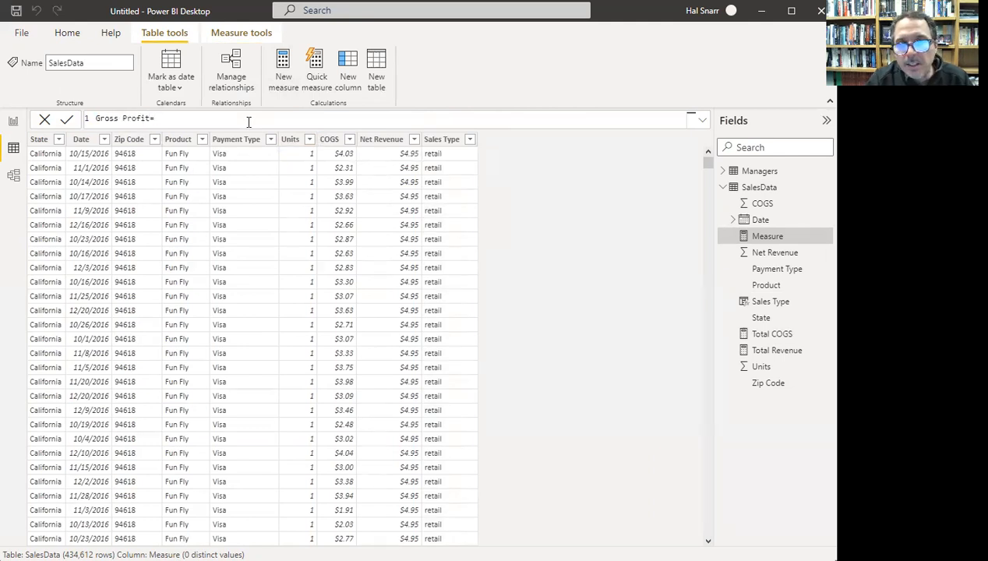
text(tot)
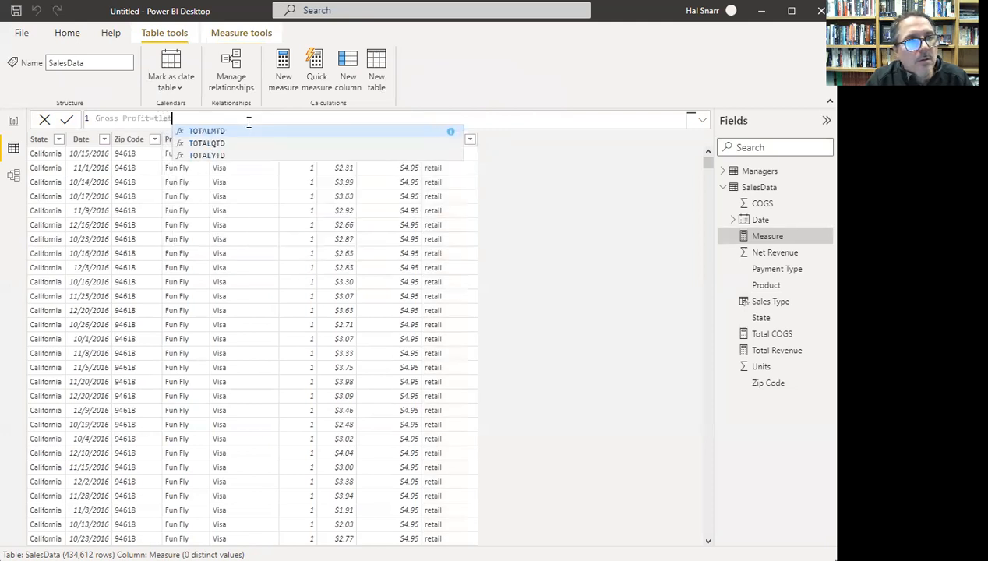
text(al)
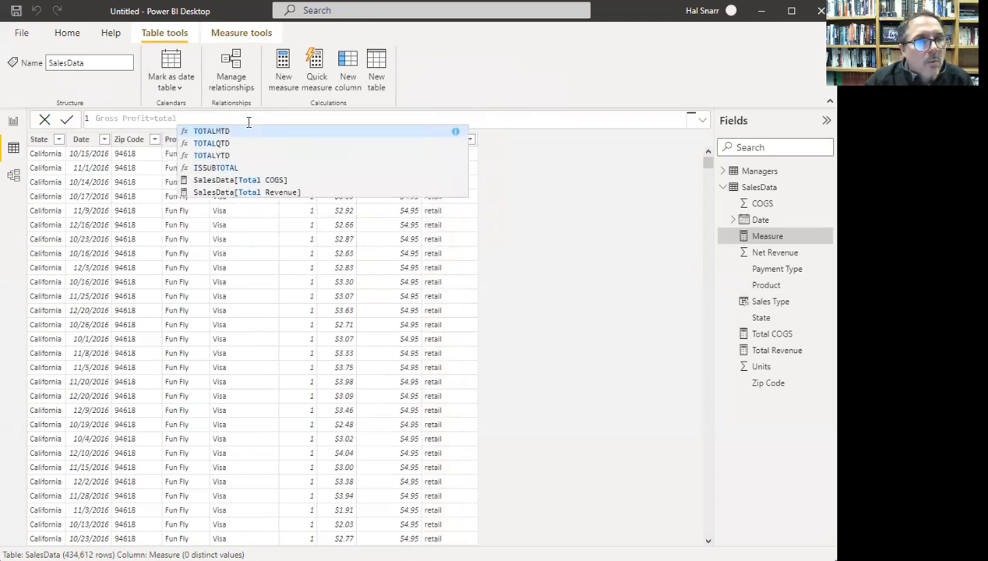
click(154, 118)
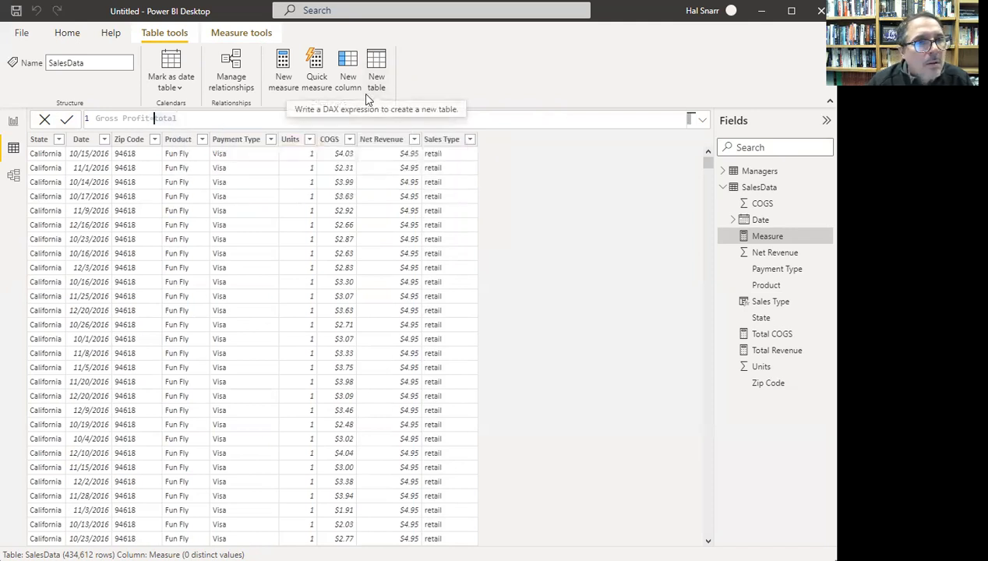
text(reve)
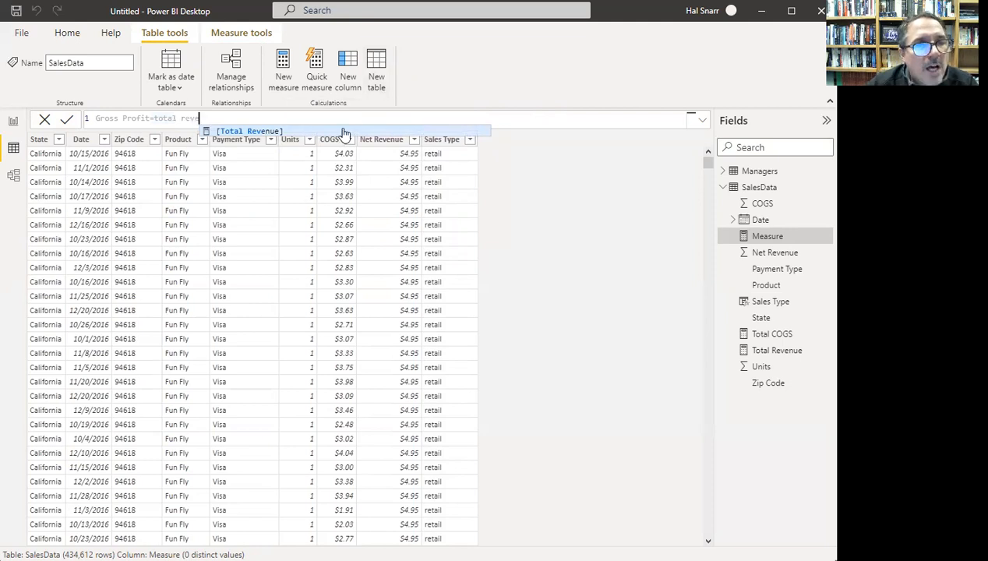
click(265, 132)
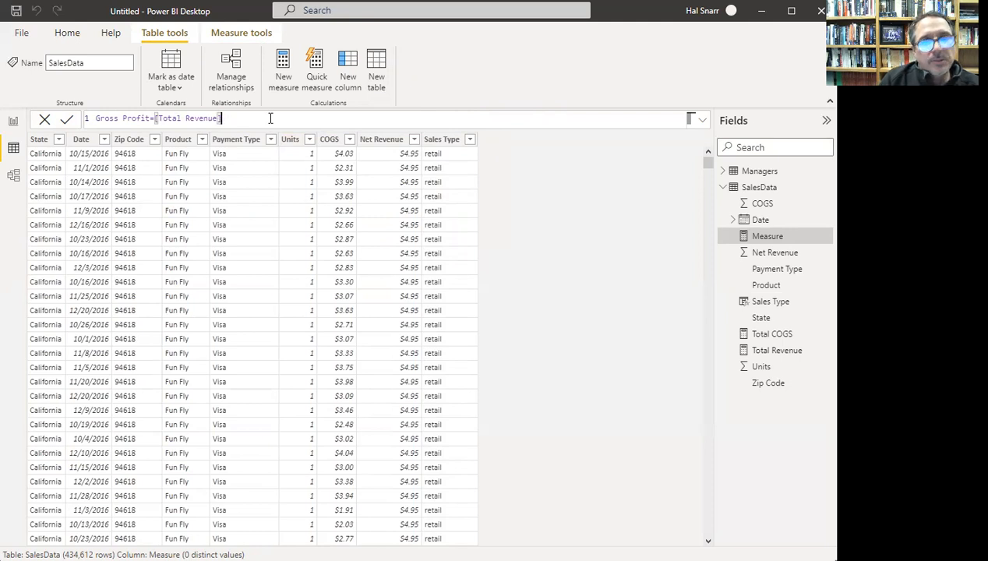
key(Left)
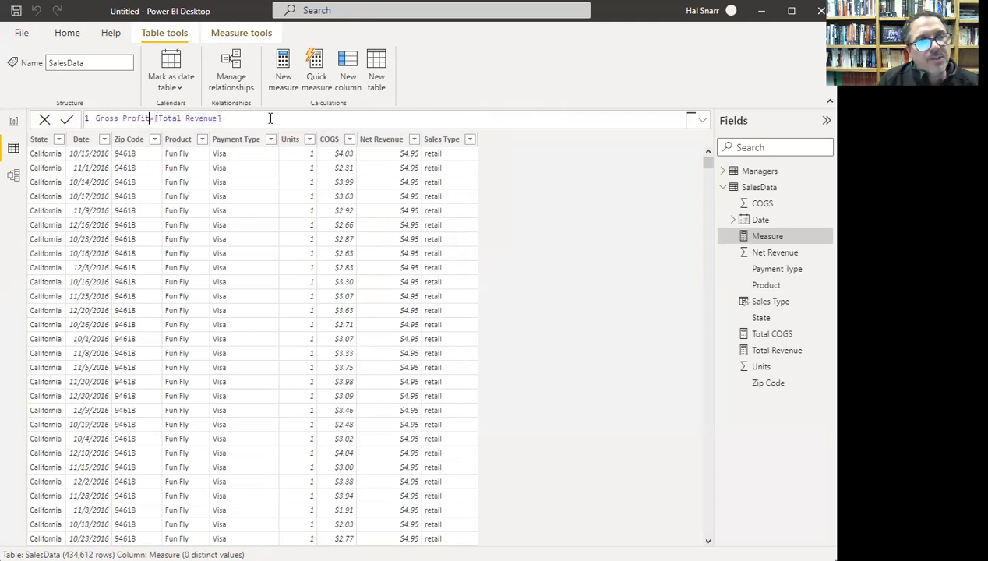
key(Right)
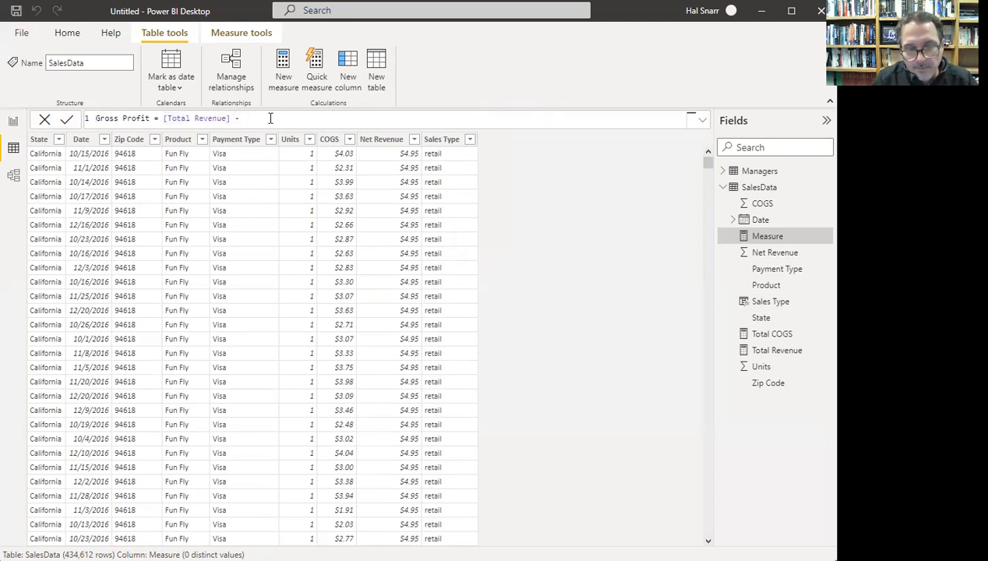
text([)
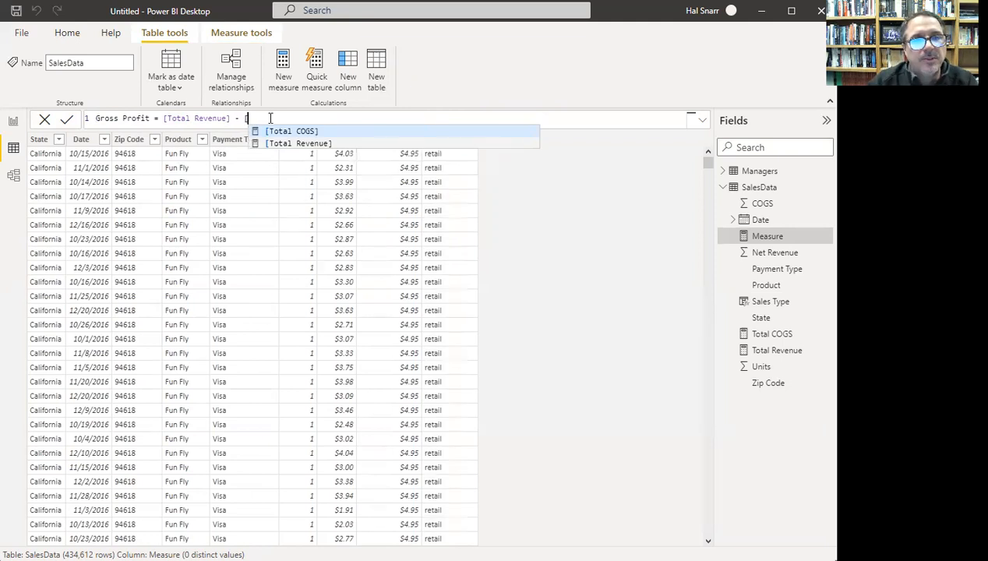
click(290, 132)
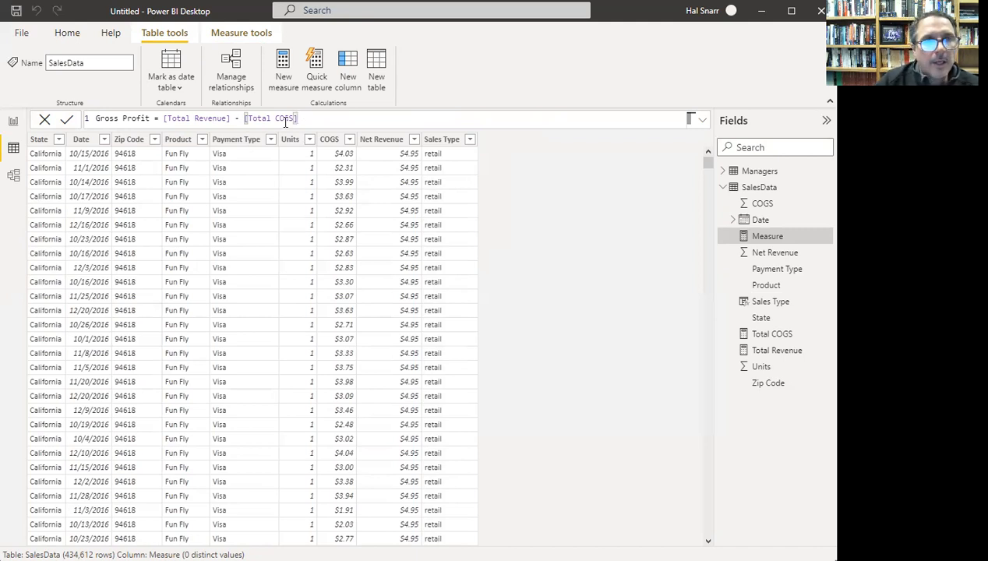
key(Return)
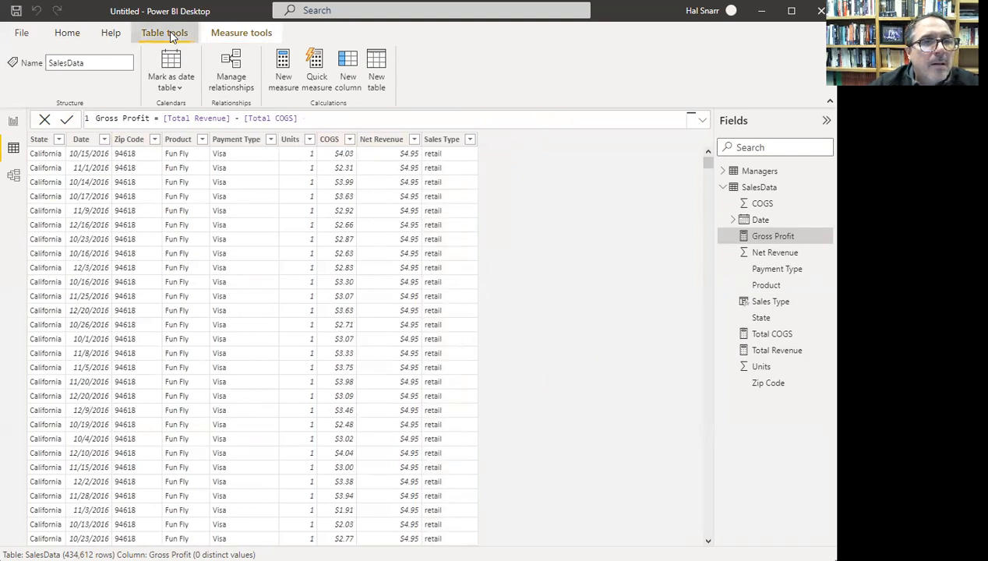
- Create the measure Gross Profit Percentage = [Gross Profit]/[Total Revenue]
click(290, 80)
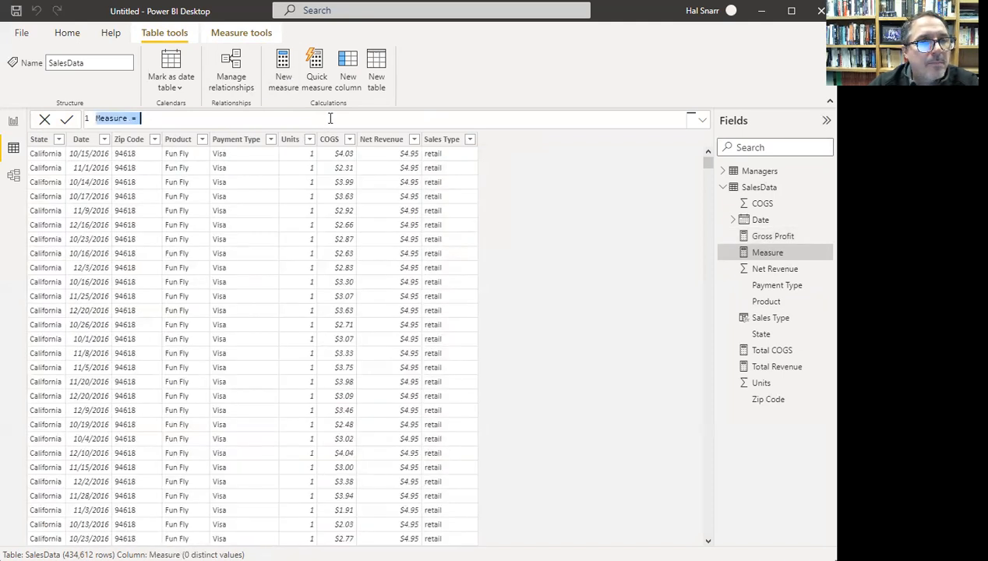
text(Gr)
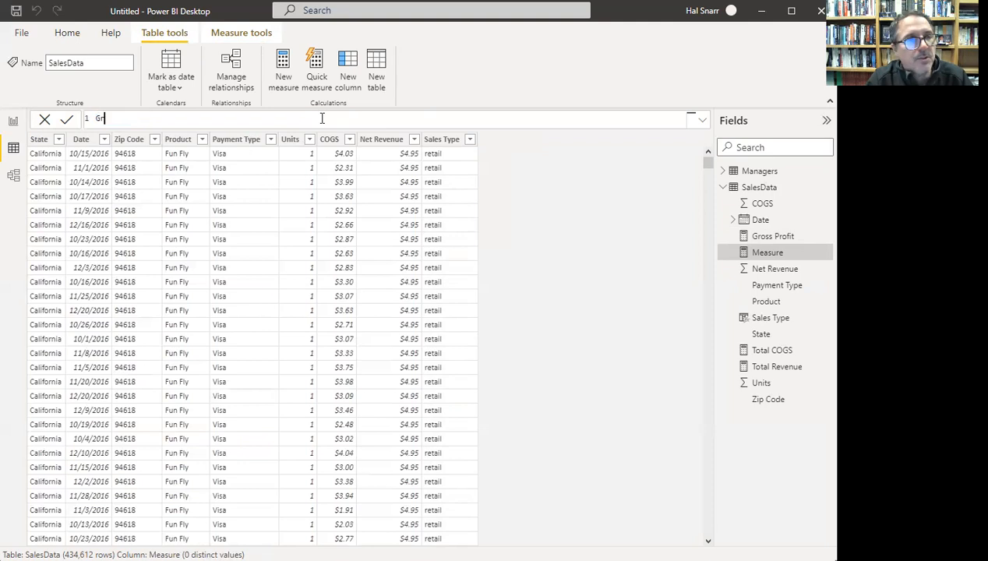
text(oss Pro)
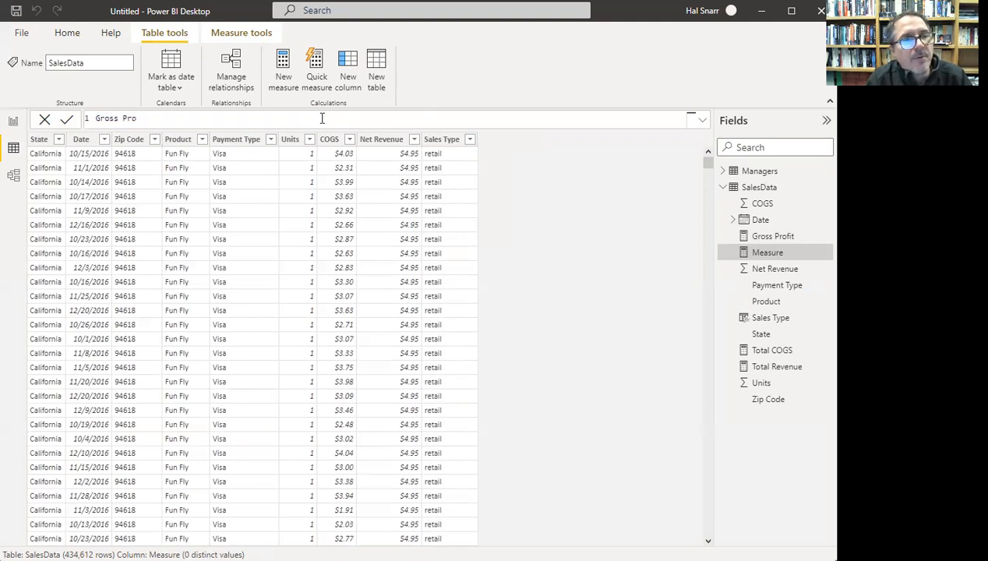
text(fit Percentage =)
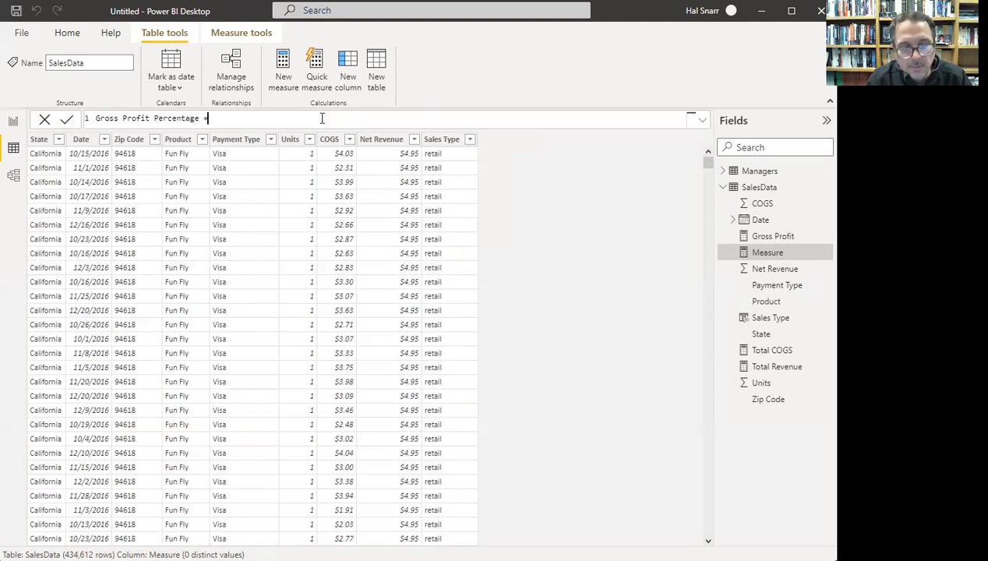
text( gross)
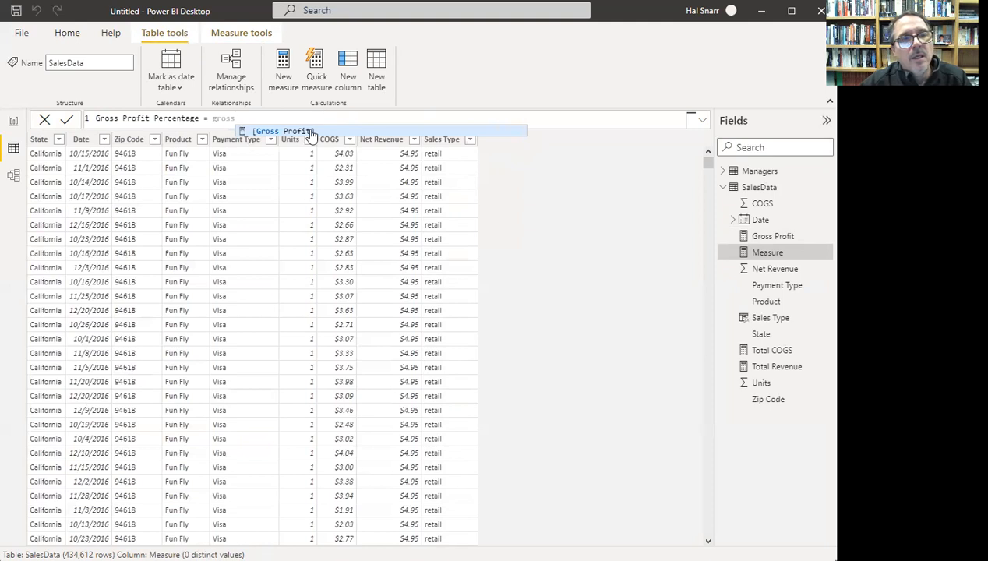
click(306, 133)
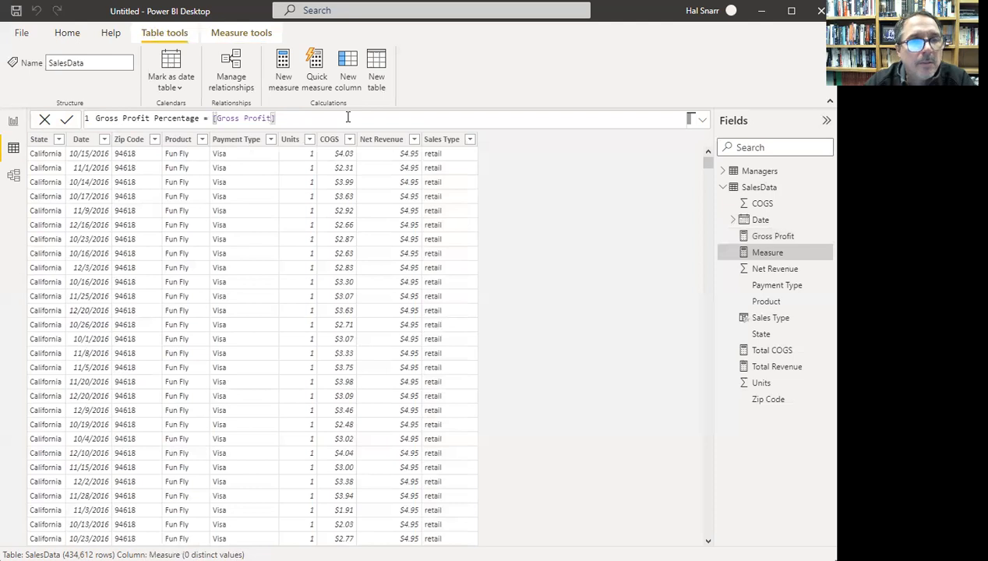
text(to)
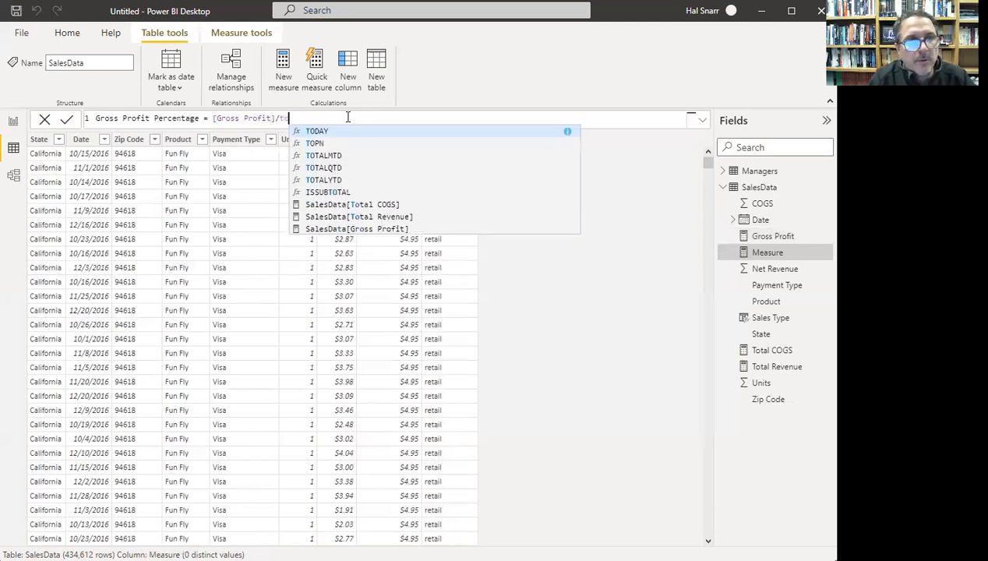
text(tal reve)
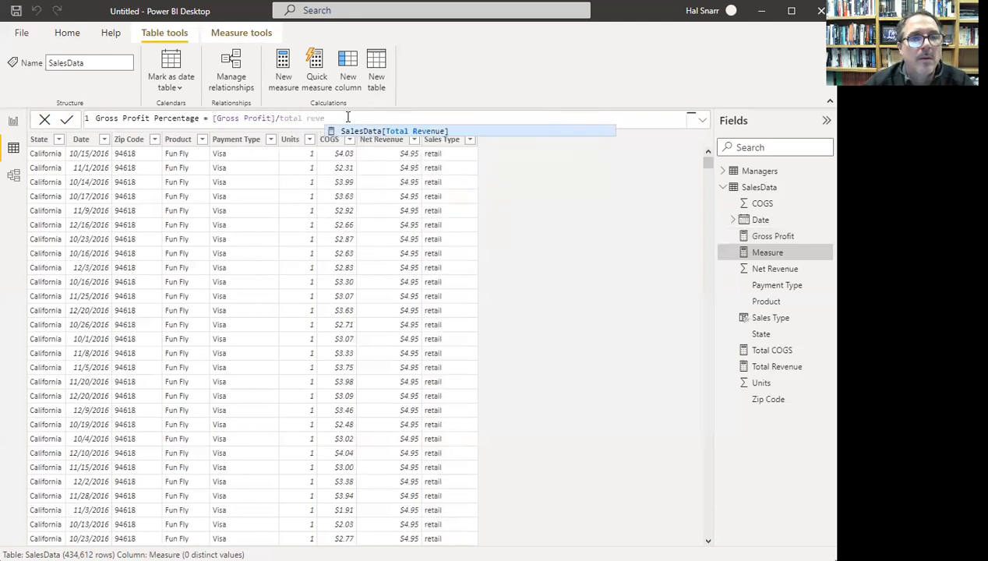
key(Left)
key(Left)
key(Left)
key(Left)
key(Left)
key(Left)
key(Left)
key(Left)
key(Left)
key(Left)
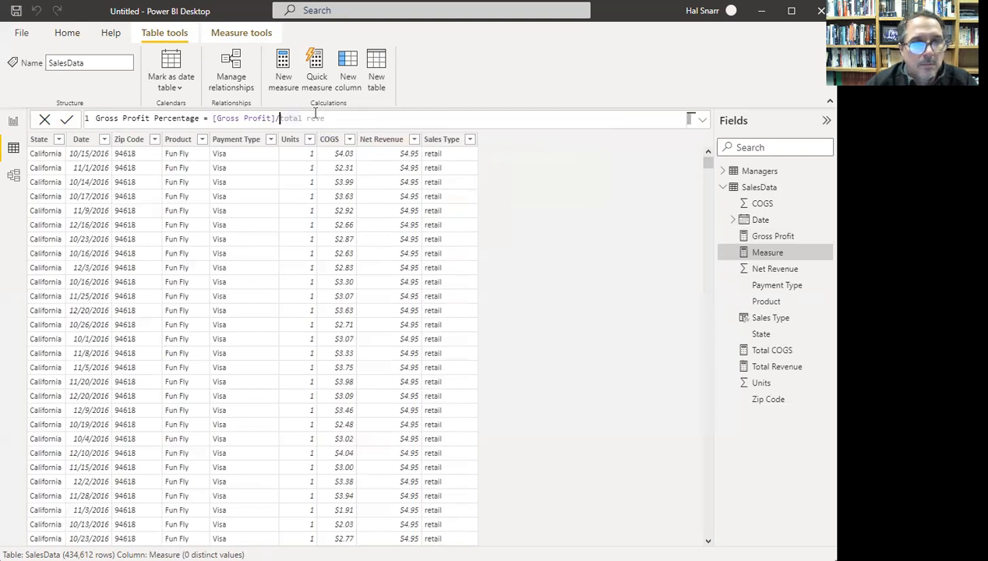
text([)
key(Escape)
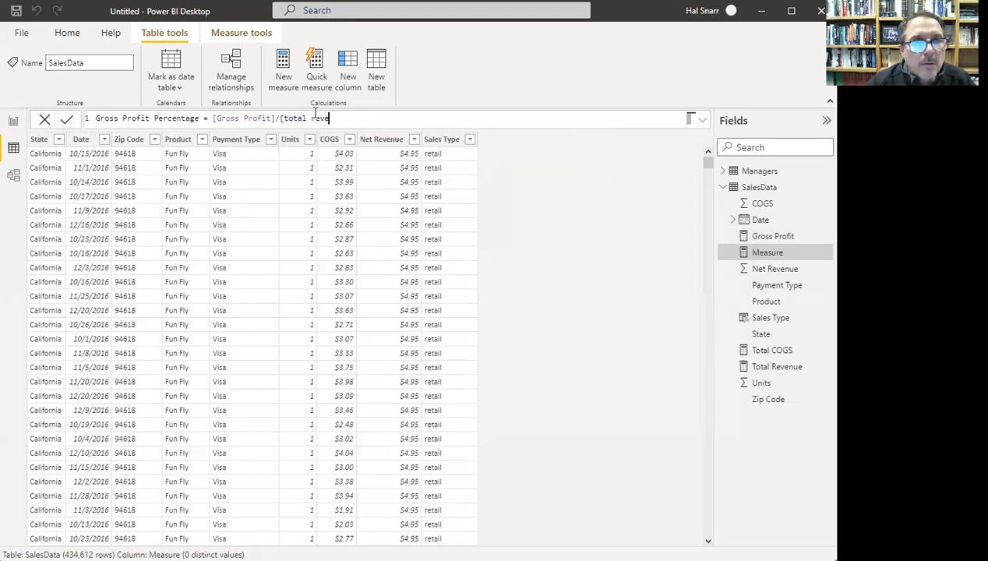
click(316, 115)
key(shift+End)
key(Delete)
text(rev)
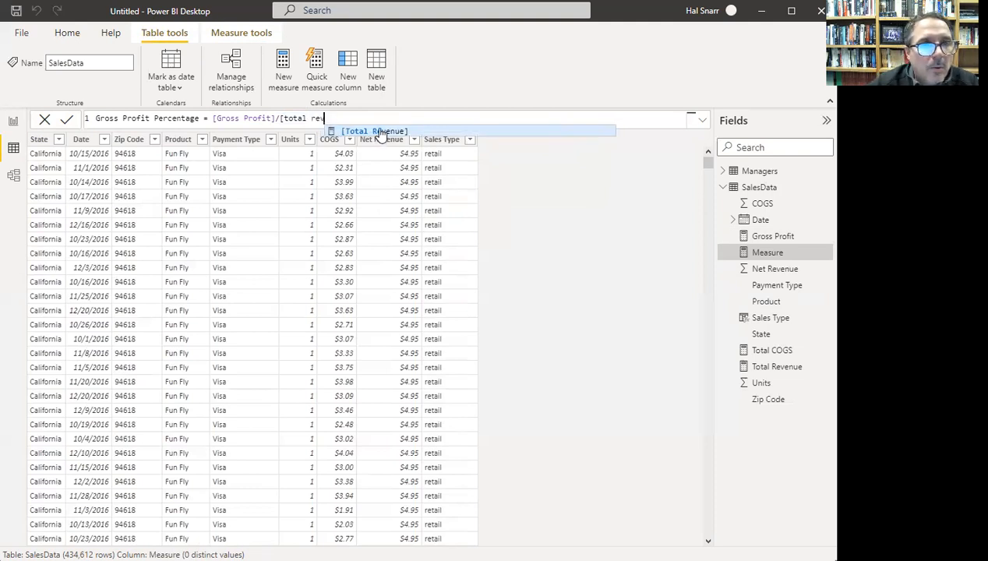
click(377, 131)
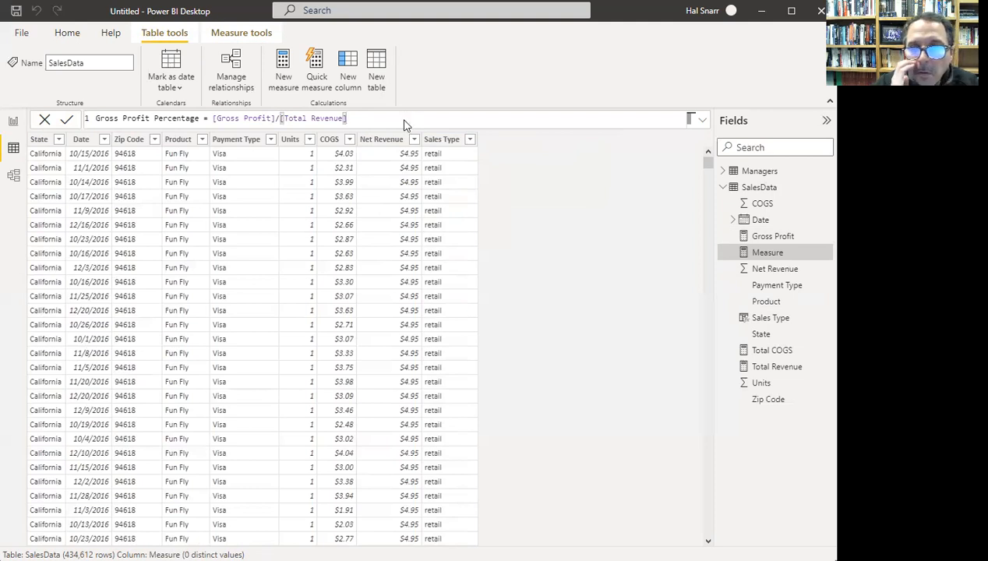
key(Return)
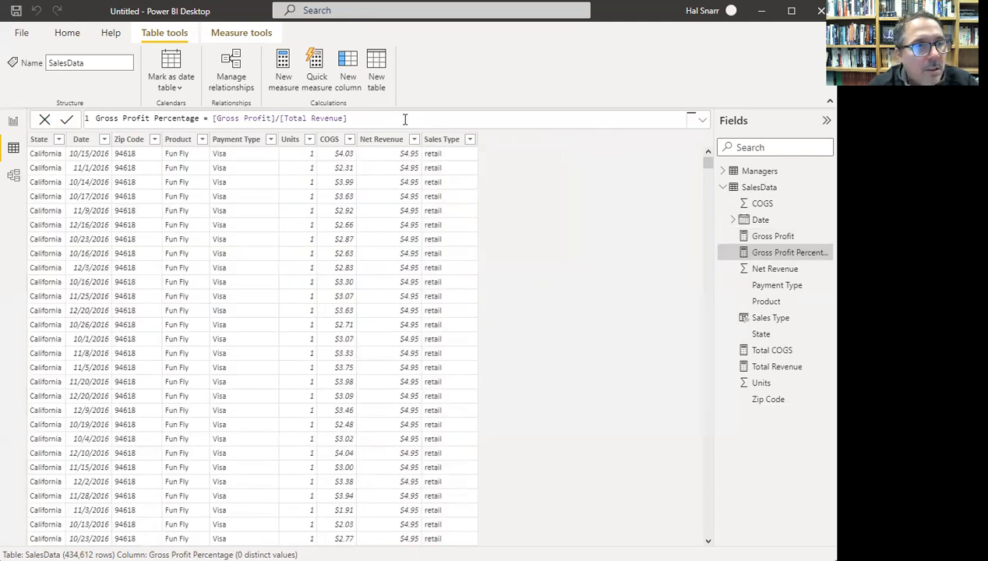
- Move the SalesData card beside Managers in the model diagram and inspect COGS formatting
click(14, 179)
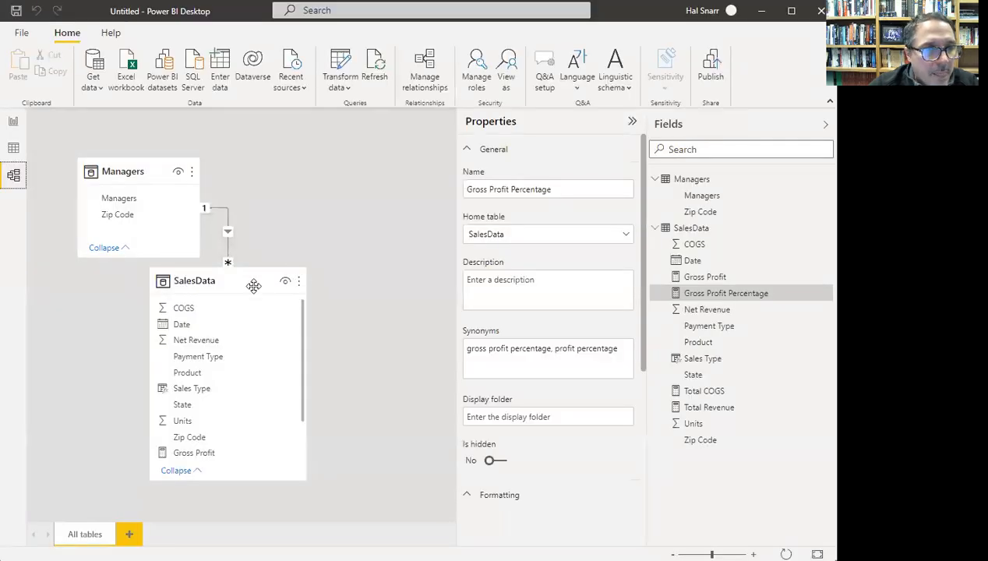
drag(254, 286, 337, 195)
click(280, 229)
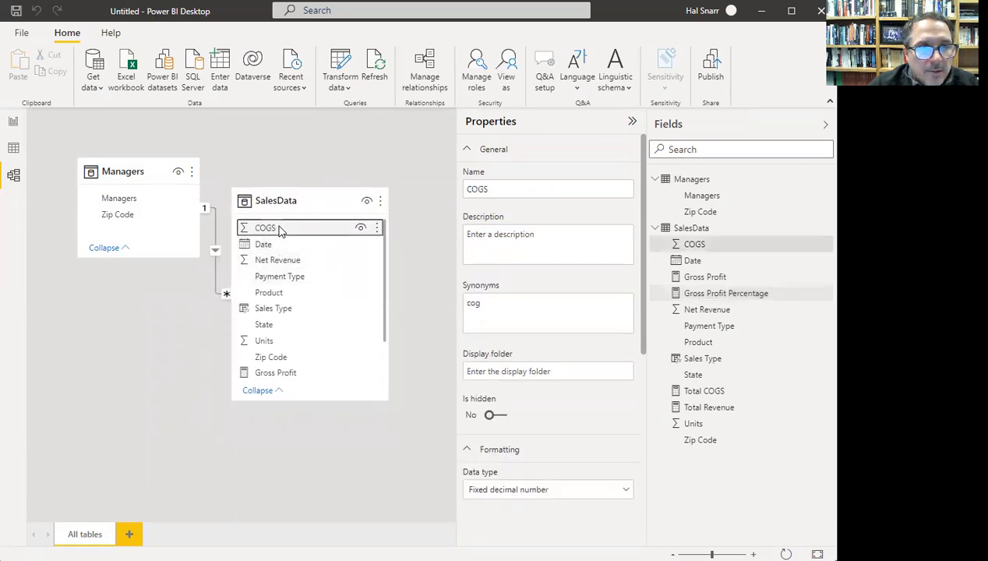
scroll(523, 317, down, 4)
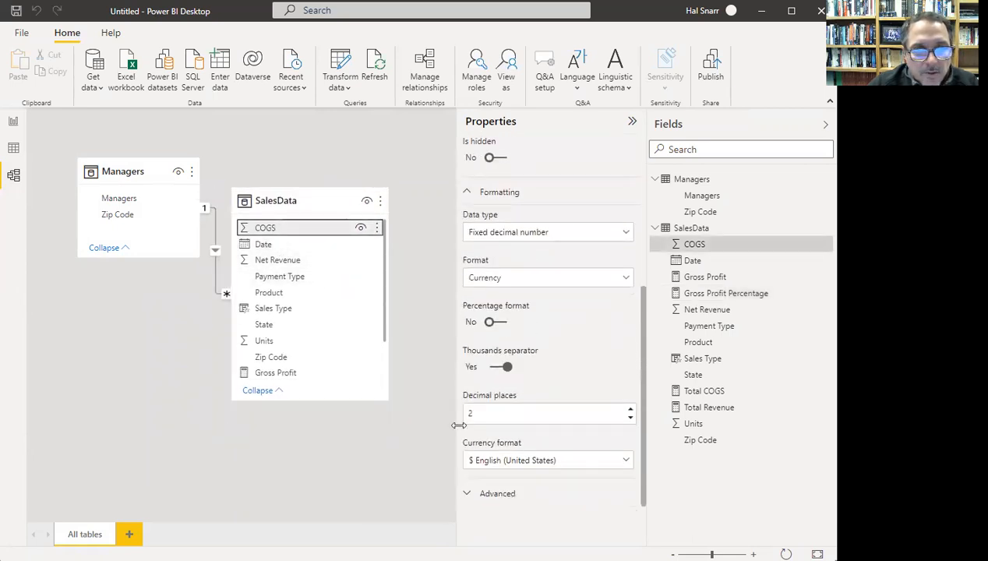
- Review the Net Revenue, Units and Zip Code column properties
click(298, 262)
scroll(571, 276, down, 3)
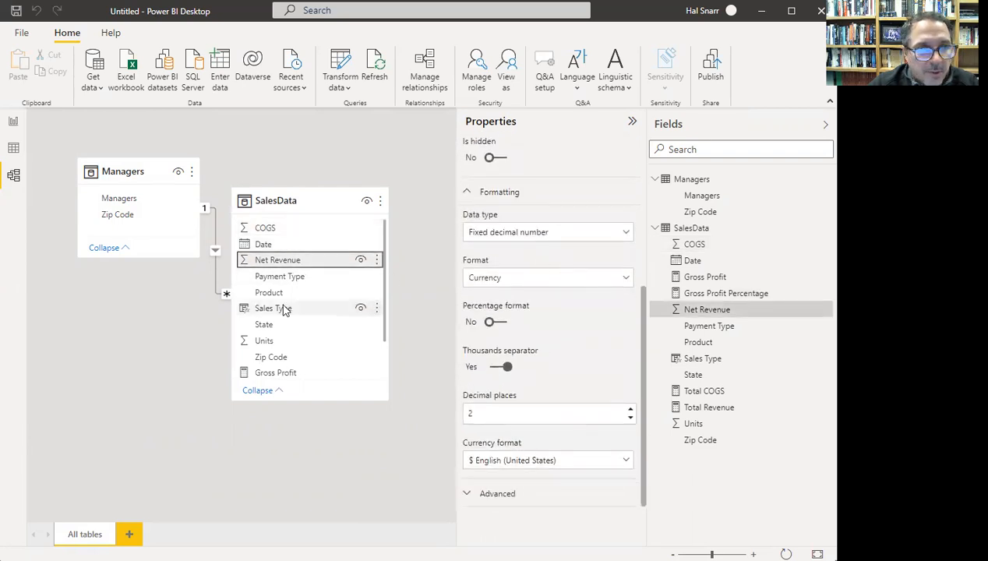
scroll(291, 340, down, 1)
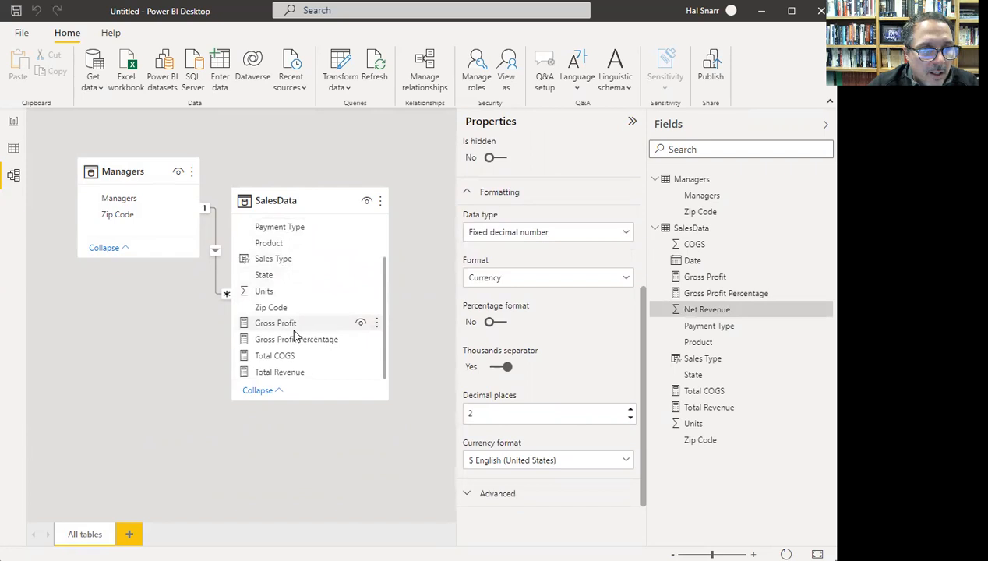
click(266, 291)
scroll(558, 283, down, 2)
scroll(559, 283, down, 1)
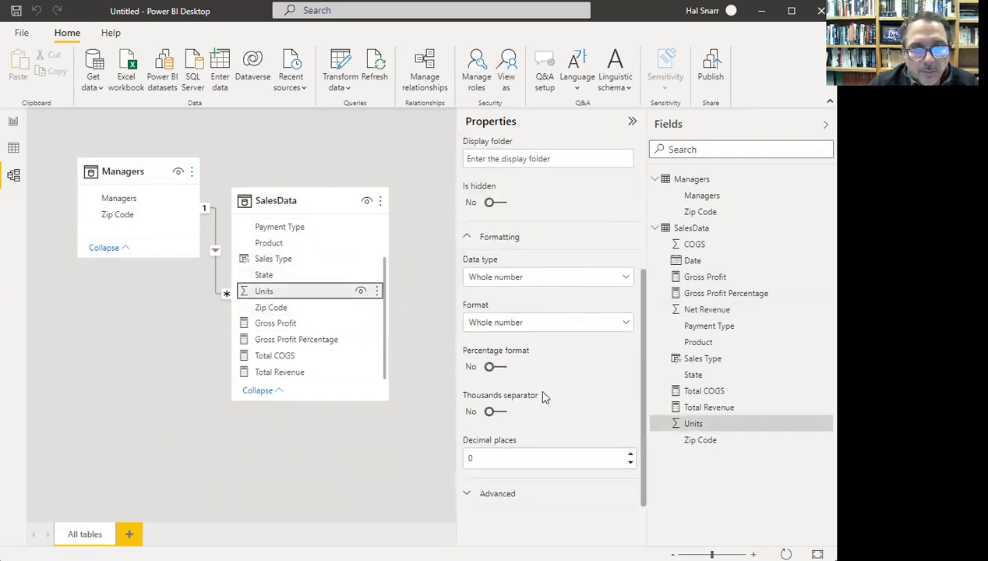
click(278, 308)
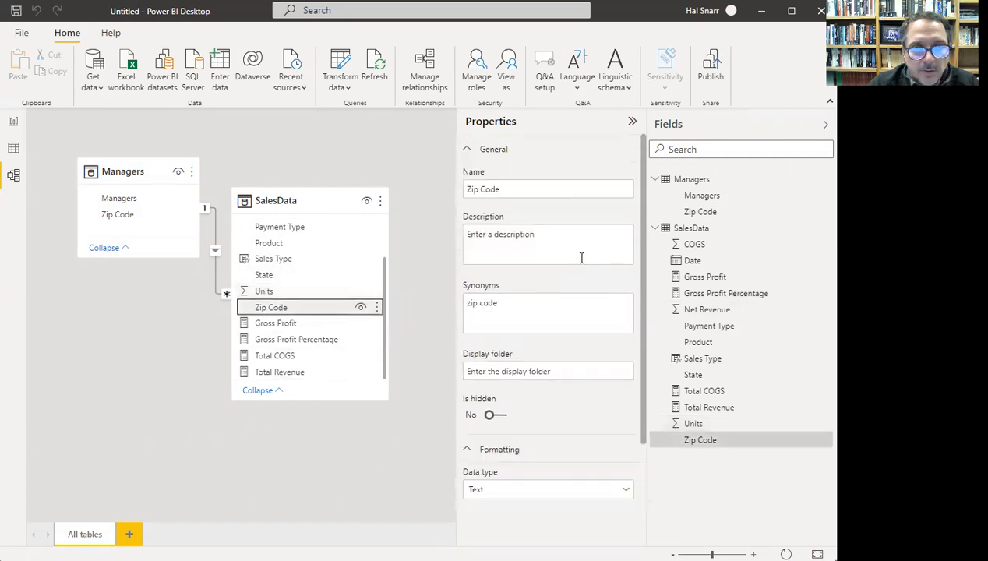
scroll(581, 258, down, 2)
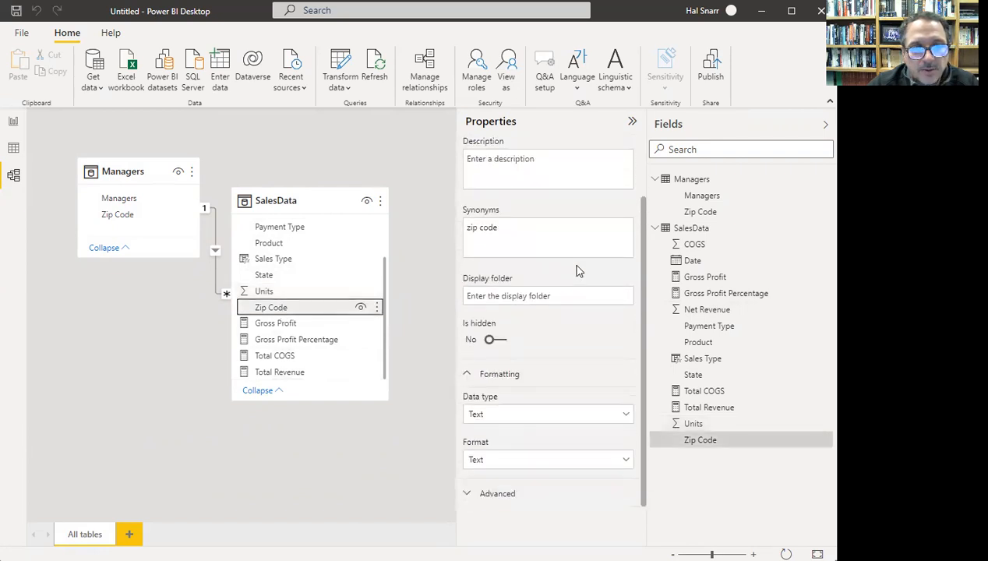
- Give the Gross Profit measure 2 decimal places
click(279, 324)
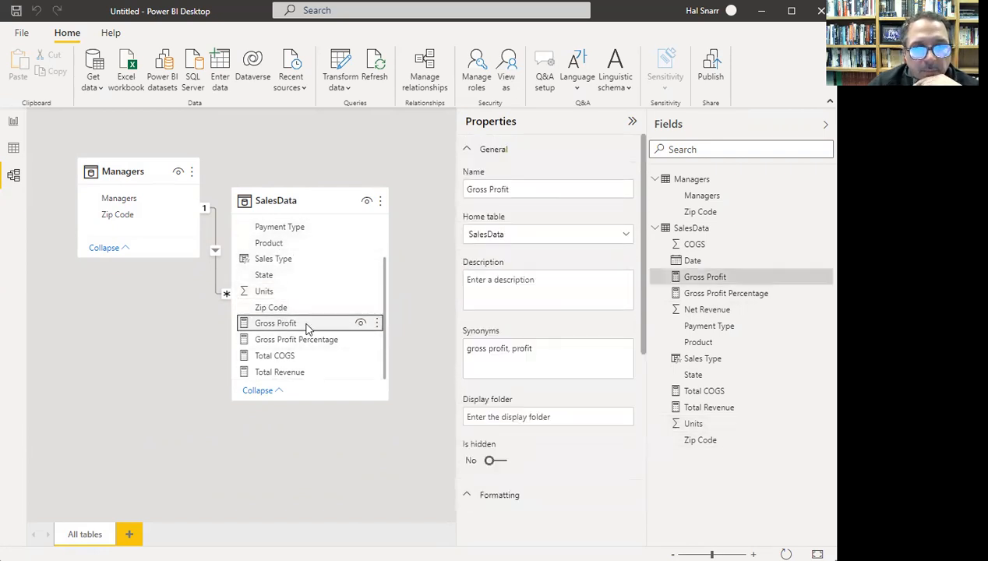
scroll(577, 289, down, 5)
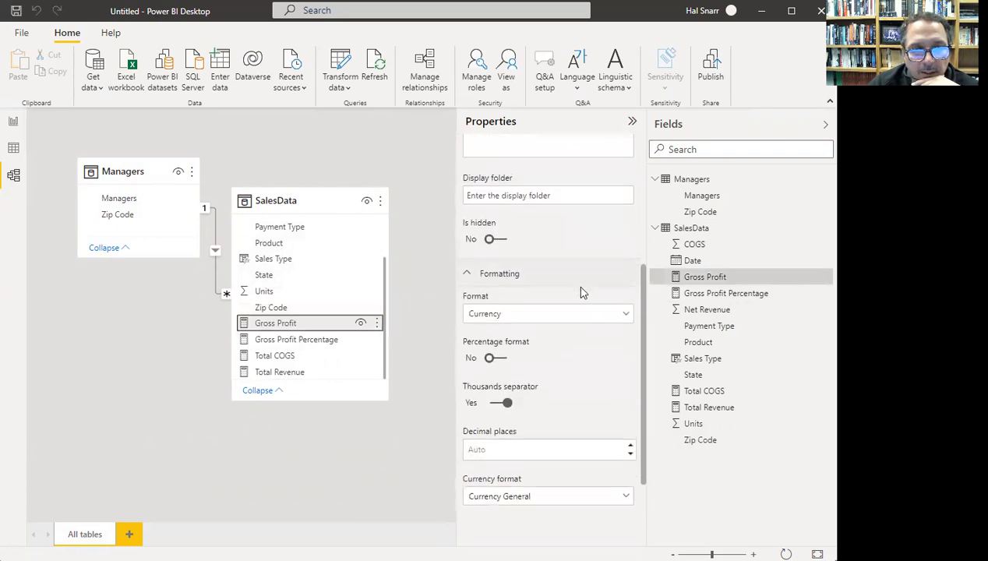
scroll(536, 315, down, 1)
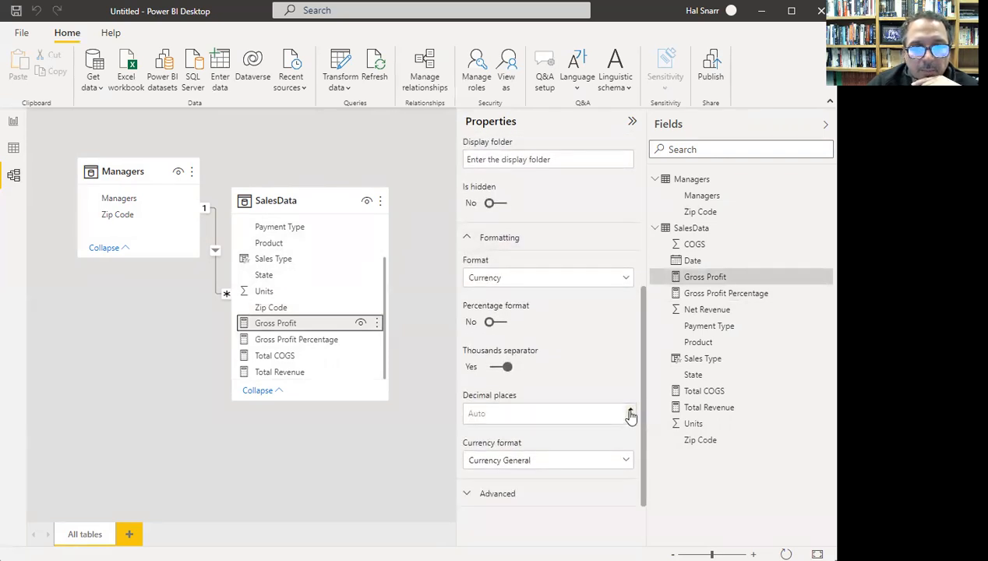
click(631, 411)
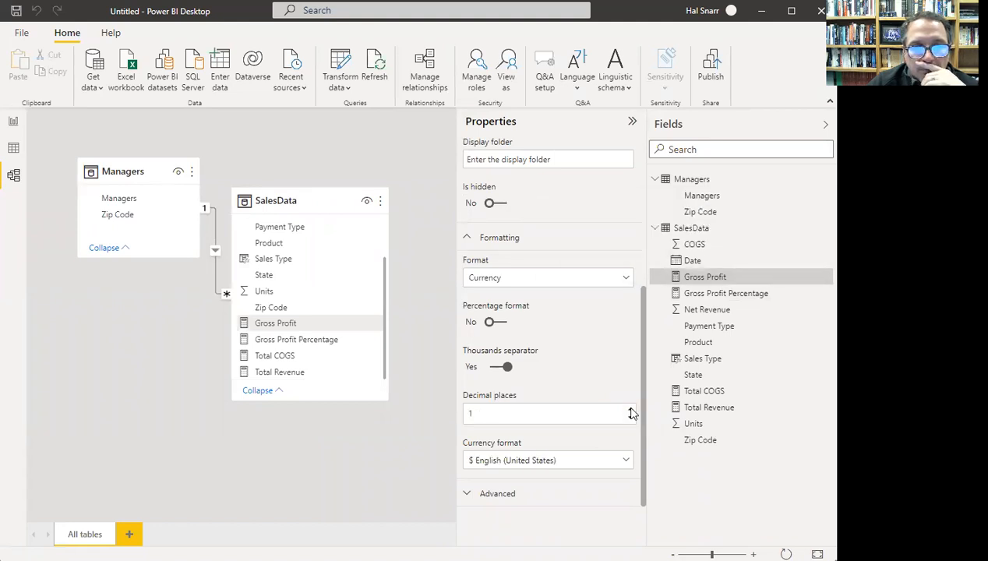
click(631, 413)
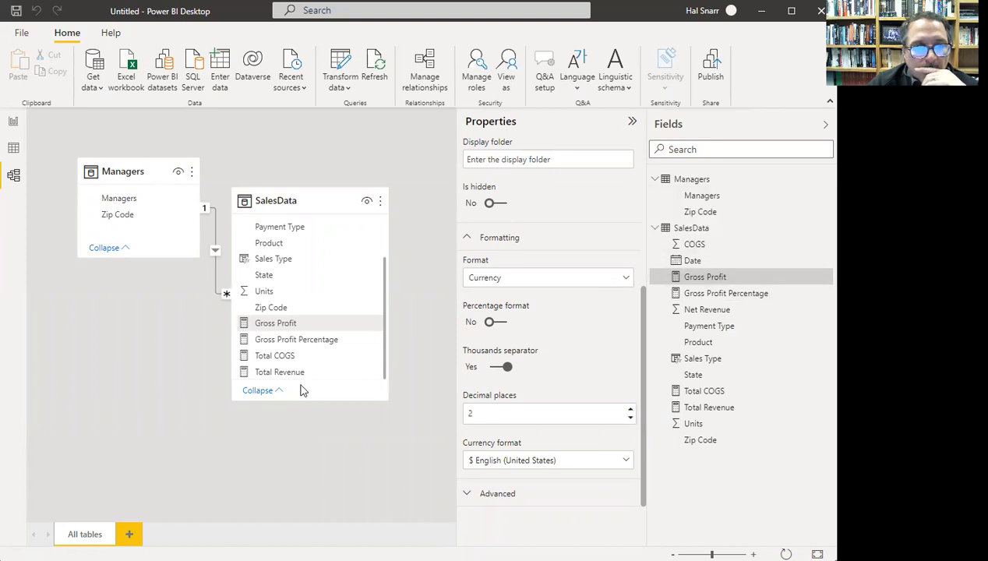
- Format the Gross Profit Percentage measure as a percentage
click(290, 341)
scroll(567, 391, down, 5)
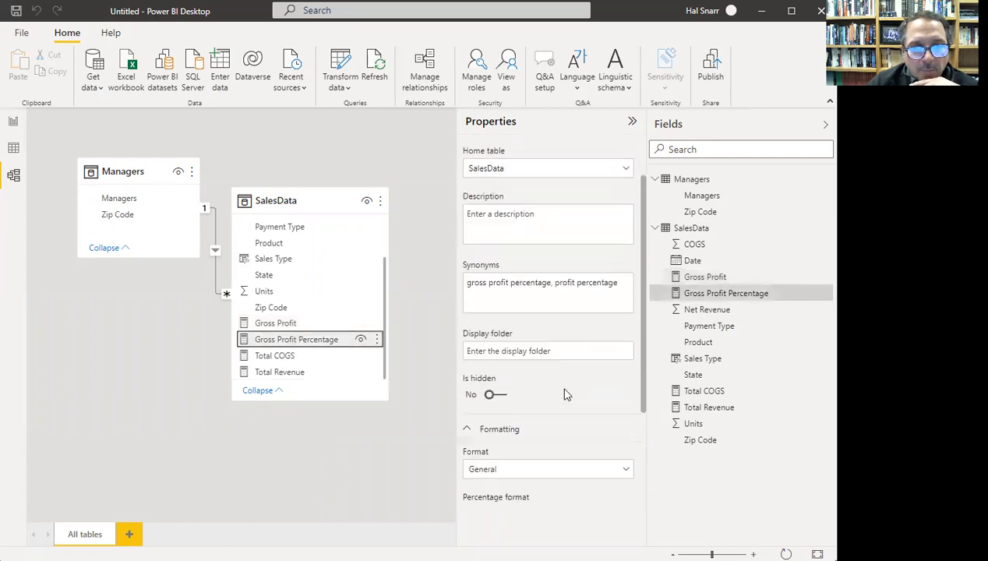
click(541, 324)
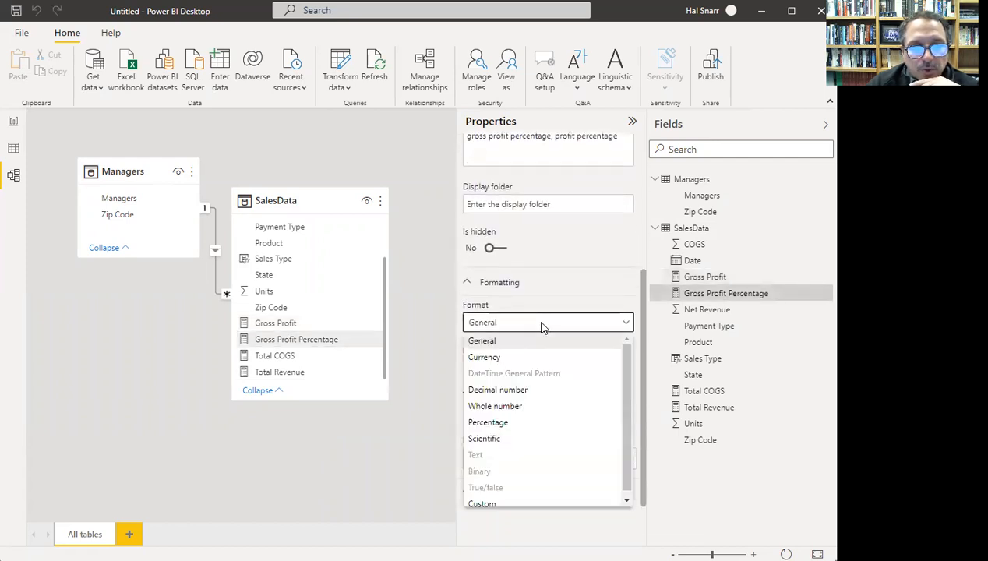
click(503, 424)
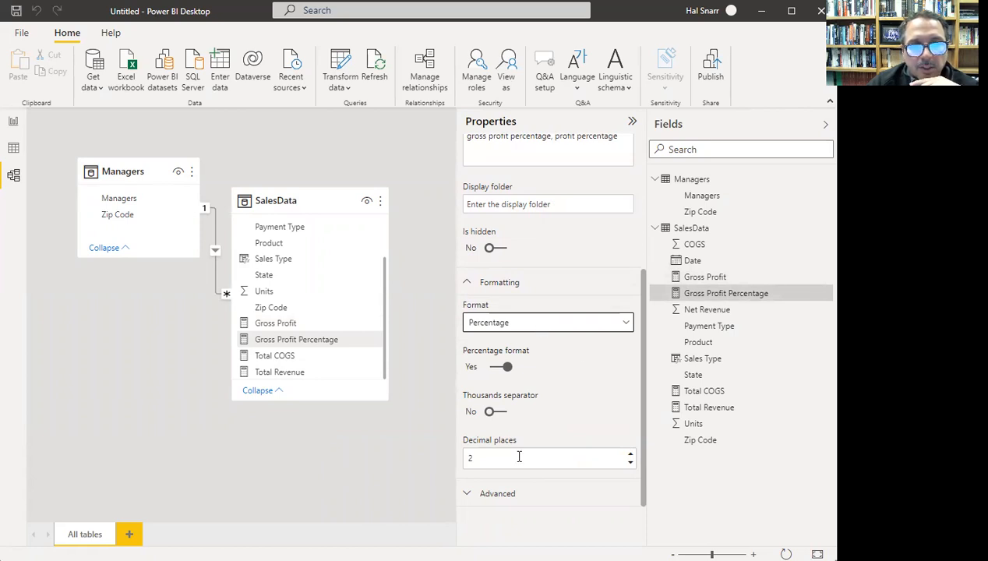
- Bring up the Total COGS measure's formatting properties
click(286, 356)
scroll(527, 323, down, 2)
scroll(527, 323, down, 2)
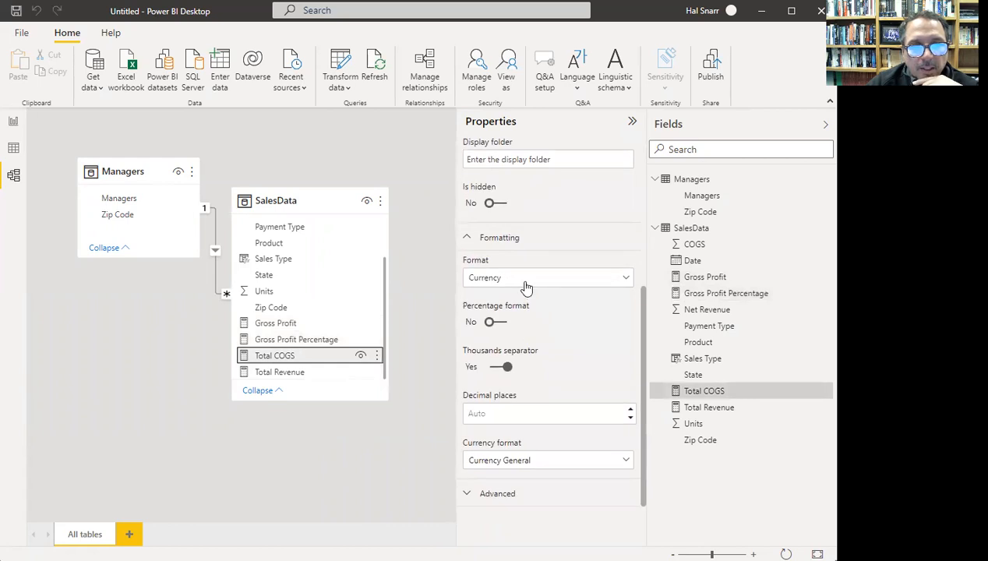
- Set Total COGS to US-dollar currency with 2 decimal places
click(534, 411)
click(631, 419)
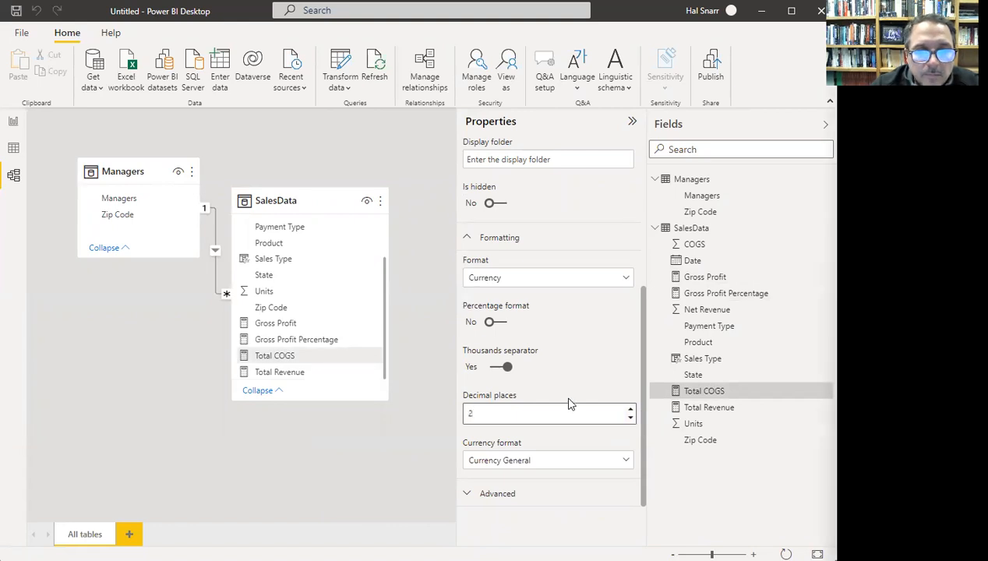
key(Return)
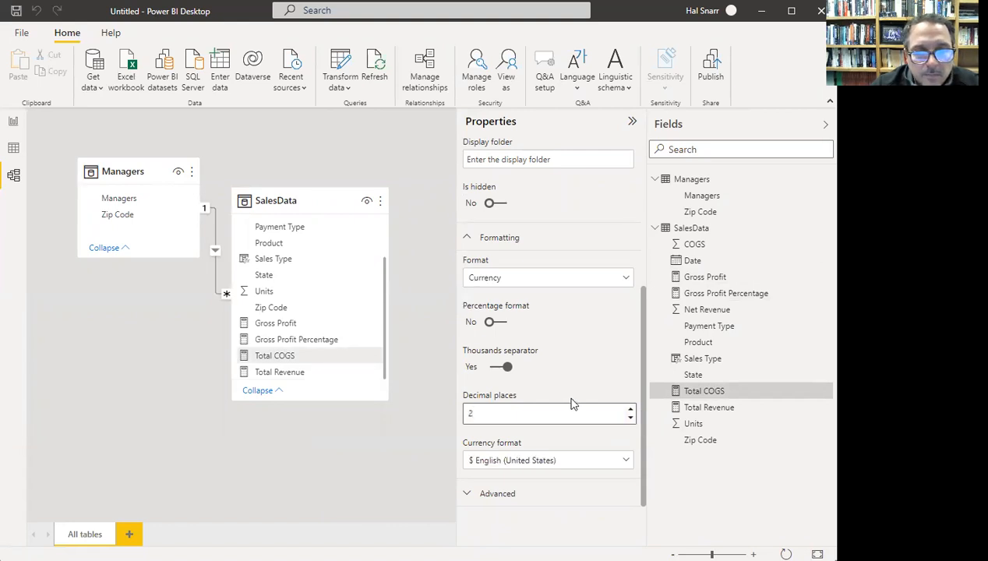
click(518, 462)
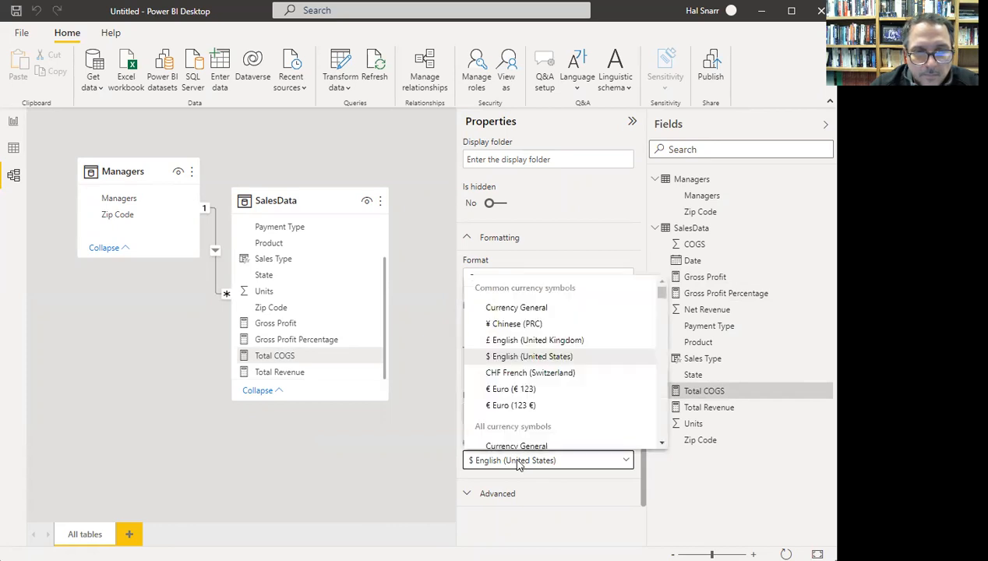
click(536, 356)
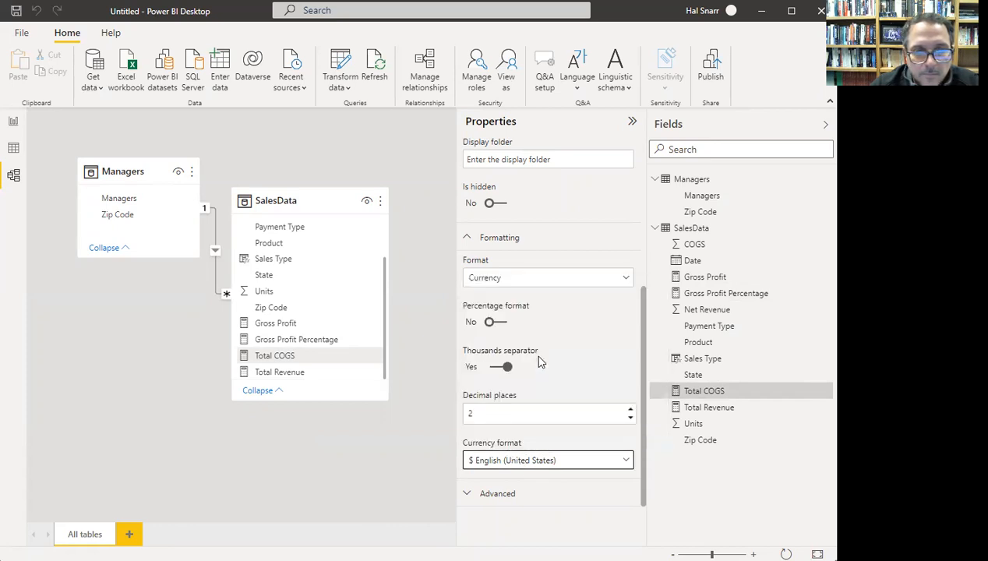
- Give the Total Revenue measure 2 decimal places
click(302, 372)
click(303, 359)
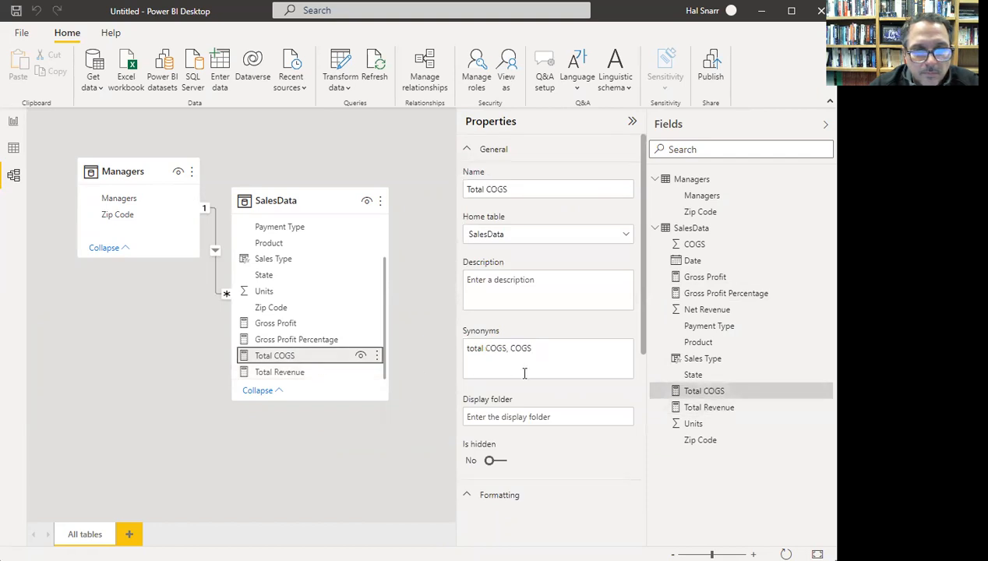
scroll(542, 344, down, 3)
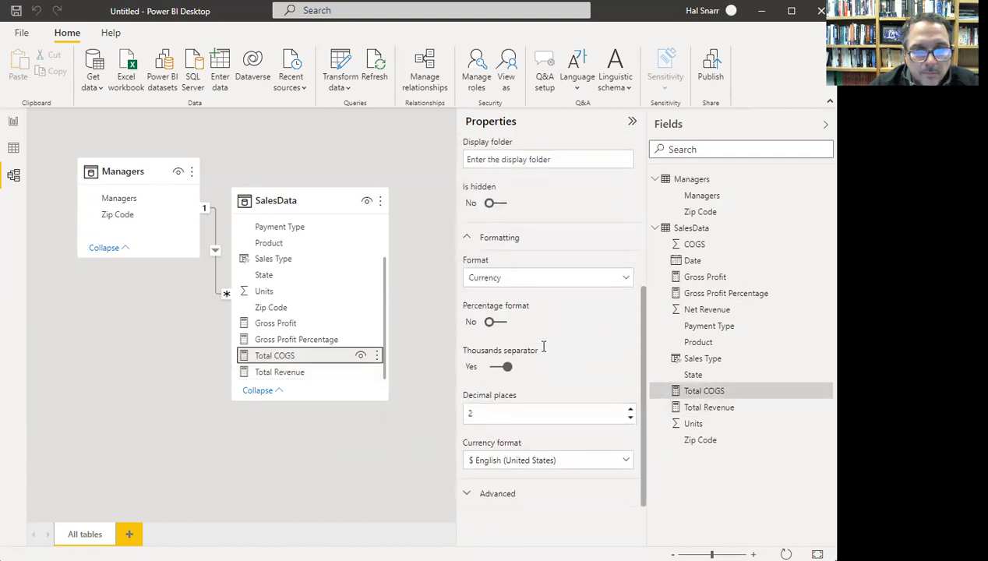
click(317, 374)
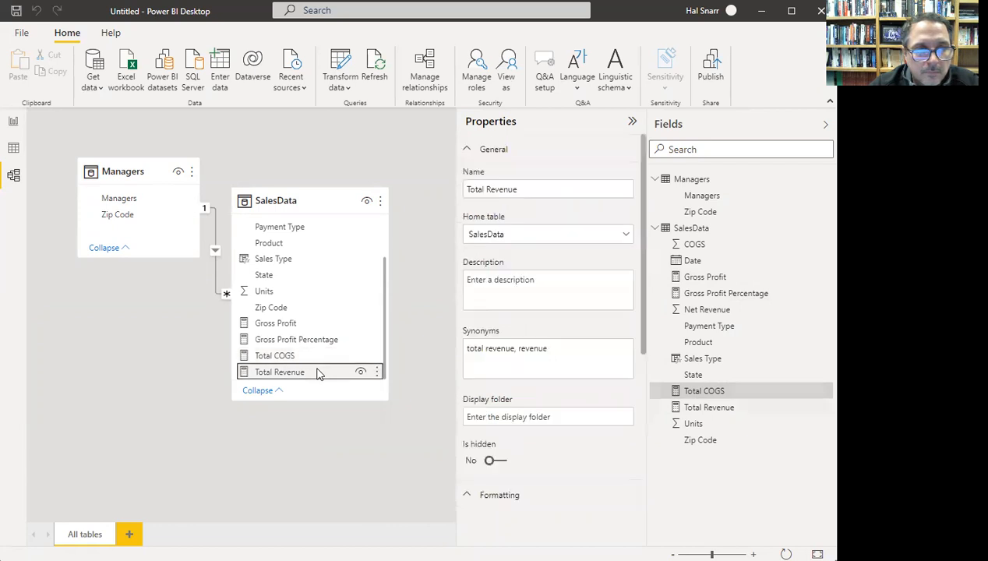
scroll(538, 386, down, 3)
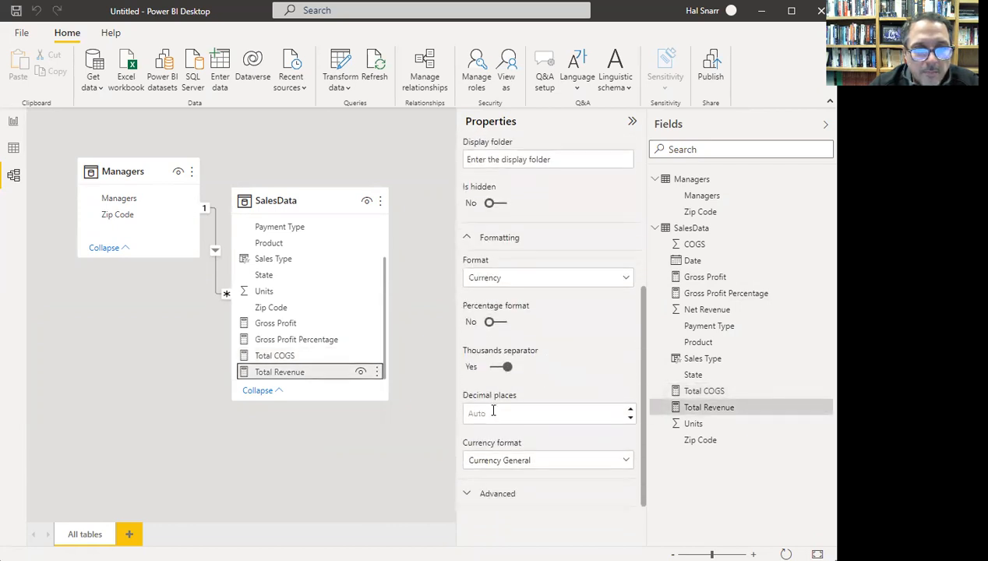
click(480, 414)
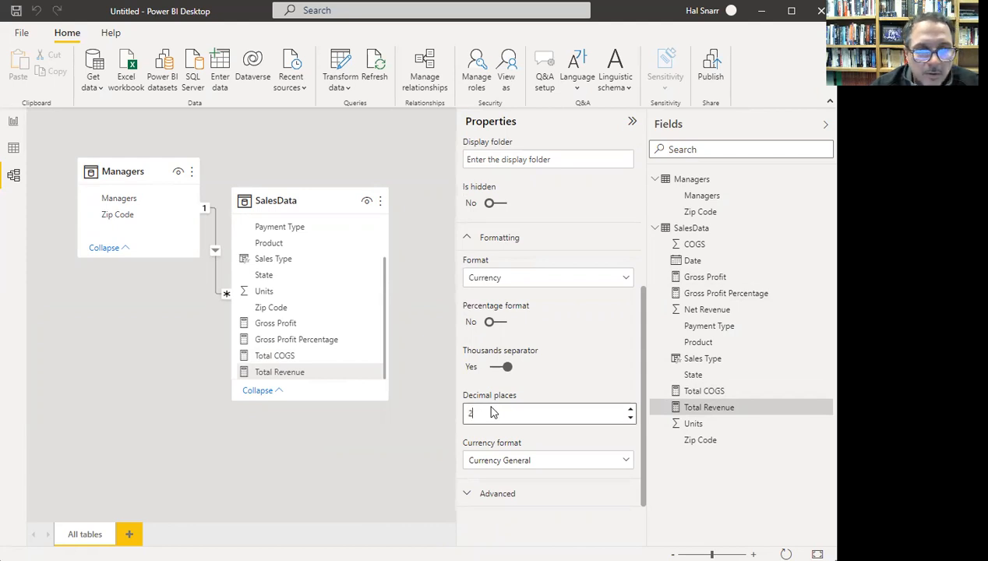
key(Return)
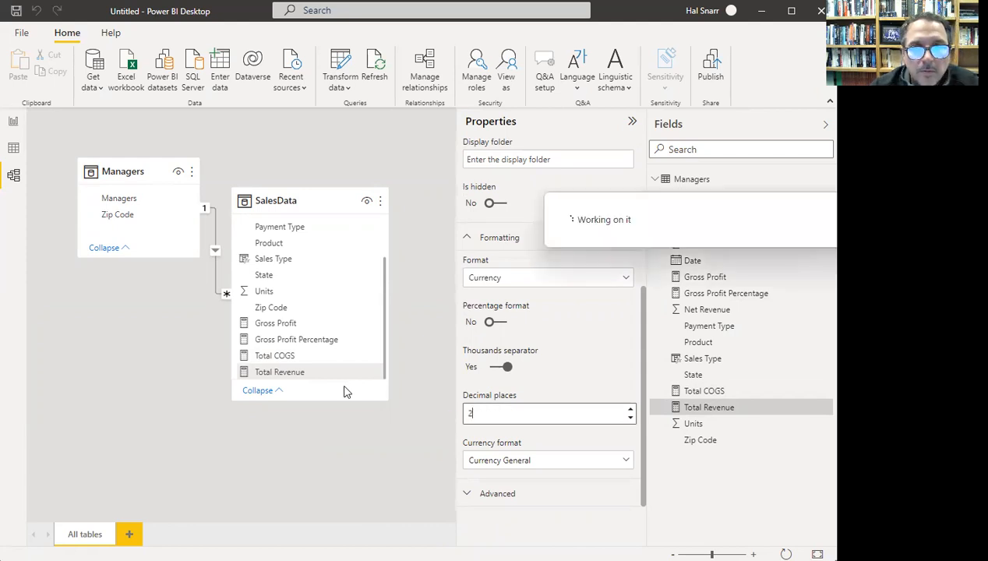
- Review the Total COGS, Gross Profit Percentage and Gross Profit formatting
click(285, 356)
scroll(538, 348, down, 5)
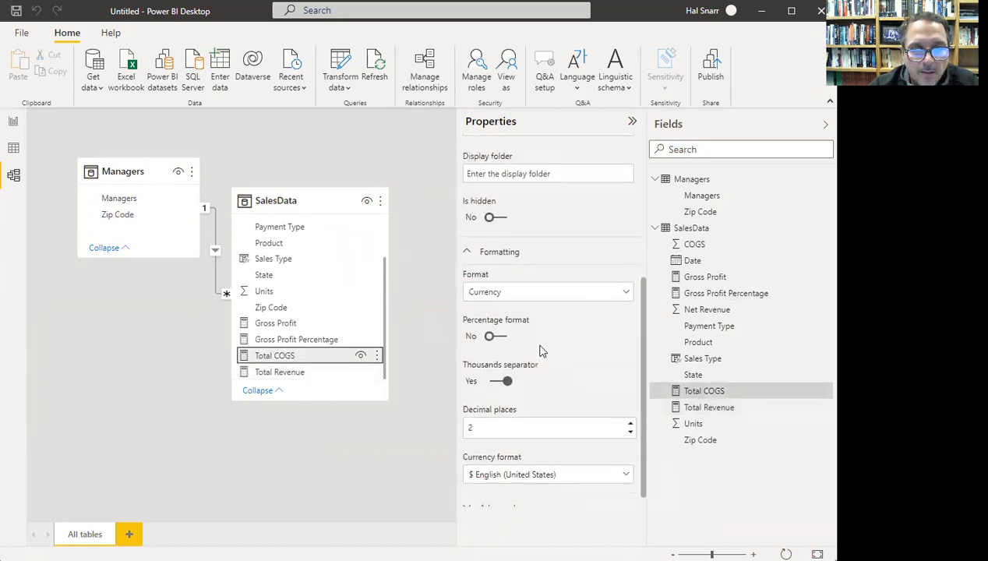
click(283, 341)
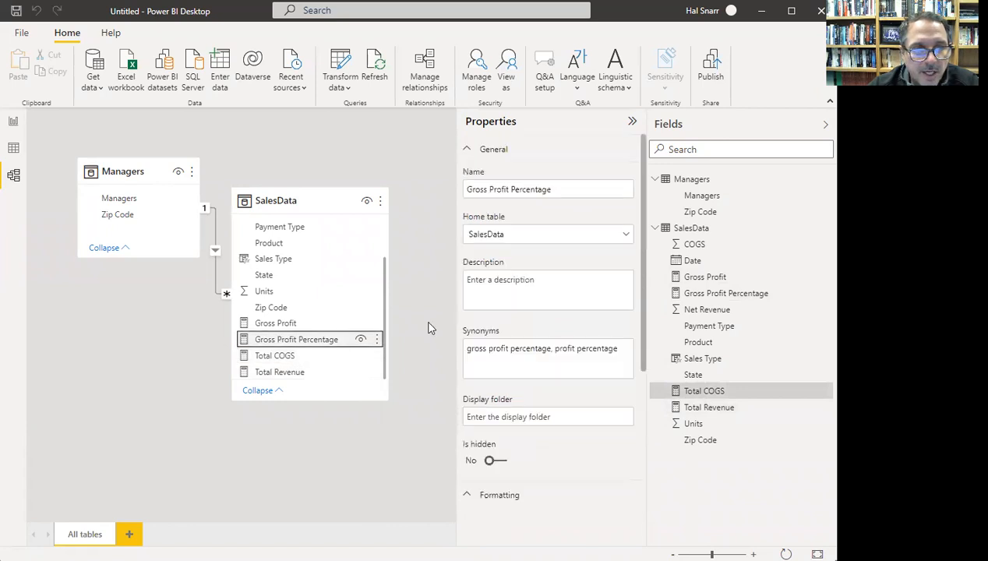
scroll(561, 331, down, 4)
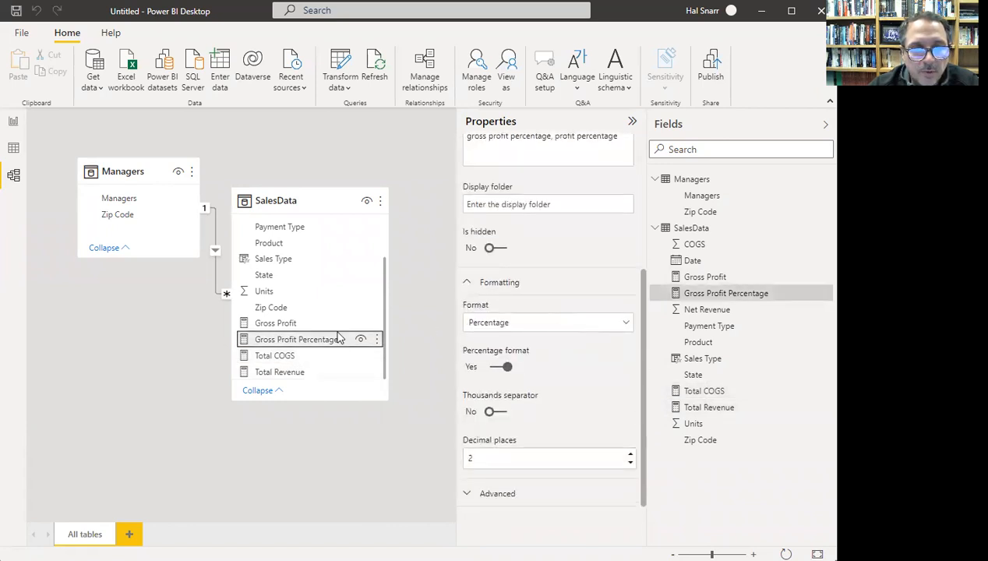
click(303, 325)
scroll(554, 341, down, 4)
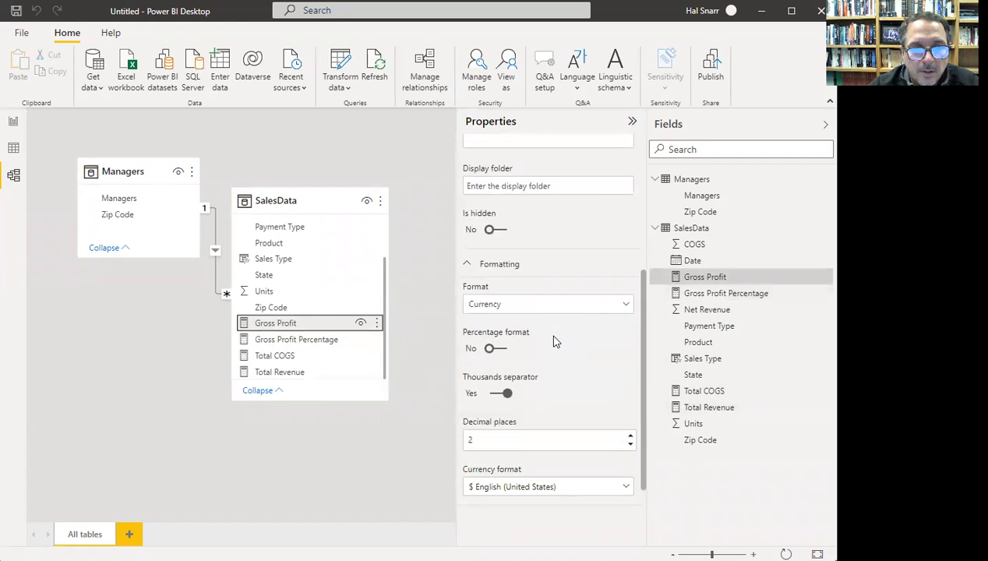
scroll(297, 345, up, 3)
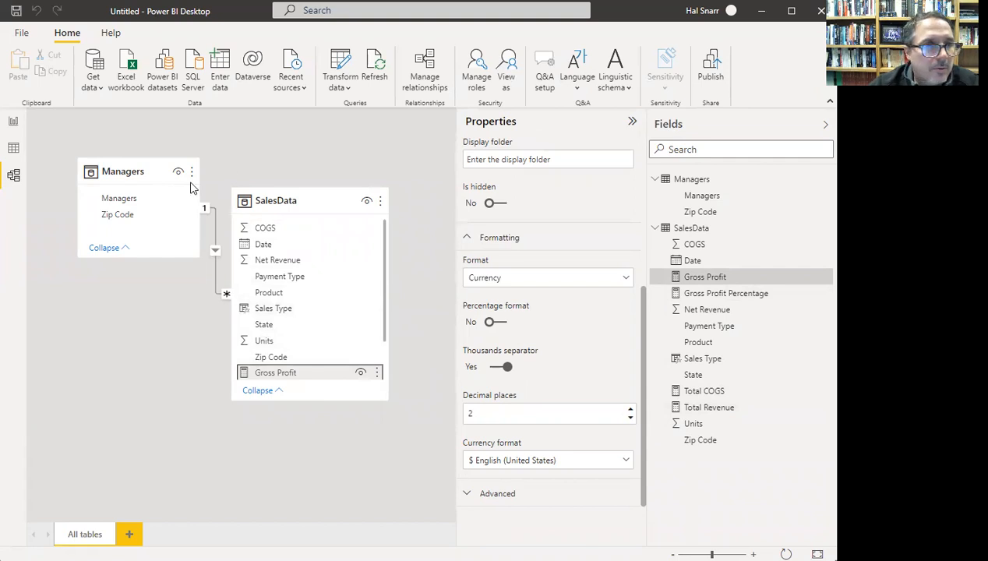
- Add a map visual in Report view and shrink it into the page's top-right corner
click(15, 125)
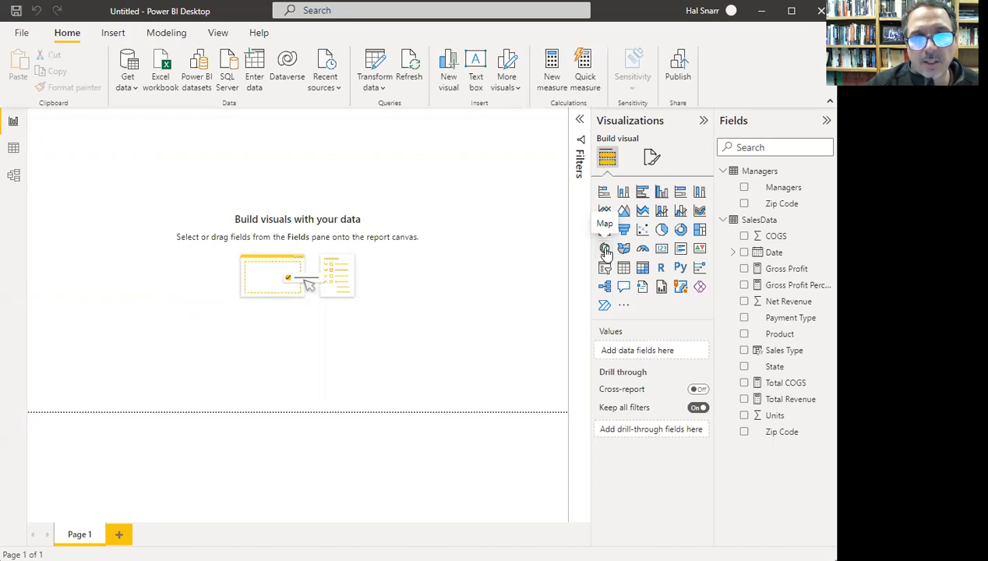
click(607, 250)
drag(61, 141, 393, 145)
drag(360, 199, 336, 226)
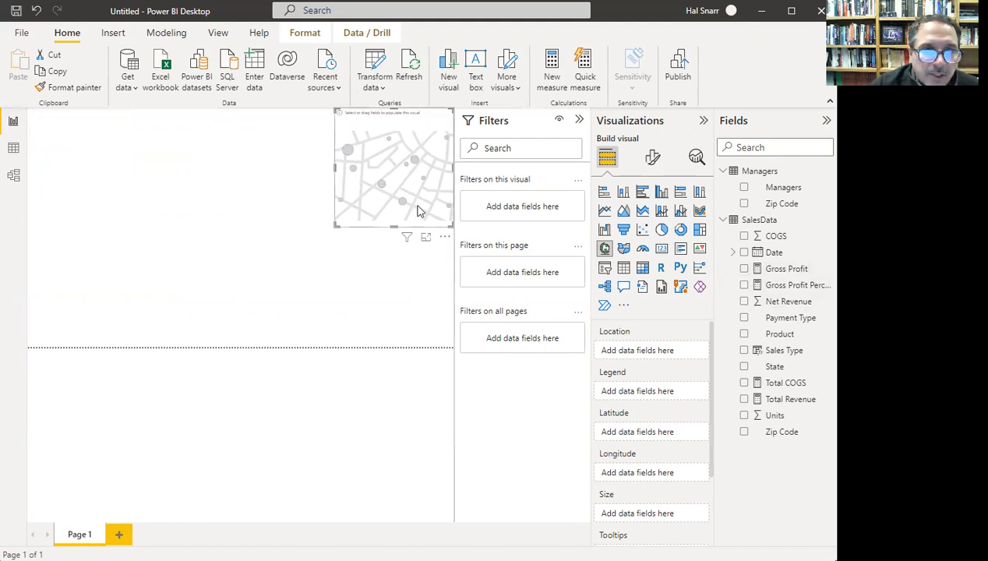
- Populate the map with Gross Profit as bubble size and Zip Code as location
click(744, 269)
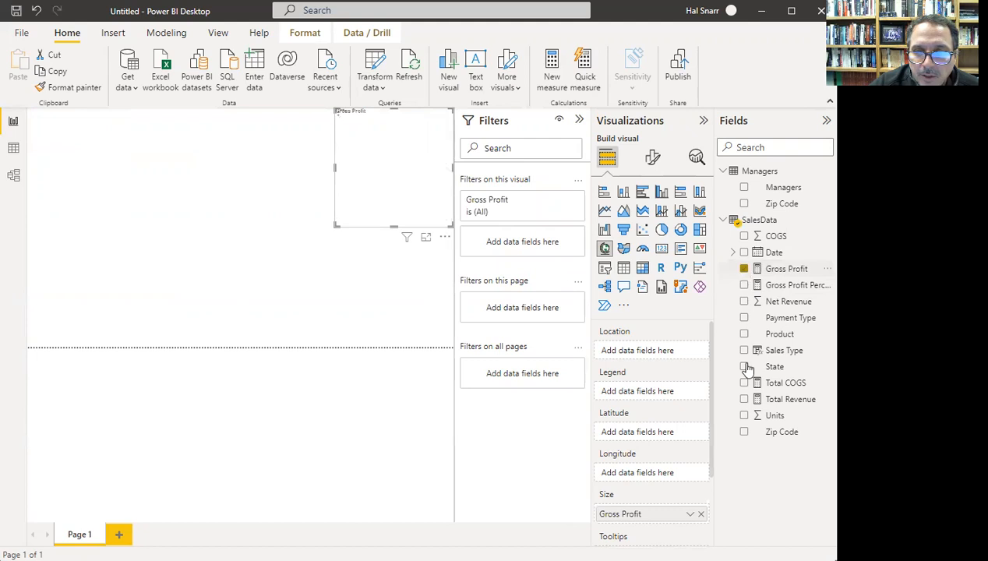
click(746, 433)
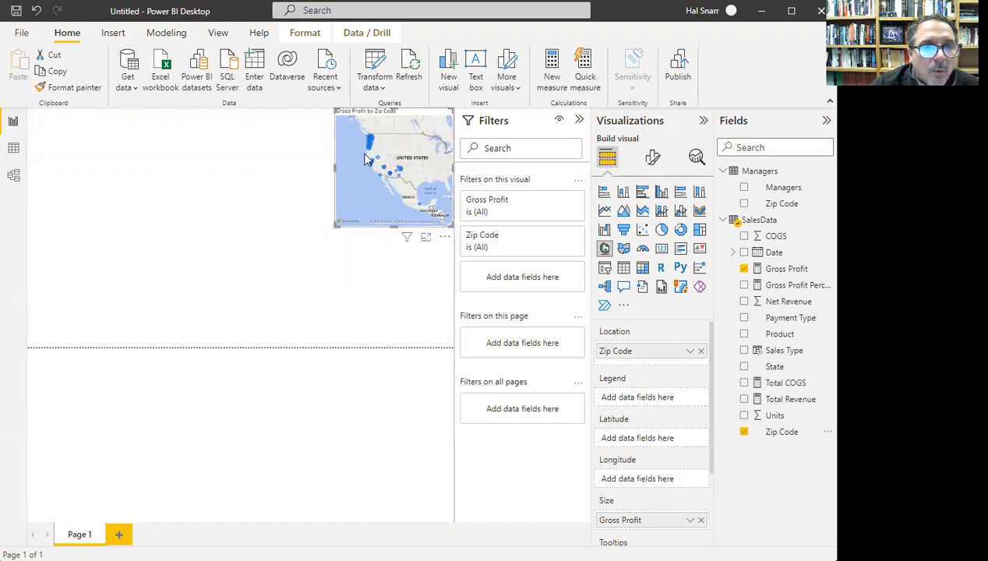
mouse_move(371, 144)
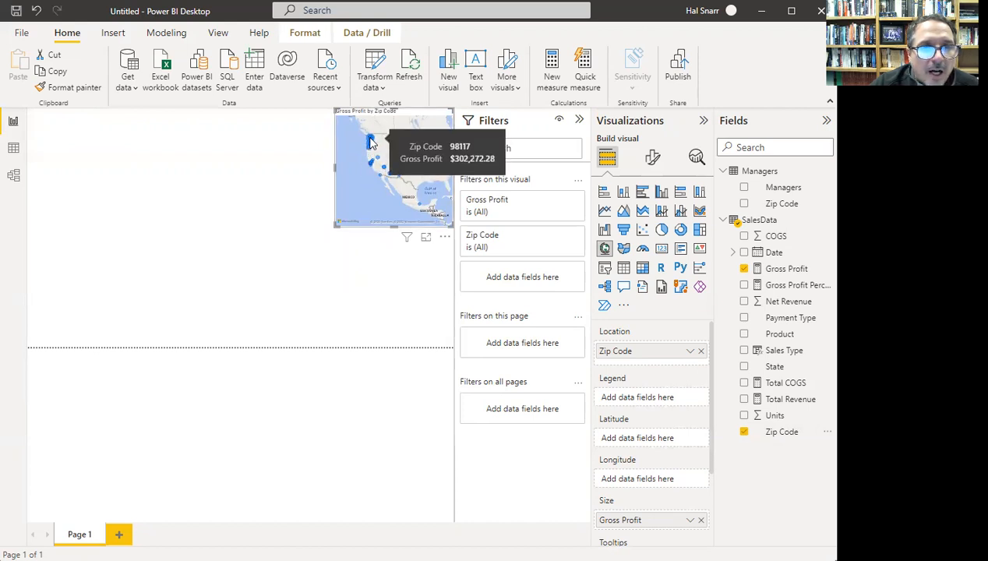
mouse_move(379, 161)
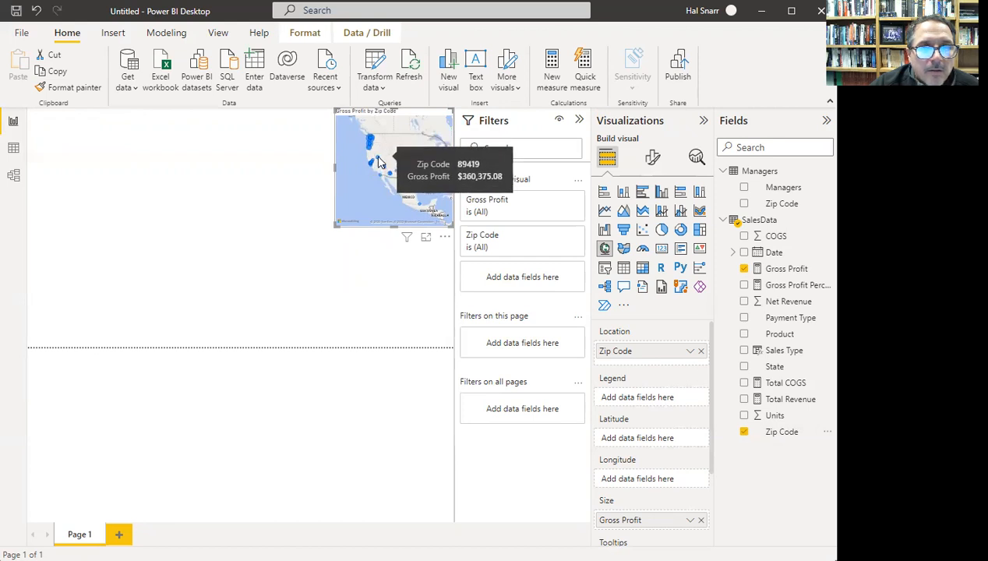
mouse_move(399, 179)
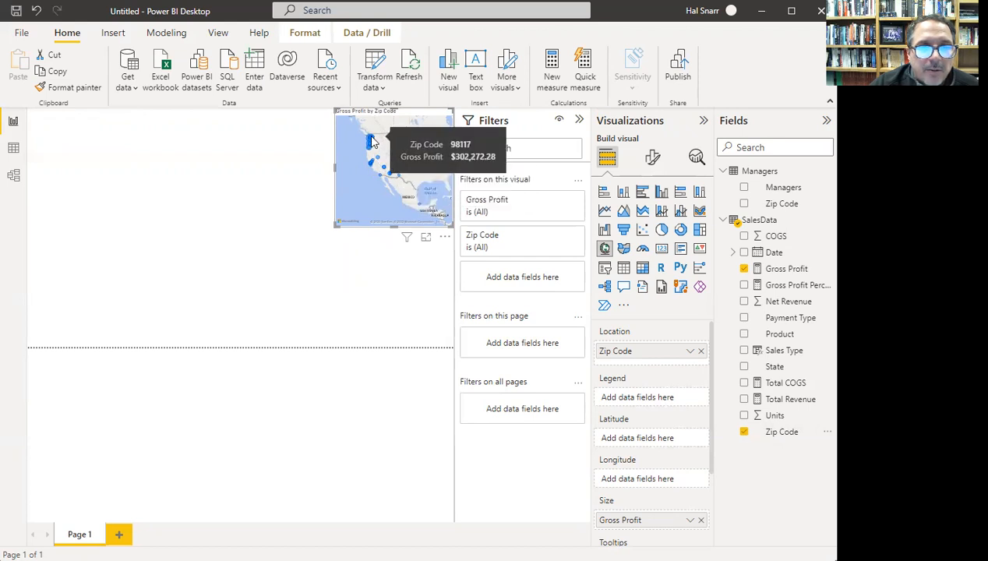
click(287, 273)
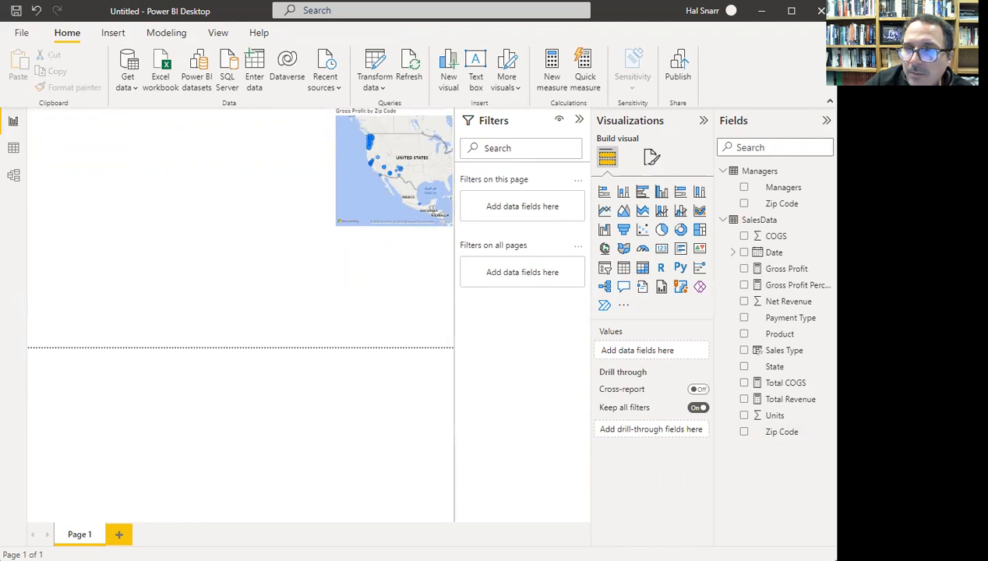
- Add a clustered bar chart and stretch it tall along the page's left edge
click(643, 194)
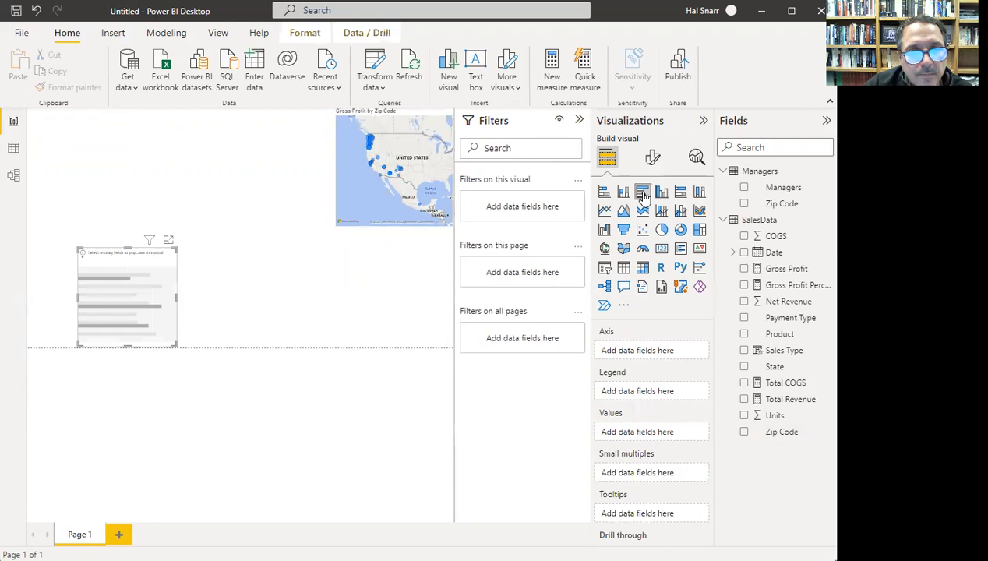
drag(148, 269, 85, 270)
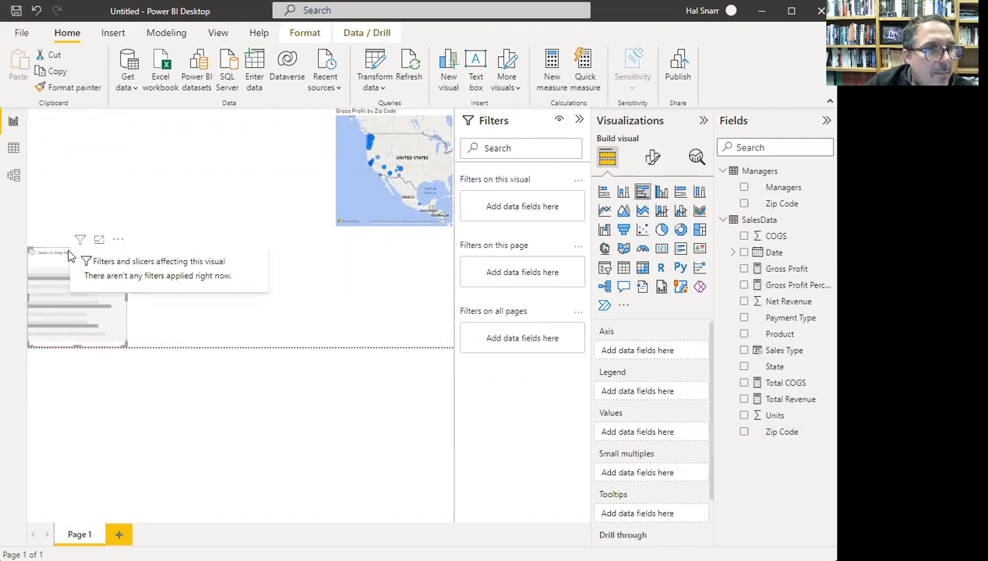
drag(78, 249, 88, 106)
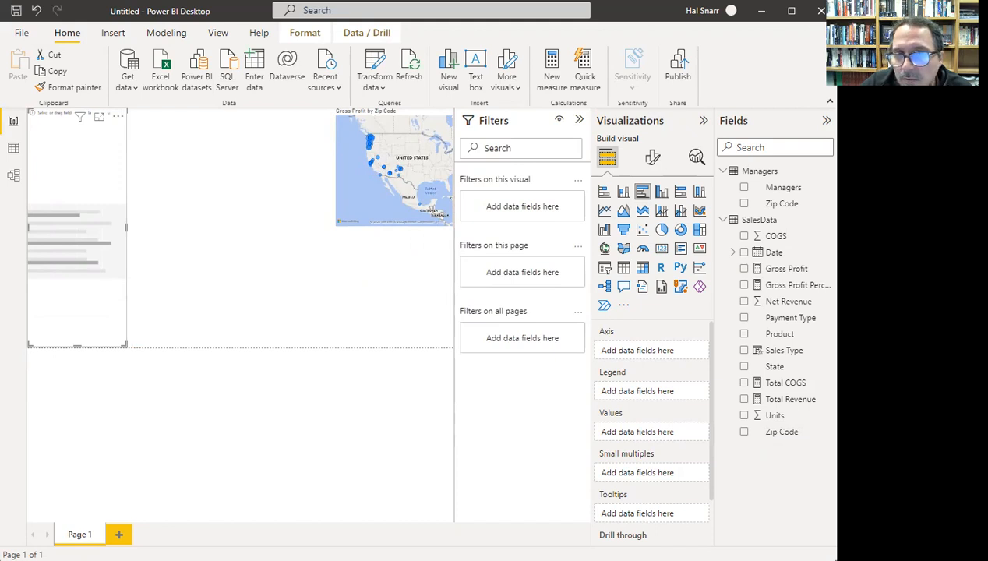
- Plot Gross Profit by Managers in the bar chart
click(744, 188)
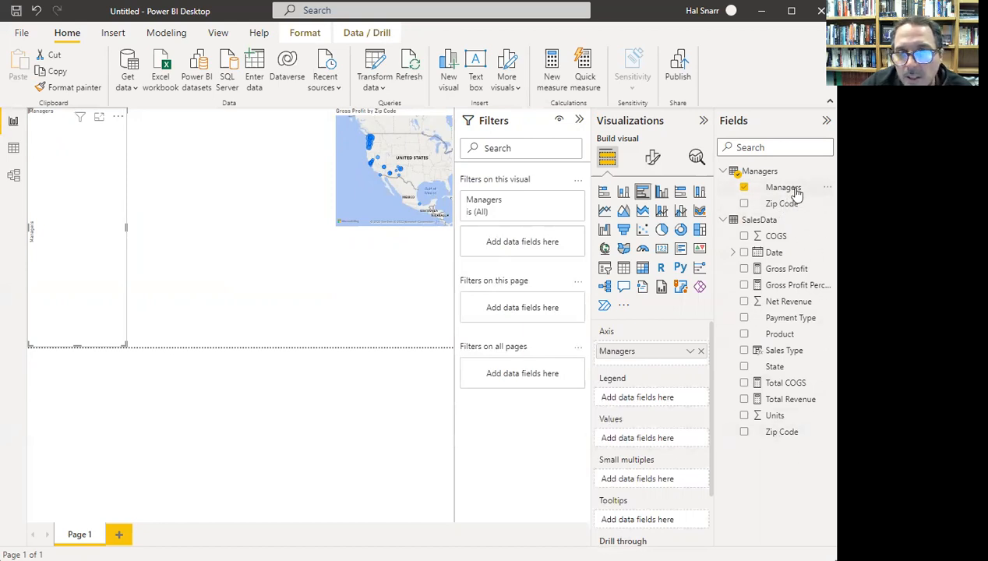
click(744, 269)
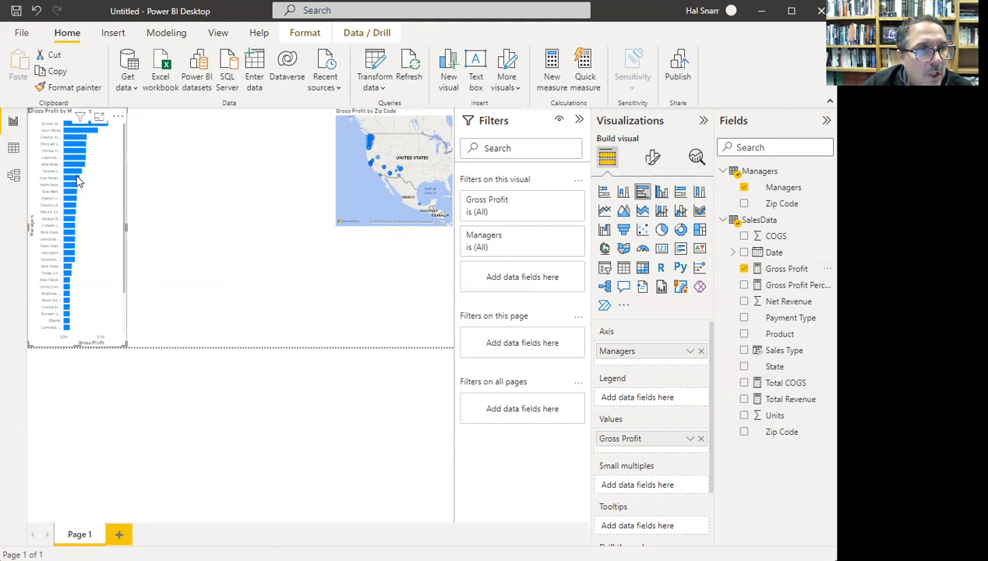
mouse_move(76, 176)
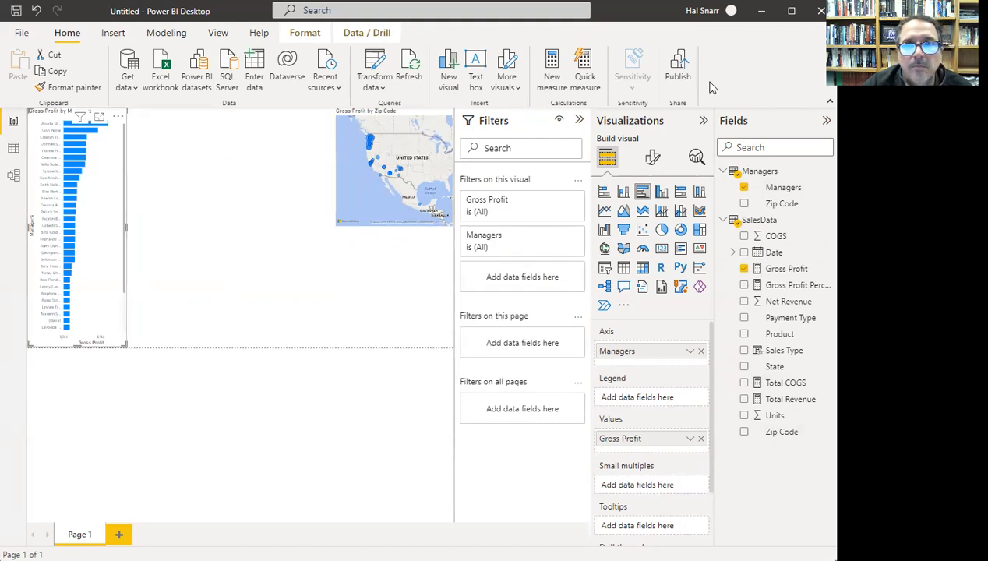
- Cross-filter the map by selecting the first three manager bars in turn
click(156, 139)
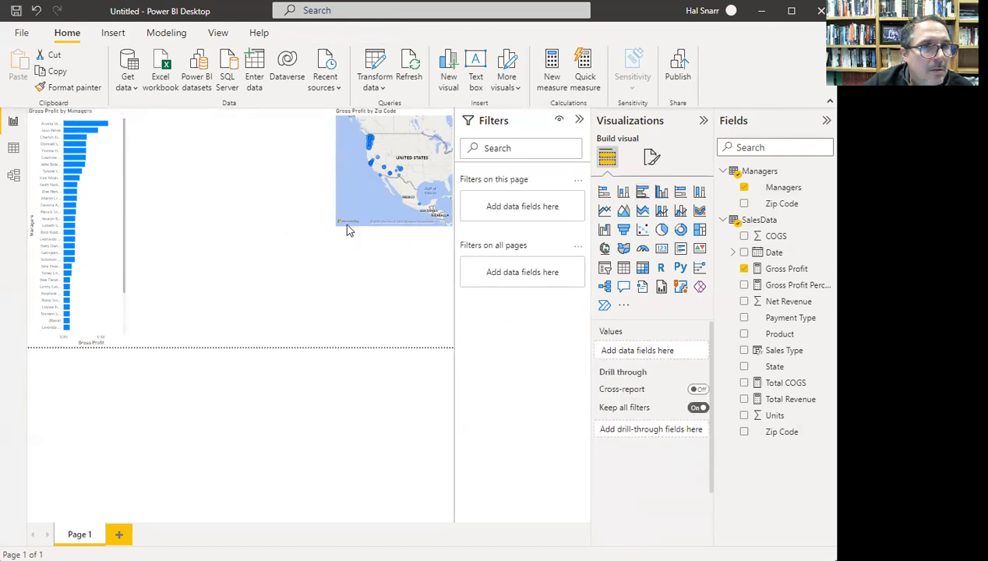
click(69, 129)
click(67, 125)
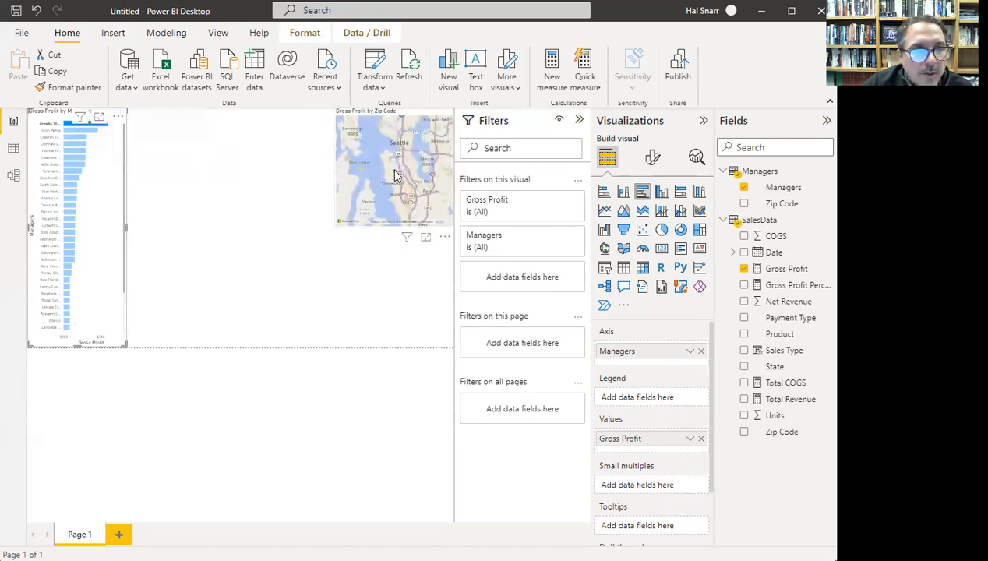
mouse_move(395, 176)
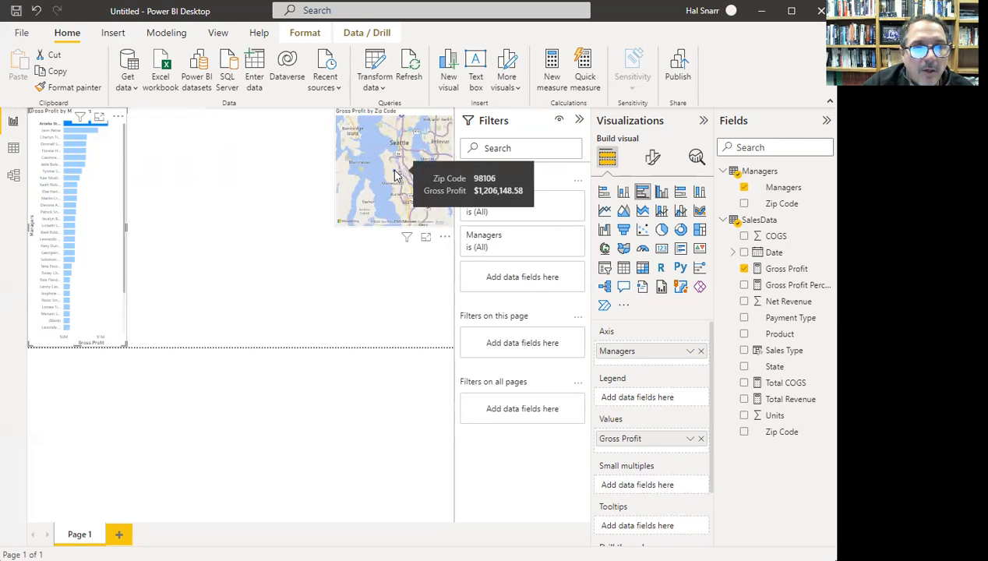
click(71, 134)
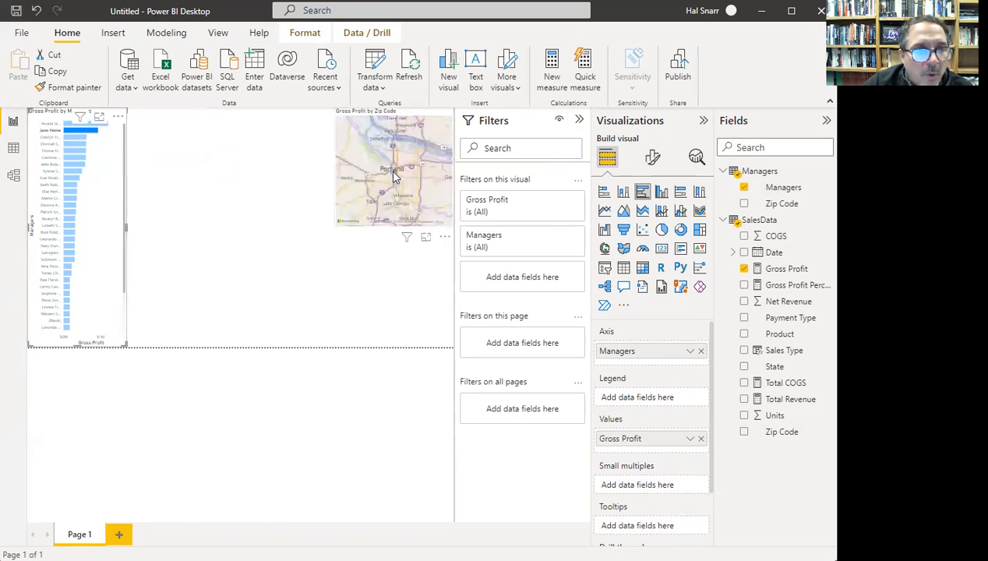
mouse_move(394, 172)
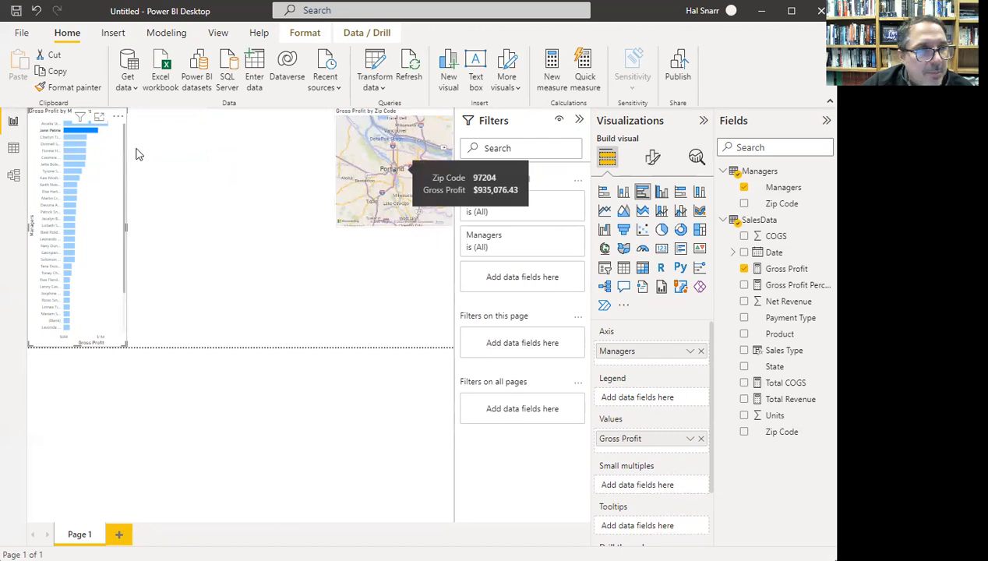
click(82, 138)
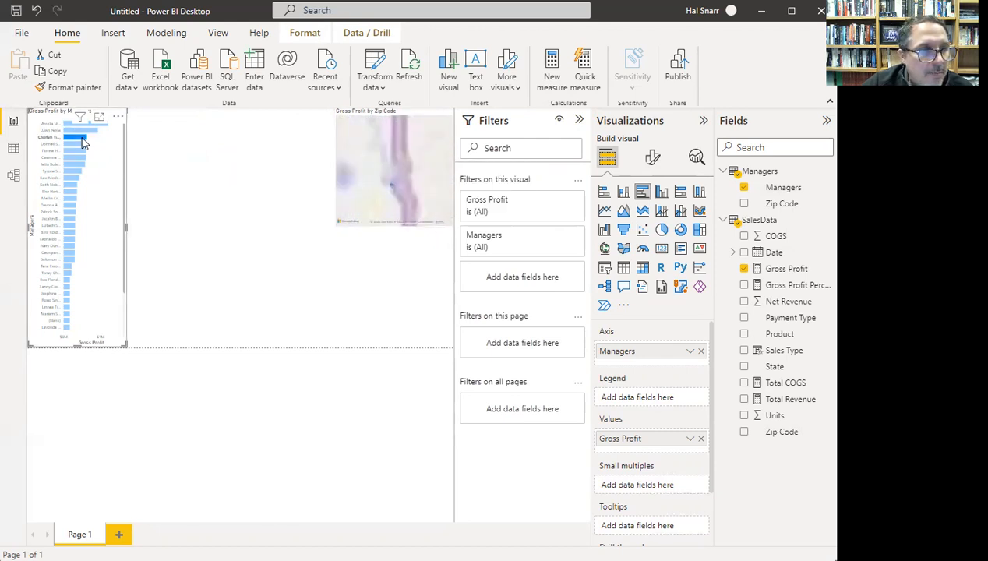
- Scroll the bar chart and select the (Blank) manager bar to filter the map
drag(125, 225, 123, 272)
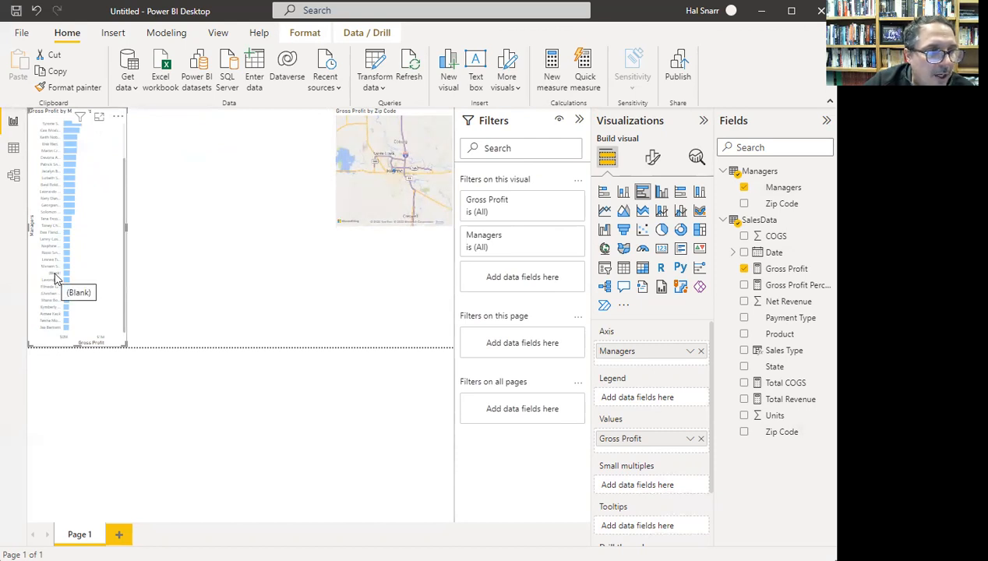
mouse_move(67, 276)
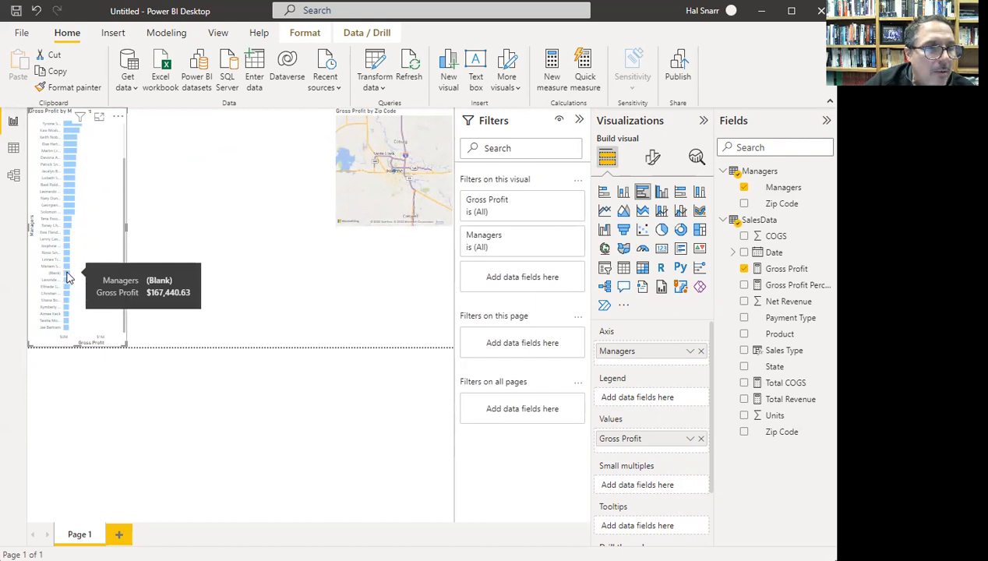
click(66, 276)
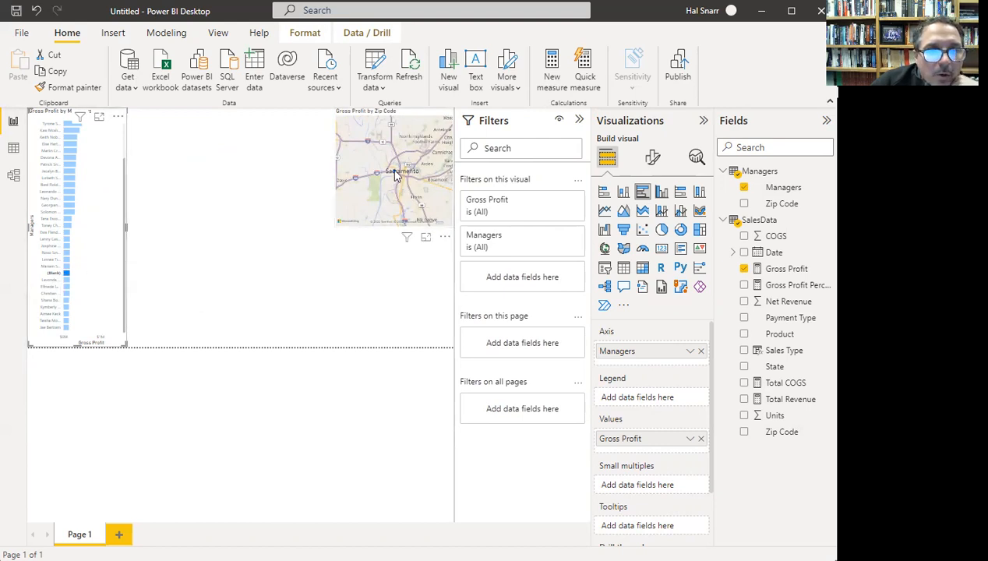
mouse_move(394, 177)
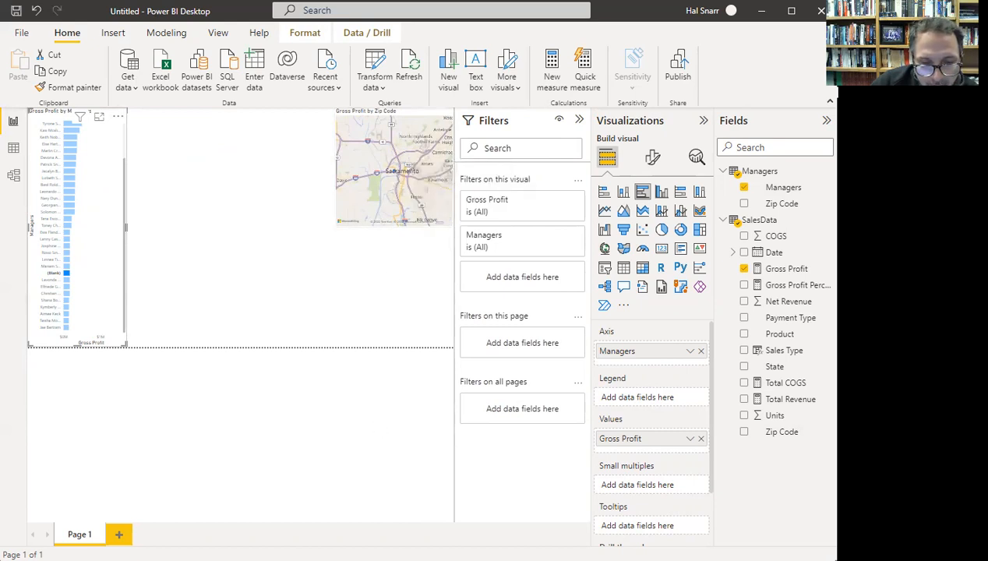
- Open the EMT1360Excel workbook from C:\PowerBI tutorial in File Explorer
key(super+e)
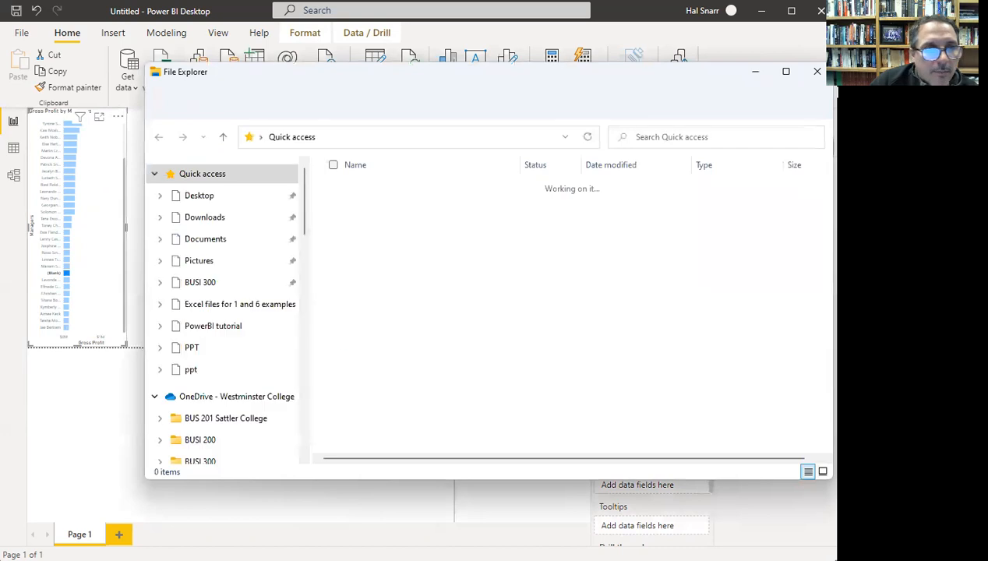
scroll(243, 282, down, 2)
scroll(243, 282, down, 12)
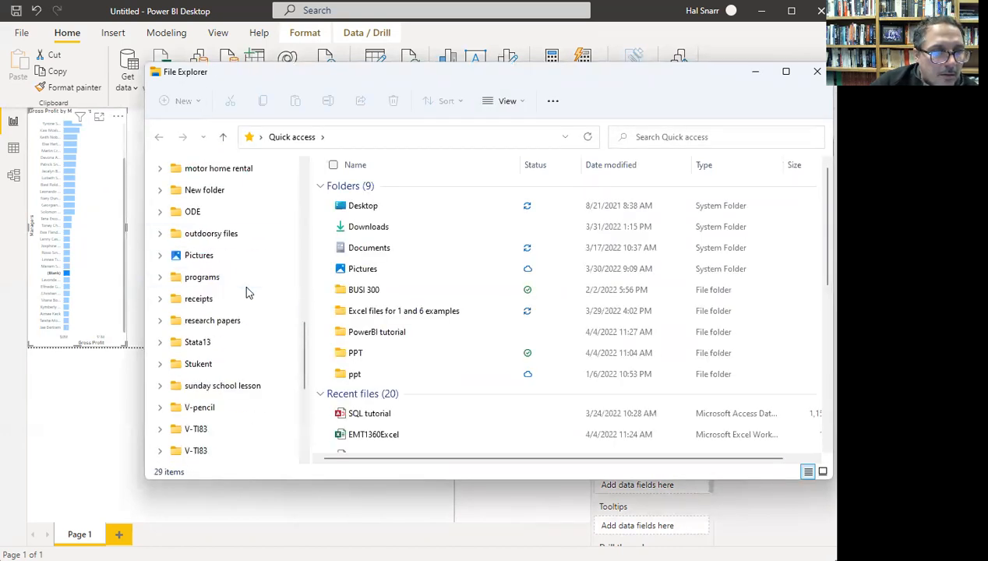
click(232, 414)
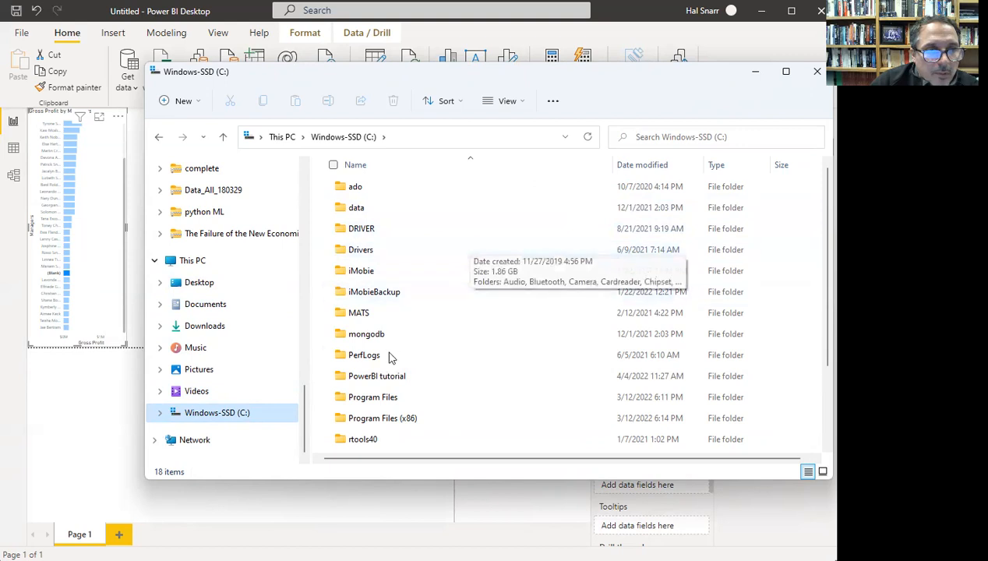
double_click(381, 377)
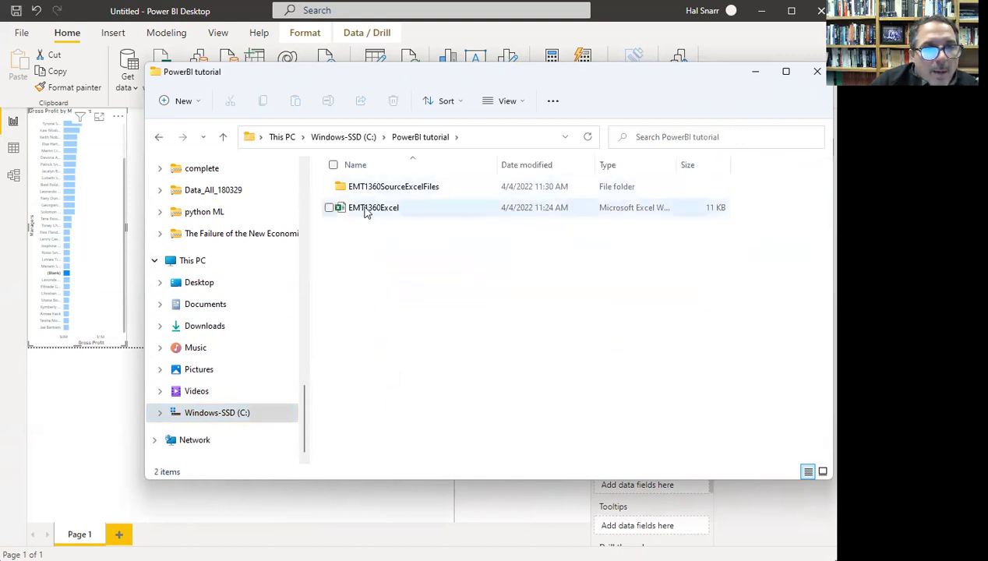
double_click(369, 212)
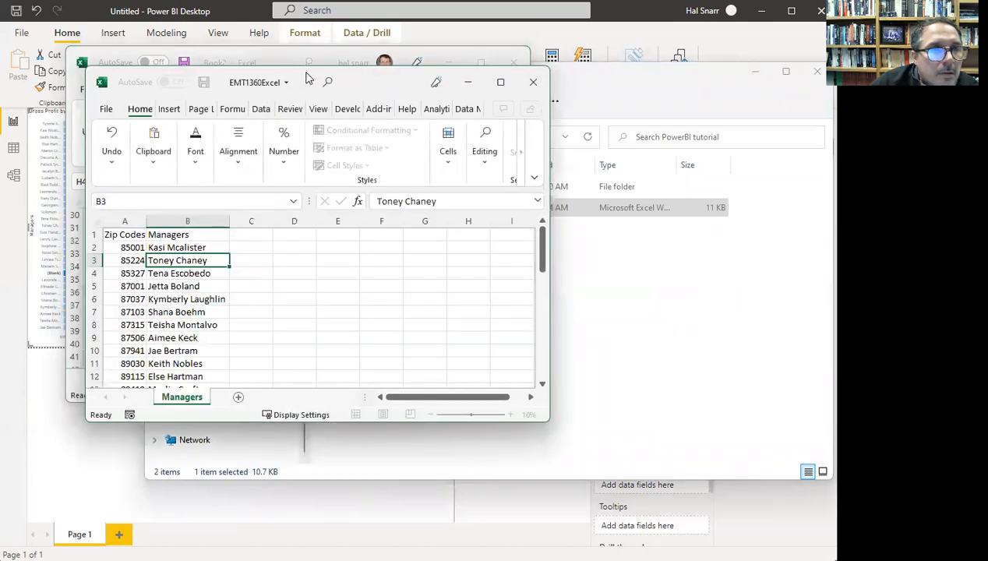
- Move the EMT1360Excel window aside, minimize Book2, and close the PowerBI tutorial folder
drag(307, 74, 542, 72)
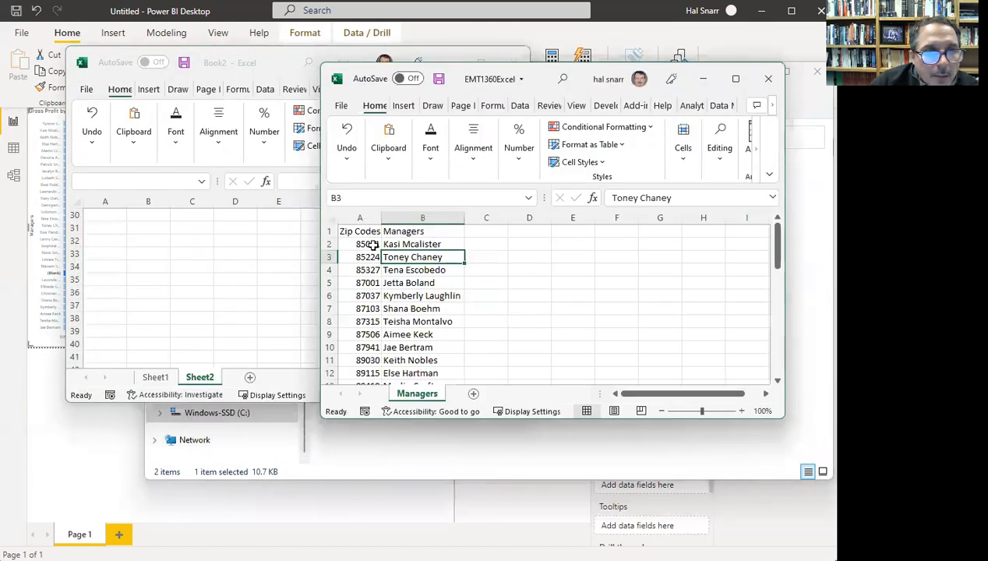
click(368, 244)
click(270, 63)
drag(449, 65, 446, 154)
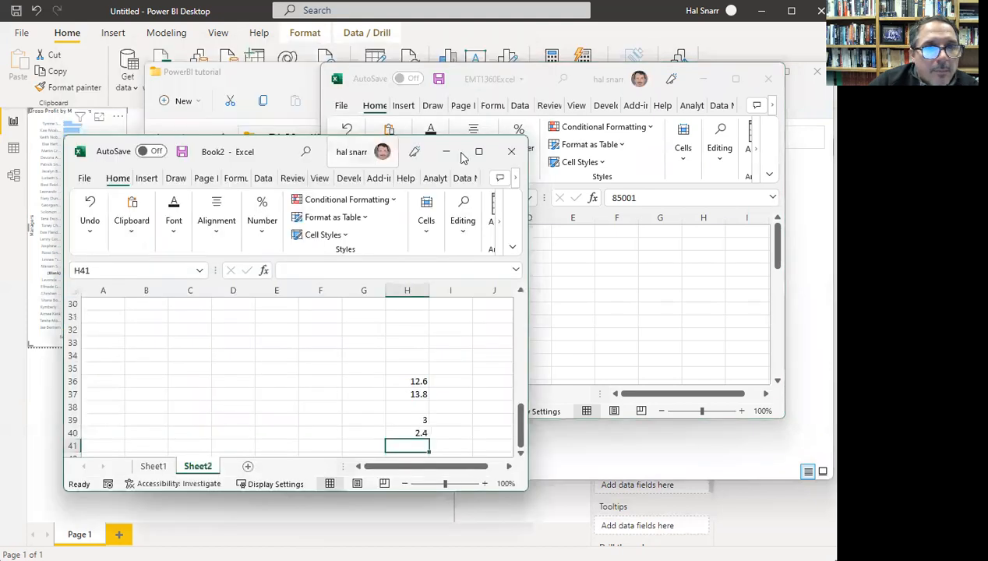
click(446, 153)
click(267, 77)
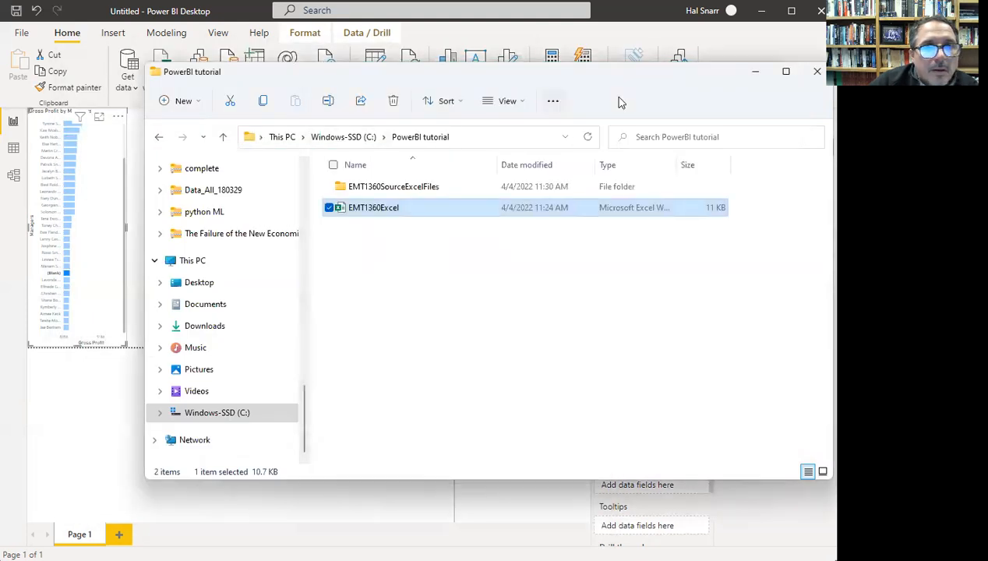
click(814, 72)
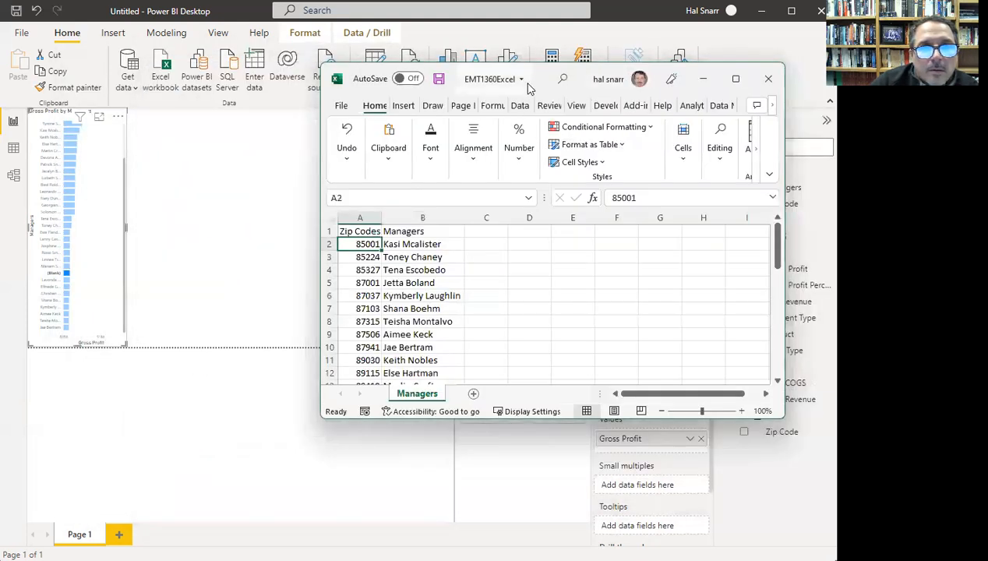
drag(527, 88, 454, 218)
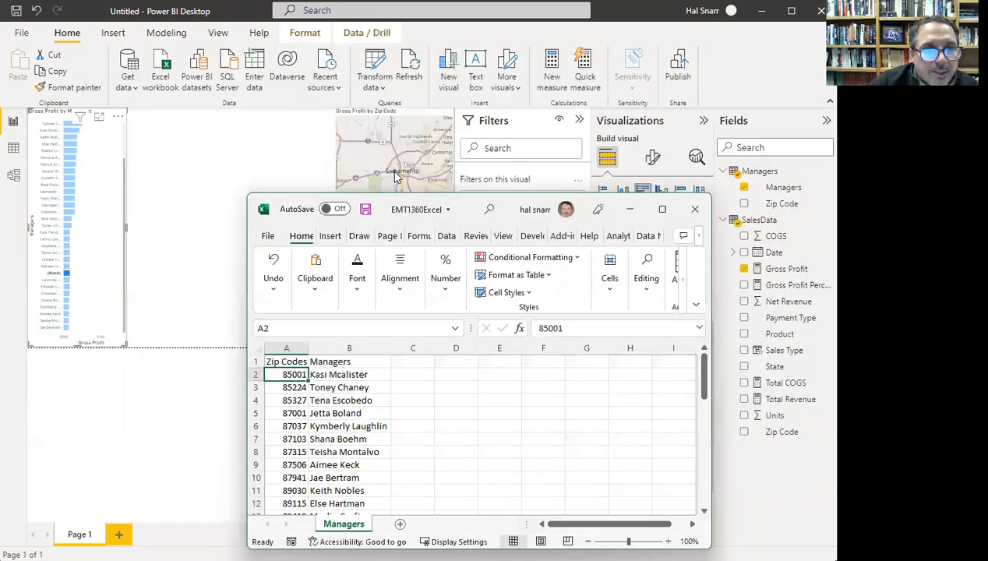
- In Power BI, select the map and highlight the (Blank) manager bar to show zip 95899
click(394, 173)
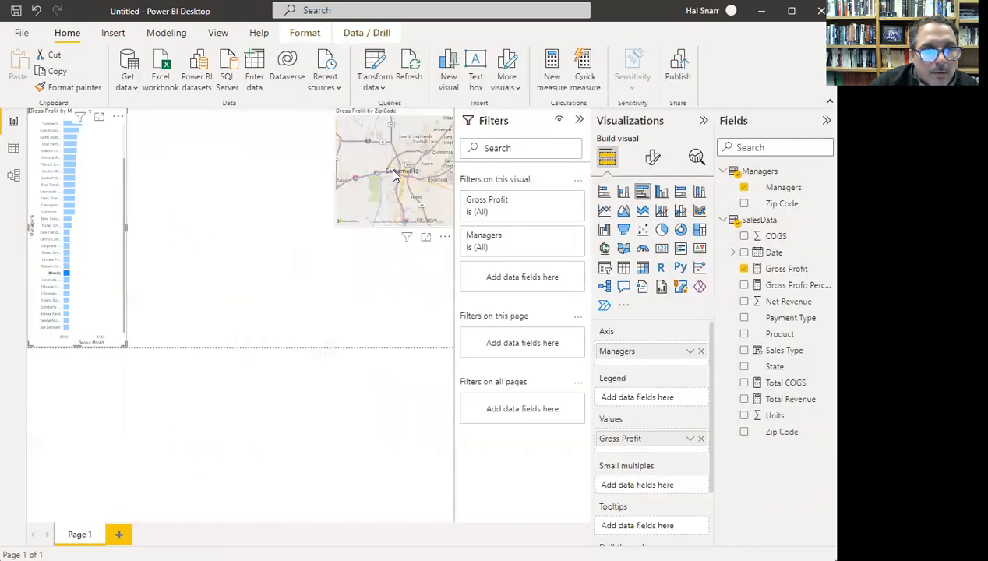
click(393, 173)
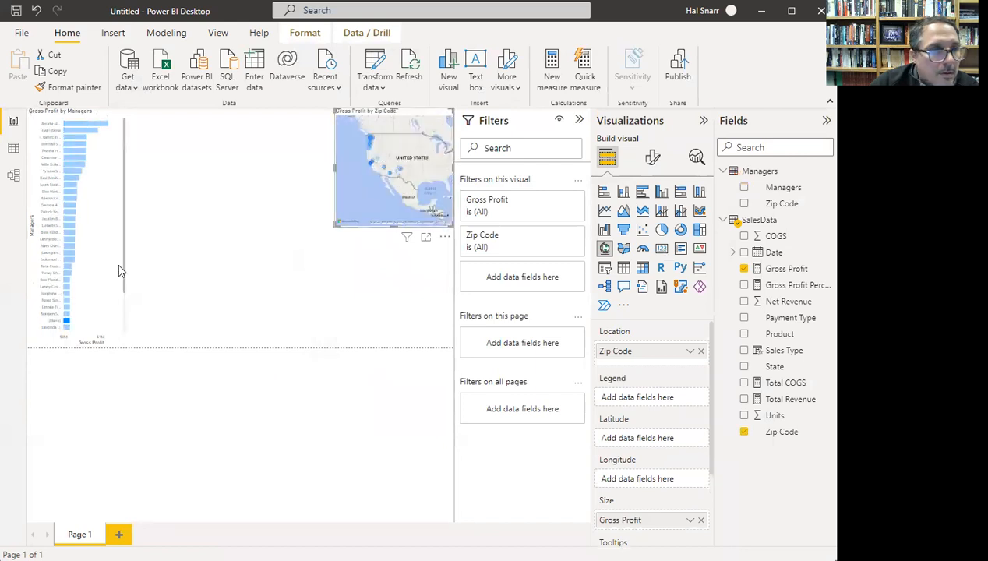
click(66, 321)
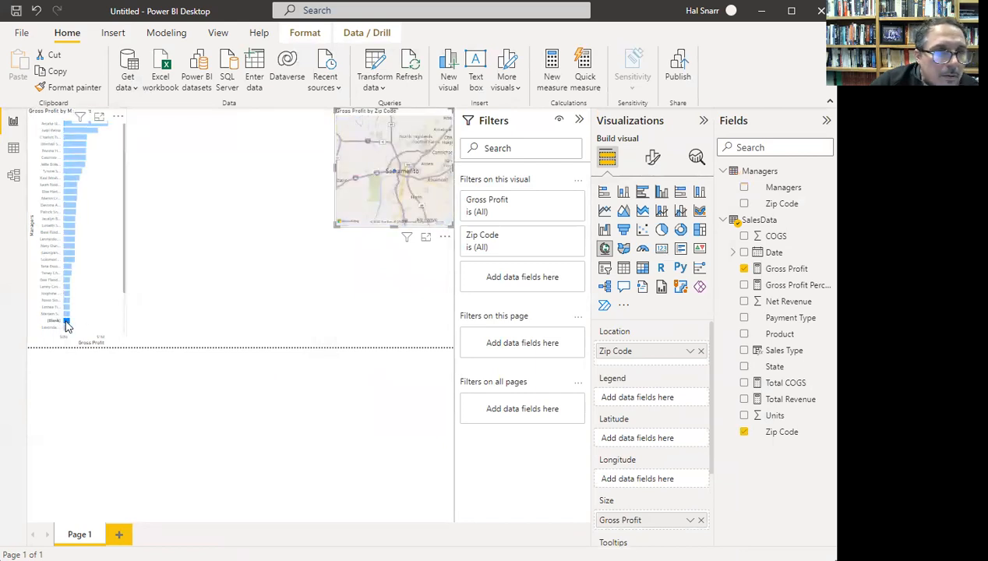
mouse_move(395, 175)
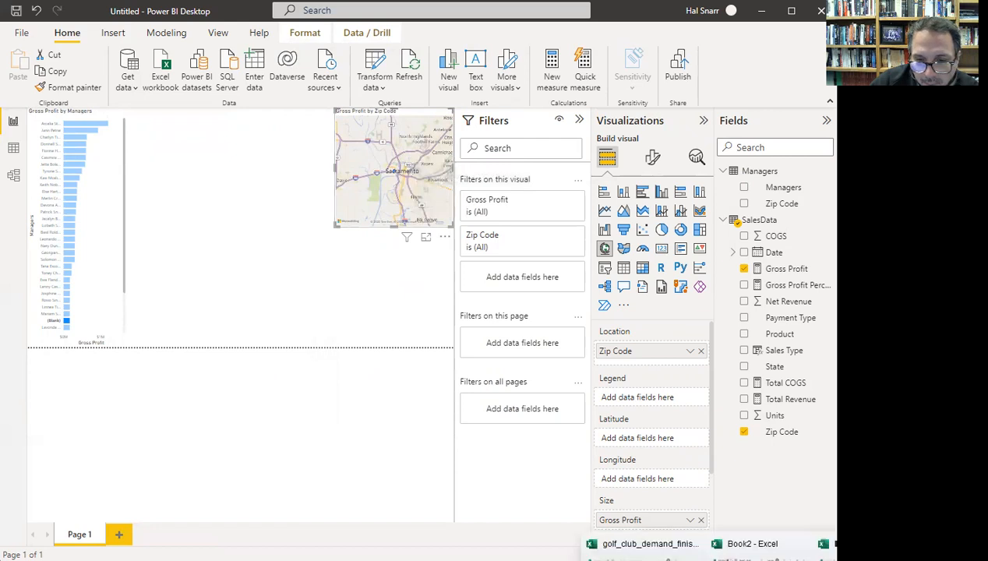
- Select the zip code and manager list from A2 down to its last row
click(828, 546)
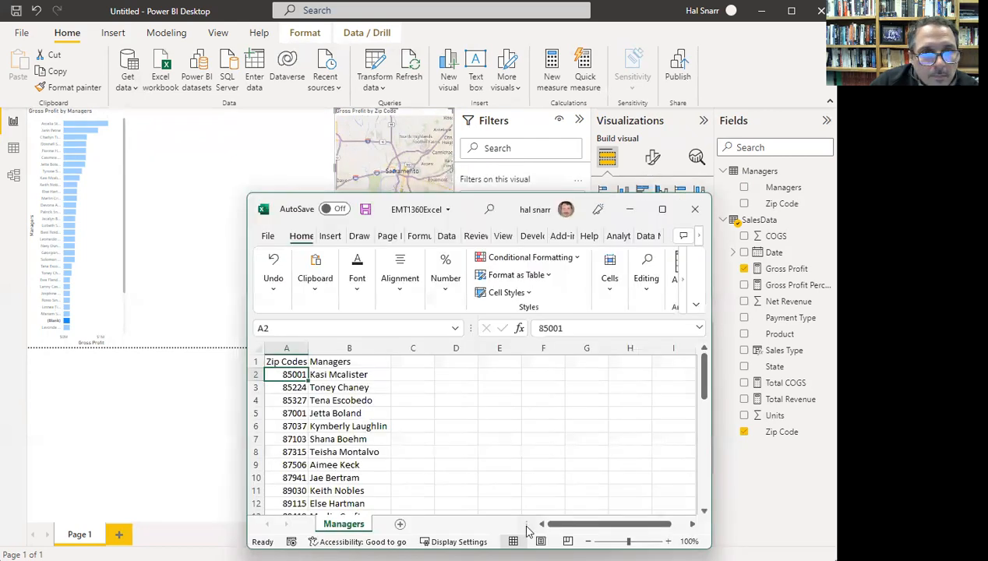
click(286, 347)
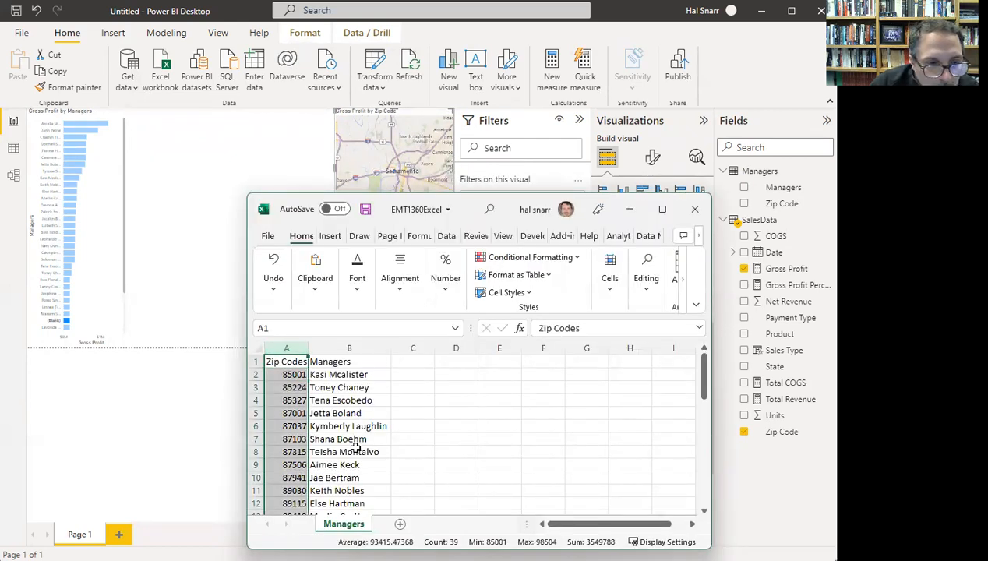
scroll(335, 433, down, 1)
scroll(335, 433, down, 2)
scroll(331, 434, up, 3)
click(286, 374)
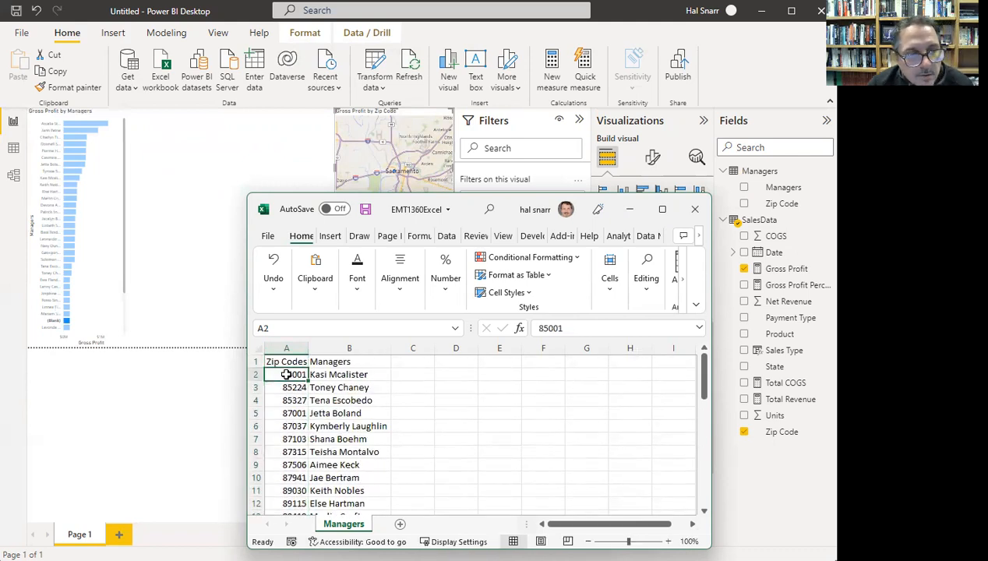
key(ctrl+shift+Right)
key(ctrl+shift+Down)
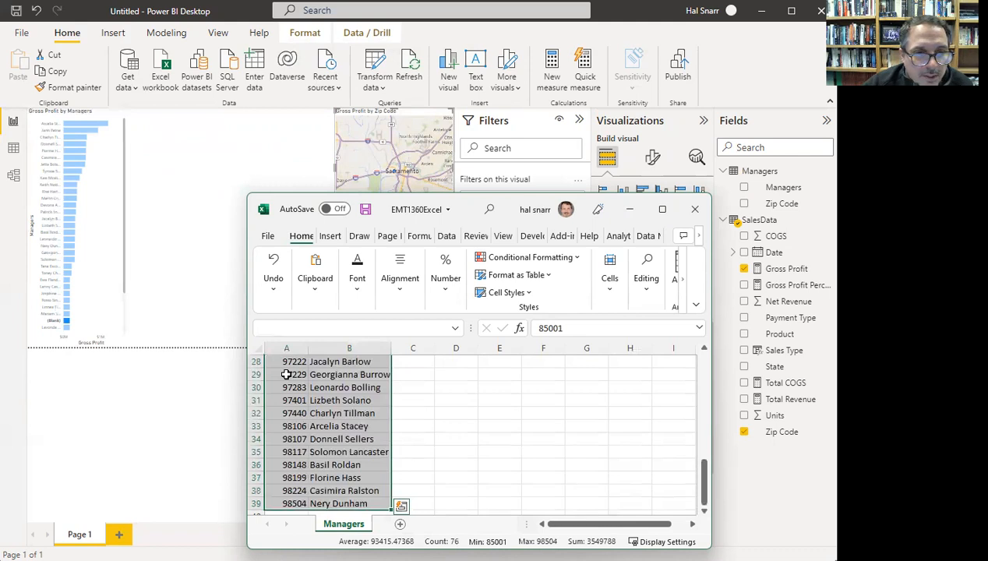
- Sort the selected list by zip code, smallest to largest
click(446, 287)
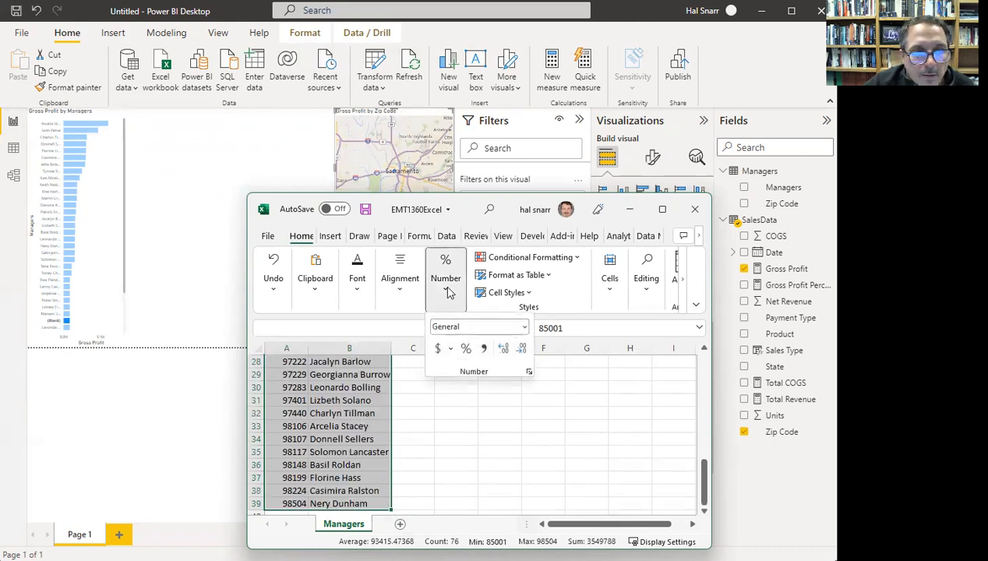
click(301, 237)
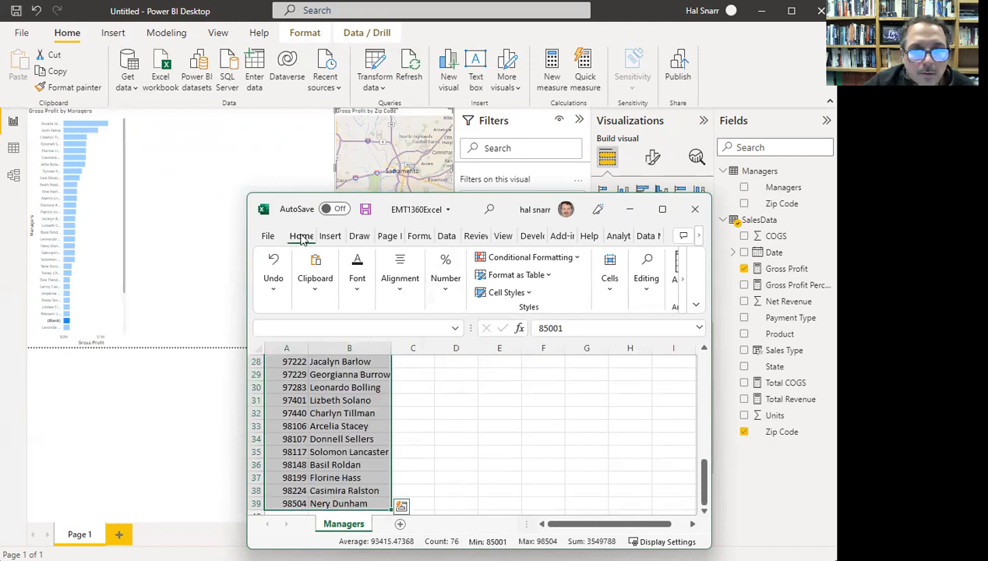
right_click(299, 428)
mouse_move(342, 262)
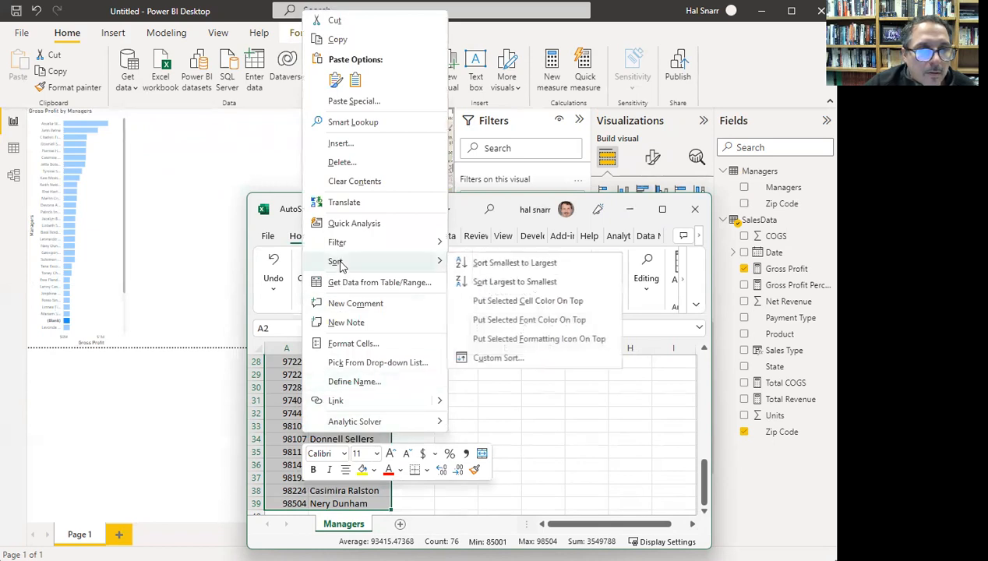
click(507, 264)
scroll(375, 408, up, 5)
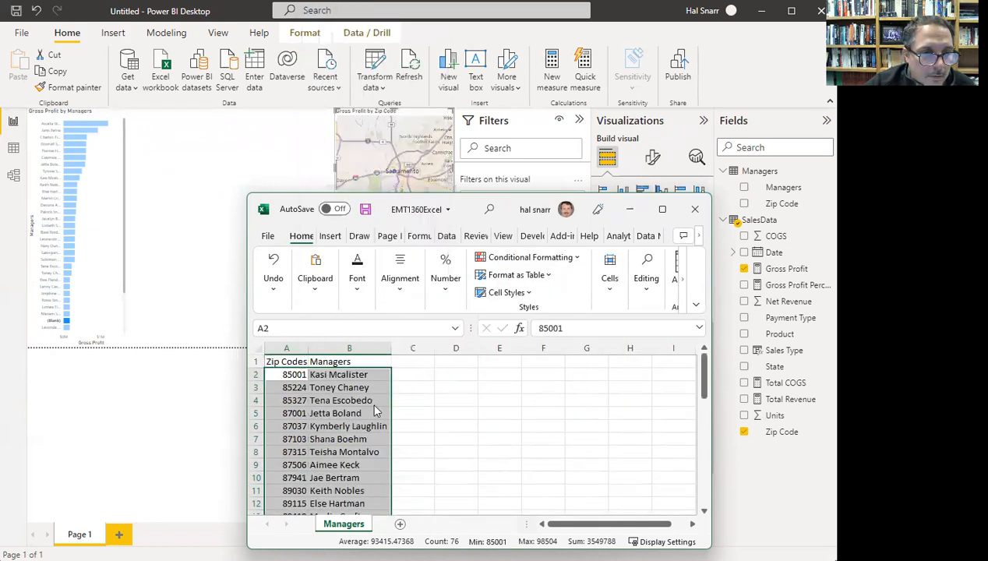
- Move down column A to the first empty row below the sorted list
click(296, 375)
key(Down)
key(Down)
key(Down)
key(Down)
key(Down)
key(Down)
key(Down)
key(Down)
key(Down)
key(Down)
key(Down)
key(Down)
key(Down)
key(Down)
key(Down)
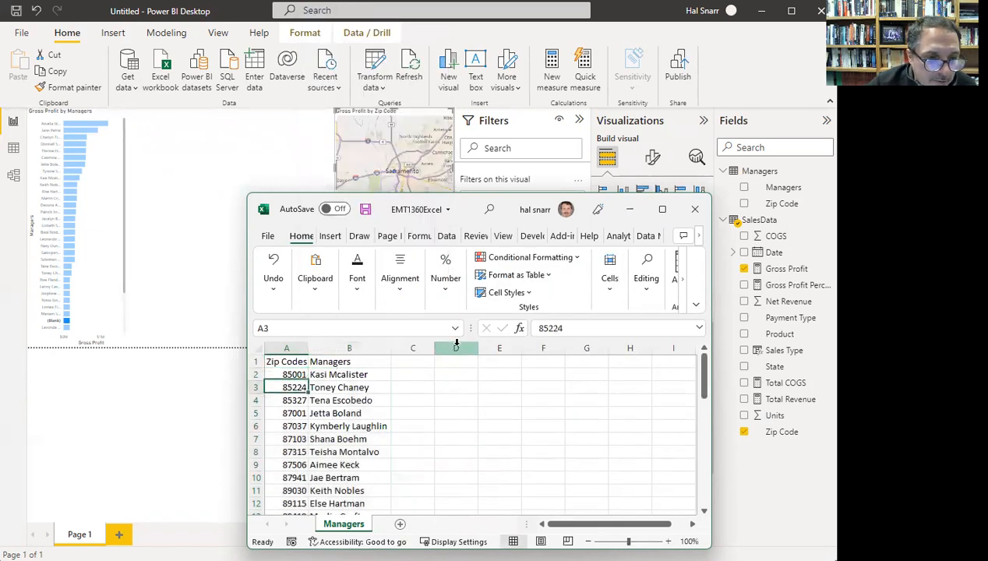
key(Down)
key(Down)
key(Down)
key(Down)
key(Down)
key(Down)
key(Down)
key(Down)
key(Down)
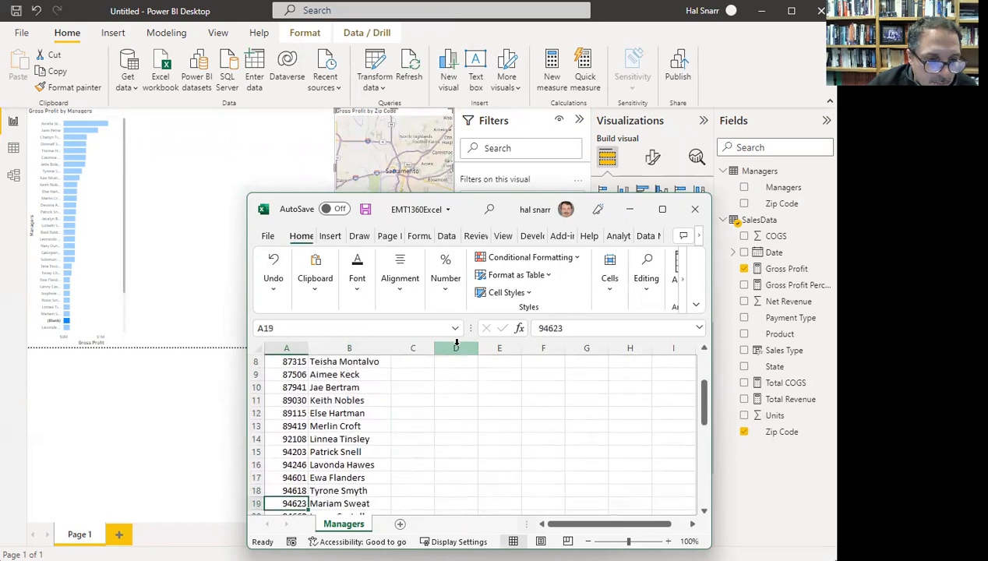
key(Down)
key(Up)
key(Up)
key(Down)
key(Down)
key(Down)
key(Down)
key(Down)
key(Down)
key(Down)
key(Down)
key(Down)
key(Down)
key(Down)
key(Down)
key(Down)
key(Down)
key(Down)
key(Down)
key(Down)
key(Down)
key(Down)
key(Down)
- Add zip code 95899 in A40 with the new manager's name in B40
key(Up)
key(Up)
key(Up)
key(Up)
key(Up)
key(Up)
key(Up)
key(Up)
text(9)
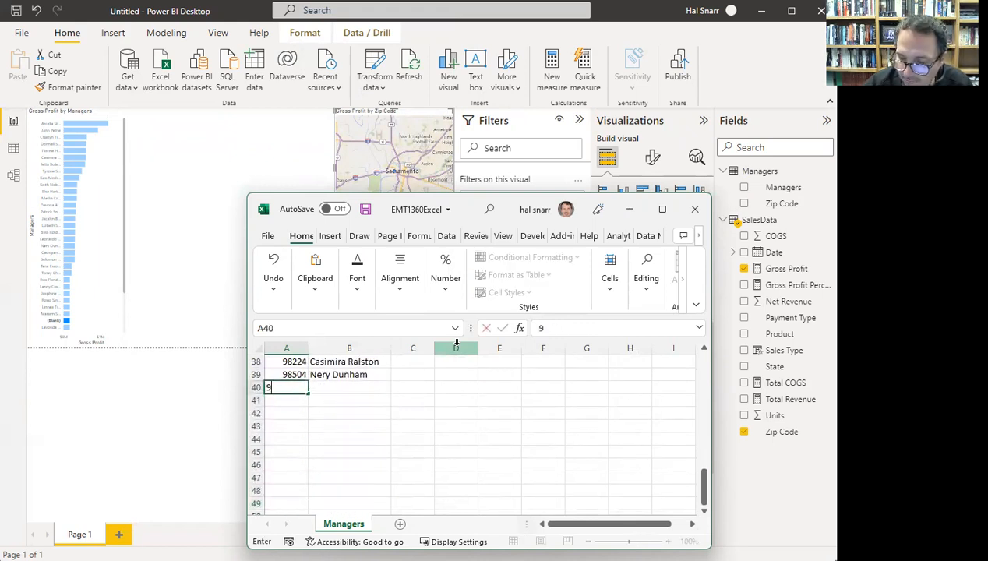
text(5899)
key(Tab)
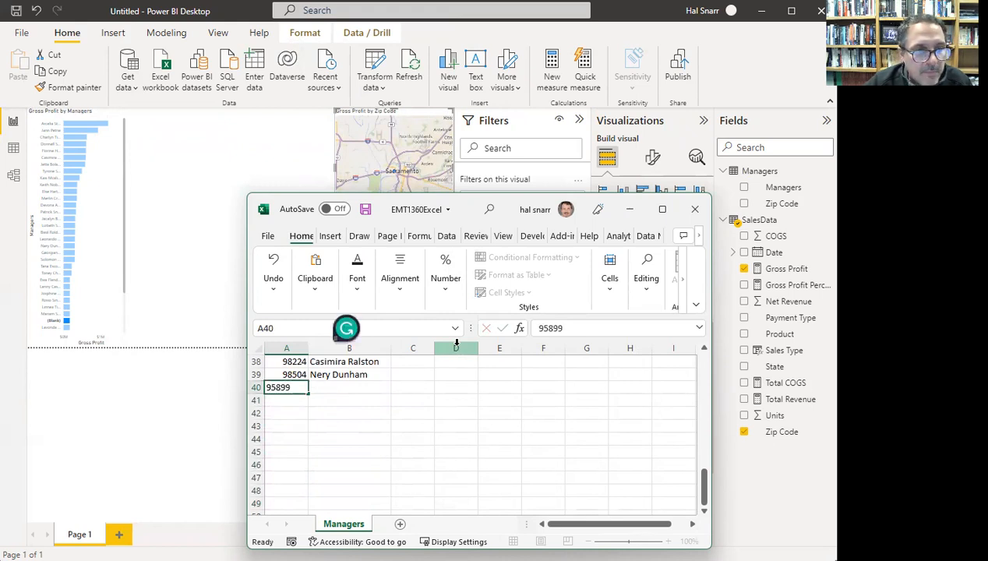
click(238, 192)
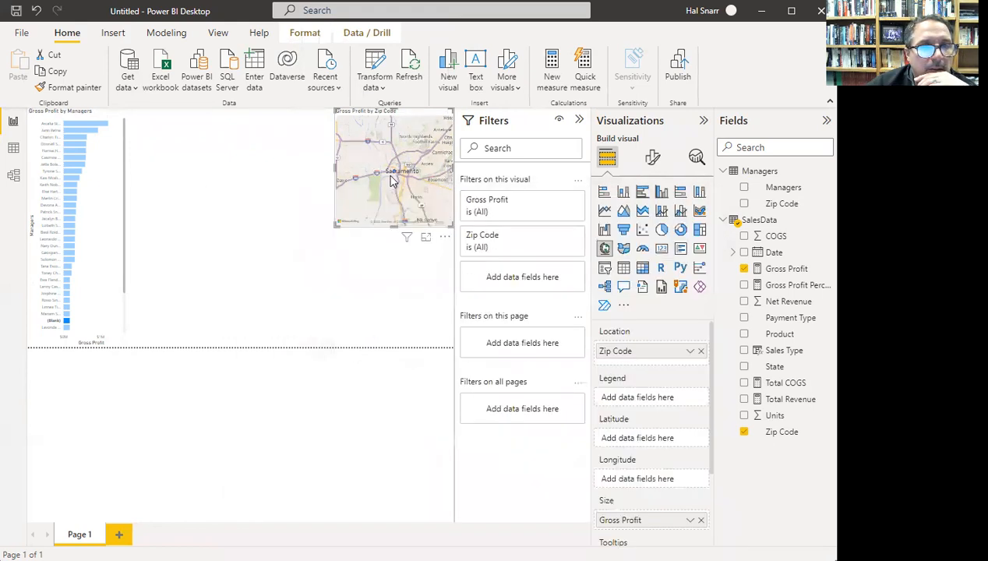
mouse_move(394, 174)
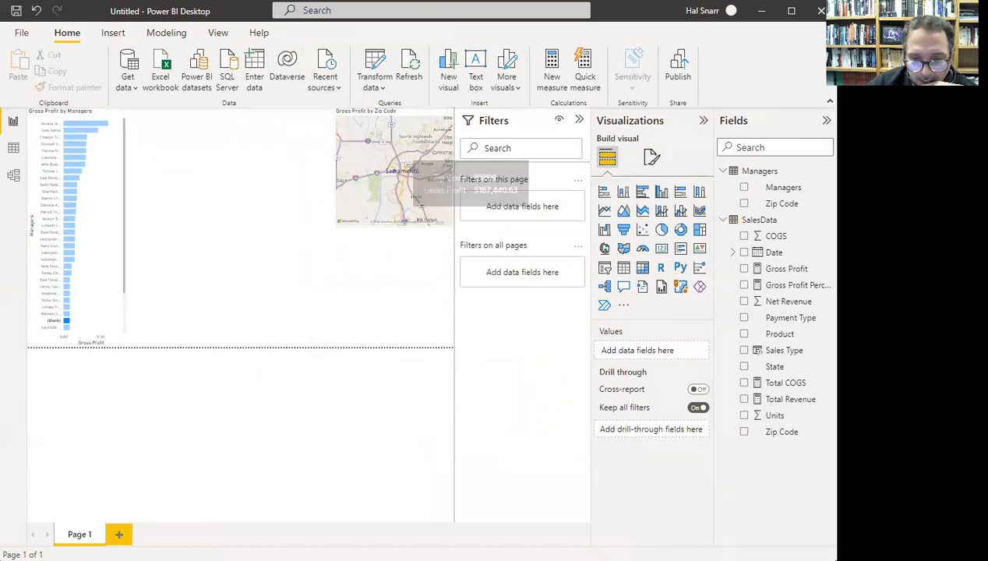
click(828, 544)
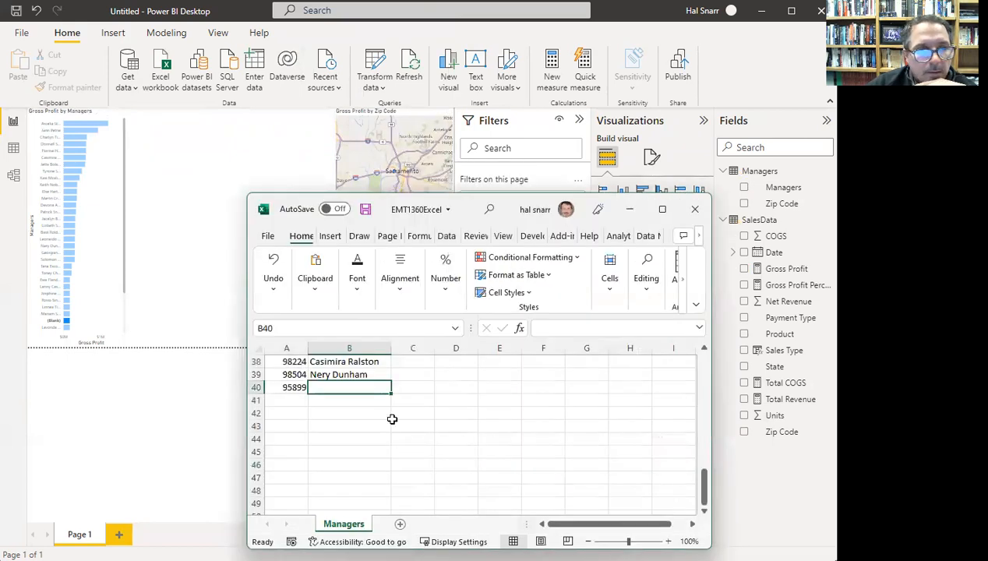
double_click(352, 384)
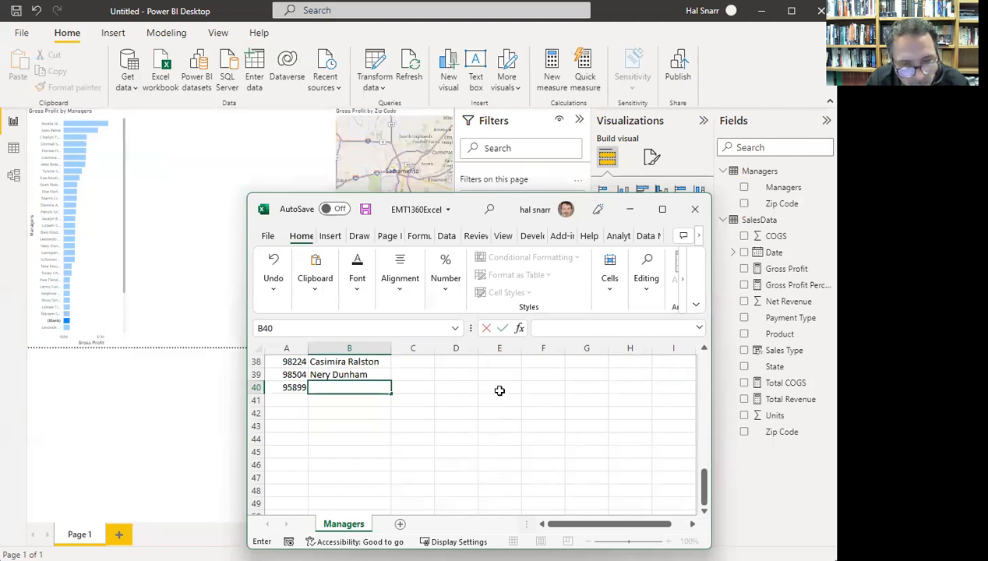
text(Marty McFly)
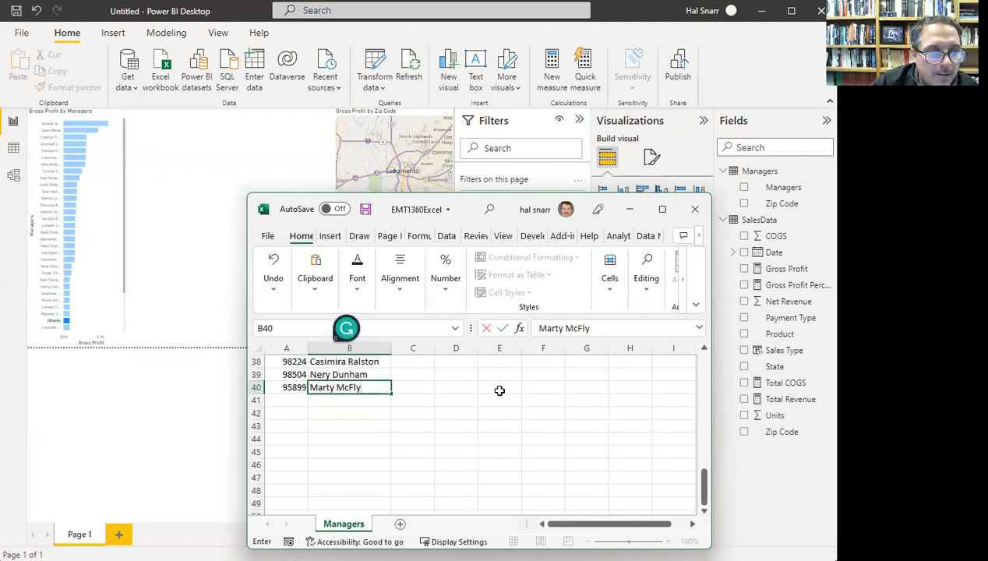
key(Return)
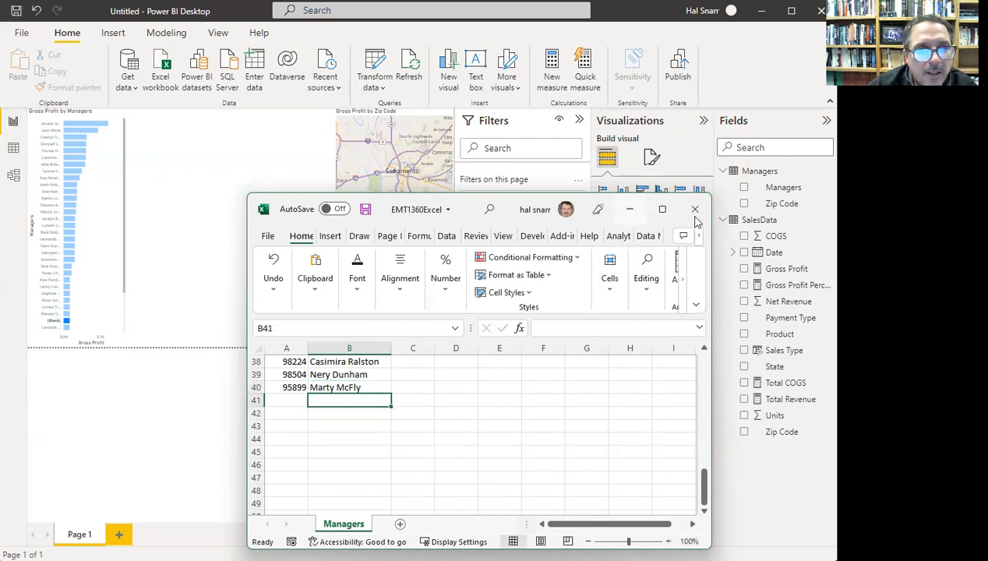
- Save and close the workbook, then refresh the Power BI report data
click(365, 209)
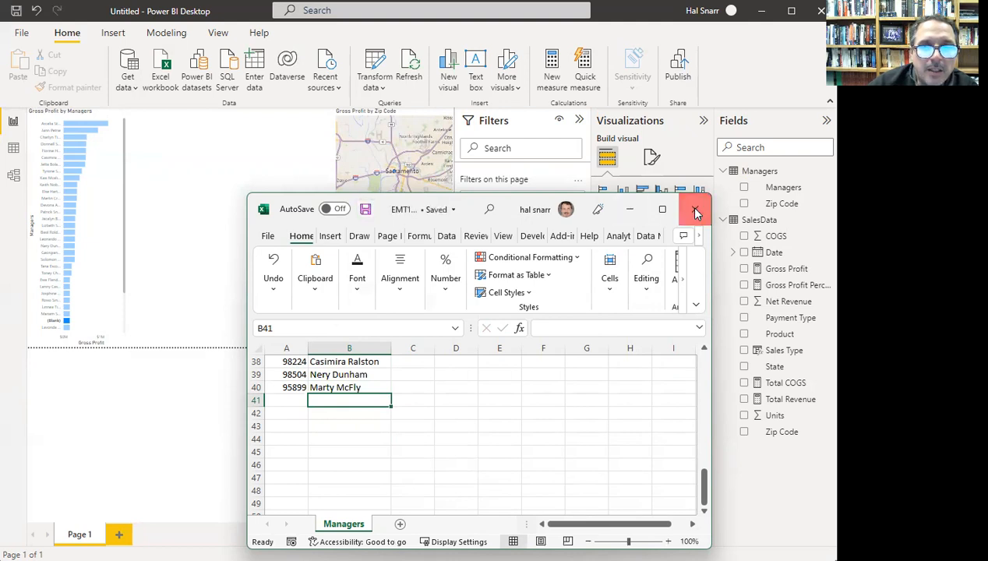
click(696, 209)
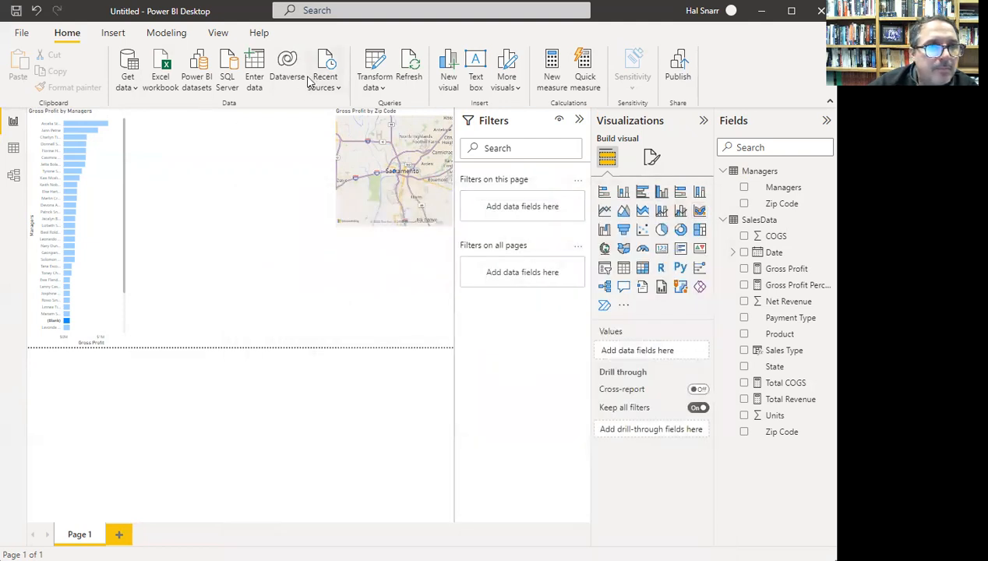
click(406, 74)
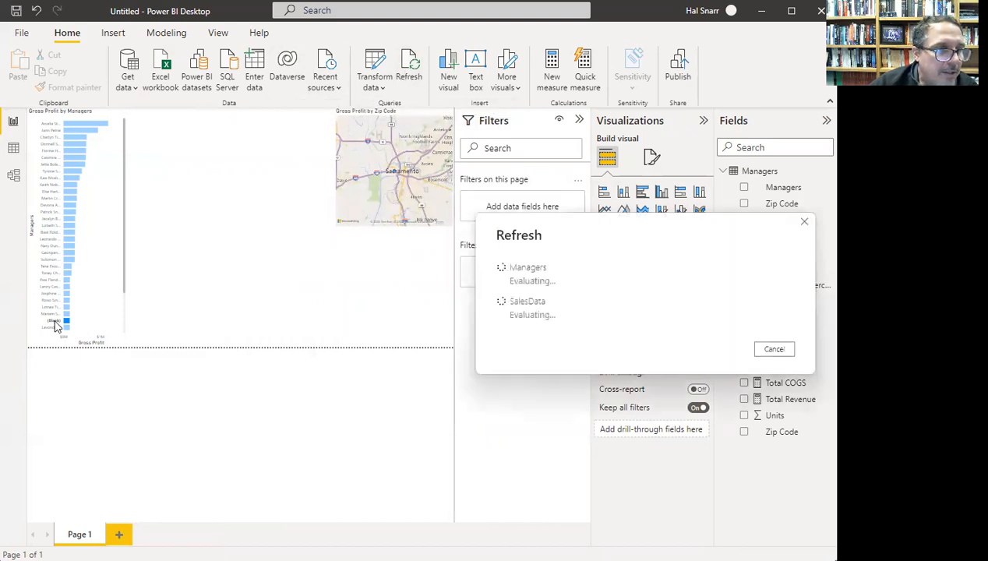
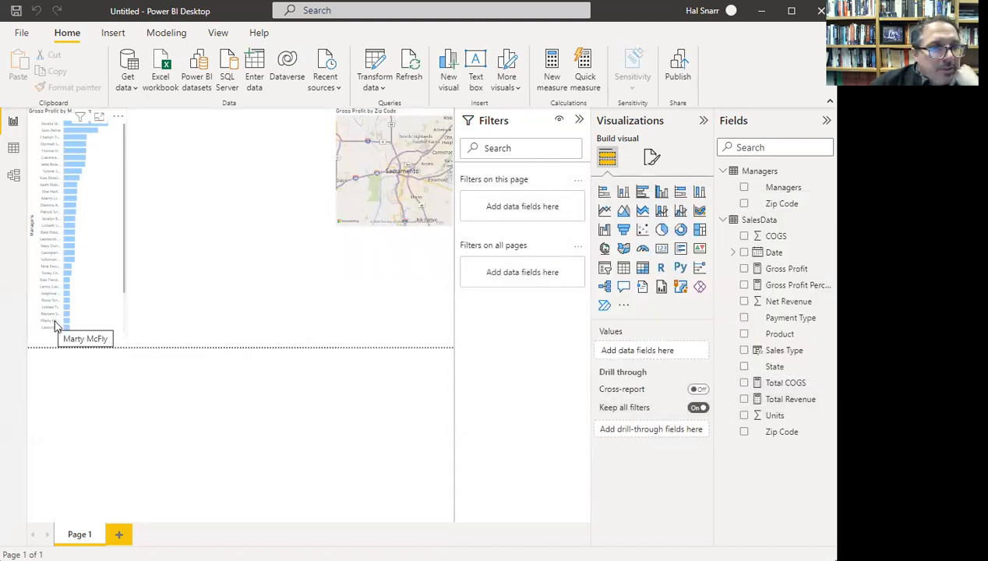
- Add a line and clustered column chart of Gross Profit and Gross Profit Percentage by Product
click(71, 200)
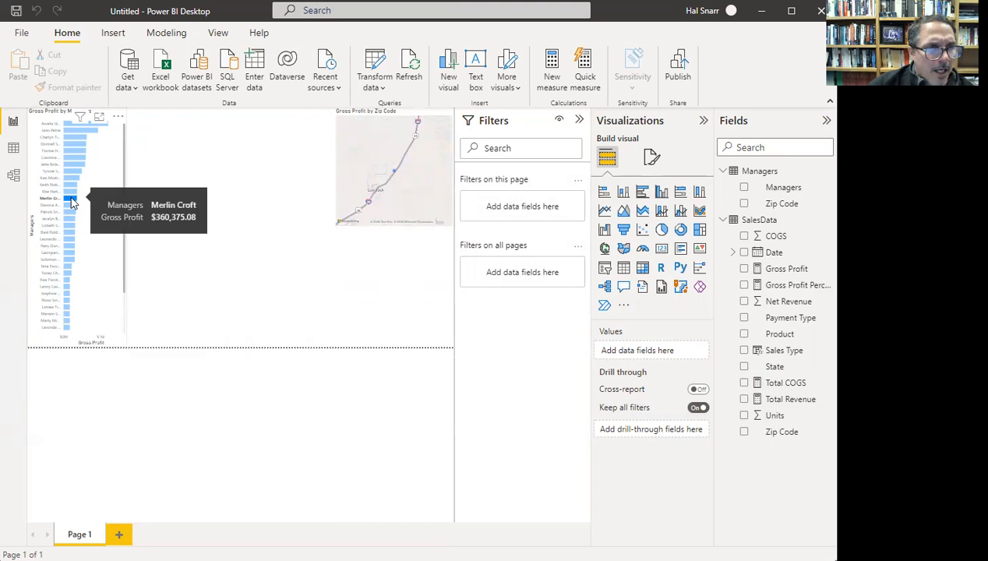
click(71, 202)
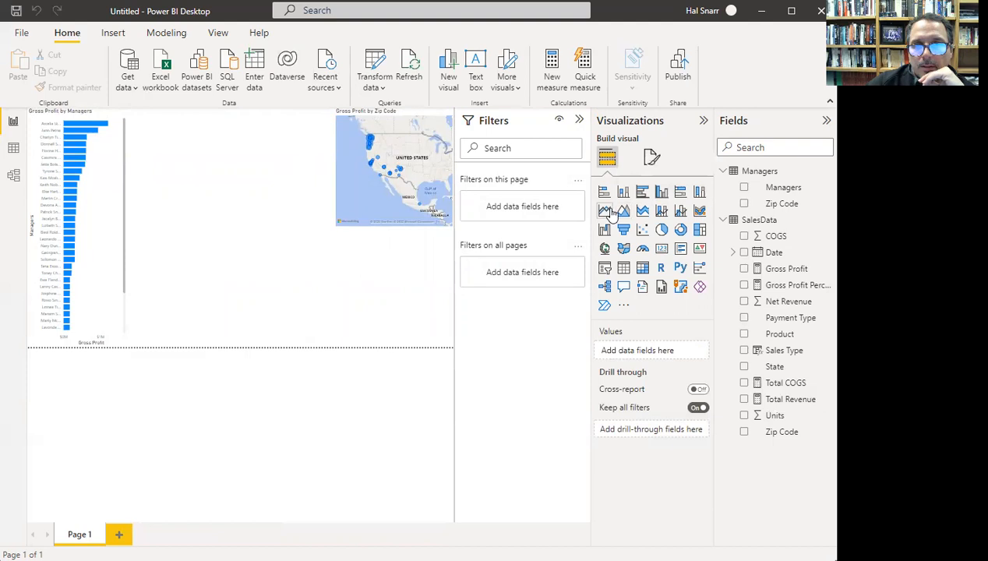
click(680, 212)
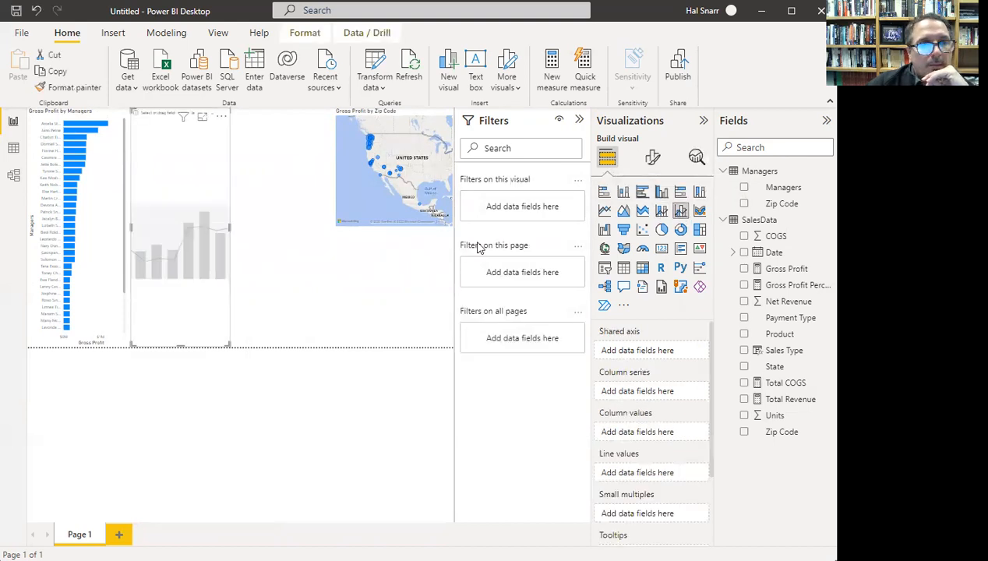
drag(179, 345, 194, 230)
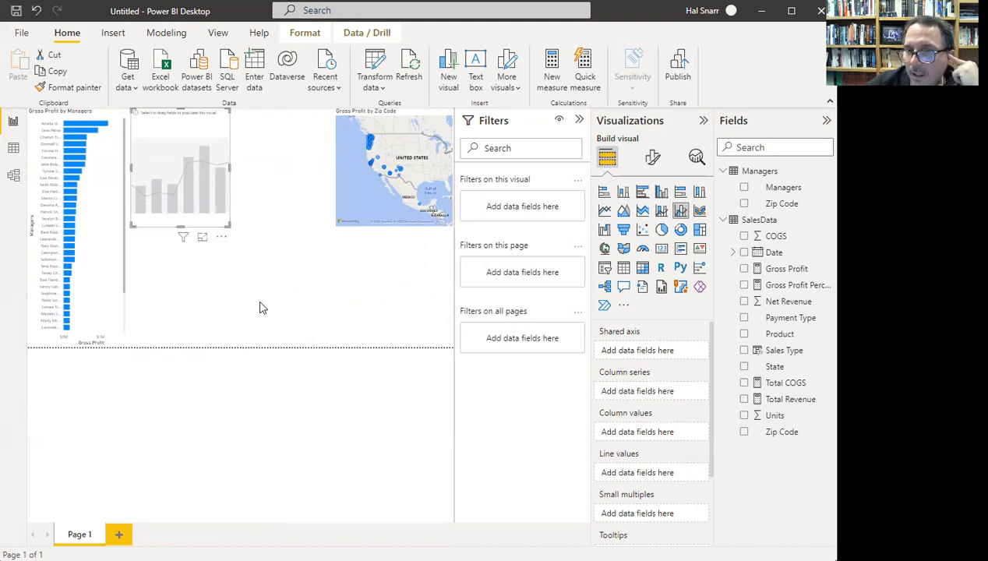
click(745, 269)
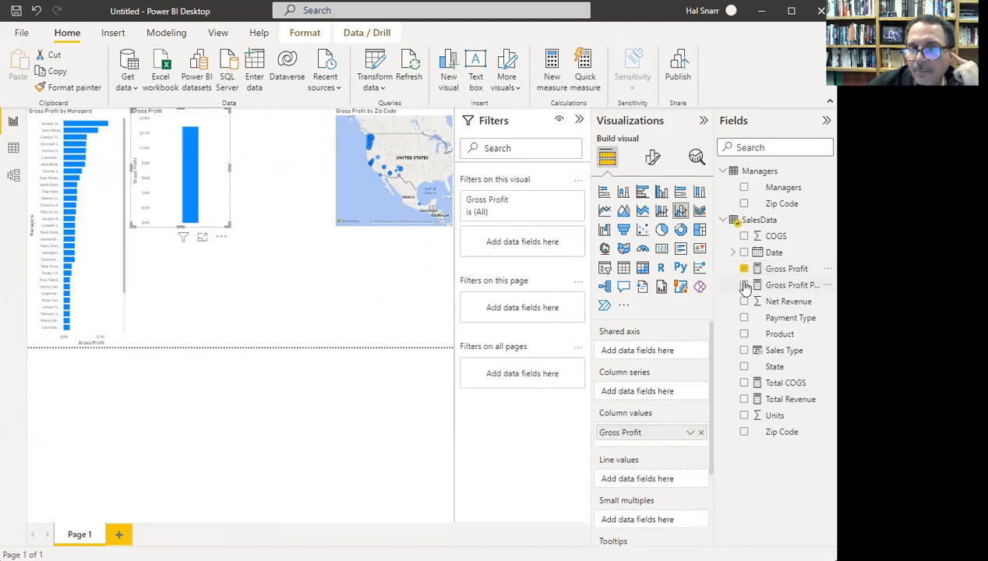
click(744, 285)
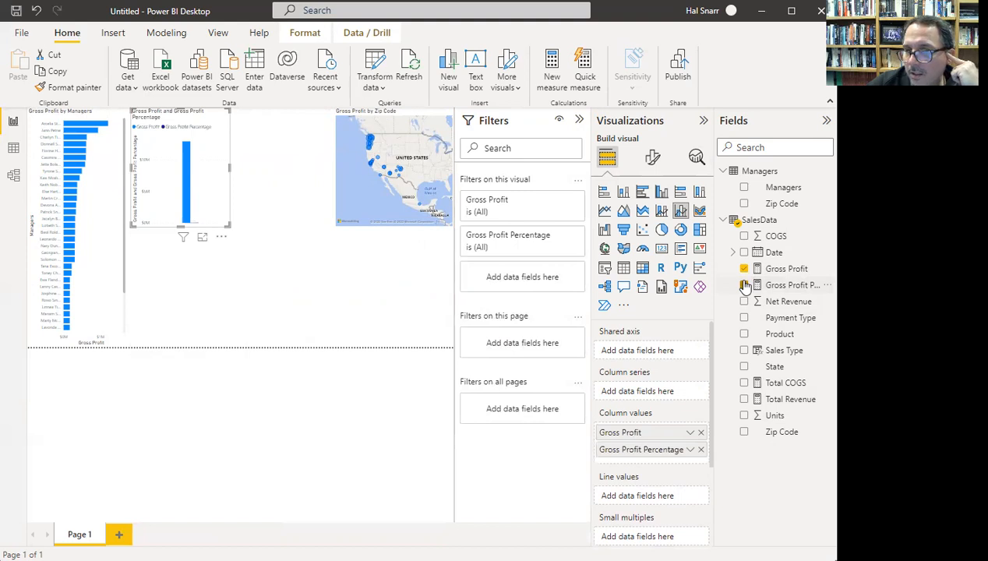
click(744, 334)
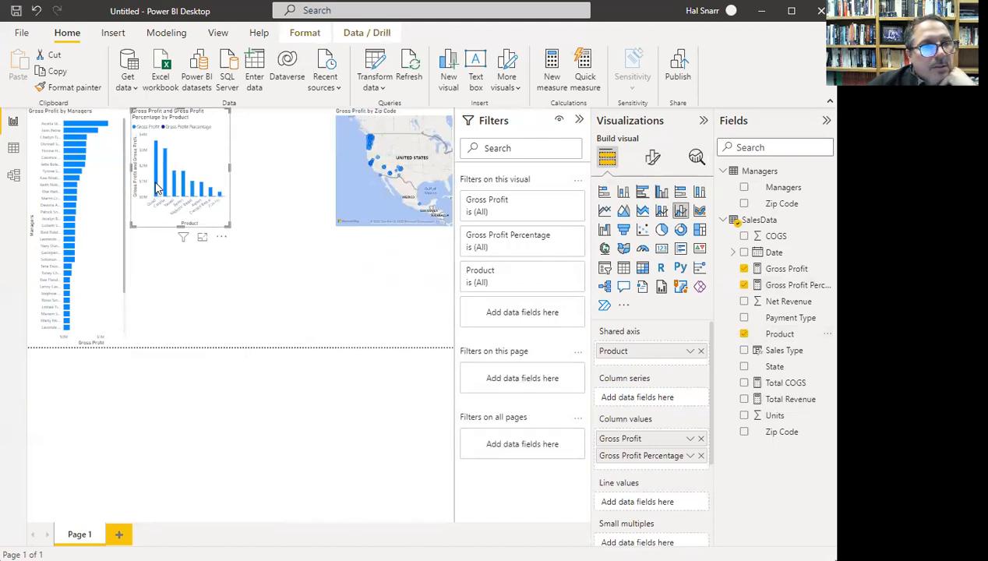
mouse_move(156, 187)
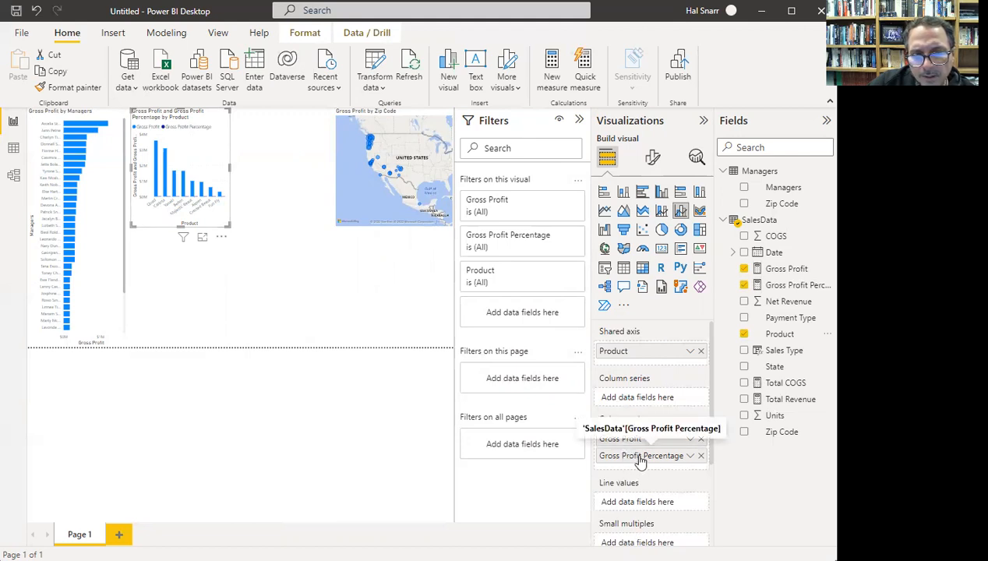
- Move Gross Profit Percentage into Line values so it draws as a line over the Gross Profit columns
drag(639, 460, 646, 508)
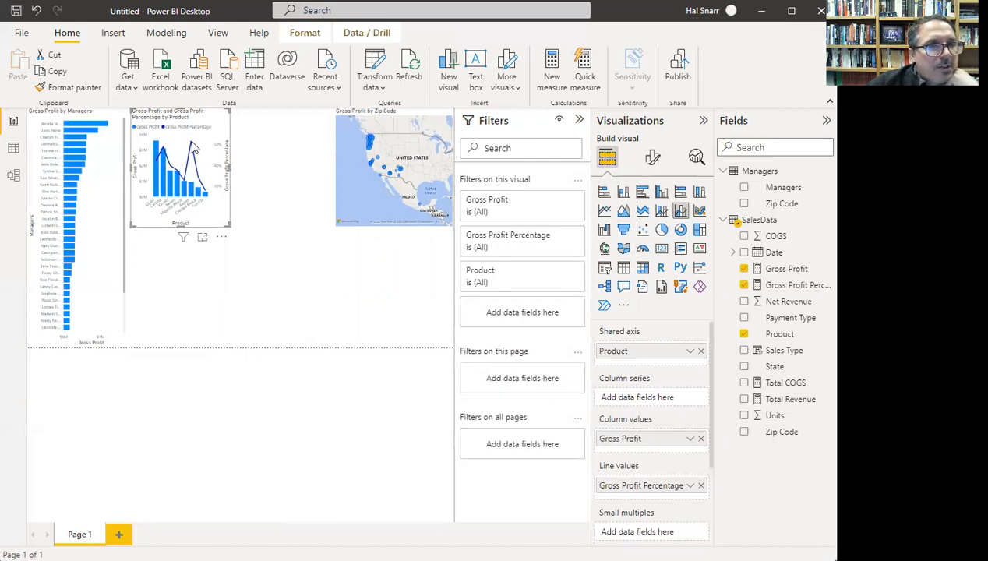
mouse_move(193, 147)
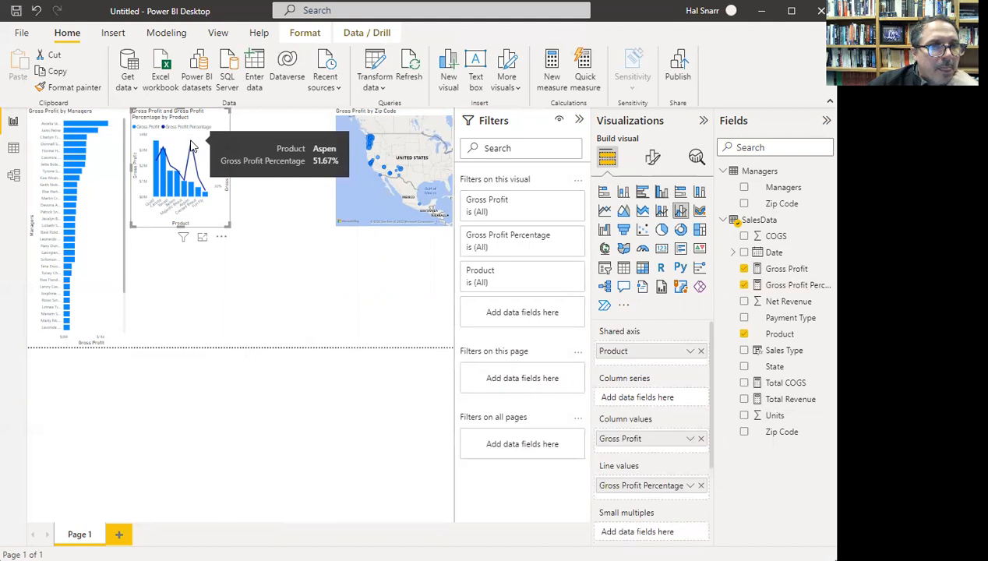
- Cross-highlight the report to the Aspen and Quad products, then Carlota and Aspen
click(193, 147)
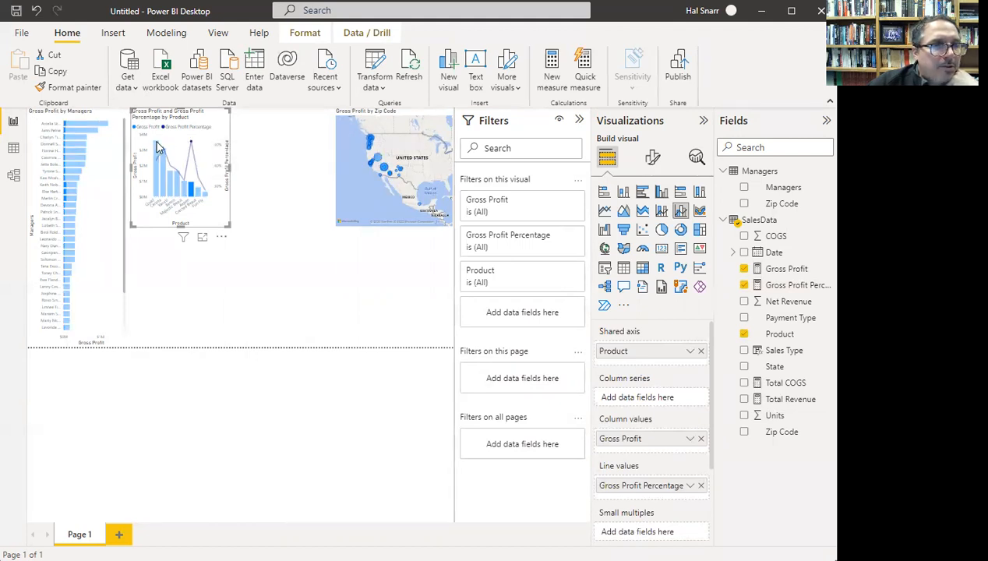
click(158, 147)
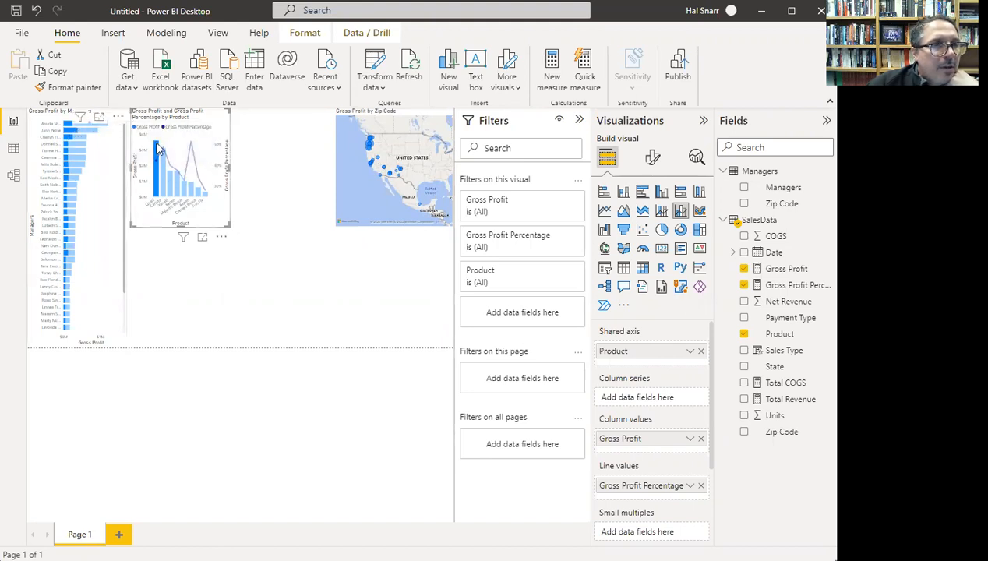
mouse_move(159, 148)
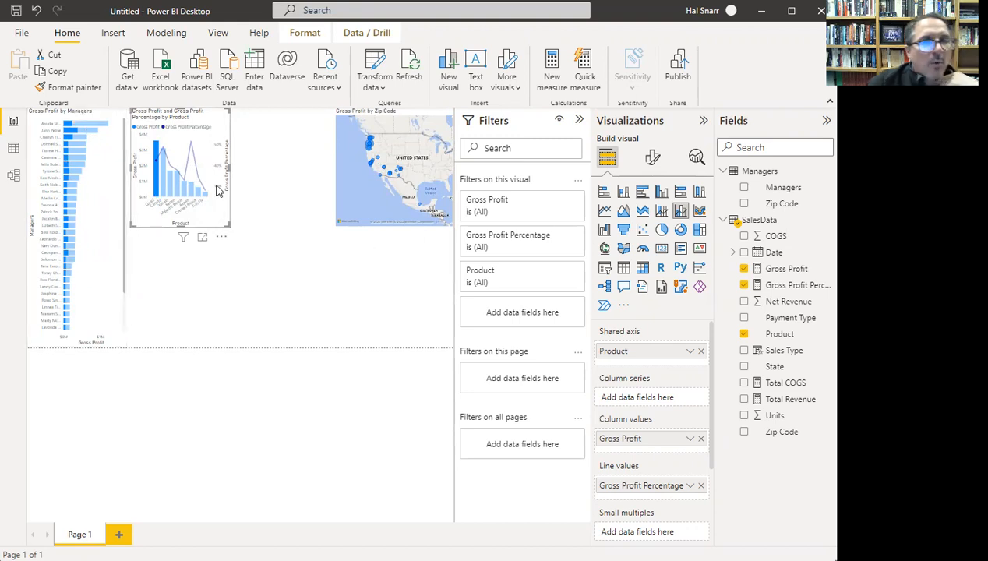
click(163, 188)
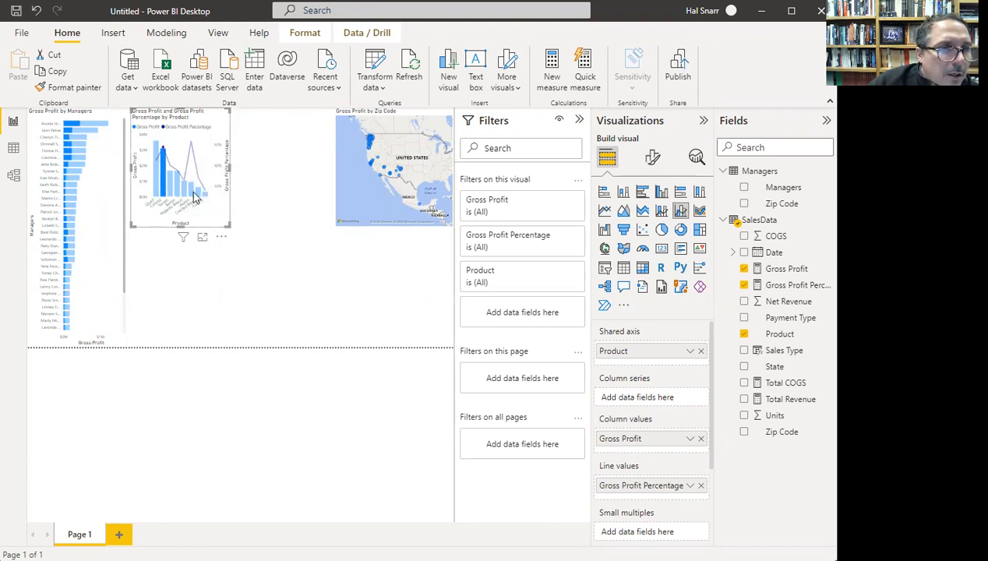
click(193, 191)
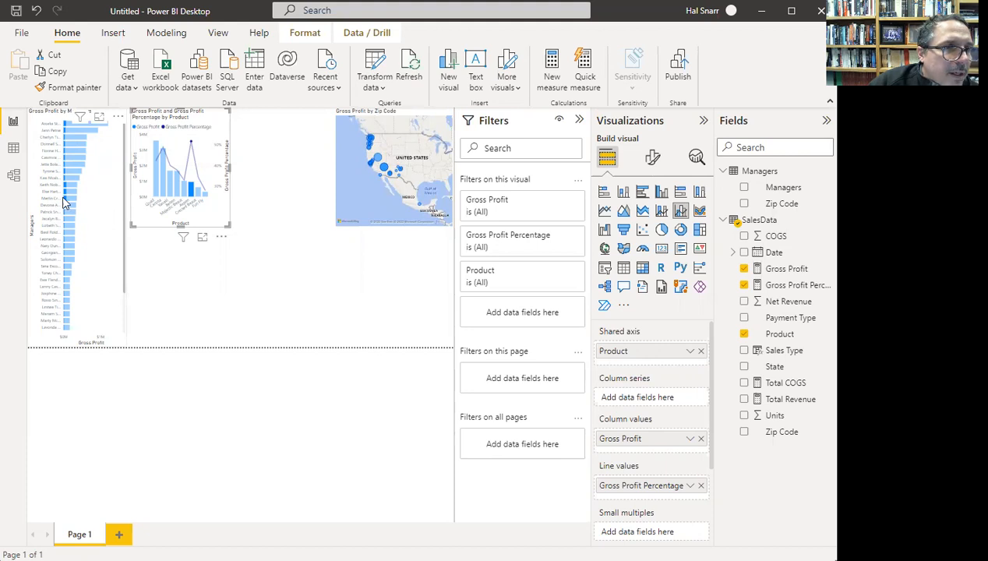
- Cross-filter through several product columns, ending on Quad, then deselect the combo chart
mouse_move(67, 204)
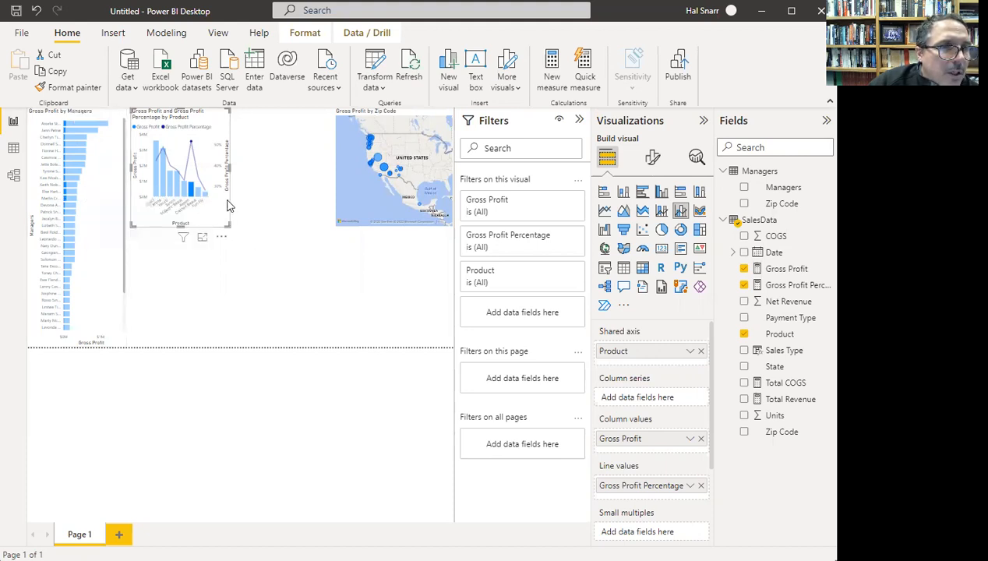
mouse_move(192, 200)
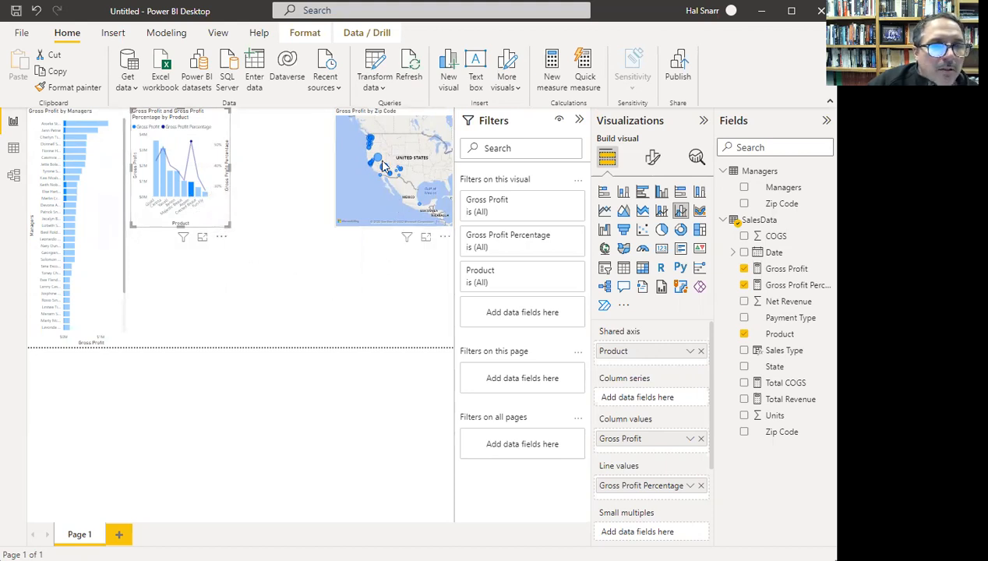
click(198, 196)
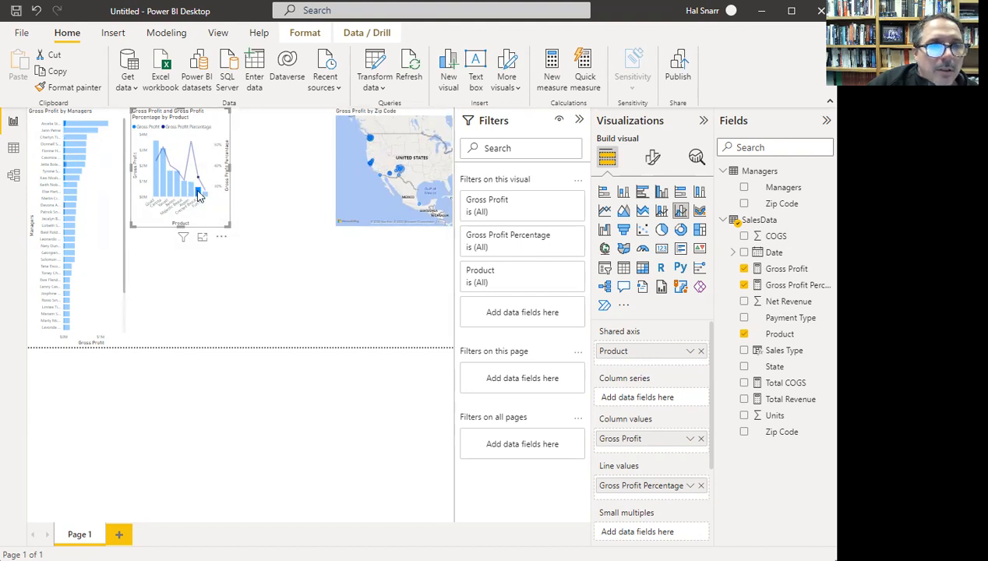
click(187, 194)
click(182, 196)
click(177, 195)
click(173, 194)
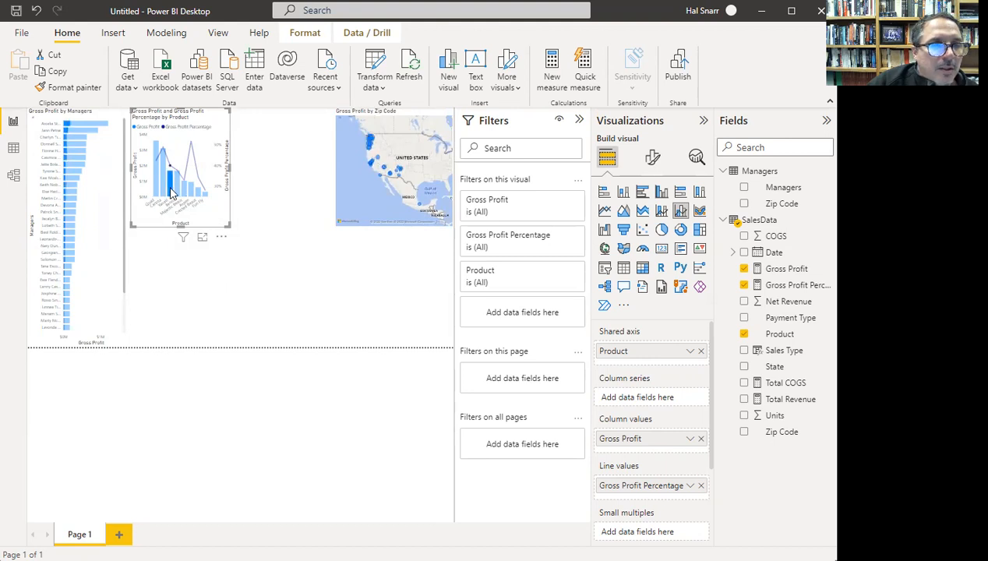
click(163, 191)
click(159, 189)
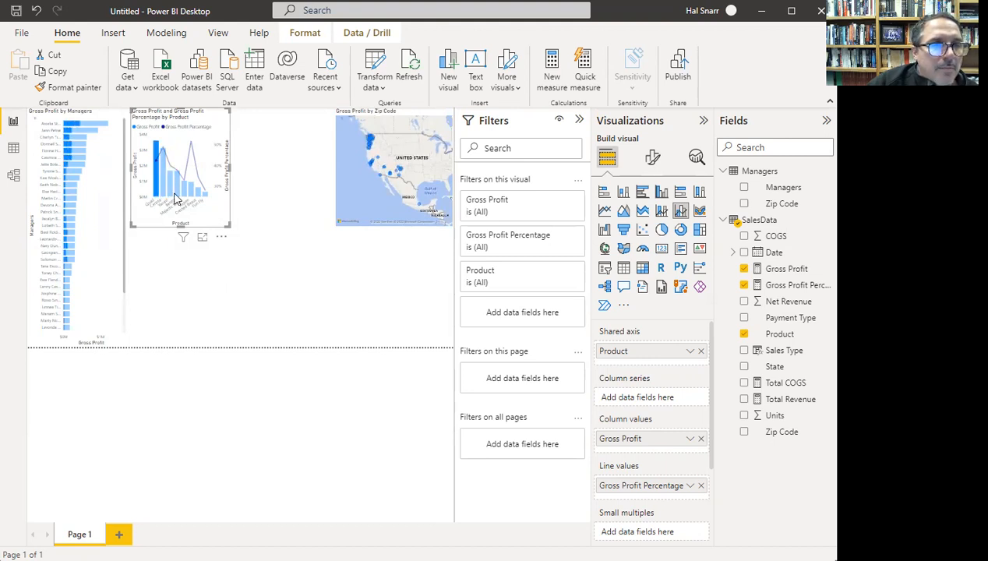
click(263, 266)
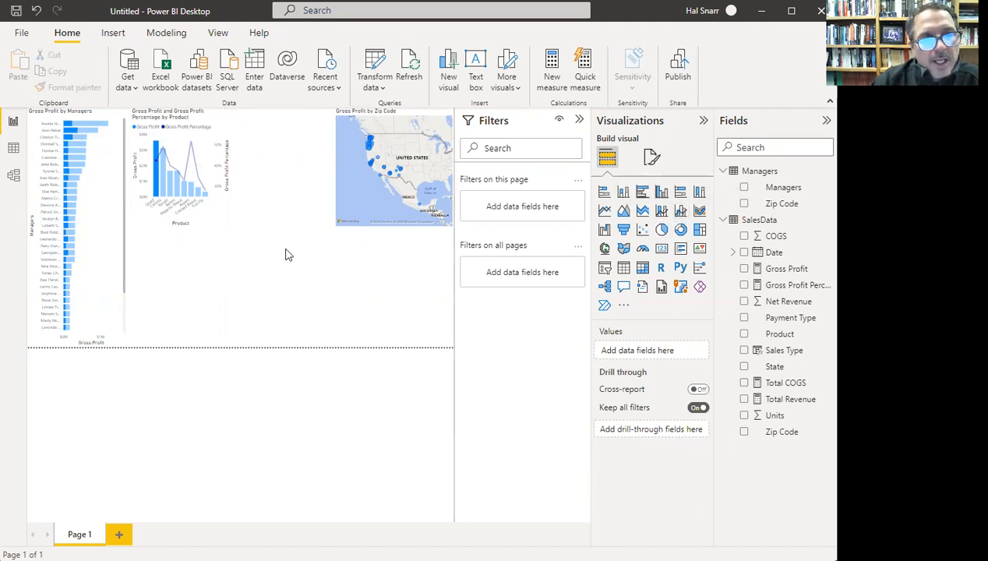
- Turn the Product chart into a funnel and remove the stray Q&A visual
click(214, 208)
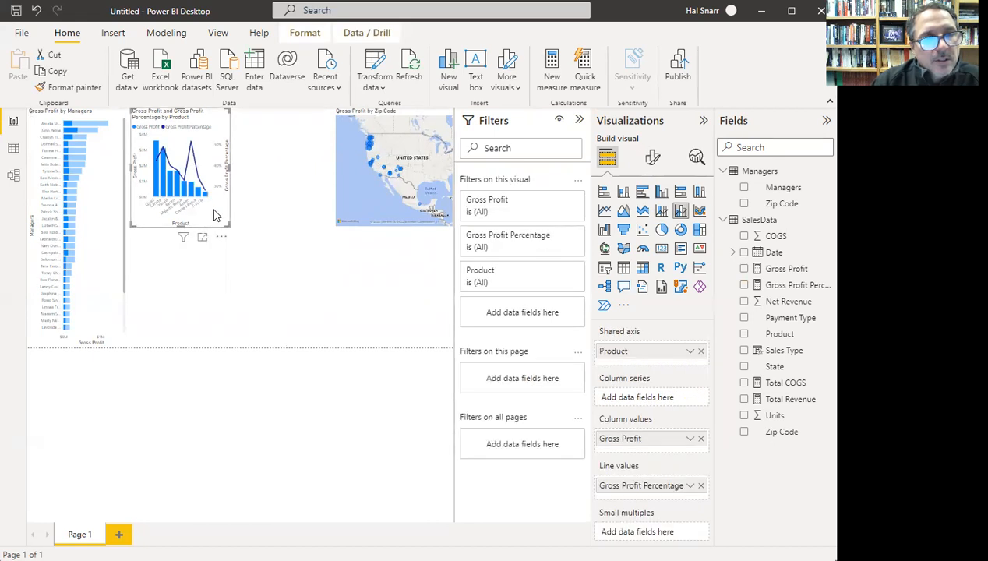
click(624, 230)
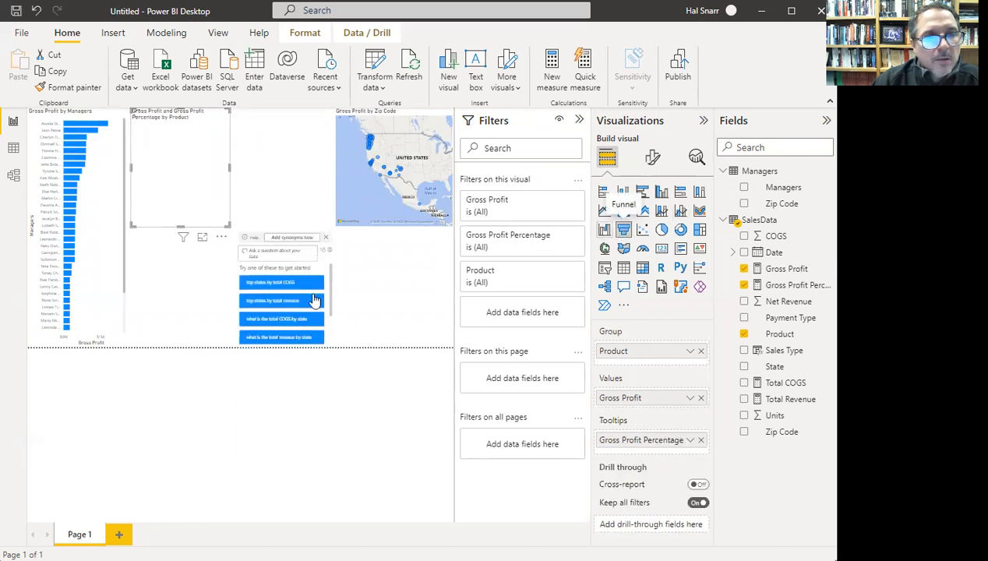
click(326, 237)
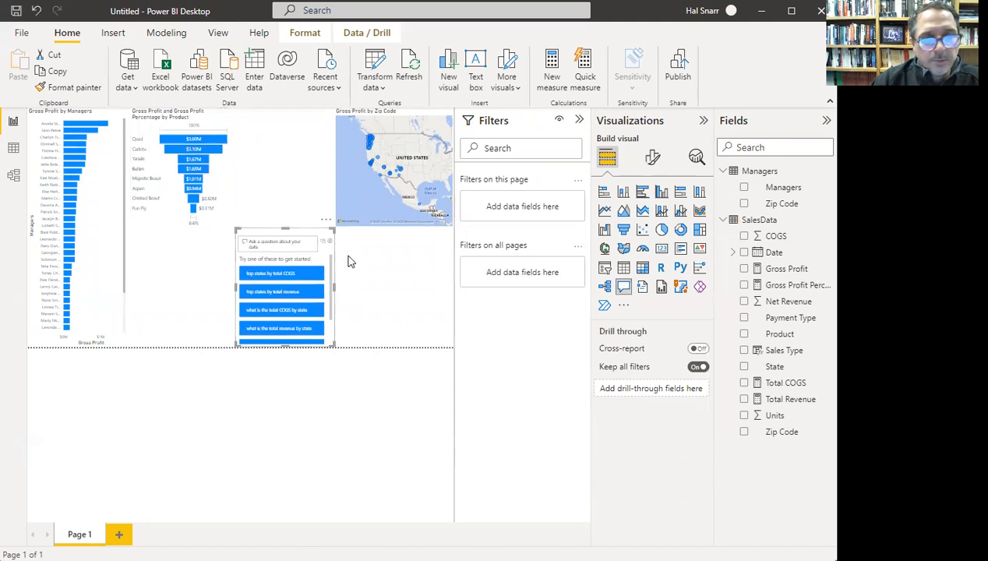
click(325, 222)
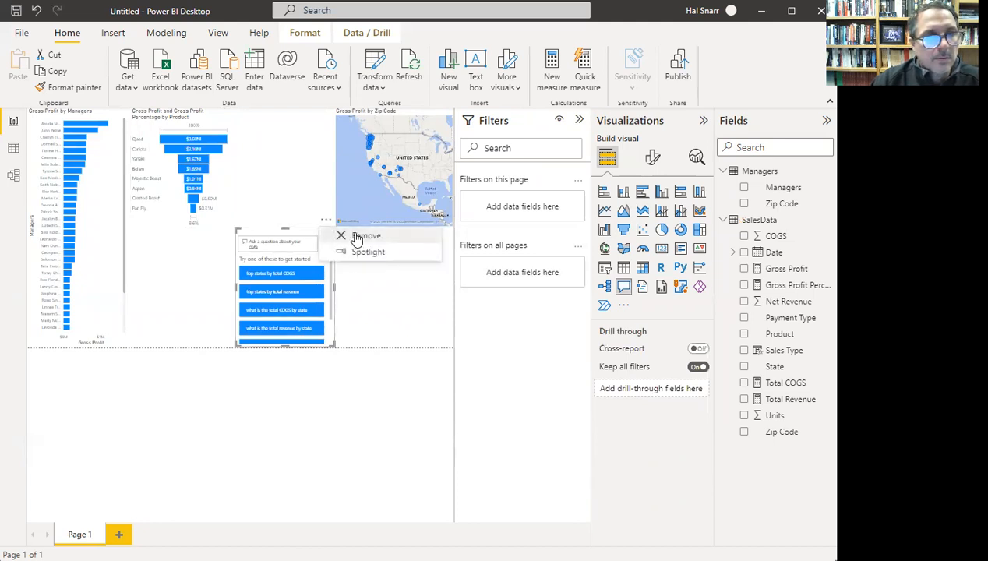
click(351, 235)
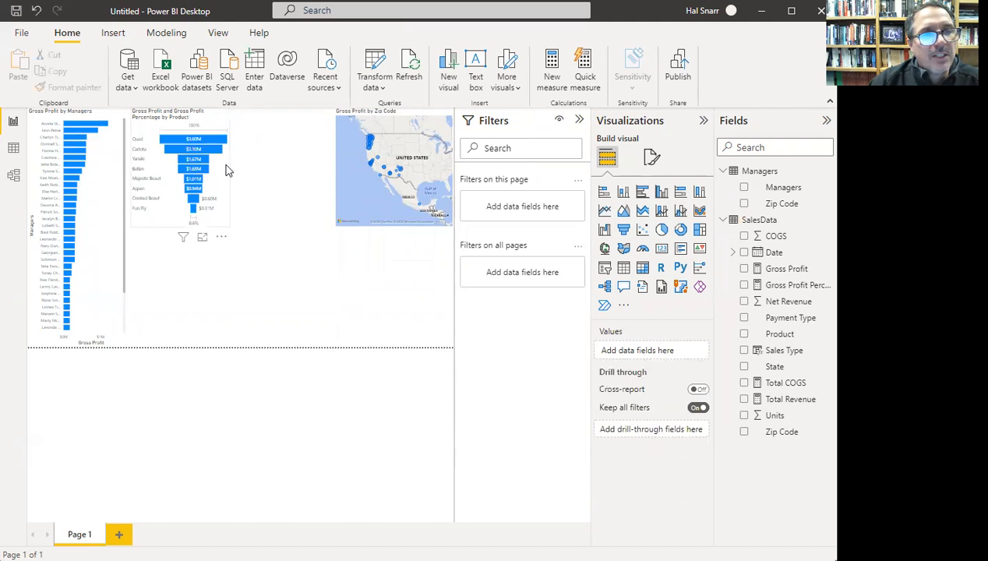
- Change the funnel back to a line and clustered column chart
click(226, 170)
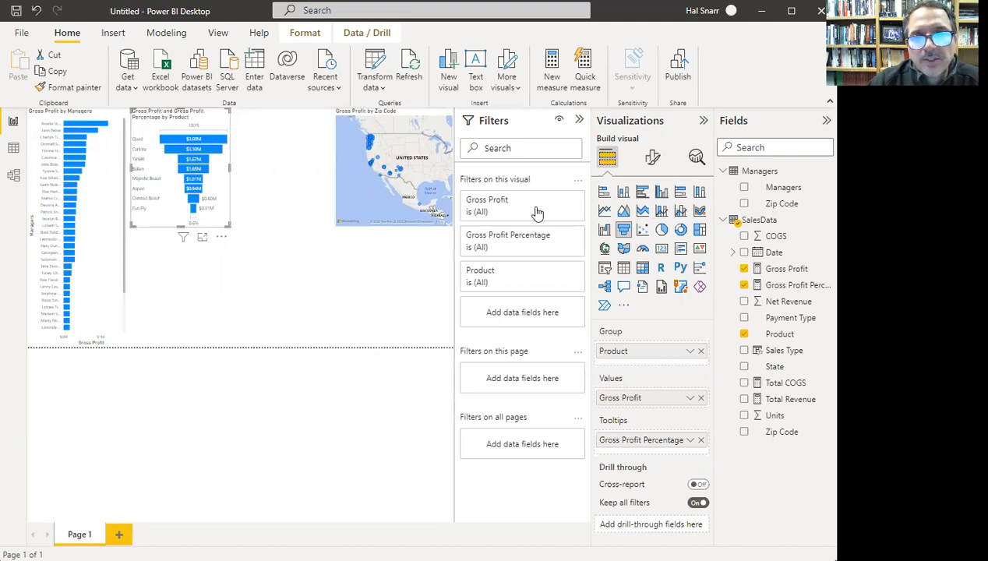
click(664, 215)
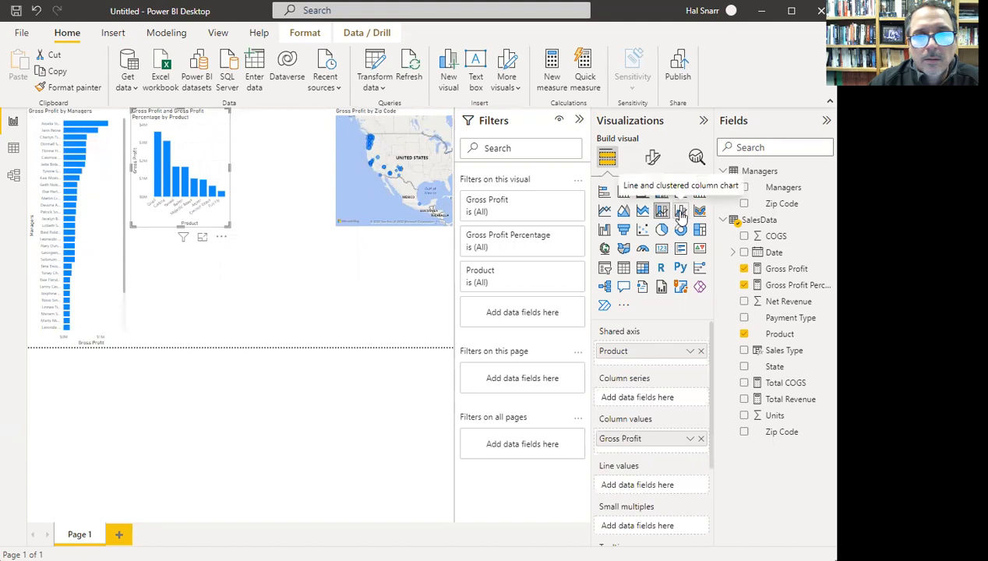
click(680, 213)
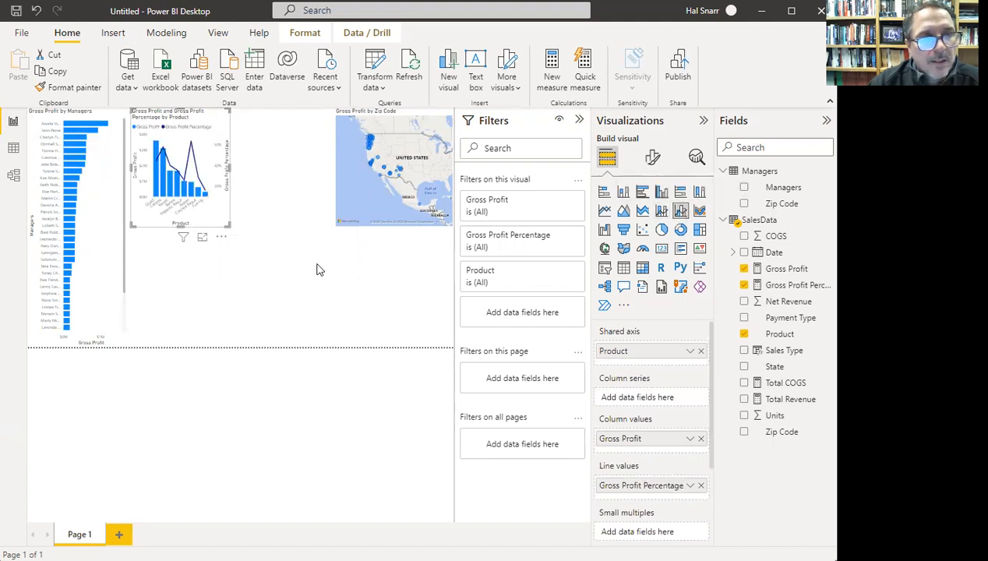
click(270, 242)
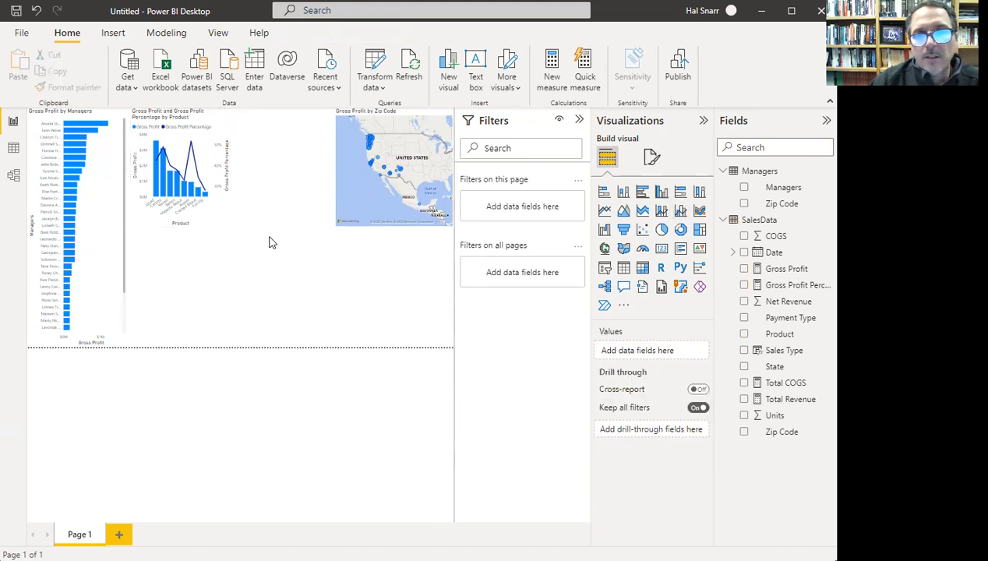
- Place a new line and clustered column chart beside the map and widen the map slightly
click(681, 212)
drag(187, 282, 358, 168)
click(374, 219)
click(329, 172)
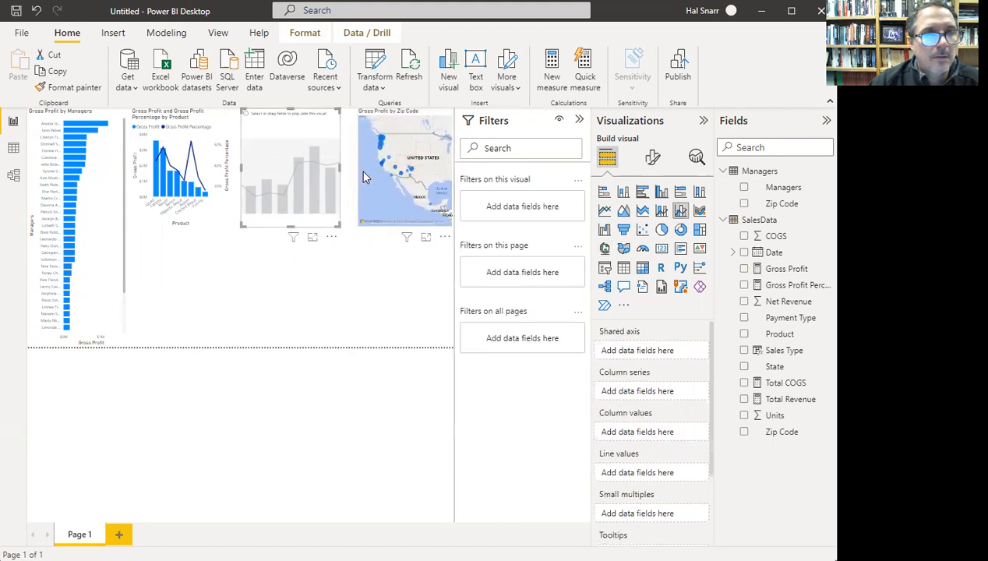
click(360, 175)
drag(358, 170, 340, 169)
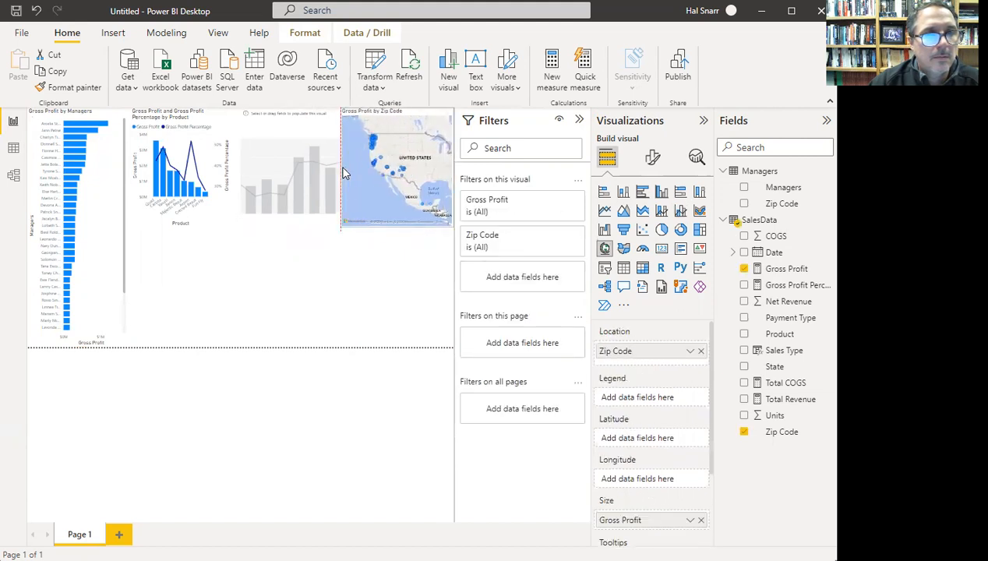
click(361, 255)
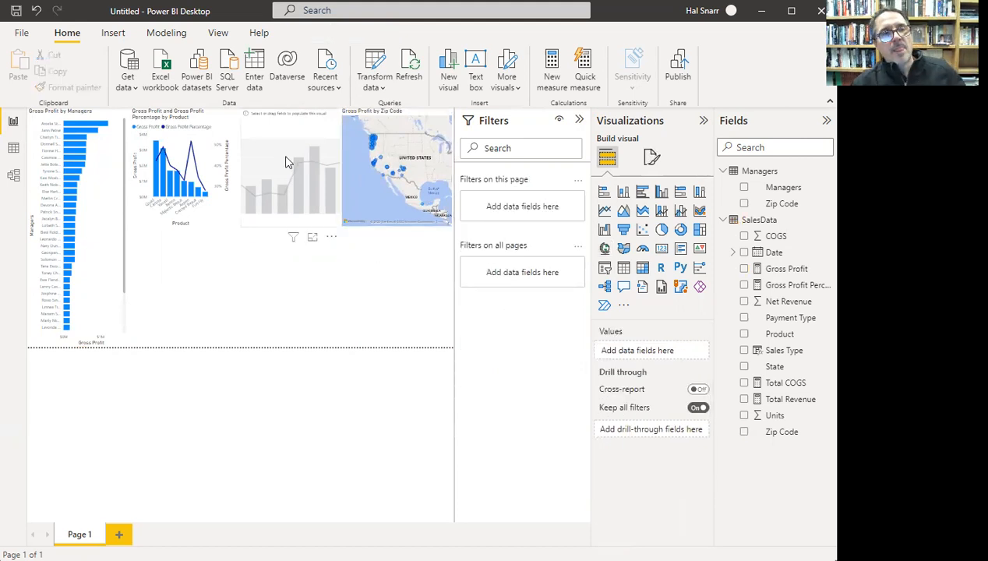
click(293, 130)
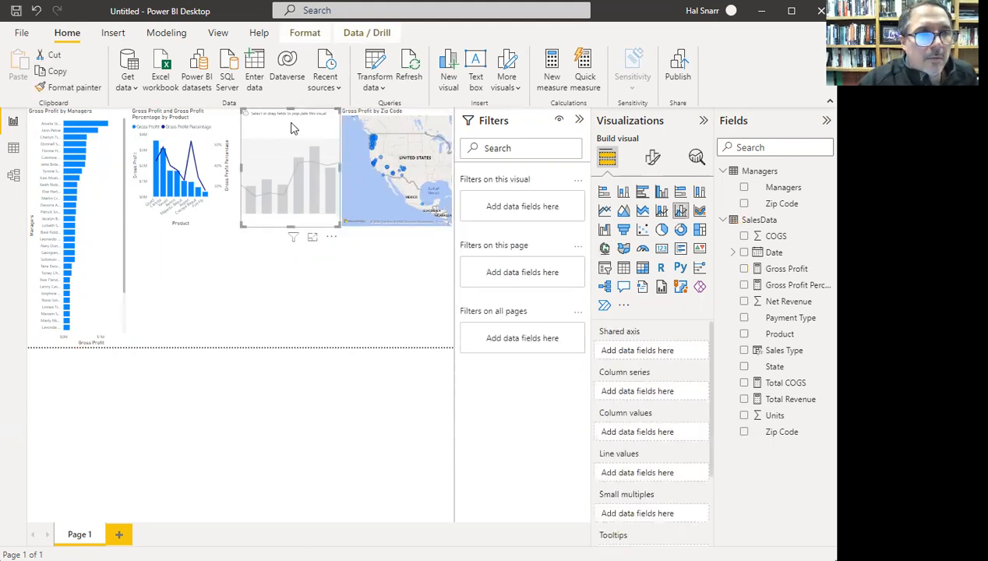
- Plot Gross Profit columns and a Gross Profit Percentage line by Payment Type
click(745, 268)
click(745, 285)
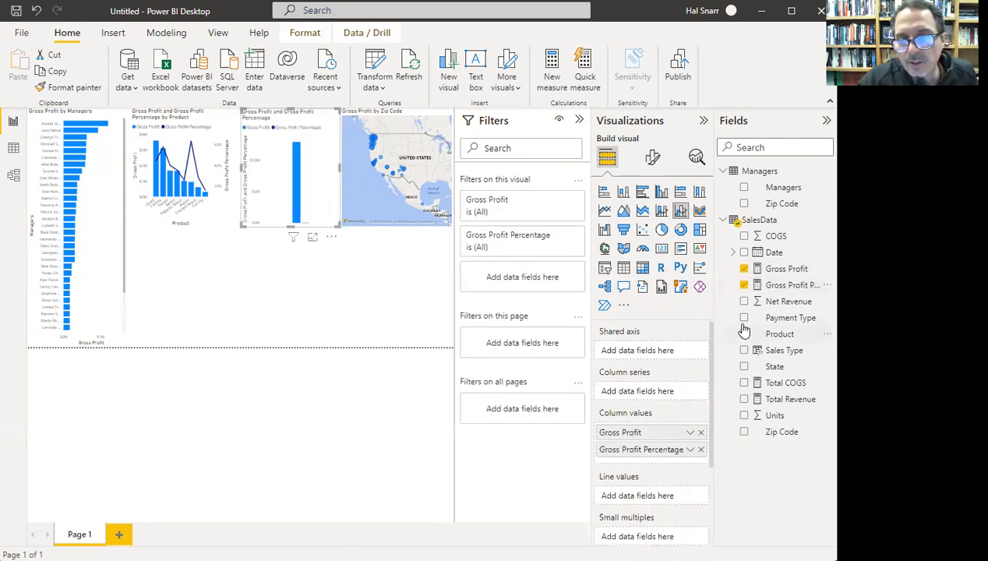
drag(745, 321, 632, 348)
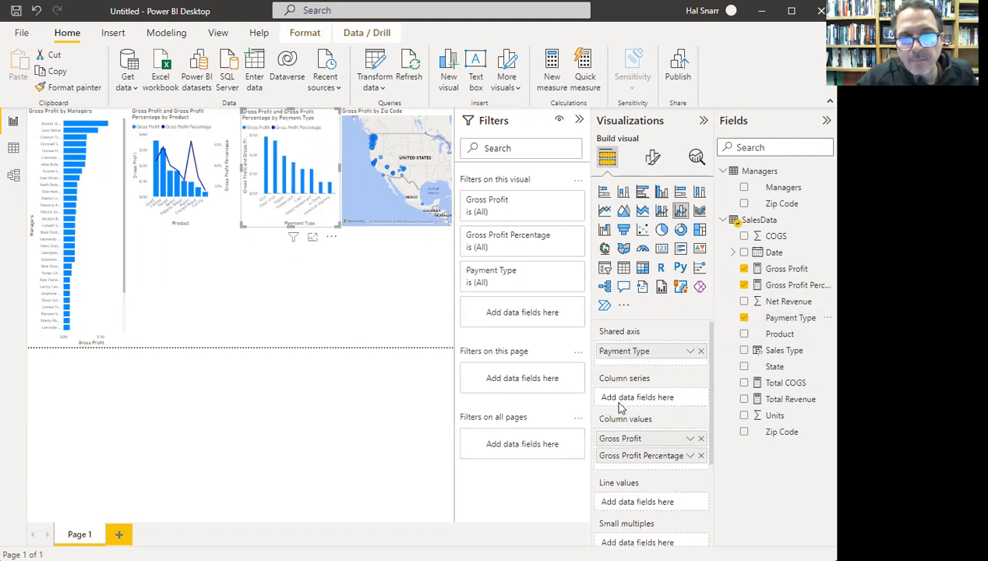
drag(622, 436, 626, 442)
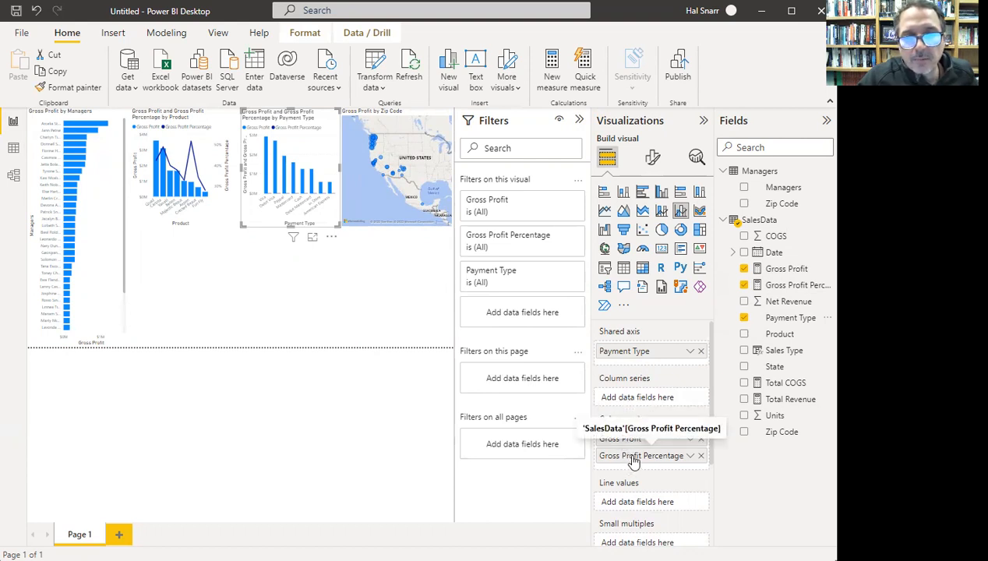
drag(633, 460, 637, 505)
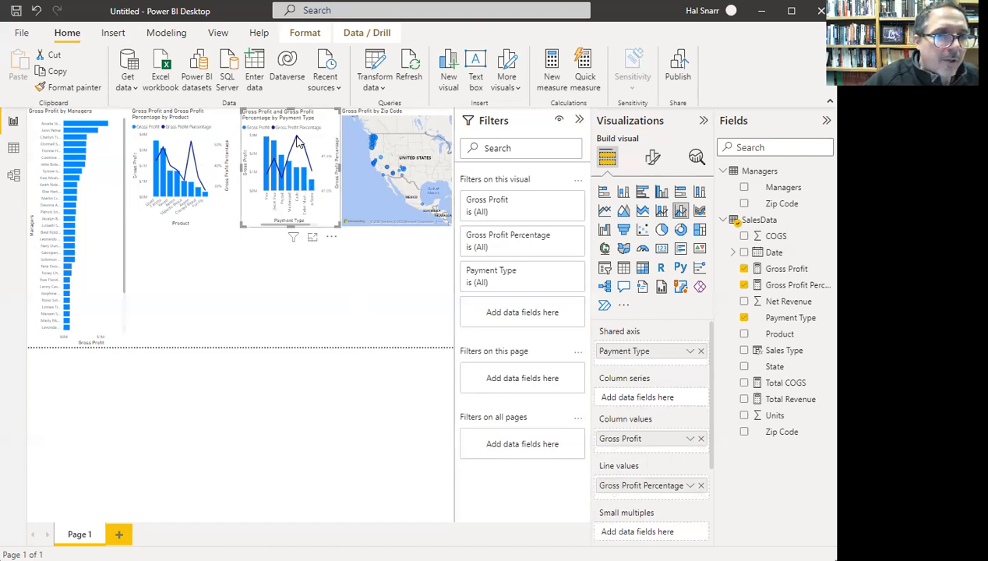
mouse_move(296, 138)
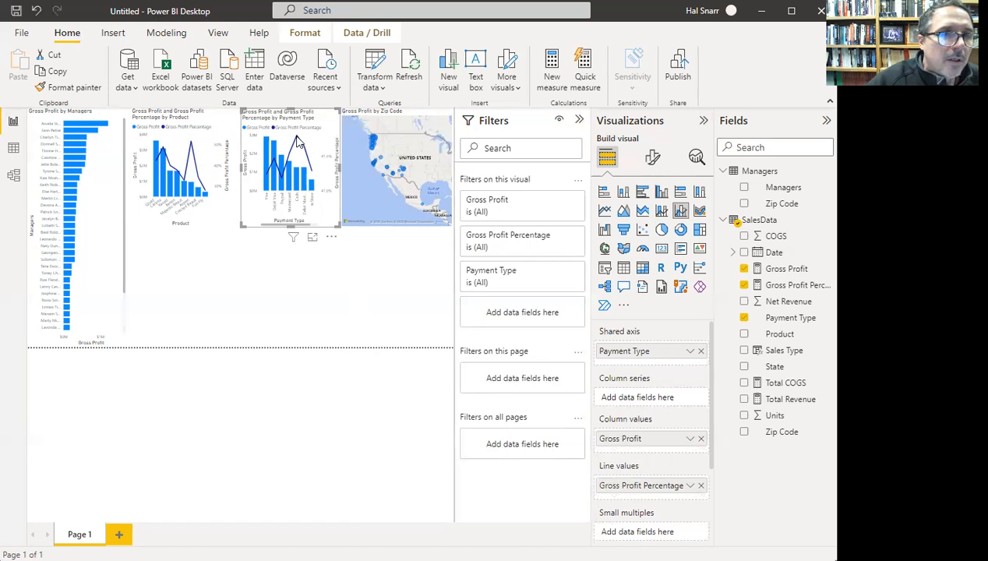
click(297, 139)
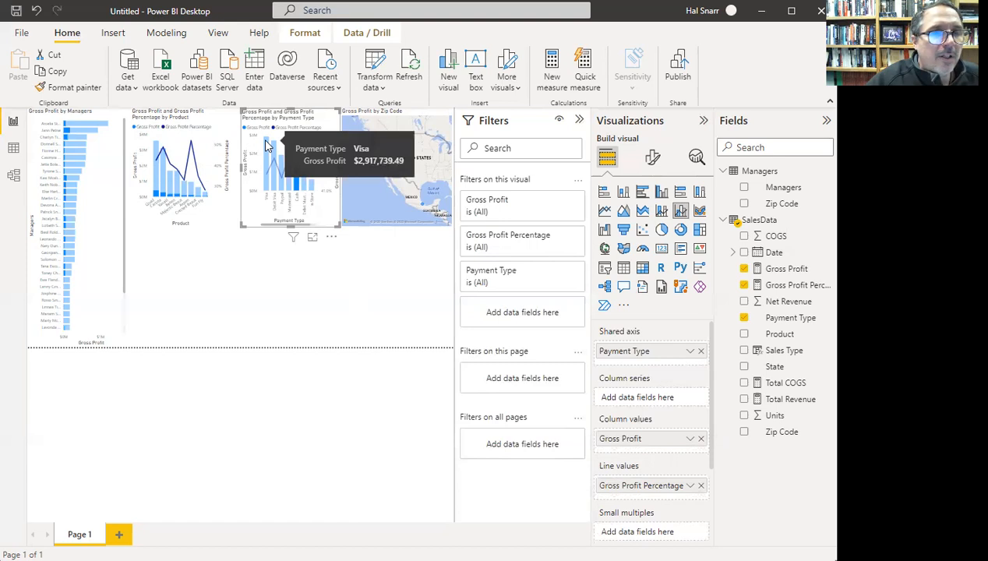
click(266, 145)
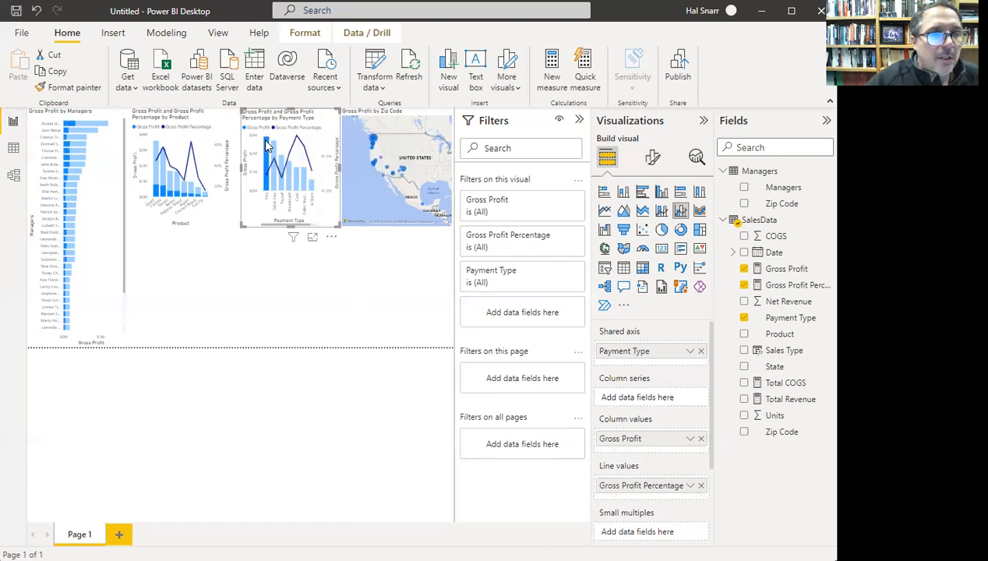
mouse_move(265, 145)
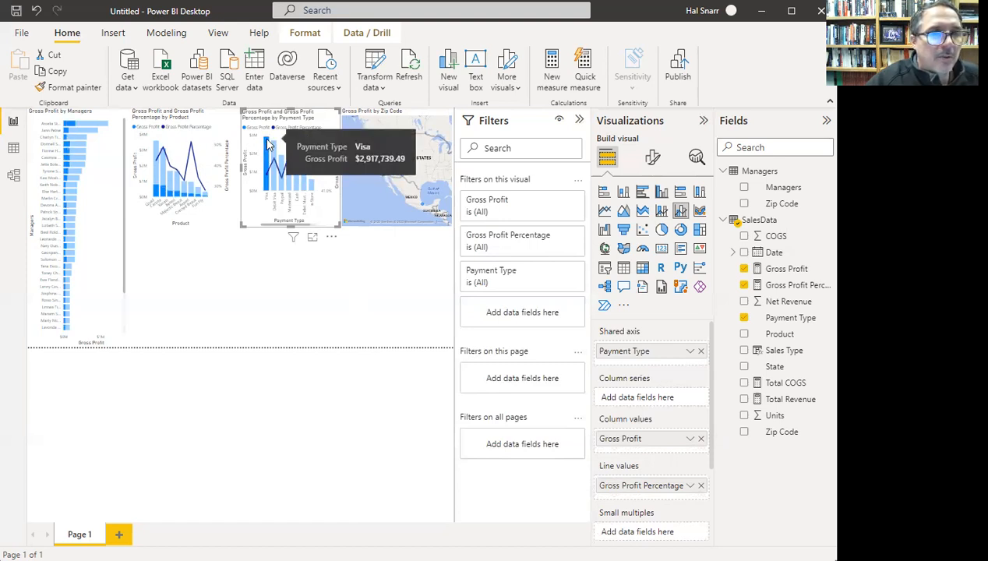
click(266, 145)
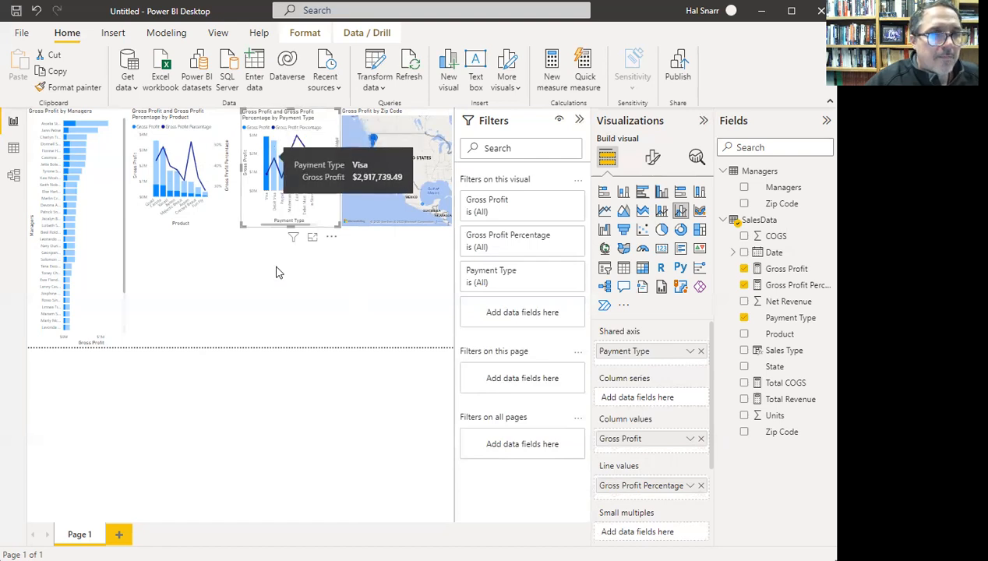
click(326, 285)
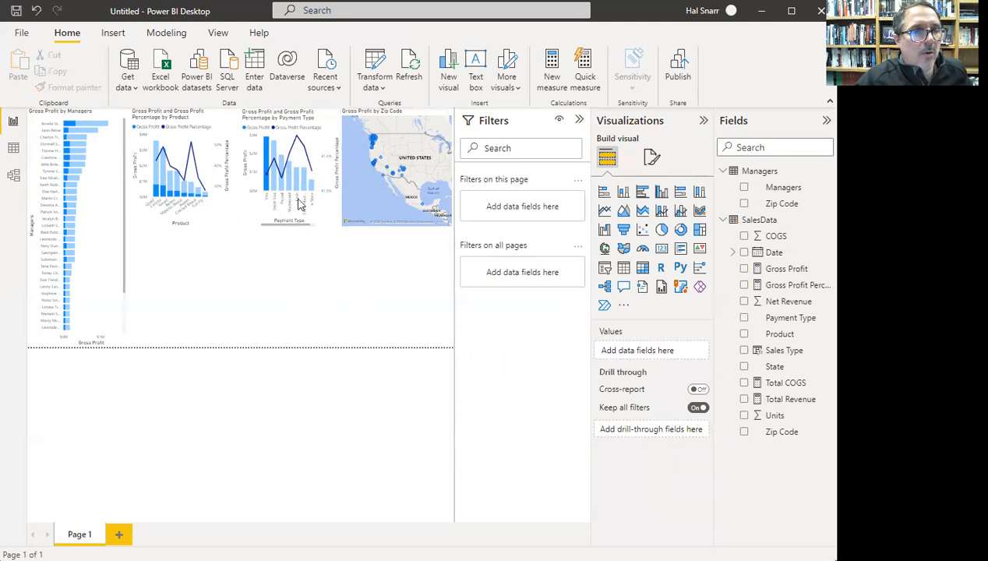
click(275, 187)
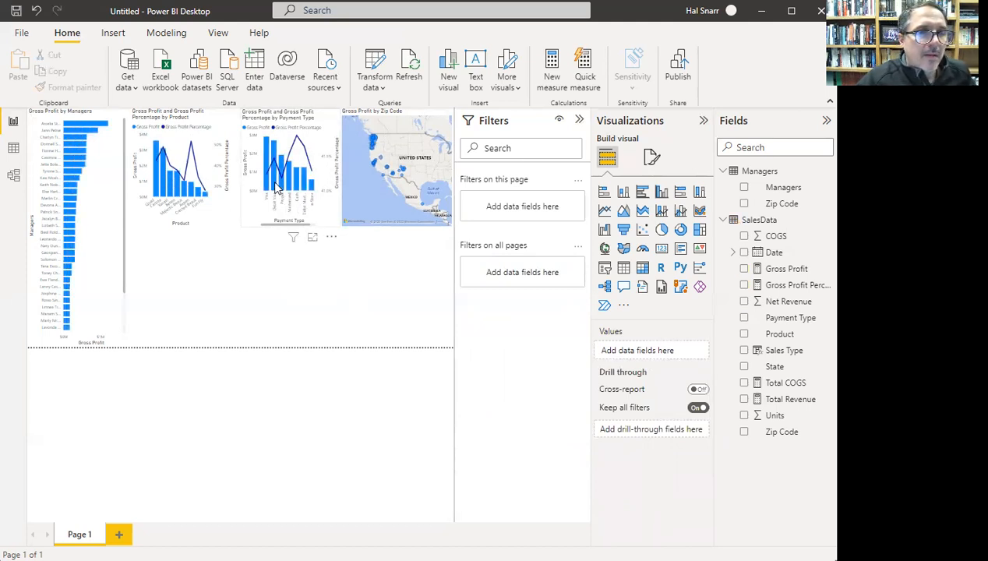
click(275, 187)
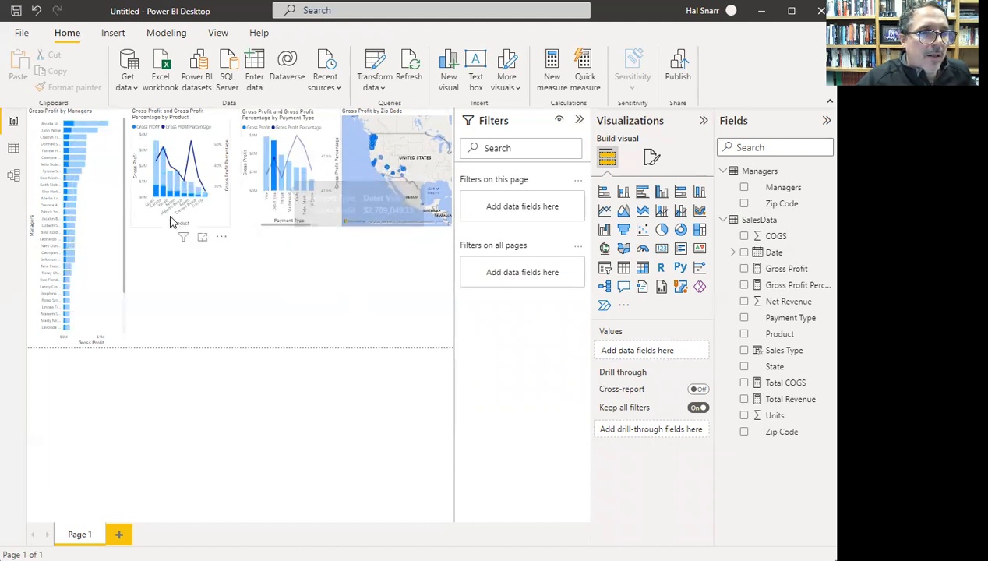
click(267, 218)
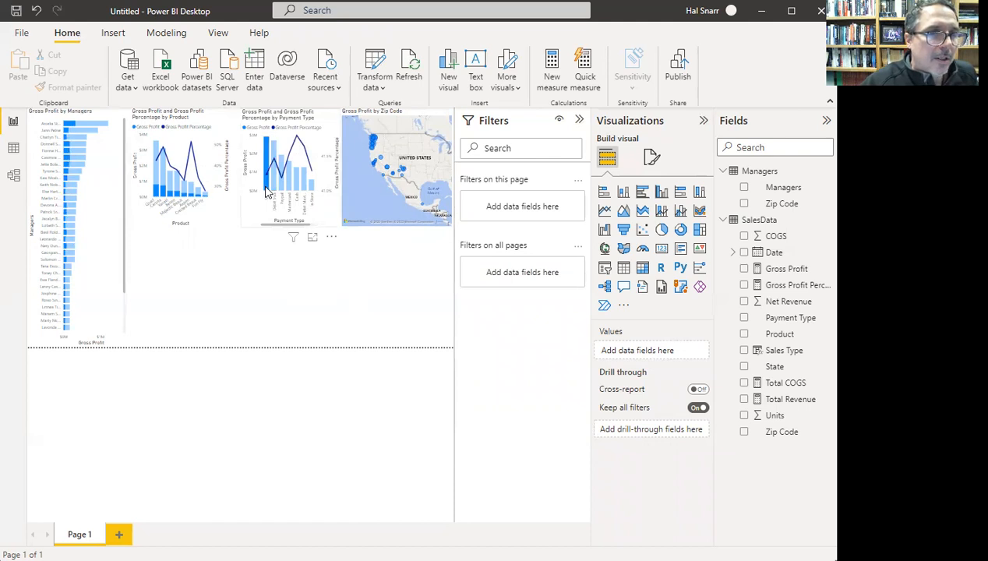
mouse_move(266, 191)
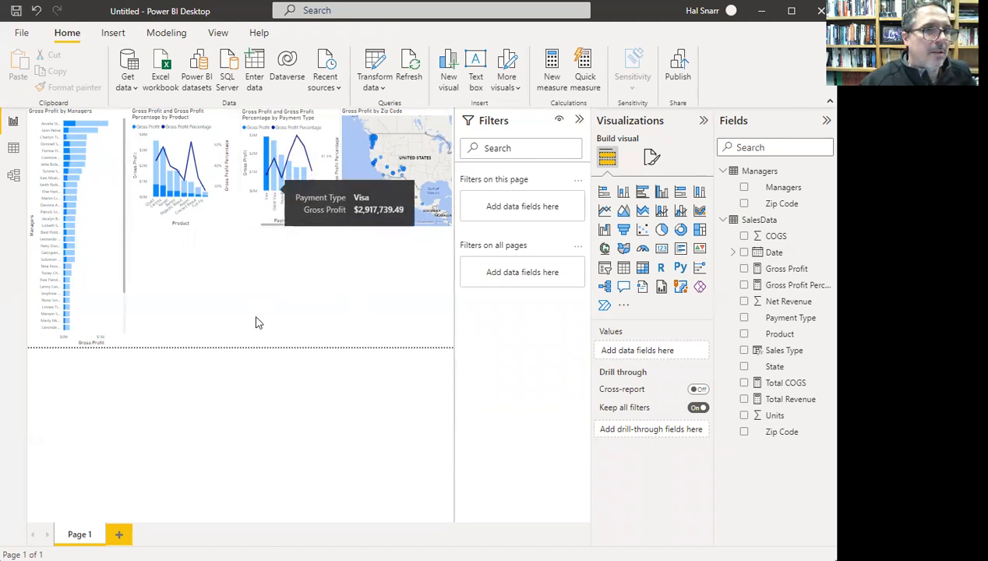
click(311, 186)
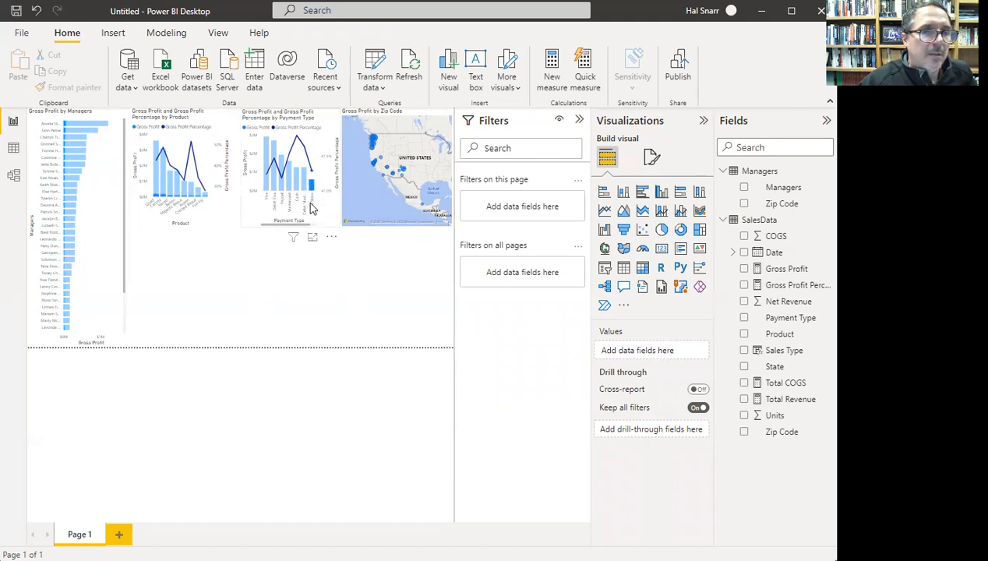
mouse_move(314, 189)
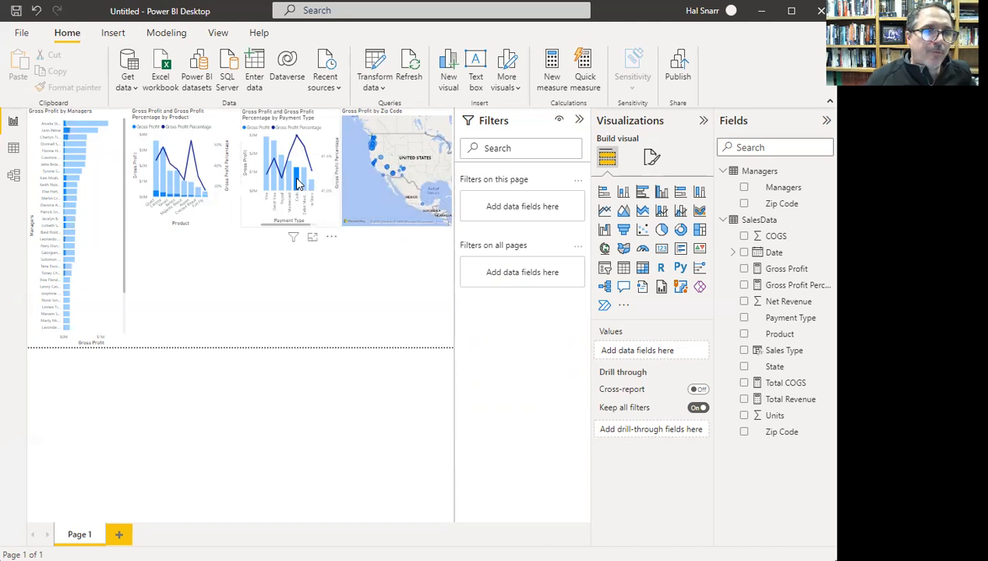
click(289, 185)
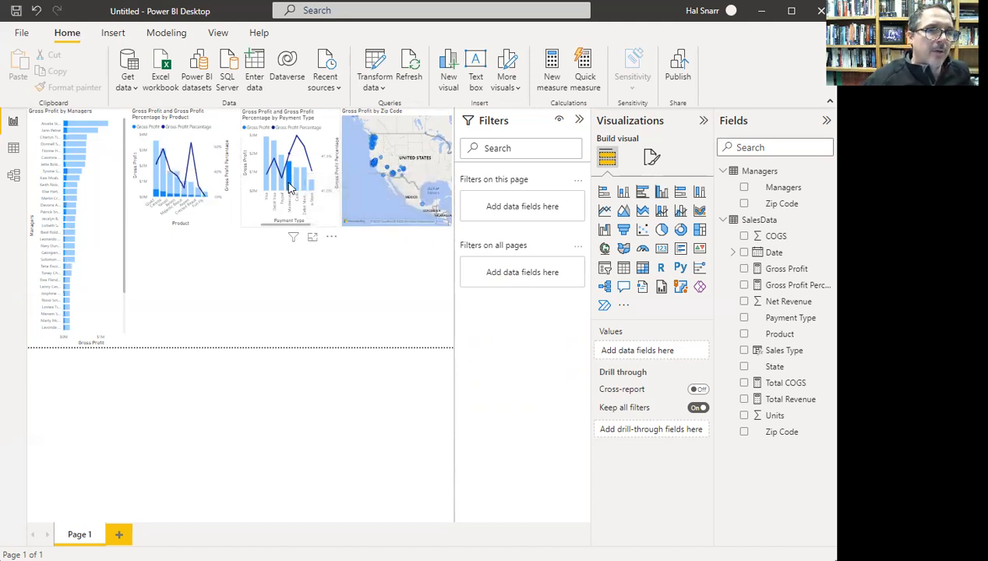
click(282, 194)
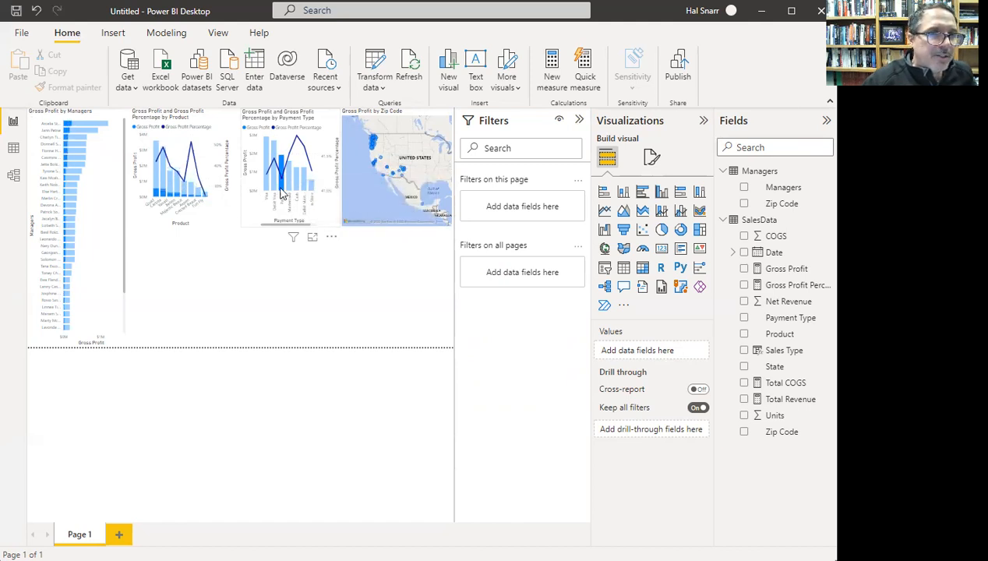
mouse_move(281, 194)
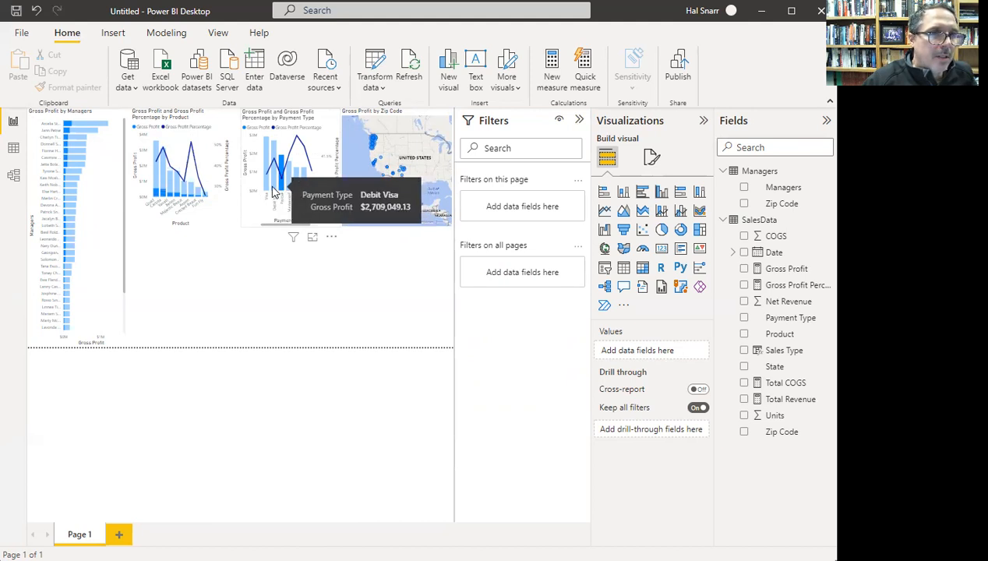
click(268, 191)
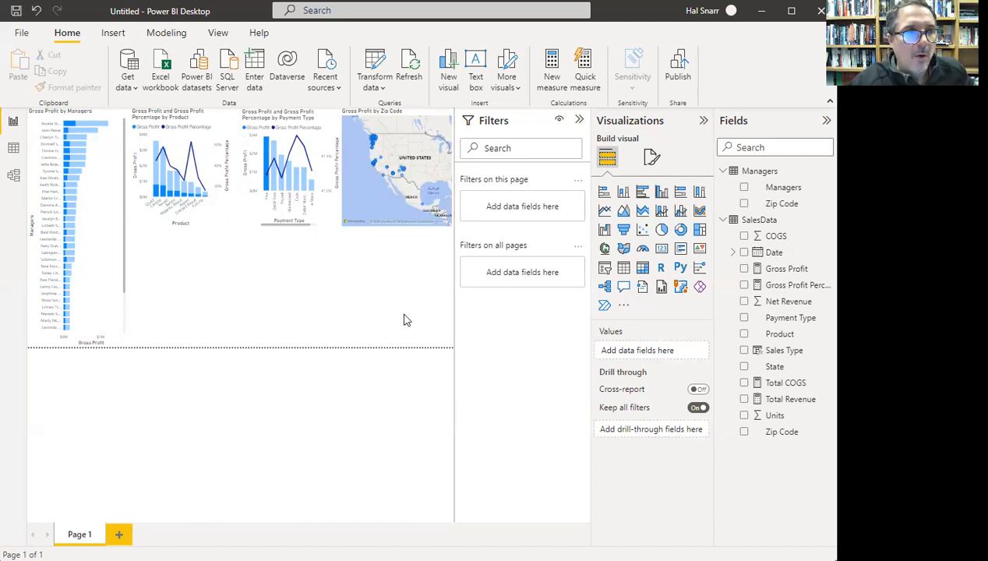
- Add a narrow, short State slicer below the map listing Arizona through Washington
click(266, 185)
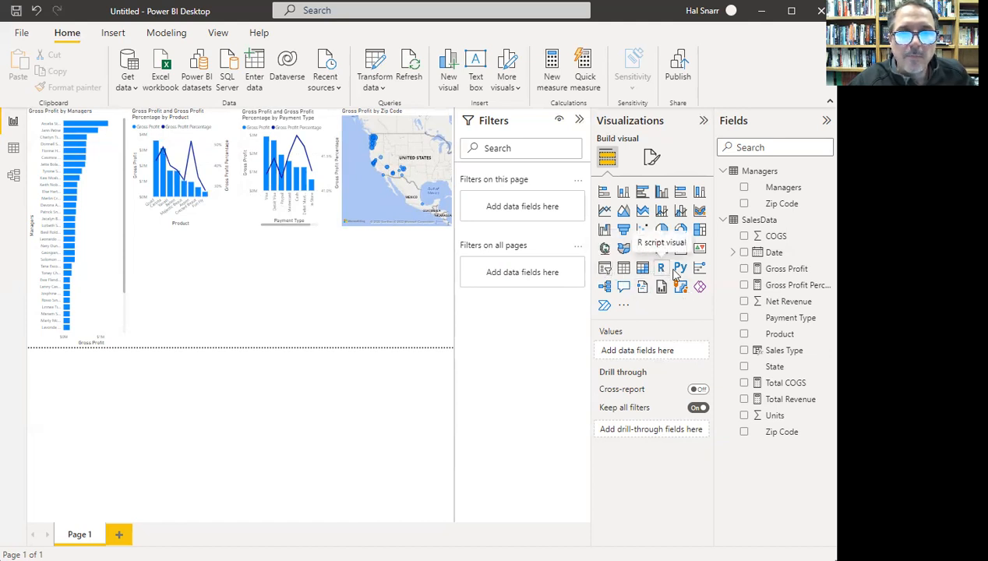
click(605, 271)
drag(210, 266, 440, 288)
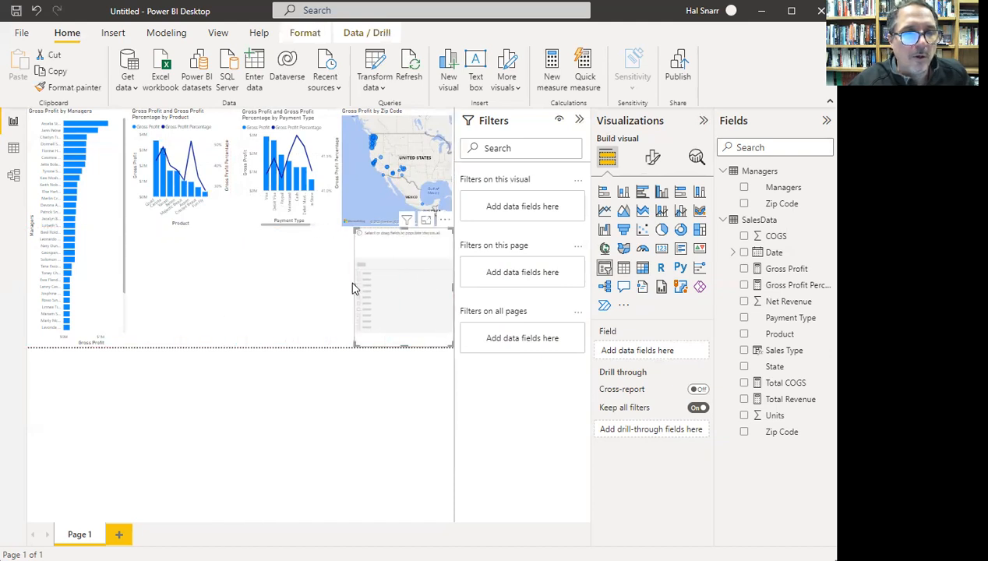
drag(353, 283, 388, 291)
drag(420, 229, 420, 286)
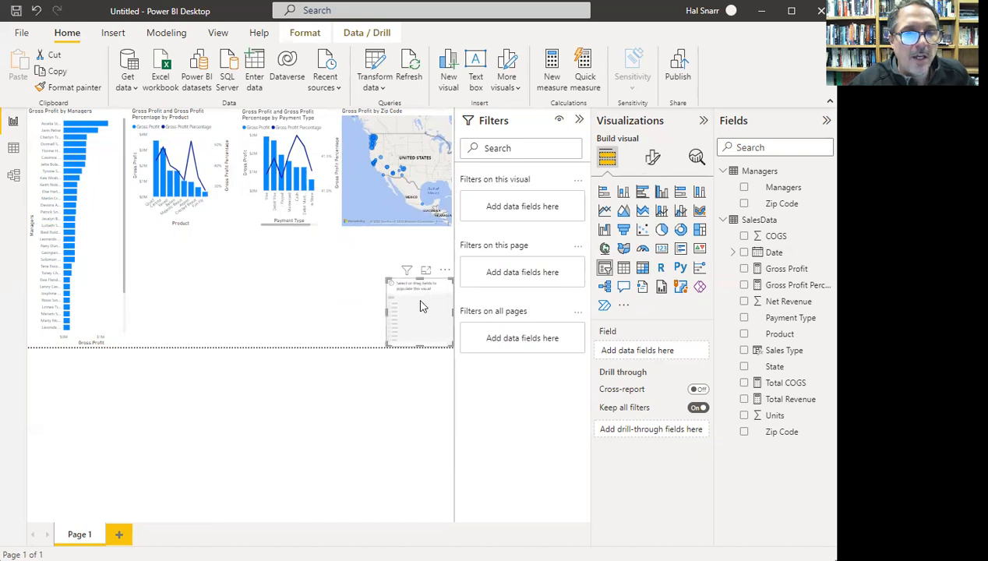
click(744, 367)
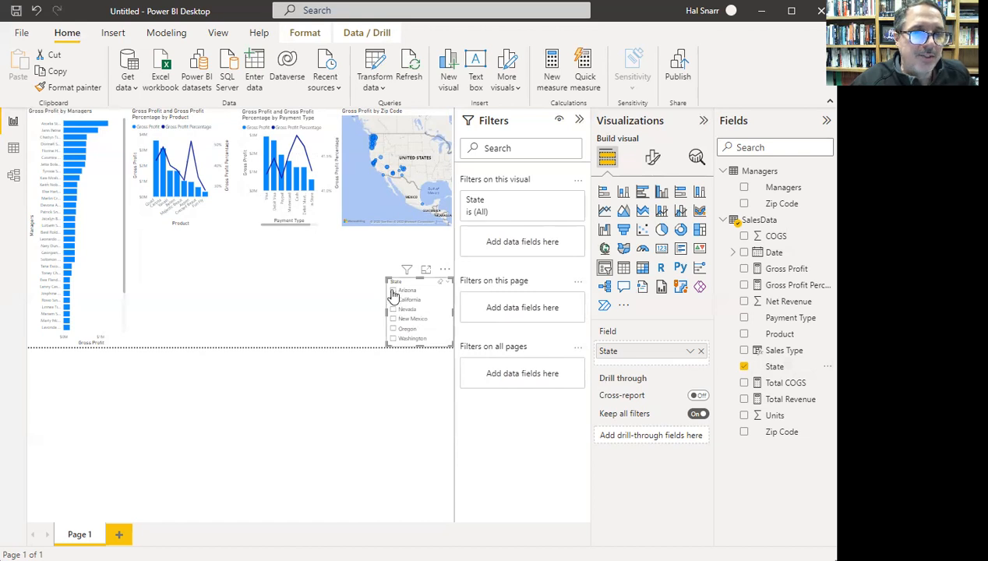
- Try California, Nevada and Oregon in the State slicer, ending with only New Mexico ticked
click(393, 300)
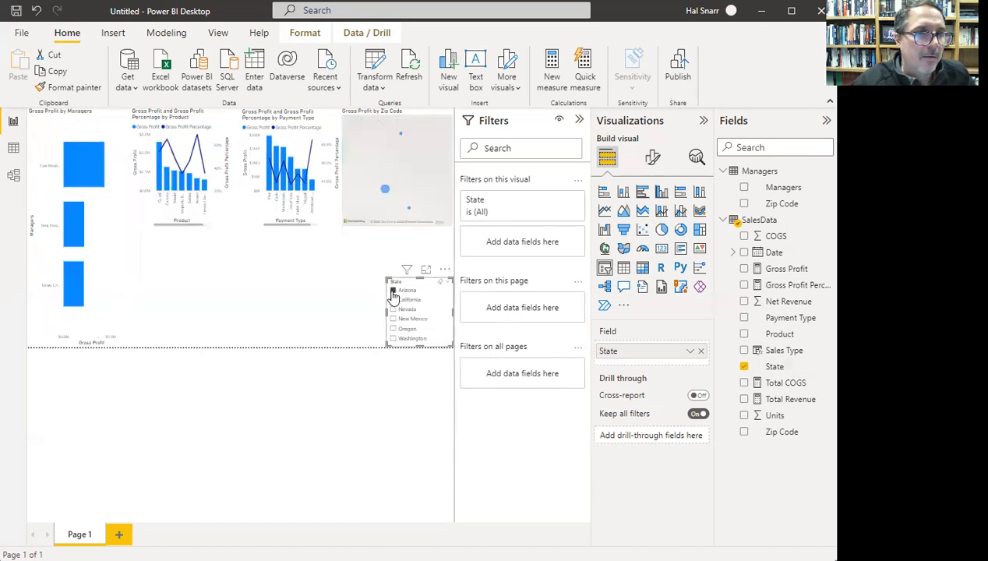
click(394, 310)
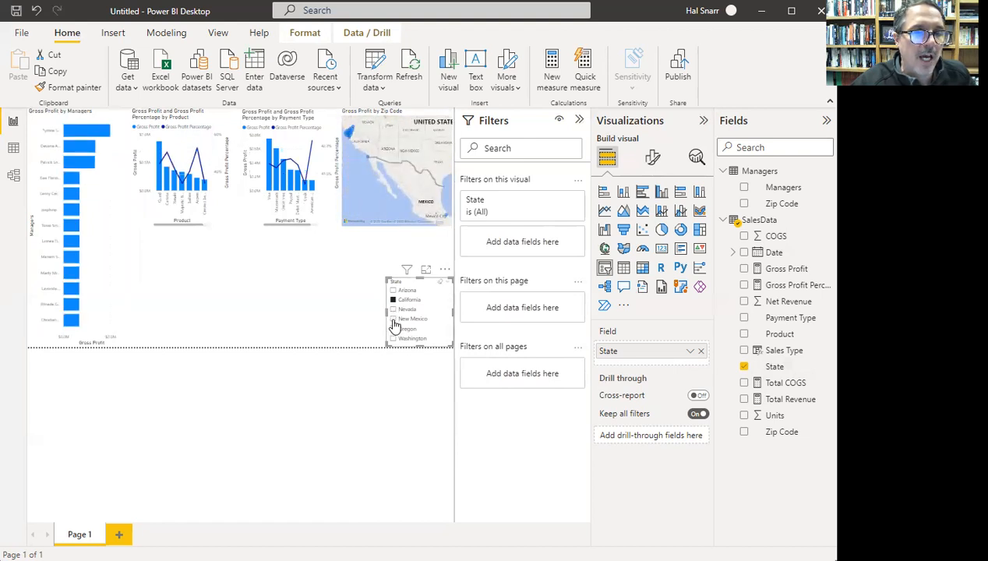
click(394, 310)
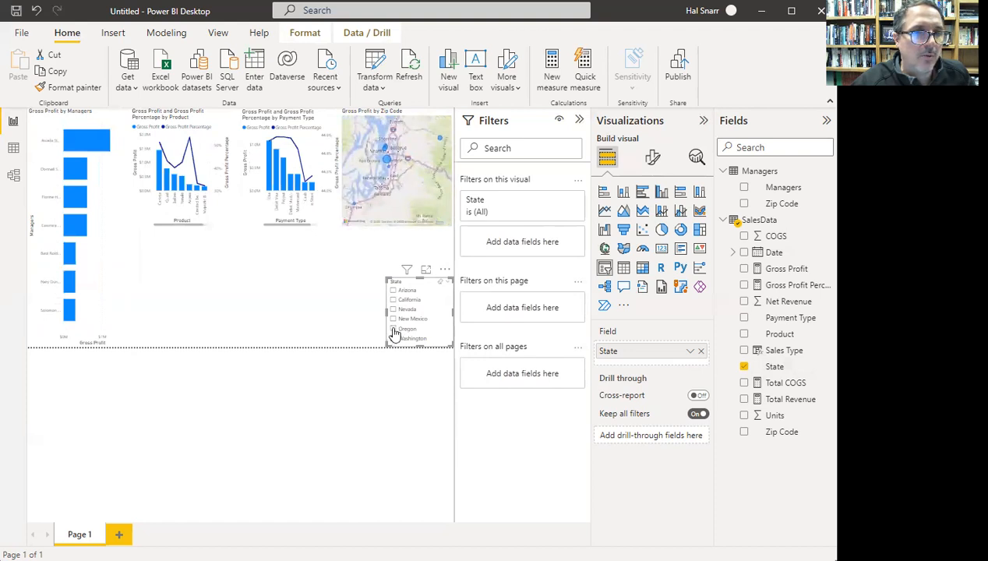
click(395, 330)
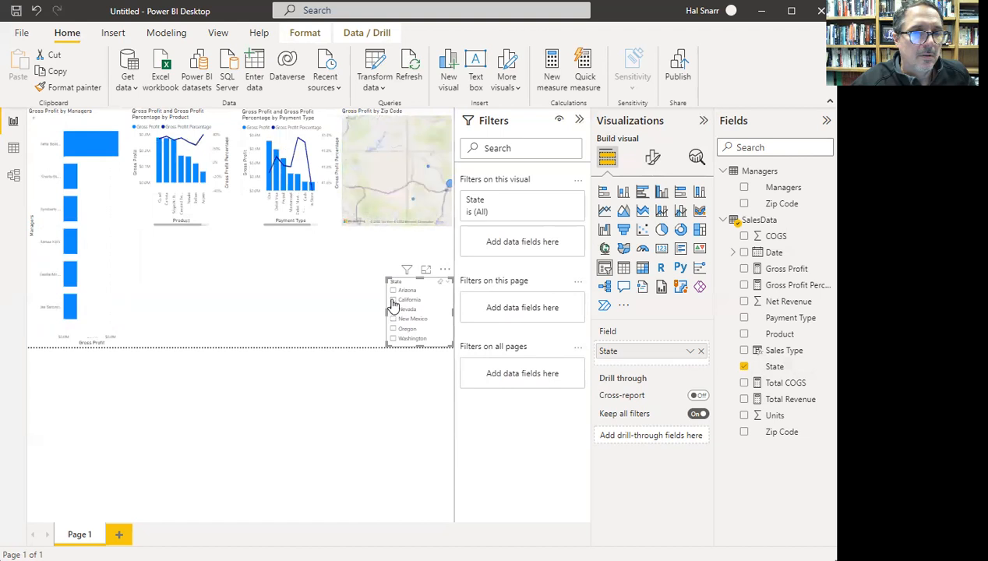
click(393, 308)
click(394, 302)
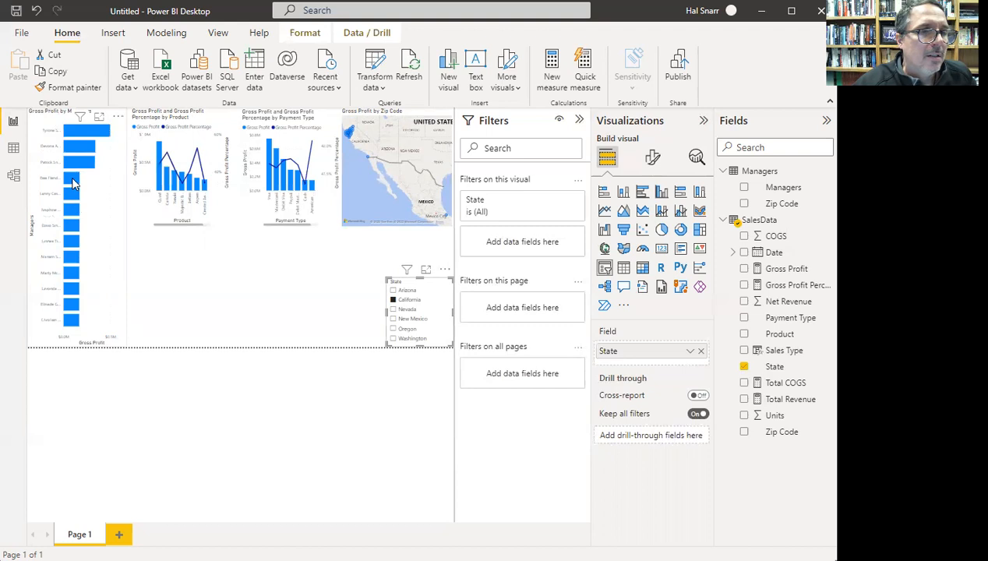
click(396, 339)
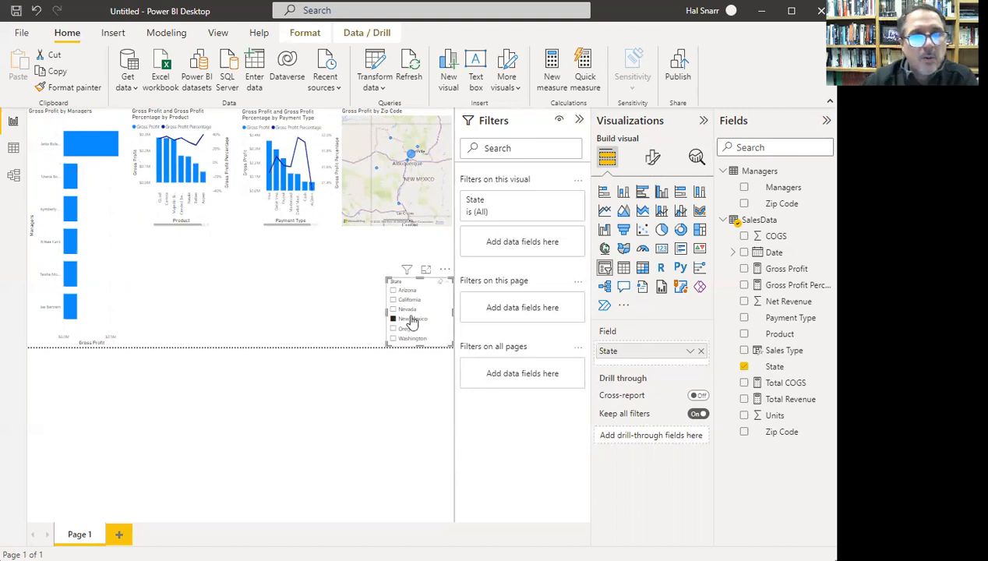
- Move the State slicer up under the map, shrink it, and make it a dropdown
drag(422, 262, 423, 235)
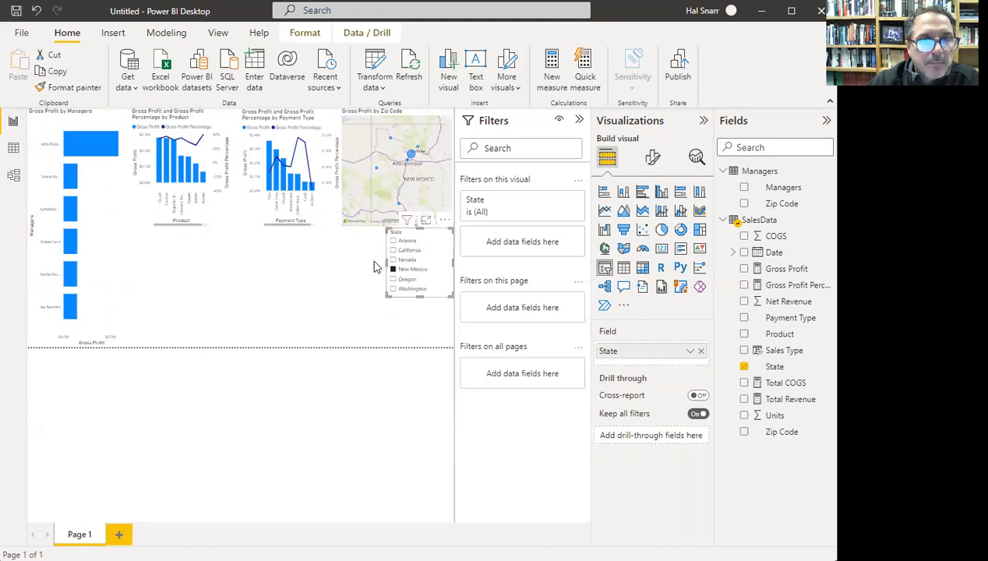
drag(385, 262, 362, 265)
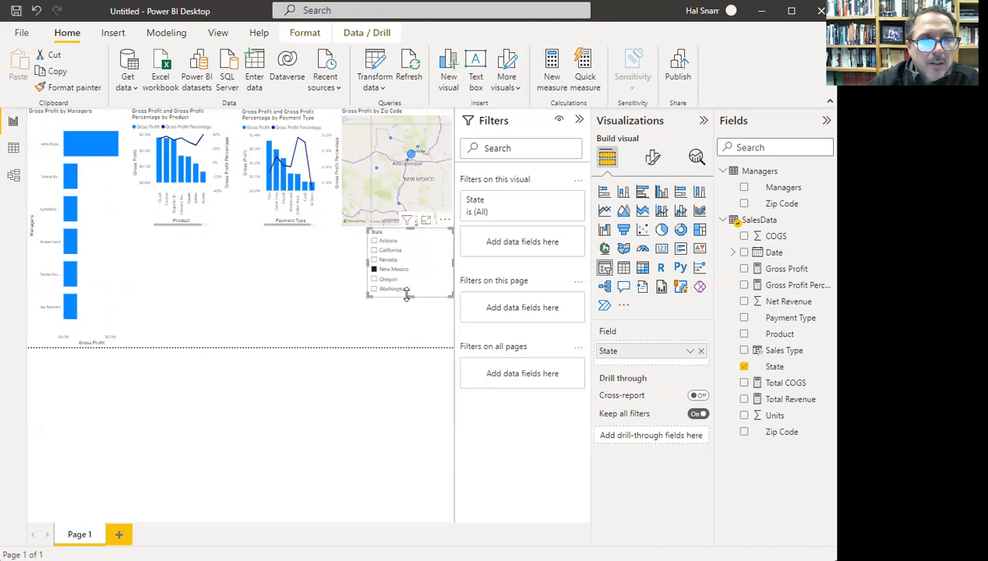
drag(413, 294, 413, 246)
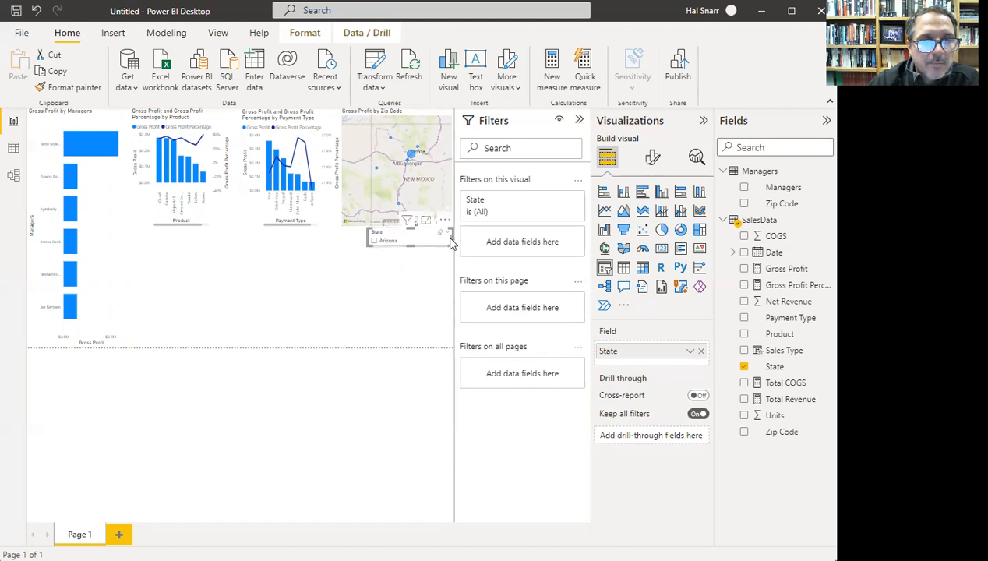
click(448, 234)
click(429, 252)
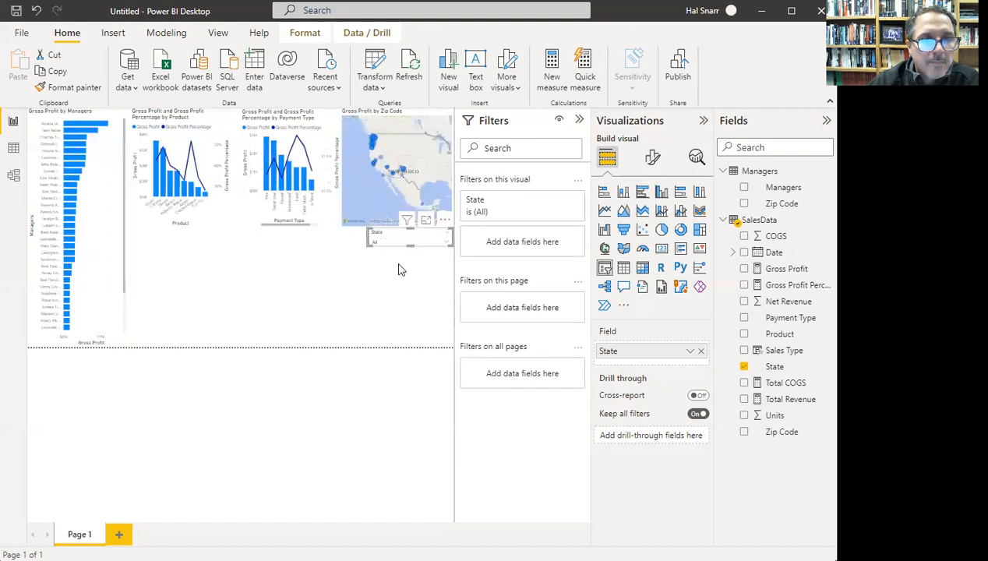
- Test the dropdown with Arizona and New Mexico, then leave it at All
click(447, 244)
click(378, 252)
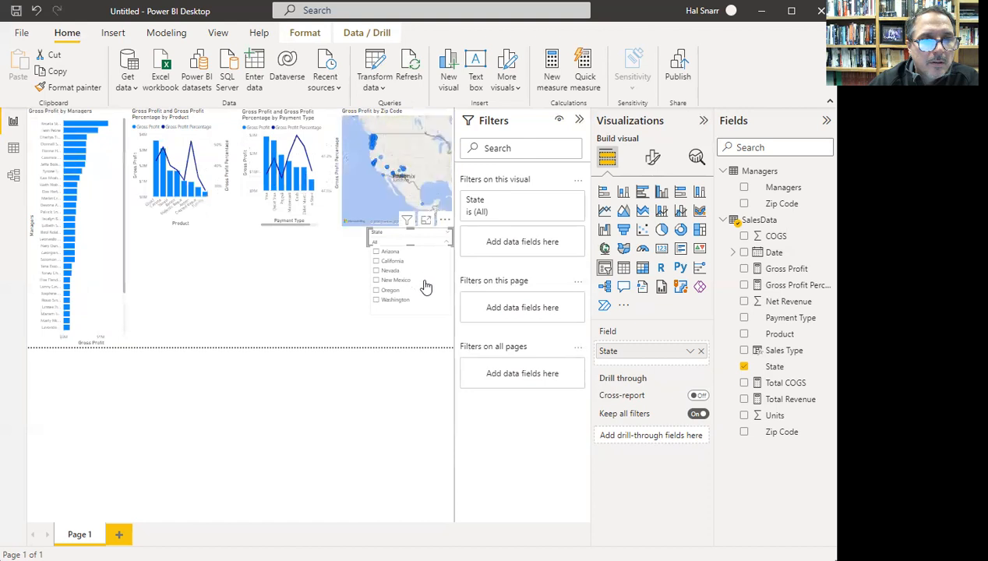
click(429, 282)
click(374, 282)
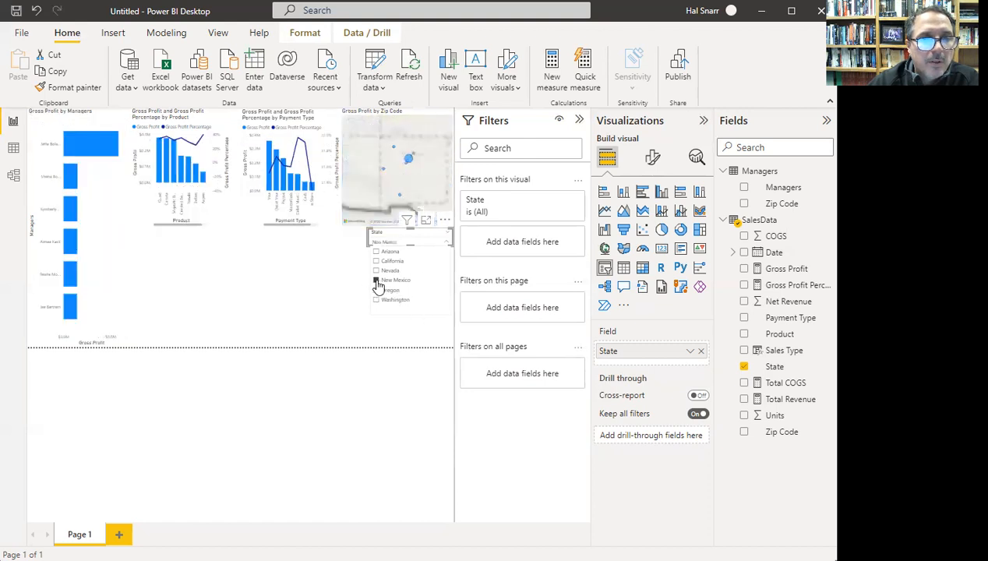
click(389, 330)
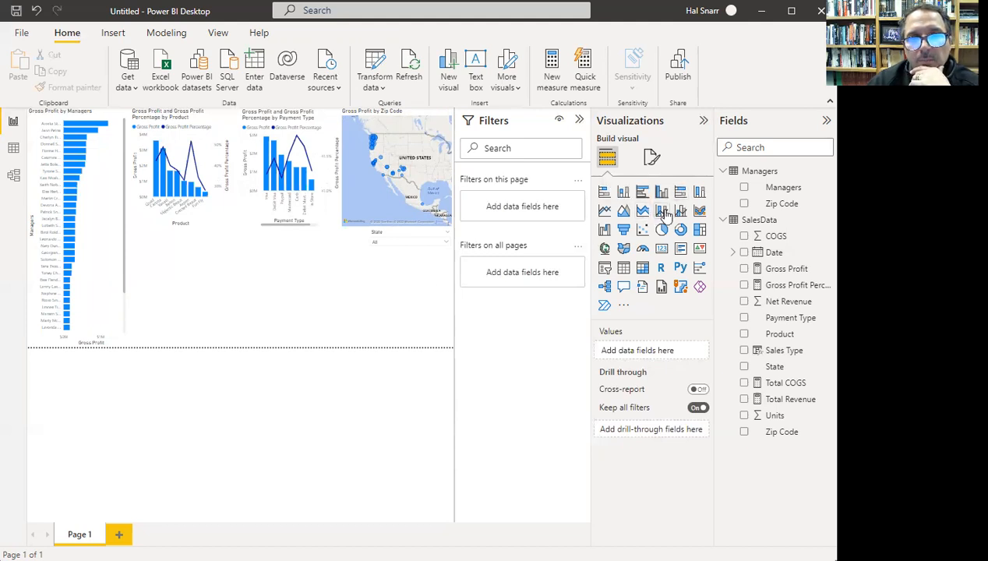
- Add a stacked column chart of Gross Profit by State under the State dropdown
click(623, 193)
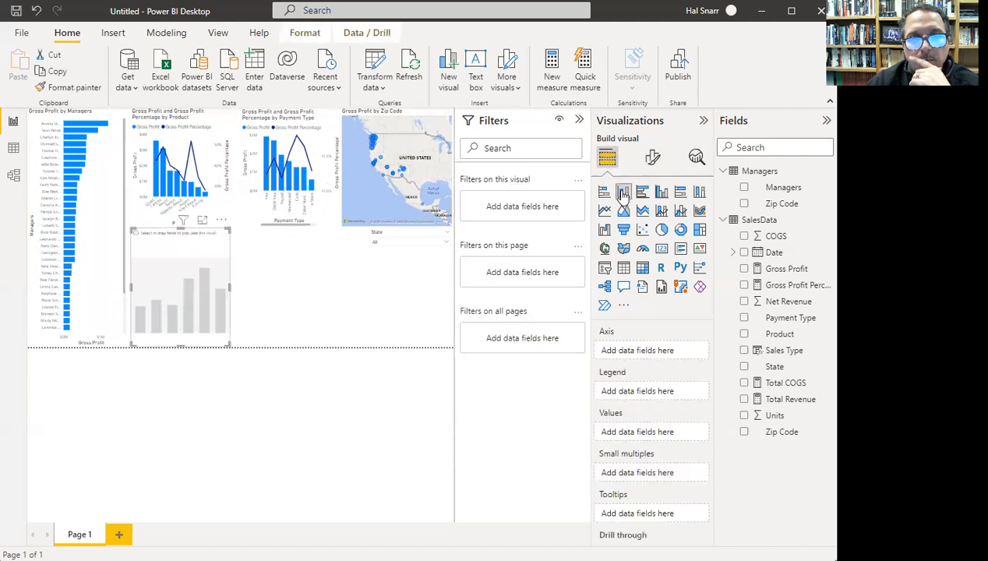
drag(229, 282, 433, 286)
drag(355, 290, 340, 289)
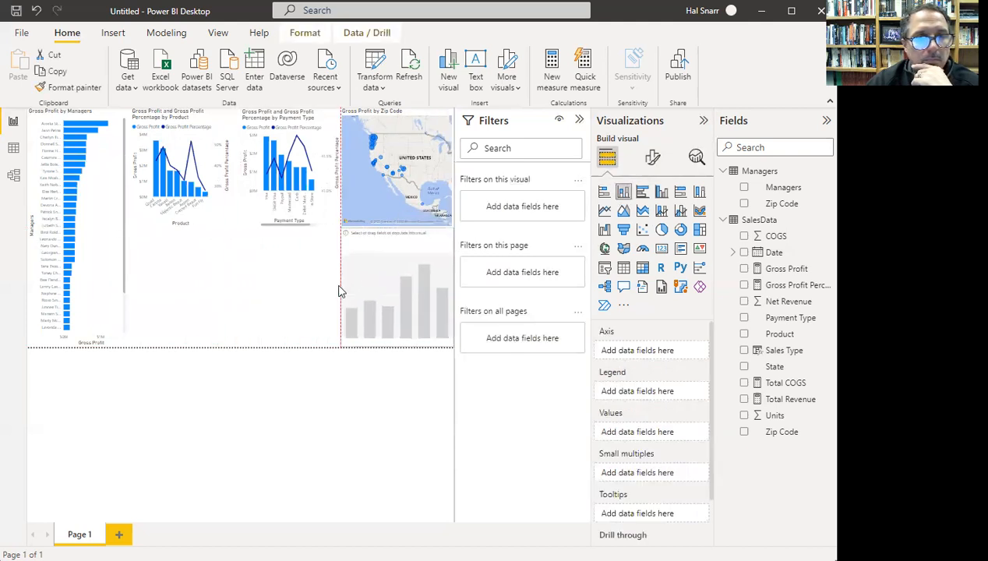
mouse_move(393, 229)
mouse_down()
mouse_move(397, 274)
mouse_move(395, 243)
mouse_up()
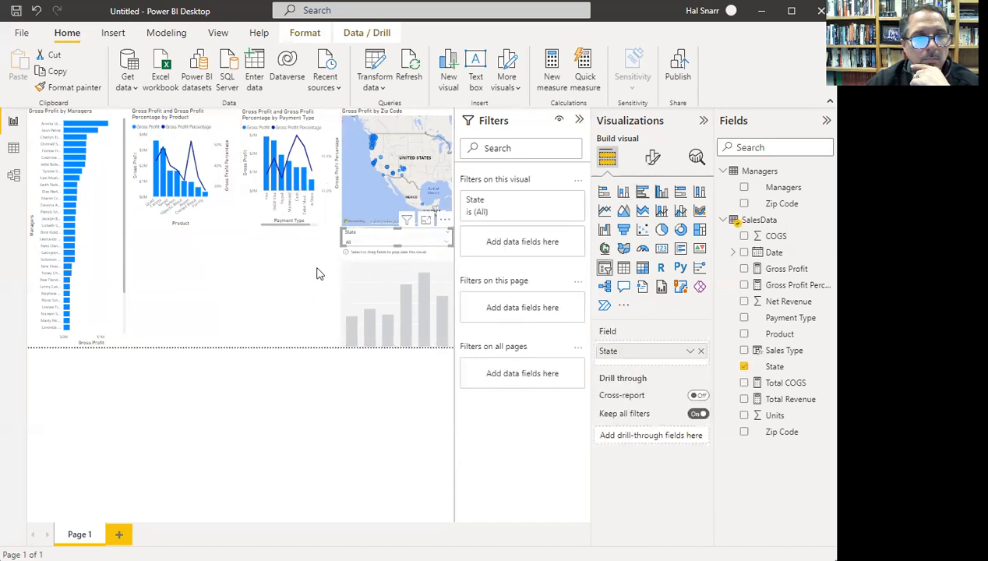
click(401, 271)
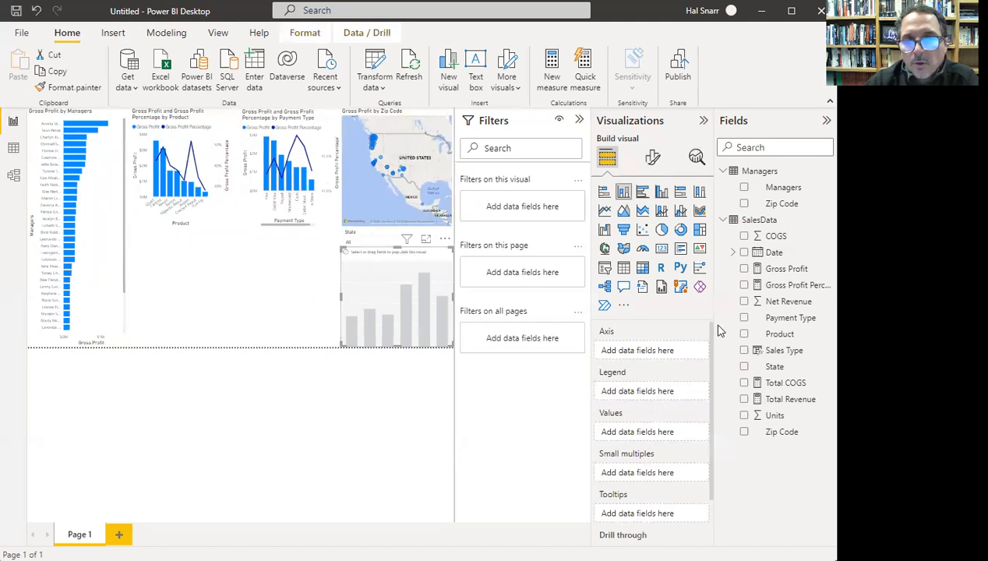
click(777, 273)
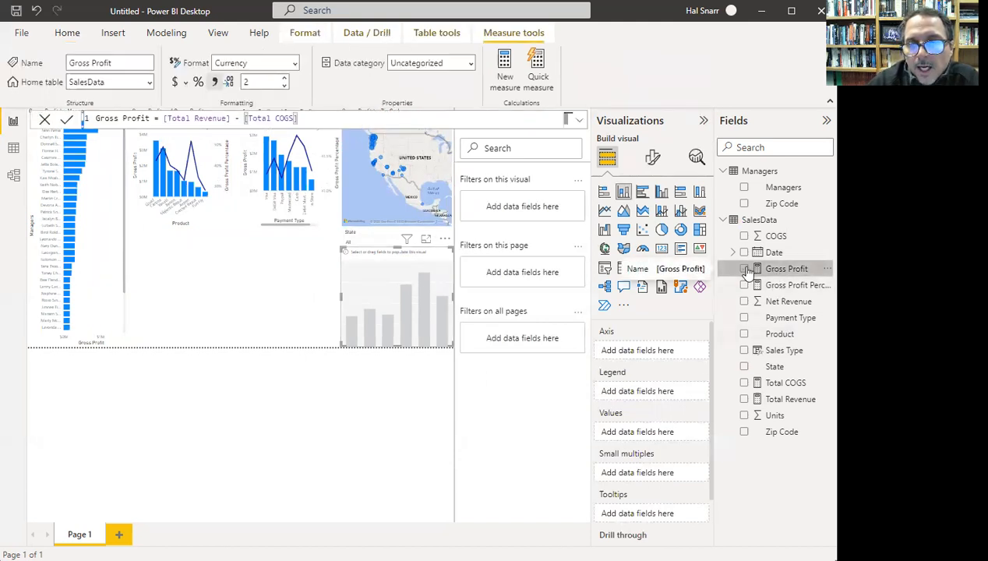
click(745, 269)
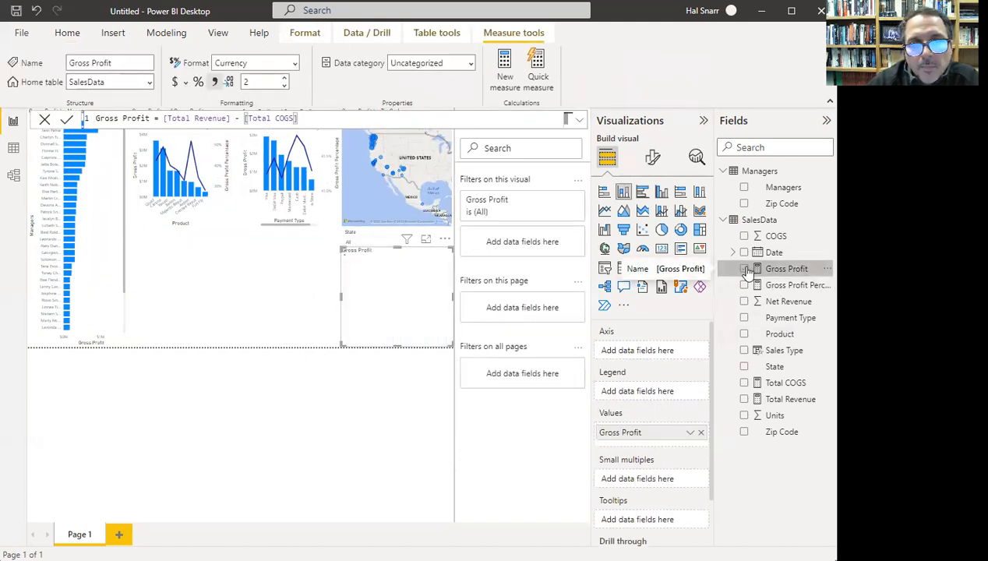
click(745, 367)
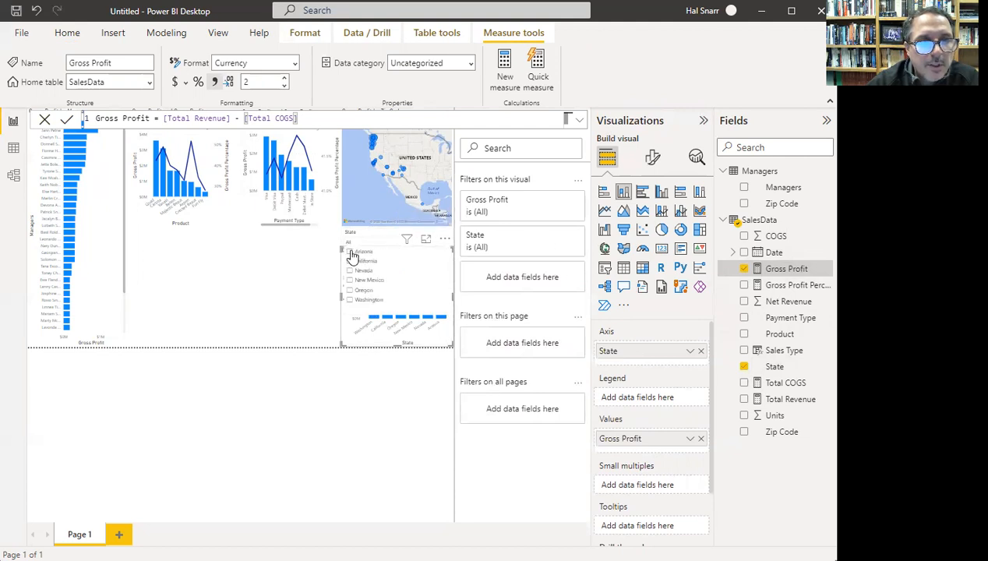
- Test the State slicer with Arizona, then clear it
click(350, 252)
click(350, 253)
click(308, 296)
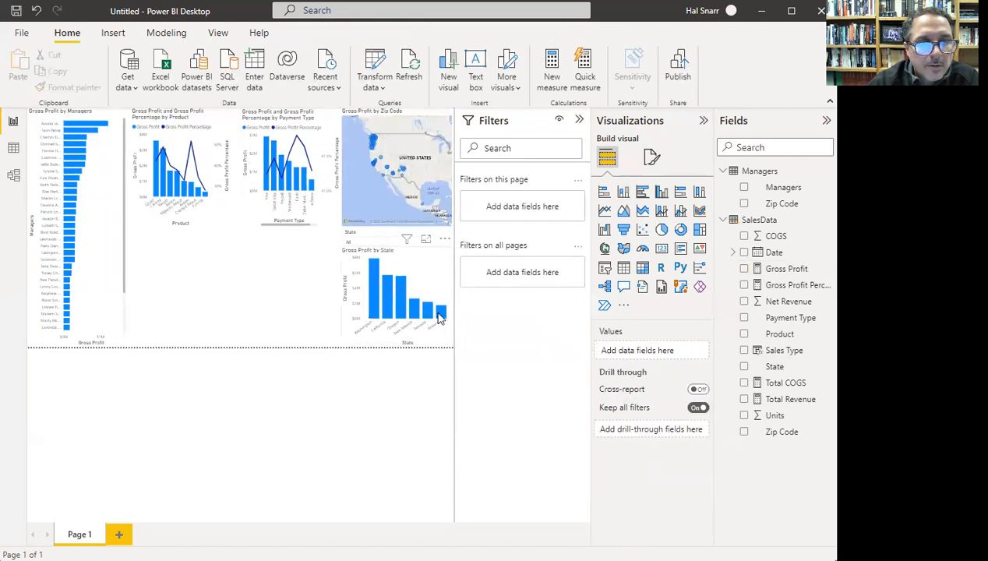
- Cross-filter via the Arizona, New Mexico, Oregon and finally Washington bars
click(441, 314)
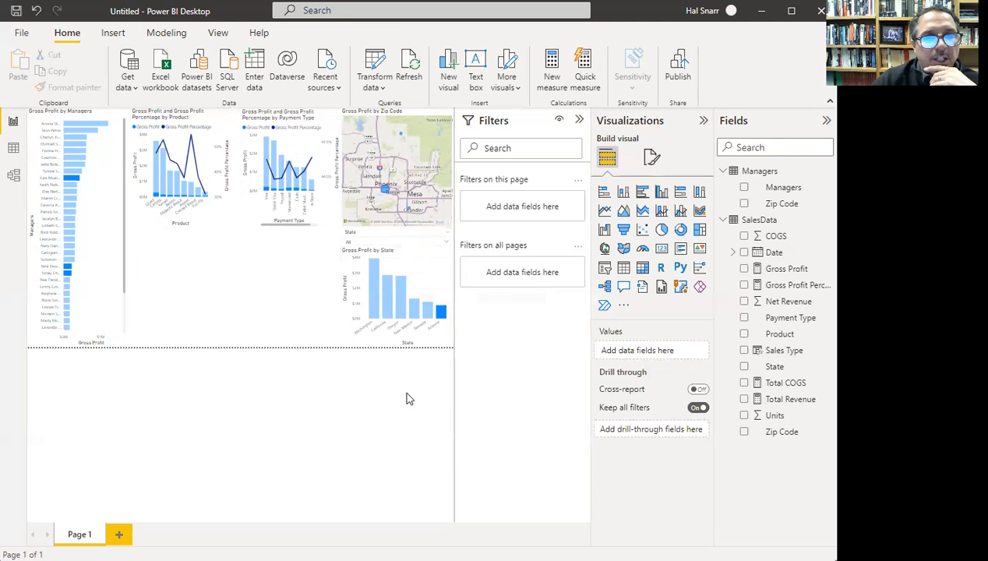
click(414, 310)
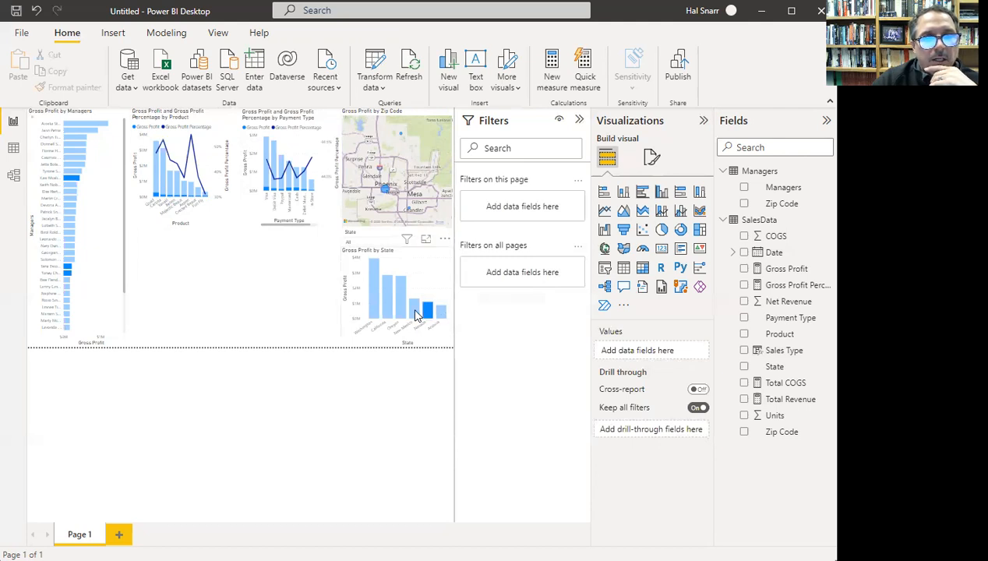
click(399, 302)
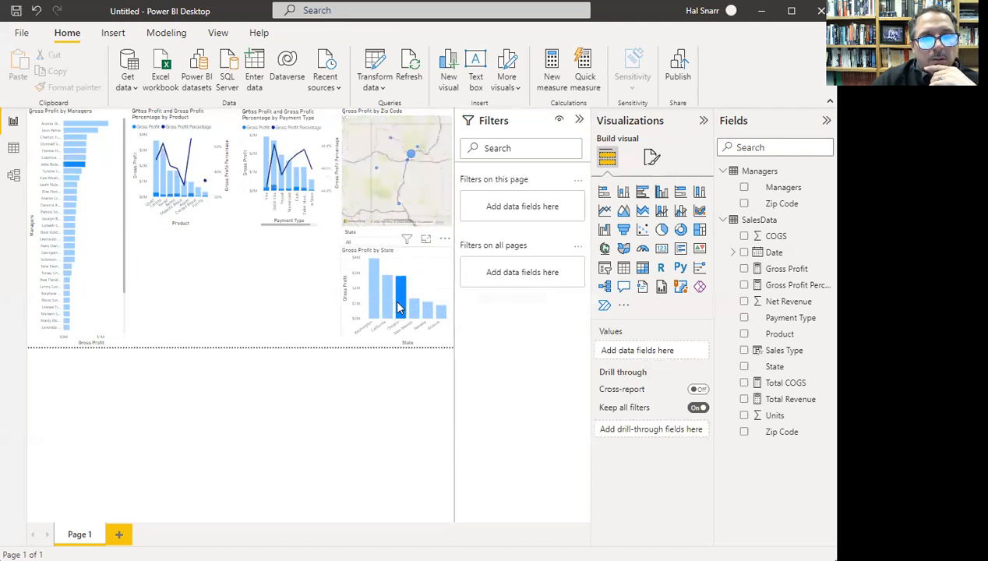
click(376, 301)
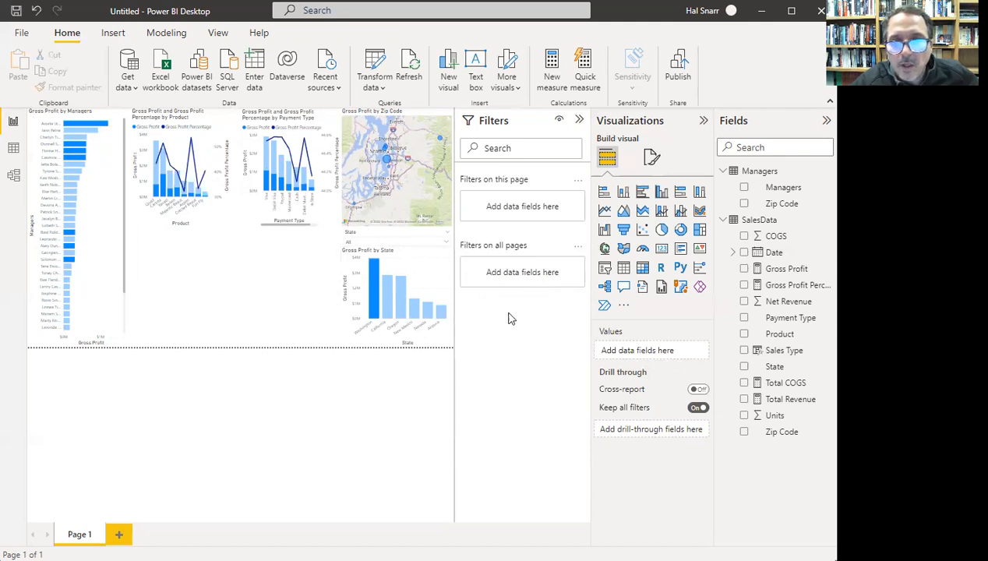
- Add a multi-row card showing COGS, Units and Net Revenue
click(681, 249)
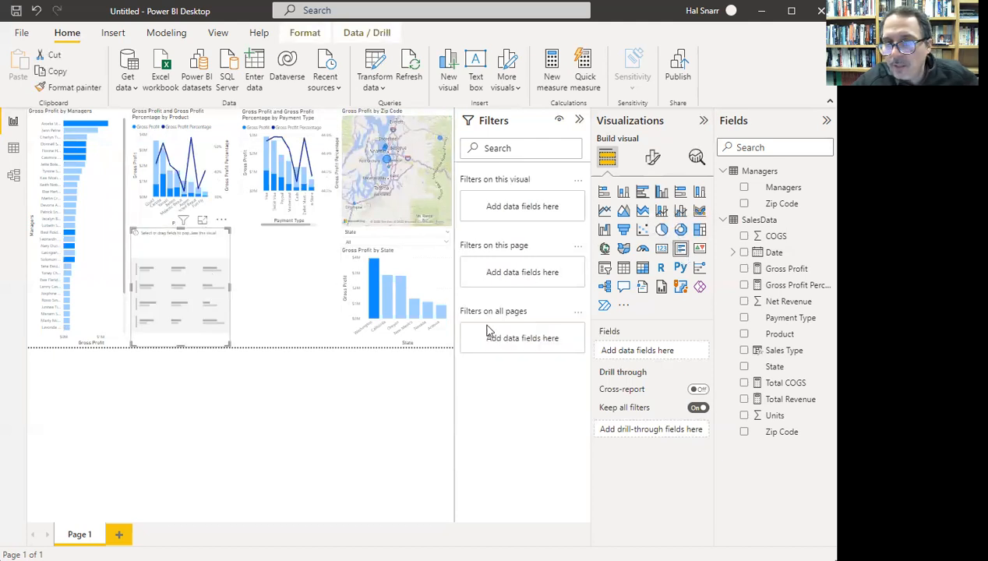
drag(745, 237, 746, 240)
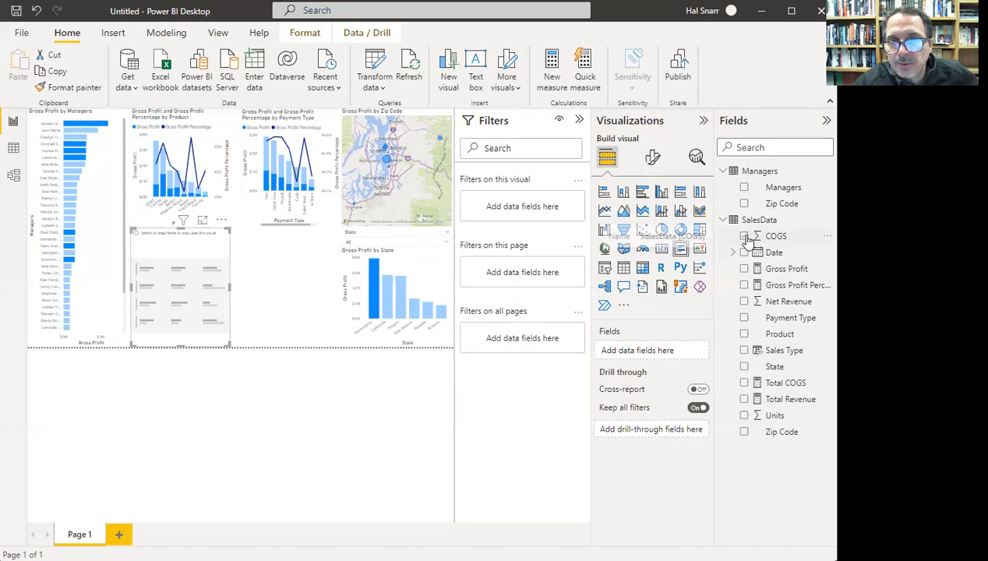
click(746, 237)
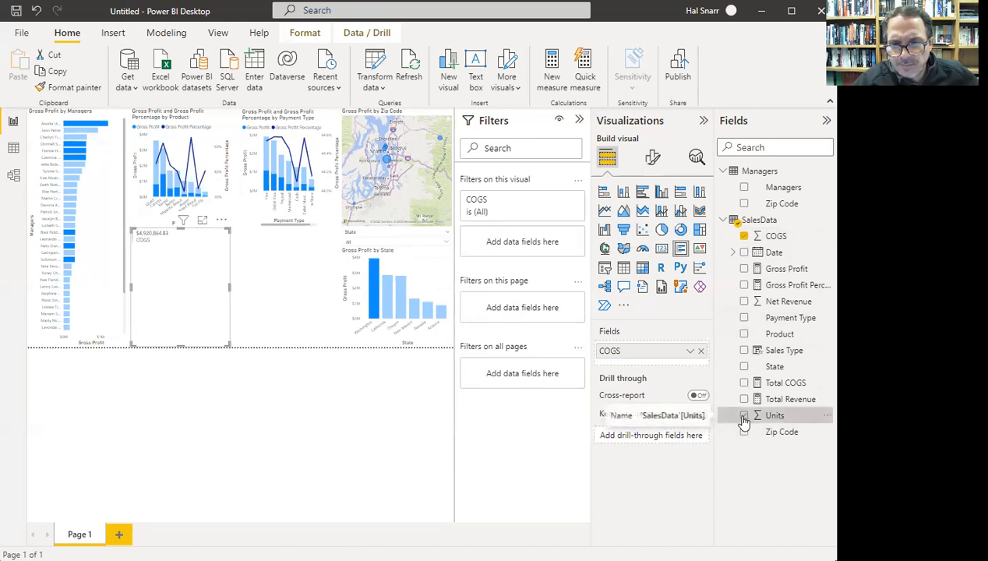
click(745, 417)
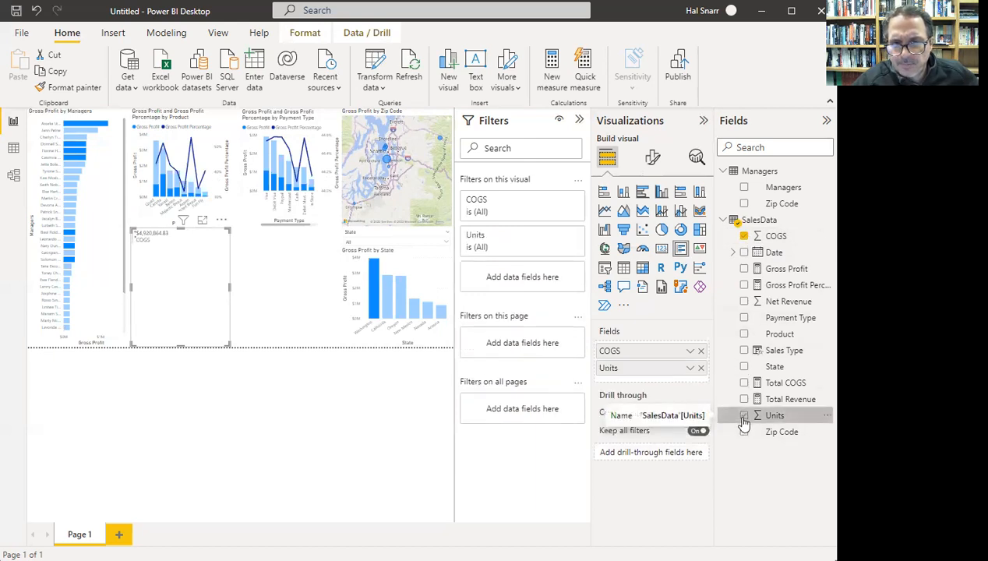
click(744, 302)
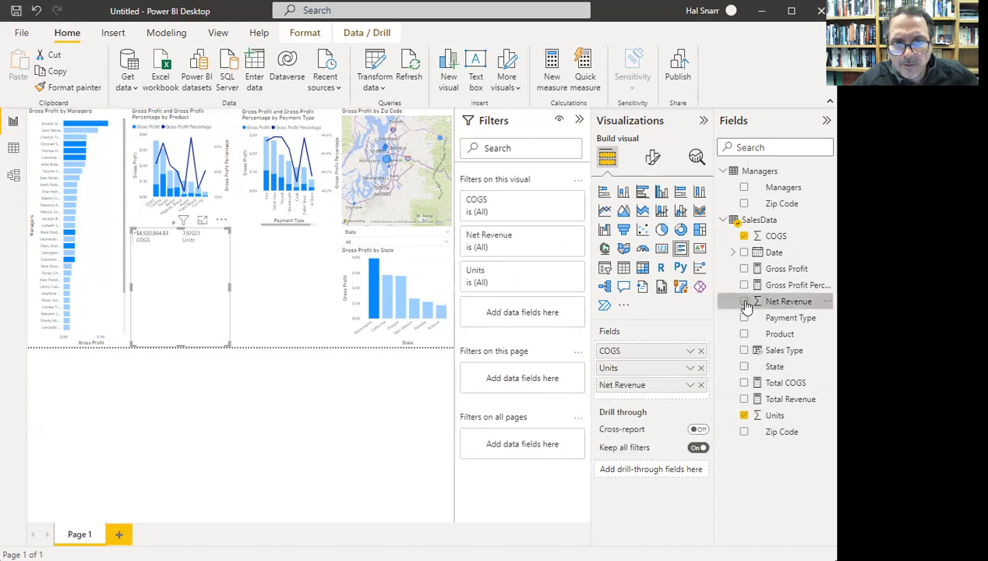
- Try Minimum and Average for COGS, then settle on Sum ($4,920,864.83)
click(690, 351)
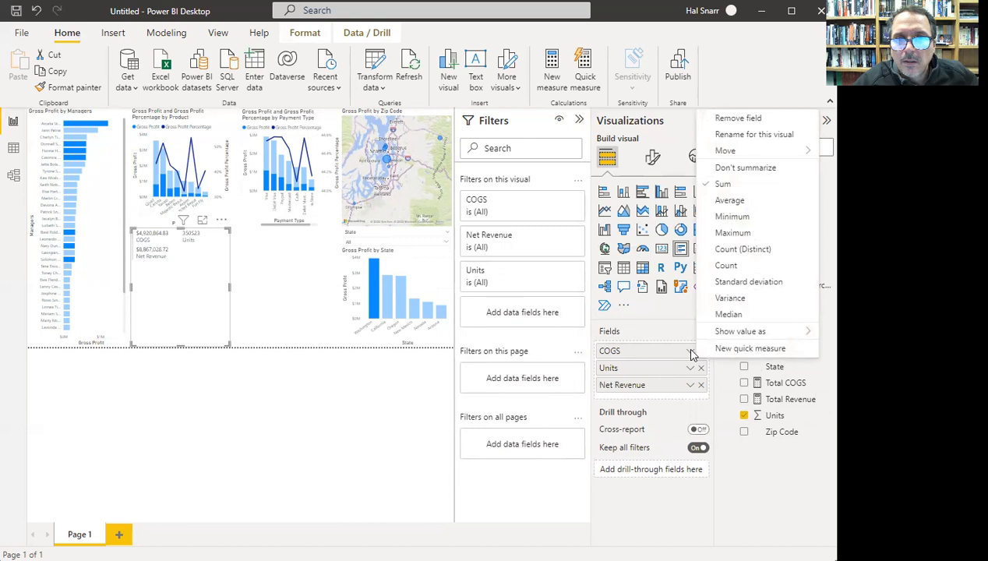
click(733, 218)
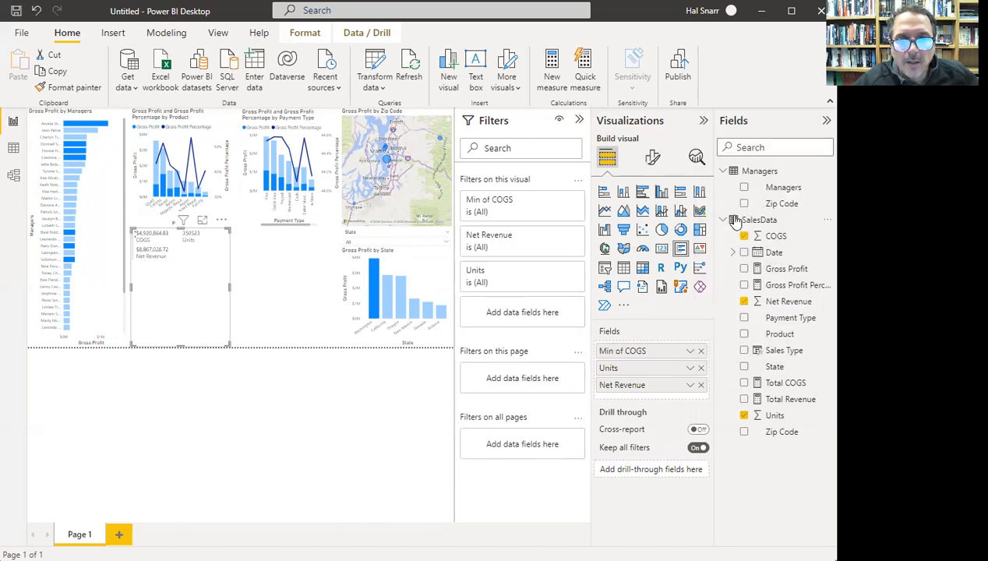
click(690, 352)
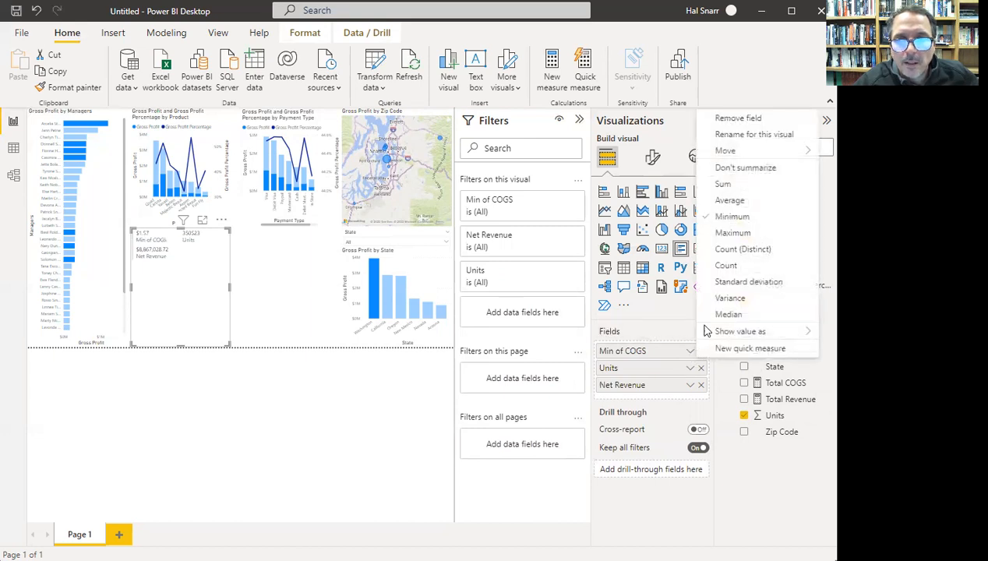
click(731, 200)
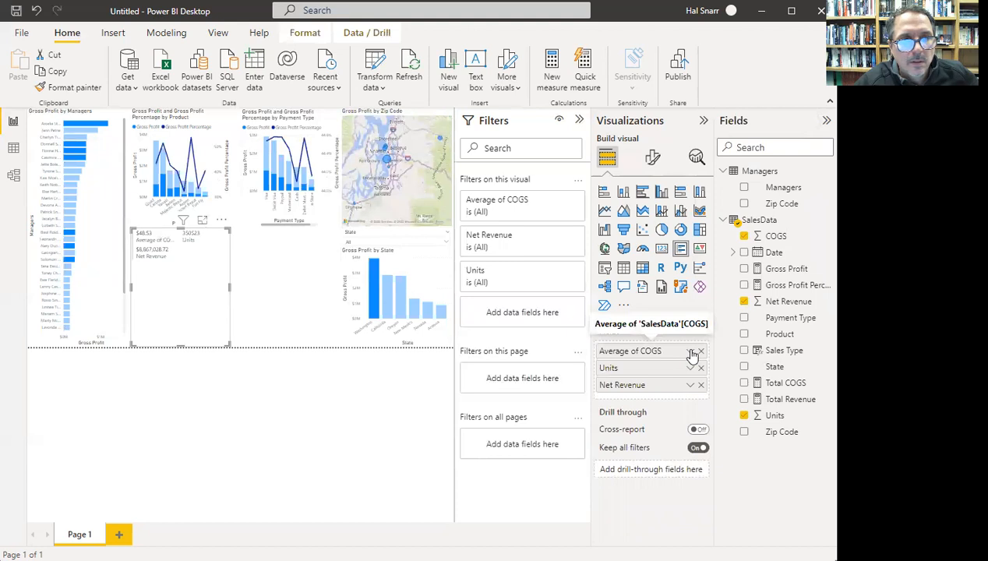
click(691, 353)
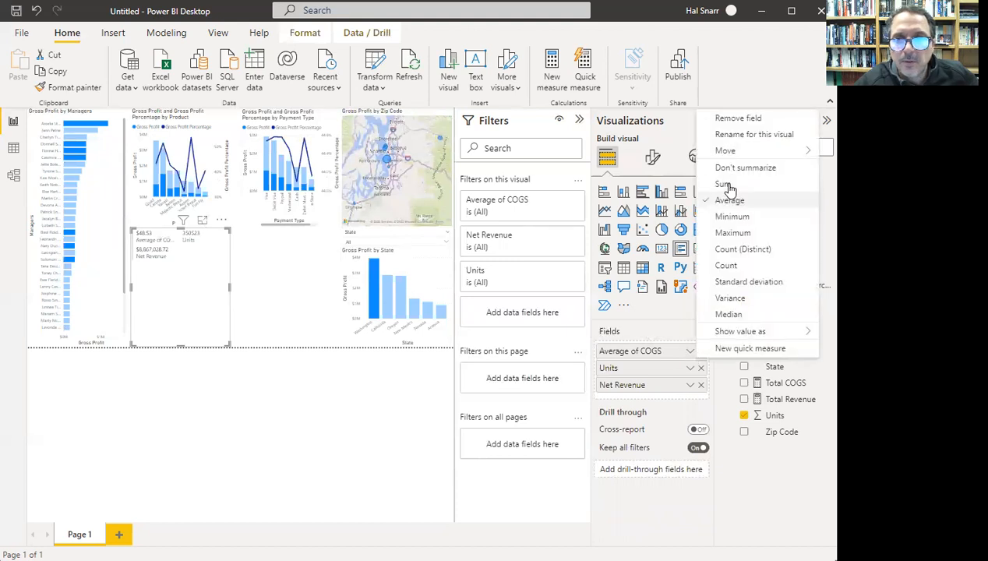
key(Return)
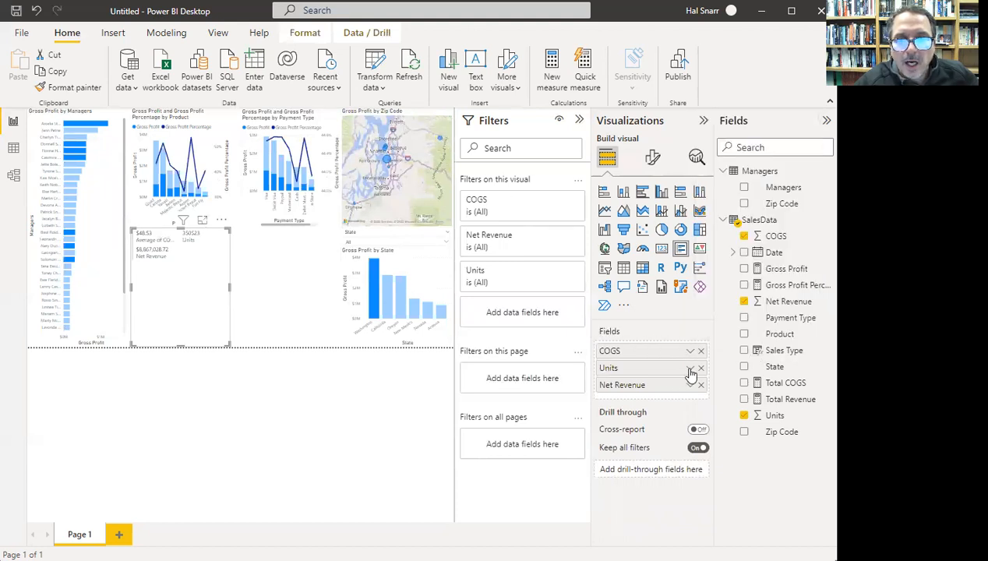
- Leave Units and Net Revenue unchanged and narrow the card so its values stack
click(691, 368)
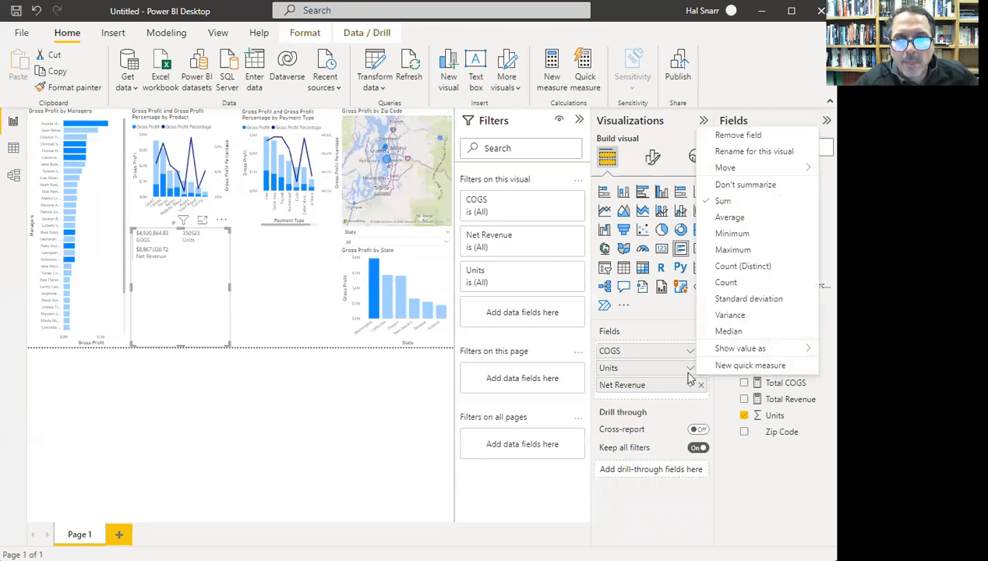
click(690, 382)
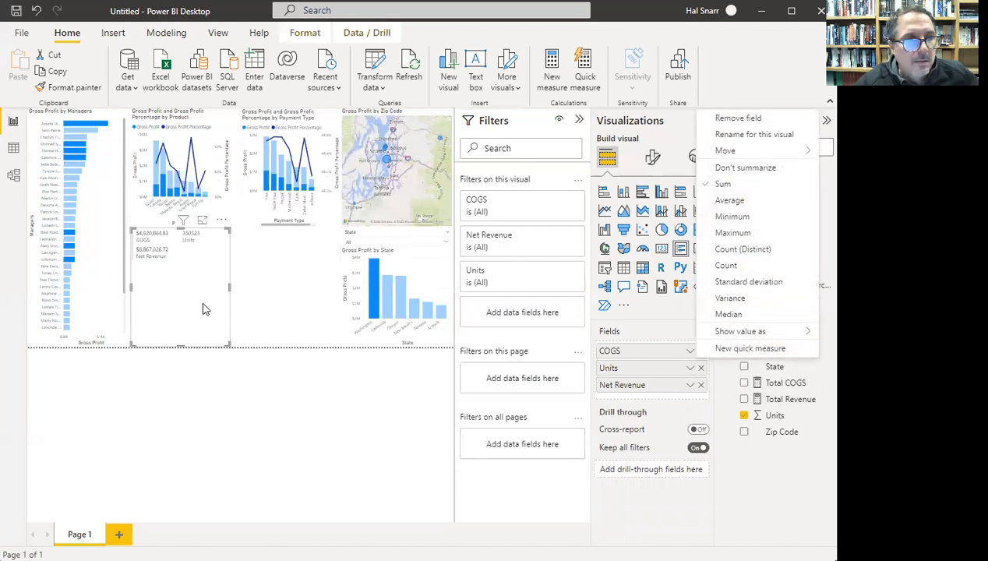
click(232, 301)
drag(227, 288, 201, 287)
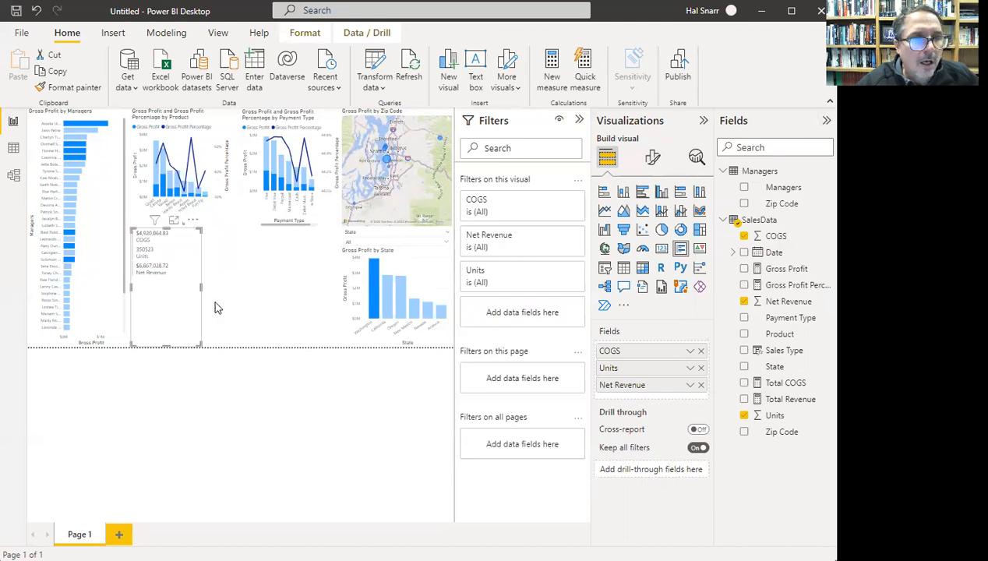
click(241, 310)
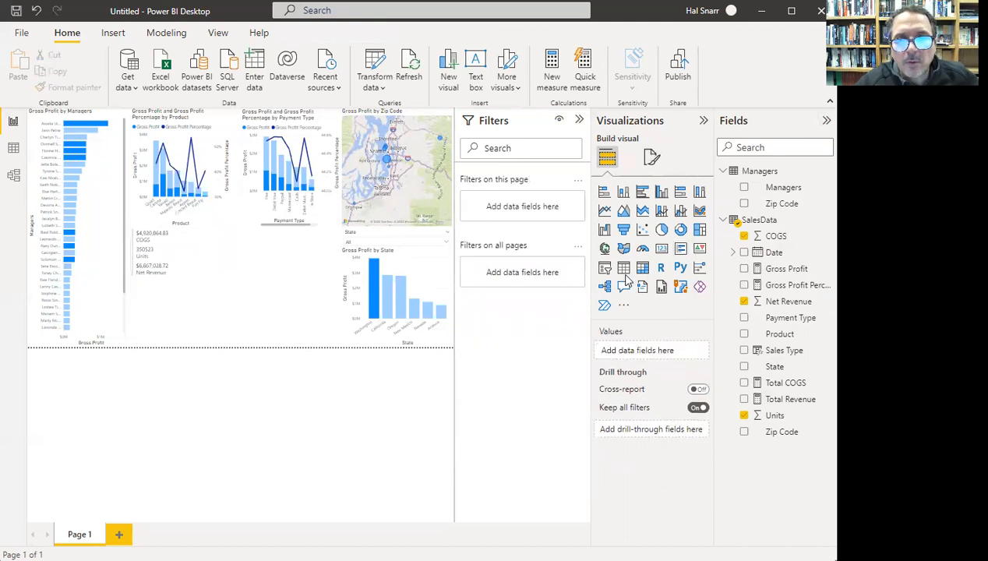
- Add a narrower second card listing Gross Profit ($3,946,163.09), Gross Profit Percentage (44.50%), Total COGS and Total Revenue
click(682, 250)
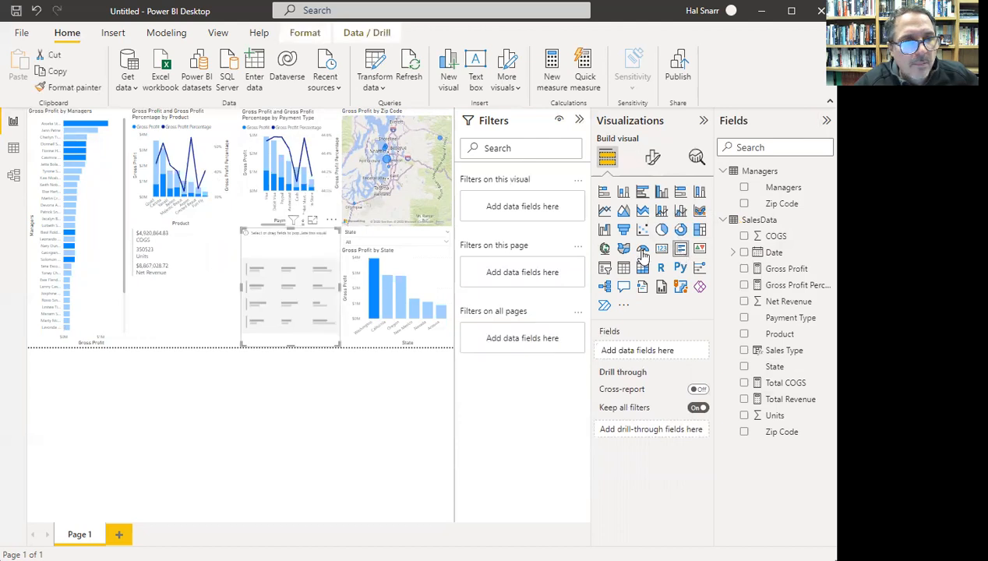
drag(296, 270, 224, 273)
drag(281, 286, 260, 287)
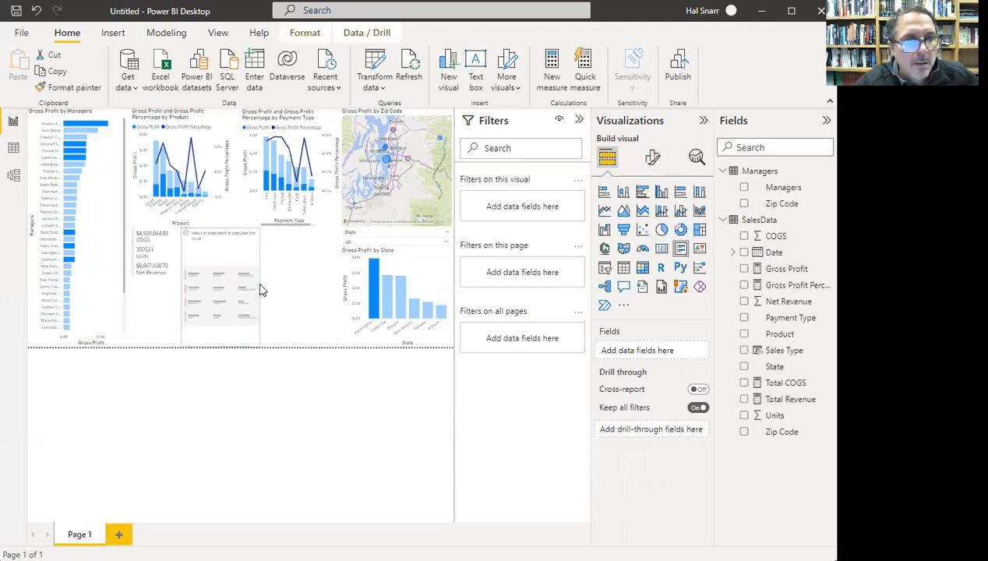
click(745, 269)
click(745, 285)
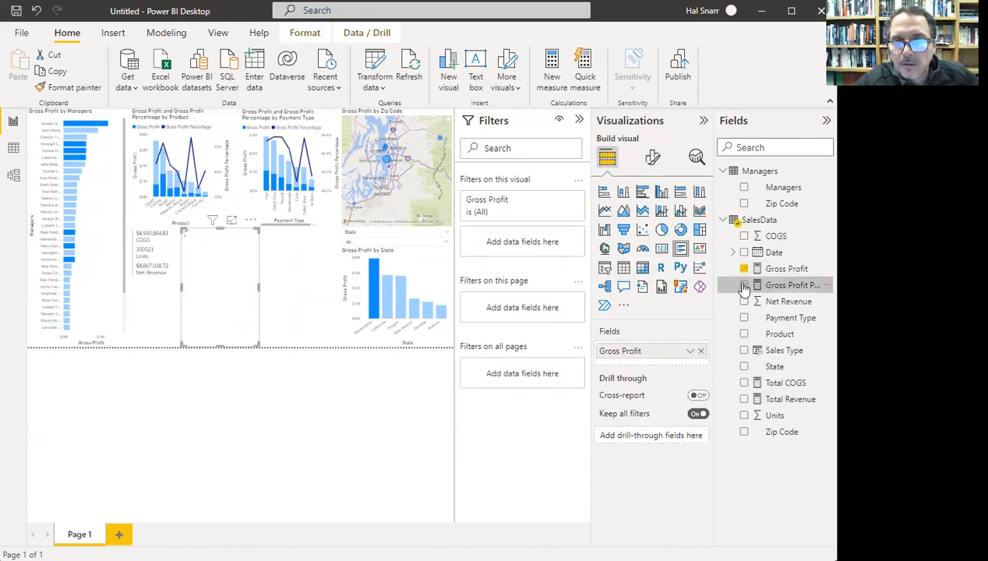
click(744, 383)
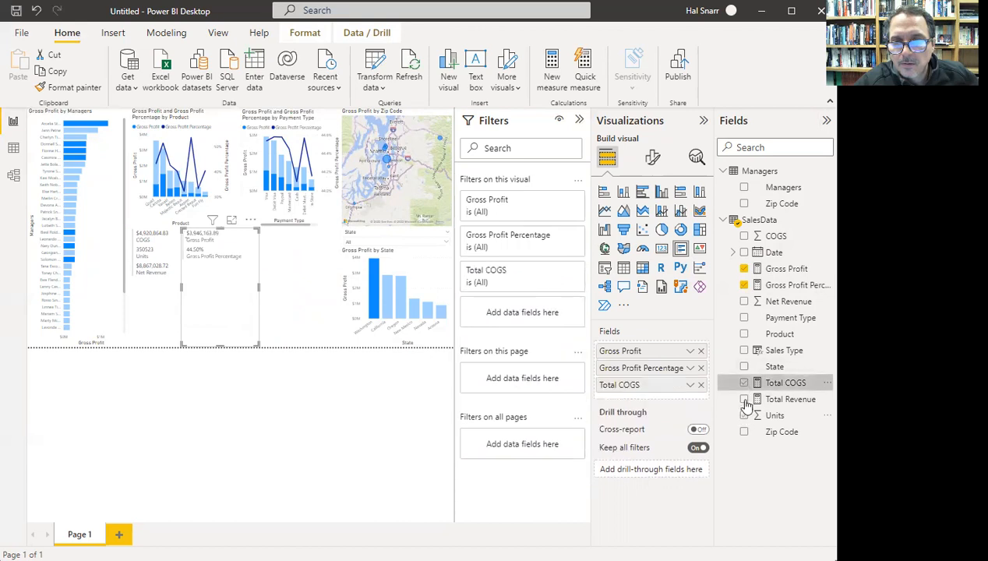
click(744, 400)
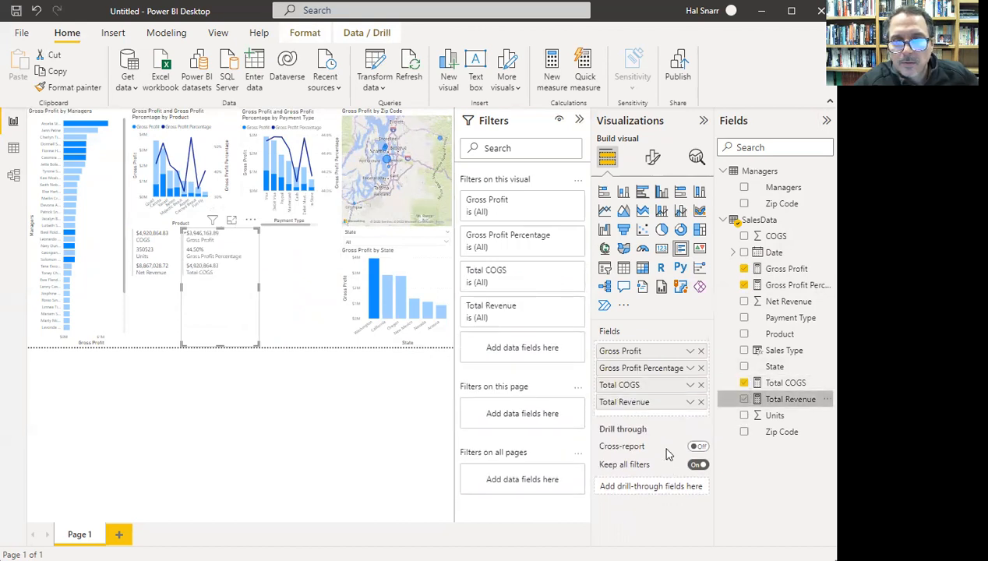
click(690, 352)
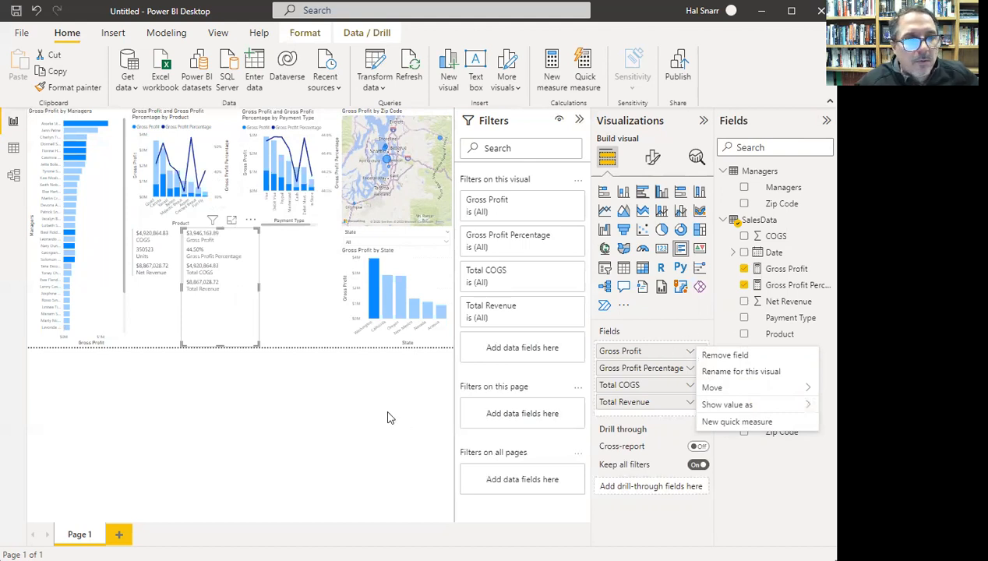
- Shorten the Gross Profit card and test cross-filtering with the Washington, California and Oregon bars
click(240, 333)
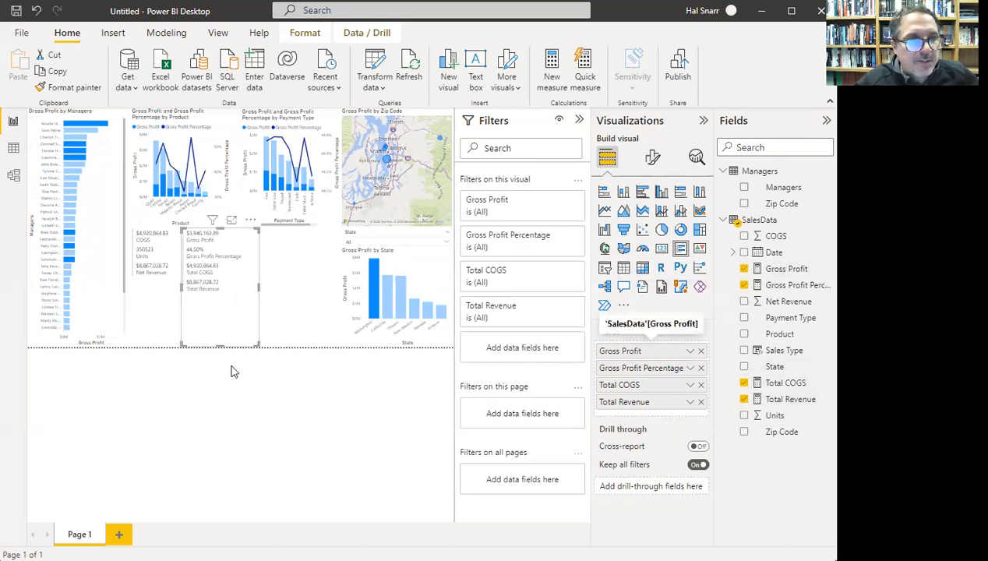
drag(220, 345, 231, 304)
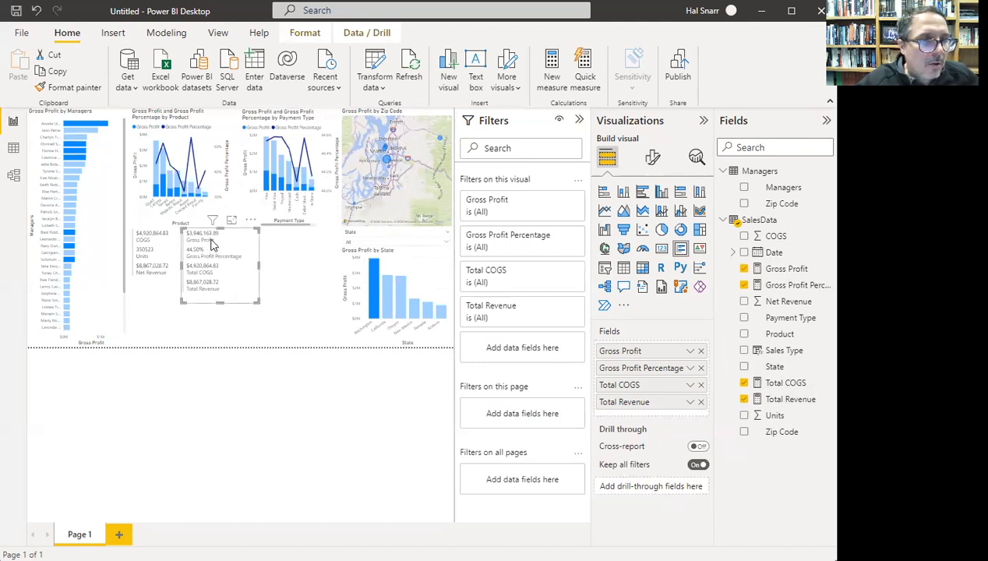
click(377, 306)
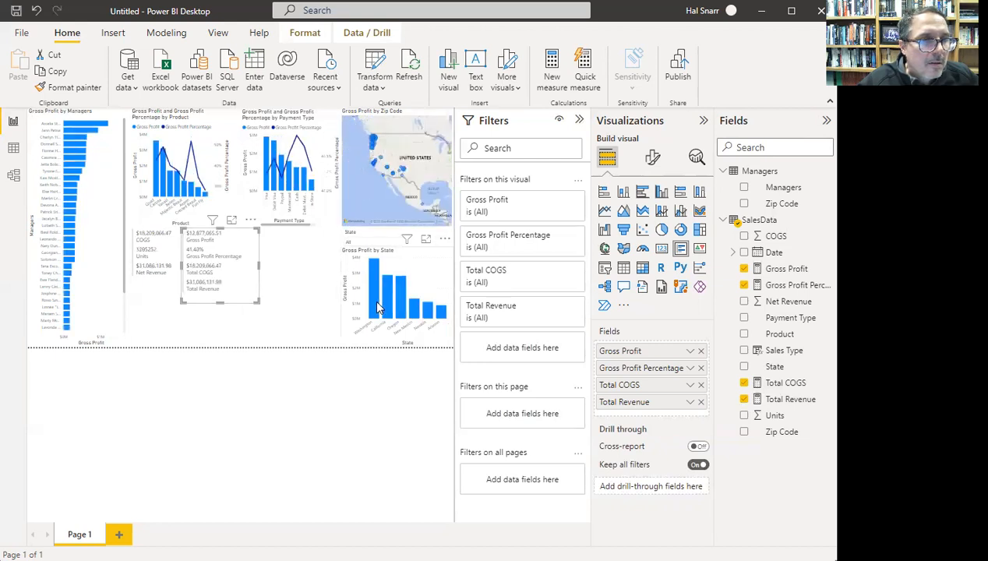
mouse_move(375, 310)
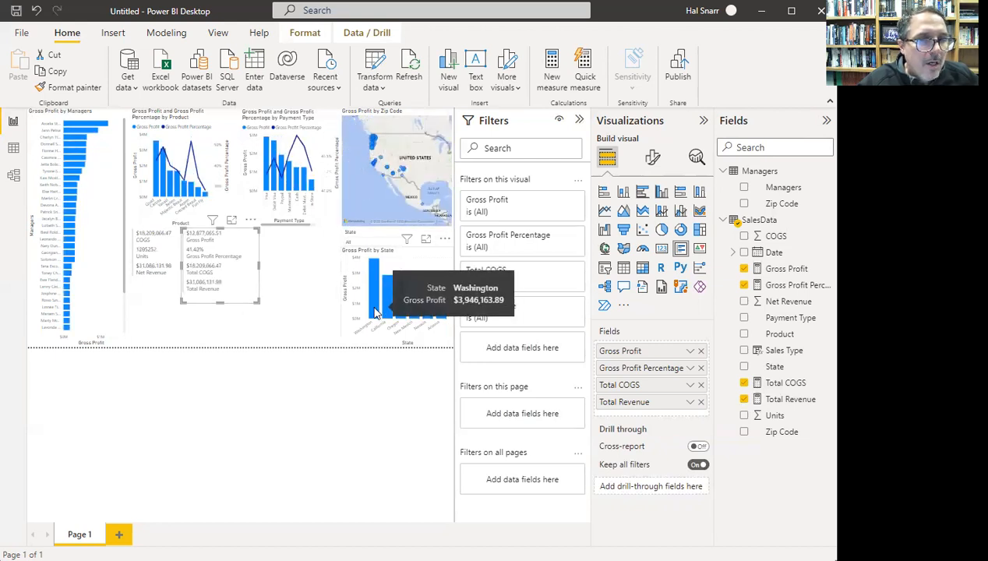
click(375, 311)
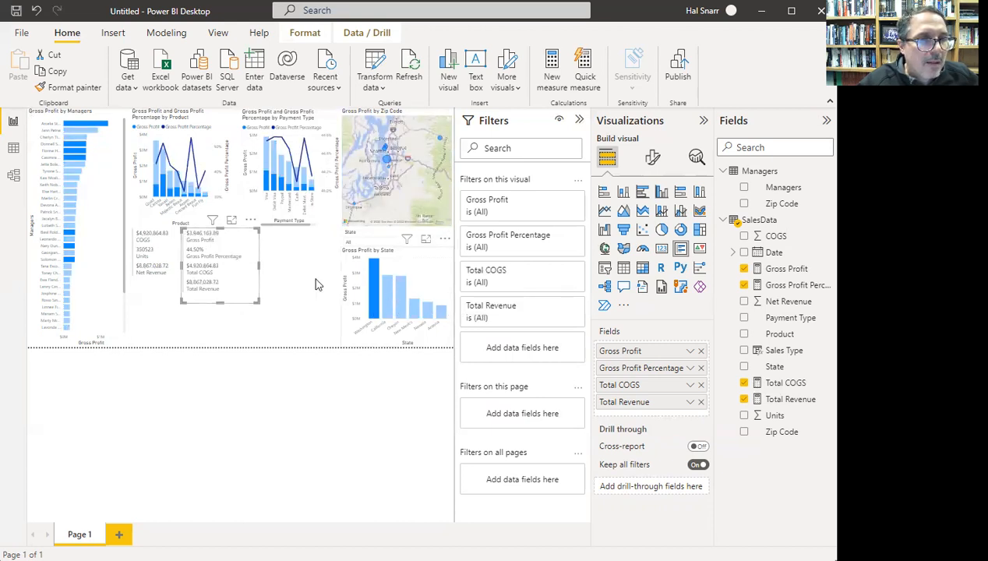
click(388, 296)
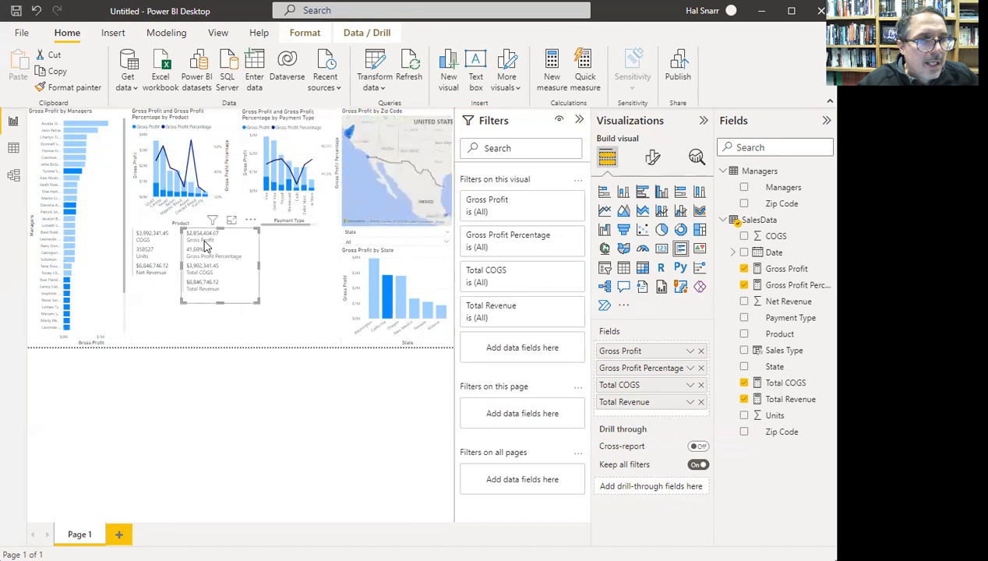
click(398, 314)
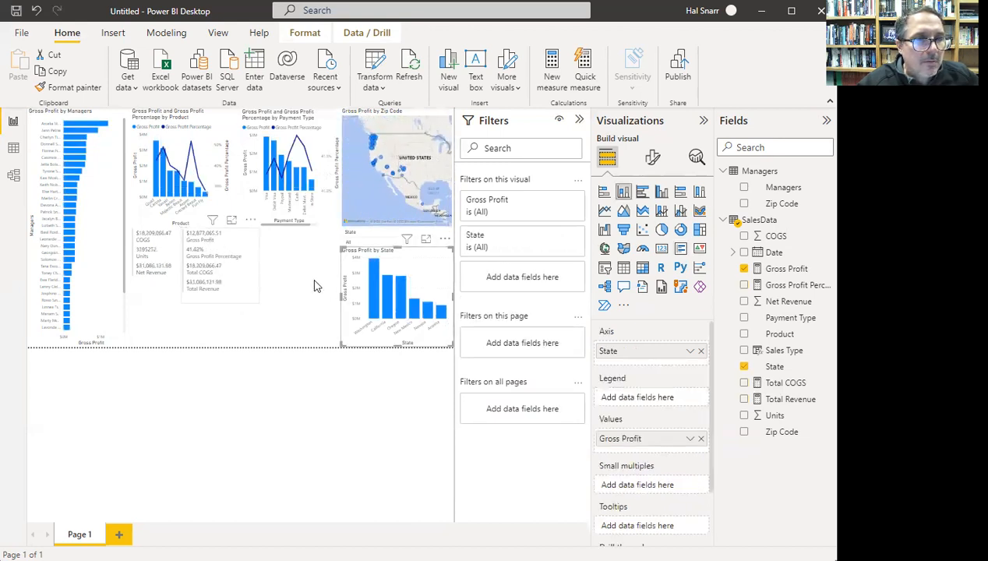
click(402, 315)
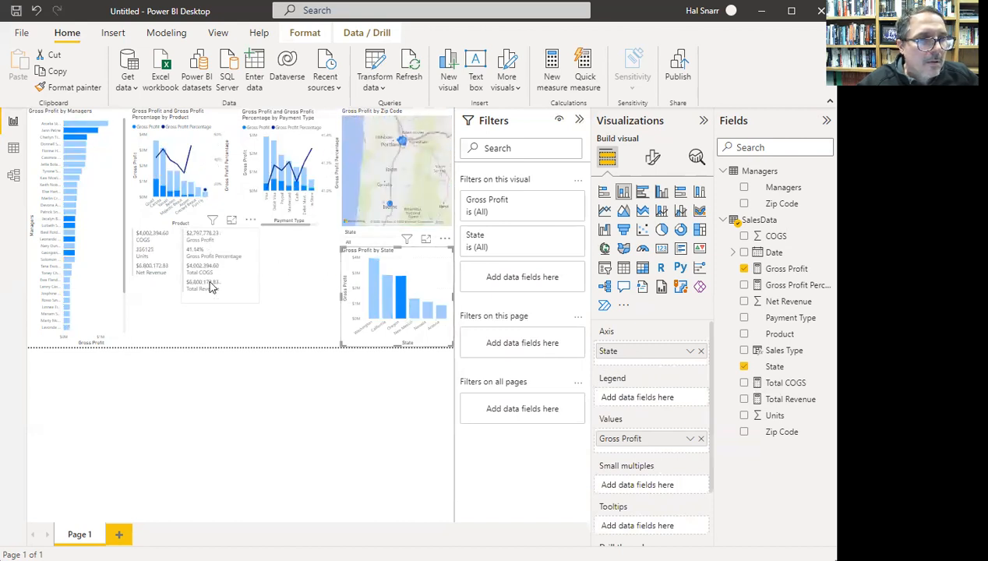
- Move the COGS card beside the manager chart and the Gross Profit card beside the state chart
click(176, 292)
drag(154, 255, 288, 265)
drag(176, 257, 317, 248)
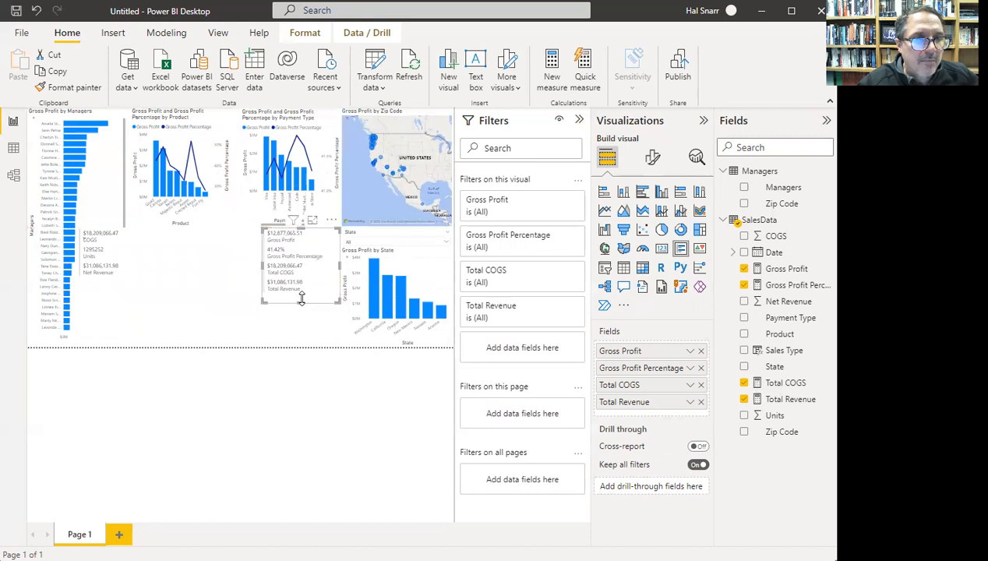
- Fine-tune the Gross Profit card's height, then cross-filter through Washington, California, Oregon and Nevada, ending on Oregon
mouse_move(302, 301)
mouse_down()
mouse_move(298, 335)
mouse_move(311, 296)
mouse_up()
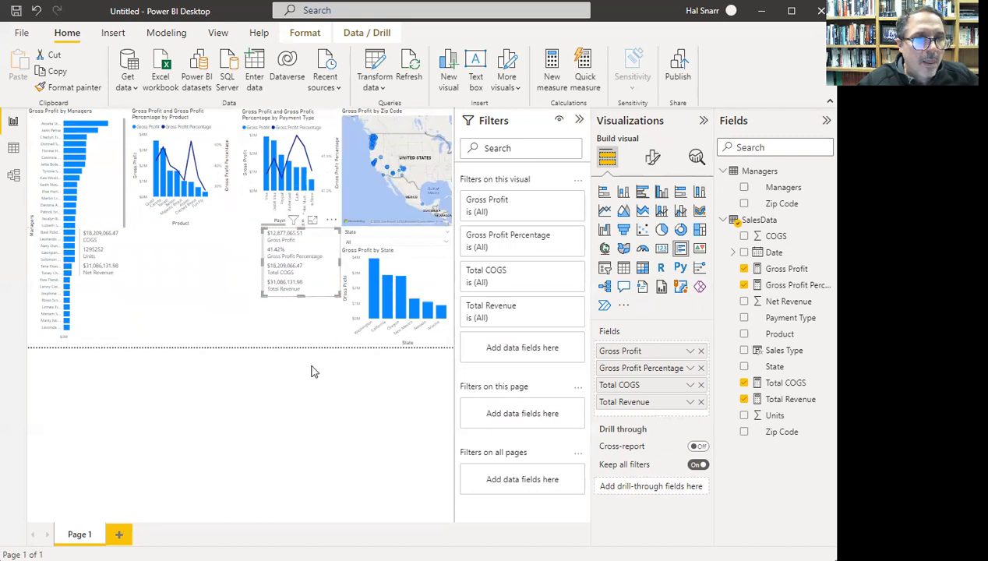
click(375, 292)
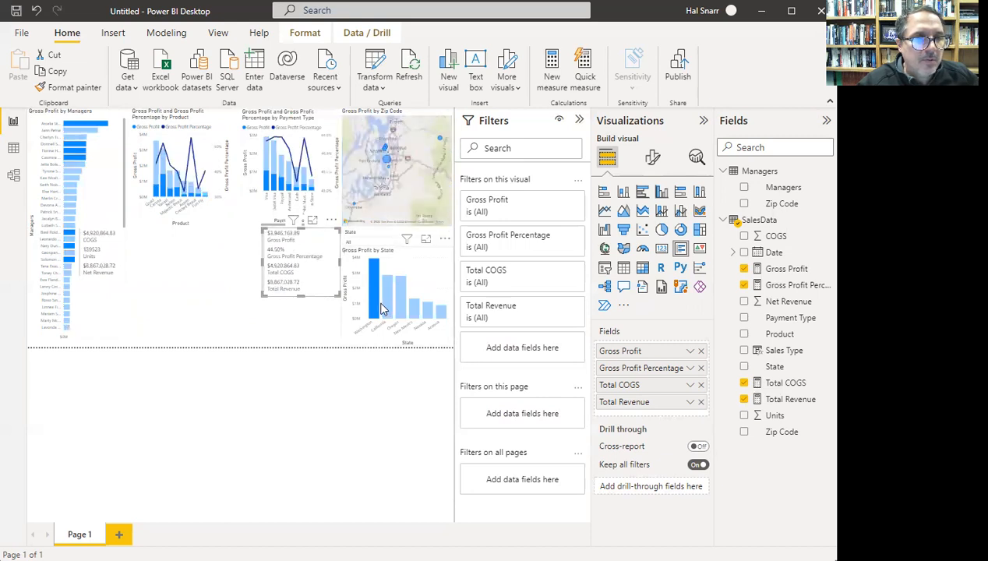
click(386, 288)
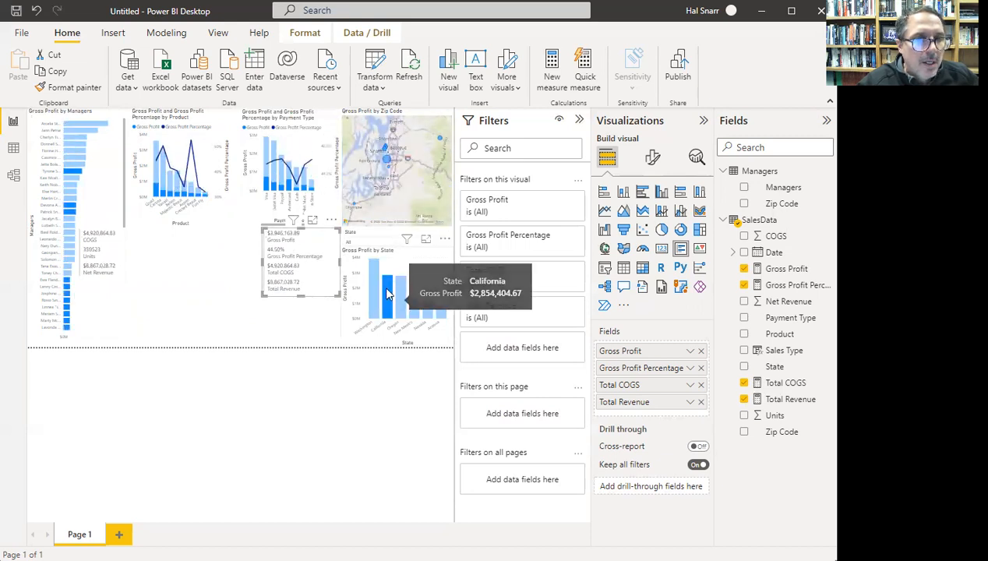
mouse_move(383, 276)
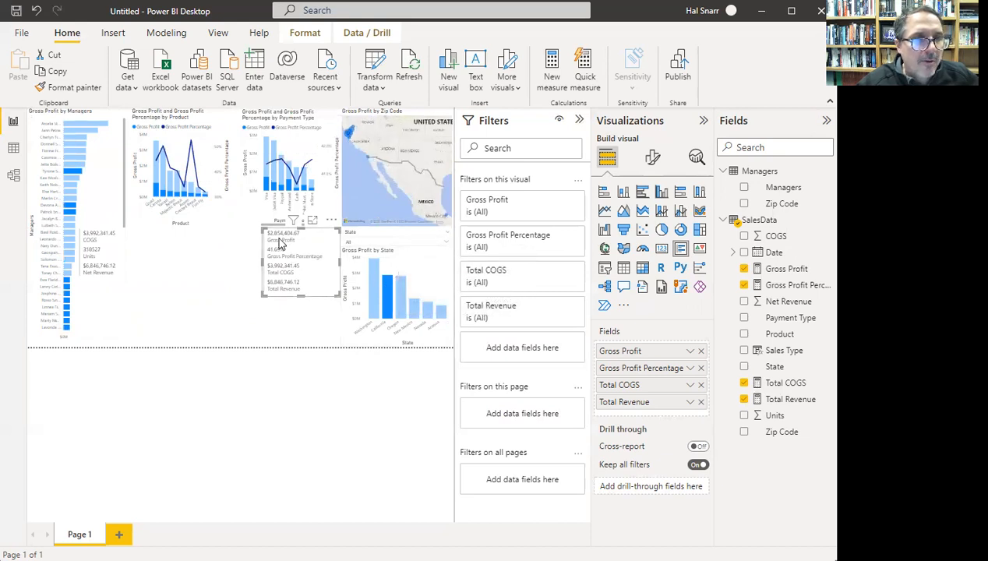
click(402, 296)
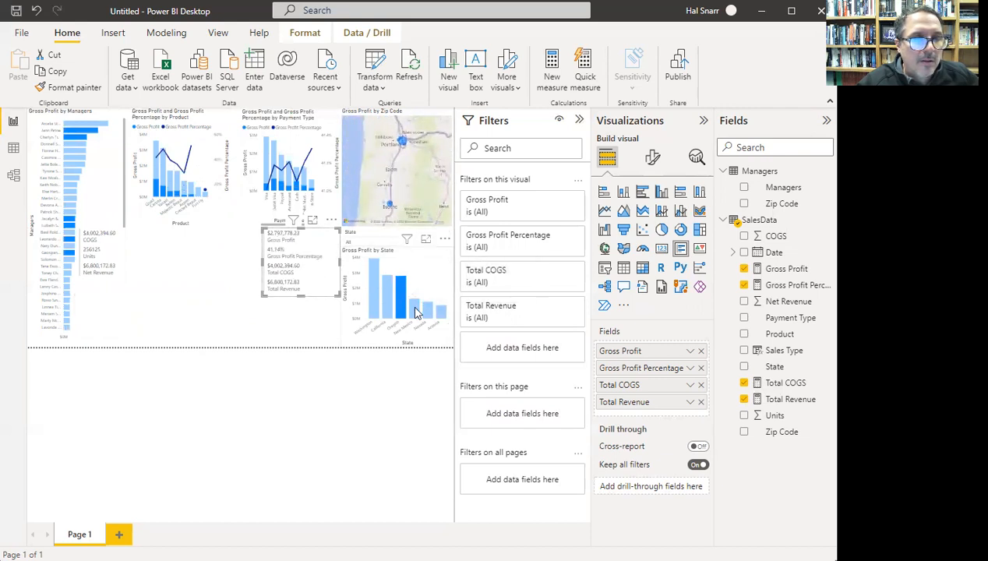
click(415, 310)
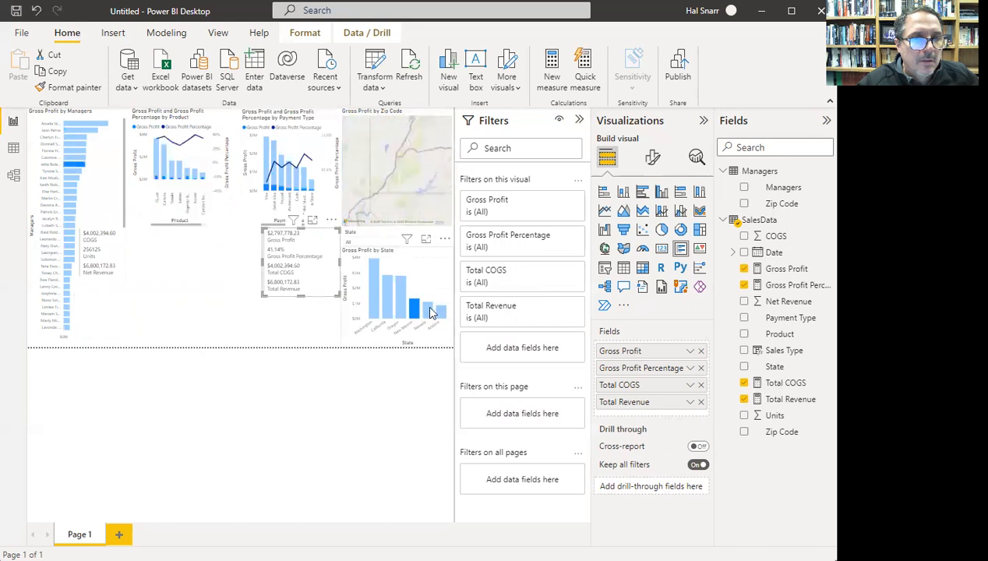
click(426, 312)
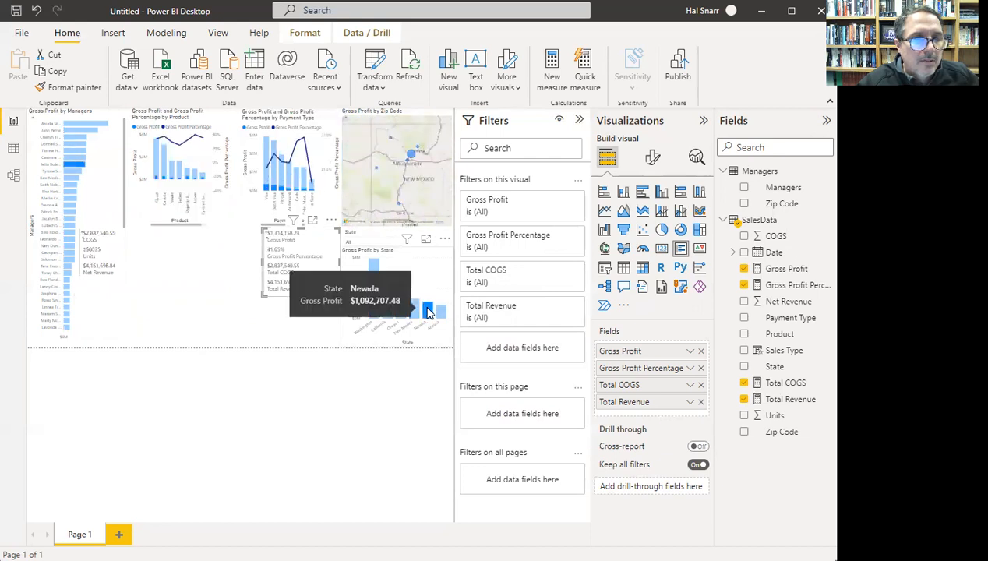
click(374, 280)
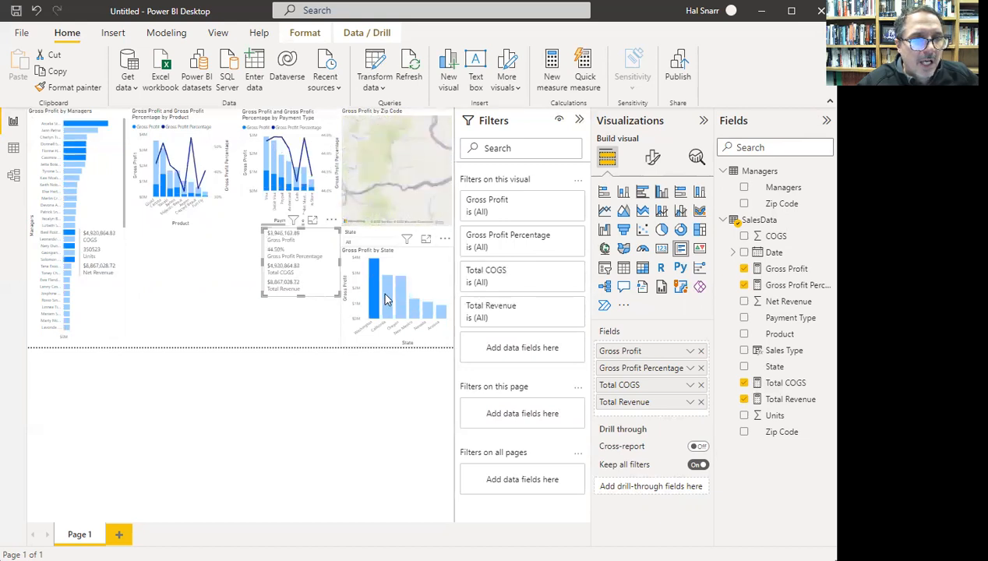
click(388, 295)
click(402, 304)
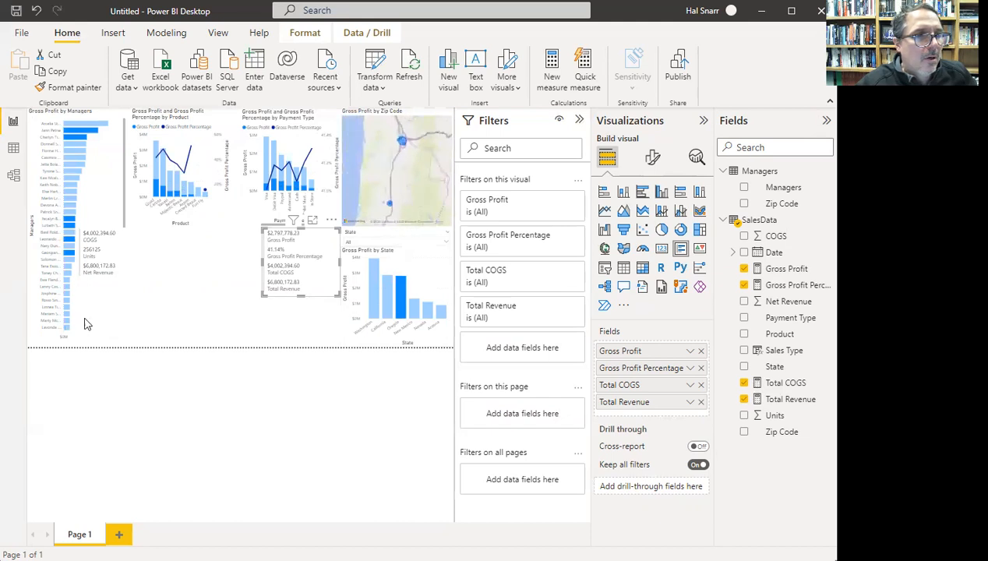
click(129, 271)
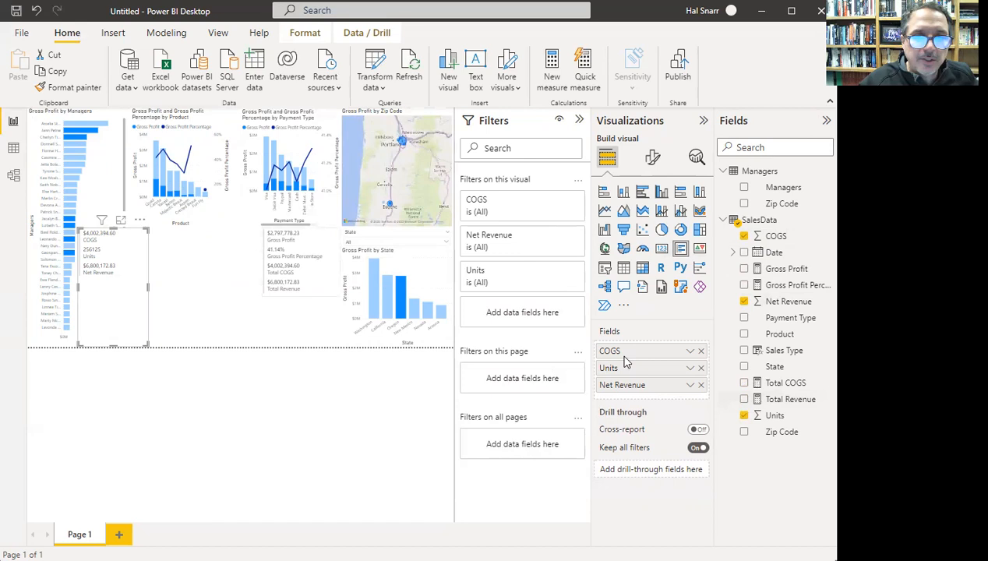
- Remove Units and COGS from the card, leaving Net Revenue summed at $31,086,131.98
click(701, 368)
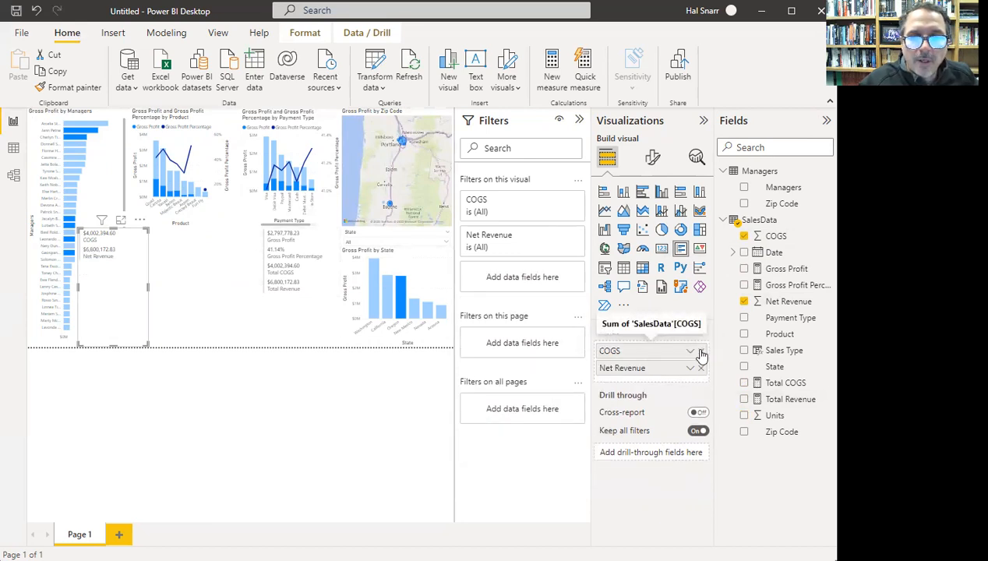
click(700, 352)
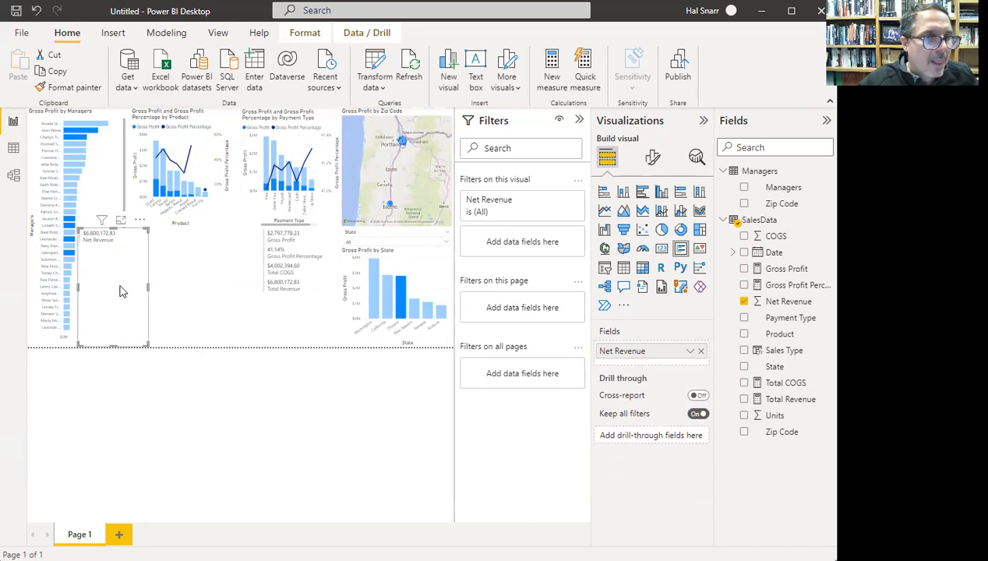
click(692, 353)
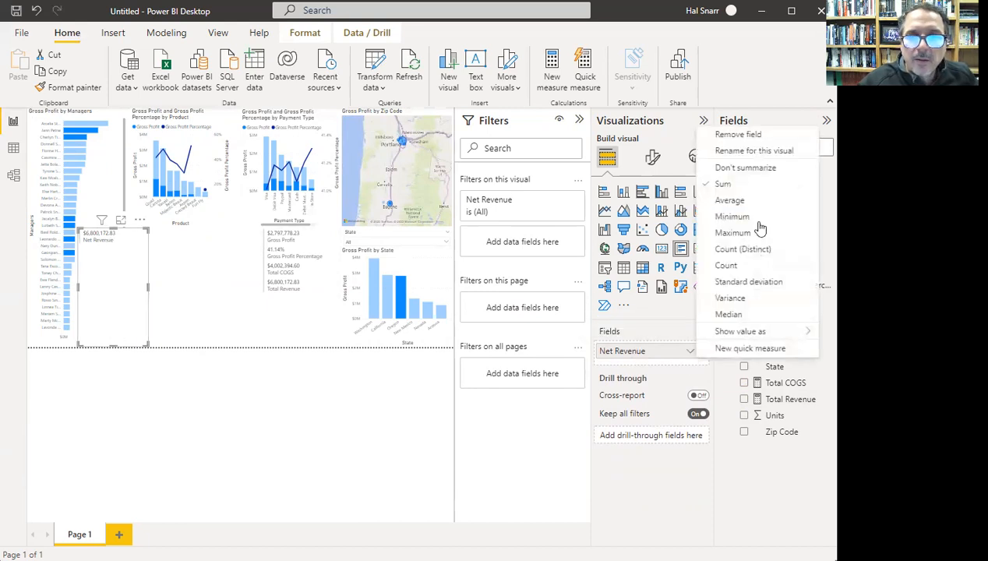
click(742, 186)
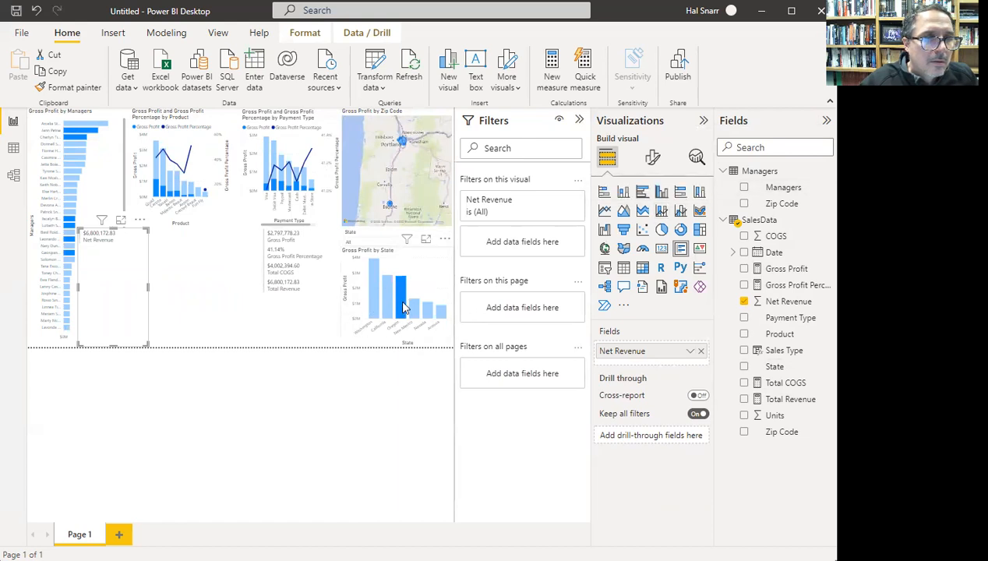
- Clear the Oregon filter, test Washington, then return the report to unfiltered
click(402, 306)
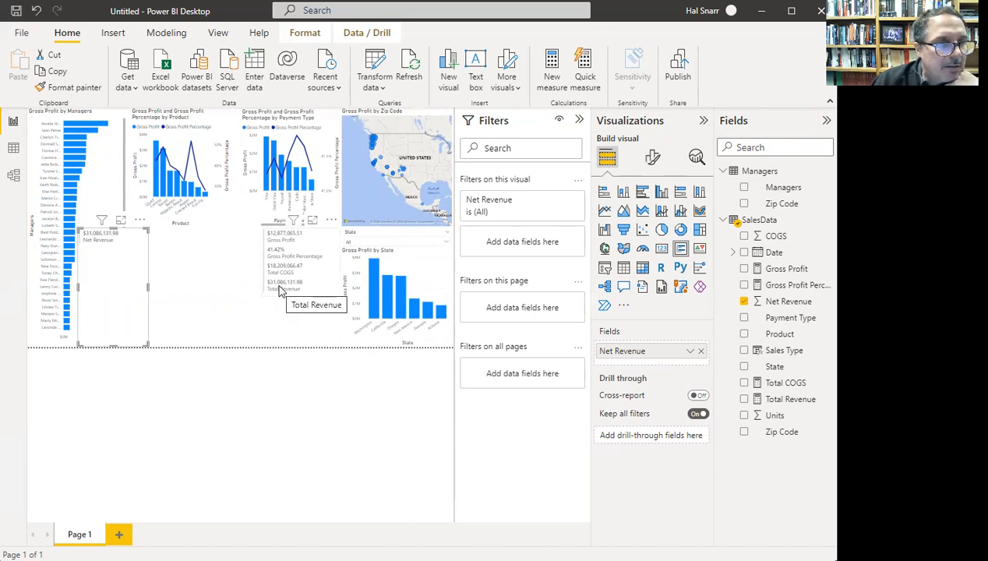
click(372, 297)
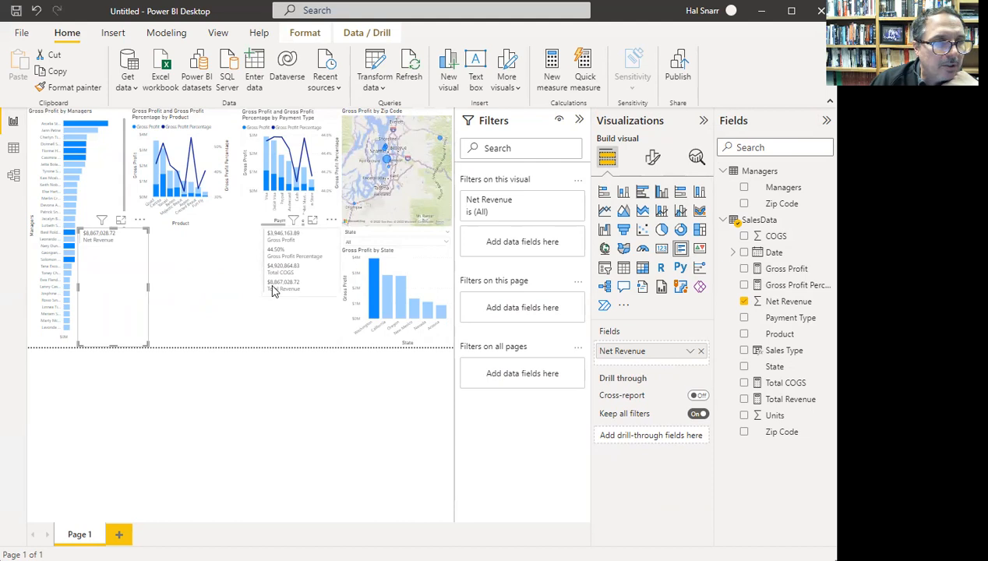
click(93, 238)
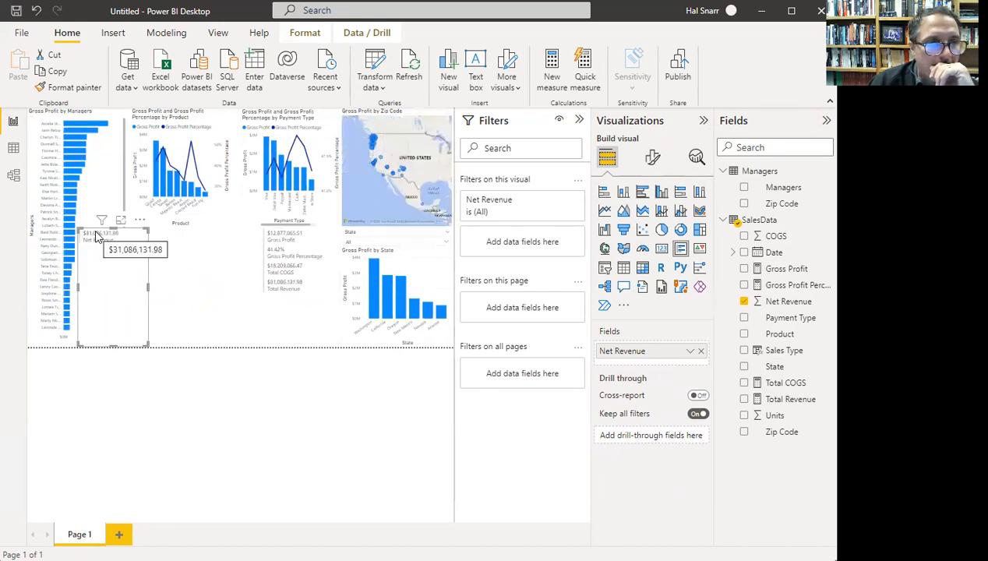
click(691, 351)
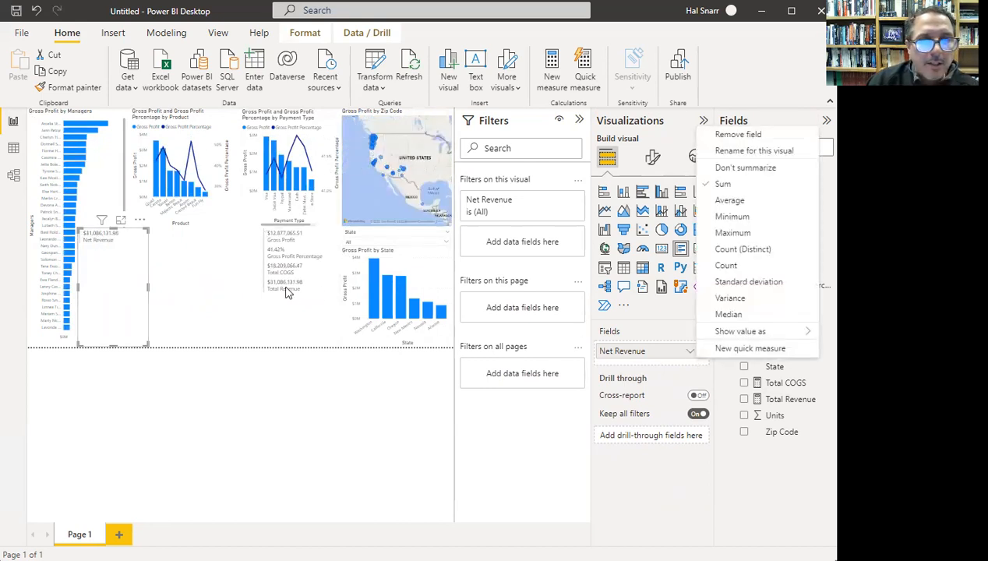
- Show Net Revenue as an average ($71.53) on a narrower card and add four more Net Revenue rows
click(732, 201)
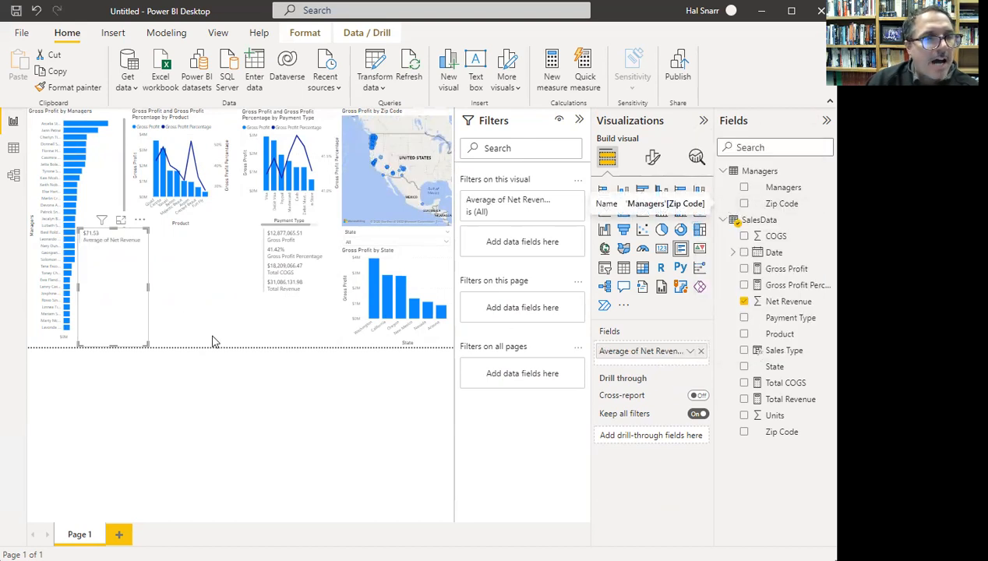
drag(147, 286, 136, 286)
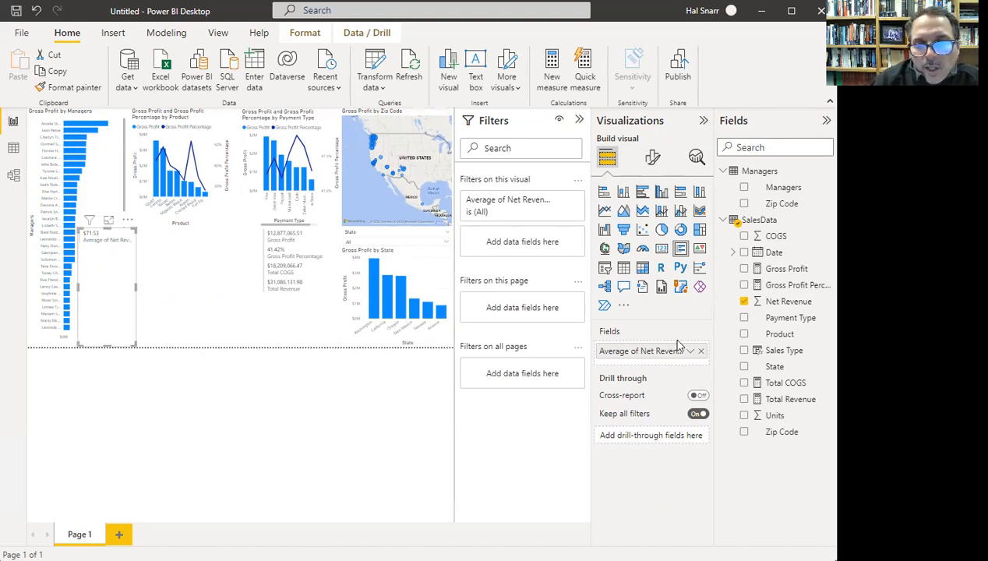
drag(786, 302, 642, 375)
drag(787, 302, 642, 385)
drag(787, 302, 663, 407)
drag(788, 302, 653, 400)
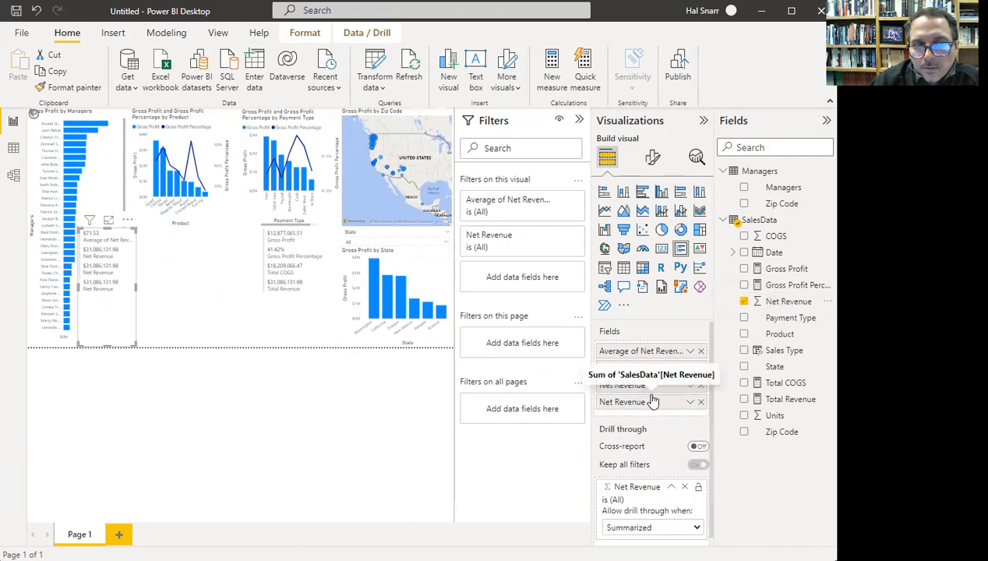
click(686, 484)
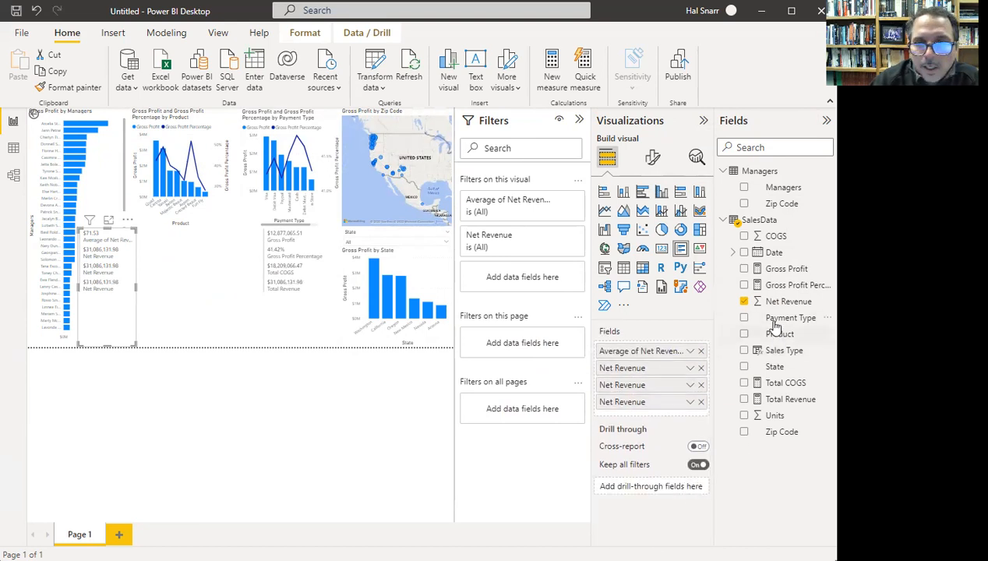
drag(785, 302, 661, 421)
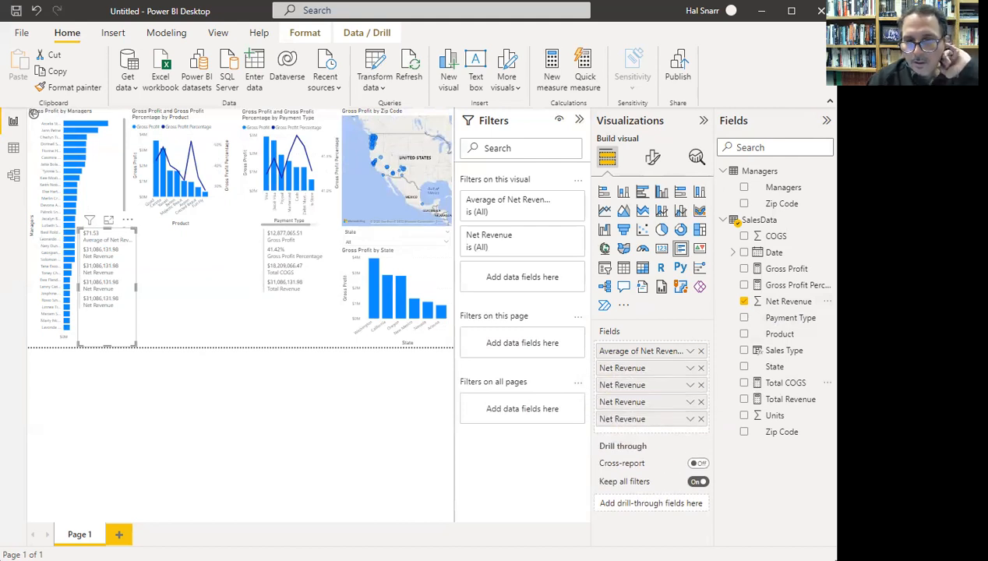
- Summarize the copies as median $29.75, standard deviation $92.88, minimum $4.95, maximum $535.76, plus a total row
click(690, 369)
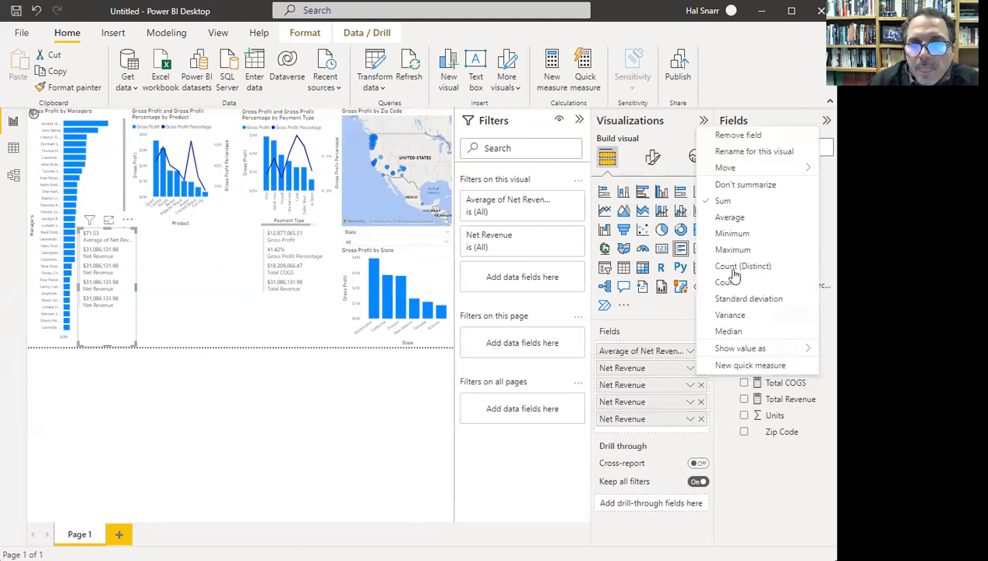
click(690, 386)
click(753, 317)
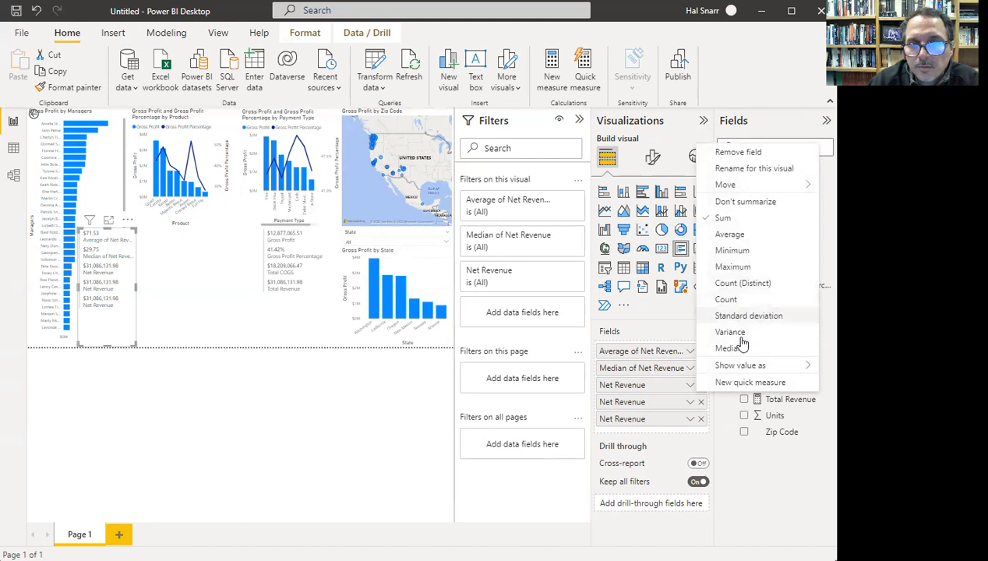
click(691, 403)
click(739, 267)
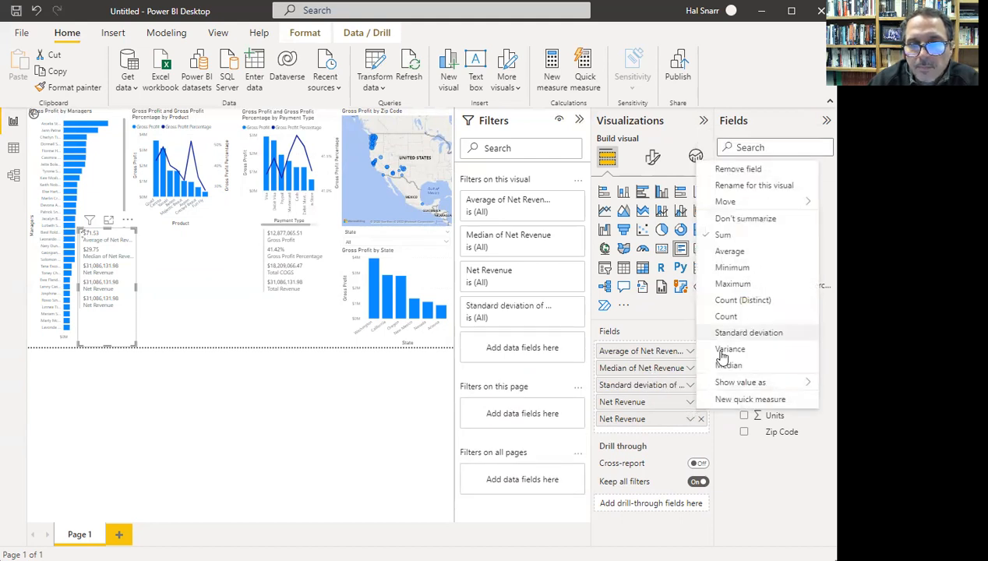
click(692, 421)
click(738, 302)
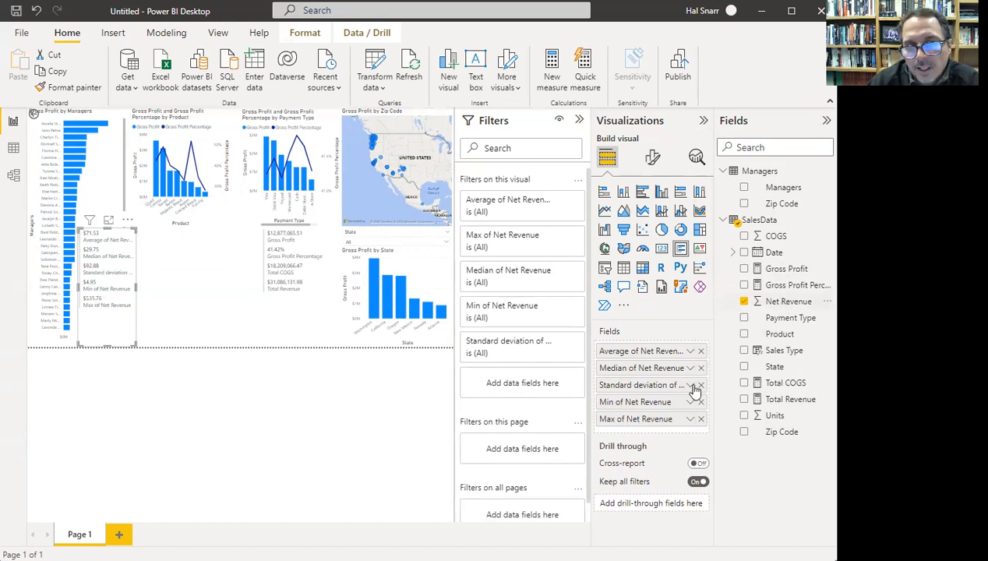
drag(659, 435, 657, 435)
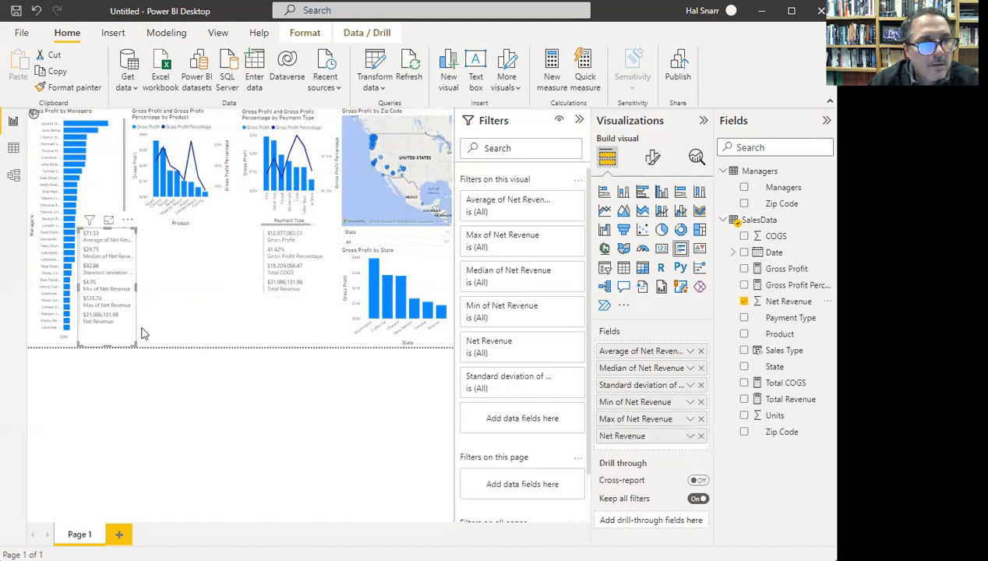
click(178, 292)
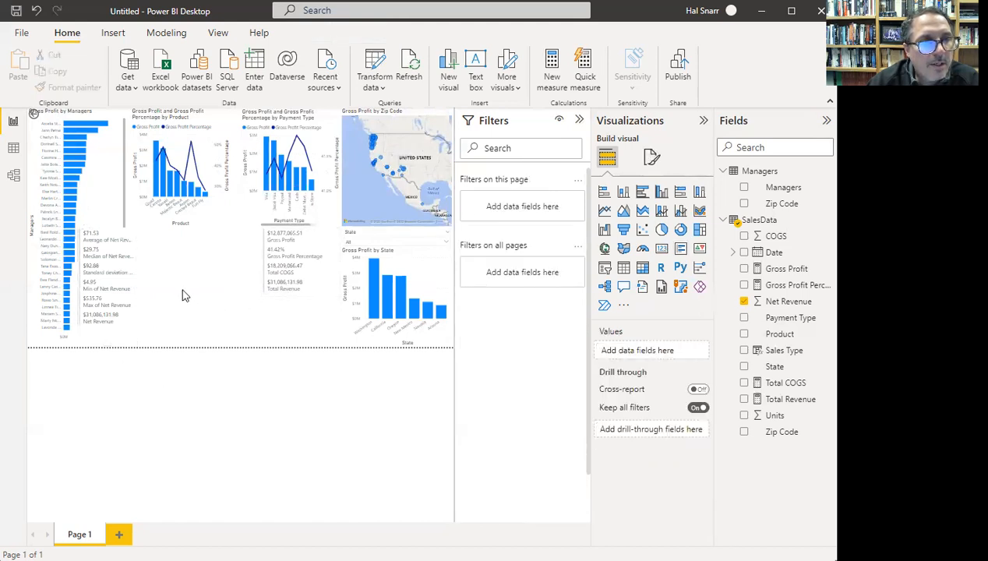
- Add a narrow multi-row card containing Total COGS
click(680, 250)
drag(231, 285, 195, 291)
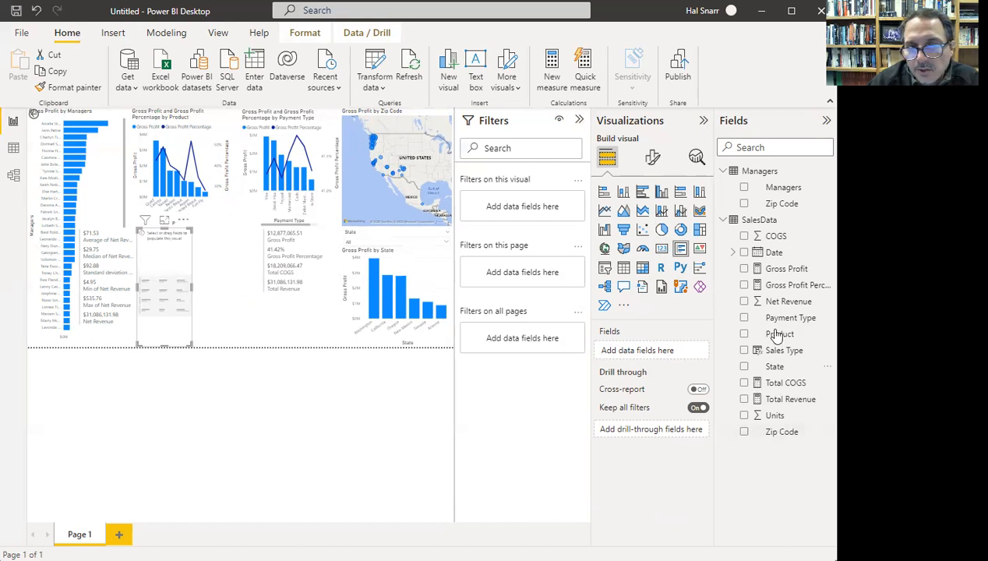
click(787, 383)
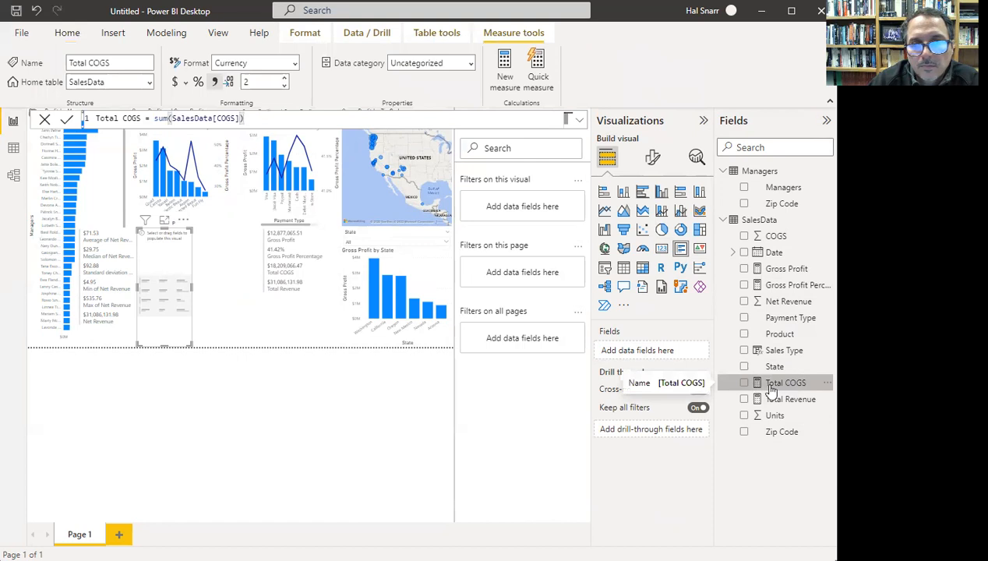
click(744, 384)
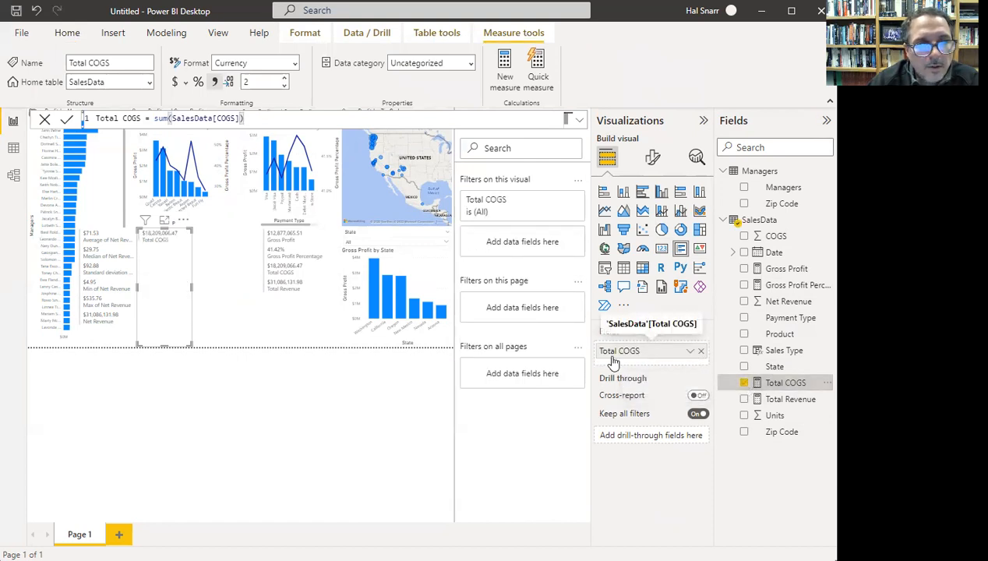
- Cross-filter the page to Washington, where Total COGS reads $4,920,864.83
mouse_move(145, 221)
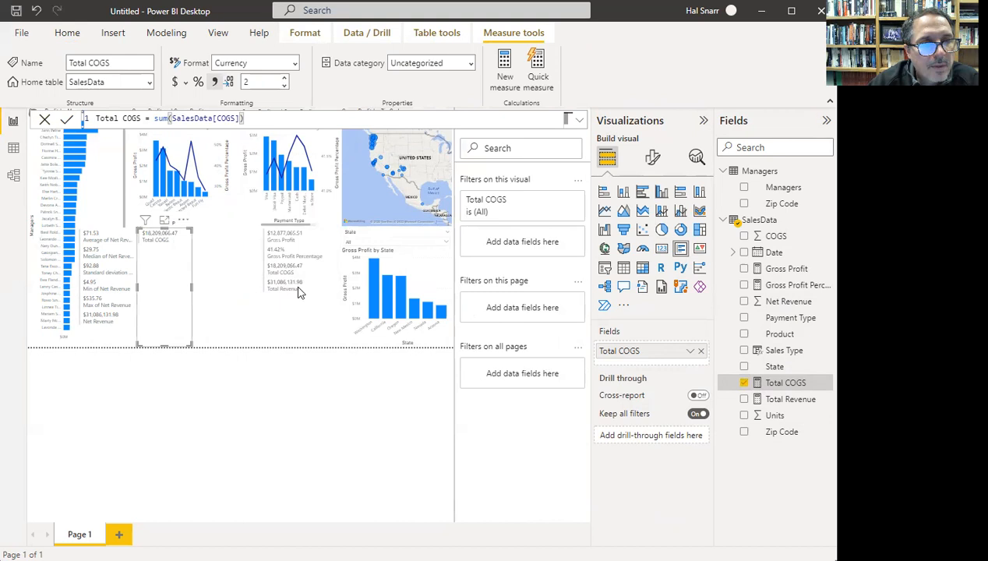
mouse_move(295, 272)
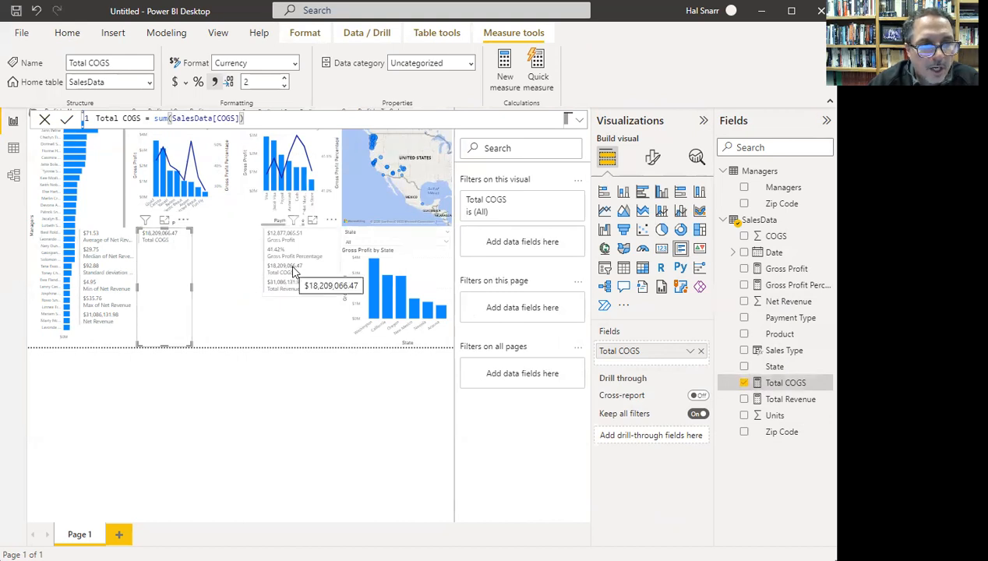
click(372, 287)
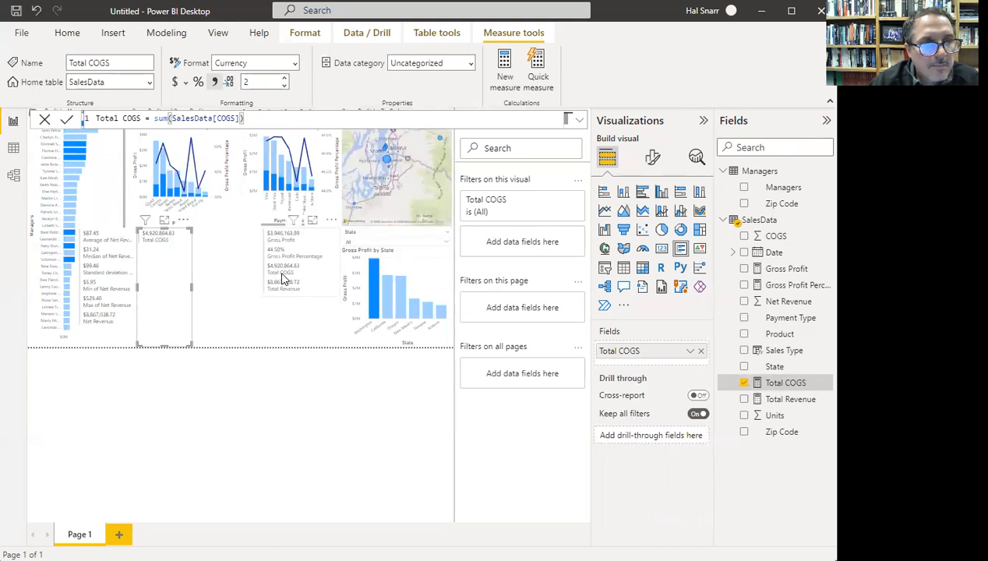
click(690, 350)
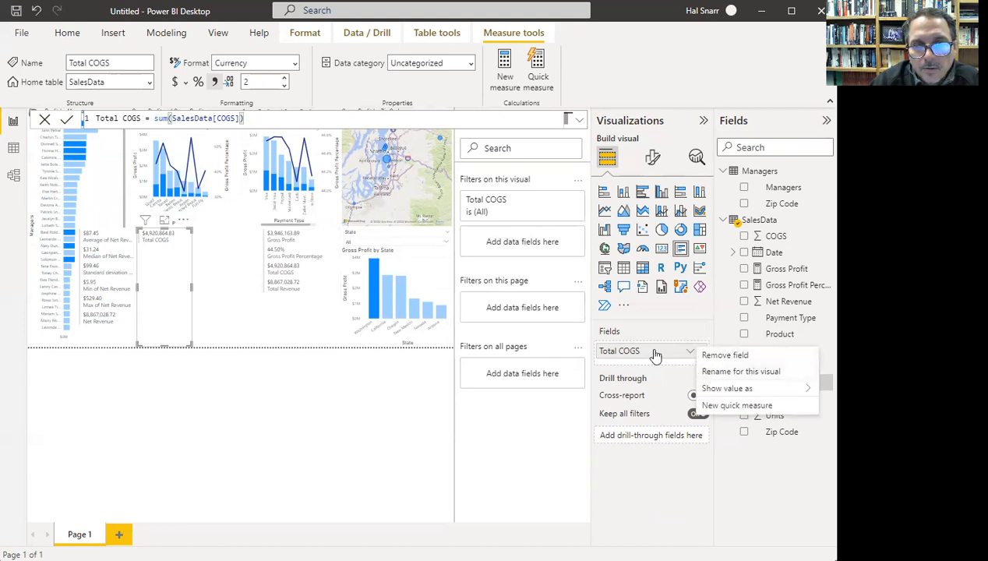
click(656, 356)
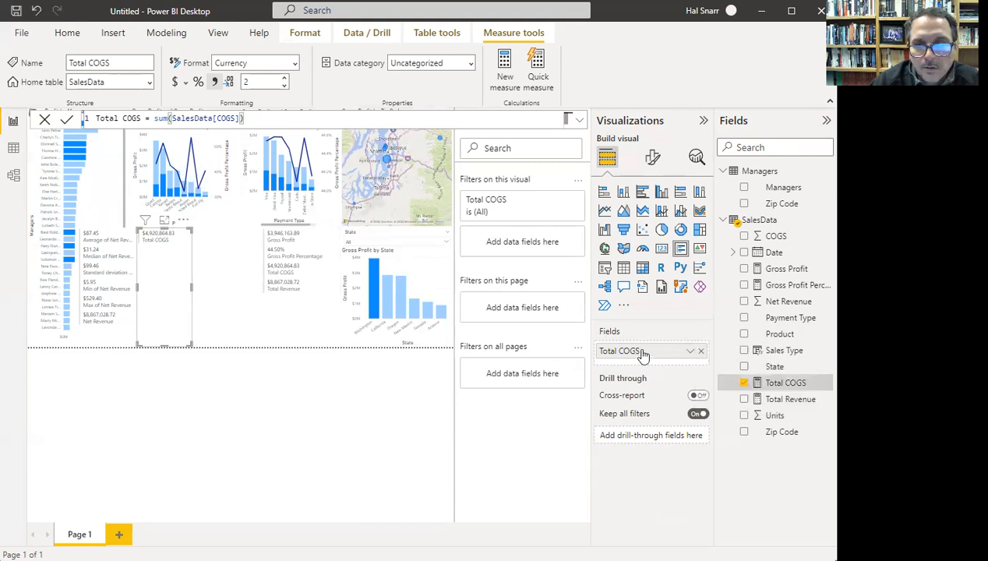
- Replace Total COGS with COGS averaged ($48.53) and add five more COGS copies
click(700, 353)
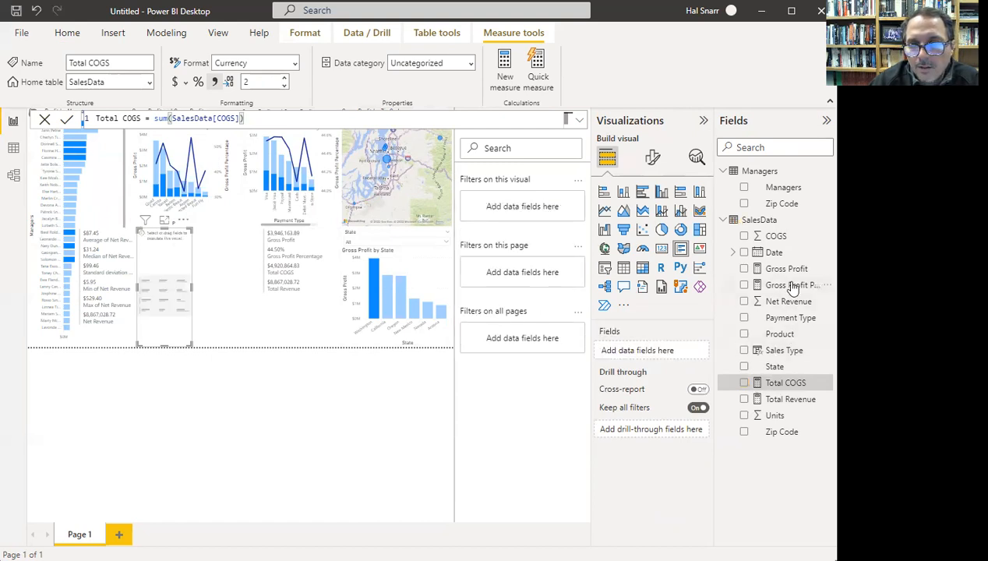
drag(733, 285, 654, 352)
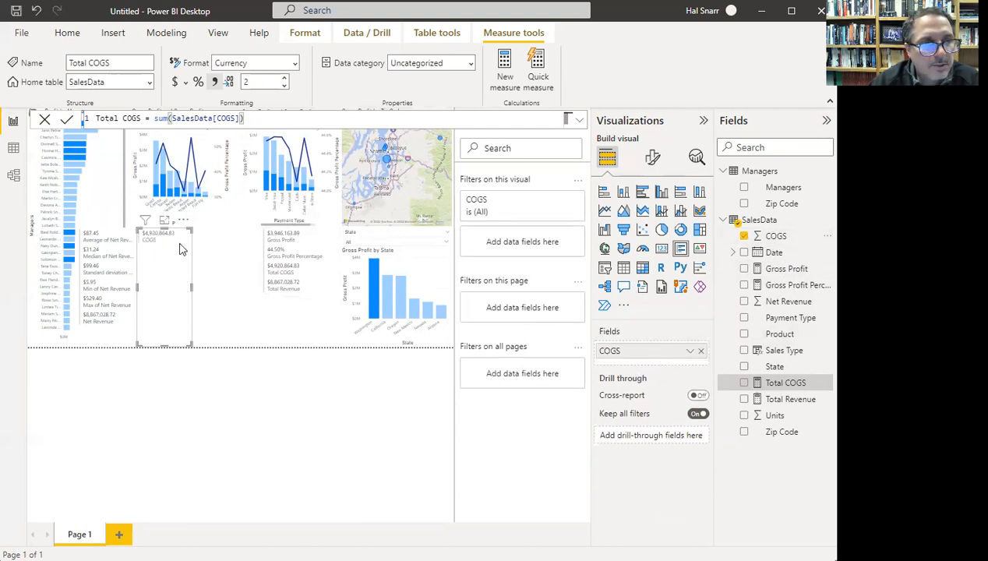
click(690, 352)
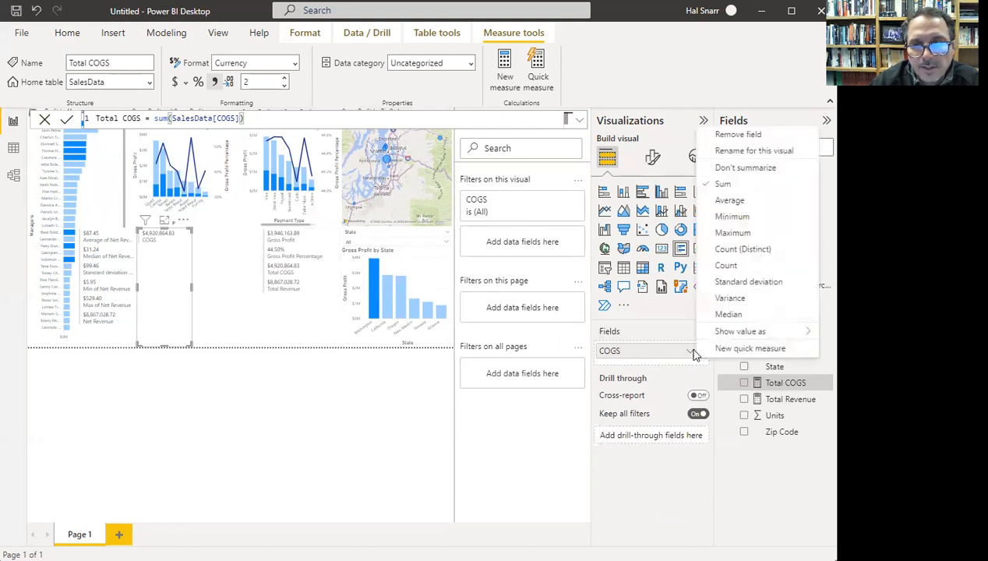
click(736, 201)
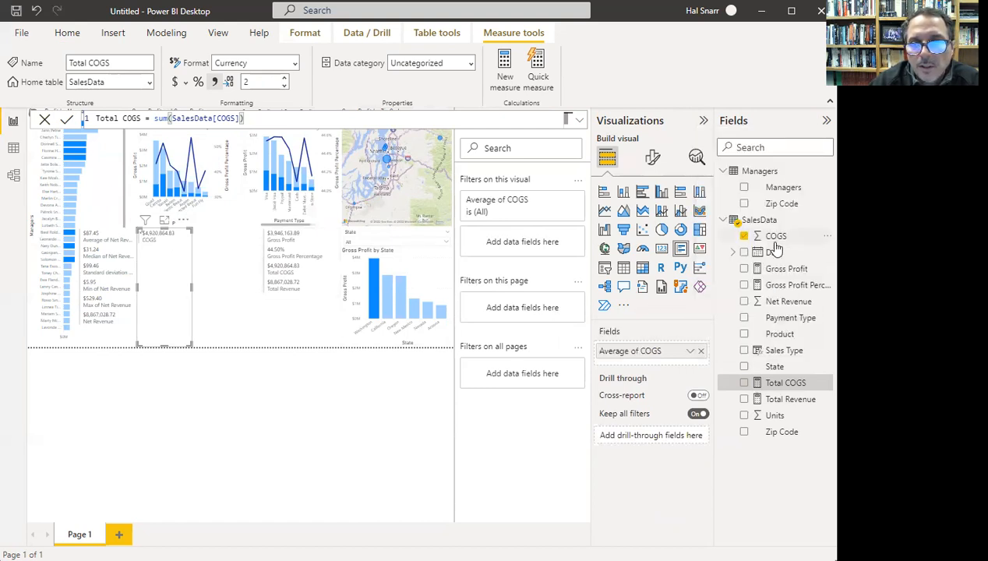
drag(777, 236, 656, 366)
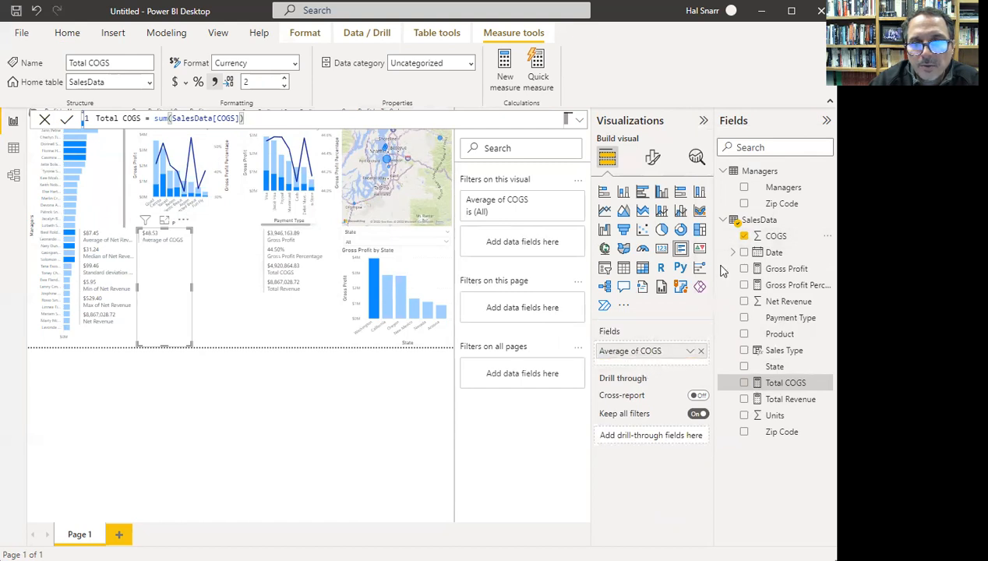
drag(770, 236, 656, 365)
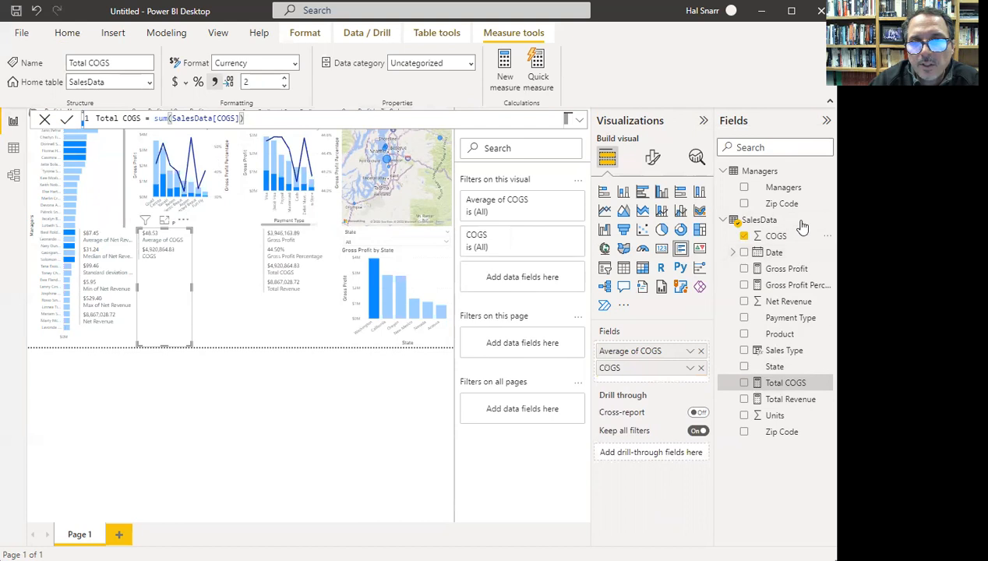
drag(775, 237, 663, 401)
drag(768, 238, 656, 419)
drag(778, 237, 668, 435)
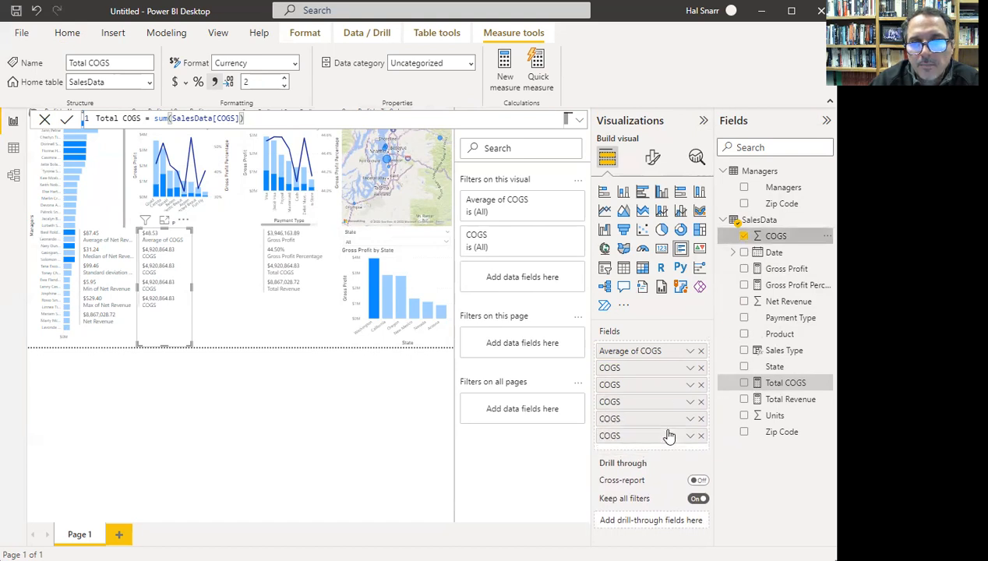
- Summarize the COGS copies as median $17.28, standard deviation $61.78, minimum $1.57, maximum, and Sum
click(691, 367)
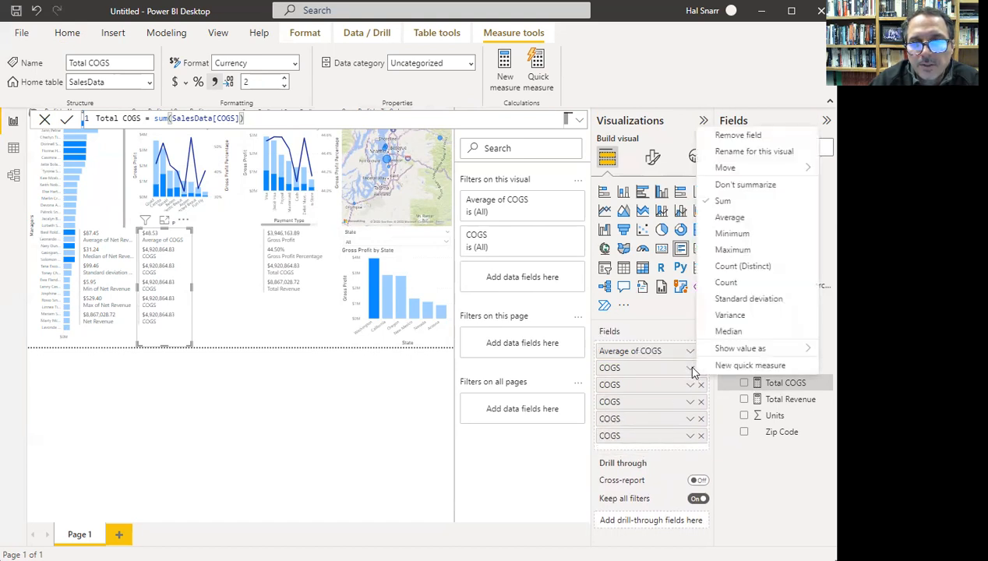
click(730, 333)
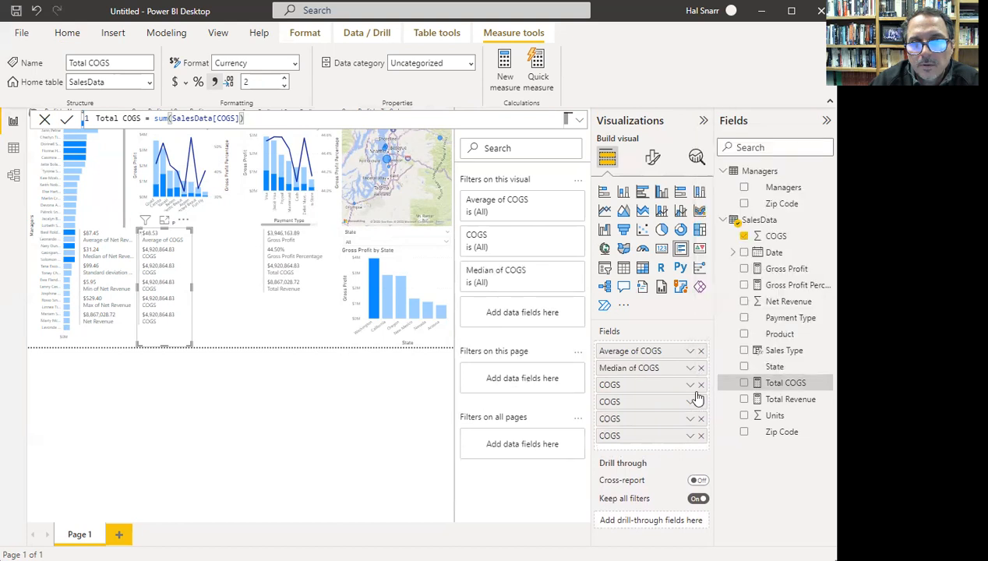
click(691, 386)
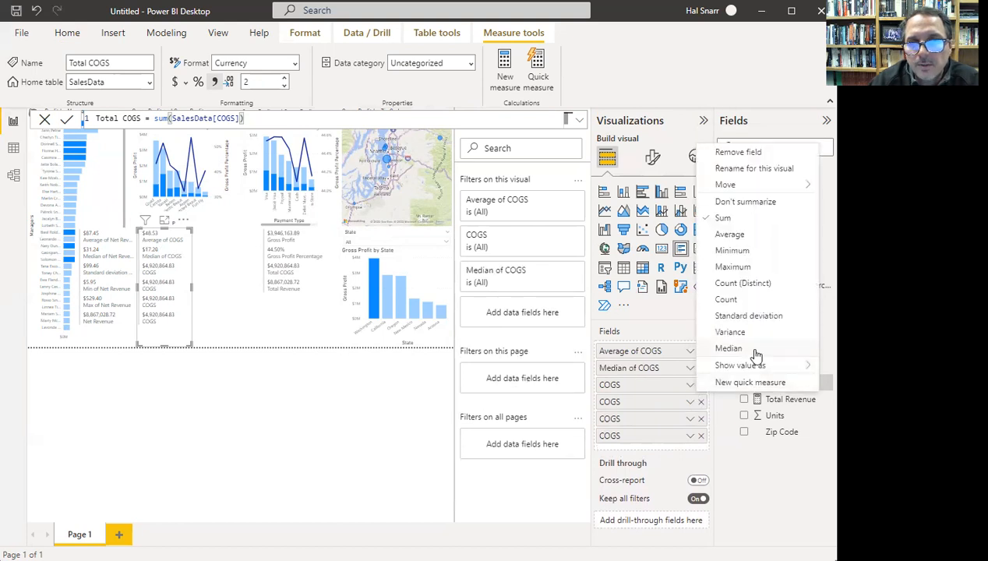
click(690, 402)
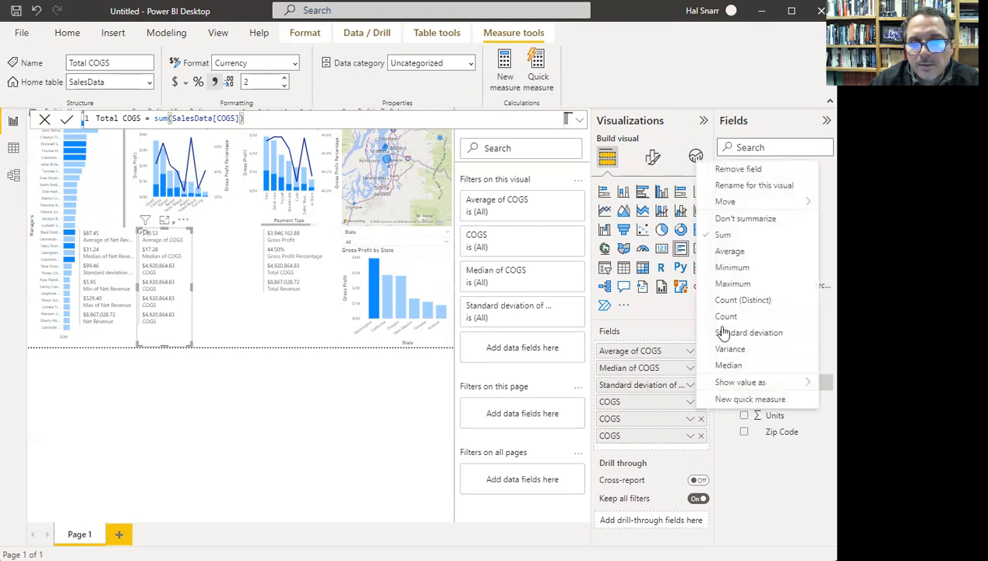
click(733, 268)
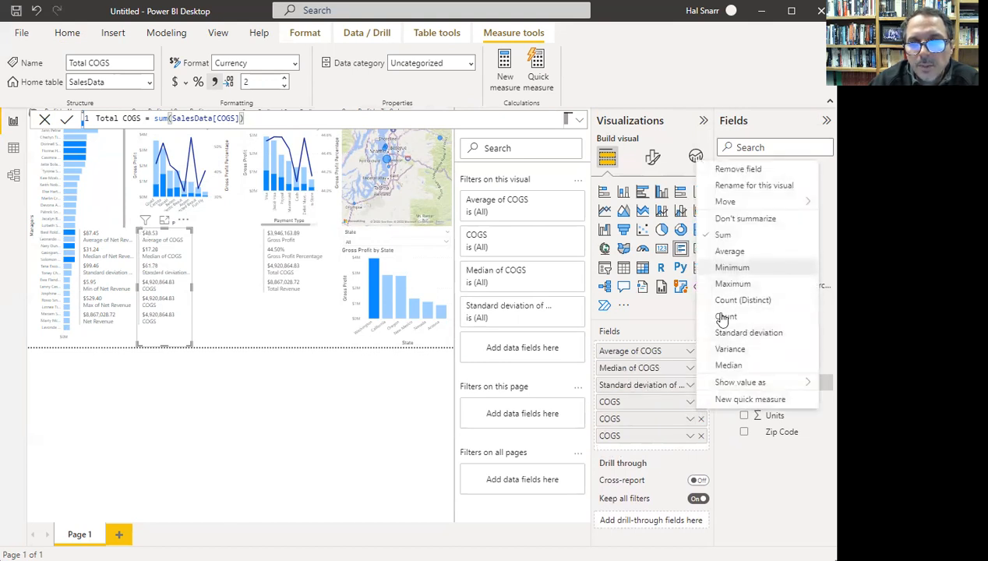
click(691, 419)
click(732, 301)
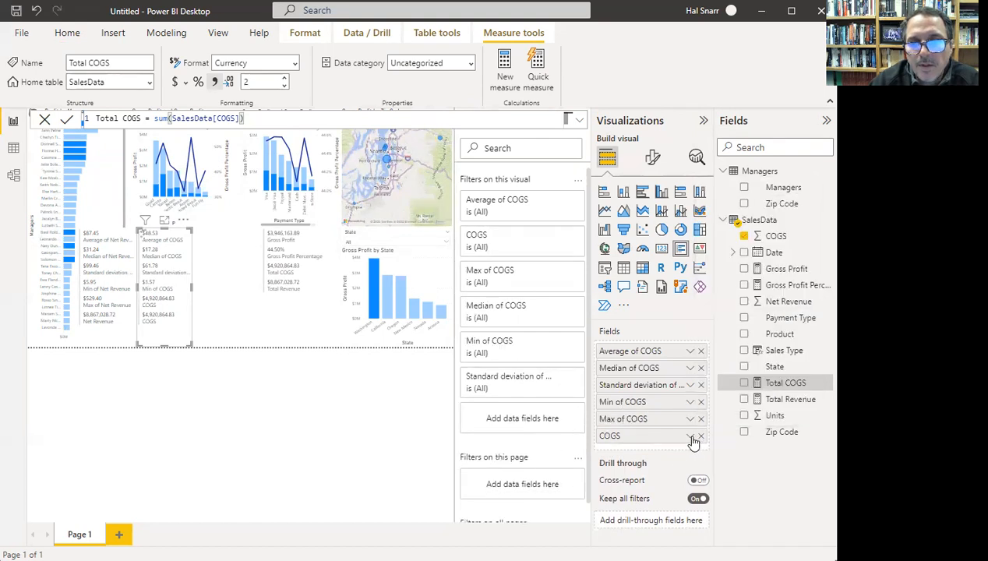
click(691, 436)
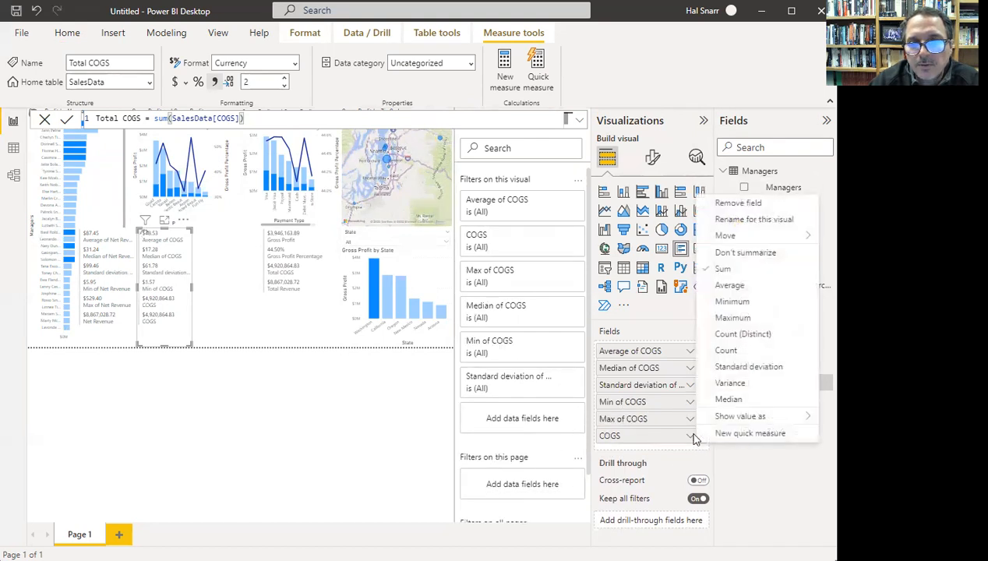
click(735, 271)
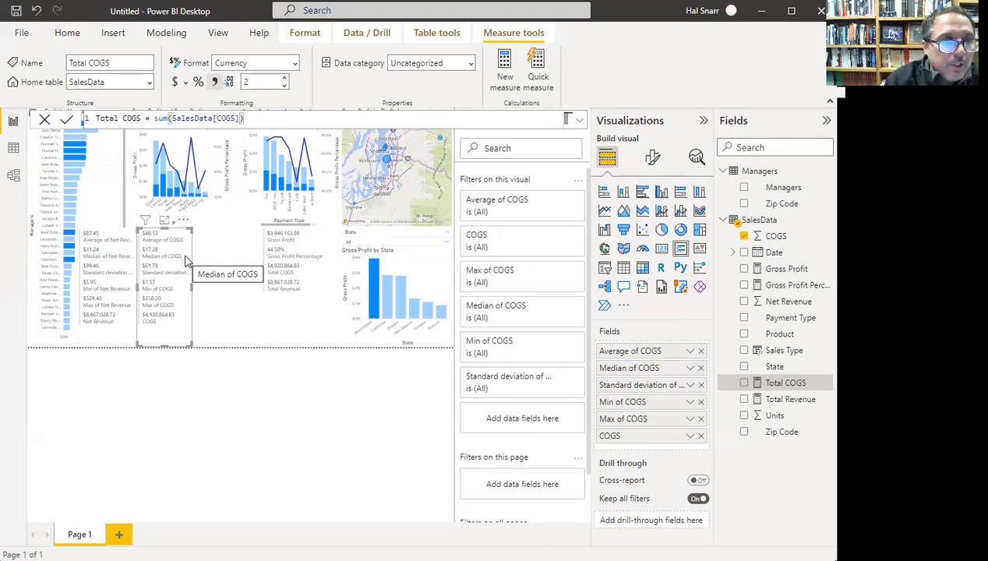
click(225, 301)
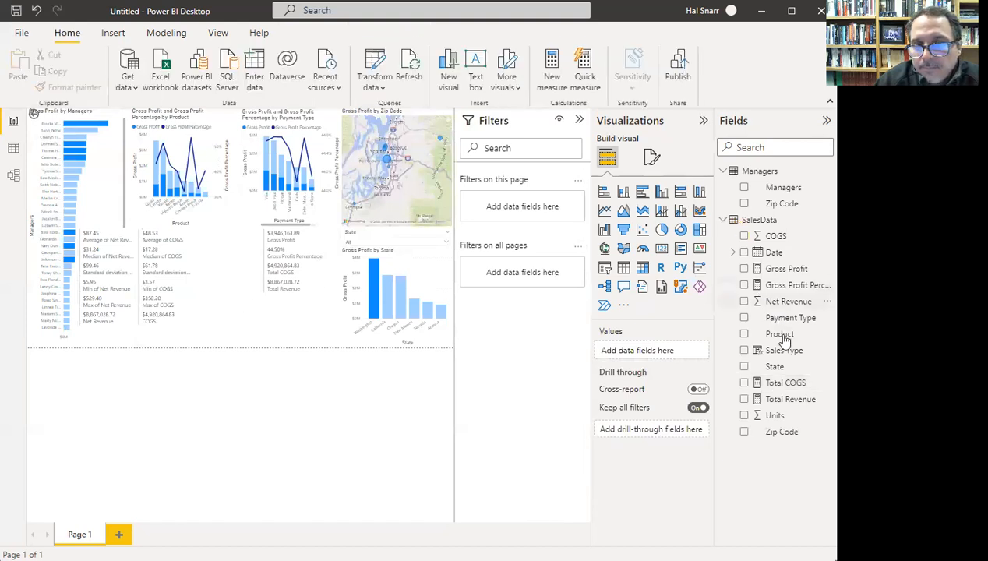
- Place a card beside the COGS card filled with Units fields, the first averaged to 2.98
click(680, 249)
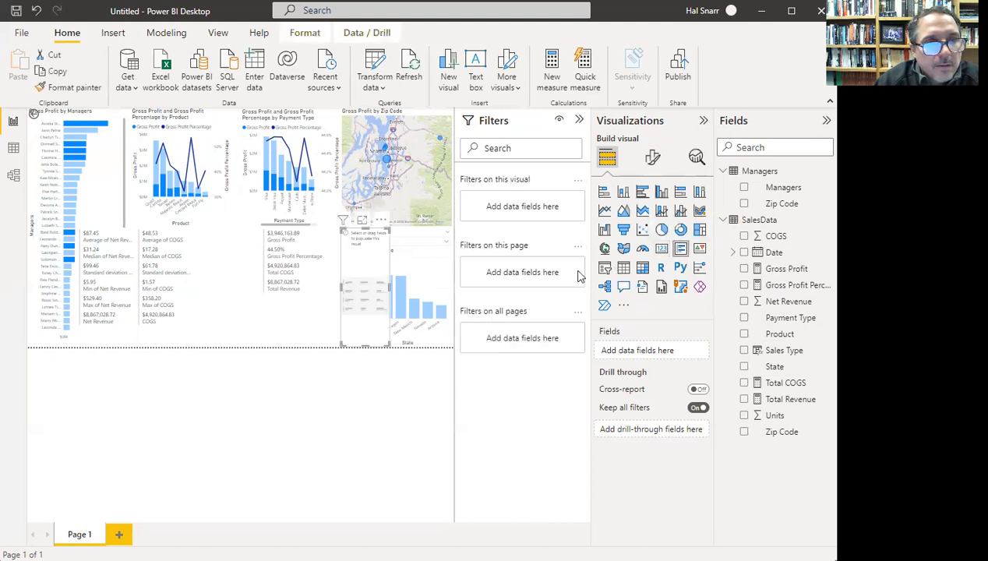
drag(380, 268, 231, 282)
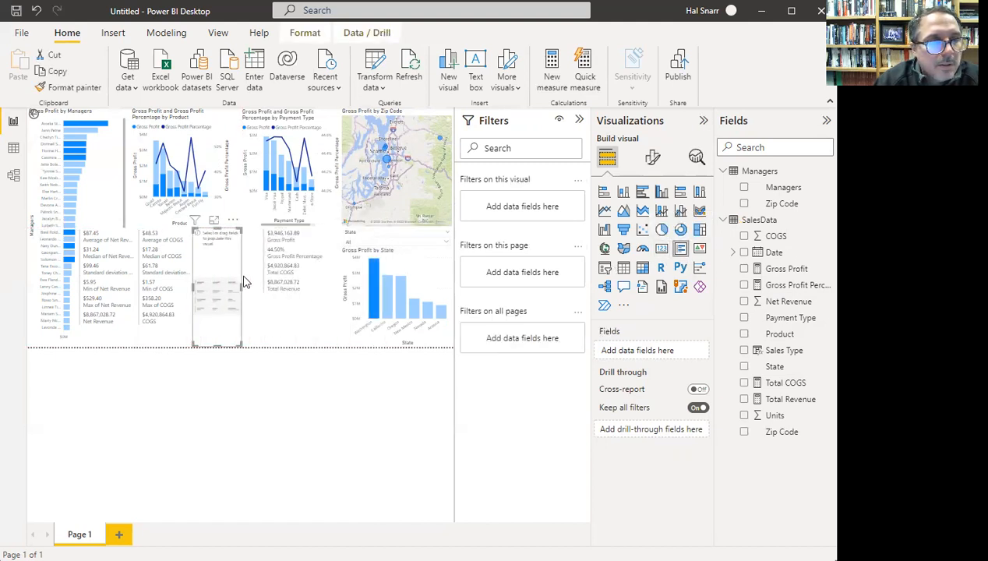
click(745, 417)
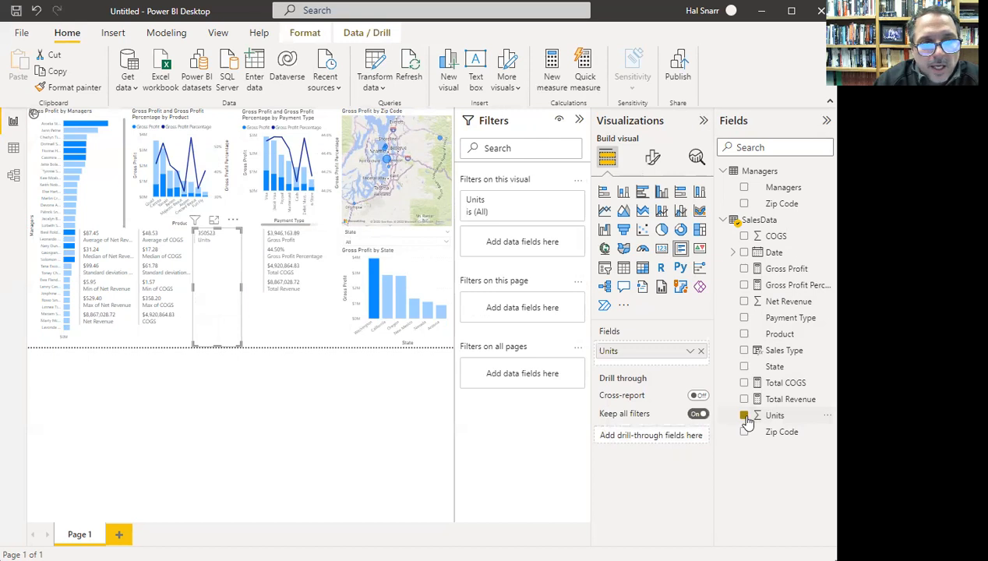
drag(772, 419, 672, 380)
drag(768, 419, 659, 385)
drag(774, 419, 680, 422)
click(690, 352)
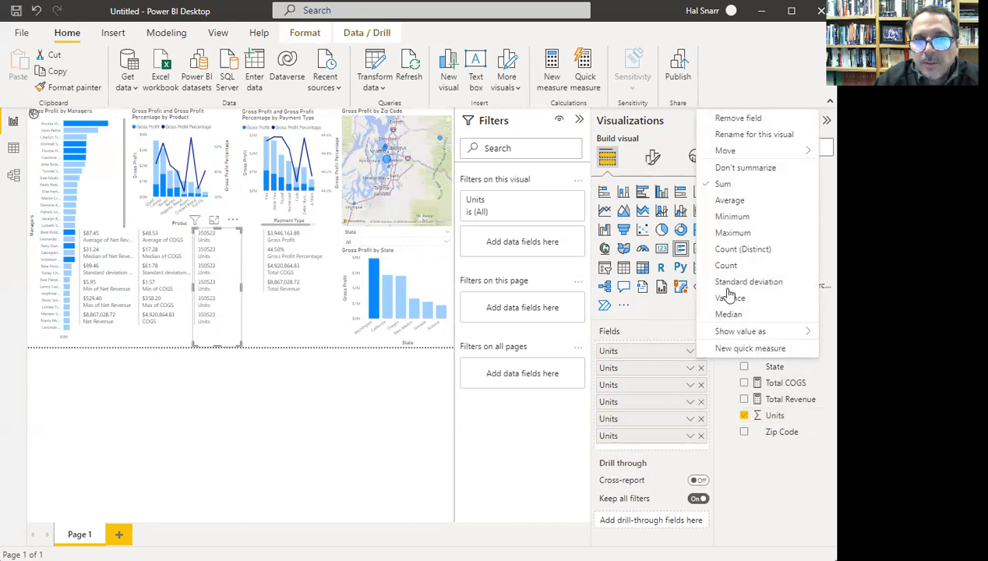
click(732, 201)
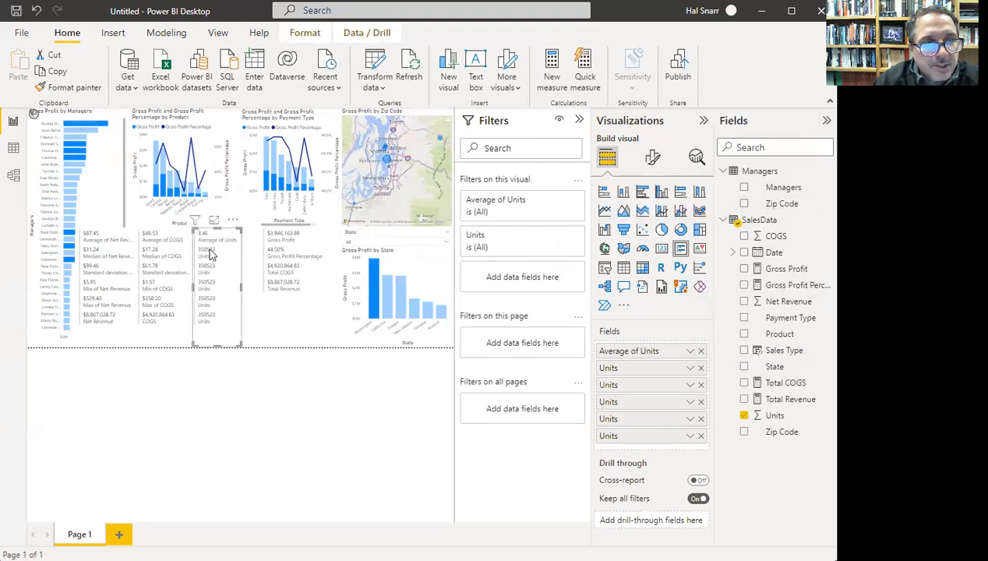
click(316, 294)
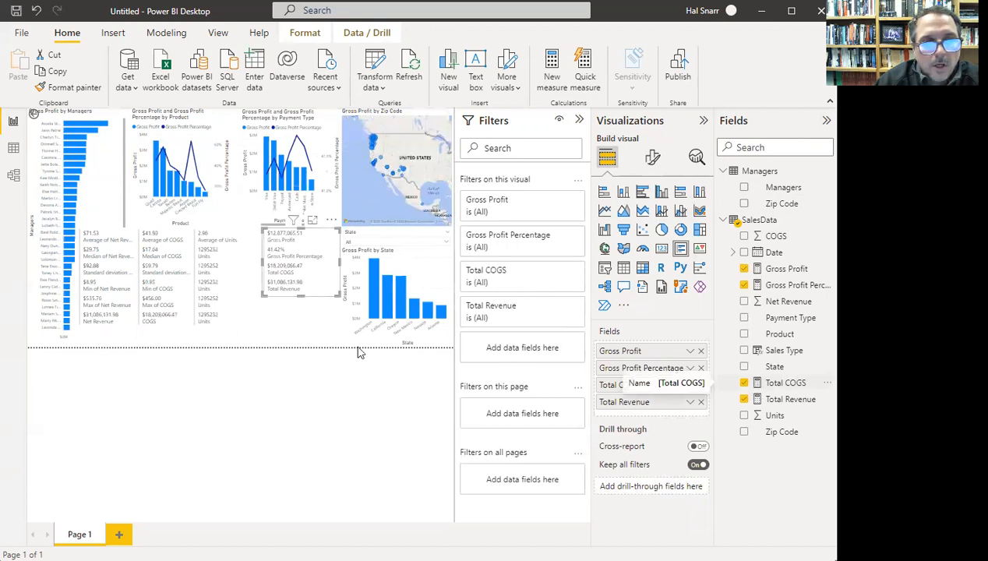
- Set the Units copies to median 1, standard deviation 3.60, minimum 1, maximum 15, keeping the last as Sum
click(238, 279)
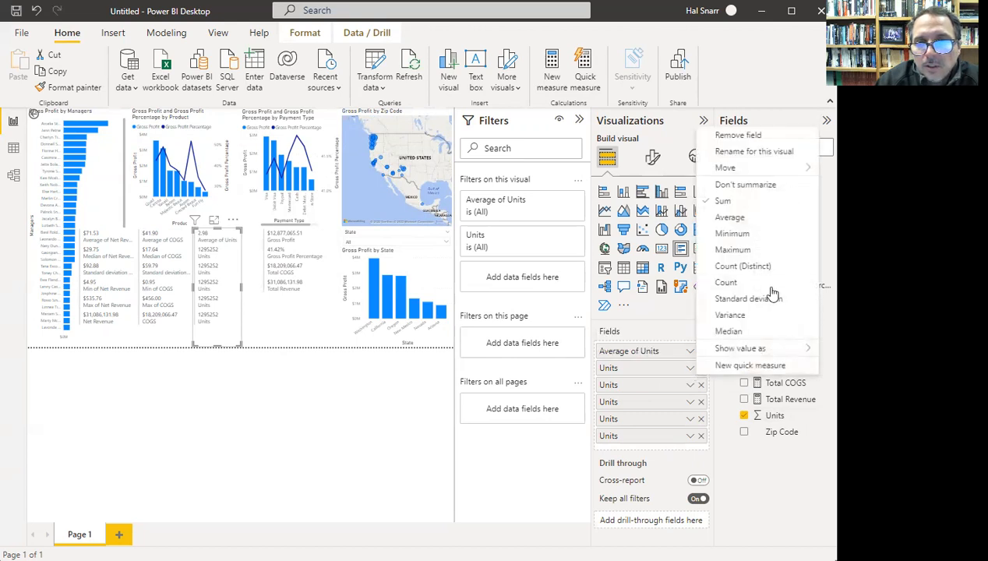
click(737, 329)
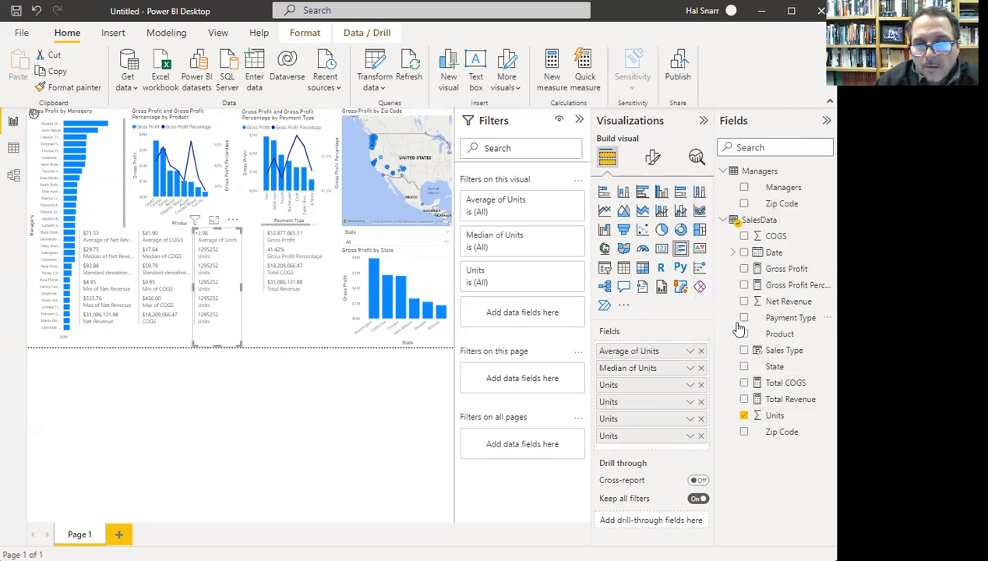
click(690, 386)
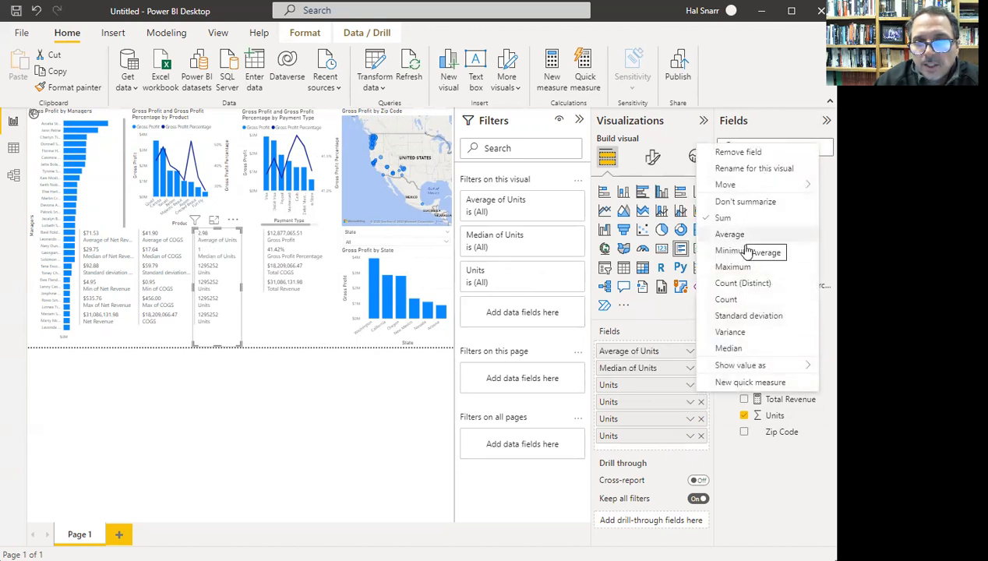
click(749, 316)
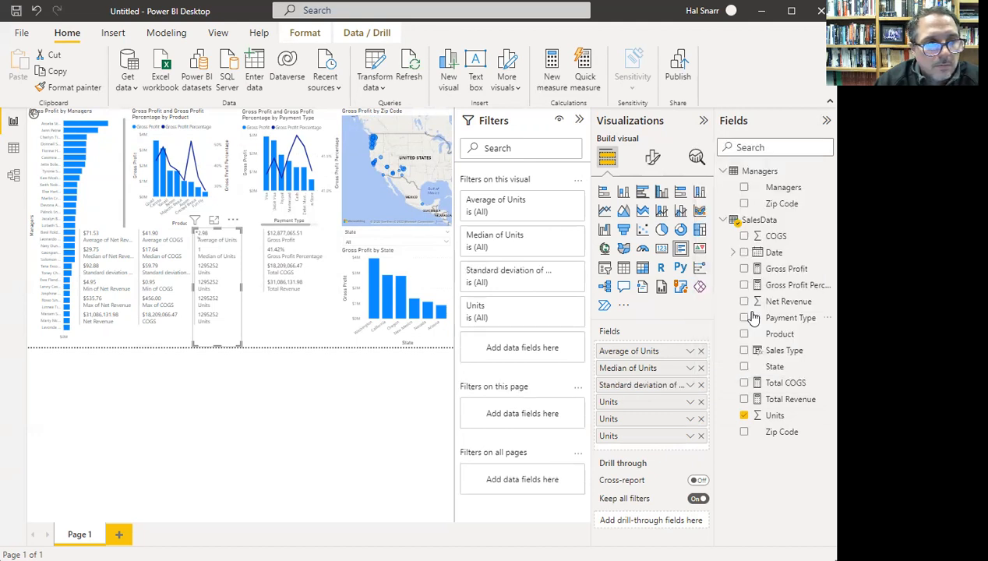
click(692, 405)
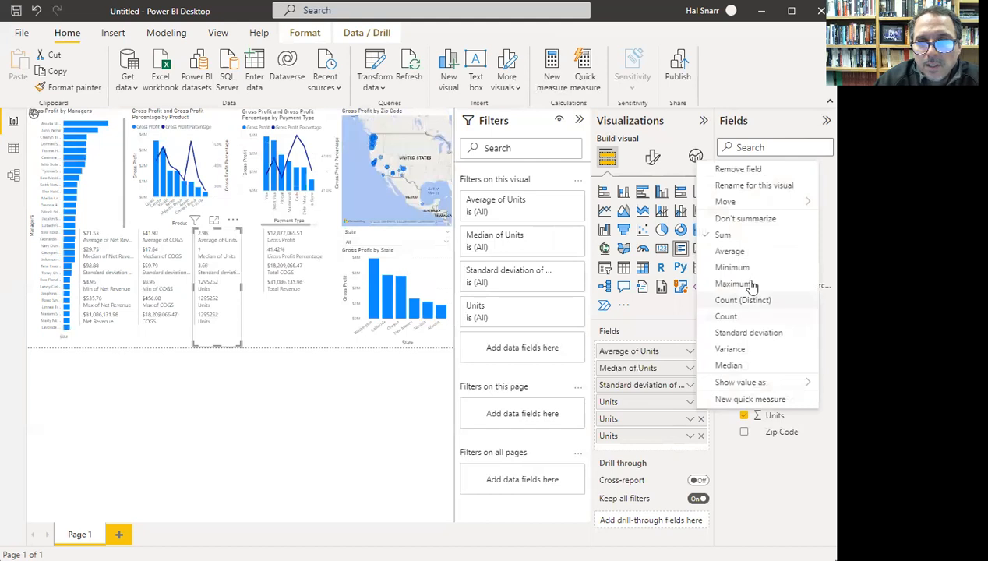
key(Return)
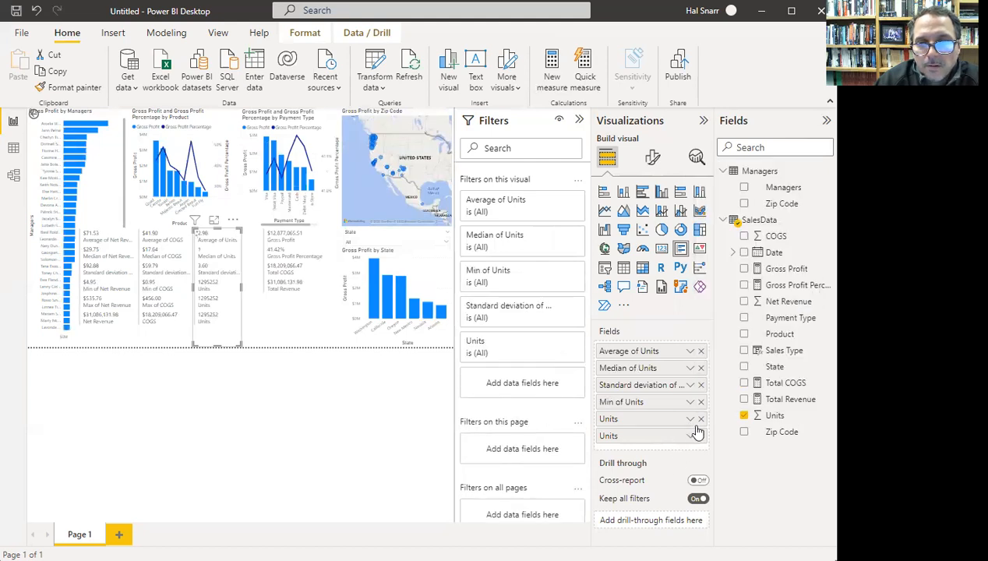
click(692, 420)
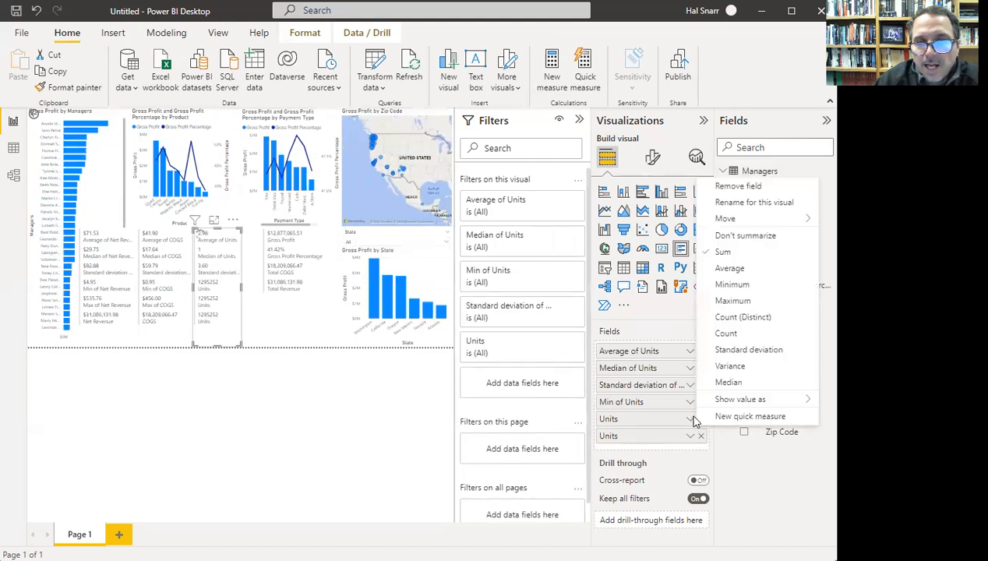
click(740, 301)
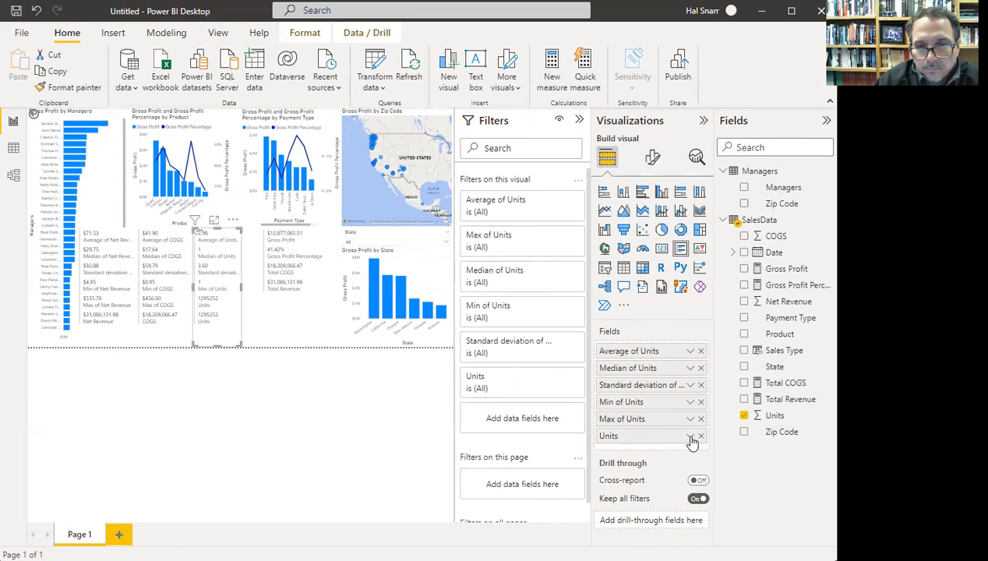
click(691, 438)
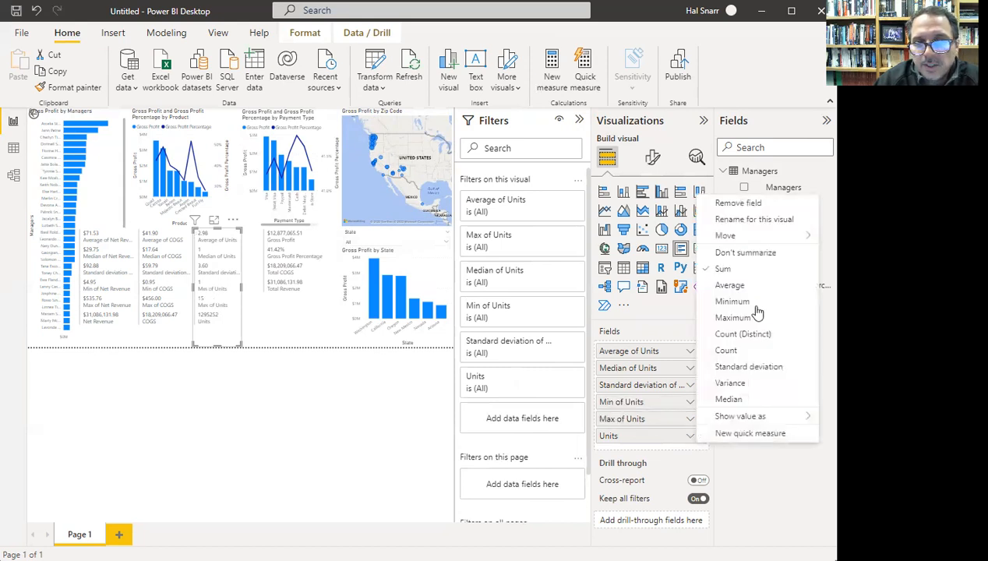
click(728, 270)
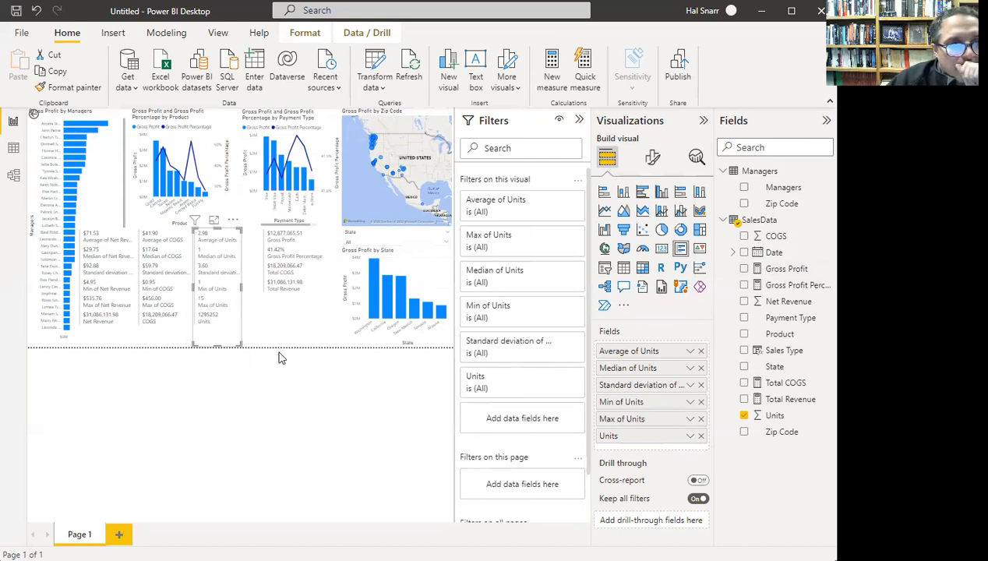
- Drag the Gross Profit card left until it snaps in line beside the Units card
click(324, 239)
drag(323, 238, 310, 249)
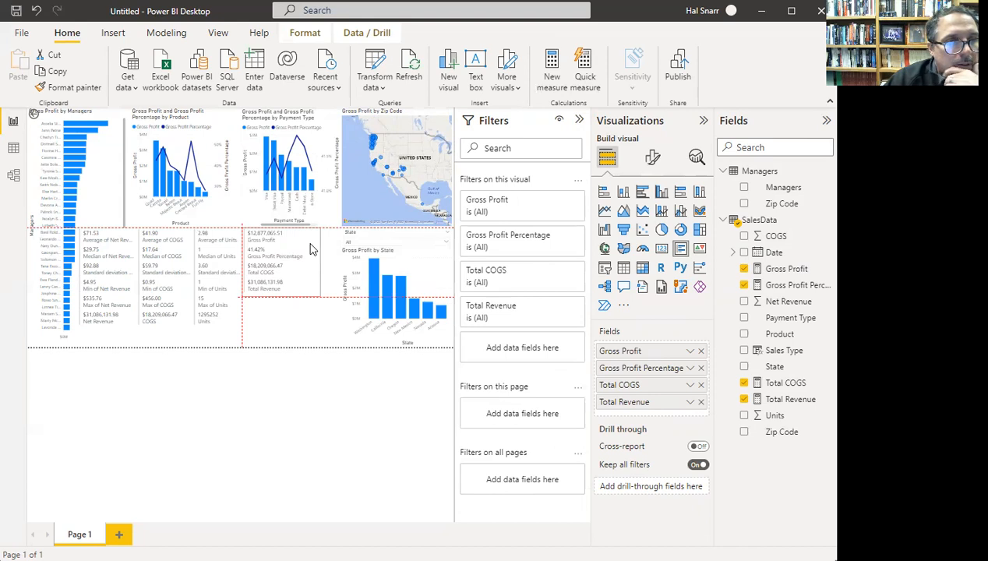
drag(310, 249, 310, 250)
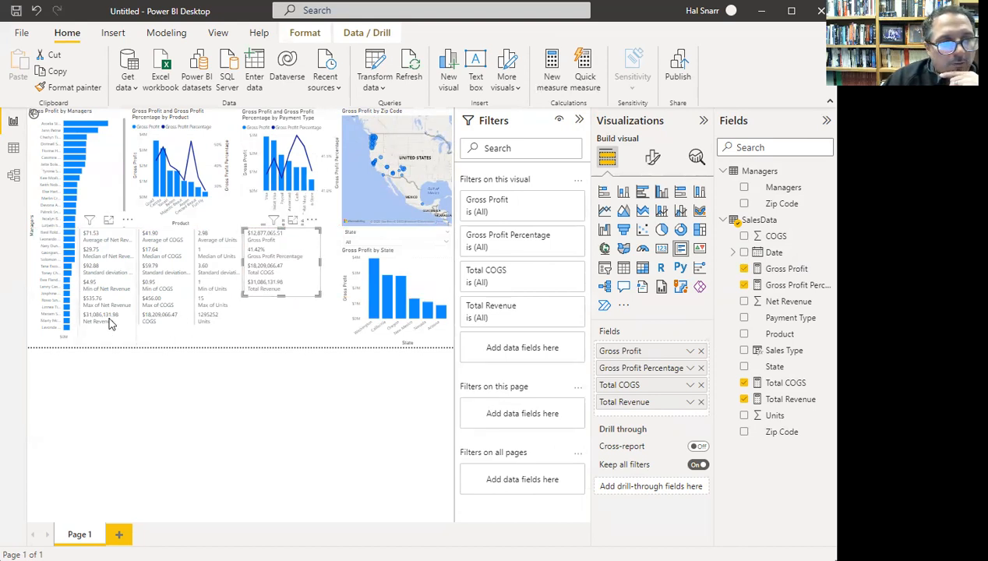
- Remove the Net Revenue and COGS totals from their stat cards' Fields wells
click(109, 324)
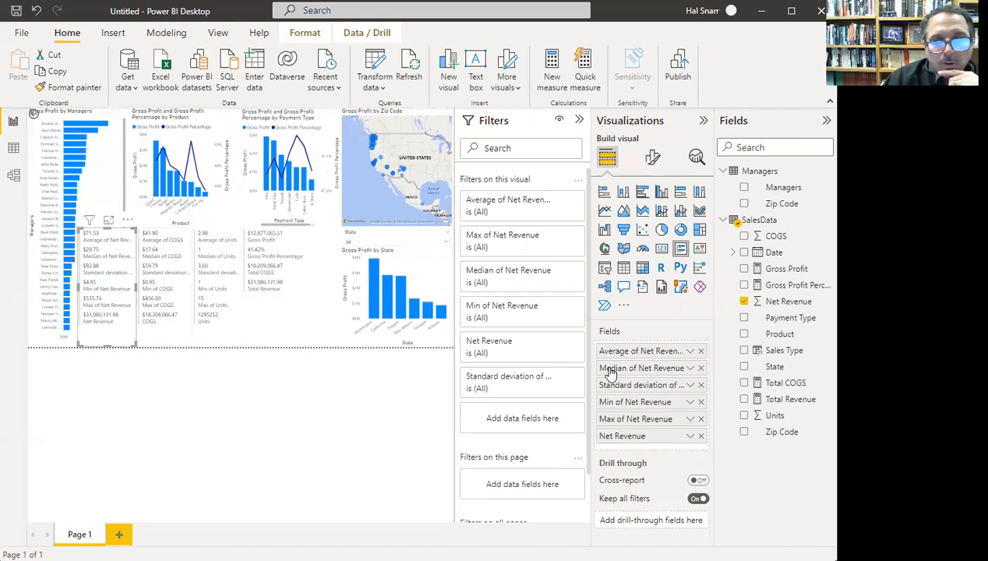
click(701, 437)
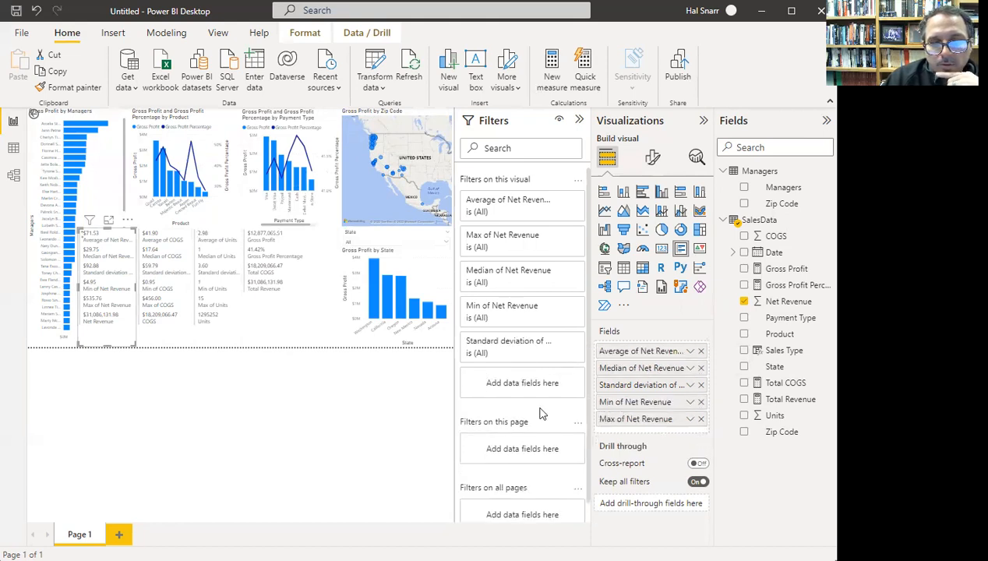
click(162, 338)
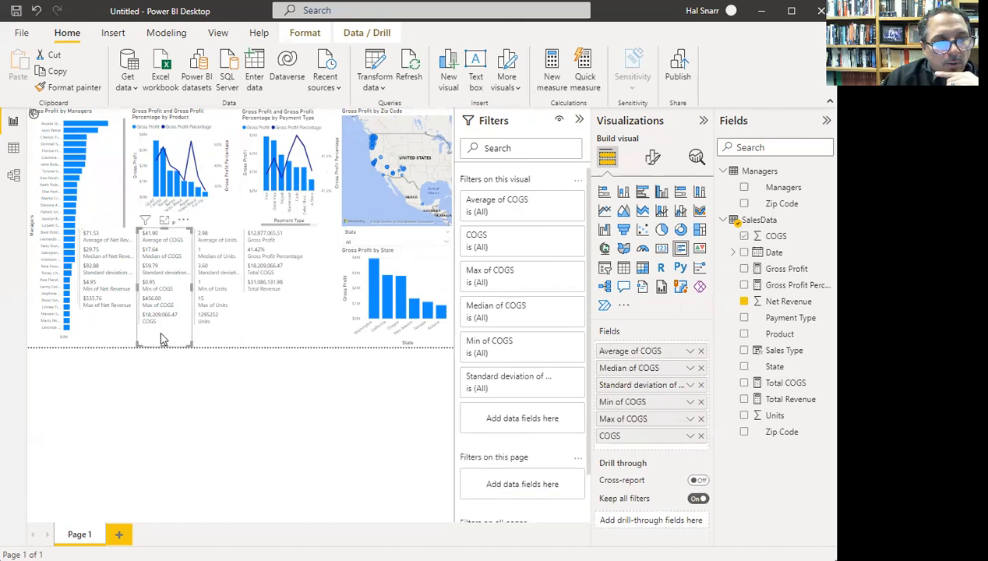
click(700, 437)
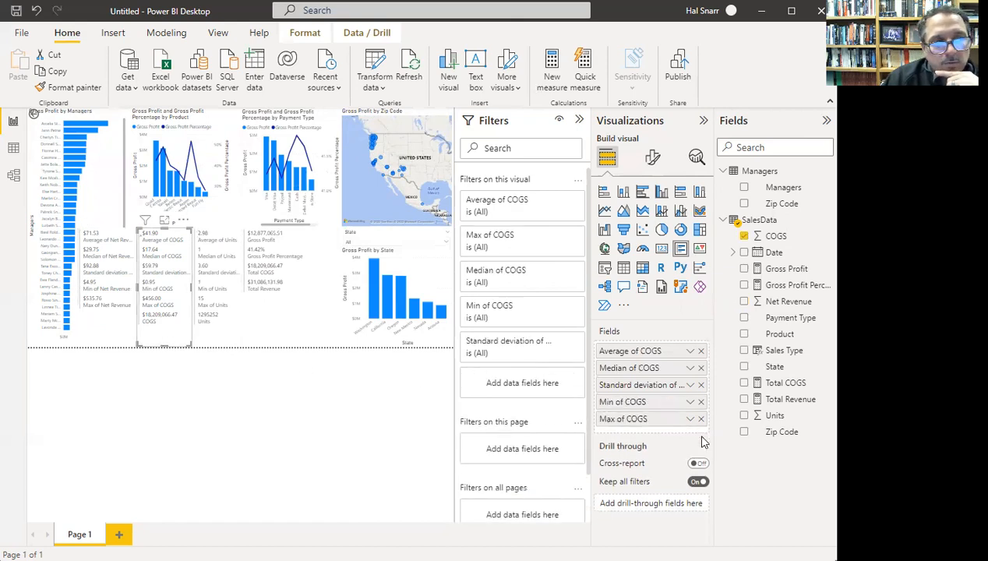
- Move the Units card to the left and the COGS card right into the gap
click(209, 329)
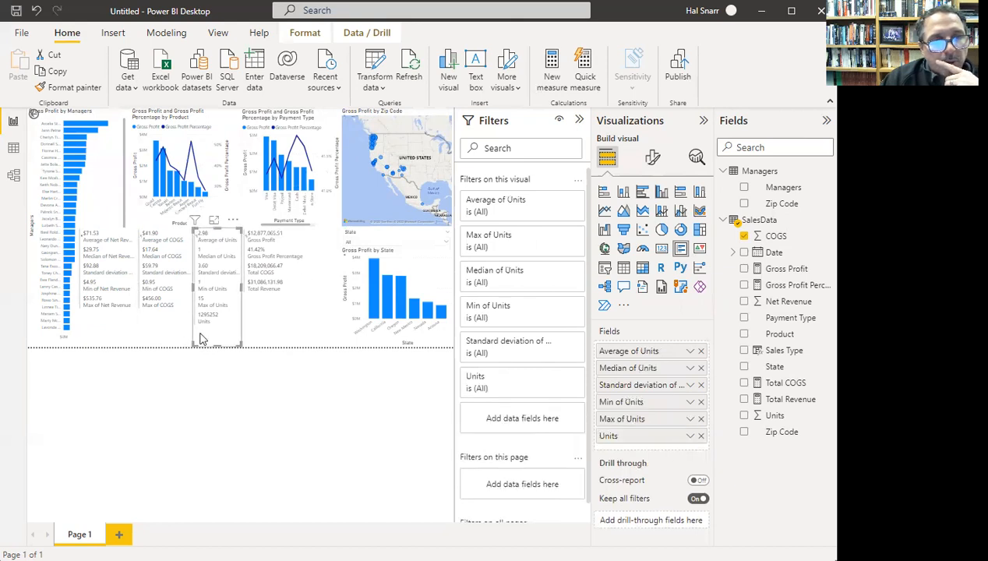
drag(142, 285, 100, 287)
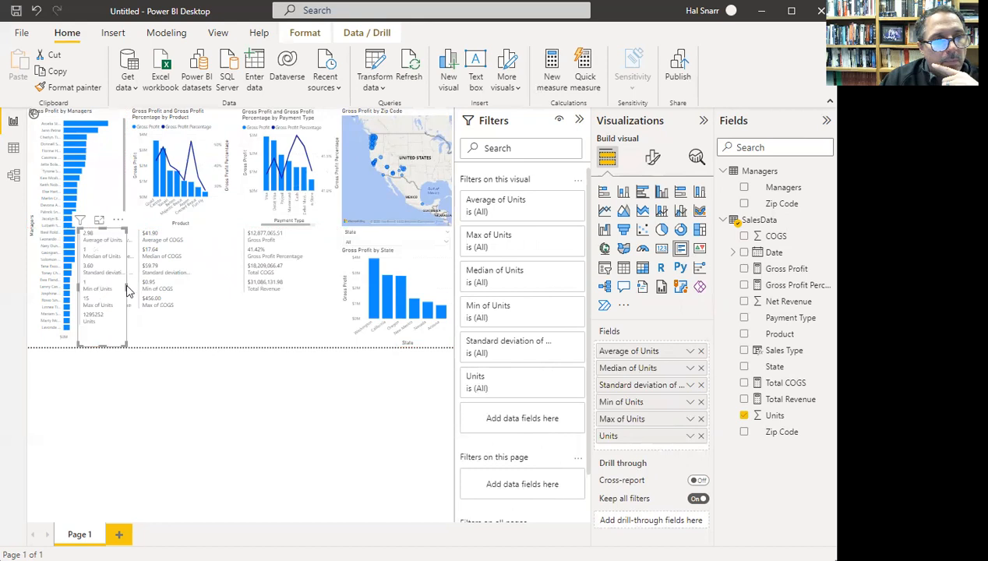
drag(167, 289, 217, 290)
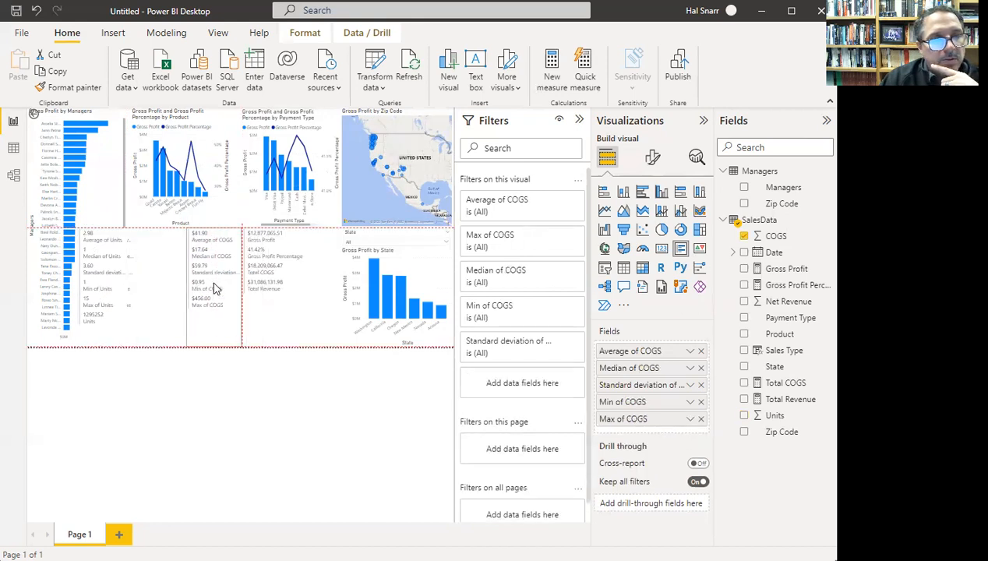
- Rearrange the cards so Units sits leftmost with Net Revenue placed between Units and COGS
click(134, 280)
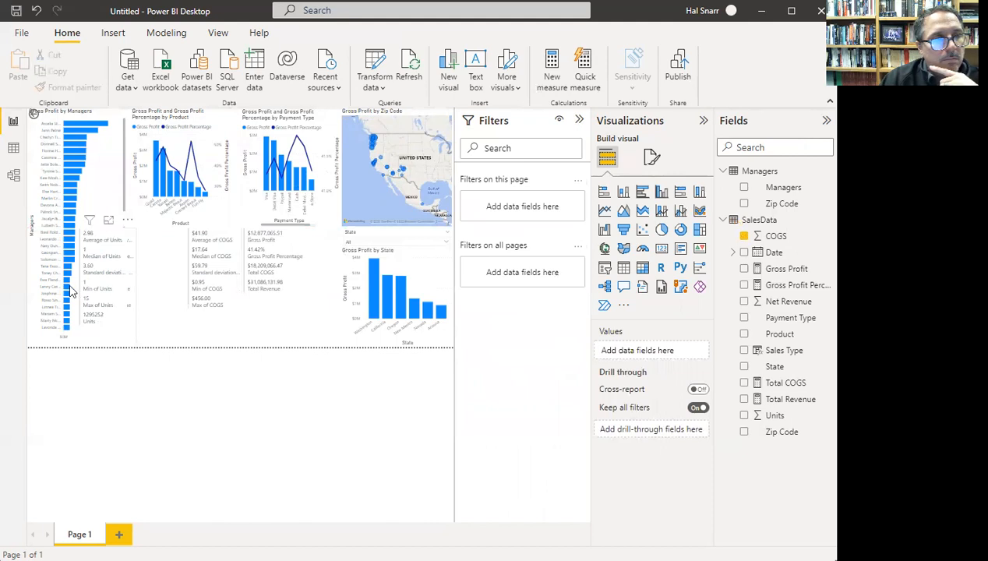
click(46, 287)
drag(117, 287, 117, 283)
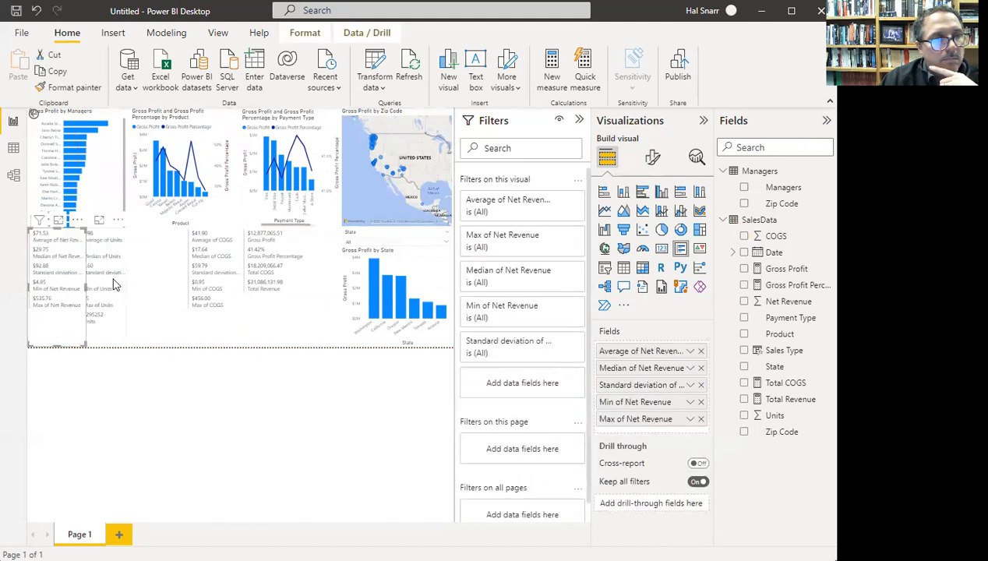
click(113, 285)
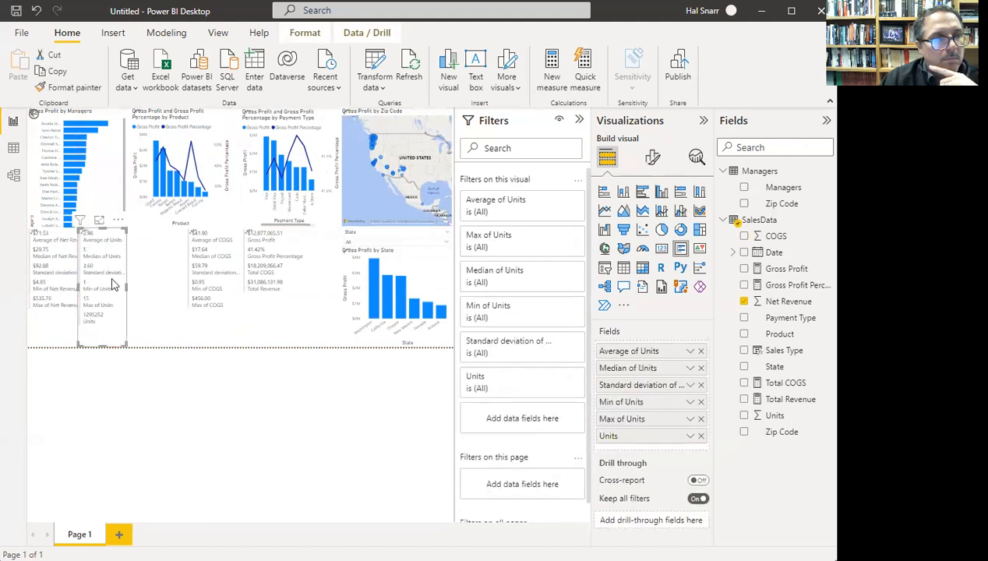
drag(47, 283, 106, 317)
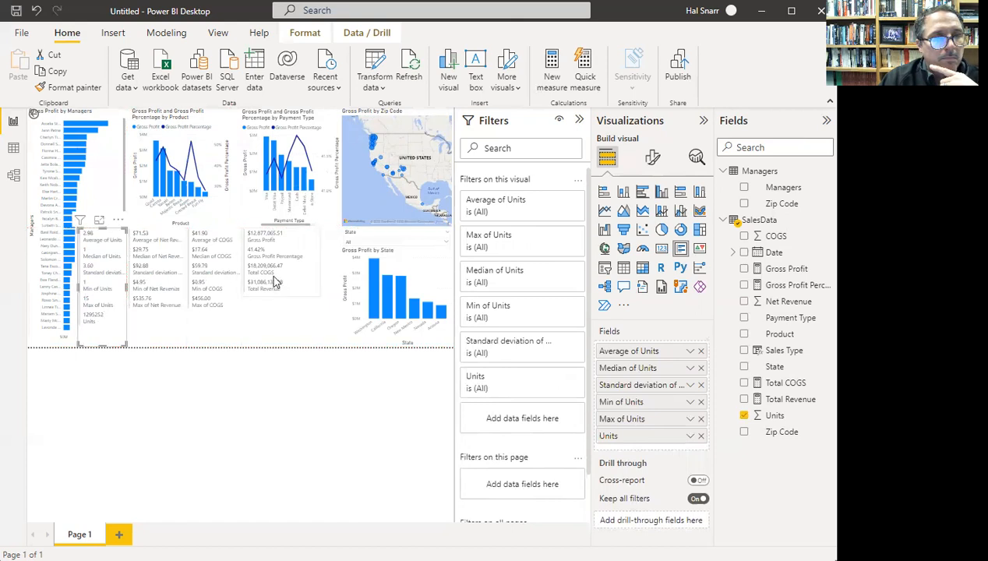
mouse_move(285, 275)
mouse_down()
mouse_move(295, 278)
mouse_move(261, 266)
mouse_move(281, 270)
mouse_up()
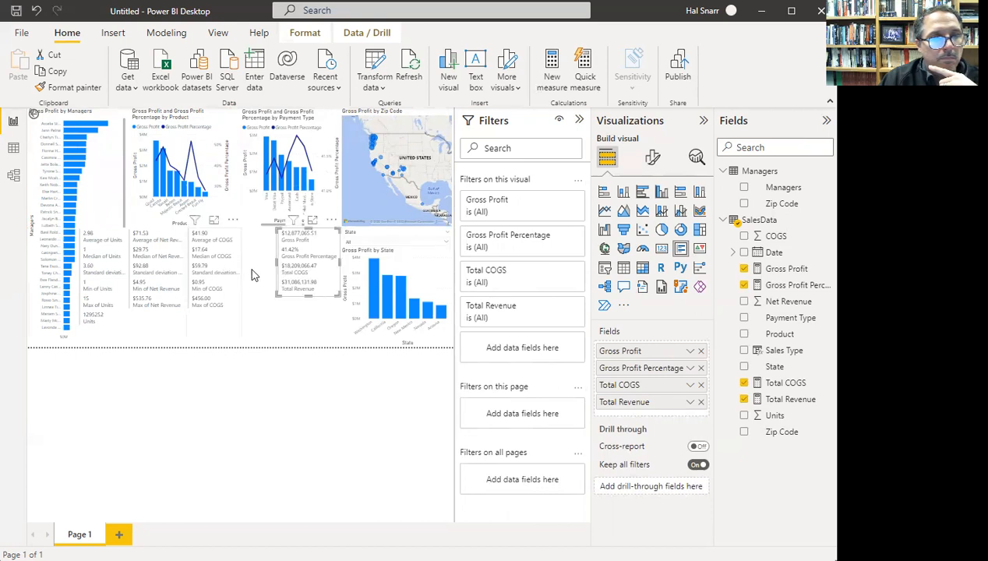
click(251, 275)
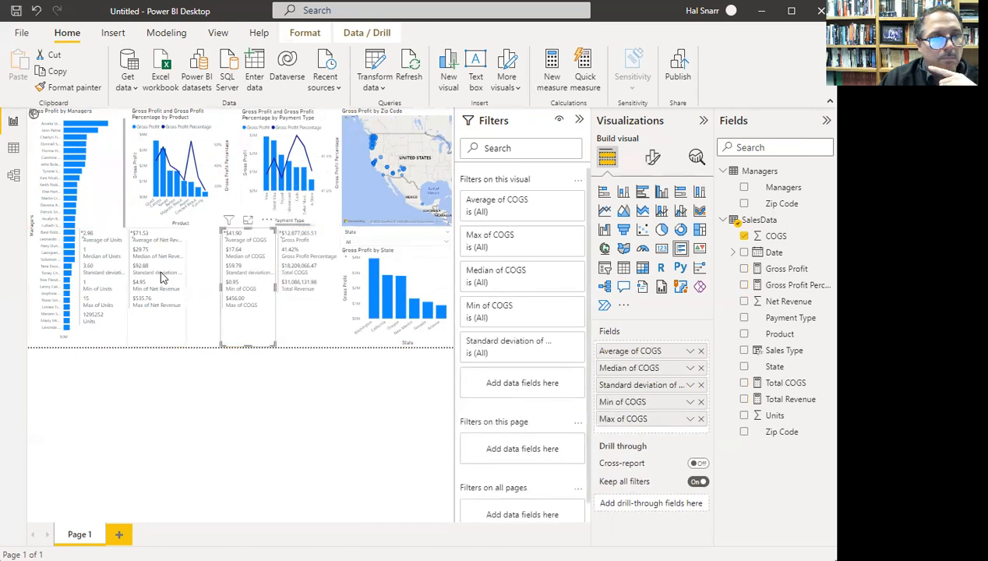
drag(162, 278, 196, 275)
click(139, 278)
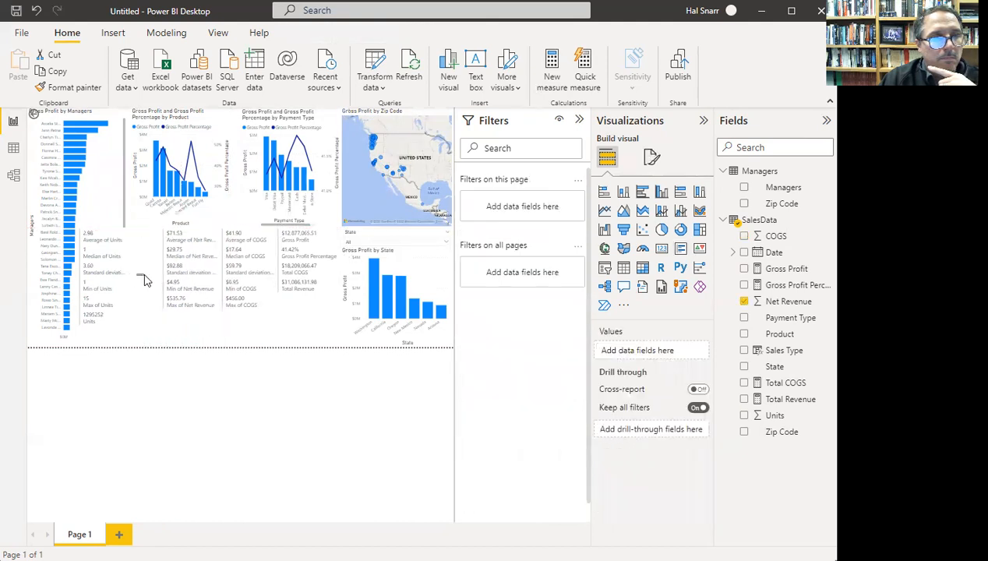
drag(112, 275, 142, 276)
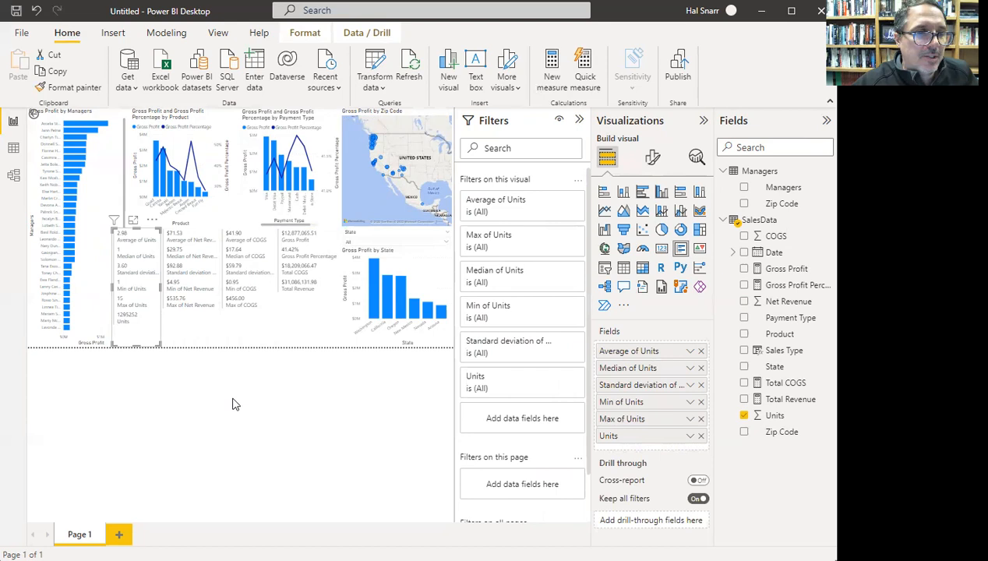
- Check the Net Revenue and COGS card positions, then deselect all cards
click(203, 340)
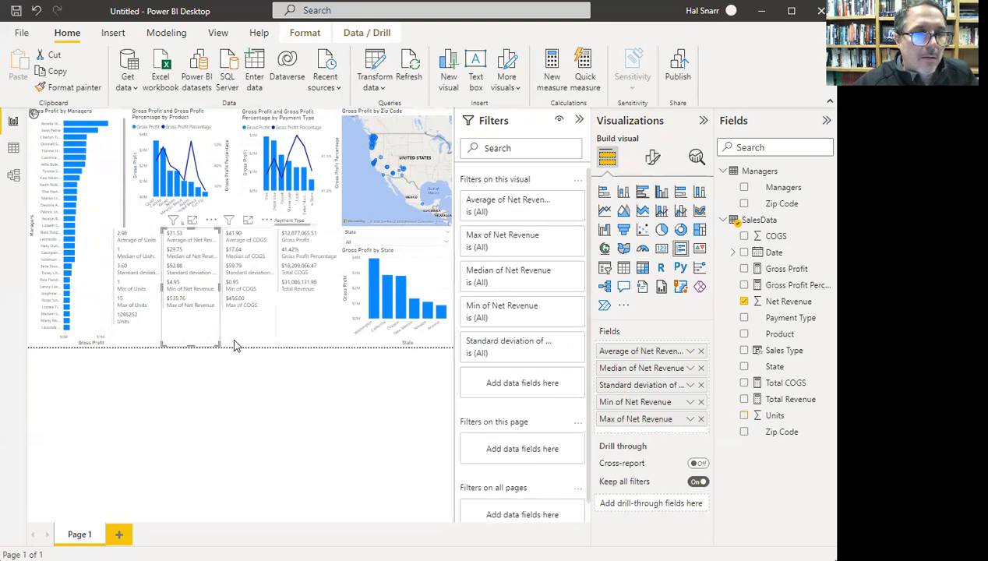
click(258, 328)
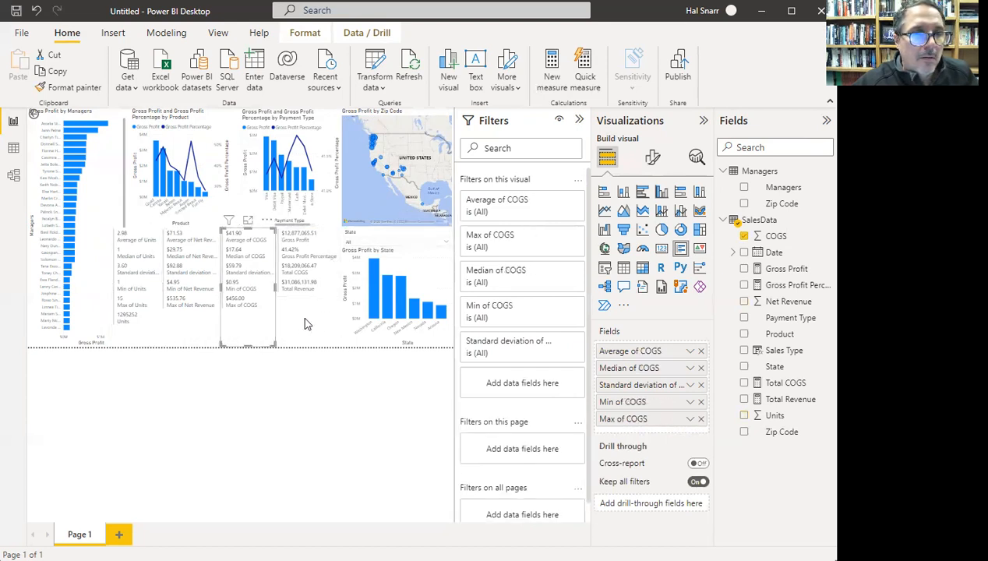
click(304, 351)
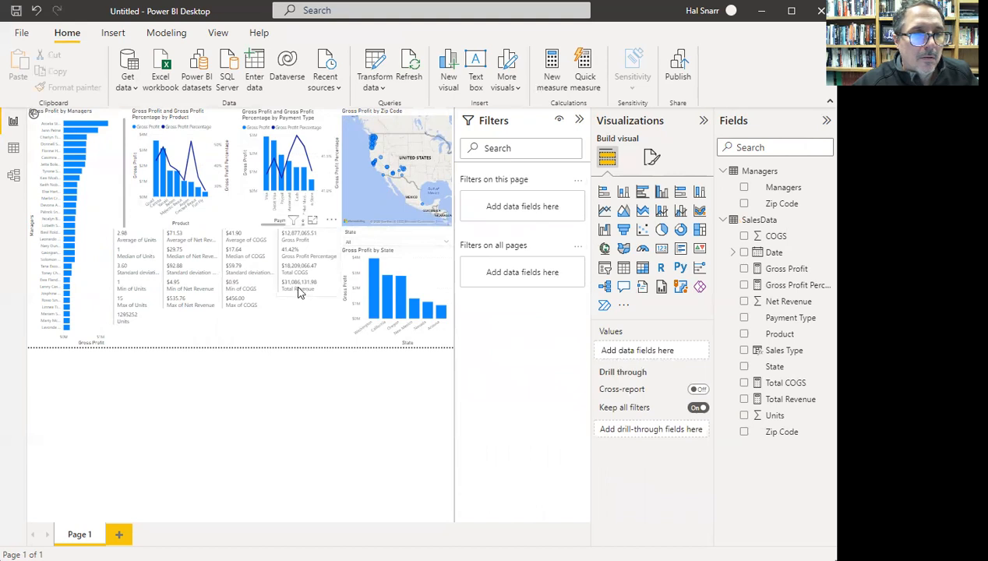
click(245, 348)
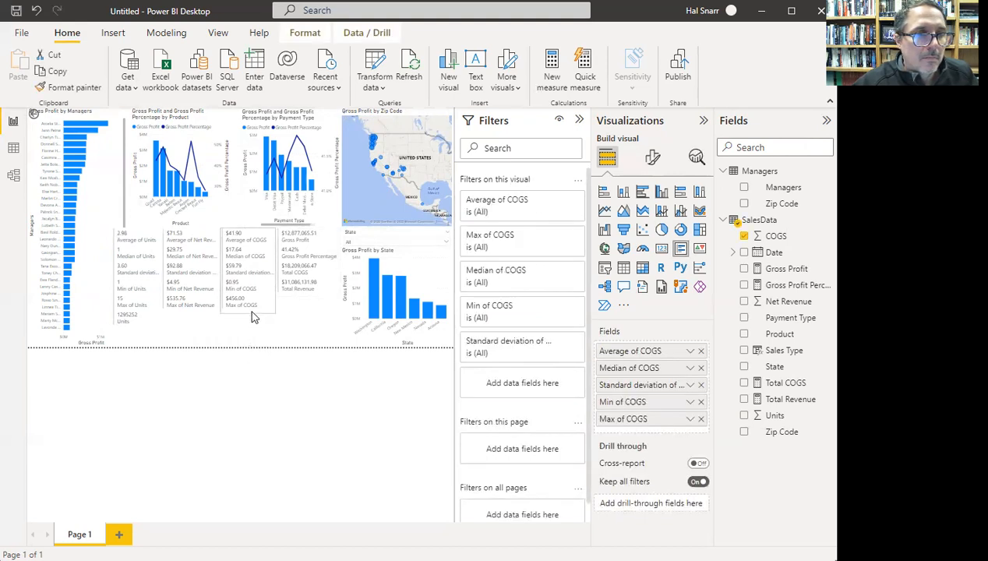
click(192, 296)
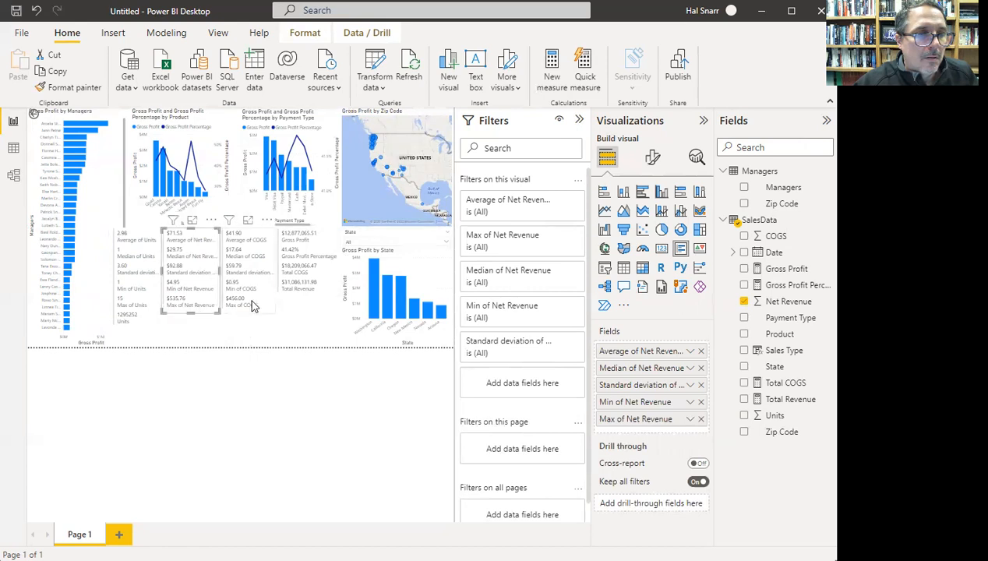
click(295, 309)
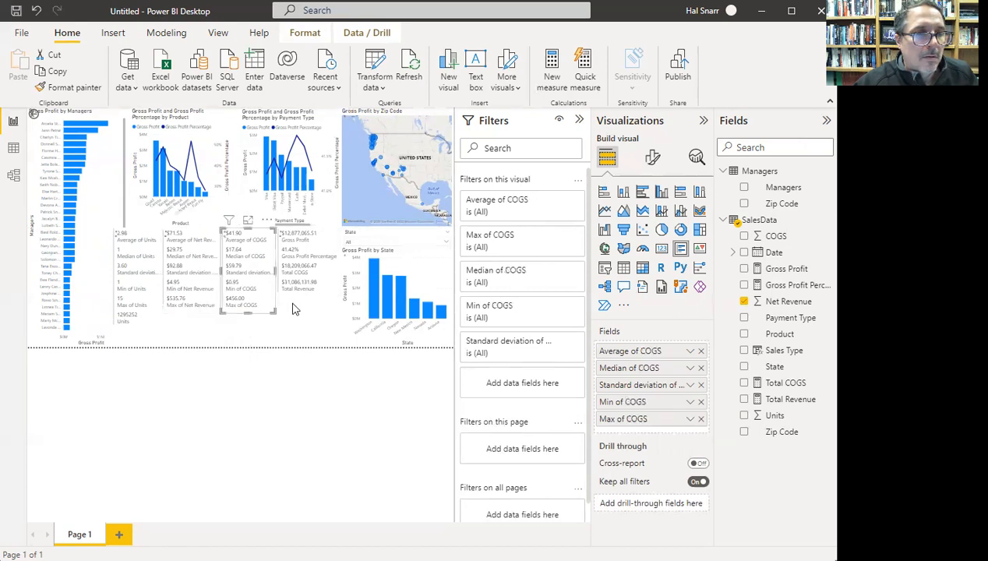
key(Escape)
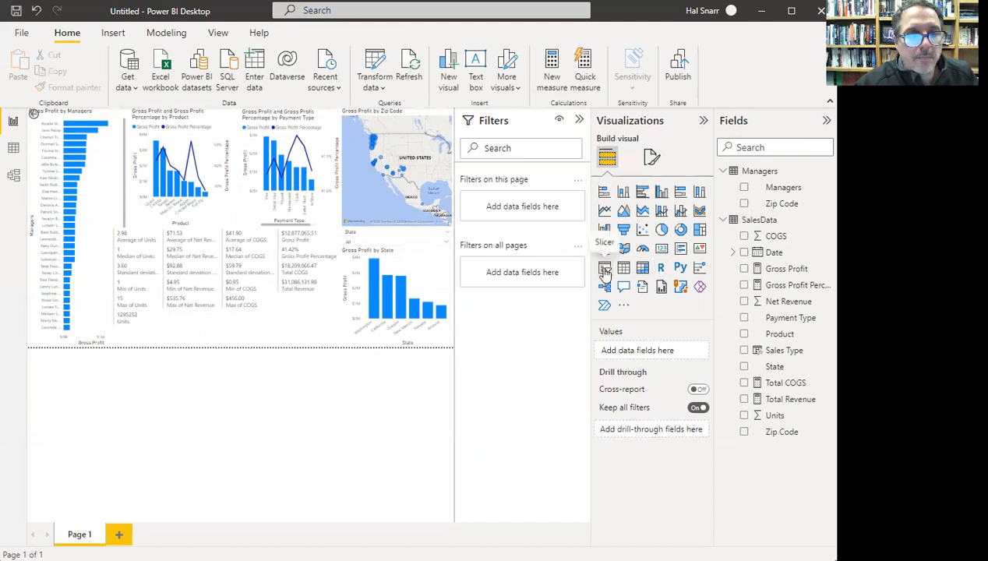
- Add a Sales Type slicer and test filtering to wholesale and retail sales
click(605, 269)
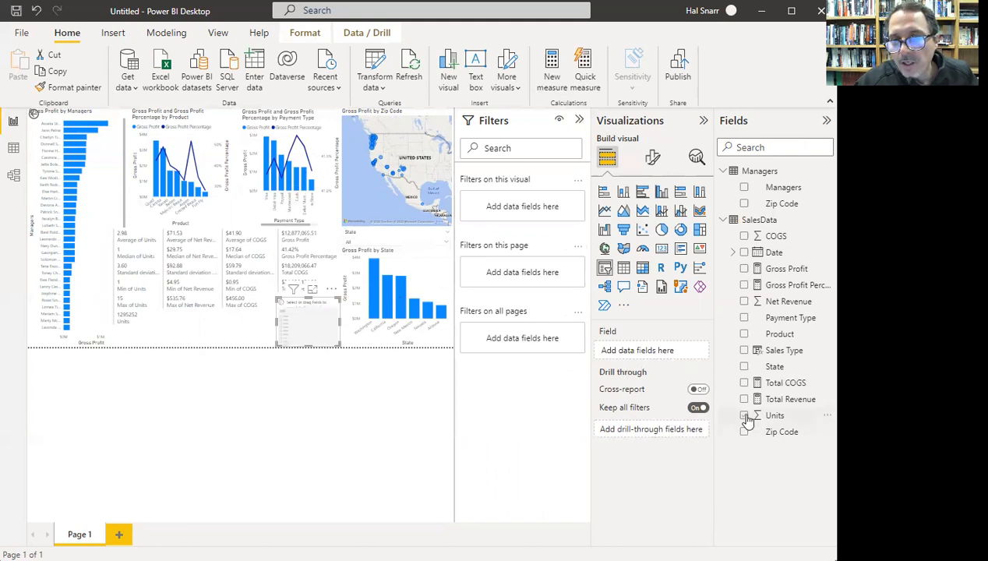
click(745, 352)
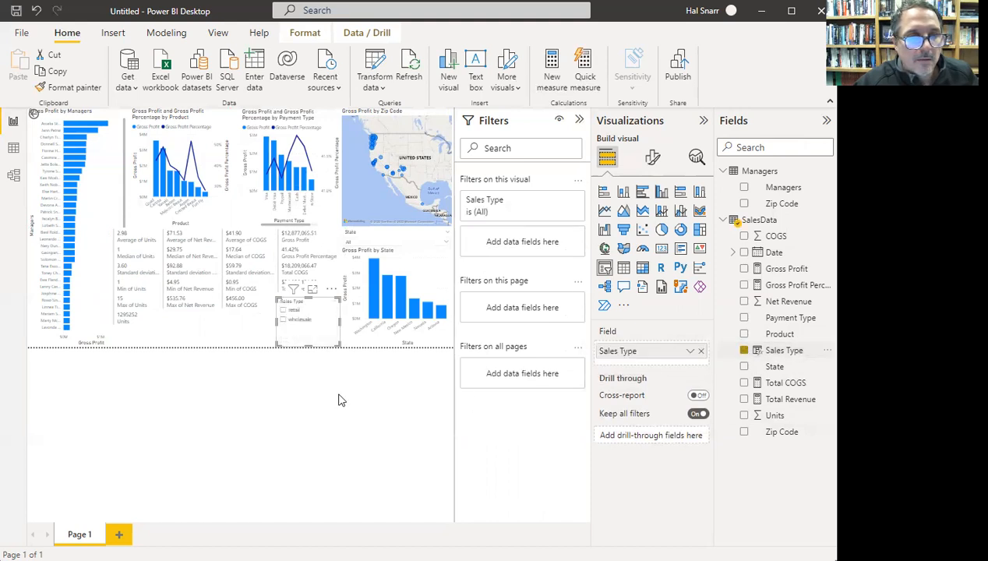
click(284, 322)
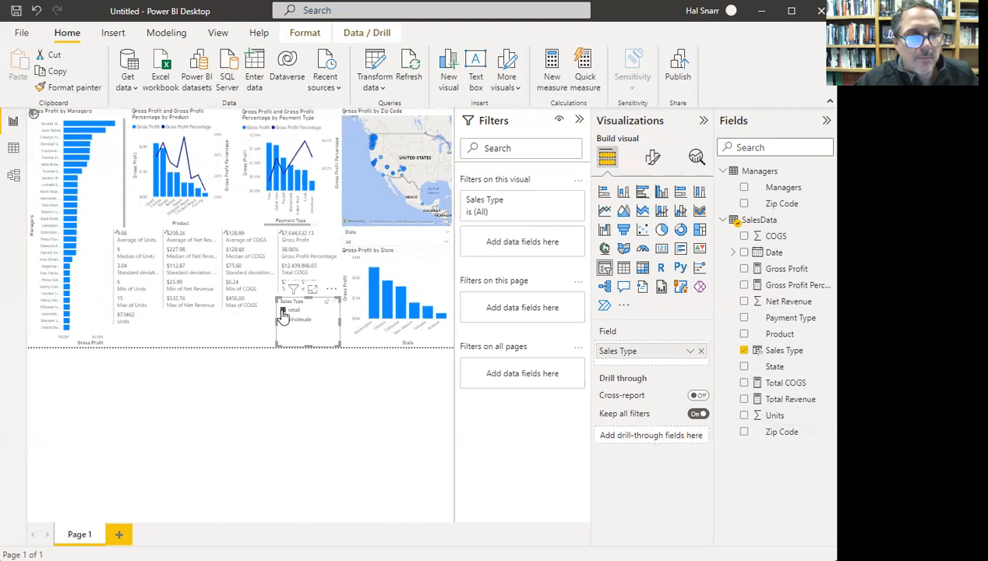
click(283, 312)
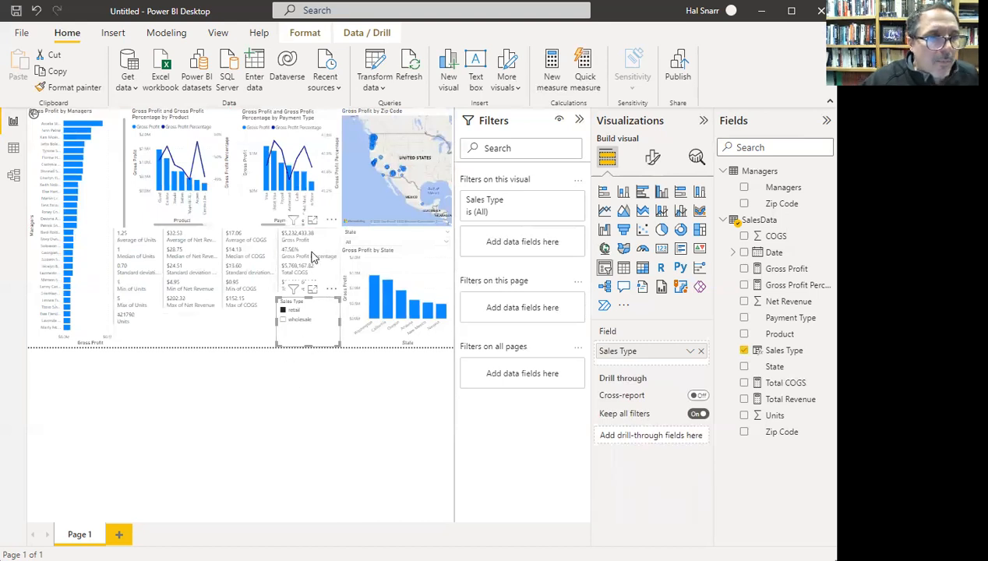
- Move the Gross Profit card down beneath the other stat cards
click(209, 298)
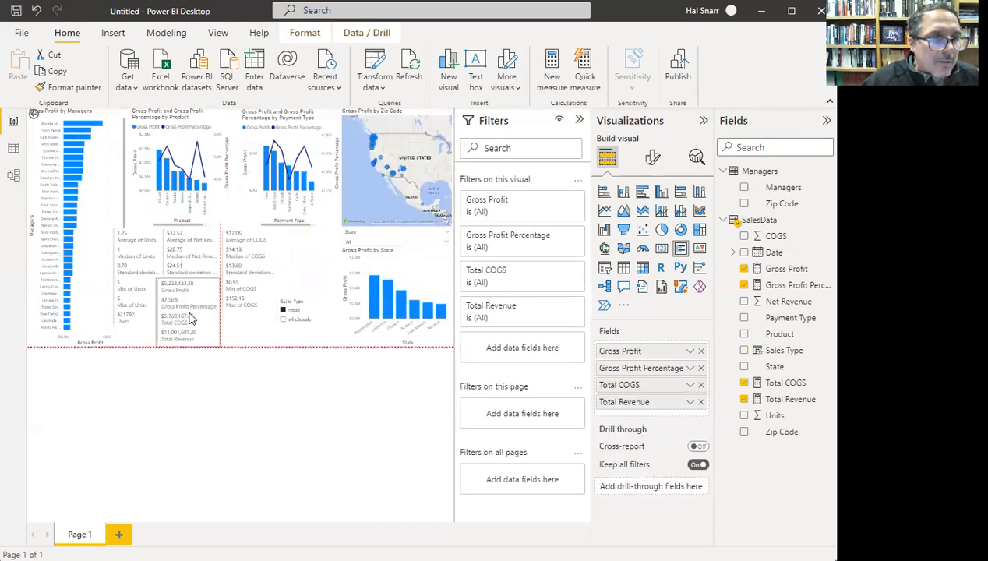
drag(195, 318, 276, 316)
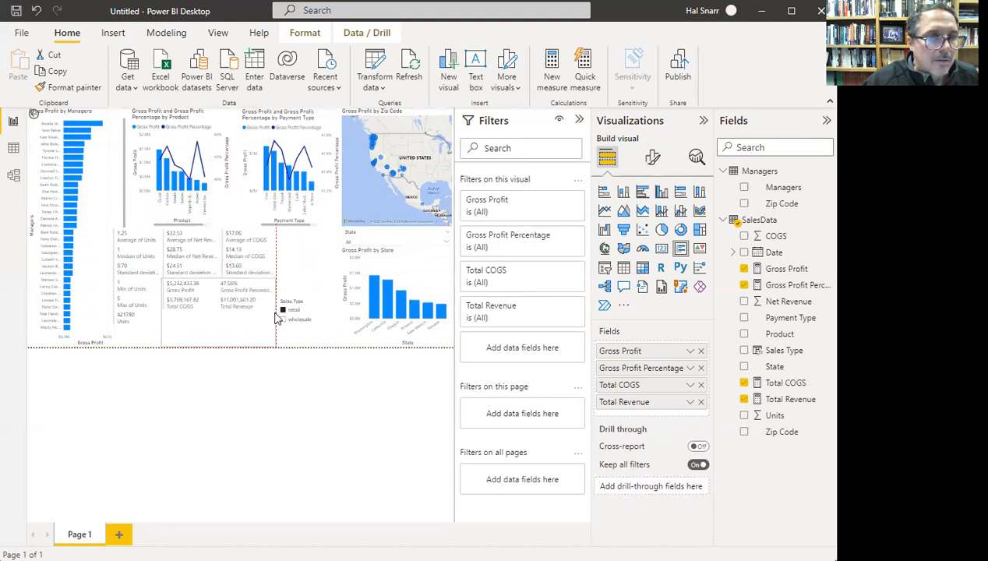
drag(216, 278, 221, 324)
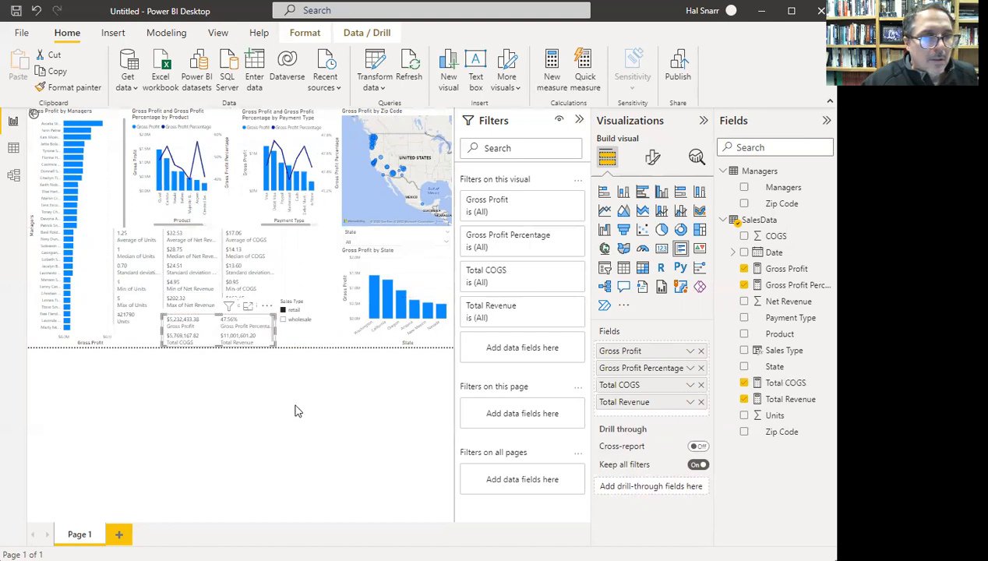
- Place the Sales Type slicer beside the State slicer, shorten it, and make it a dropdown
click(309, 301)
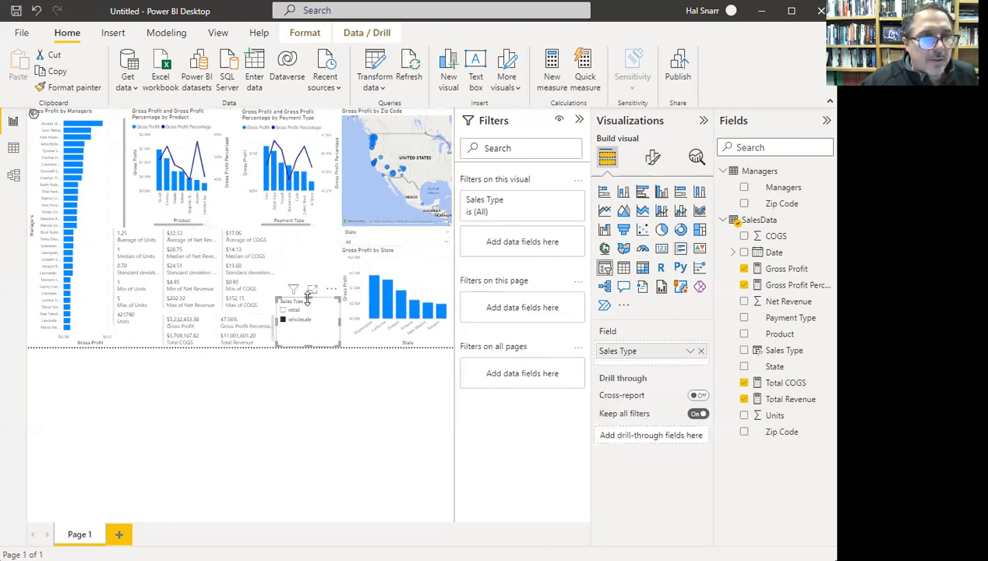
drag(309, 301, 316, 236)
drag(303, 343, 325, 250)
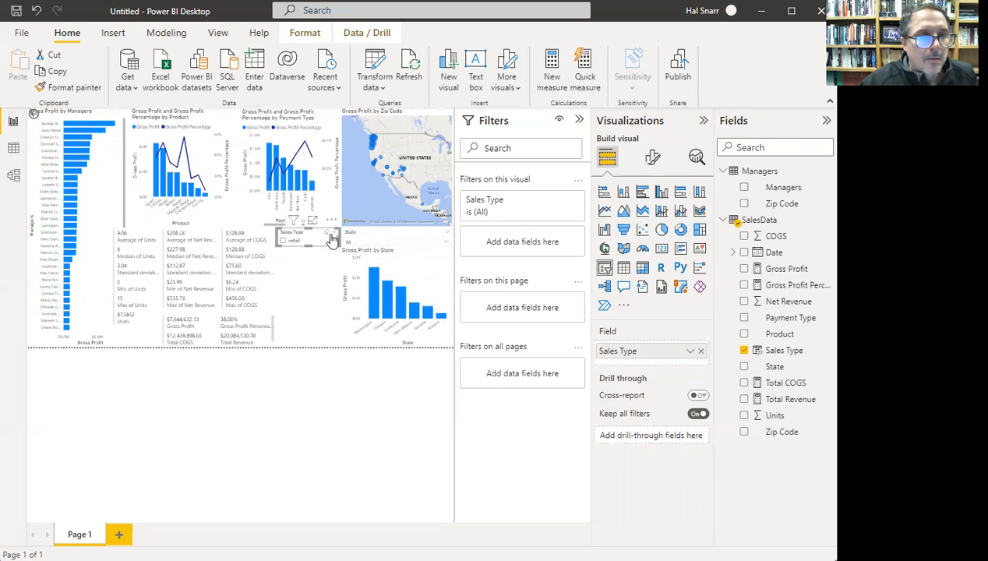
click(333, 233)
click(344, 253)
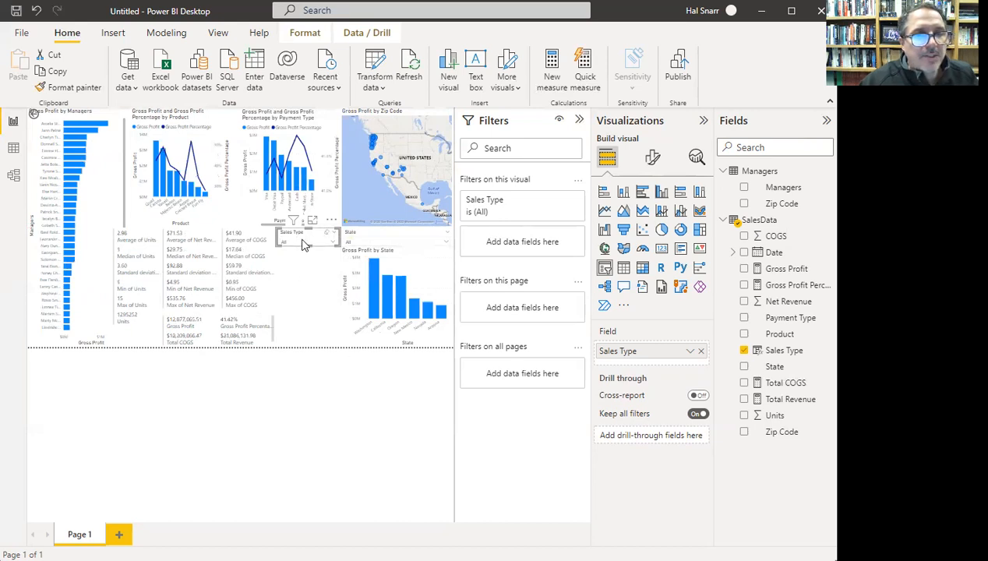
click(304, 283)
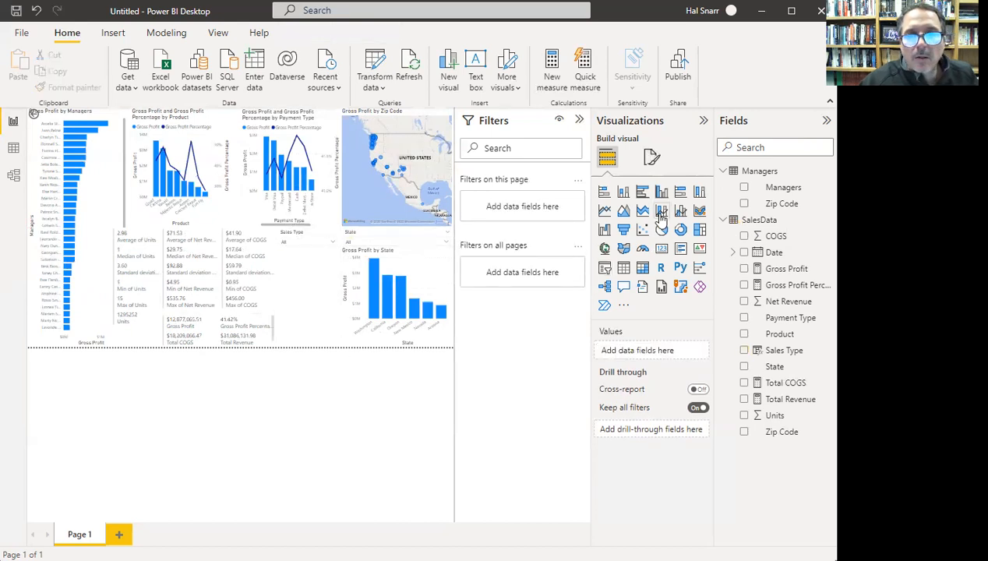
- Add a stacked column chart to the page bottom with Sales Type axis and Gross Profit values
click(433, 271)
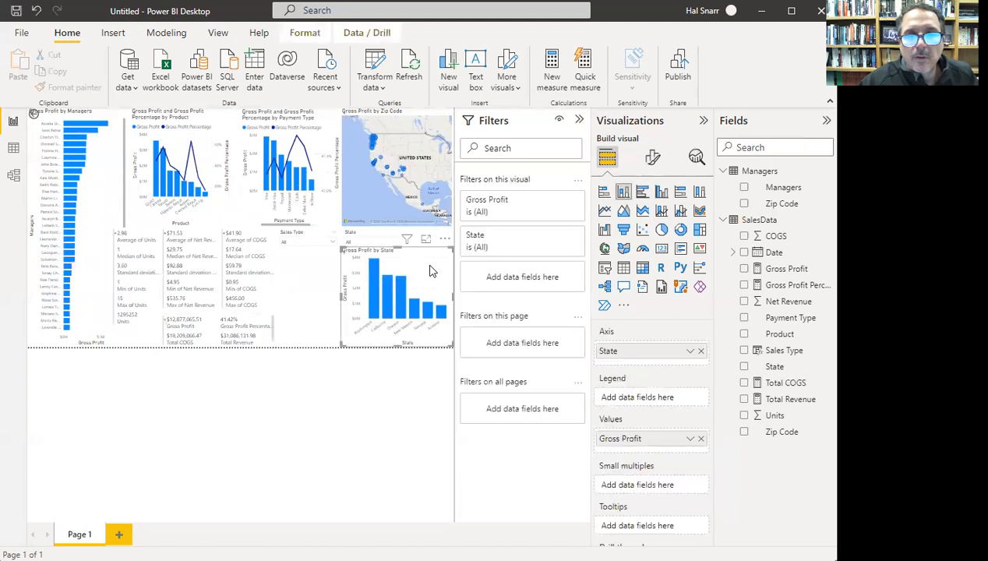
click(306, 313)
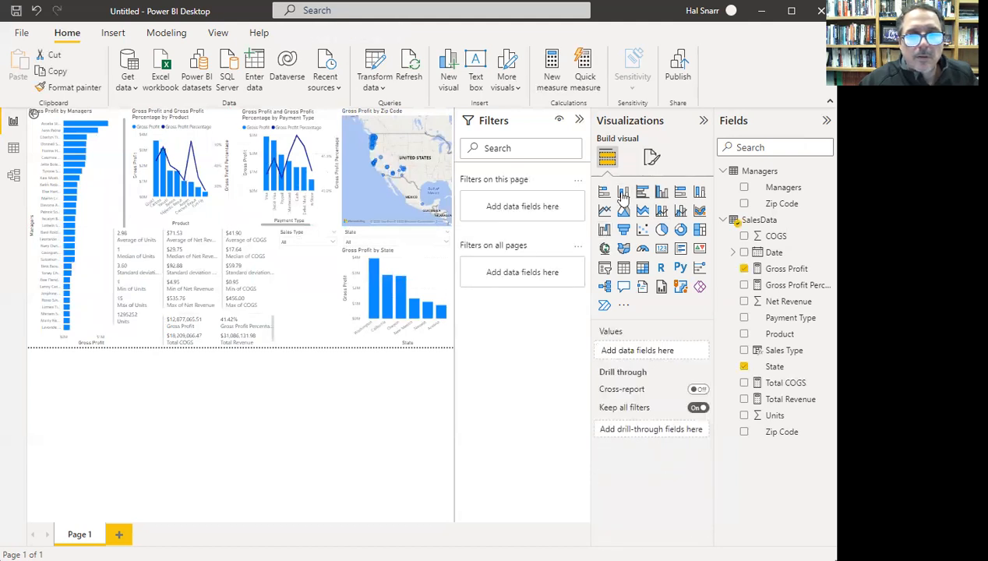
click(624, 191)
drag(316, 313, 310, 353)
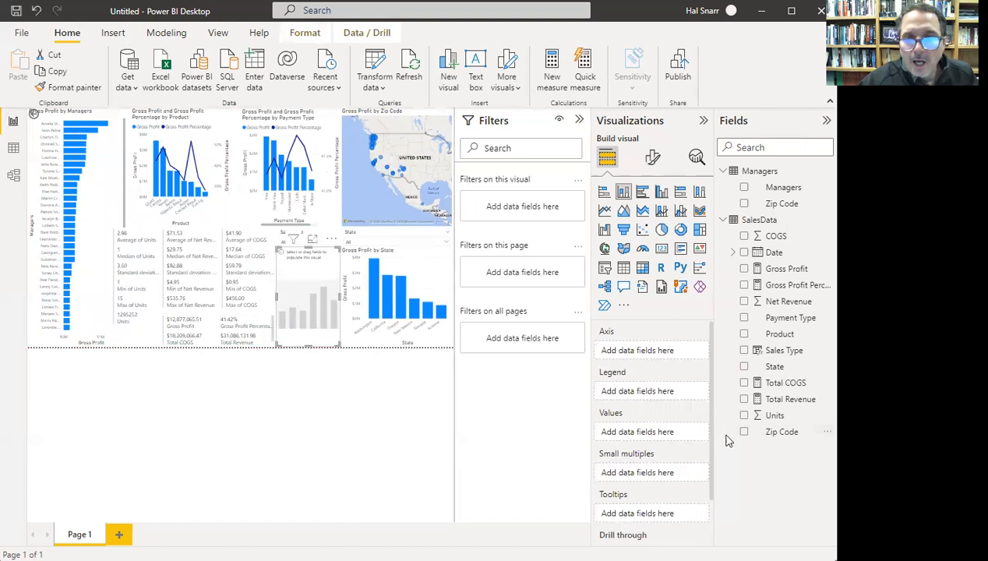
click(745, 353)
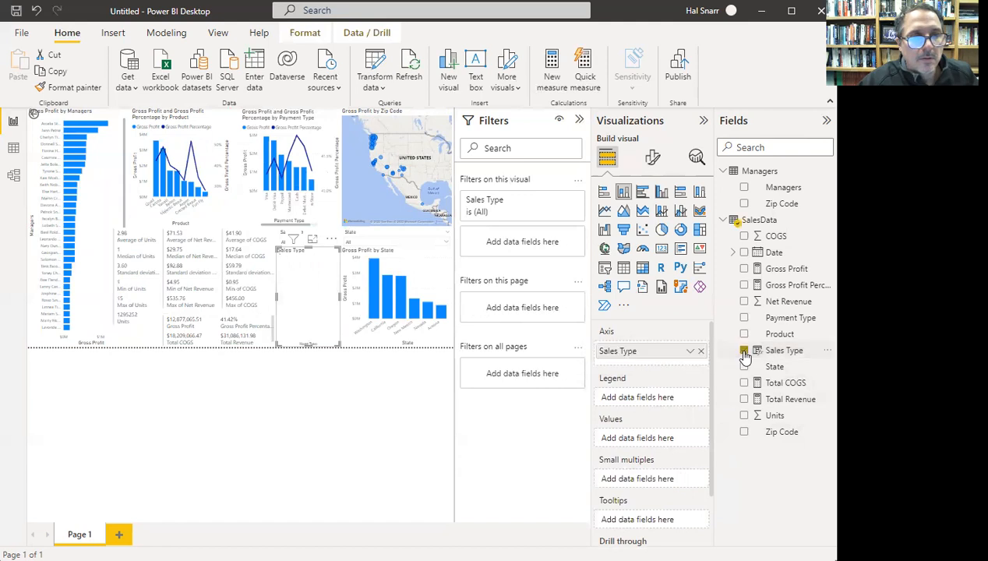
click(745, 269)
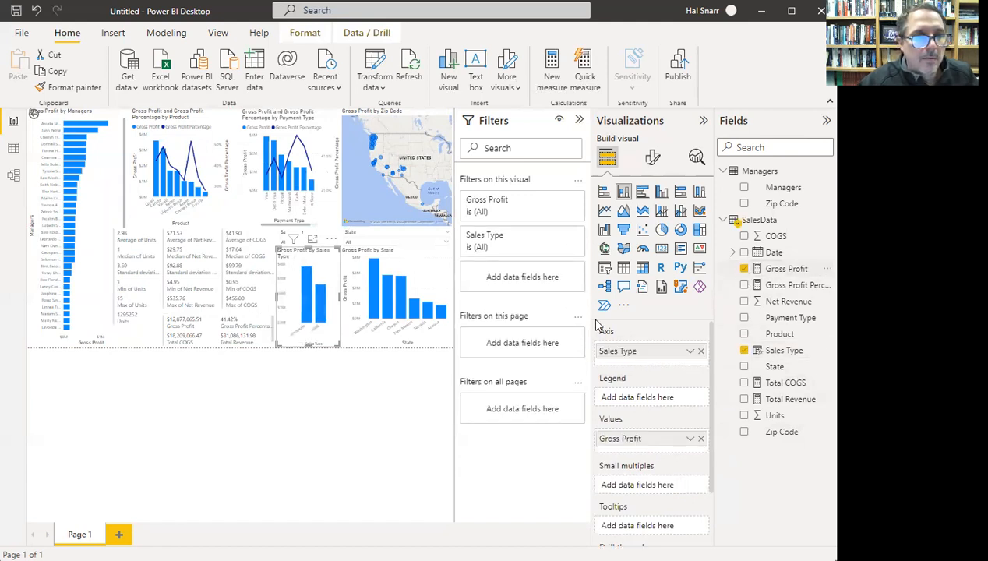
- Click the retail and wholesale bars in turn to cross-filter the report
click(311, 306)
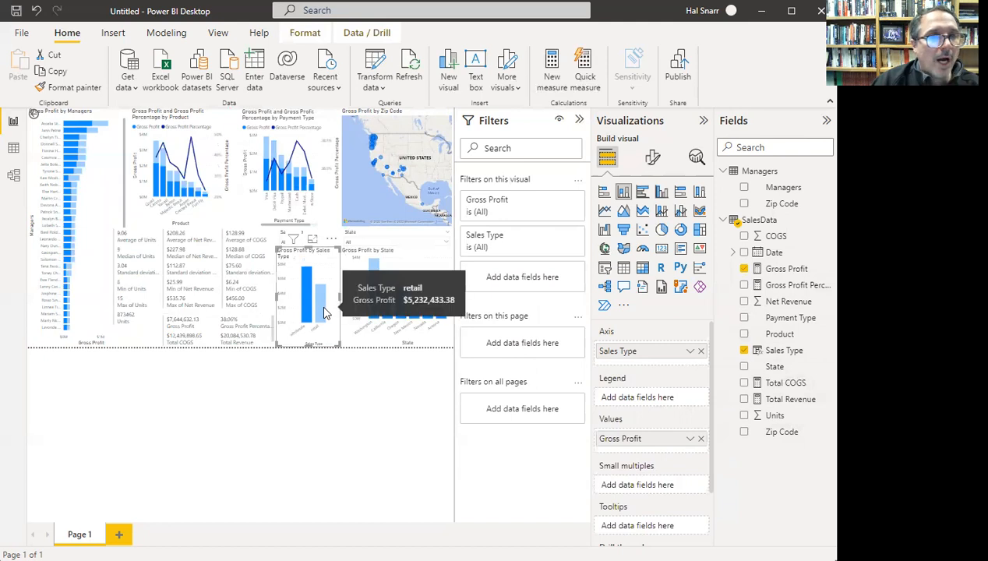
click(323, 312)
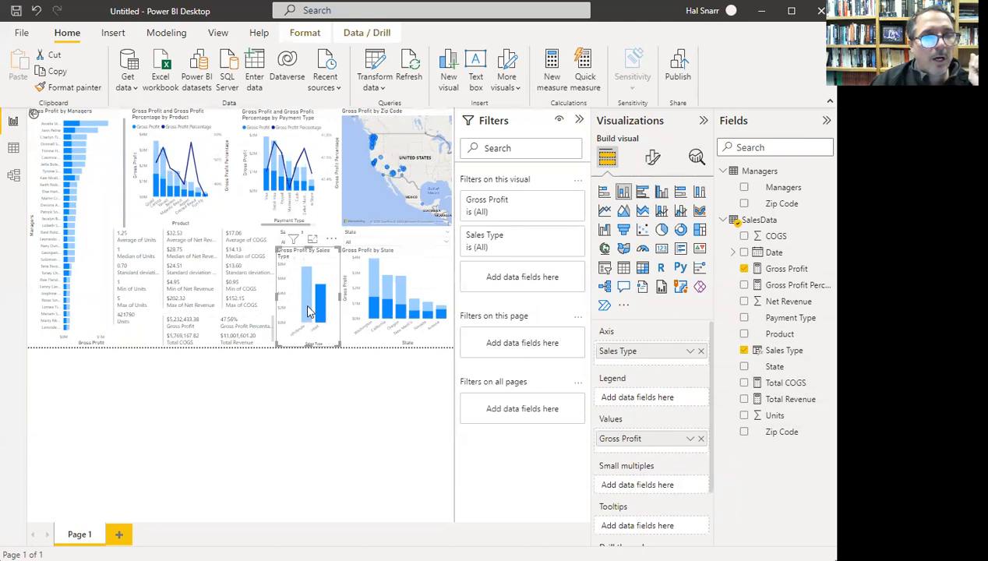
click(308, 312)
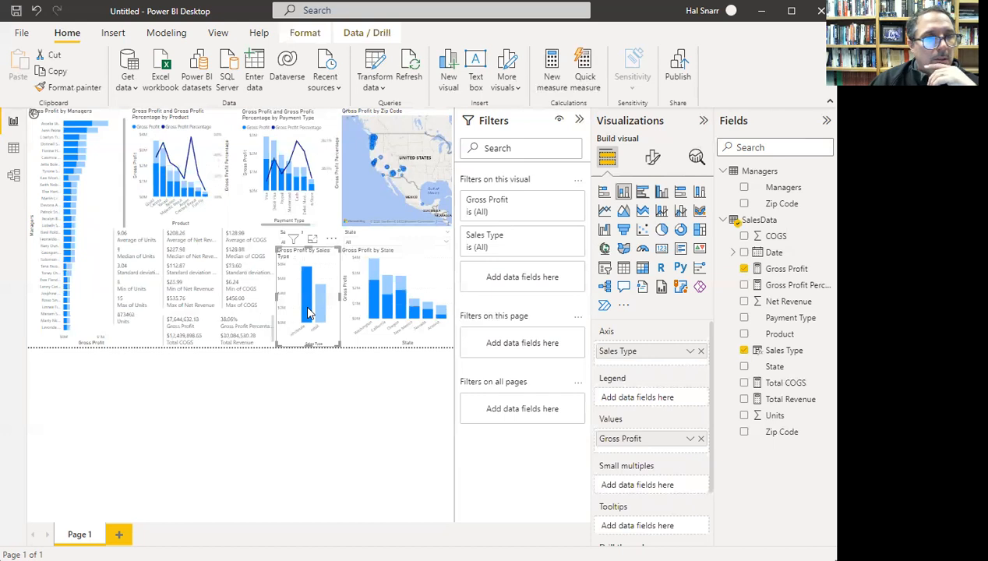
click(318, 313)
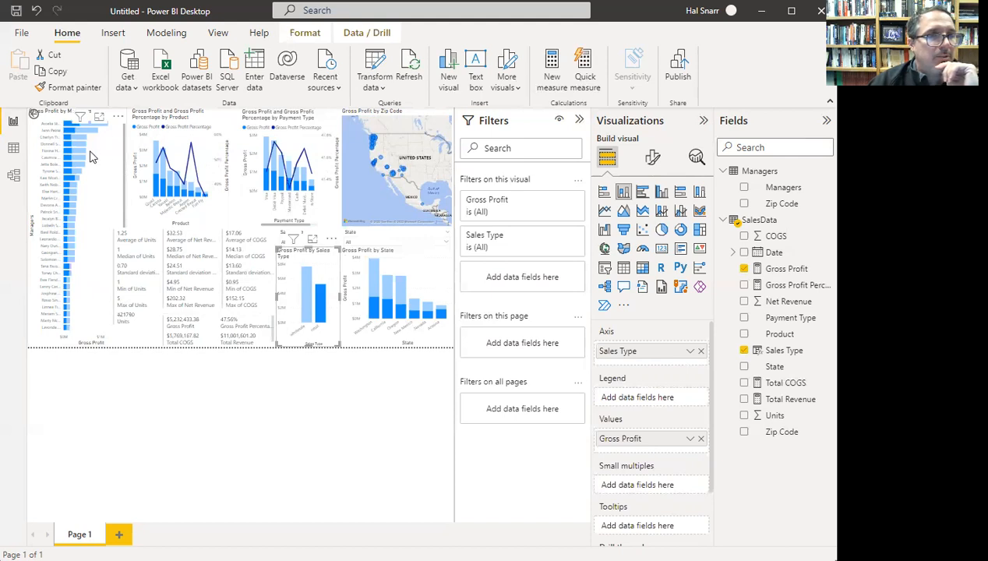
click(305, 306)
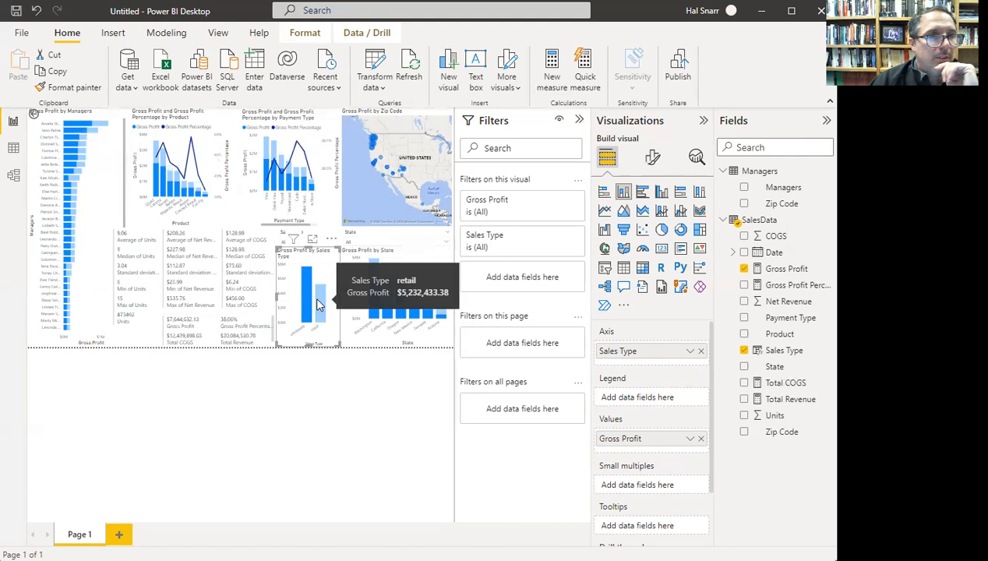
click(317, 298)
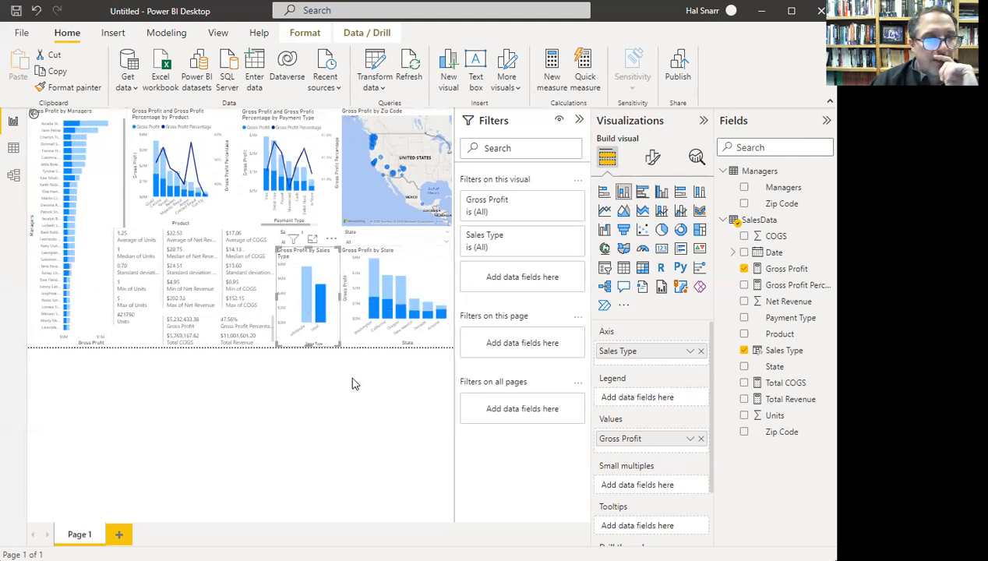
- Review the chart's filters, clear Retail from the Sales Type slicer, and clear the bar highlight
click(330, 240)
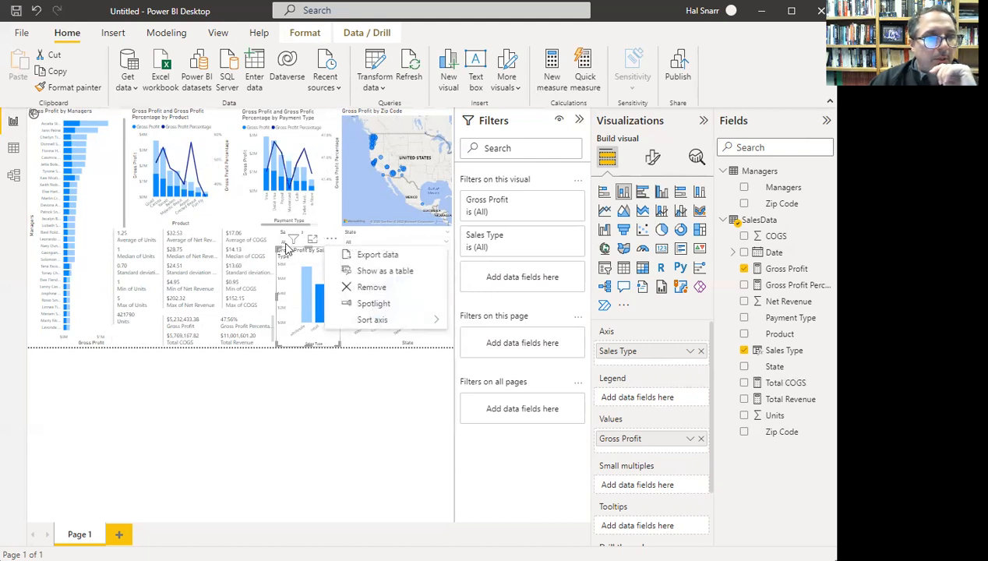
click(290, 242)
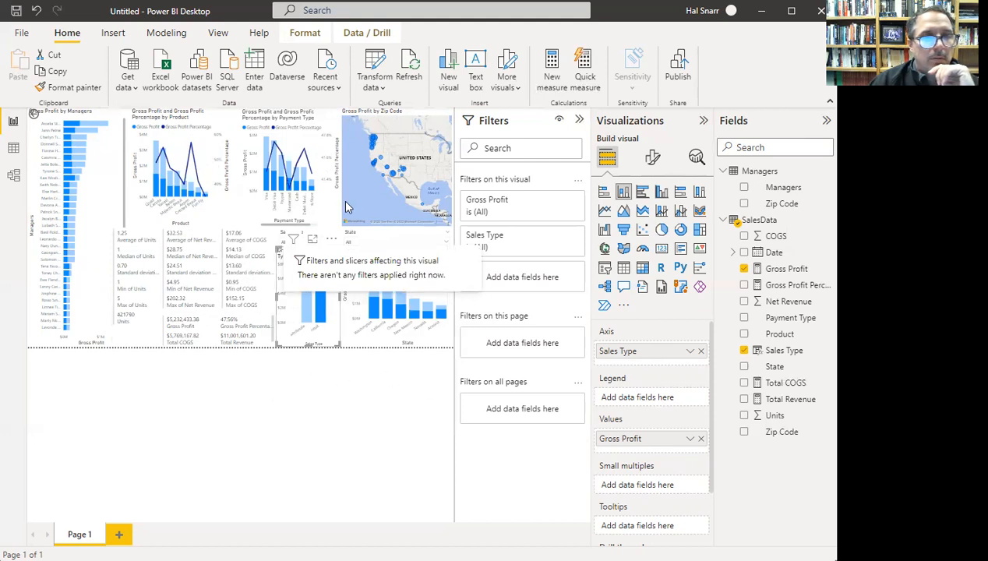
click(374, 225)
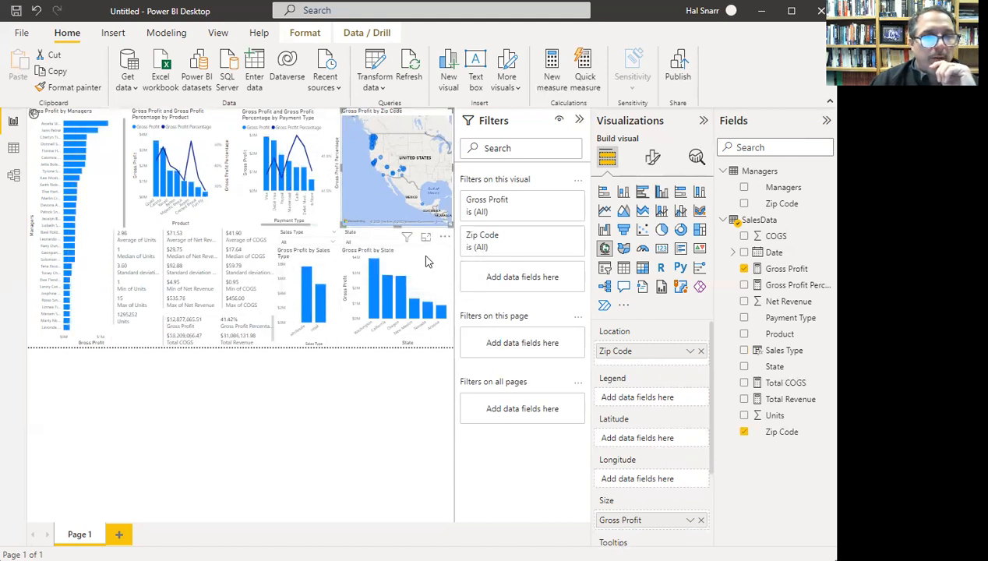
click(334, 244)
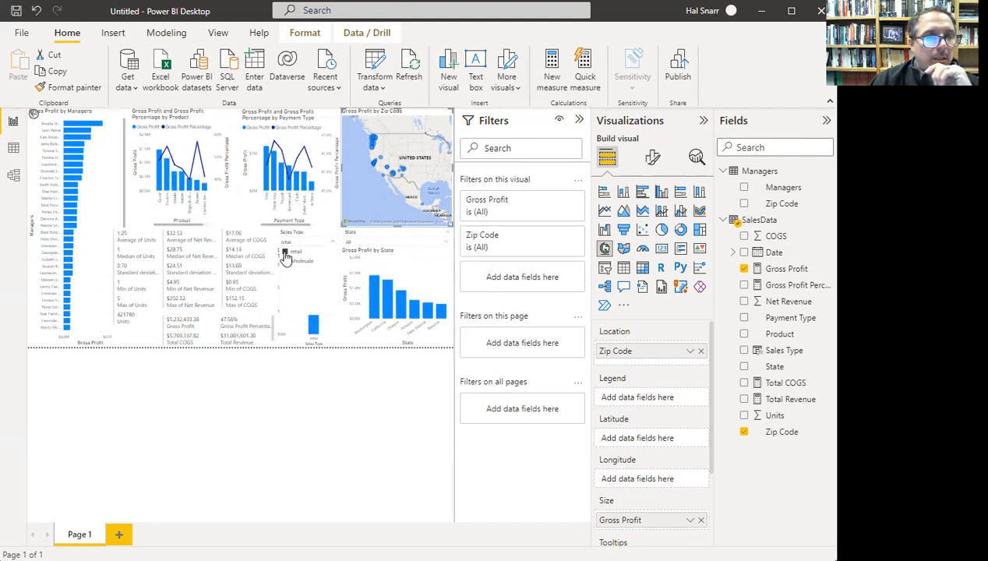
click(286, 260)
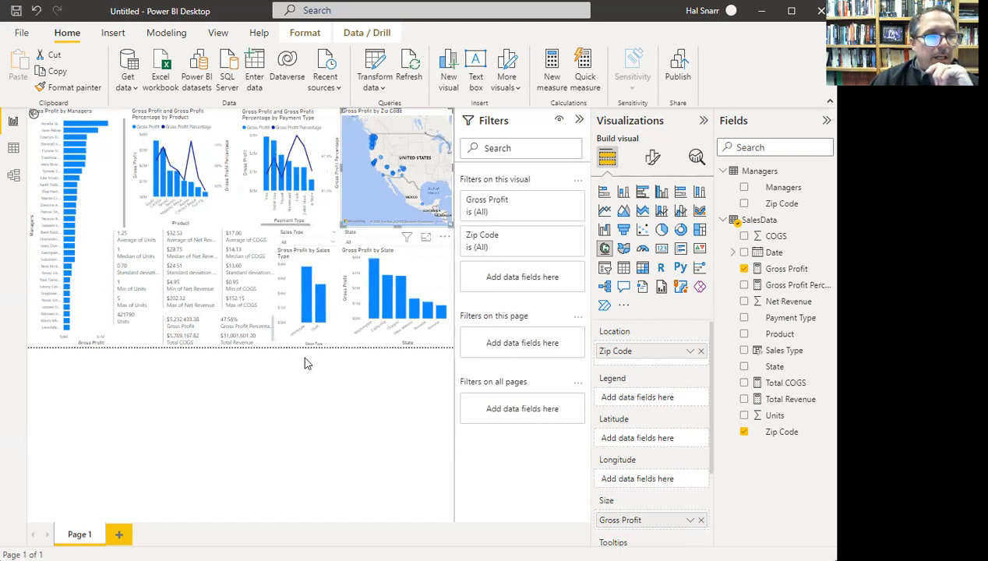
click(321, 306)
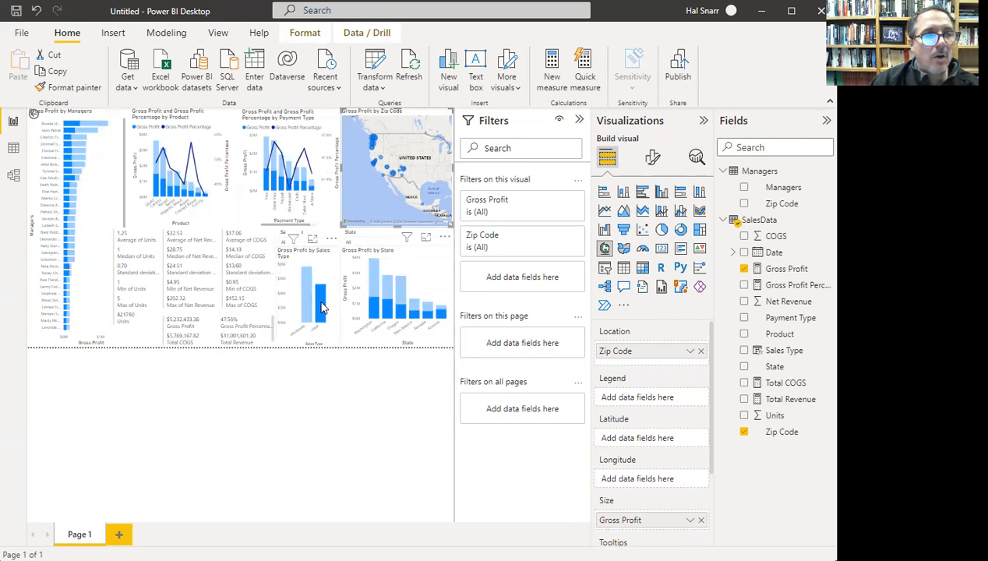
click(321, 305)
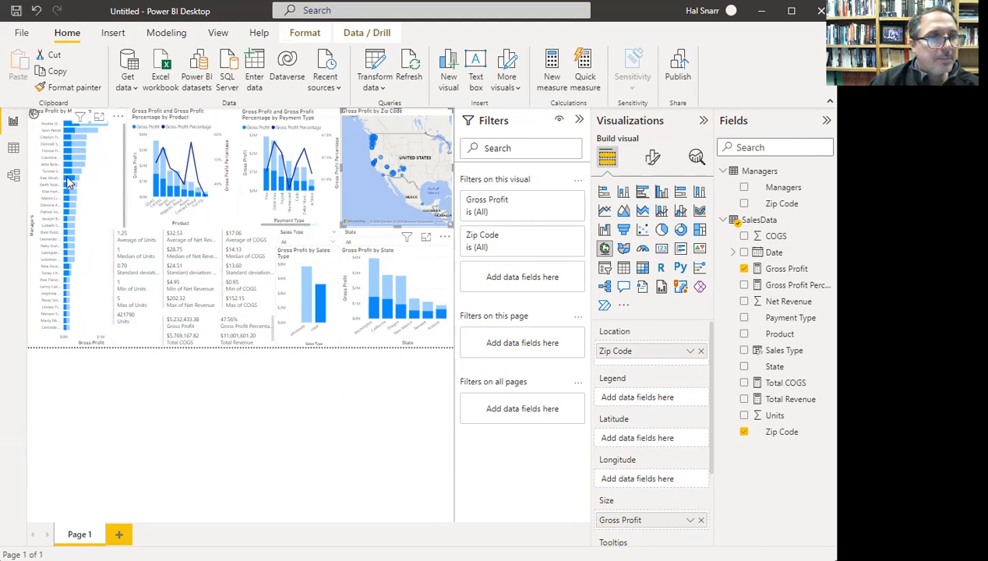
mouse_move(68, 182)
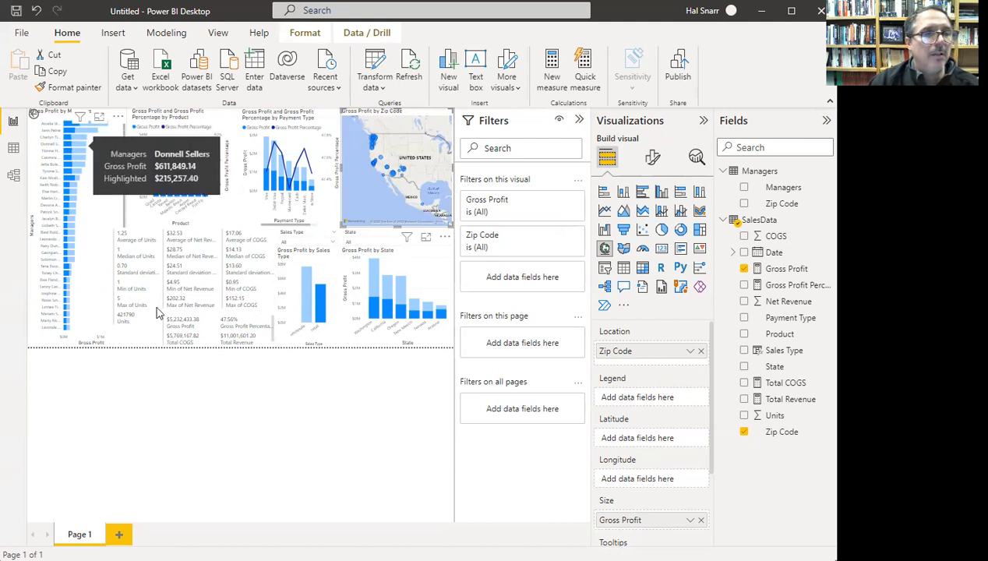
- Narrow the Units card from its left edge and shorten the map to free space below it
click(115, 282)
drag(112, 287, 125, 290)
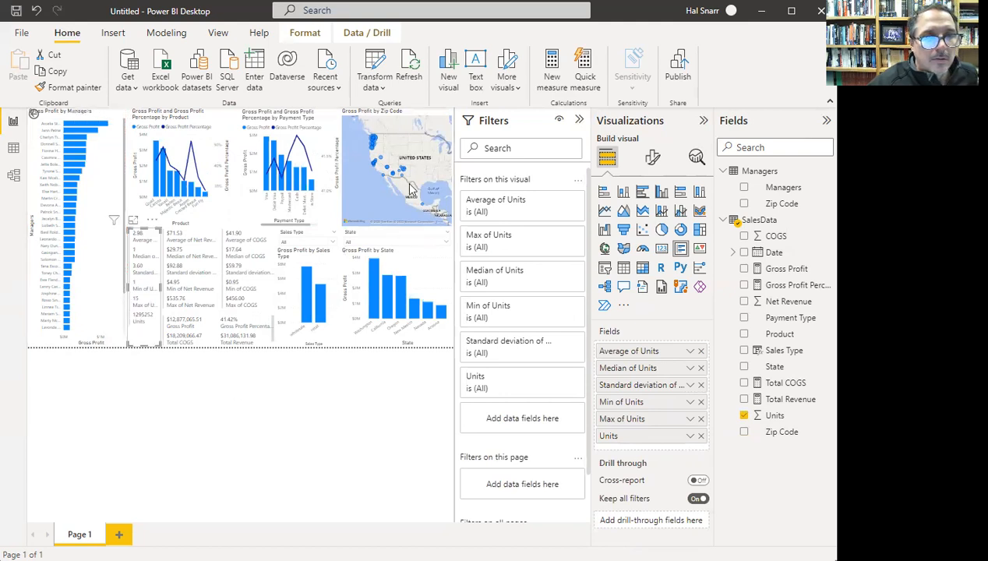
click(393, 228)
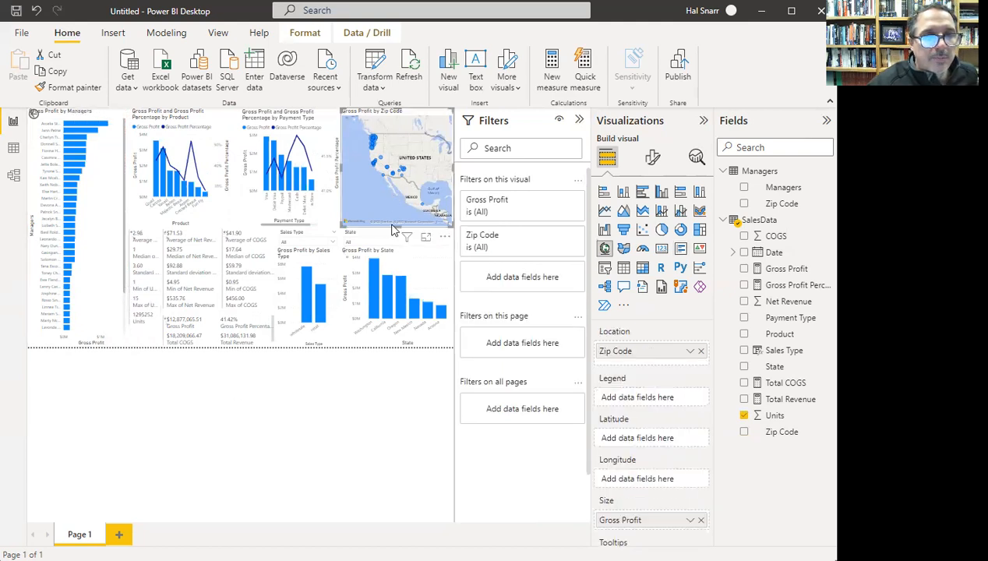
drag(396, 225, 392, 199)
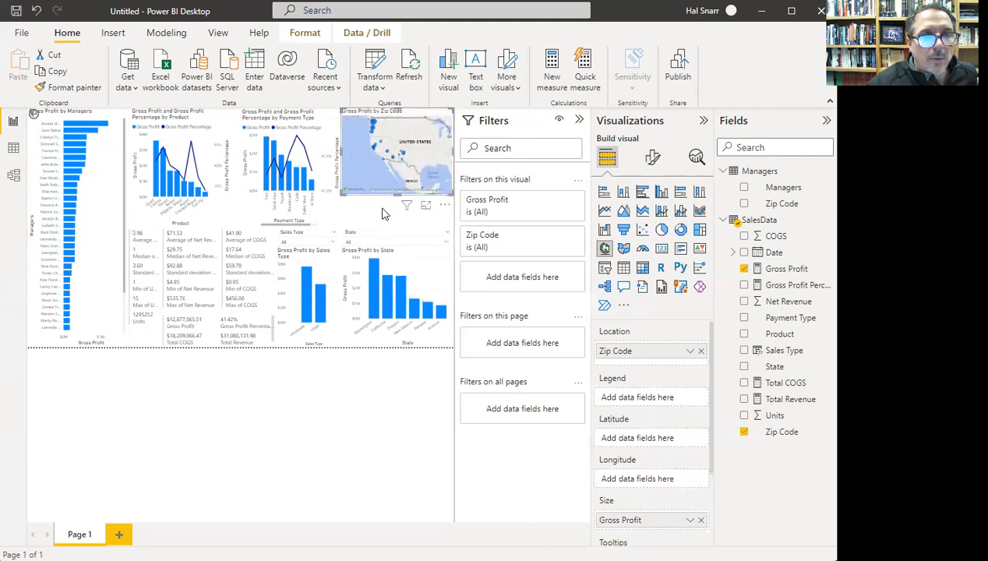
click(361, 215)
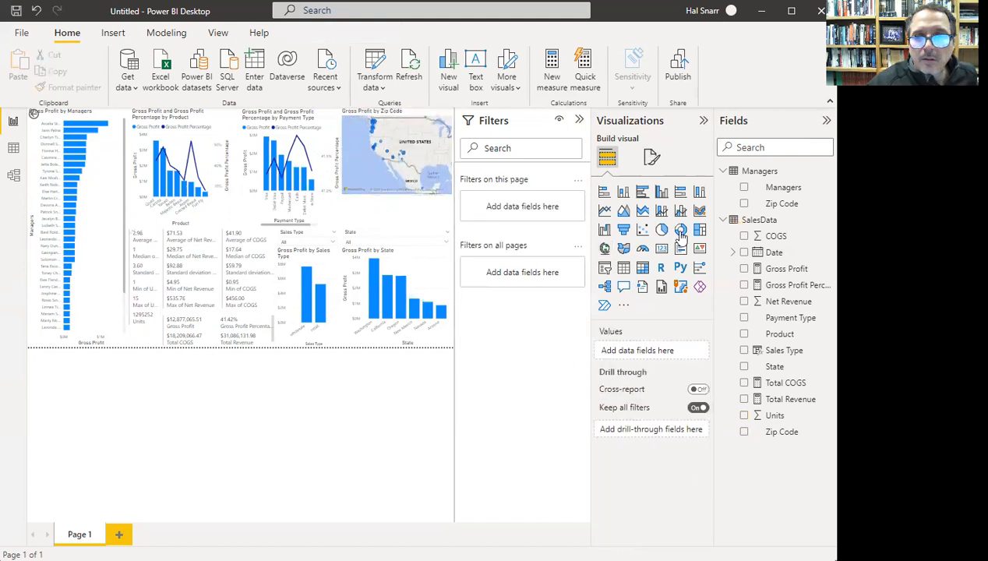
- Add a Date slicer and position it beneath the map
click(606, 269)
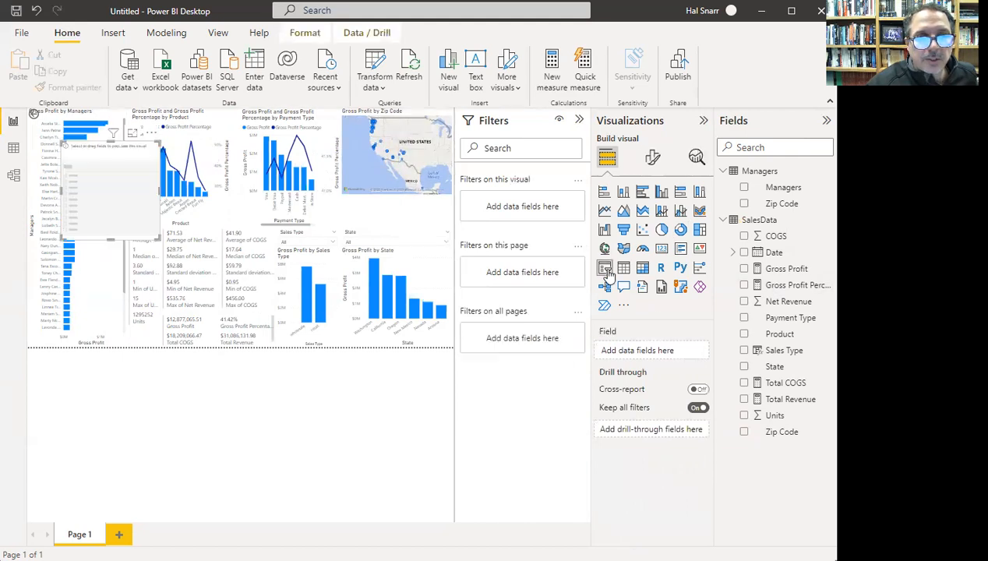
drag(109, 210, 455, 213)
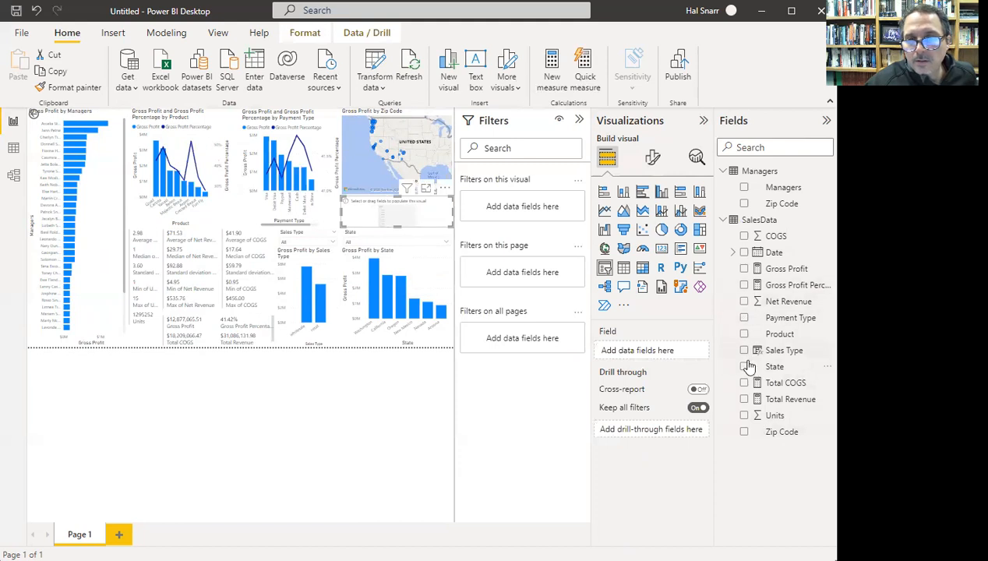
click(745, 254)
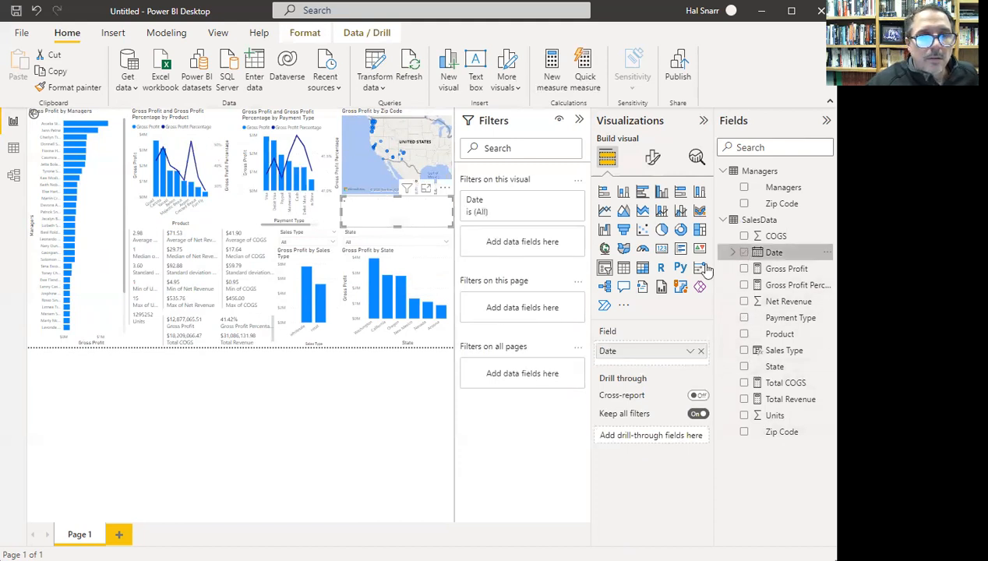
- Drag the date range handles to narrow the slicer to a shorter period
drag(351, 217, 437, 227)
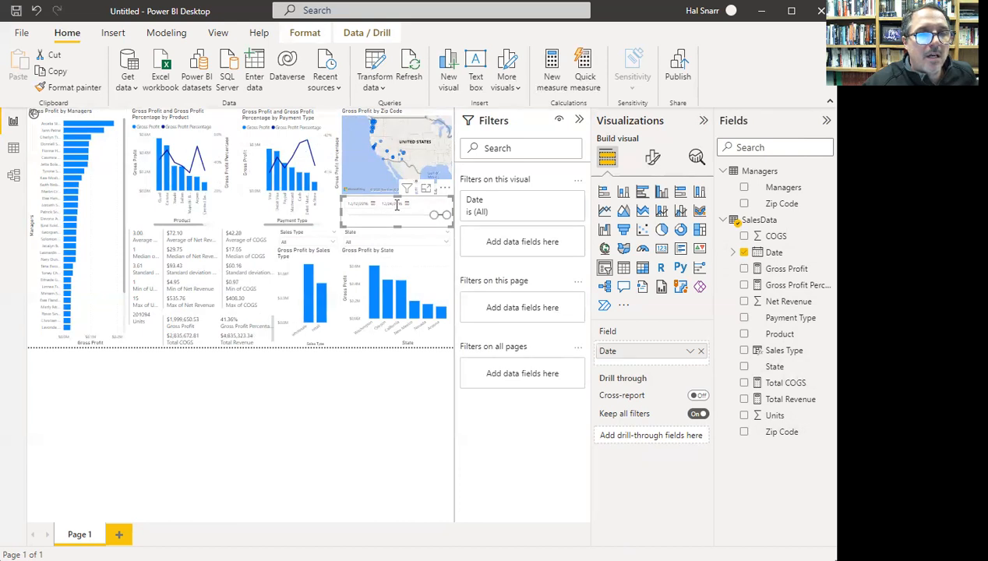
drag(435, 218, 406, 217)
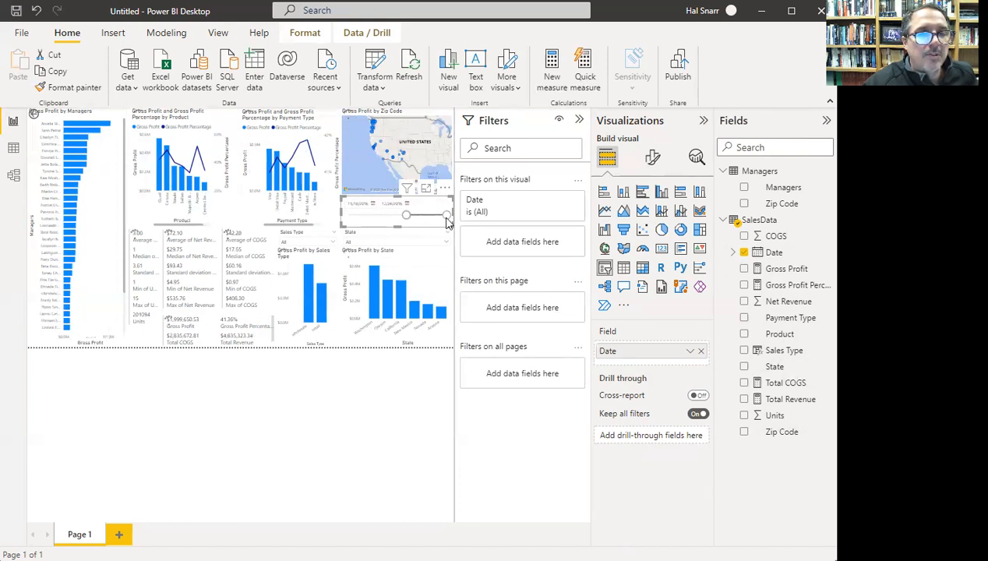
drag(448, 218, 417, 220)
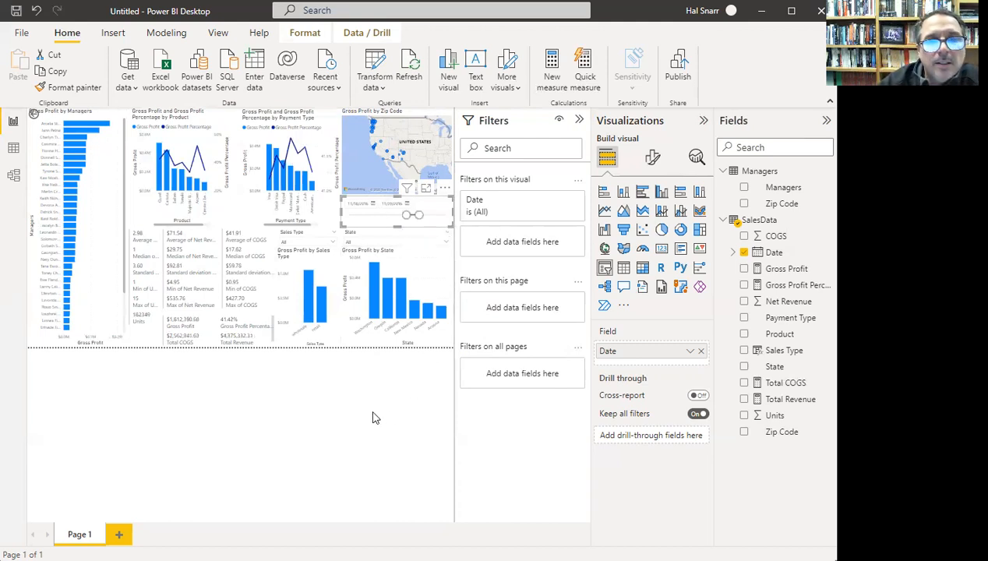
- Save the report as a .pbix in the PowerBI tutorial folder, with a file name starting 'po'
click(675, 78)
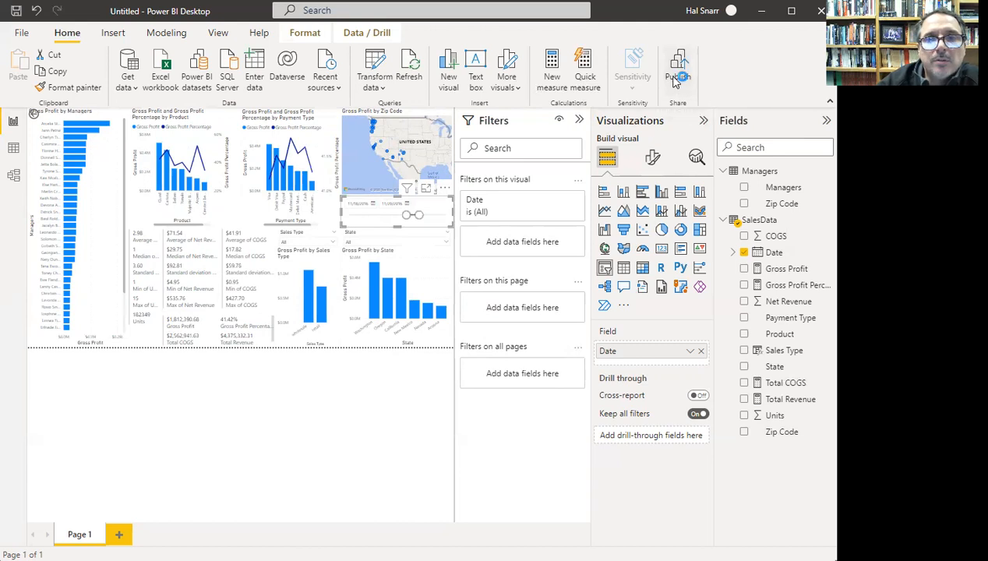
click(702, 319)
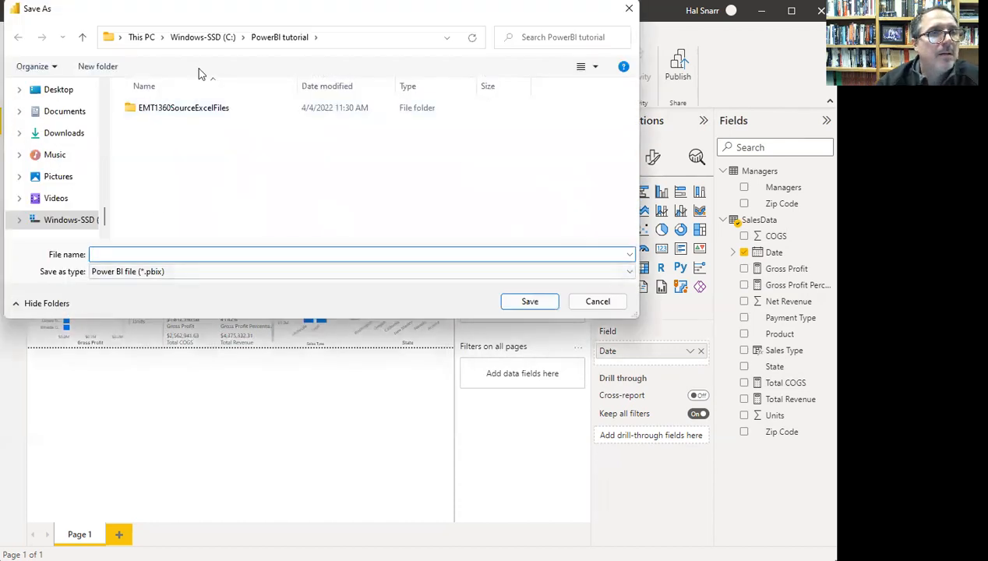
click(358, 37)
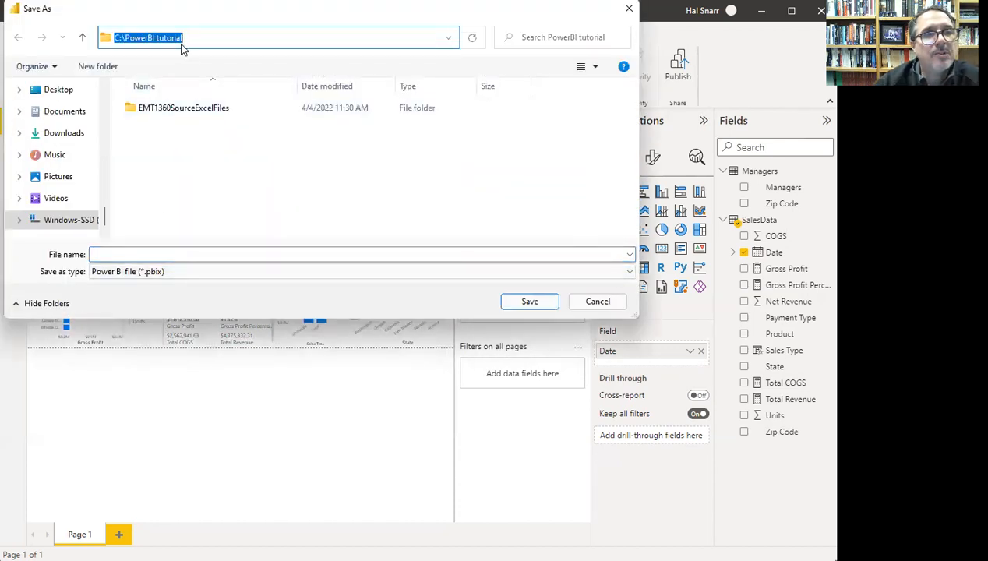
click(203, 254)
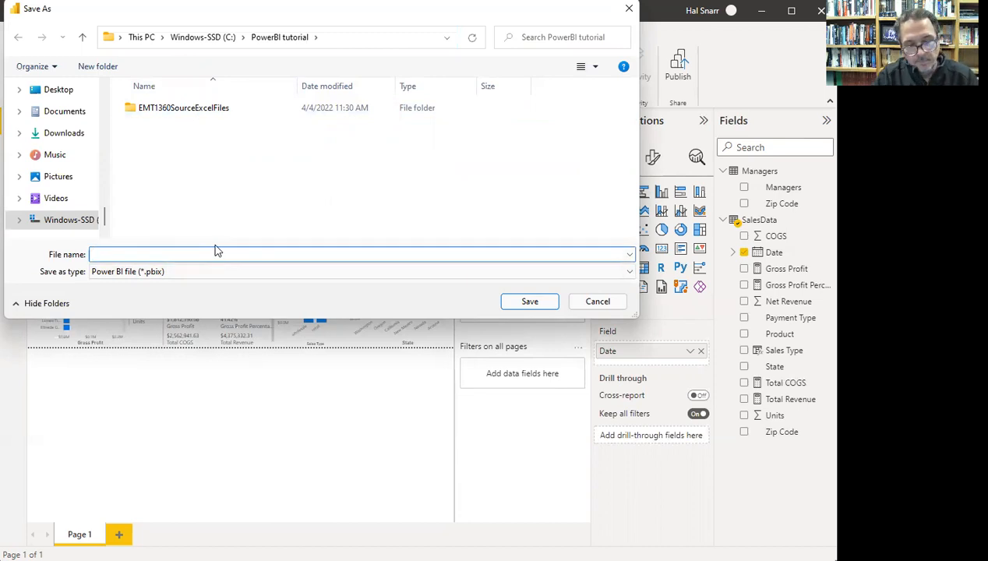
text(powerBI tutorial Snarr)
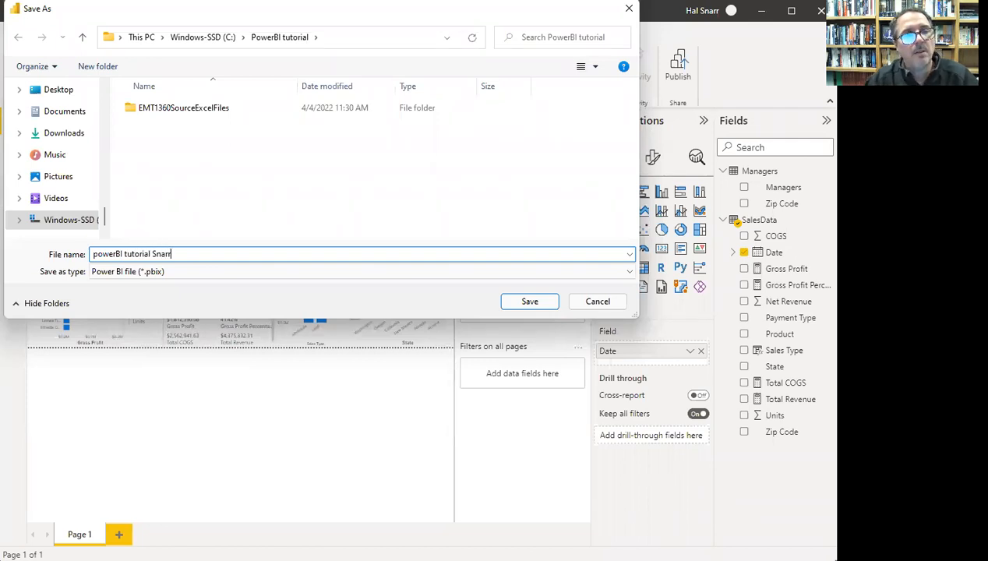
click(530, 300)
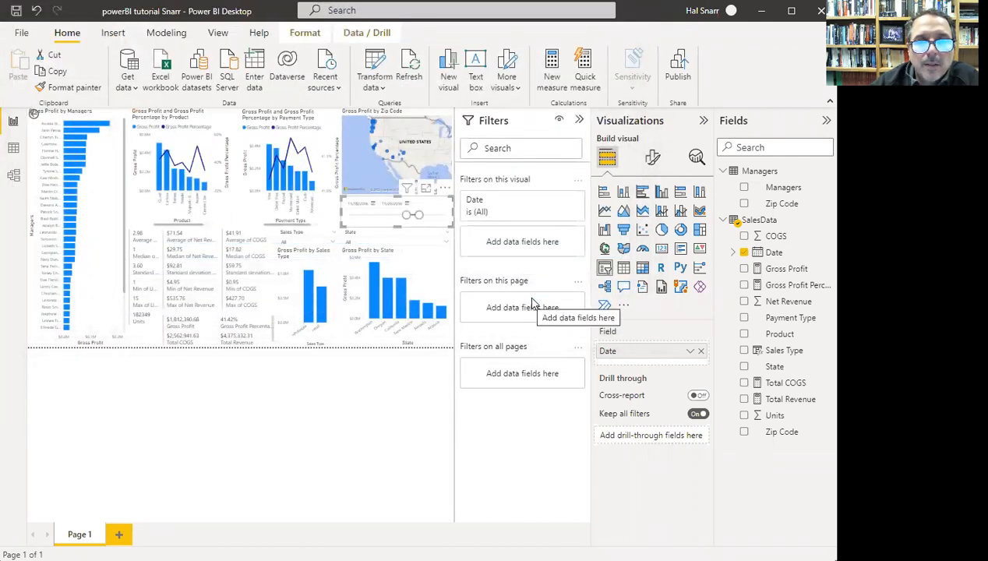
- Publish the report to My workspace and open it in Power BI online
click(678, 74)
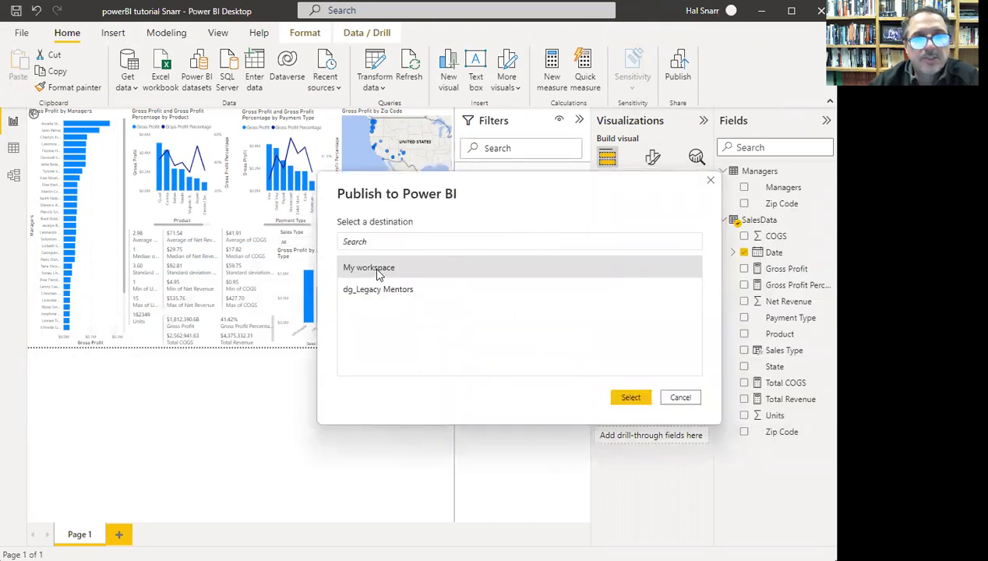
click(629, 399)
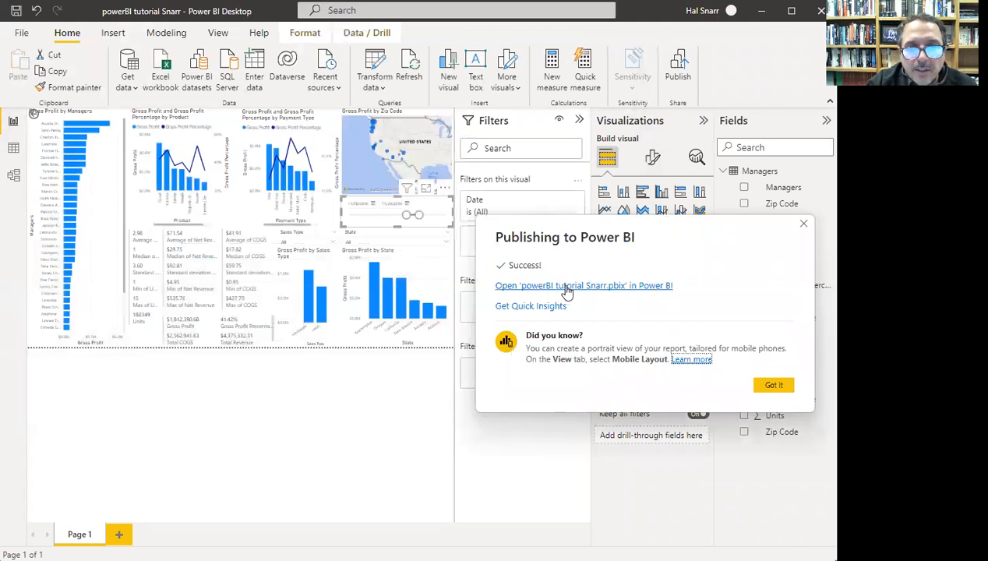
click(521, 290)
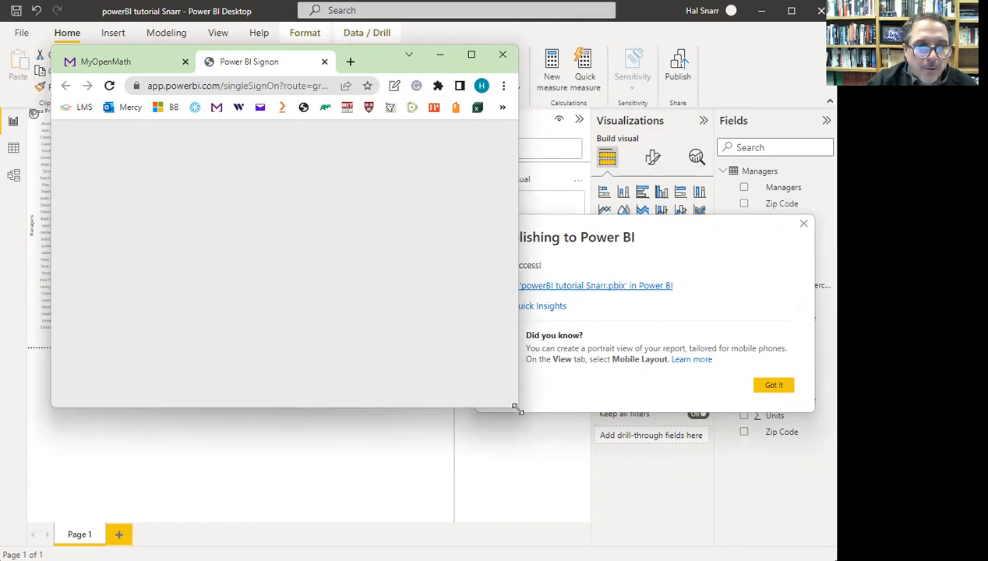
- Enlarge the browser window and submit the organization email address to sign in to Power BI
drag(516, 409, 687, 498)
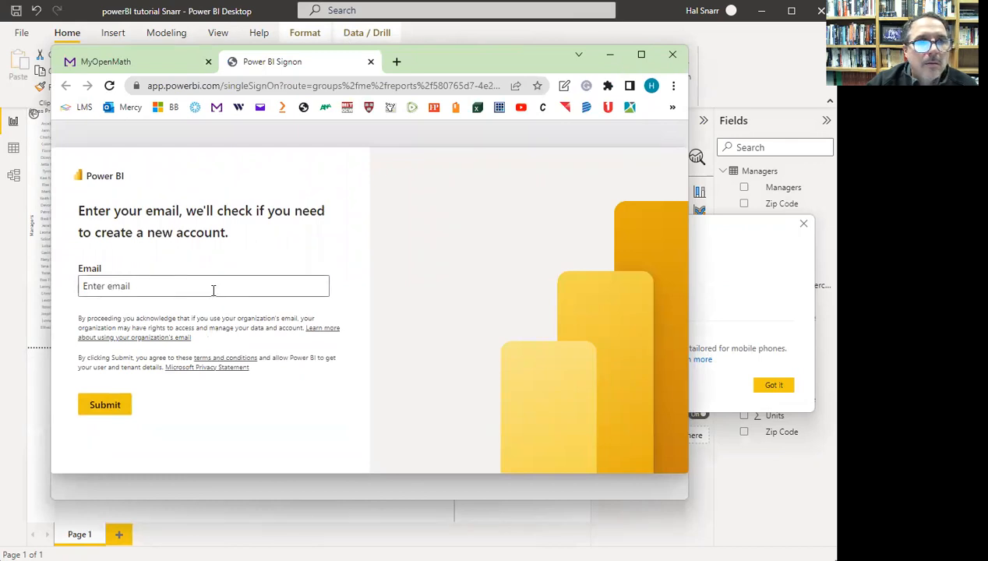
click(167, 287)
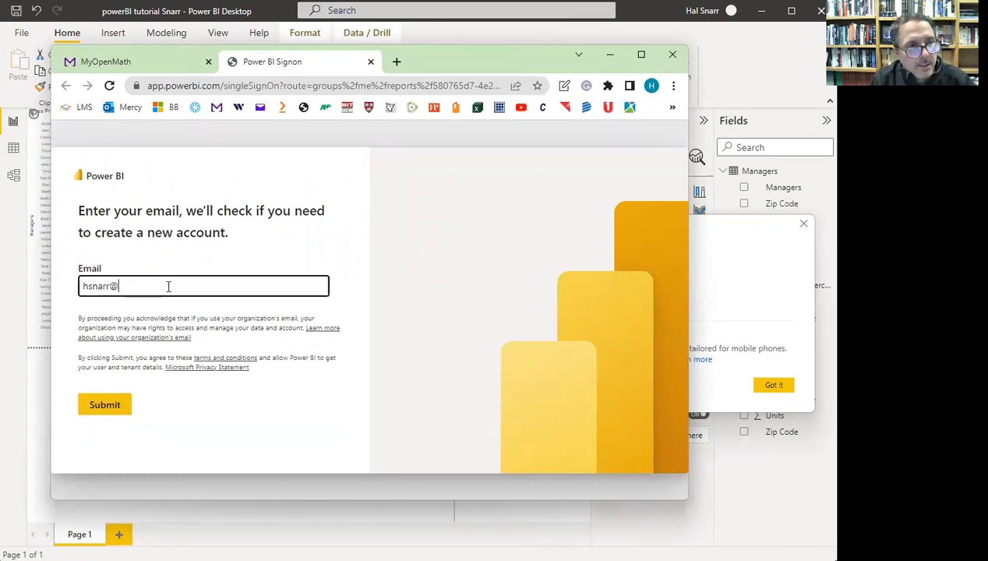
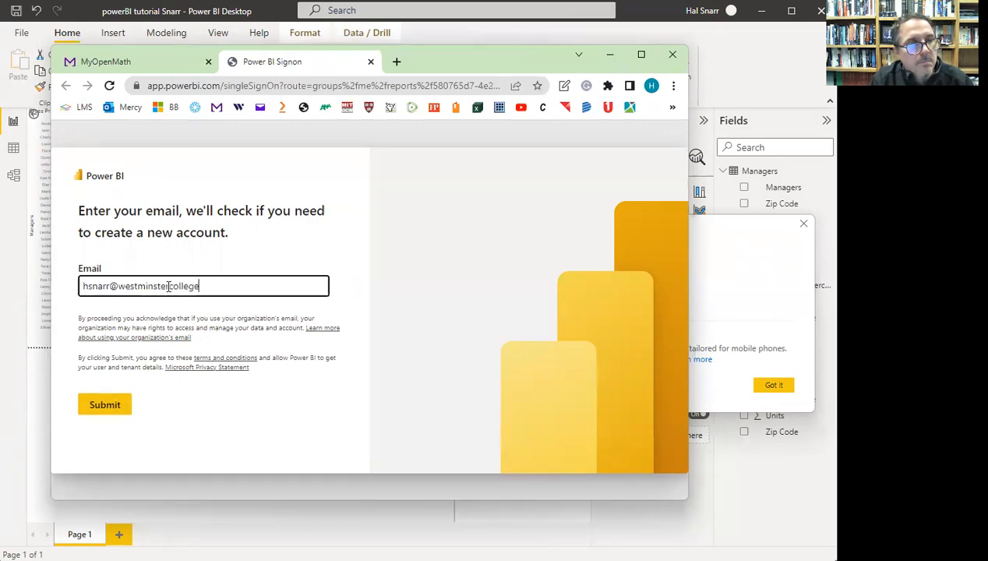
click(105, 407)
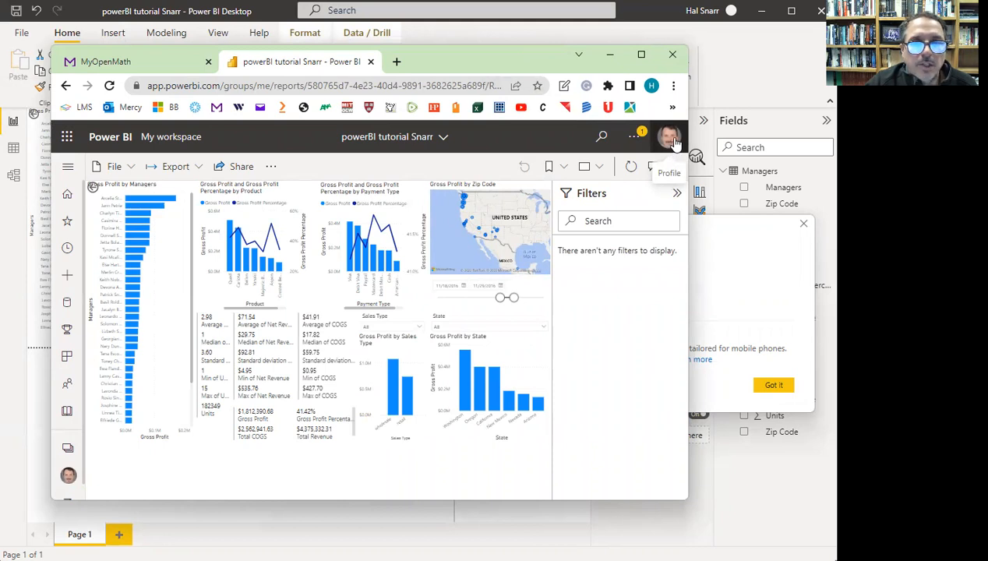
- Start sharing the report, begin entering a recipient, then cancel the share dialog
click(238, 170)
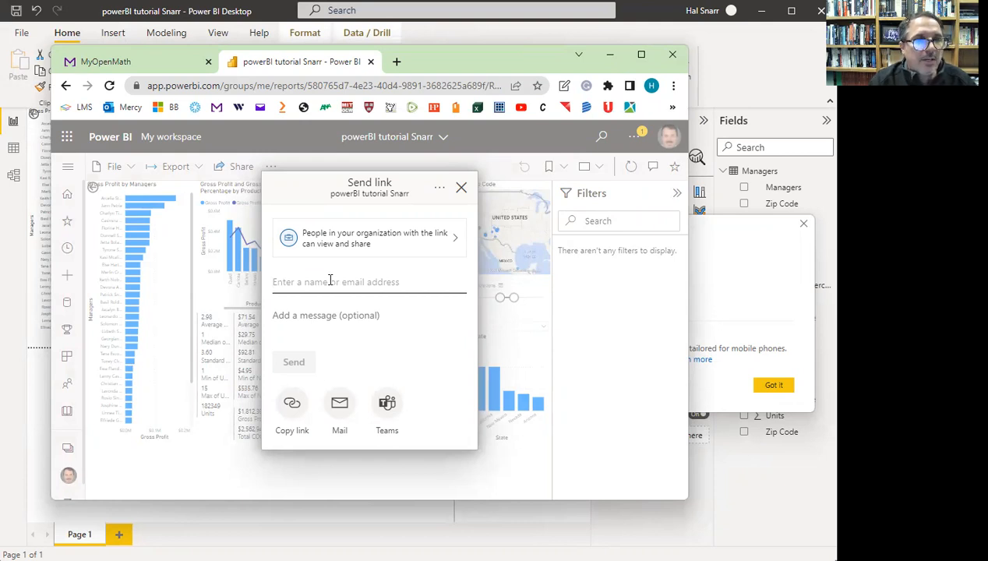
text(h)
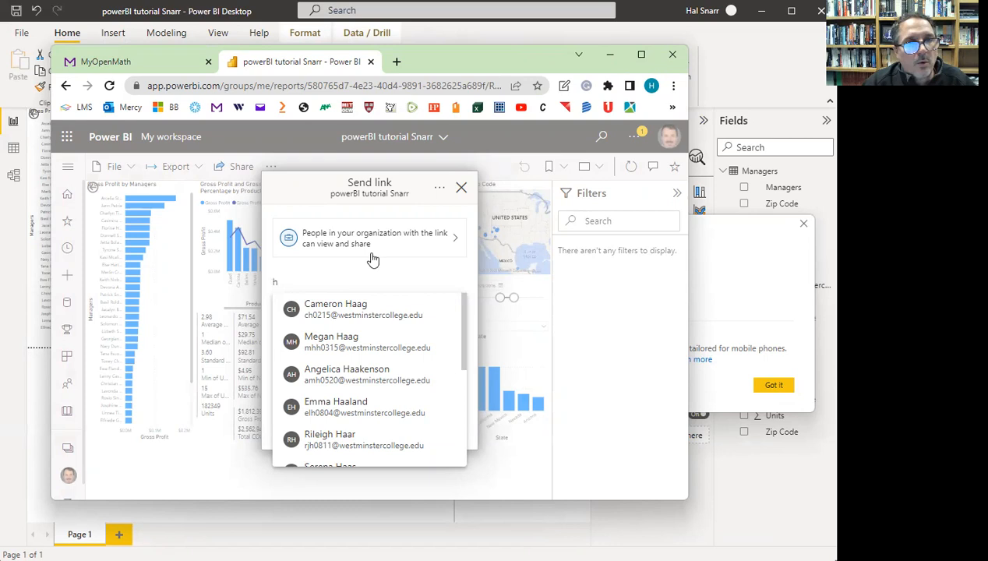
click(462, 190)
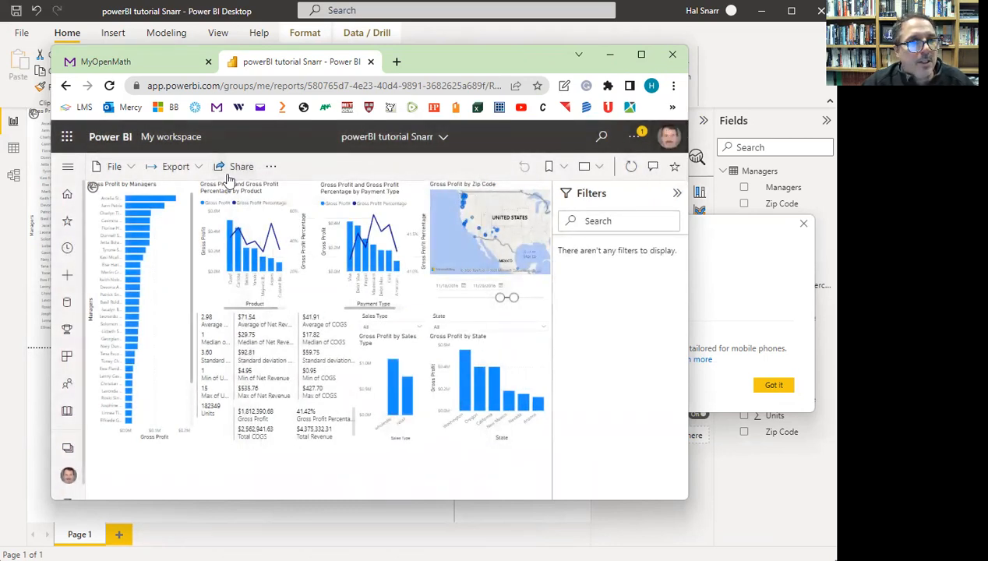
- Send the powerBI tutorial Snarr report link to a colleague found by name, then close the browser
click(242, 168)
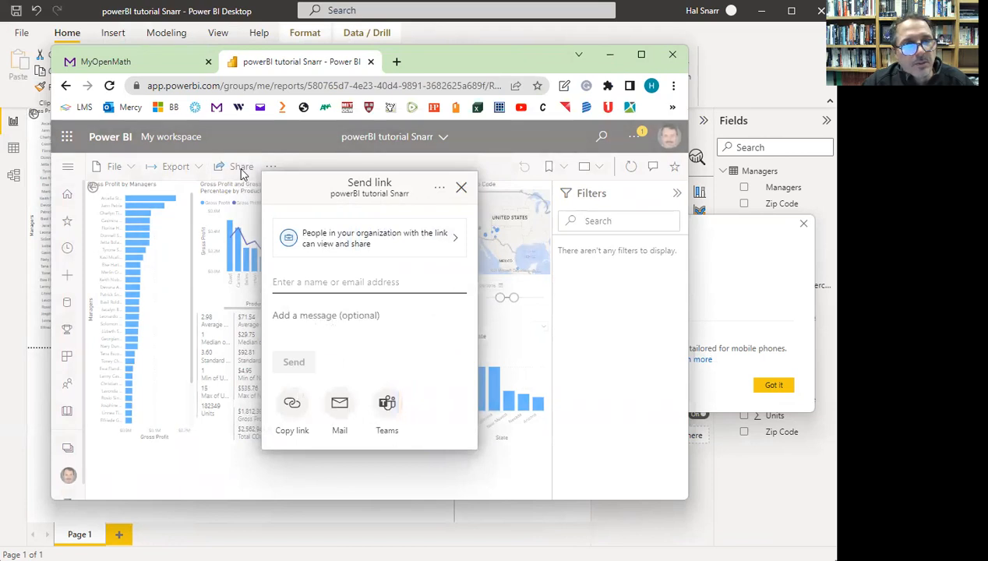
click(292, 283)
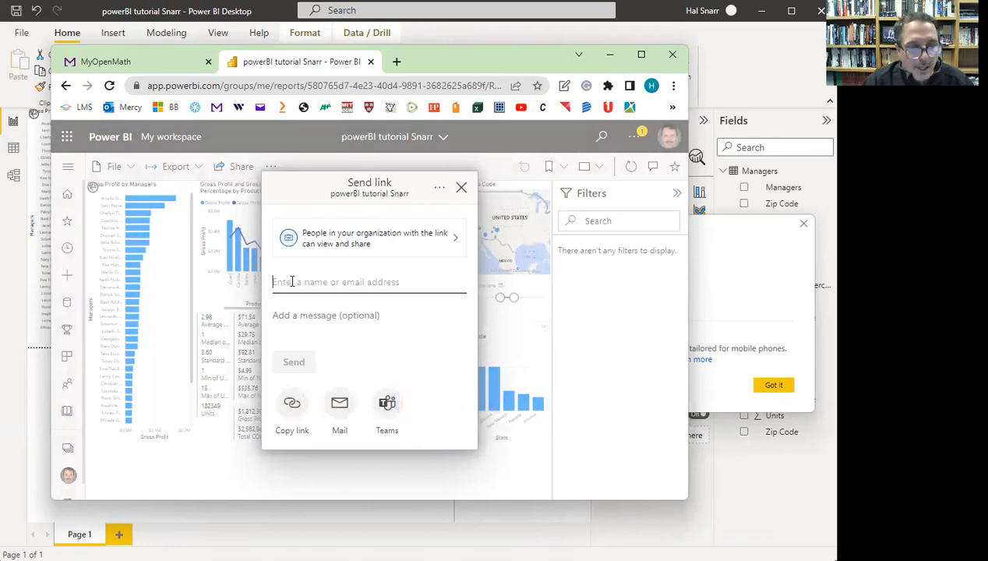
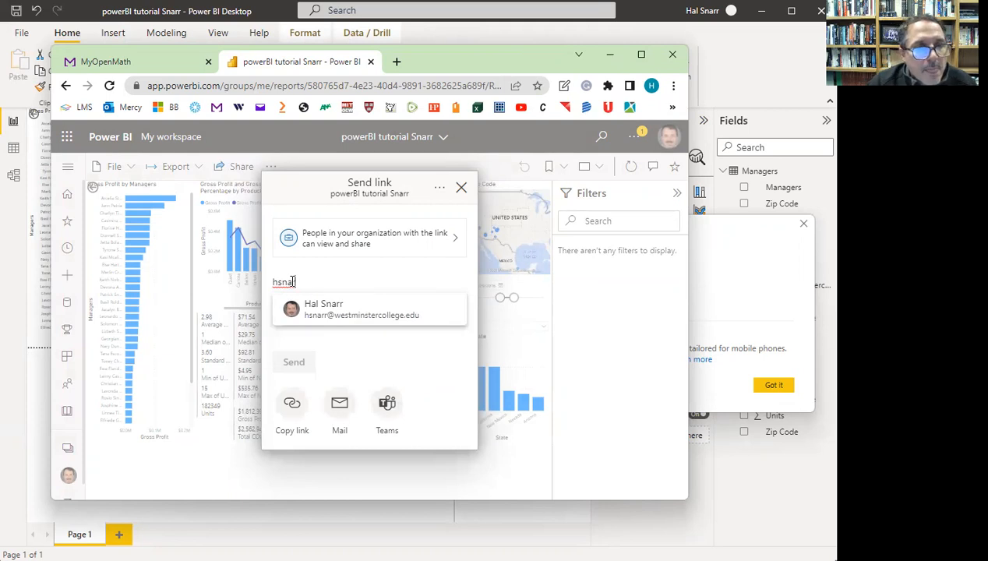
click(323, 310)
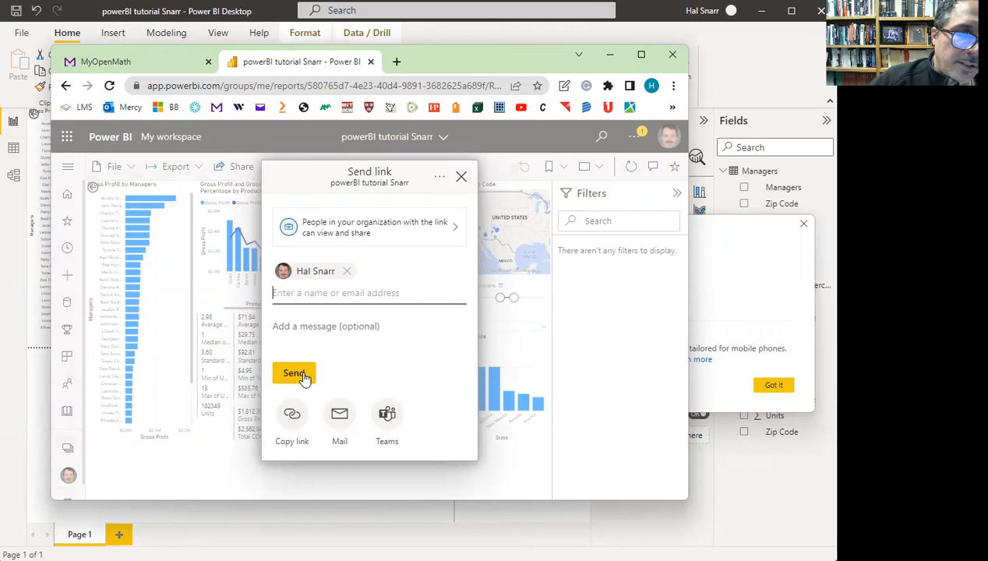
click(290, 418)
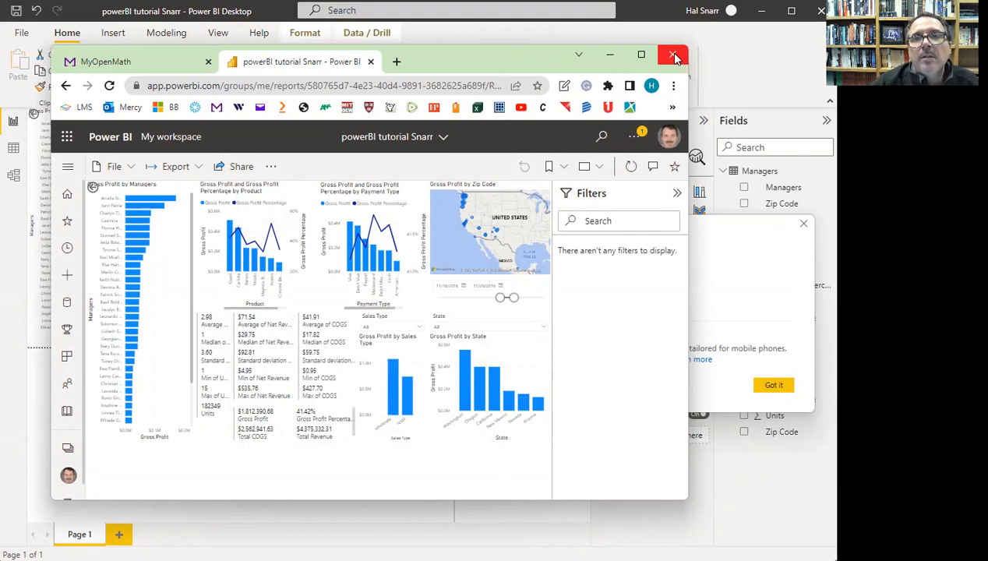
click(676, 57)
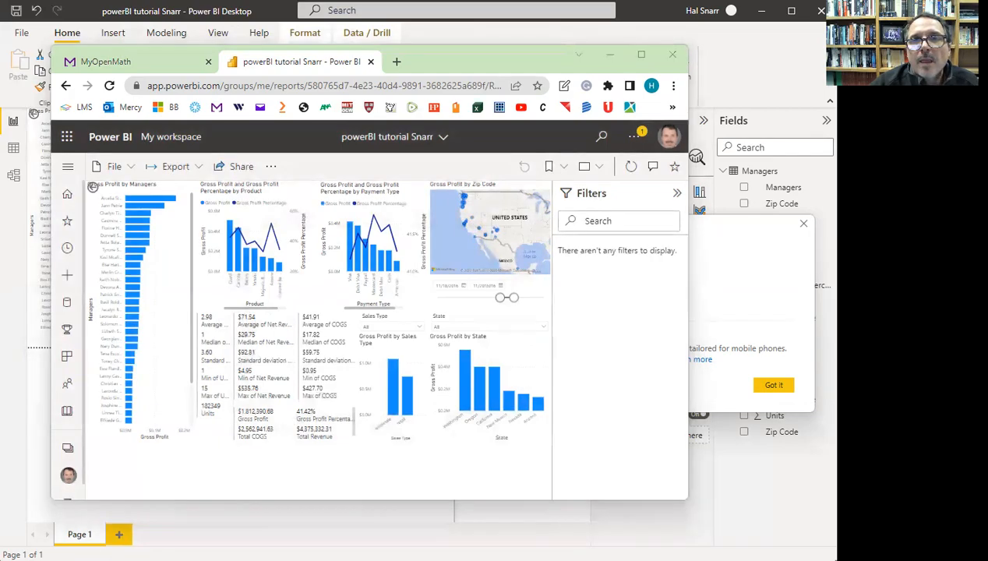